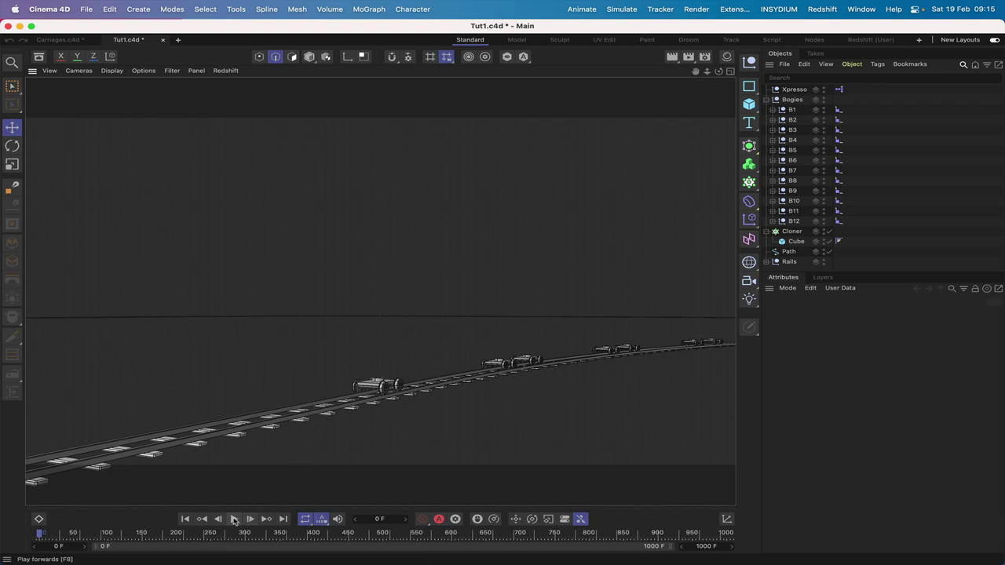
- Play the start of the bogie animation along the track and stop it again
{"action": "left_click", "coordinate": [234, 520]}
{"action": "left_click", "coordinate": [234, 520]}
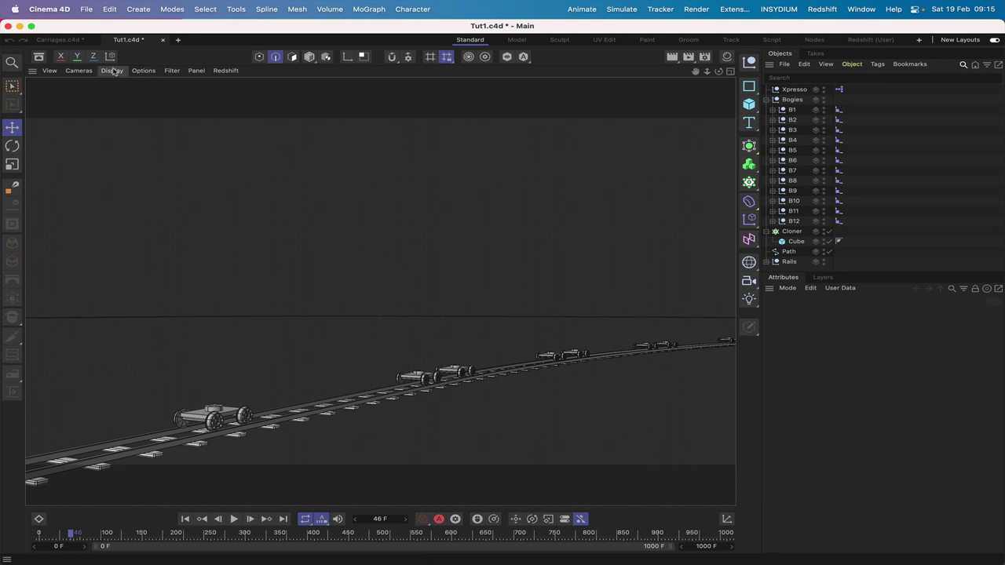
{"action": "left_click", "coordinate": [78, 40]}
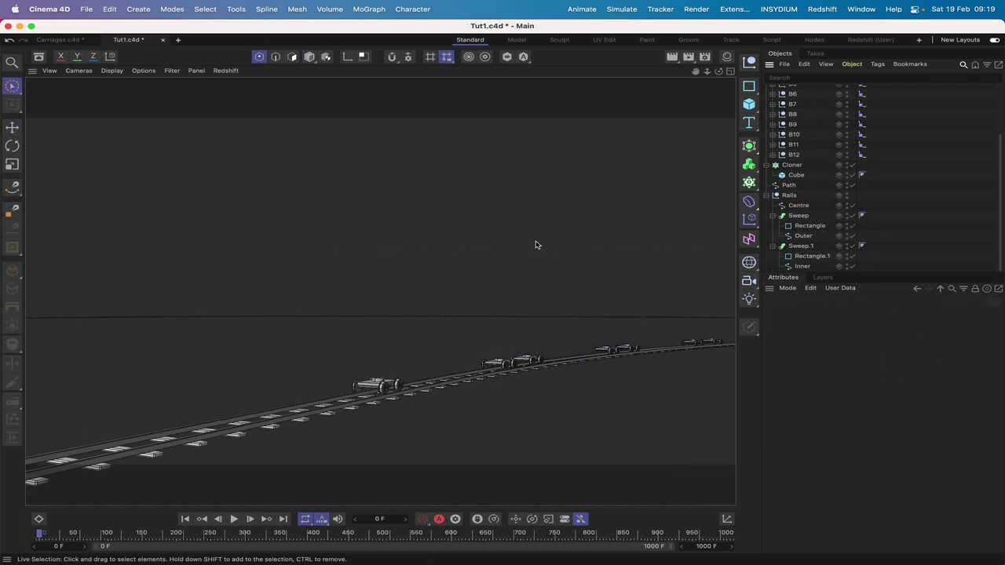
- In the top view, select the Centre, Path, Outer and Inner splines together
{"action": "key", "text": "F2"}
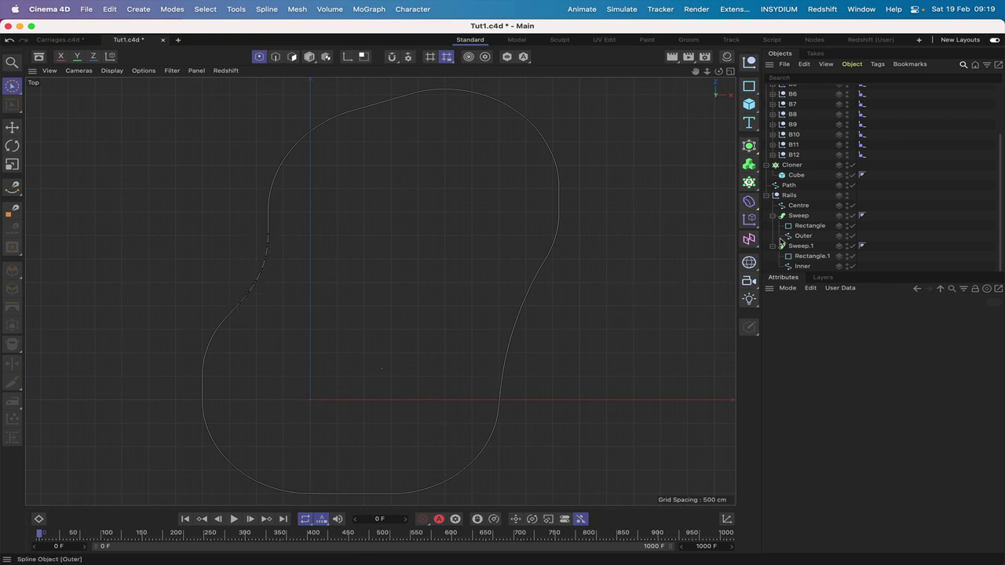
{"action": "left_click", "coordinate": [799, 205]}
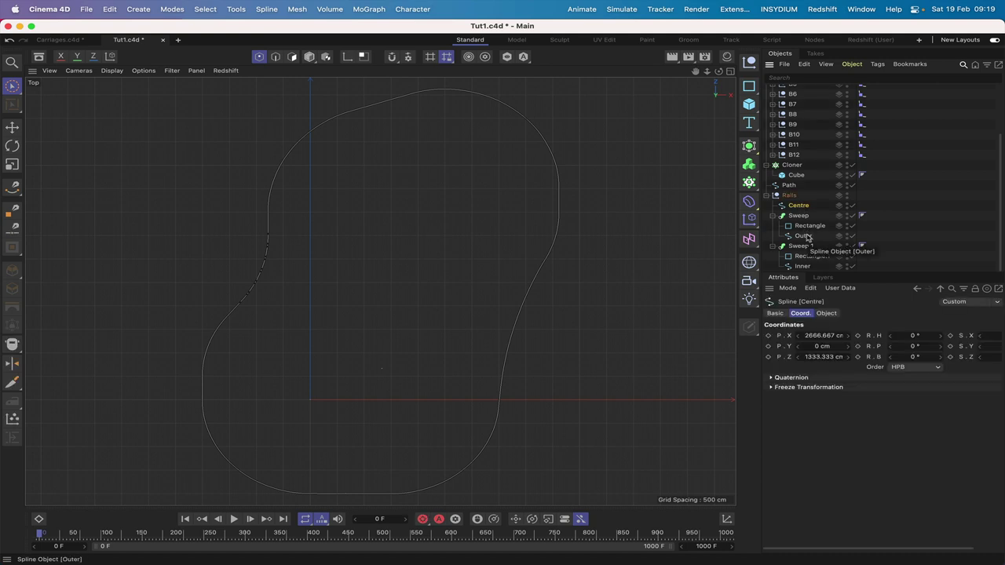
{"action": "left_click", "coordinate": [790, 185], "text": "ctrl"}
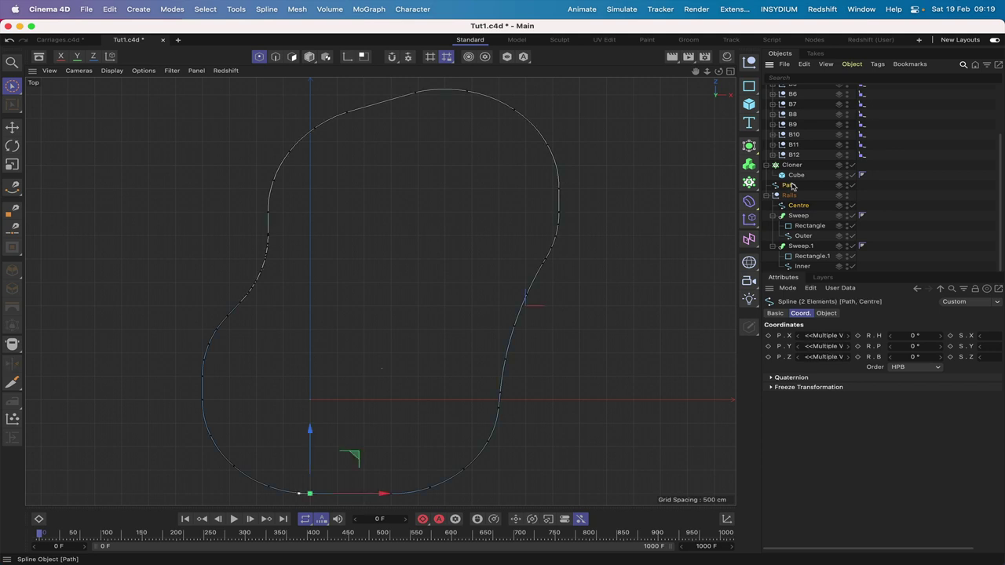
{"action": "left_click", "coordinate": [804, 236], "text": "ctrl"}
{"action": "left_click", "coordinate": [802, 266], "text": "ctrl"}
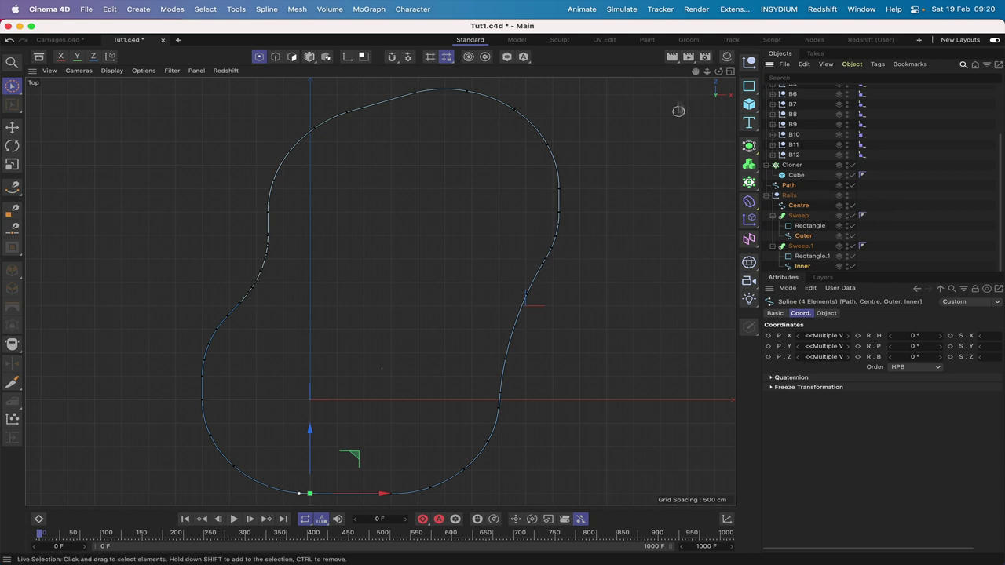
- Examine the selected start points of the four splines up close in the top view, and check the side, front and perspective views
{"action": "left_click_drag", "start_coordinate": [695, 71], "coordinate": [720, 0]}
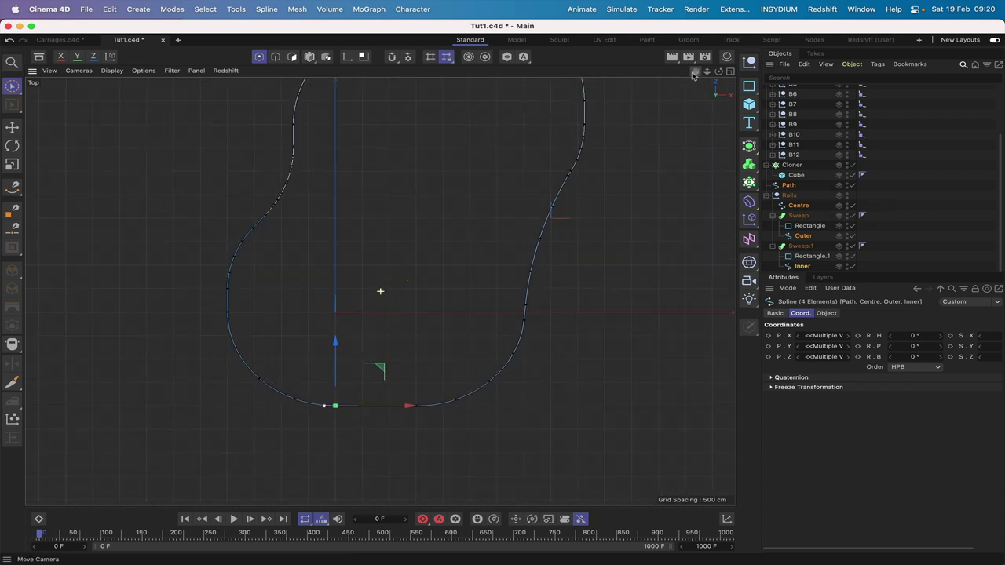
{"action": "right_click_drag", "start_coordinate": [695, 72], "coordinate": [754, 72]}
{"action": "left_click_drag", "start_coordinate": [695, 71], "coordinate": [715, 59]}
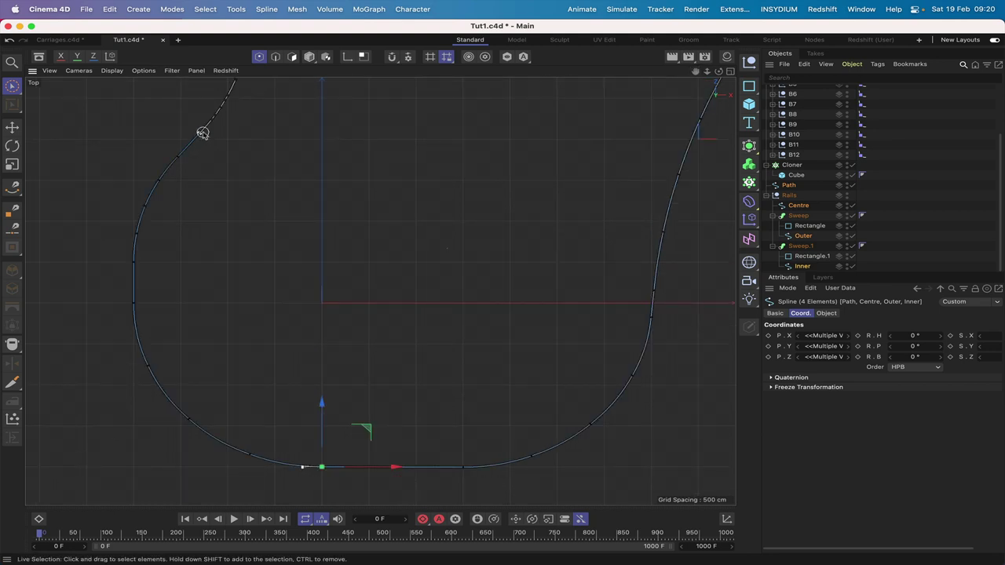
{"action": "left_click_drag", "start_coordinate": [697, 72], "coordinate": [690, 0]}
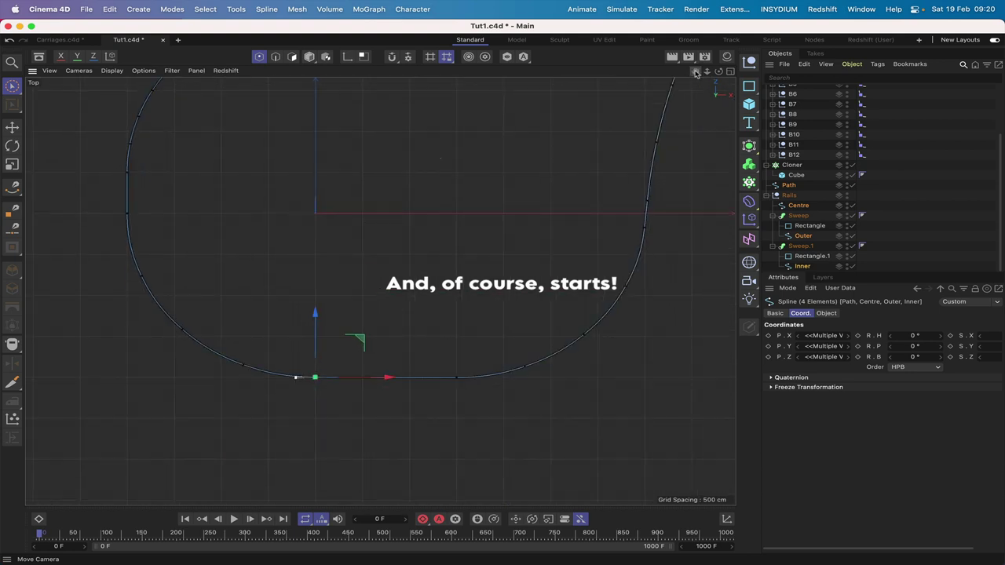
{"action": "right_click_drag", "start_coordinate": [696, 71], "coordinate": [758, 71]}
{"action": "mouse_move", "coordinate": [696, 71]}
{"action": "left_mouse_down"}
{"action": "mouse_move", "coordinate": [775, 0]}
{"action": "mouse_move", "coordinate": [699, 60]}
{"action": "left_mouse_up"}
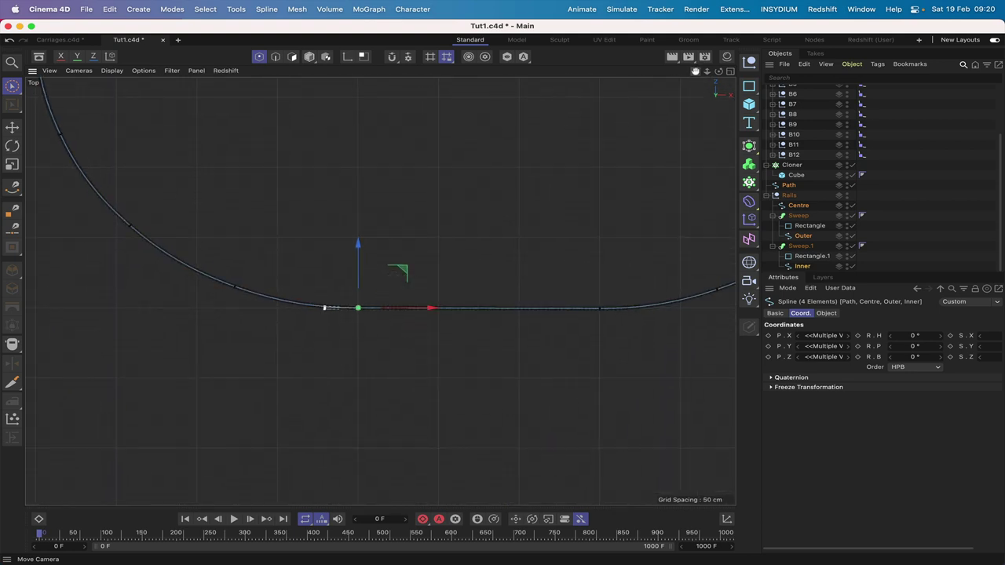
{"action": "right_click_drag", "start_coordinate": [696, 71], "coordinate": [766, 71]}
{"action": "left_click_drag", "start_coordinate": [696, 72], "coordinate": [791, 0]}
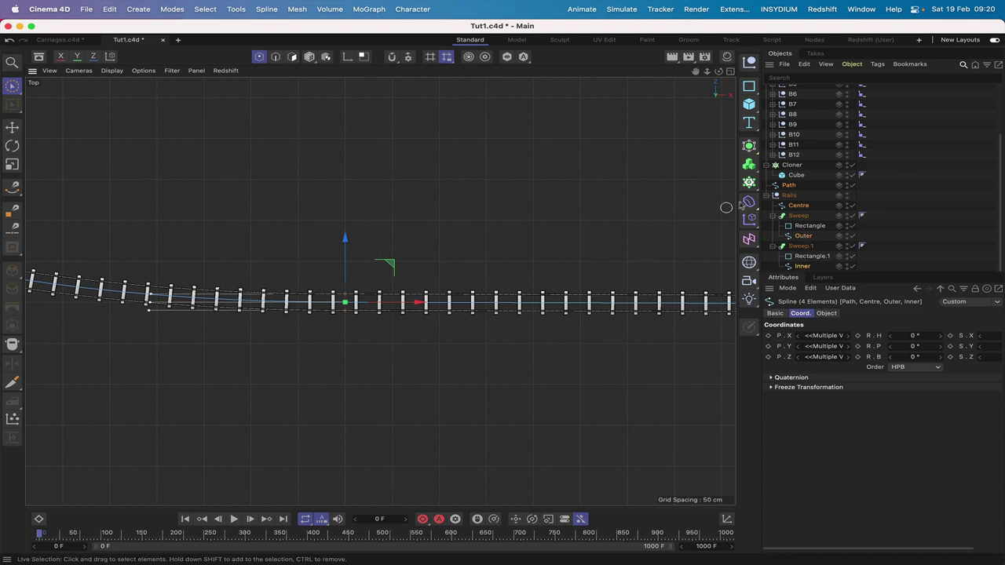
{"action": "key", "text": "F3"}
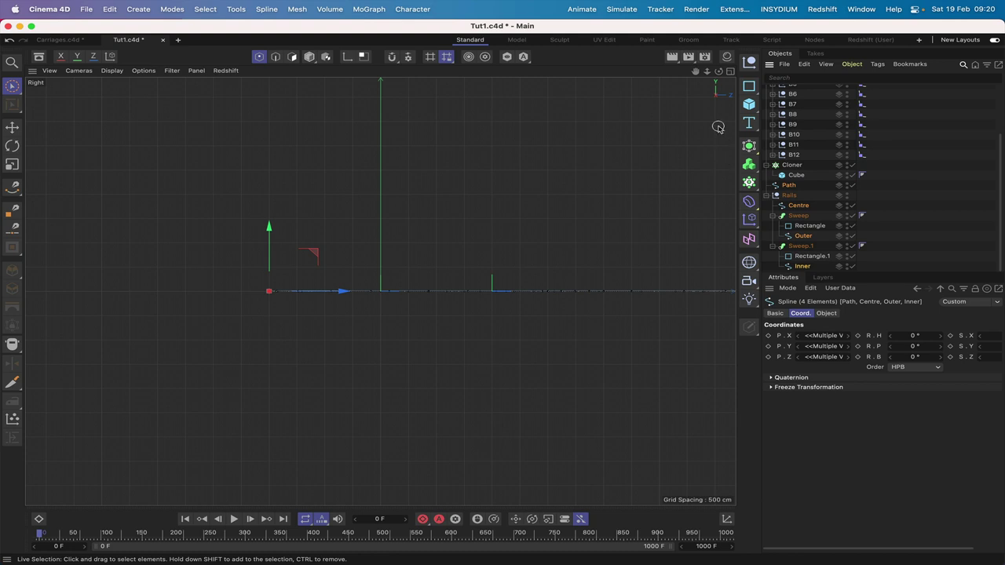
{"action": "key", "text": "F4"}
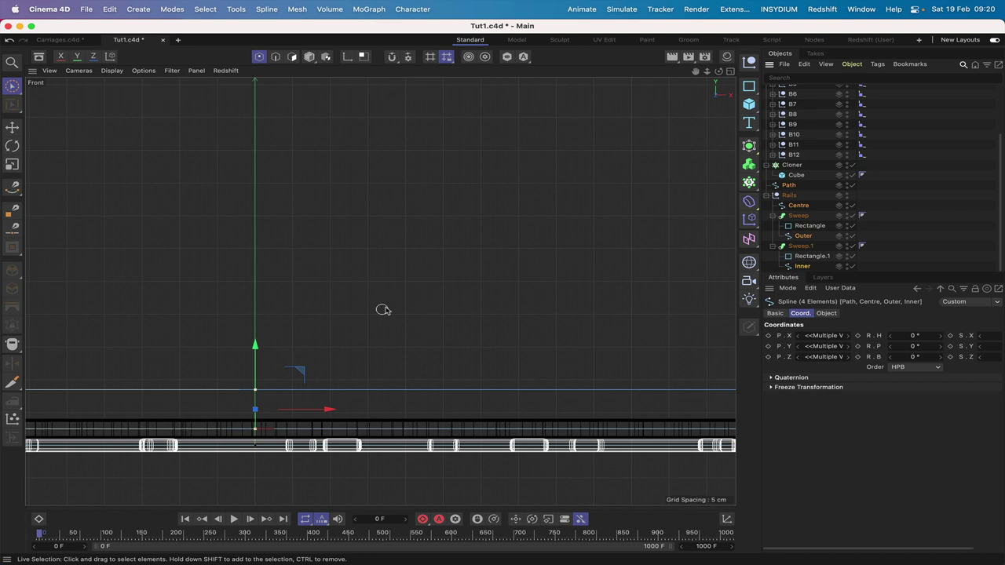
{"action": "key", "text": "F1"}
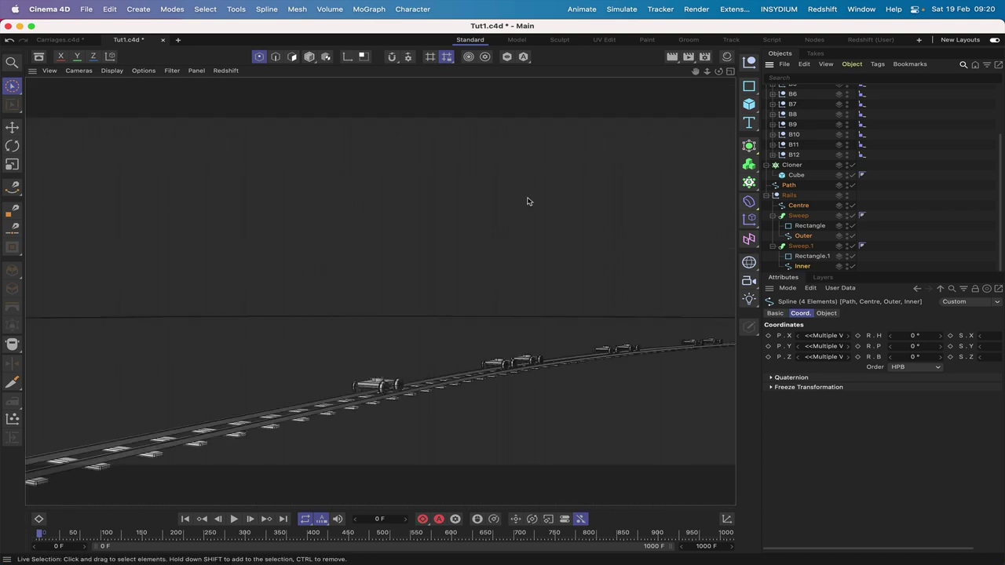
- In the top view, apply Set First Point to the selected points of all four splines
{"action": "key", "text": "F2"}
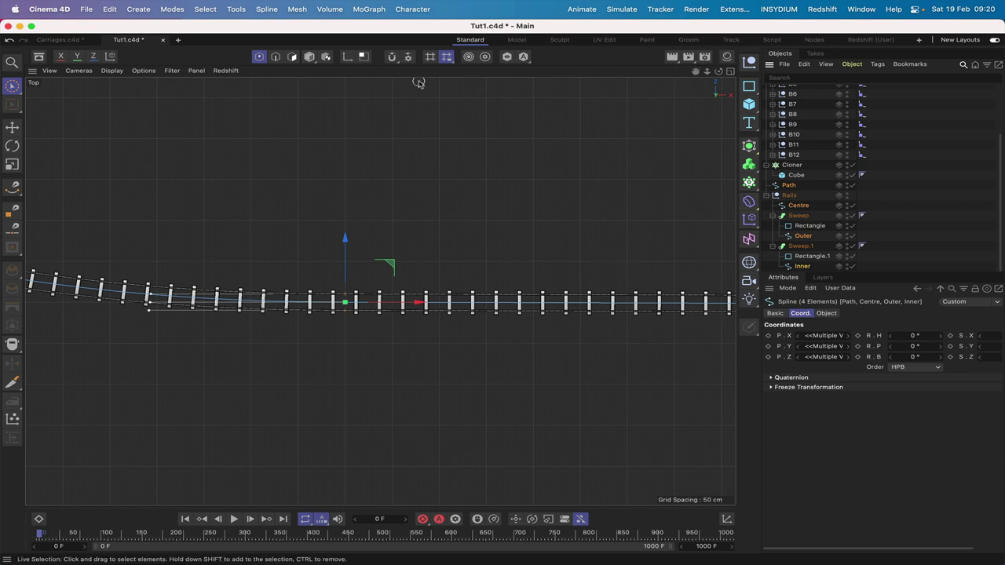
{"action": "left_click", "coordinate": [265, 11]}
{"action": "mouse_move", "coordinate": [284, 161]}
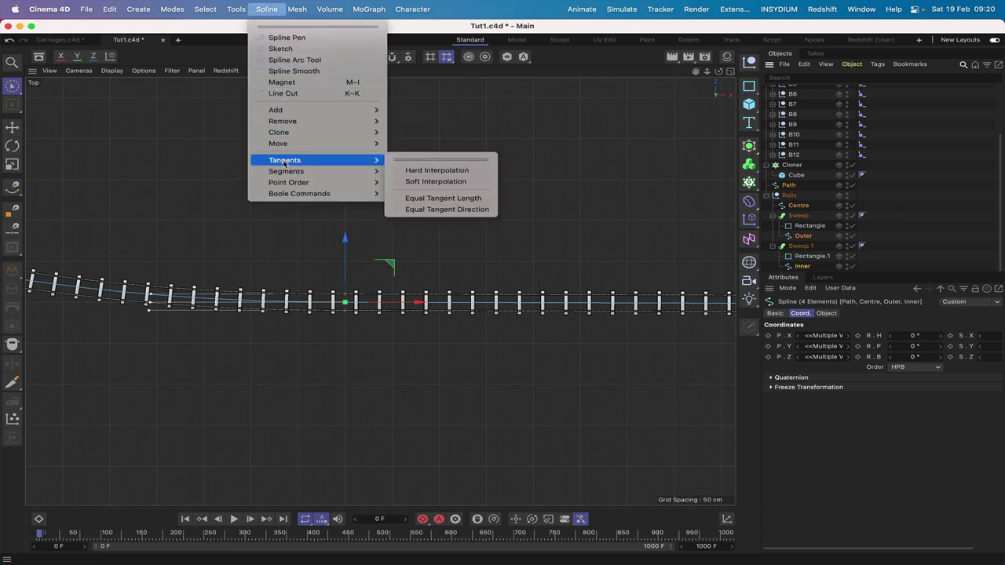
{"action": "mouse_move", "coordinate": [314, 183]}
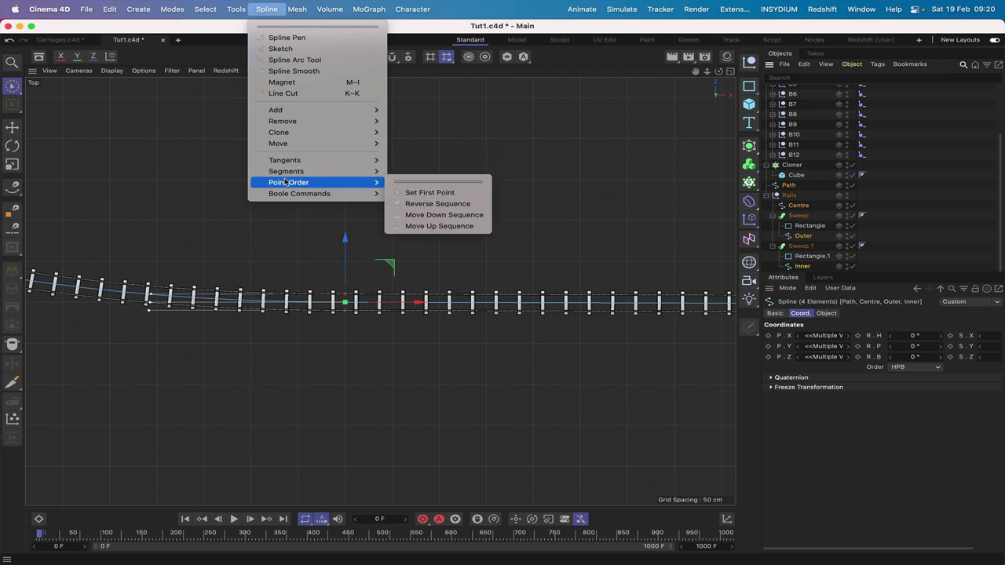
{"action": "left_click", "coordinate": [434, 194]}
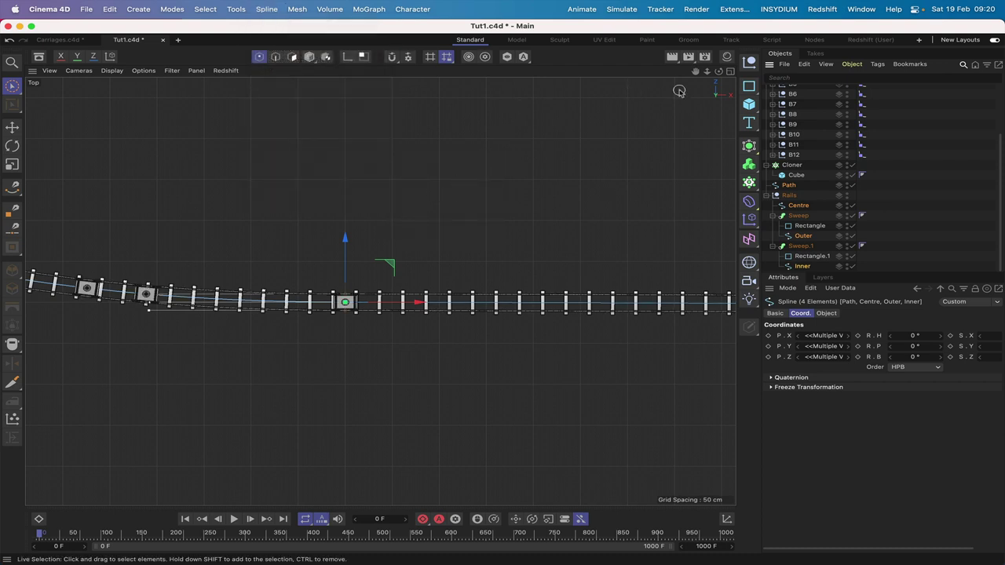
- Select the points of all four splines at the other end of the straight track section
{"action": "right_click_drag", "start_coordinate": [696, 73], "coordinate": [695, 71]}
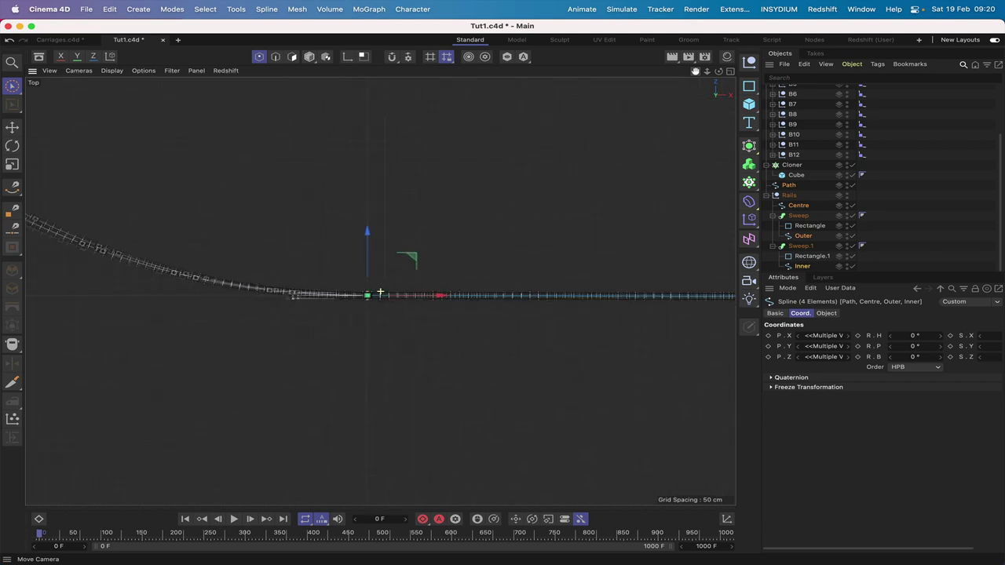
{"action": "scroll", "coordinate": [380, 291], "scroll_direction": "down", "scroll_amount": 3}
{"action": "scroll", "coordinate": [380, 291], "scroll_direction": "up", "scroll_amount": 3}
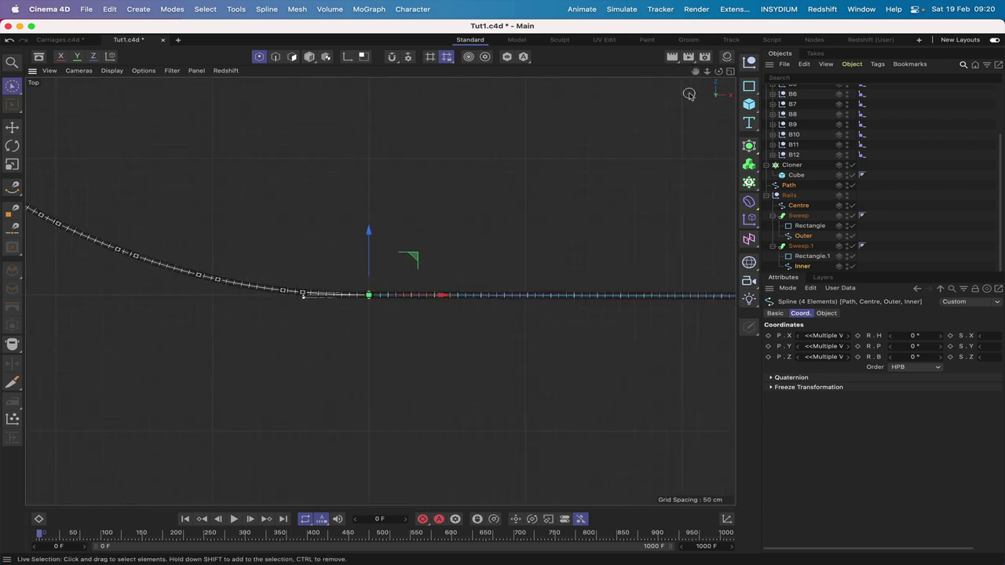
{"action": "right_click_drag", "start_coordinate": [695, 72], "coordinate": [711, 71]}
{"action": "left_click_drag", "start_coordinate": [695, 71], "coordinate": [564, 65]}
{"action": "right_click_drag", "start_coordinate": [695, 71], "coordinate": [676, 71]}
{"action": "left_click_drag", "start_coordinate": [695, 71], "coordinate": [640, 73]}
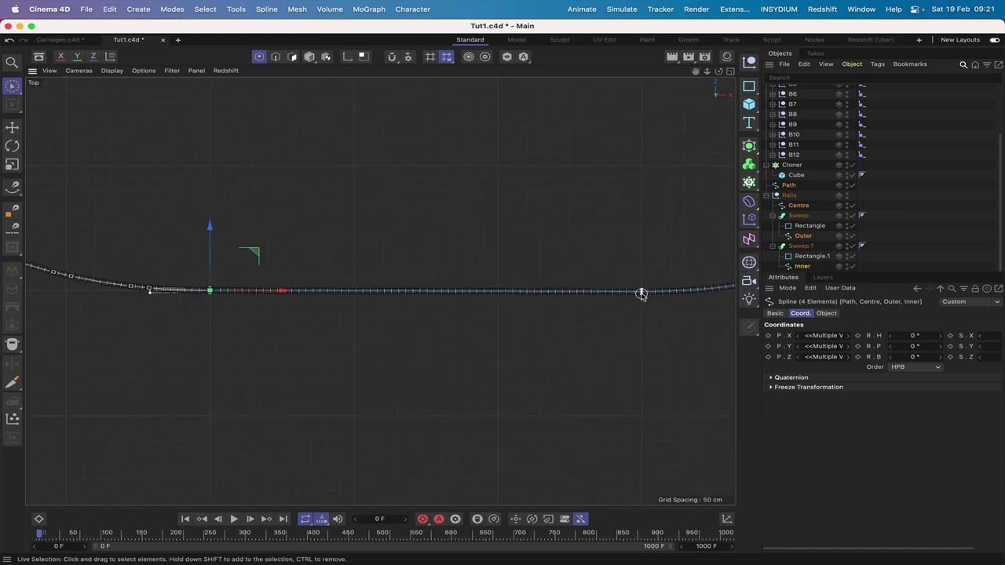
{"action": "mouse_move", "coordinate": [639, 271]}
{"action": "left_mouse_down"}
{"action": "mouse_move", "coordinate": [642, 302]}
{"action": "mouse_move", "coordinate": [642, 266]}
{"action": "left_mouse_up"}
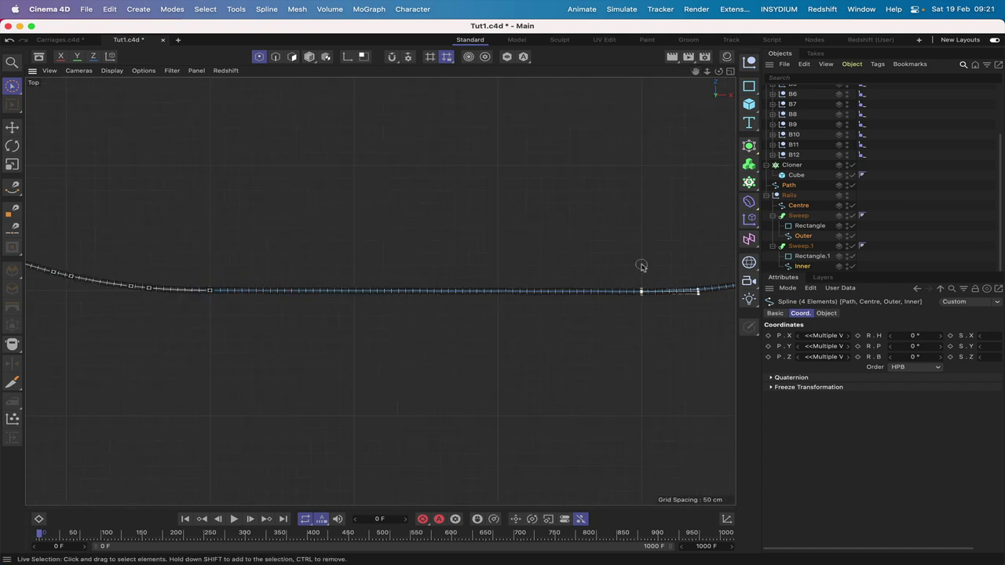
{"action": "left_click", "coordinate": [642, 267]}
- Check the point selection in the front view, and set those points as the first point of all four splines from the top view
{"action": "key", "text": "F4"}
{"action": "right_click_drag", "start_coordinate": [695, 72], "coordinate": [664, 72]}
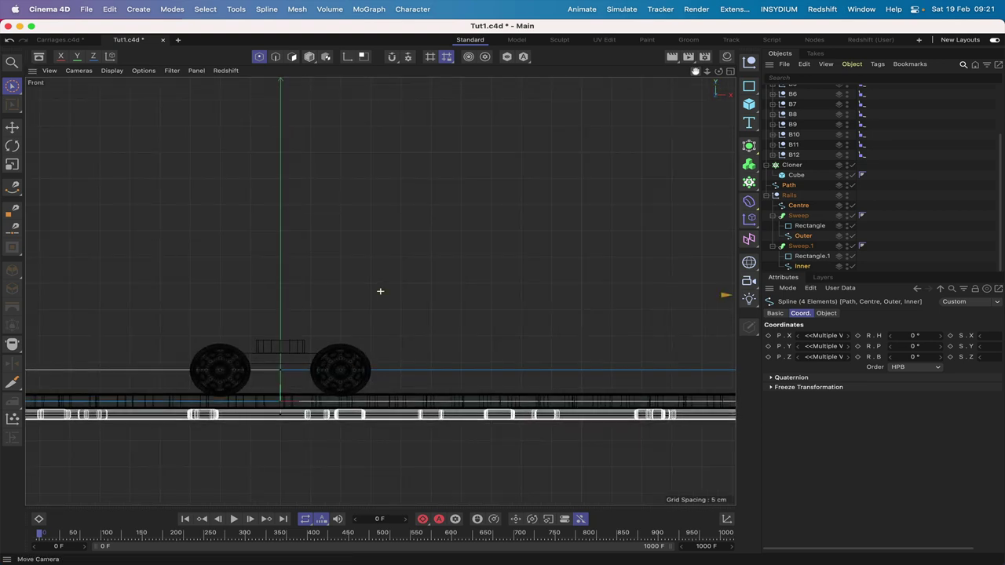
{"action": "scroll", "coordinate": [380, 291], "scroll_direction": "down", "scroll_amount": 10}
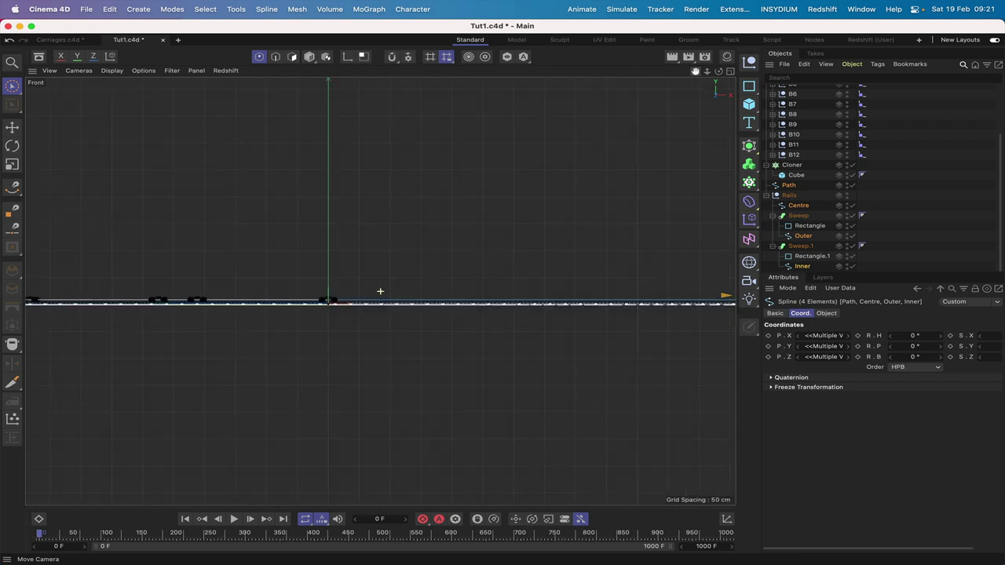
{"action": "left_click_drag", "start_coordinate": [695, 72], "coordinate": [48, 67]}
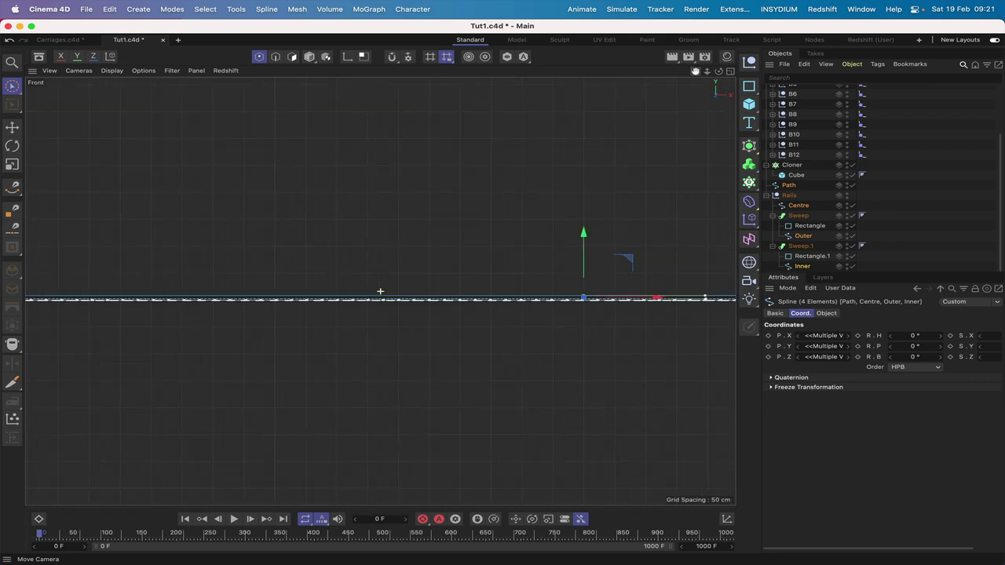
{"action": "left_click_drag", "start_coordinate": [696, 71], "coordinate": [695, 71]}
{"action": "scroll", "coordinate": [380, 292], "scroll_direction": "up", "scroll_amount": 3}
{"action": "key", "text": "F2"}
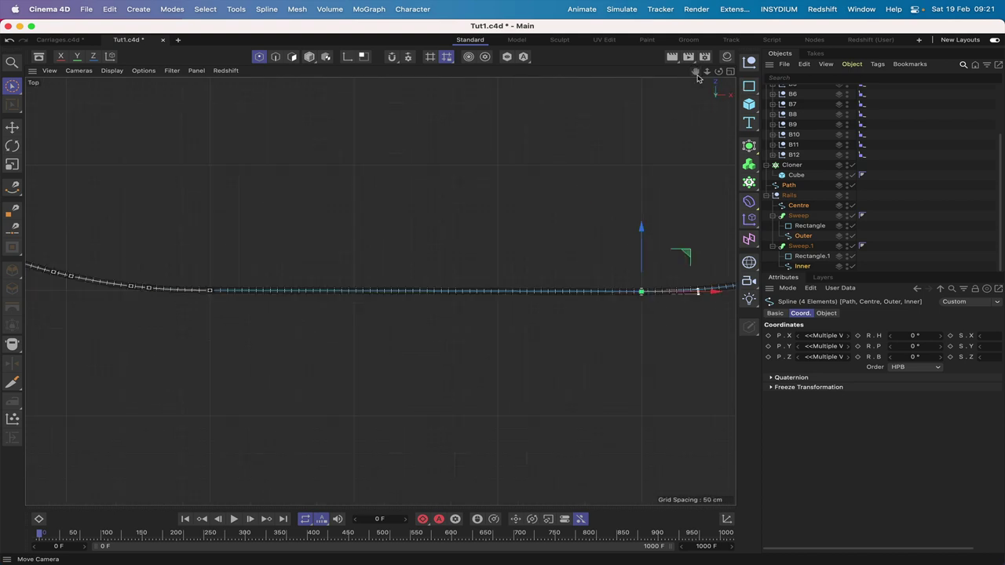
{"action": "left_click", "coordinate": [266, 9]}
{"action": "mouse_move", "coordinate": [288, 170]}
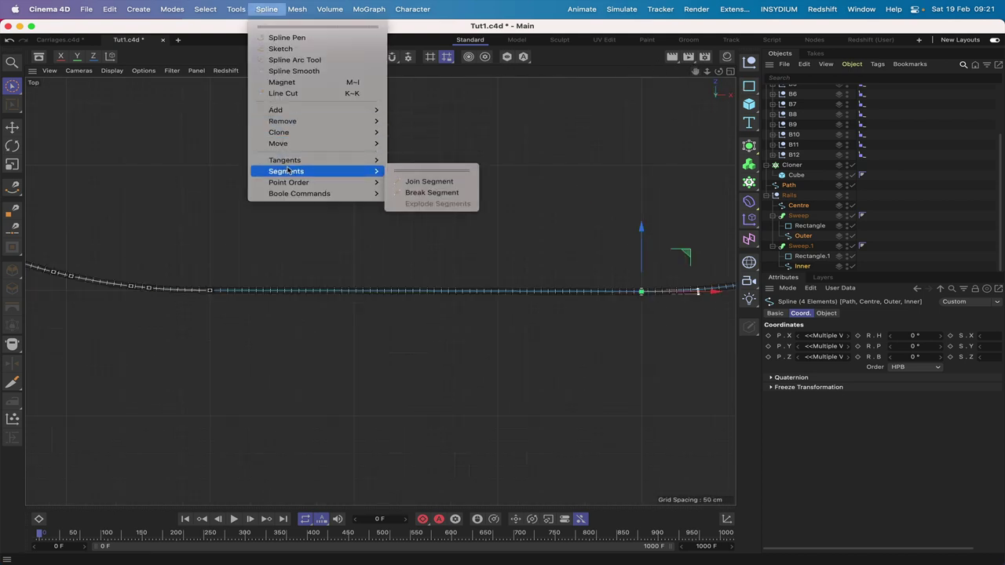
{"action": "left_click", "coordinate": [417, 195]}
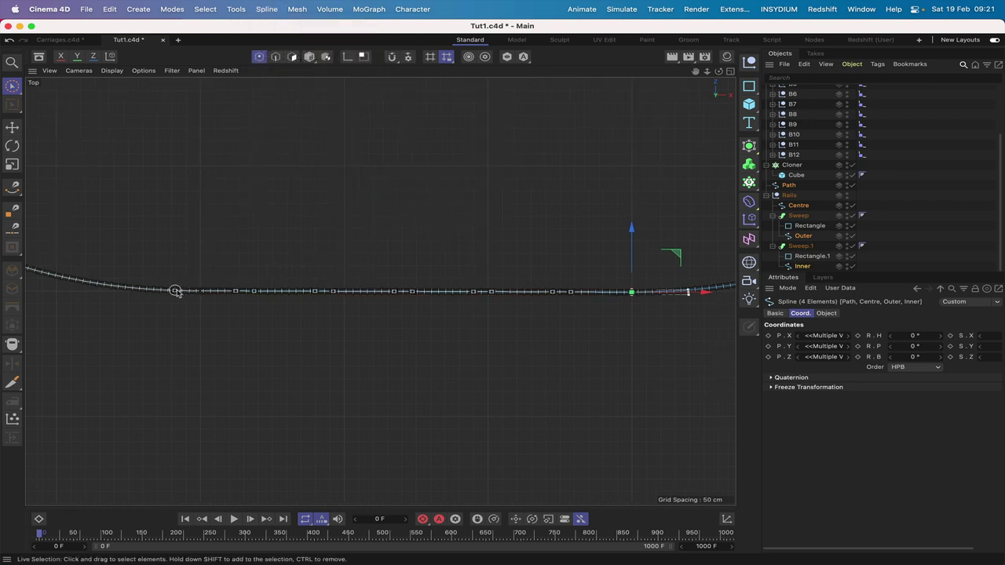
- In the perspective view, frame the Bogies group and examine the bogies' new position on the track from a raised angle
{"action": "key", "text": "F1"}
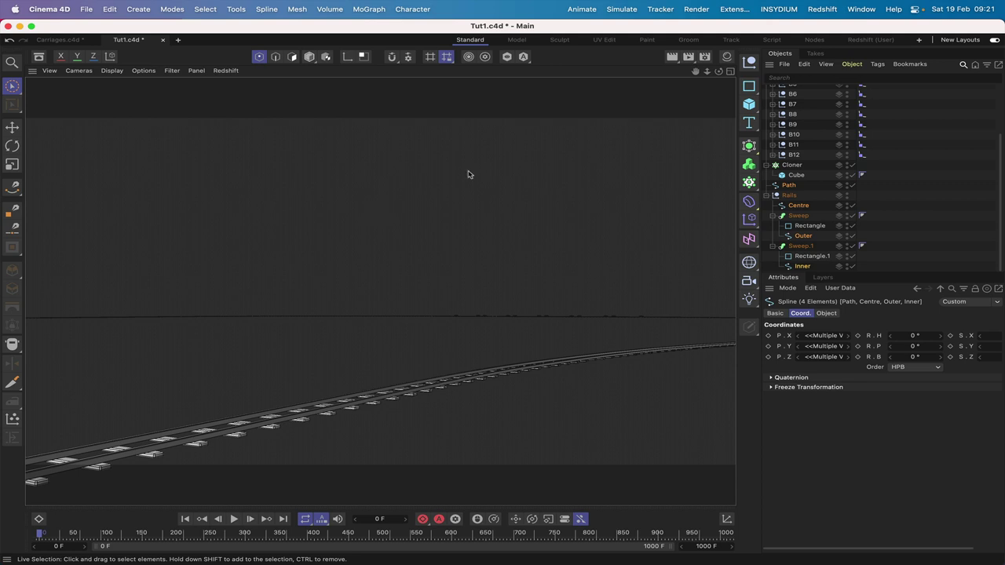
{"action": "key", "text": "h"}
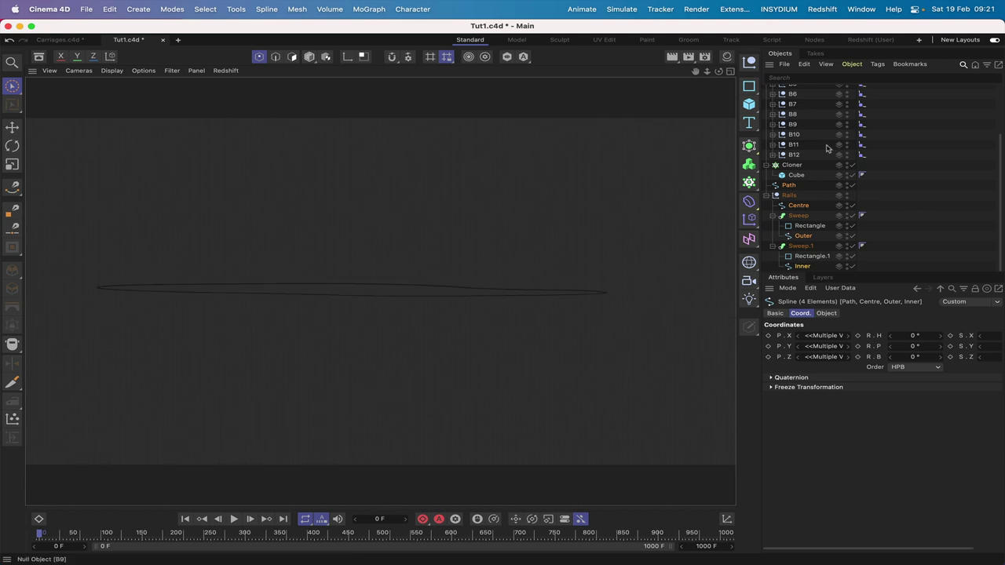
{"action": "scroll", "coordinate": [817, 142], "scroll_direction": "up", "scroll_amount": 3}
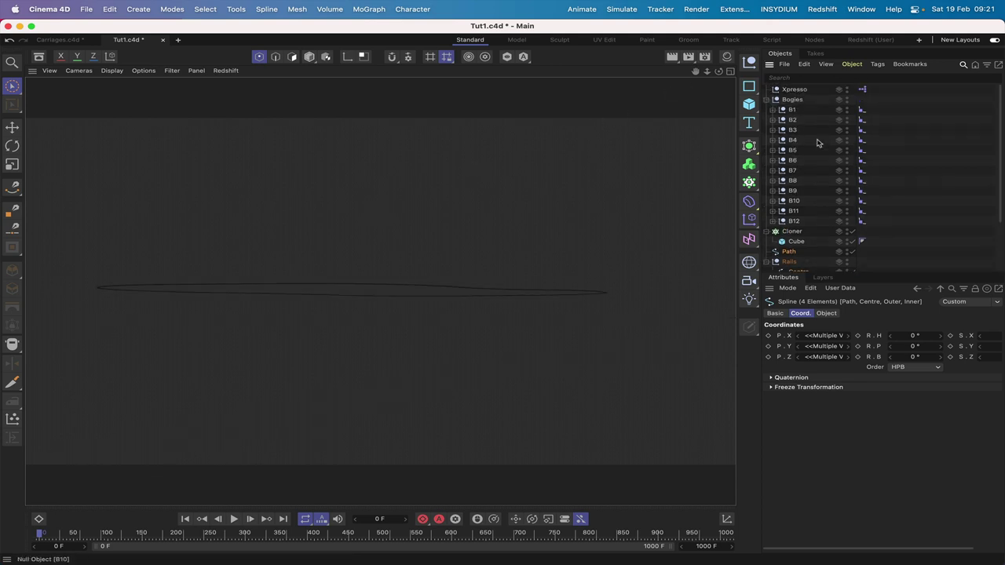
{"action": "left_click", "coordinate": [801, 102]}
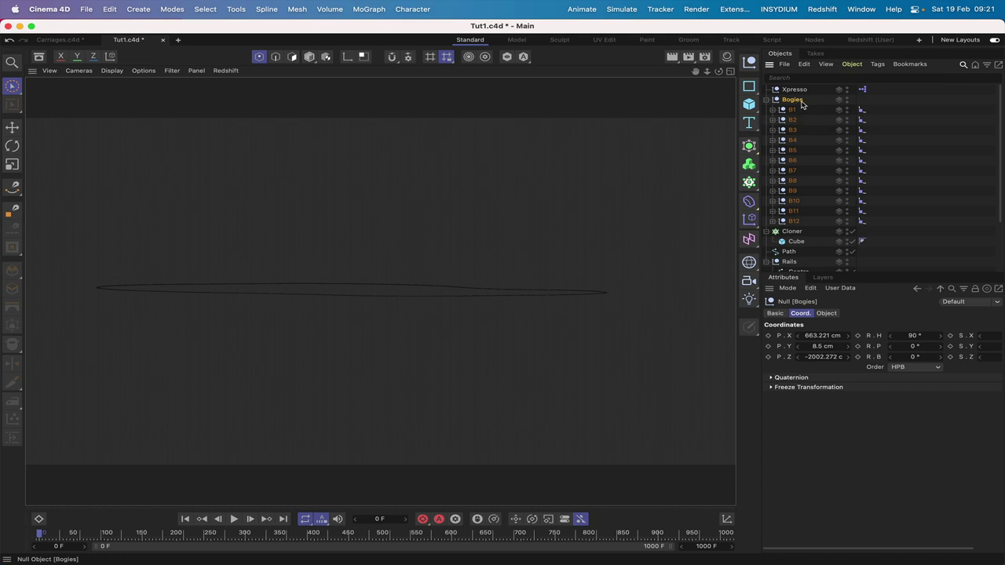
{"action": "key", "text": "o"}
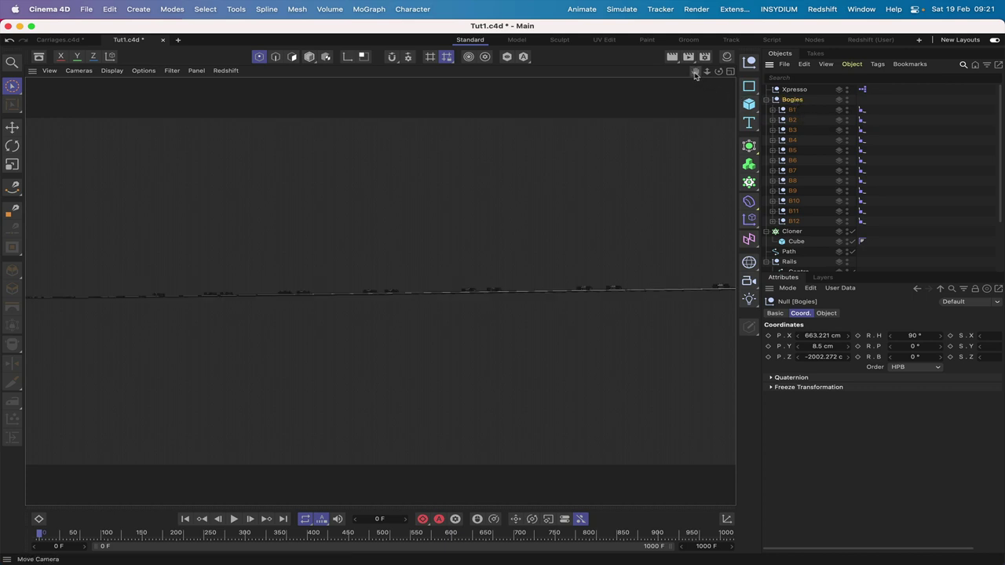
{"action": "mouse_move", "coordinate": [694, 75]}
{"action": "left_mouse_down"}
{"action": "mouse_move", "coordinate": [675, 77]}
{"action": "mouse_move", "coordinate": [695, 72]}
{"action": "left_mouse_up"}
{"action": "right_click_drag", "start_coordinate": [695, 72], "coordinate": [710, 73]}
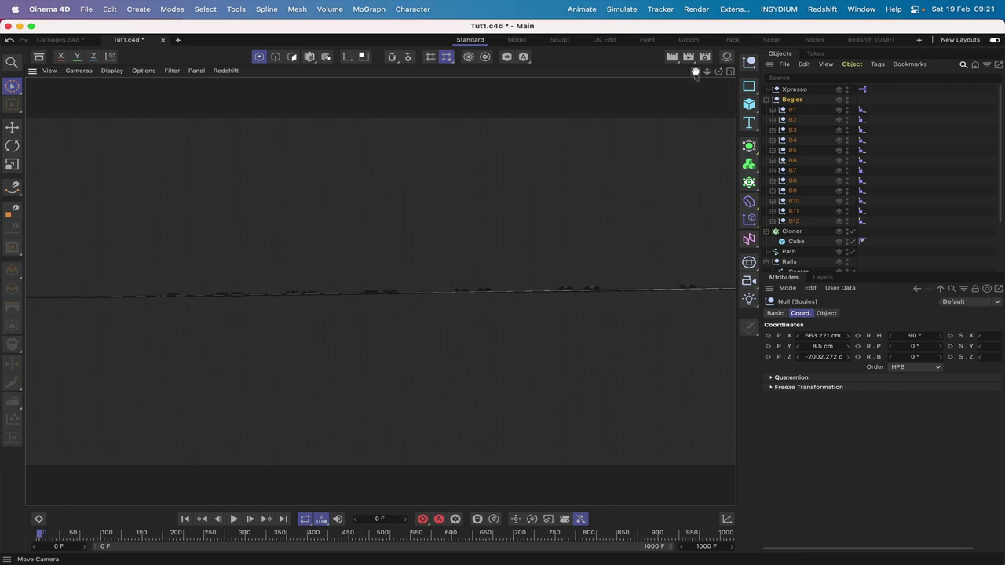
{"action": "left_click_drag", "start_coordinate": [718, 72], "coordinate": [681, 74]}
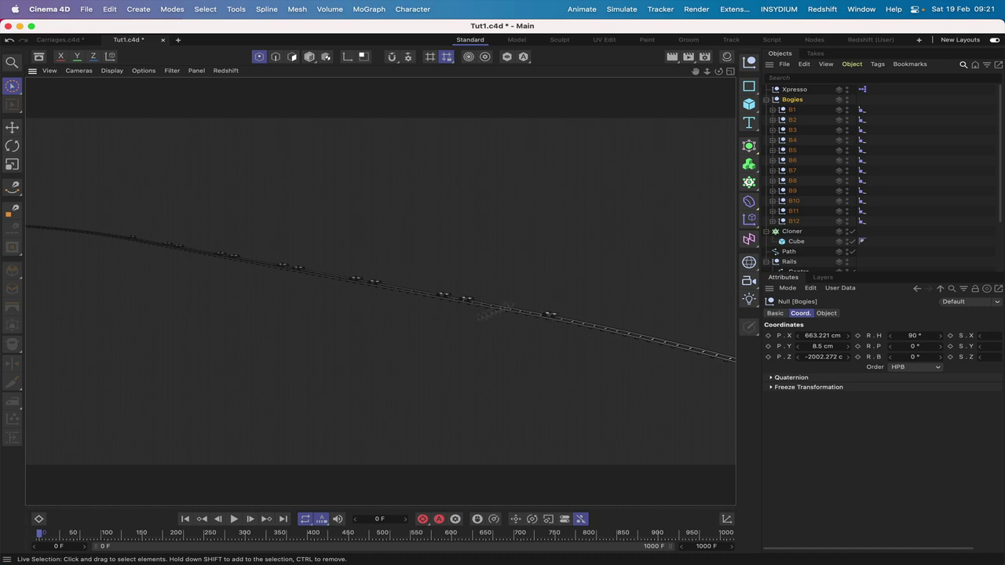
- Play the animation to check how the bogies run along the track, and return to the first frame
{"action": "left_click", "coordinate": [236, 520]}
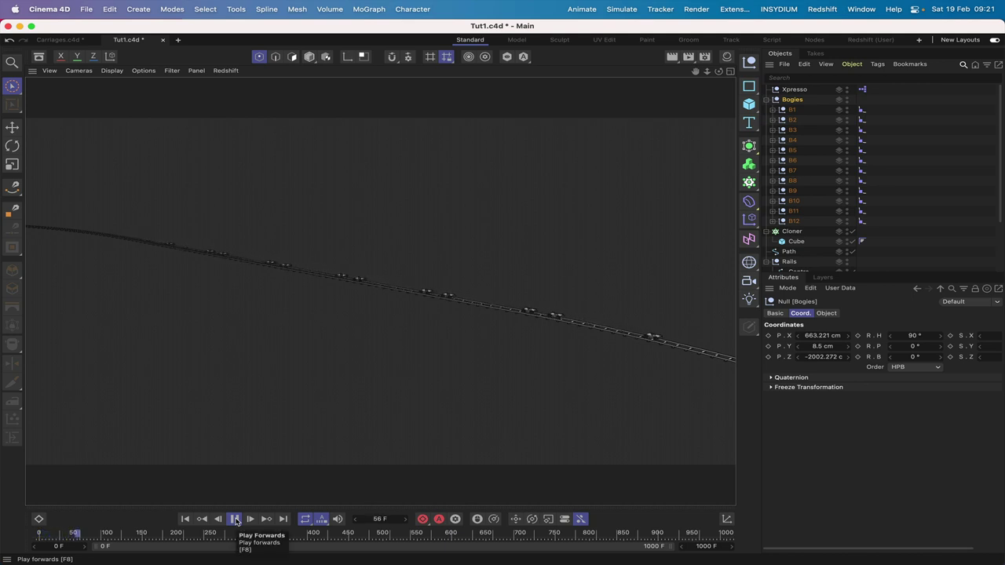
{"action": "left_click", "coordinate": [236, 519]}
{"action": "left_click", "coordinate": [186, 520]}
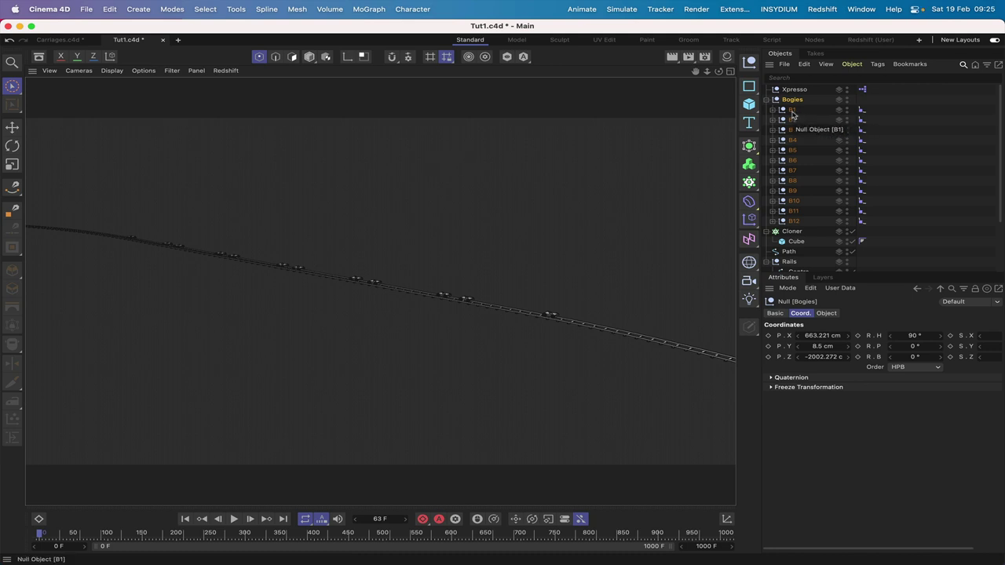
- Frame bogie B1 in the view, add a cube and make it a child of B1's Cylinder
{"action": "left_click", "coordinate": [793, 114]}
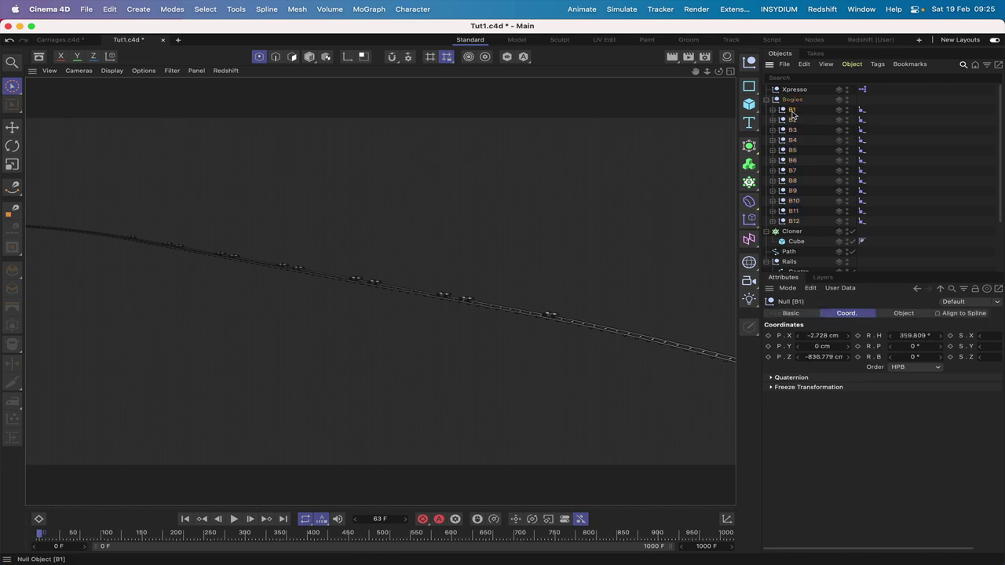
{"action": "key", "text": "o"}
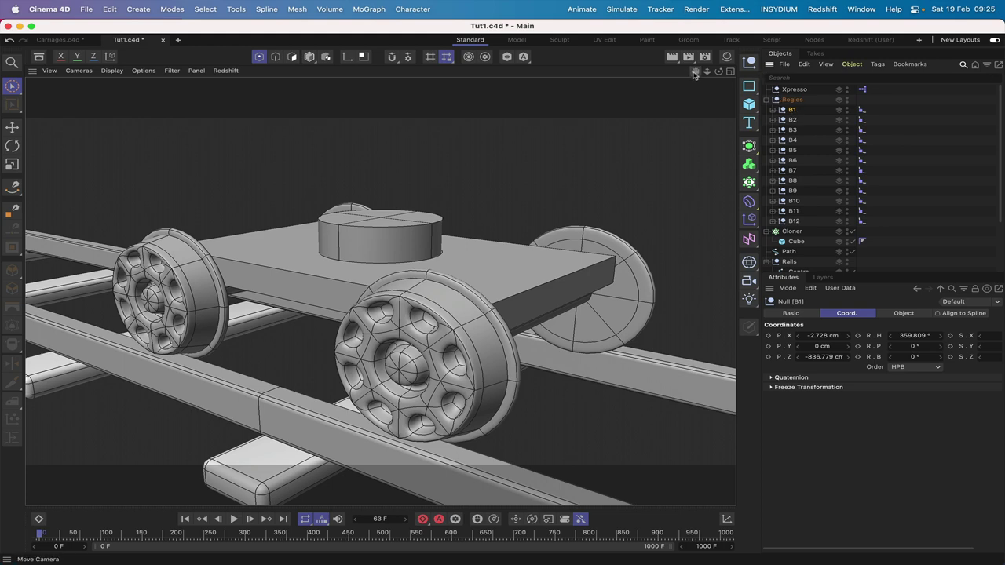
{"action": "right_click_drag", "start_coordinate": [694, 74], "coordinate": [612, 75]}
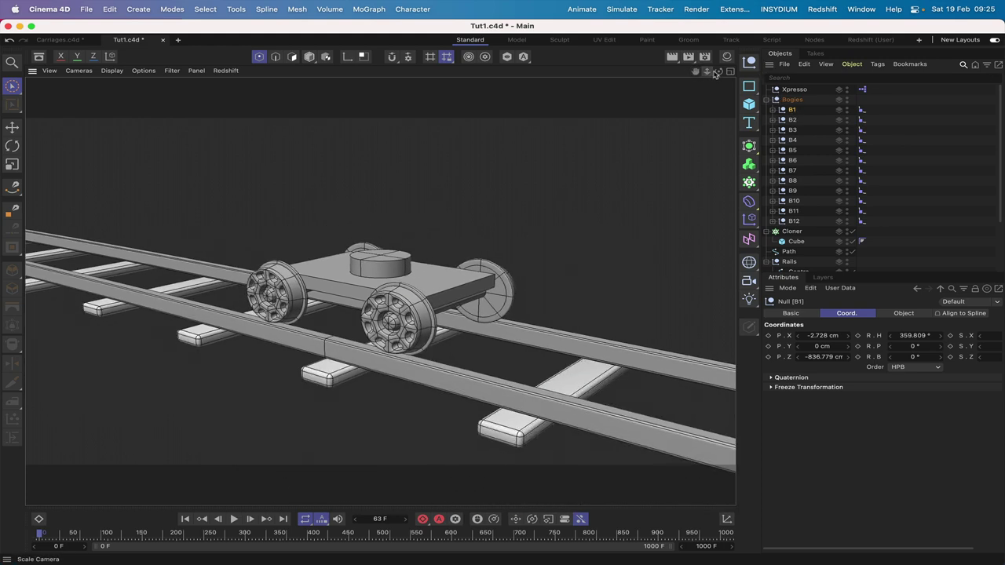
{"action": "left_click_drag", "start_coordinate": [715, 74], "coordinate": [695, 72]}
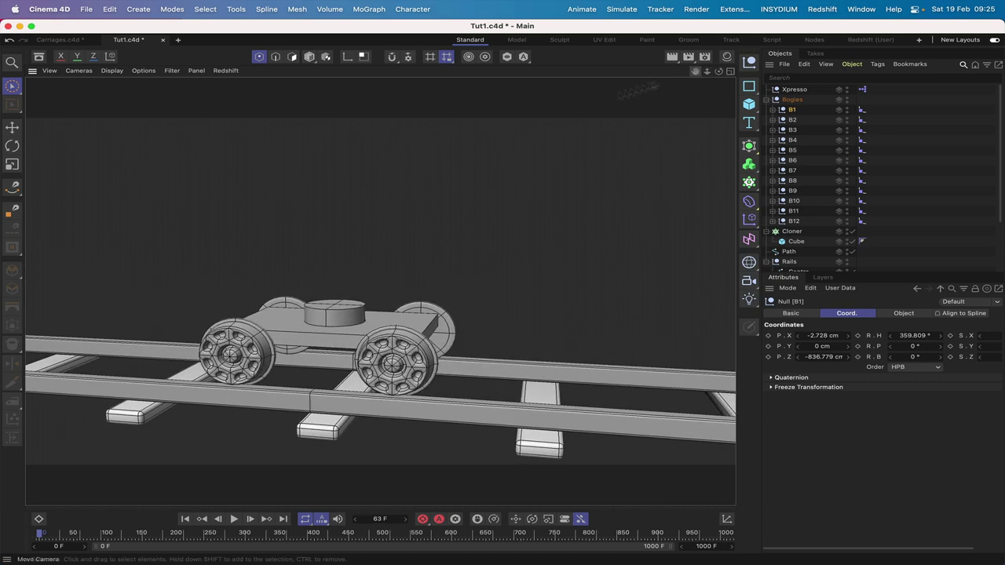
{"action": "left_click", "coordinate": [749, 103]}
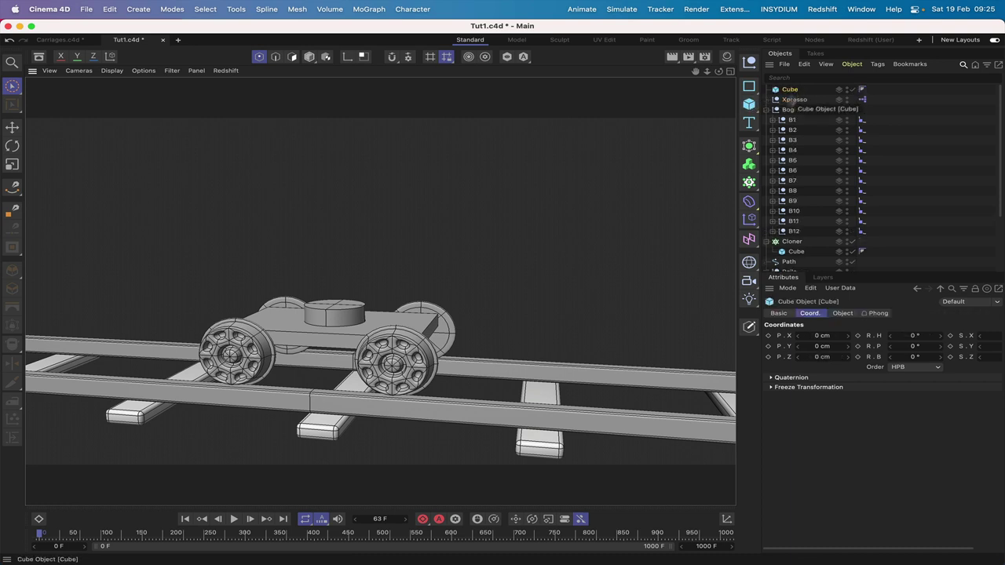
{"action": "left_click", "coordinate": [772, 120]}
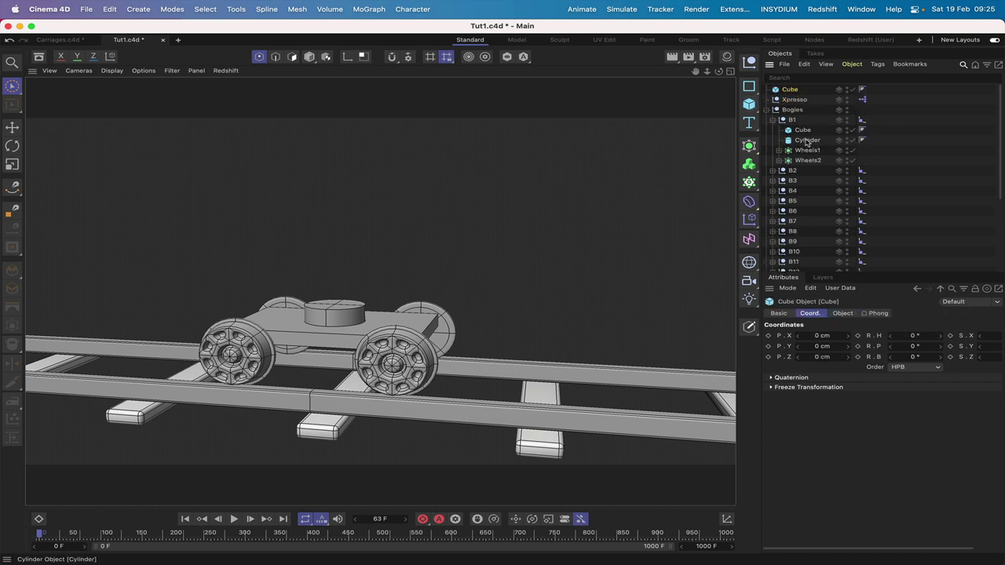
{"action": "left_click_drag", "start_coordinate": [790, 90], "coordinate": [809, 141]}
- Set the new cube's X, Y and Z positions to 0 cm and move it out of the hierarchy, just above Bogies
{"action": "left_click", "coordinate": [821, 336]}
{"action": "key", "text": "BackSpace"}
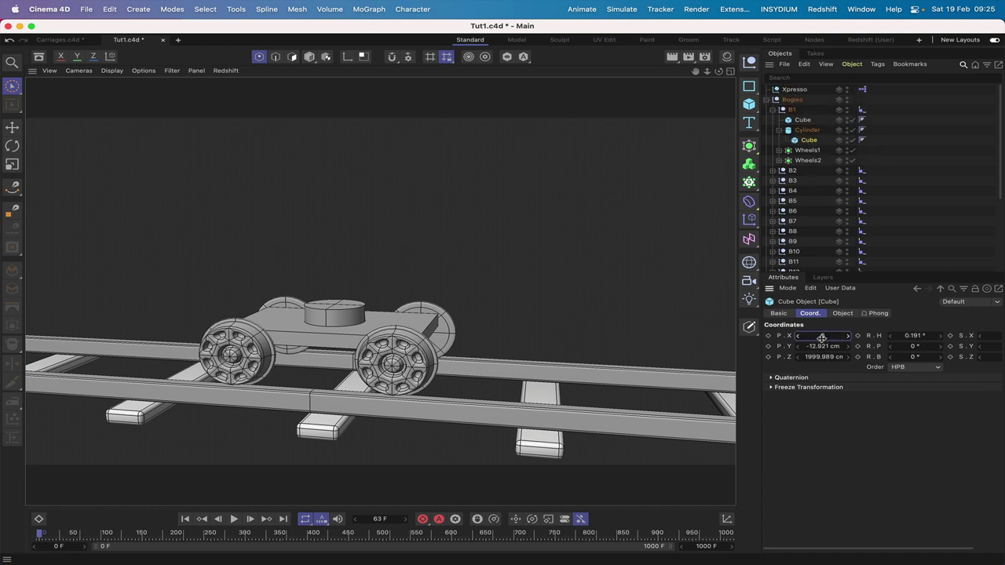
{"action": "left_click", "coordinate": [820, 345]}
{"action": "key", "text": "BackSpace"}
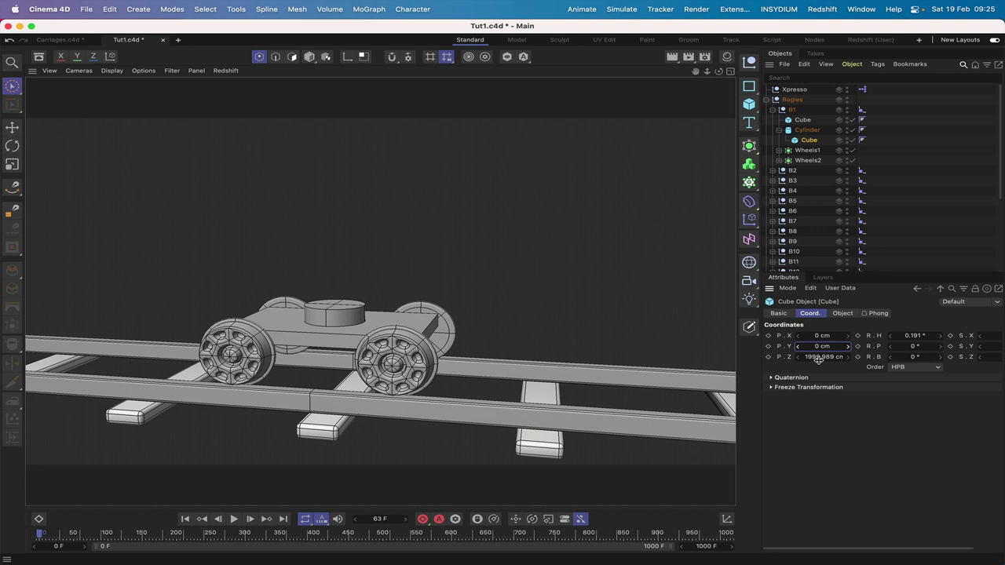
{"action": "left_click", "coordinate": [821, 357]}
{"action": "key", "text": "BackSpace"}
{"action": "key", "text": "Return"}
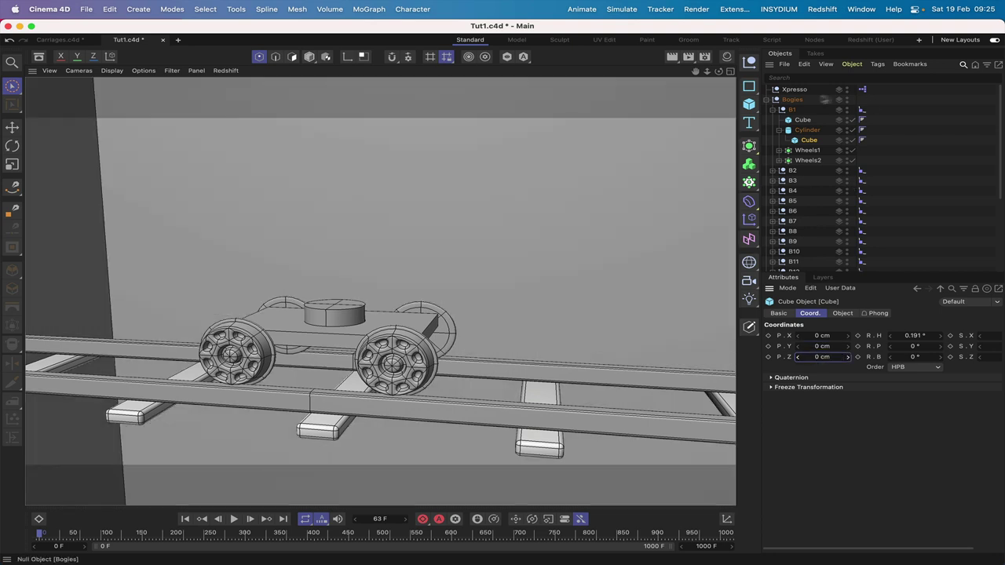
{"action": "left_click_drag", "start_coordinate": [807, 142], "coordinate": [801, 99]}
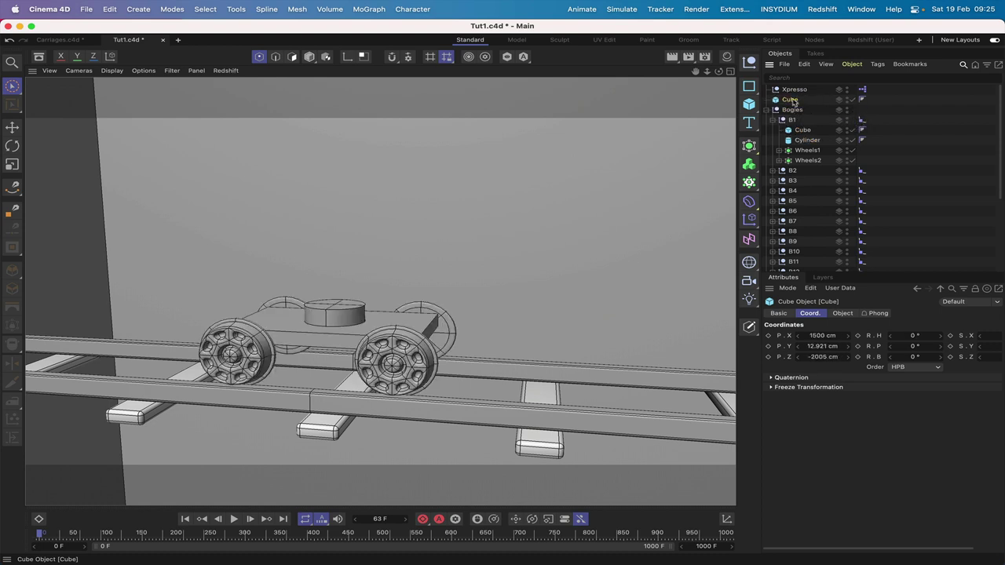
- Resize the new cube to 16 cm in X, 3.5 cm in Y and 25 cm in Z
{"action": "left_click", "coordinate": [841, 315]}
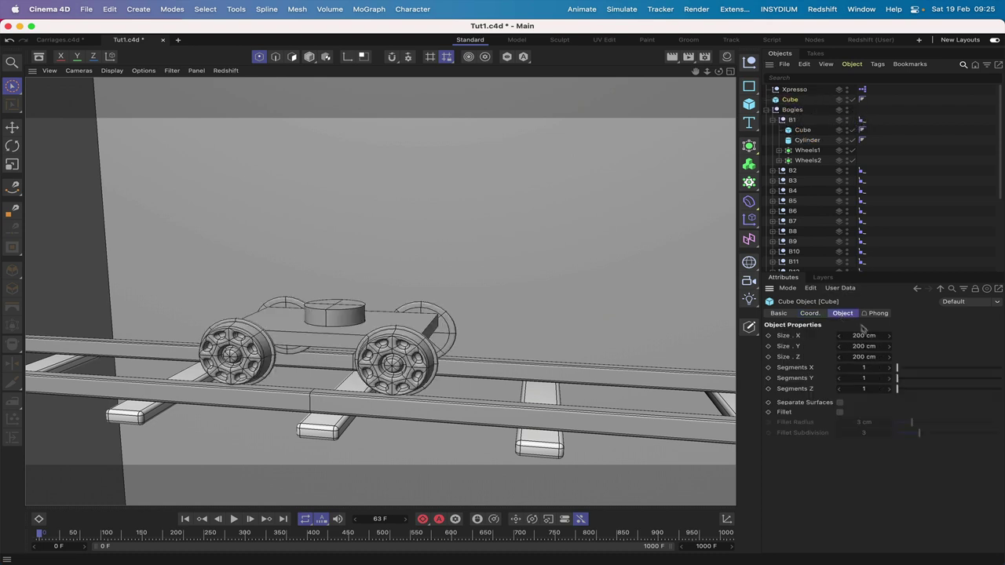
{"action": "left_click", "coordinate": [862, 346]}
{"action": "type", "text": "3.5"}
{"action": "key", "text": "Return"}
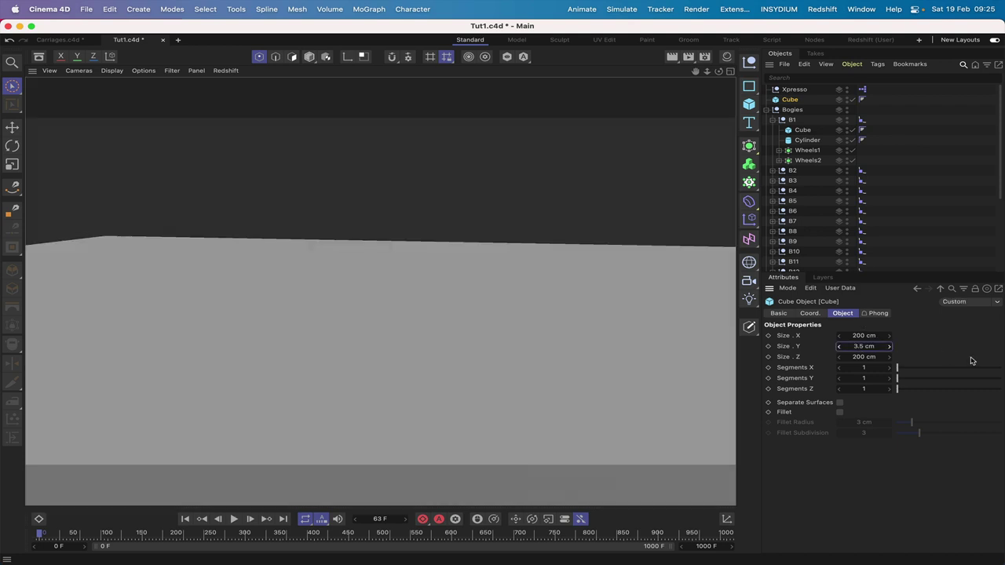
{"action": "left_click", "coordinate": [862, 357]}
{"action": "type", "text": "25"}
{"action": "key", "text": "Return"}
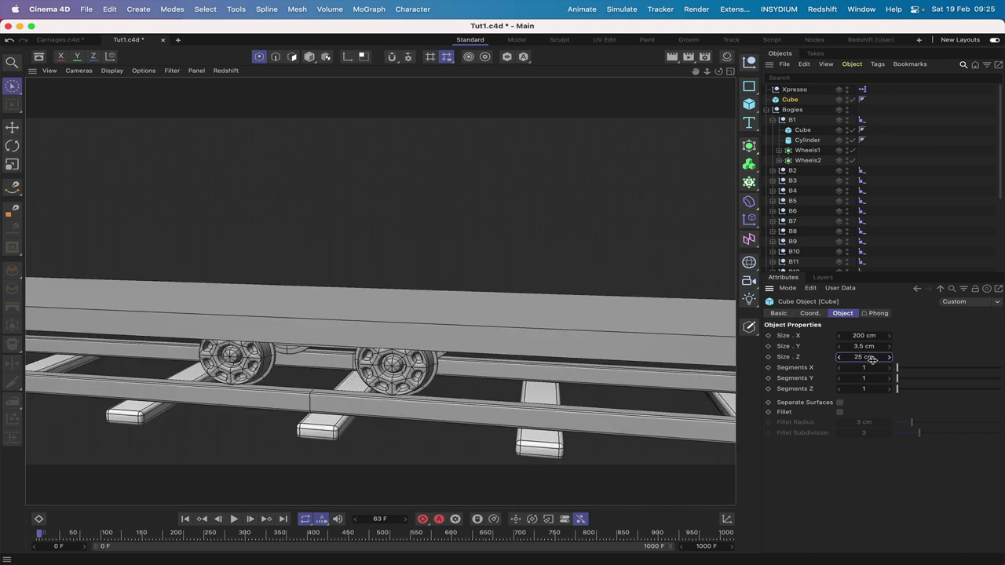
{"action": "left_click", "coordinate": [859, 336]}
{"action": "type", "text": "1"}
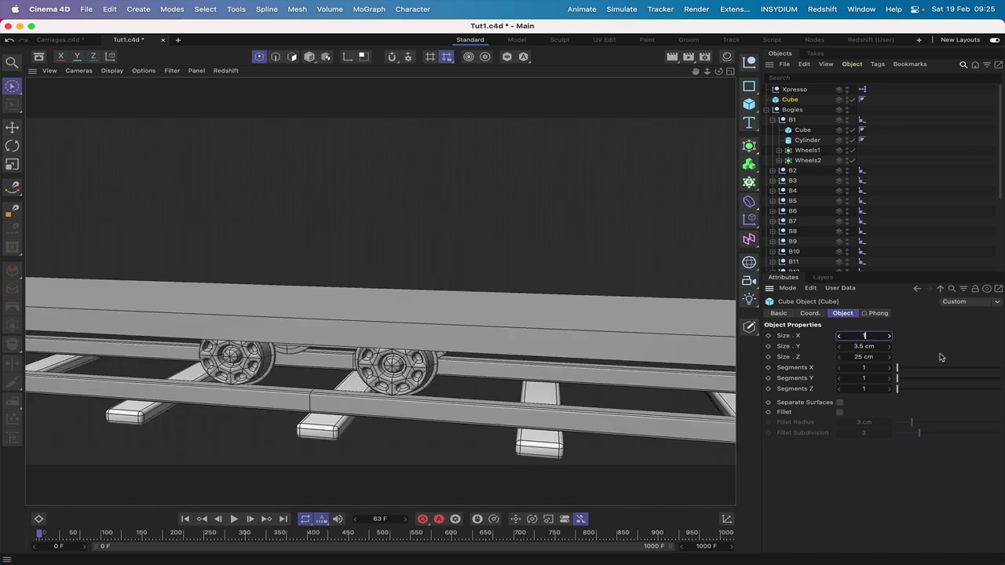
{"action": "type", "text": "6"}
{"action": "key", "text": "Return"}
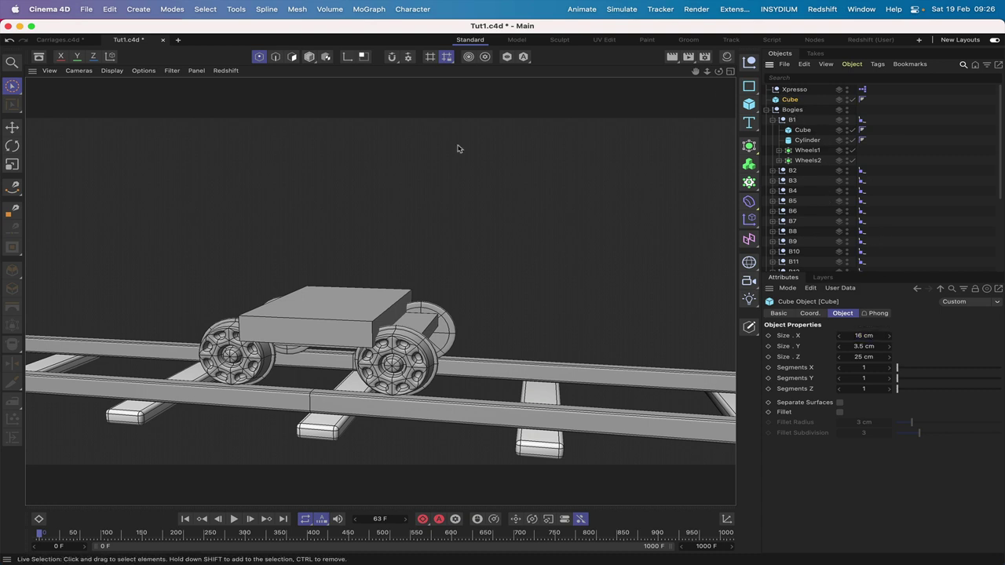
- Activate the Move tool and turn off the viewport's Geometry Only filter
{"action": "left_click", "coordinate": [12, 126]}
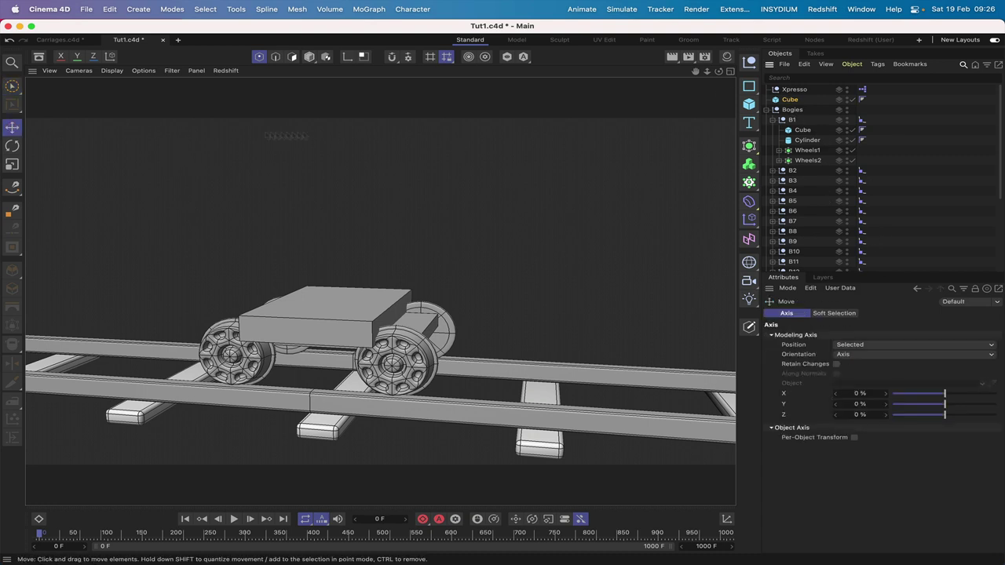
{"action": "middle_click_drag", "start_coordinate": [443, 109], "coordinate": [488, 116], "text": "alt"}
{"action": "left_click", "coordinate": [175, 72]}
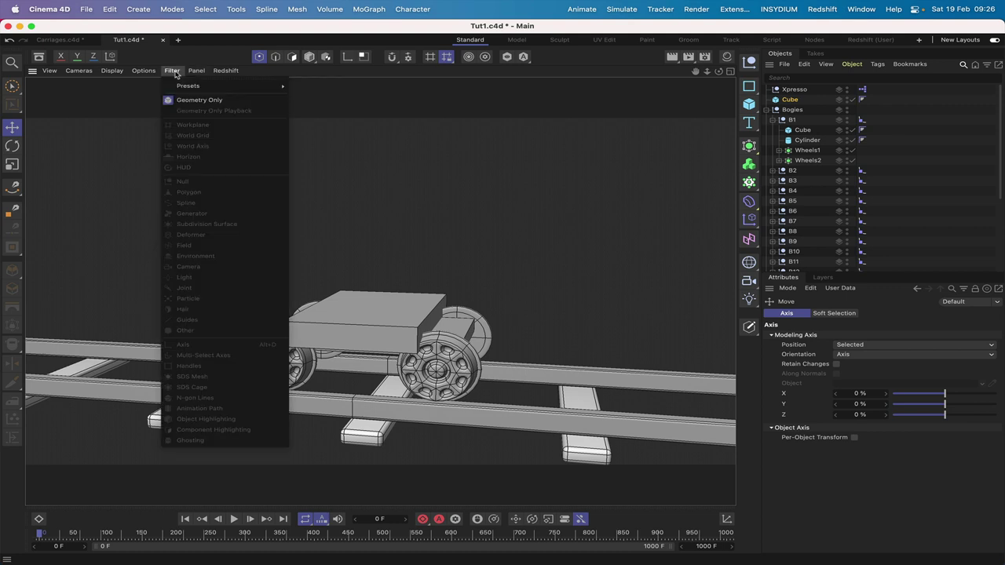
{"action": "left_click", "coordinate": [189, 101]}
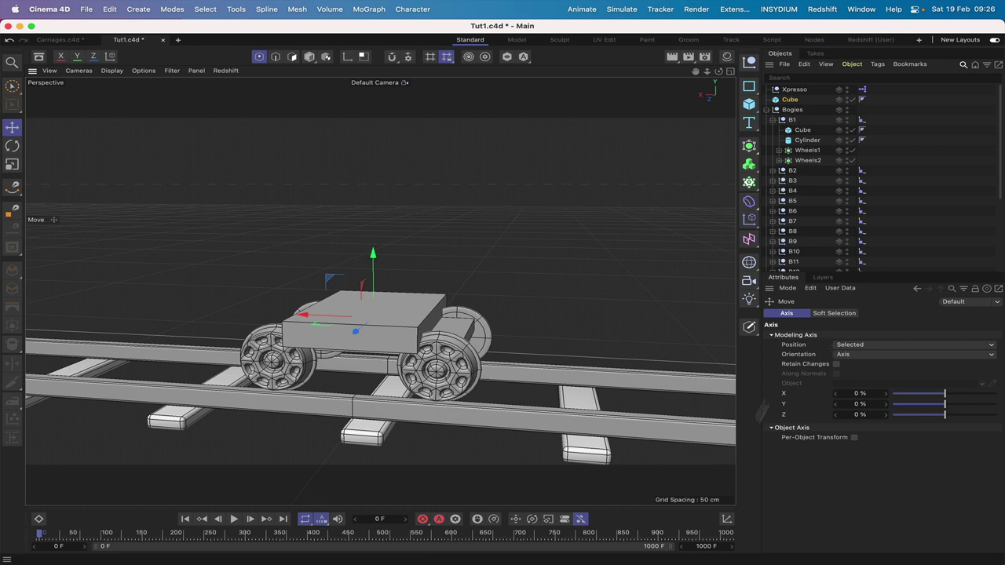
- Set the new cube's heading rotation to 90°
{"action": "left_click", "coordinate": [789, 100]}
{"action": "left_click", "coordinate": [809, 314]}
{"action": "left_click", "coordinate": [916, 336]}
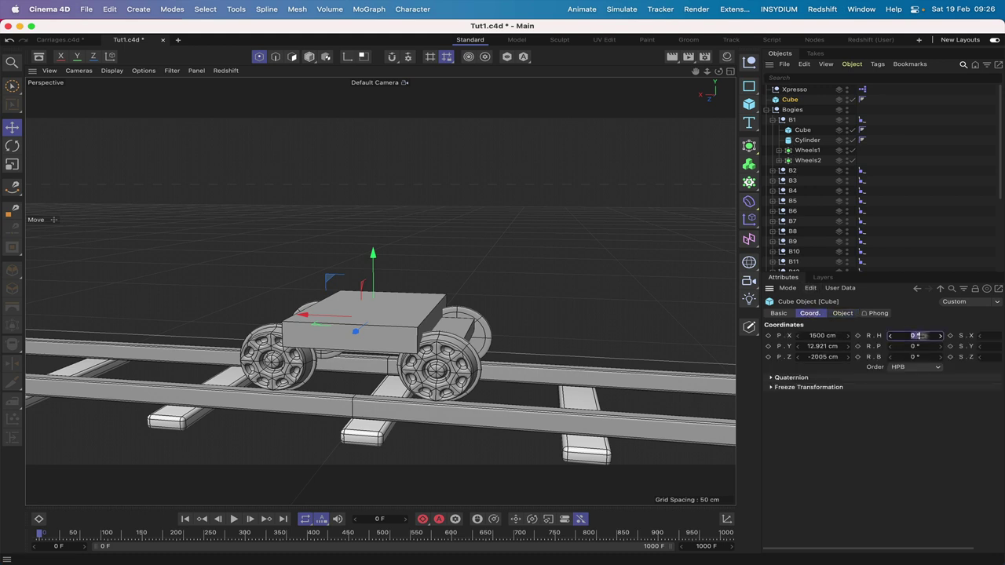
{"action": "key", "text": "Return"}
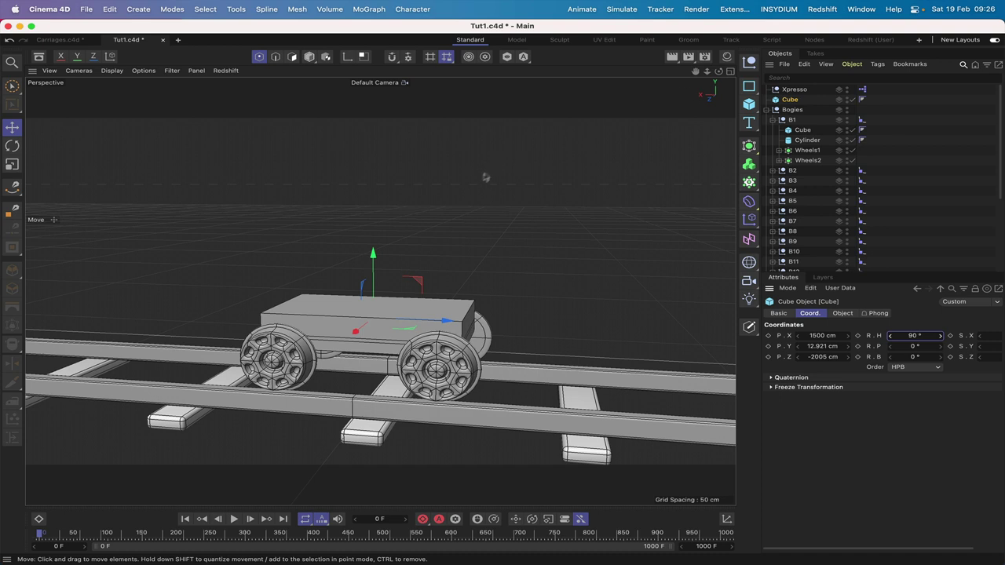
- Raise the cube to a Y position of about 15.9 cm, resting it on B1's cylinder as aligned in the front view
{"action": "left_click_drag", "start_coordinate": [373, 254], "coordinate": [373, 238]}
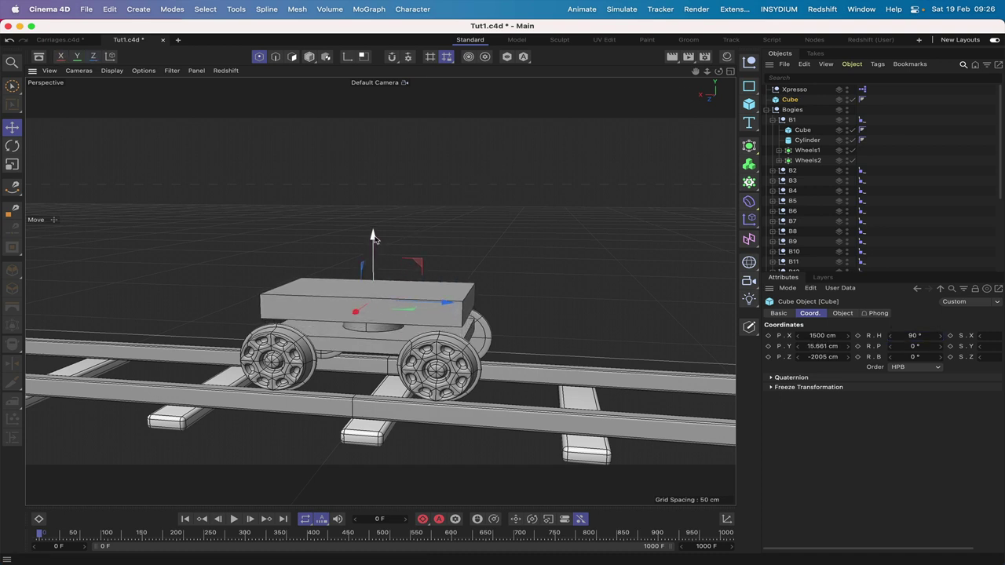
{"action": "key", "text": "F4"}
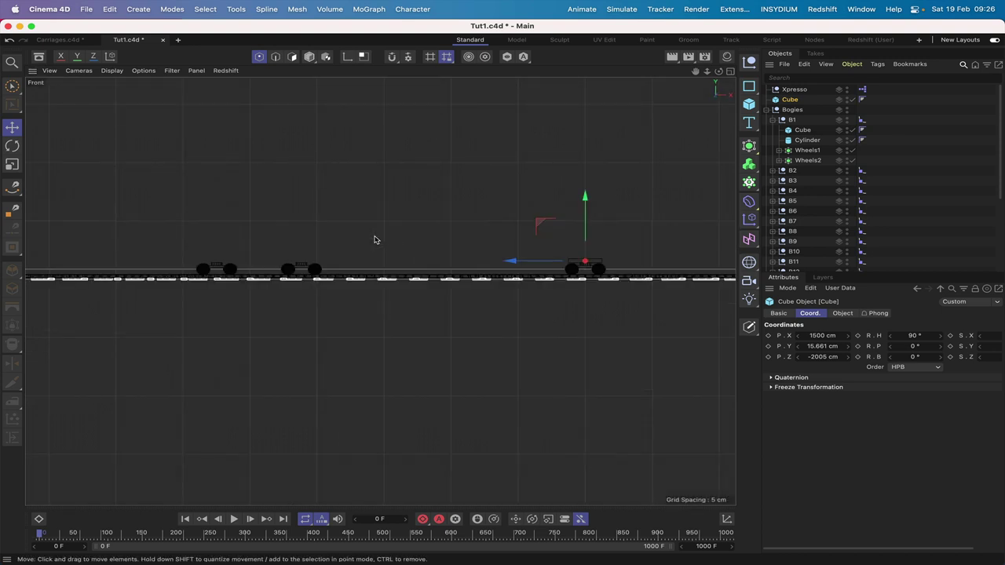
{"action": "key", "text": "s"}
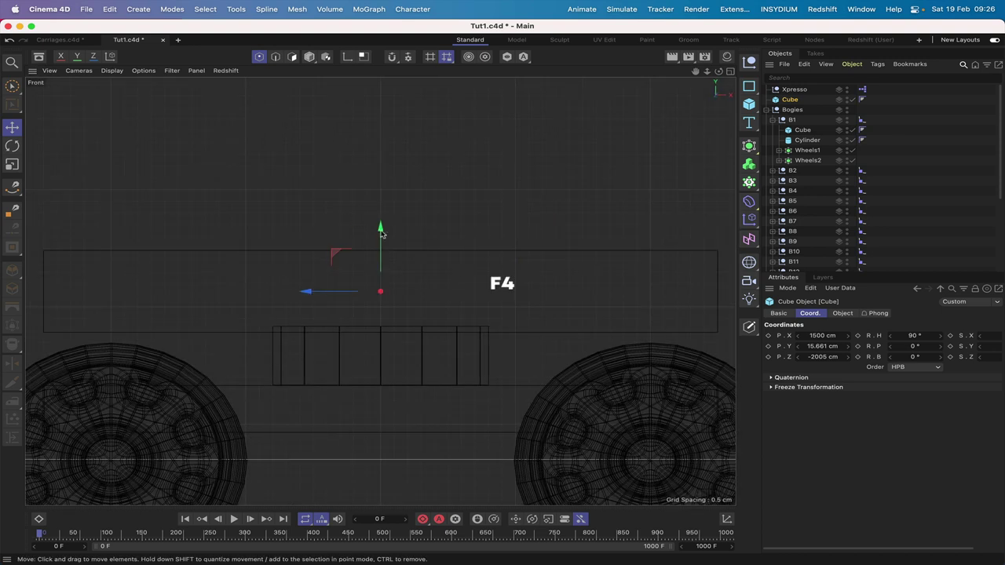
{"action": "left_click_drag", "start_coordinate": [382, 232], "coordinate": [381, 224]}
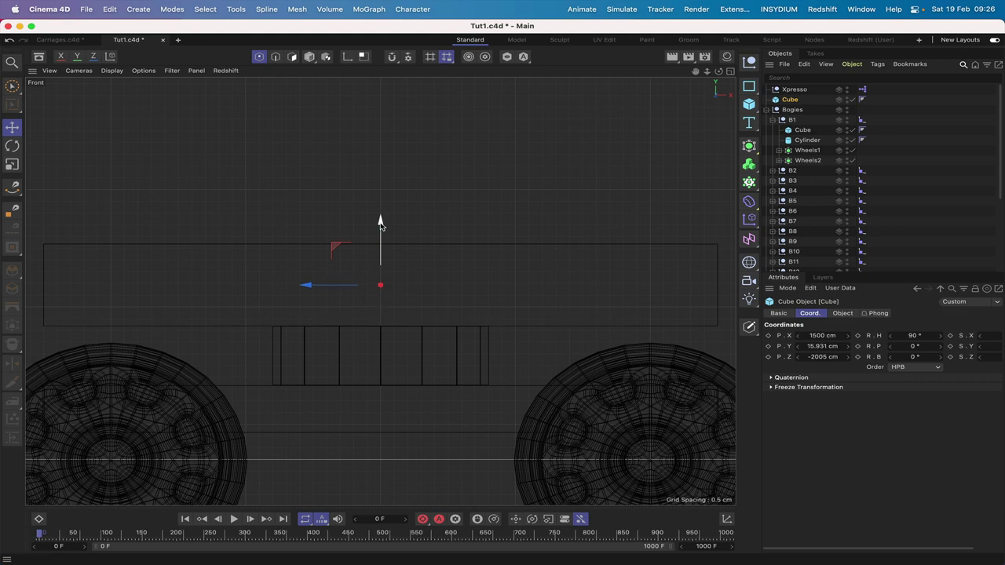
{"action": "key", "text": "F1"}
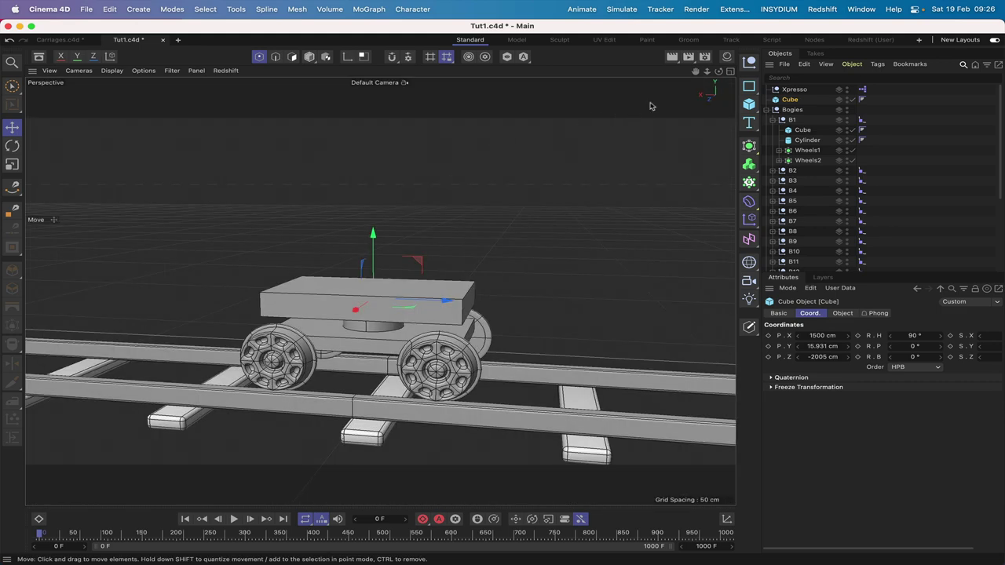
- Add a circle spline and make it a child of the new cube
{"action": "mouse_move", "coordinate": [718, 71]}
{"action": "left_mouse_down"}
{"action": "mouse_move", "coordinate": [676, 75]}
{"action": "mouse_move", "coordinate": [712, 71]}
{"action": "left_mouse_up"}
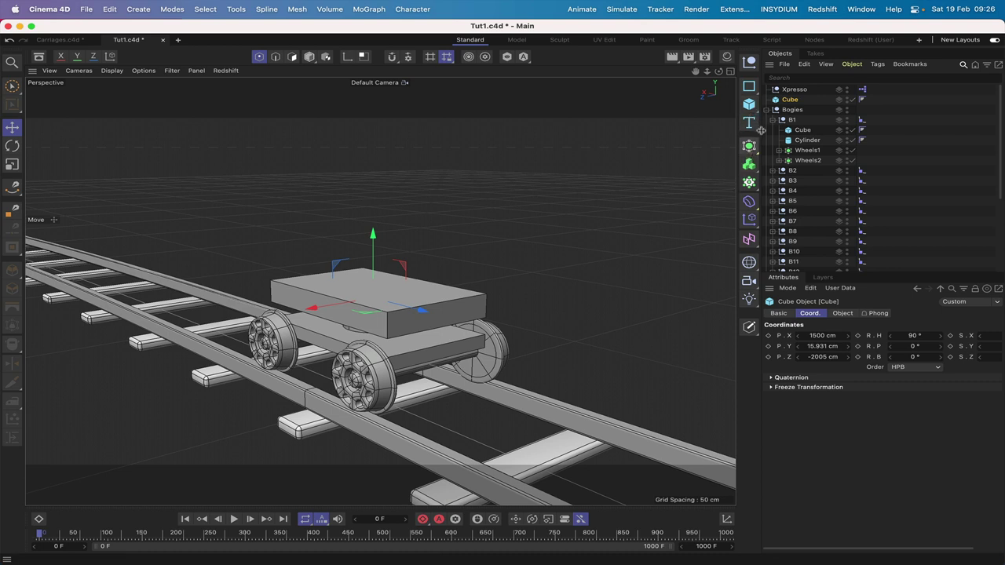
{"action": "left_click", "coordinate": [750, 86]}
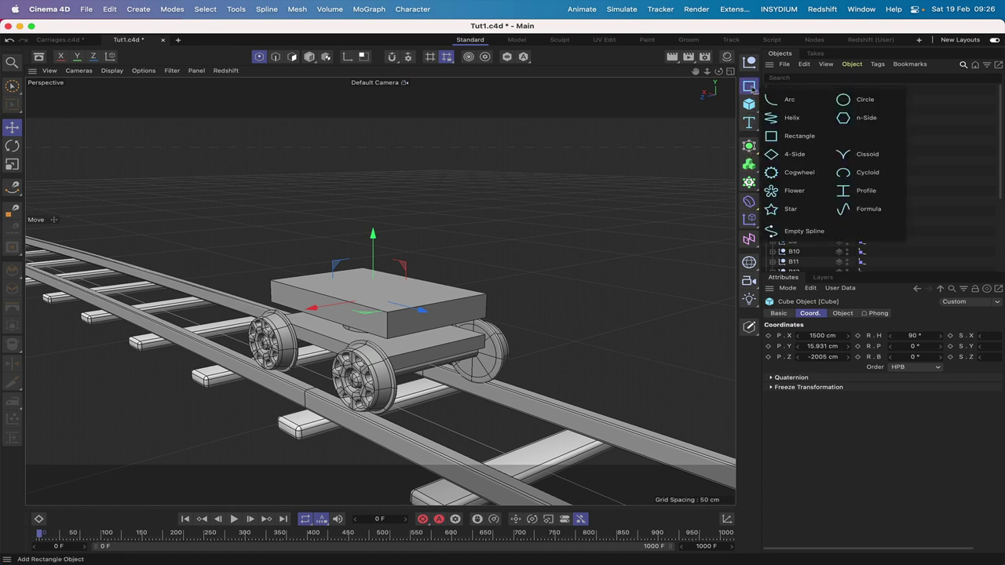
{"action": "left_click", "coordinate": [852, 100]}
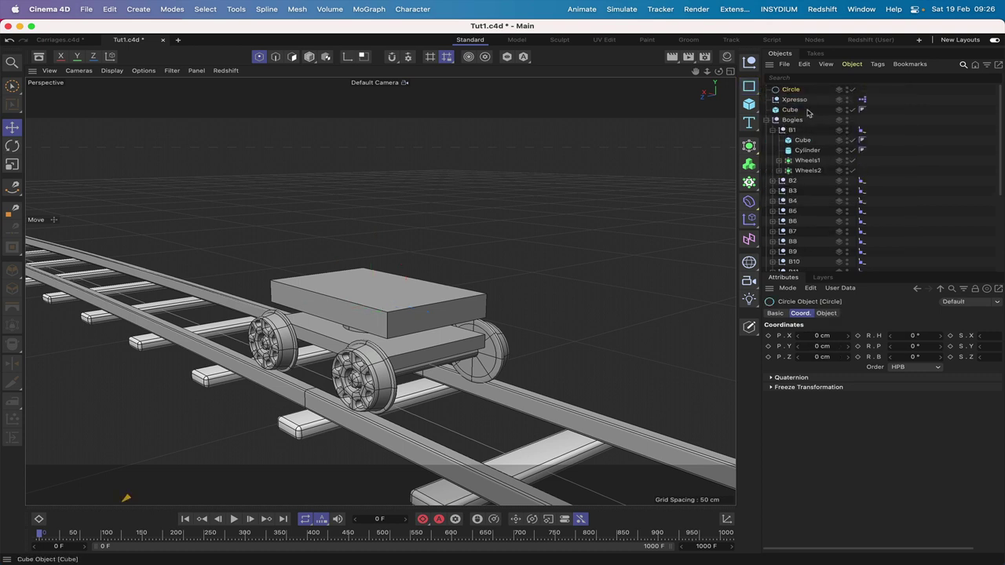
{"action": "left_click_drag", "start_coordinate": [791, 90], "coordinate": [792, 112]}
- Set the circle's X, Y and Z positions to 0 cm and its heading rotation to 0°
{"action": "double_click", "coordinate": [817, 335]}
{"action": "type", "text": "005"}
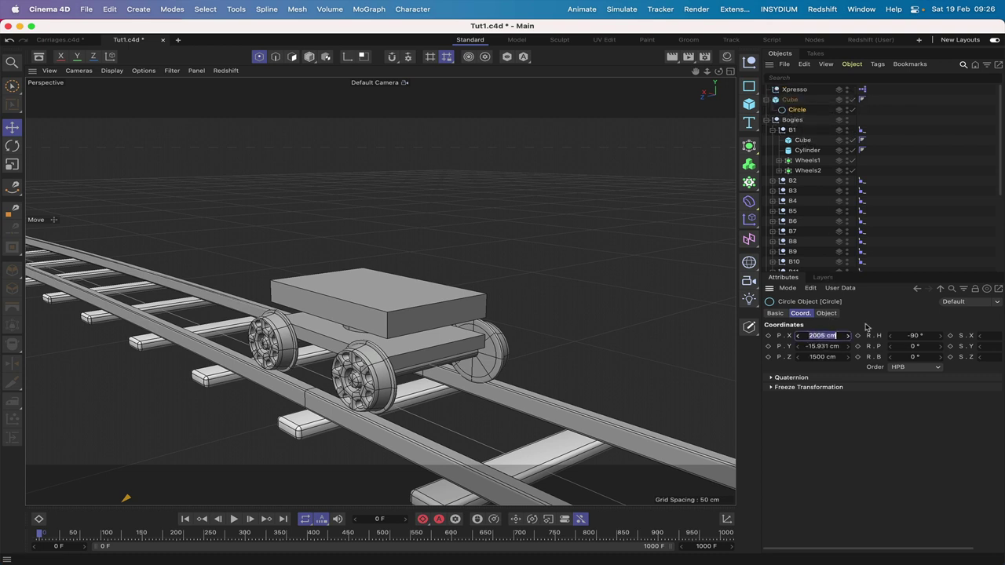
{"action": "key", "text": "Return"}
{"action": "double_click", "coordinate": [821, 346]}
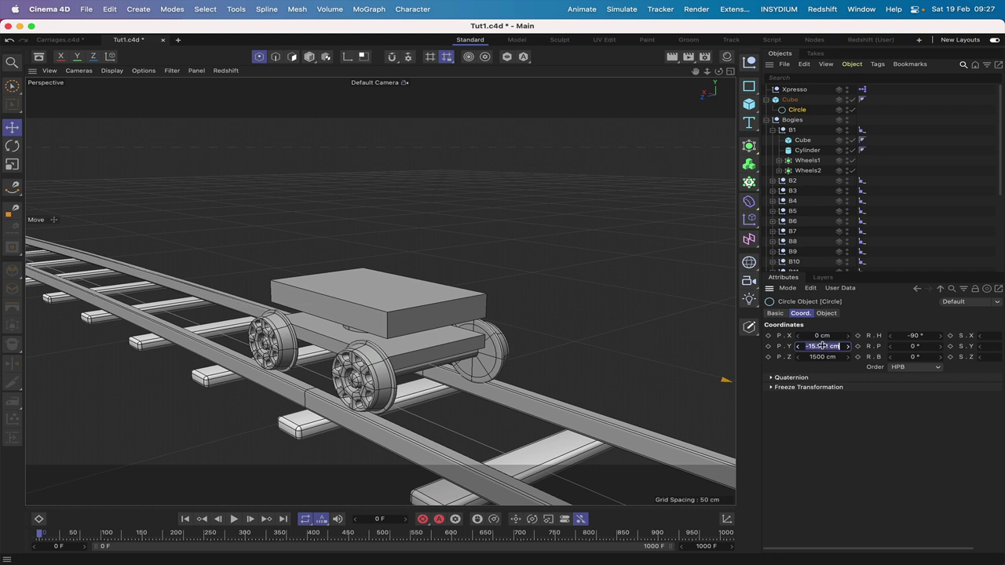
{"action": "type", "text": "0"}
{"action": "key", "text": "Return"}
{"action": "double_click", "coordinate": [818, 357]}
{"action": "type", "text": "0"}
{"action": "key", "text": "Return"}
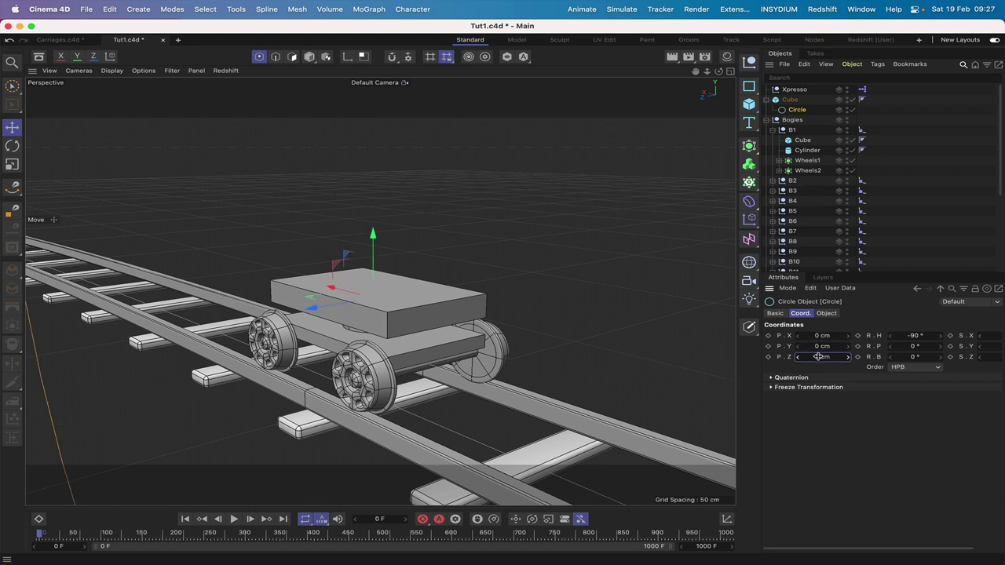
{"action": "double_click", "coordinate": [912, 336]}
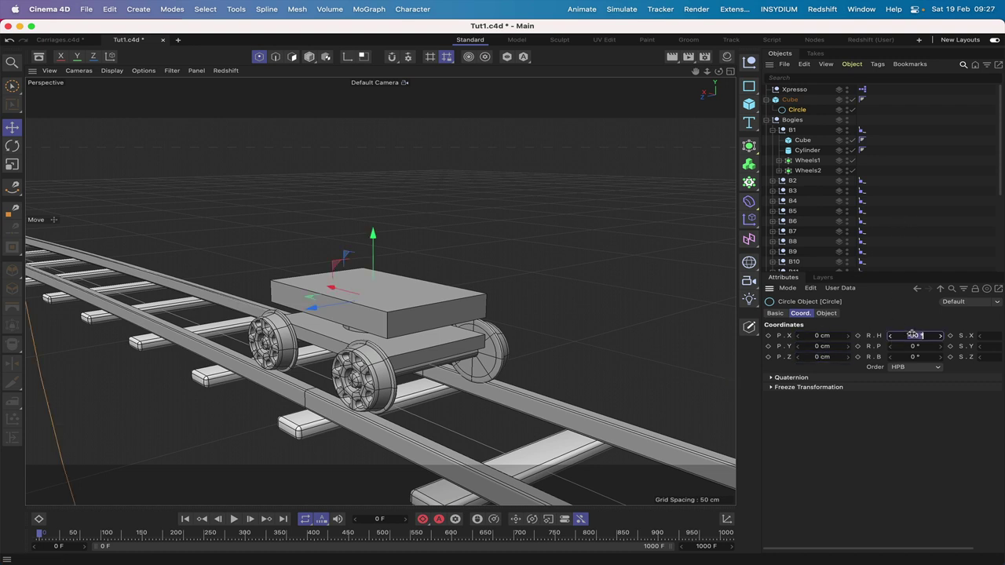
{"action": "type", "text": "0"}
{"action": "key", "text": "Return"}
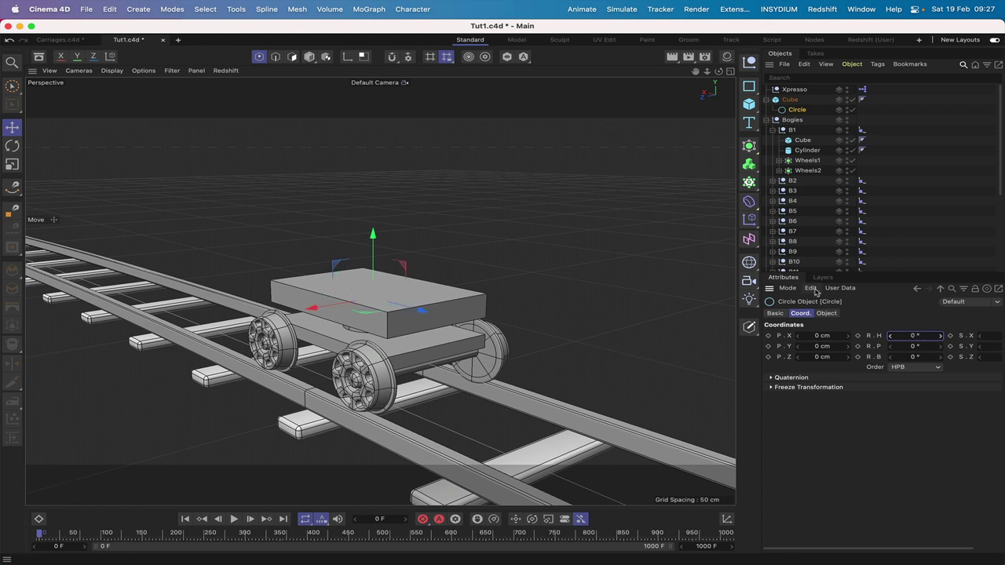
- Set the circle's radius to 12 cm and raise it in the Right view until its lower arc dips into the cube's top
{"action": "left_click", "coordinate": [827, 314]}
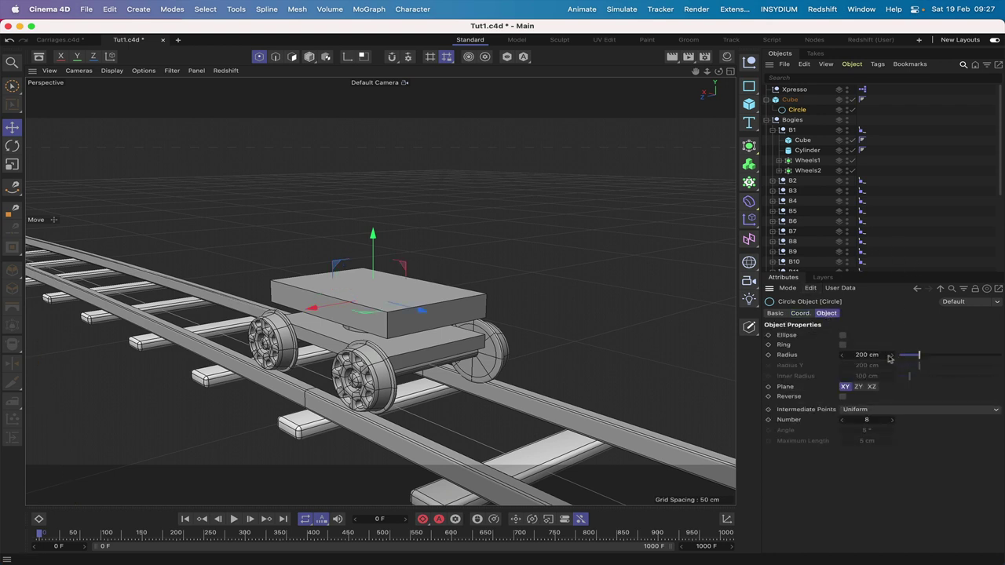
{"action": "left_click_drag", "start_coordinate": [890, 358], "coordinate": [834, 358]}
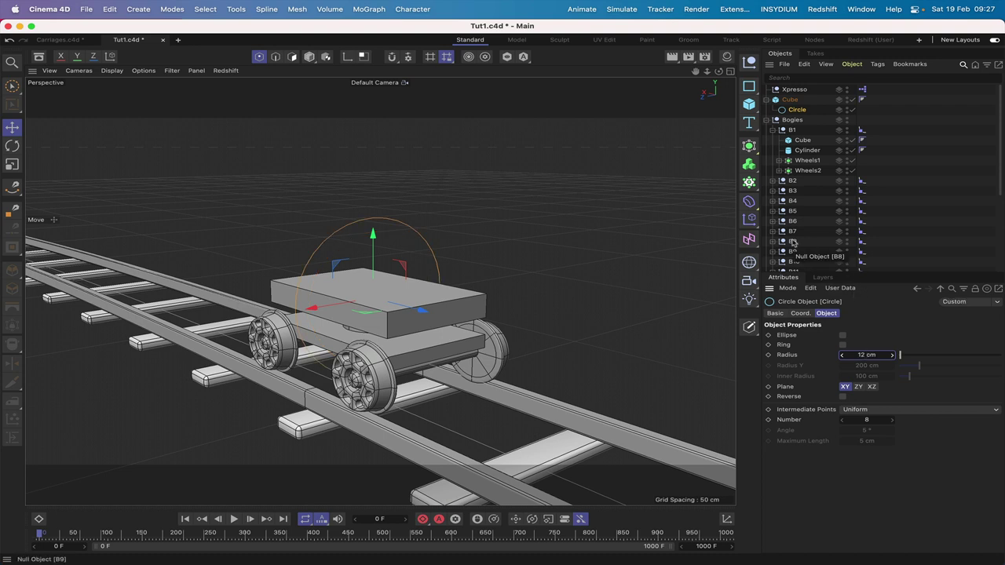
{"action": "key", "text": "F3"}
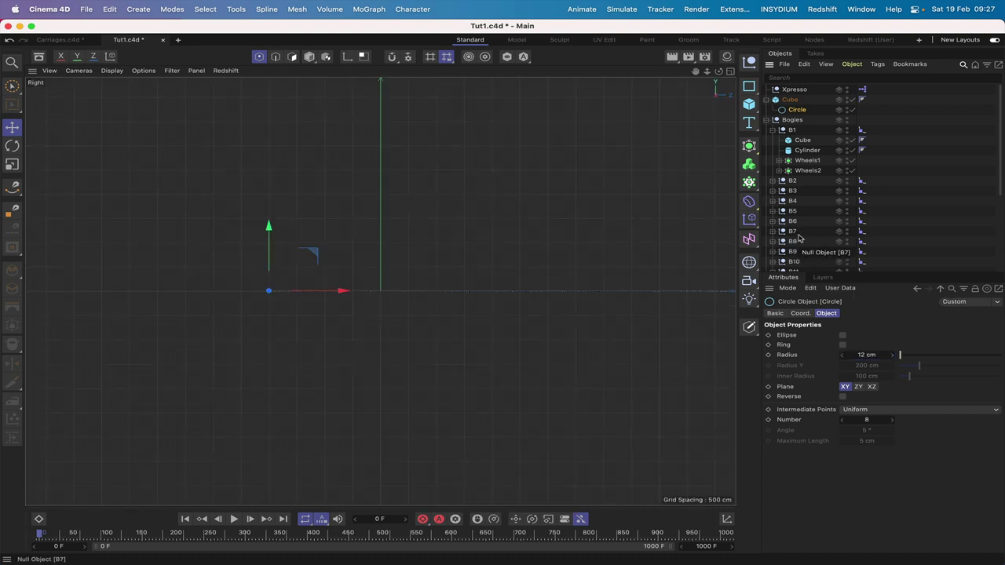
{"action": "key", "text": "o"}
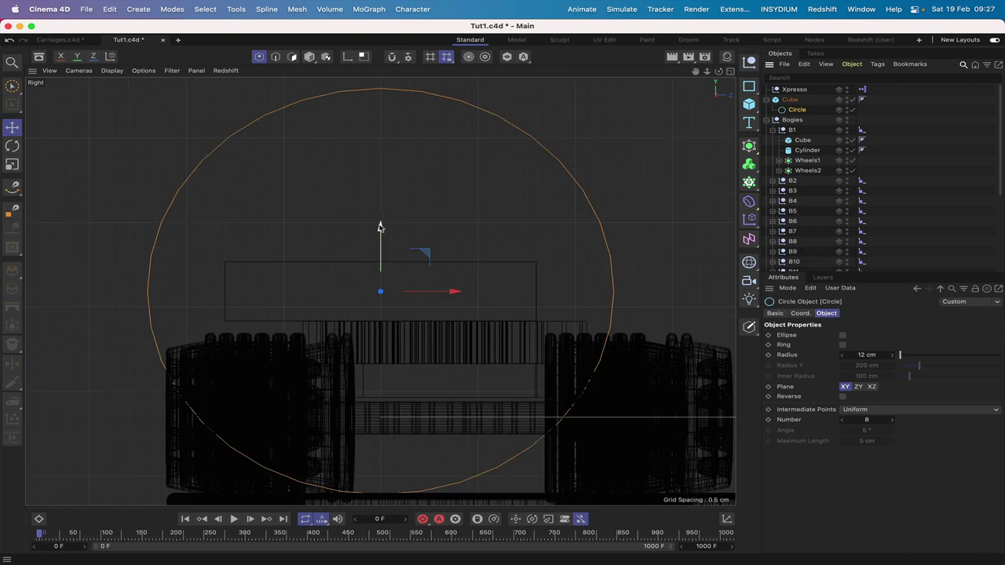
{"action": "left_click_drag", "start_coordinate": [382, 228], "coordinate": [382, 38]}
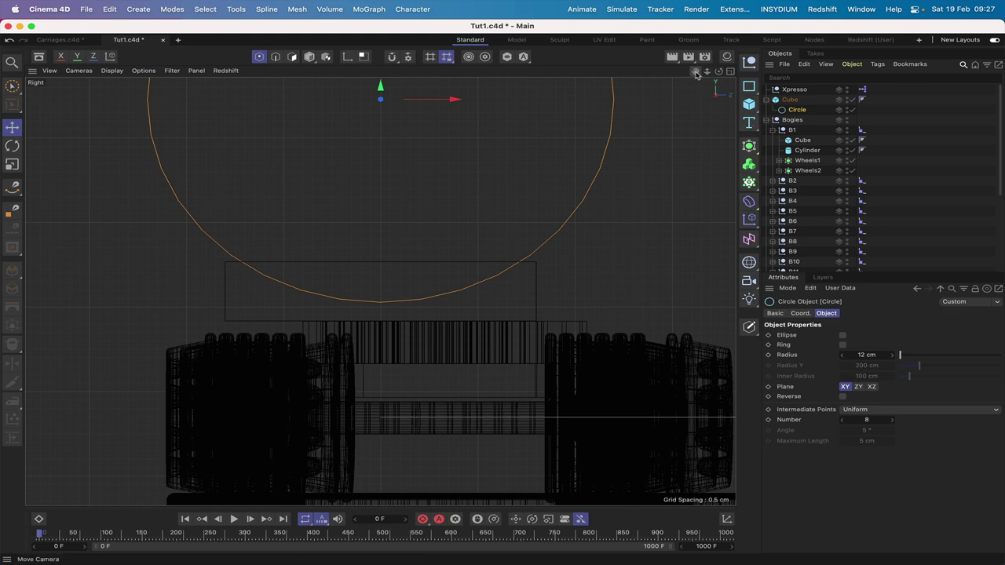
{"action": "right_click_drag", "start_coordinate": [695, 73], "coordinate": [660, 73]}
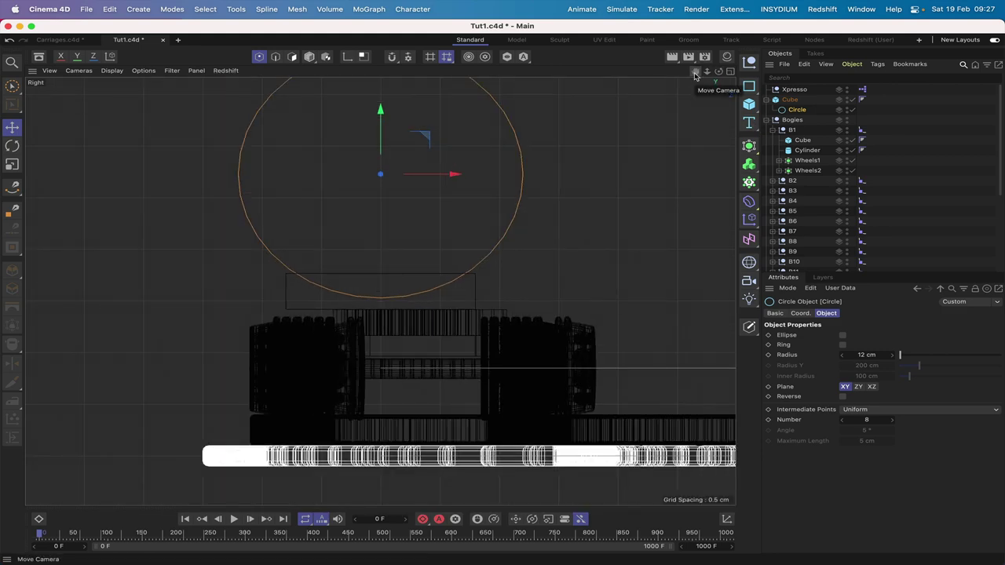
{"action": "key", "text": "F1"}
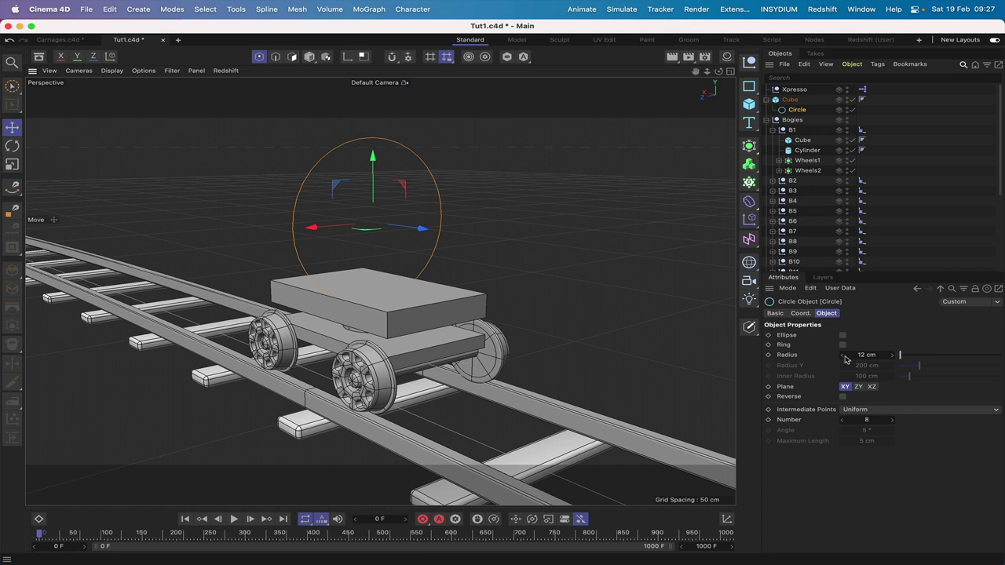
{"action": "left_click_drag", "start_coordinate": [720, 72], "coordinate": [622, 50]}
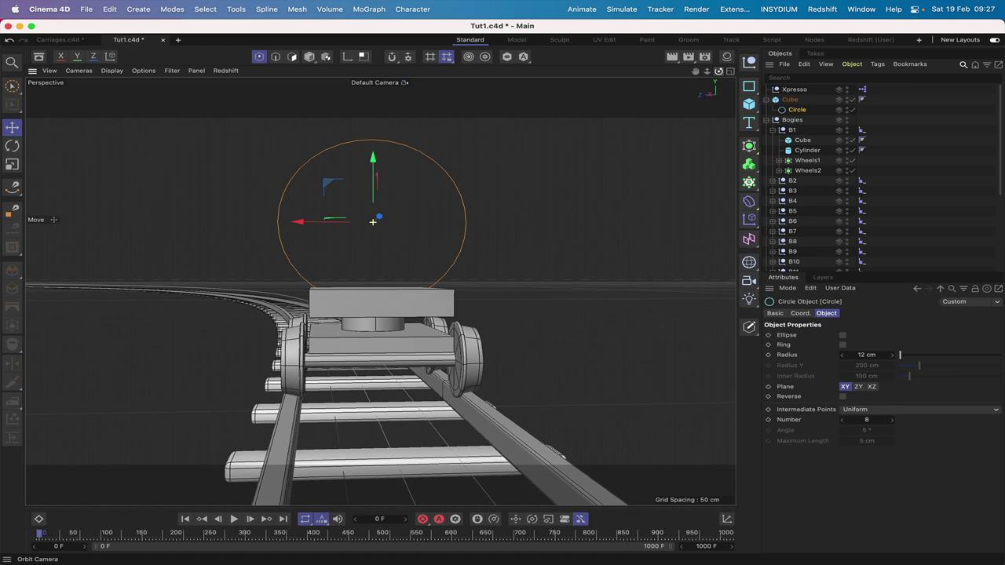
{"action": "left_click_drag", "start_coordinate": [675, 322], "coordinate": [691, 322], "text": "alt"}
{"action": "left_click_drag", "start_coordinate": [719, 72], "coordinate": [783, 85]}
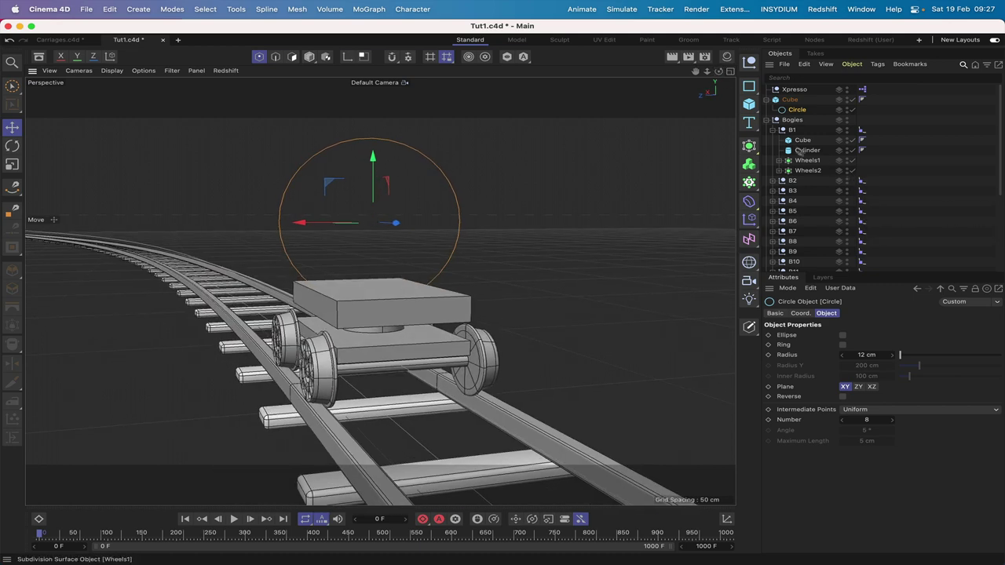
{"action": "left_click_drag", "start_coordinate": [718, 70], "coordinate": [738, 72]}
{"action": "left_click_drag", "start_coordinate": [491, 259], "coordinate": [411, 259], "text": "alt"}
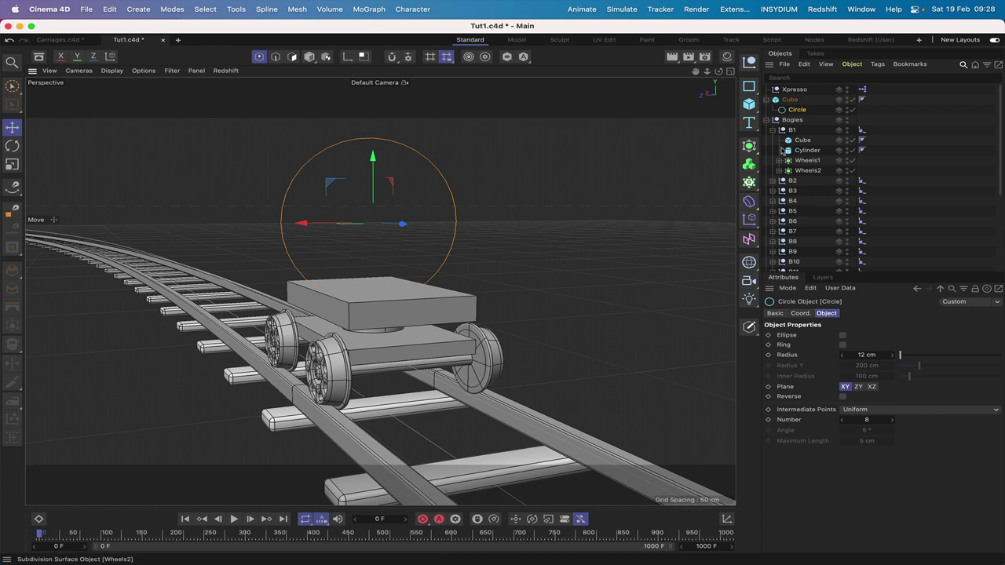
- Set the upper cube's X segments to 6 and switch the viewport display from isoparms to wireframe
{"action": "left_click", "coordinate": [790, 100]}
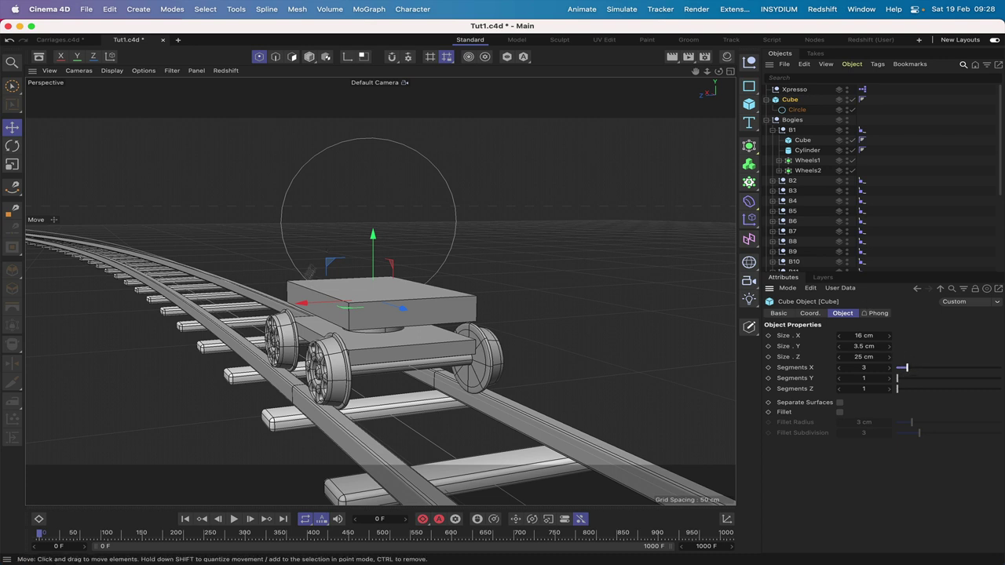
{"action": "left_click", "coordinate": [115, 73]}
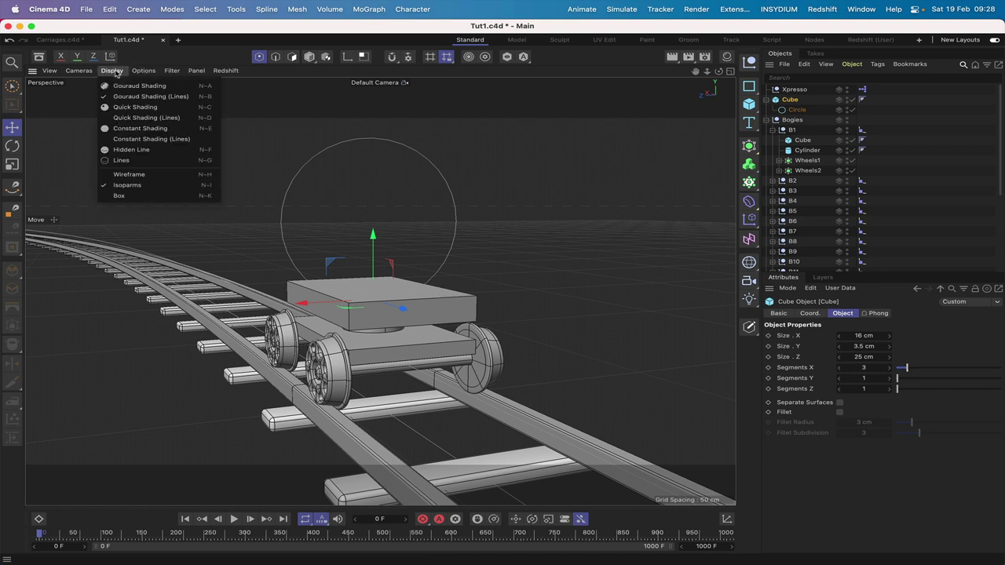
{"action": "left_click", "coordinate": [117, 96]}
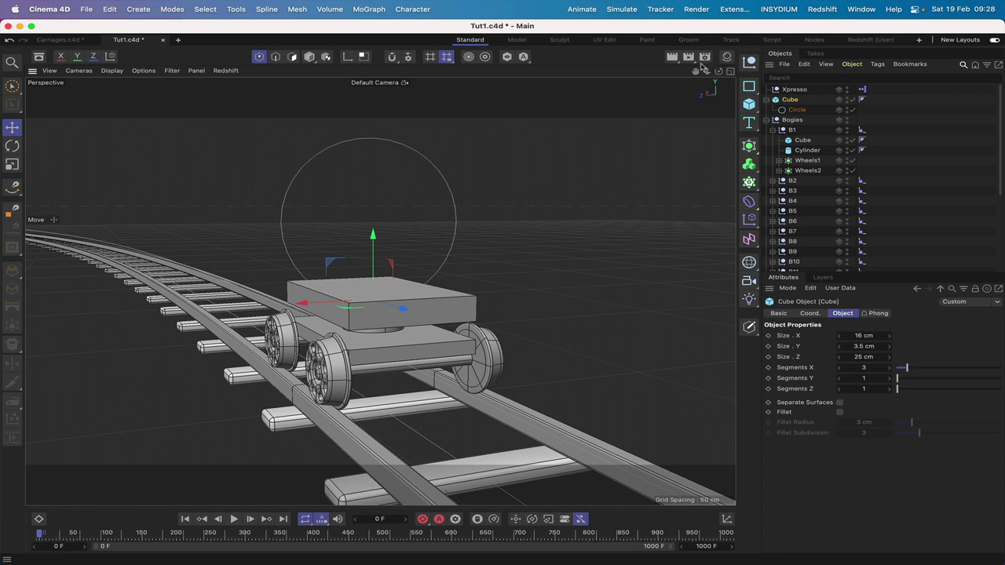
{"action": "left_click_drag", "start_coordinate": [718, 72], "coordinate": [734, 72]}
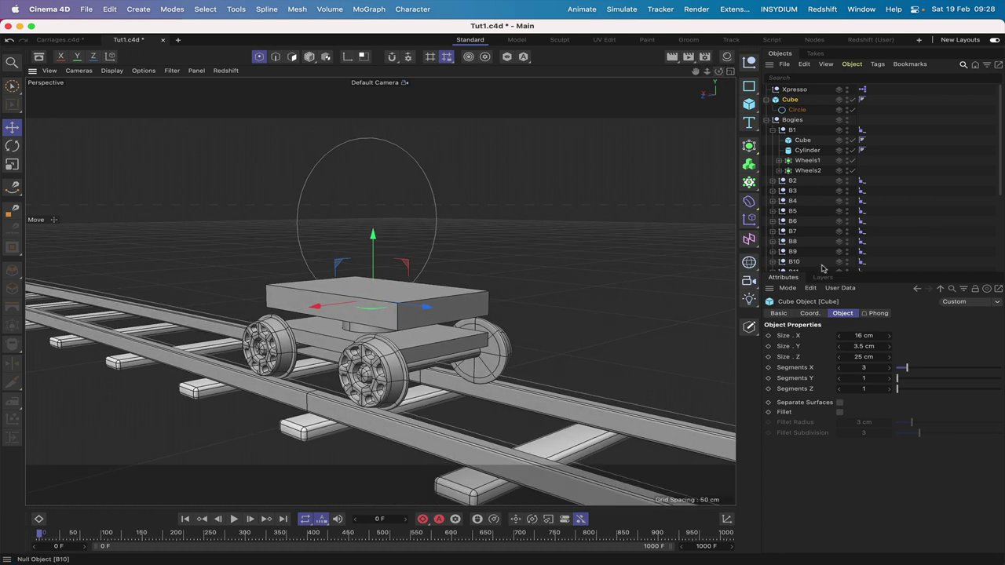
{"action": "left_click", "coordinate": [889, 367]}
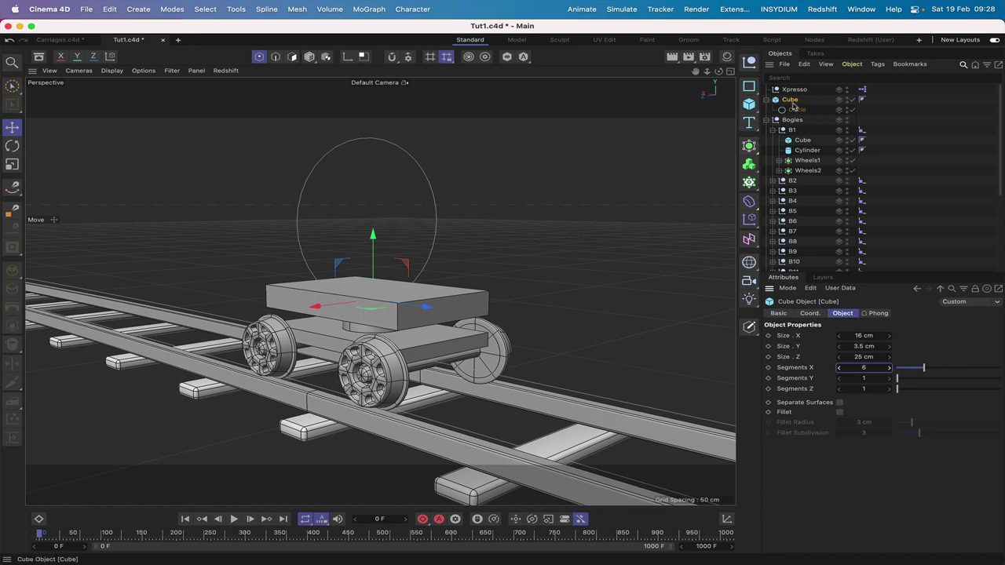
{"action": "left_click", "coordinate": [792, 103]}
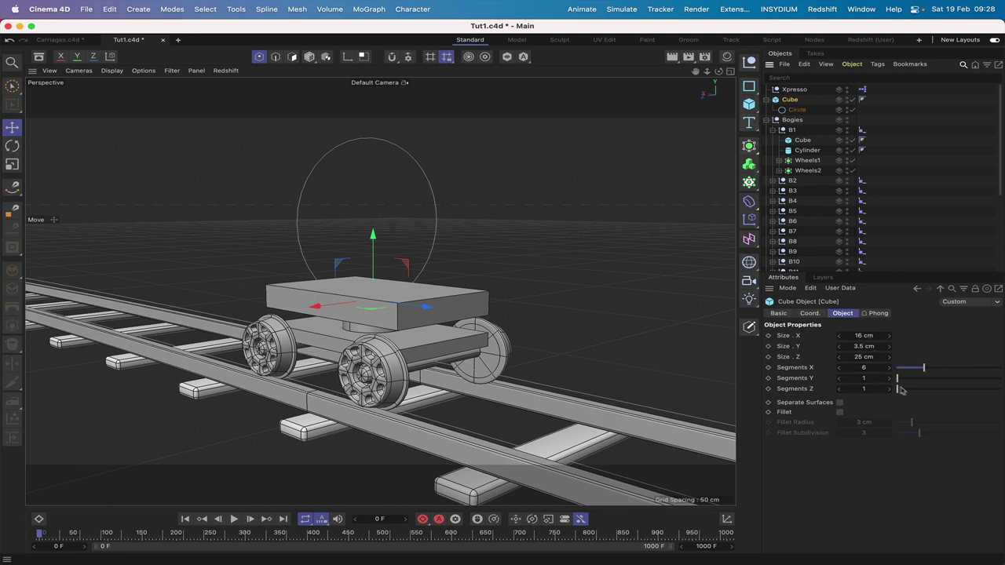
{"action": "left_click", "coordinate": [111, 71]}
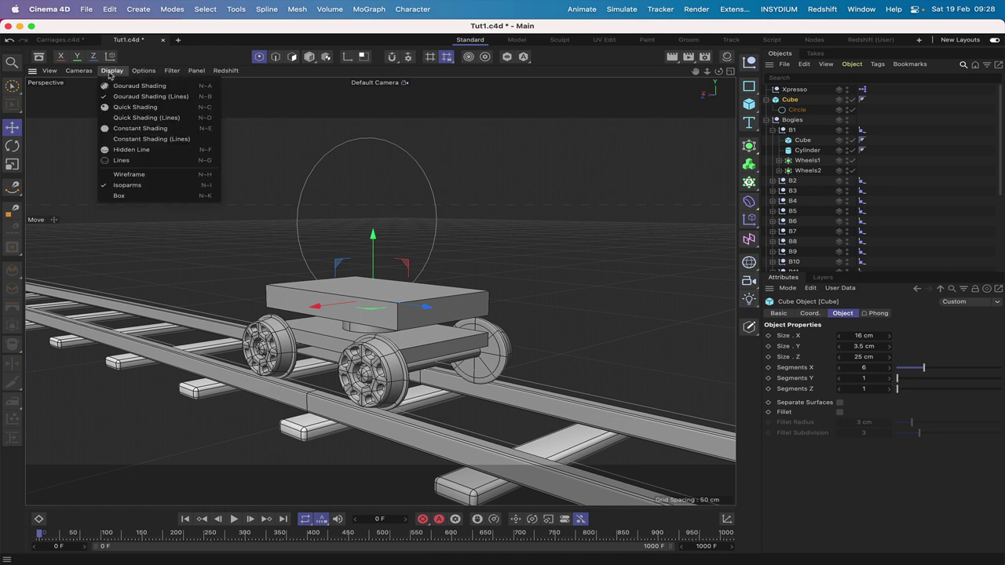
{"action": "left_click", "coordinate": [120, 175]}
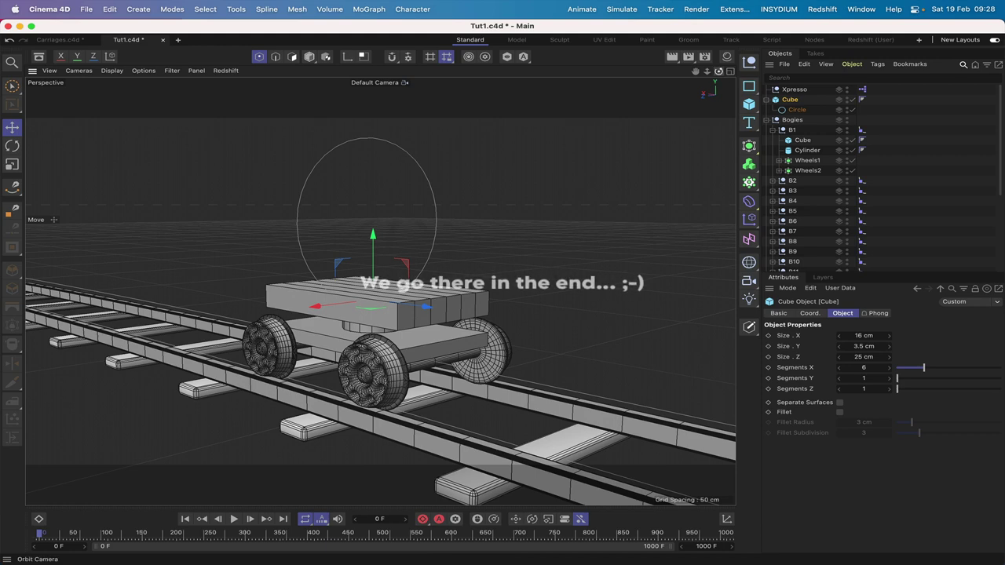
{"action": "mouse_move", "coordinate": [719, 73]}
{"action": "left_mouse_down"}
{"action": "mouse_move", "coordinate": [691, 75]}
{"action": "mouse_move", "coordinate": [719, 75]}
{"action": "left_mouse_up"}
- Increase the upper cube's X segments to 16, checking the divisions against the circle's arc in the Right view
{"action": "key", "text": "F3"}
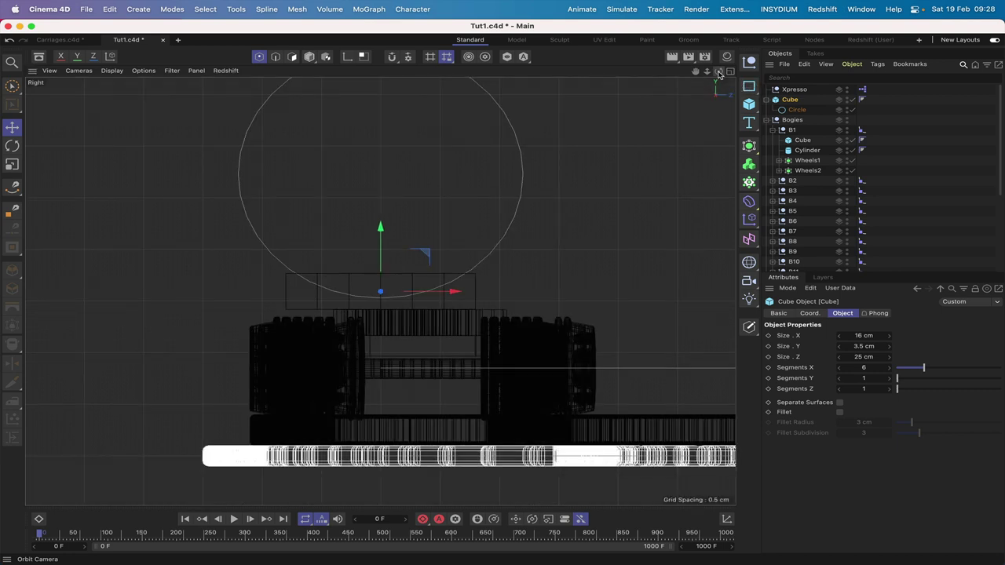
{"action": "left_click", "coordinate": [890, 368]}
{"action": "left_click", "coordinate": [889, 368]}
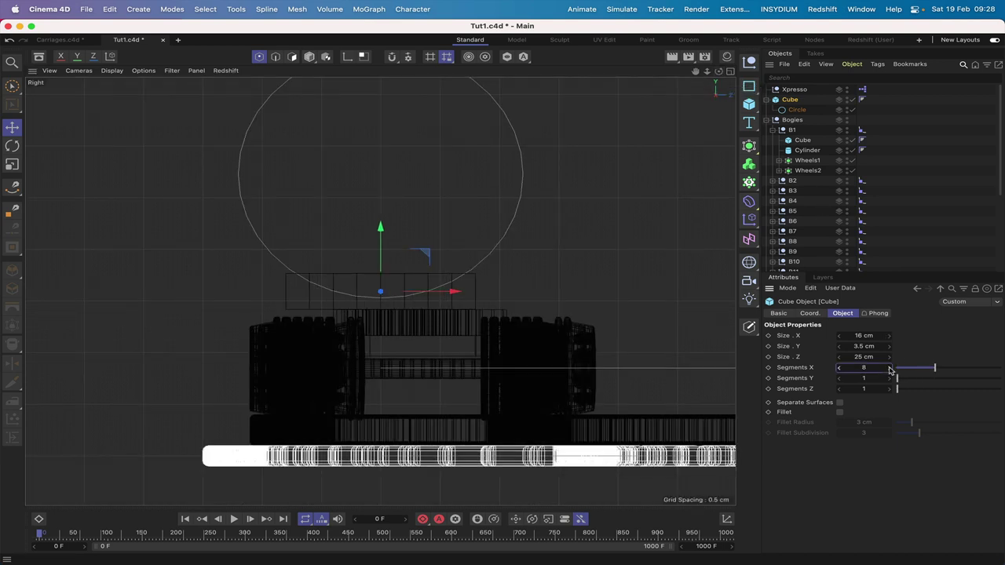
{"action": "left_click", "coordinate": [889, 369]}
{"action": "left_click", "coordinate": [890, 368]}
{"action": "left_click", "coordinate": [890, 368]}
{"action": "left_click", "coordinate": [890, 368]}
{"action": "left_click", "coordinate": [889, 368]}
{"action": "left_click", "coordinate": [890, 368]}
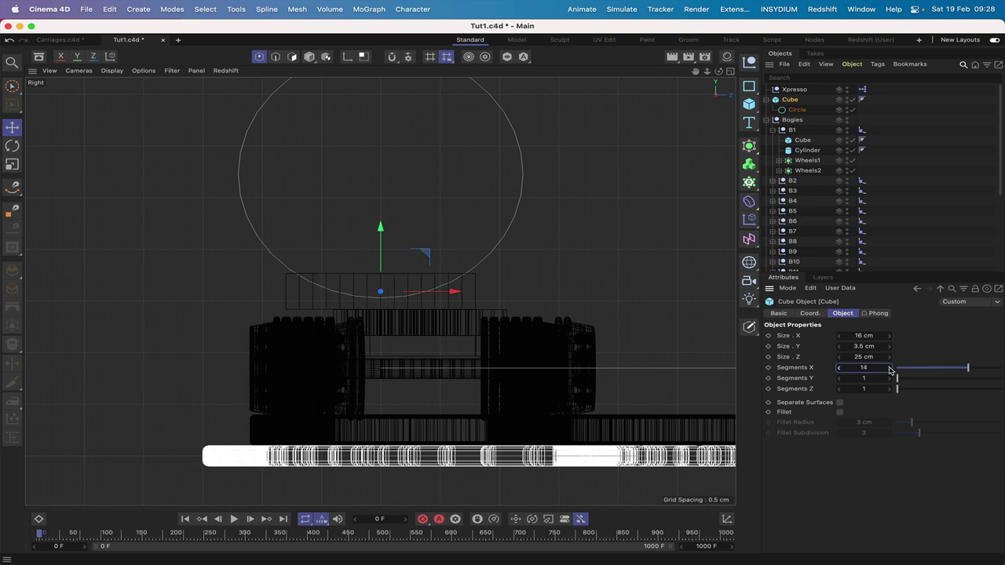
{"action": "left_click", "coordinate": [890, 368]}
{"action": "left_click", "coordinate": [889, 369]}
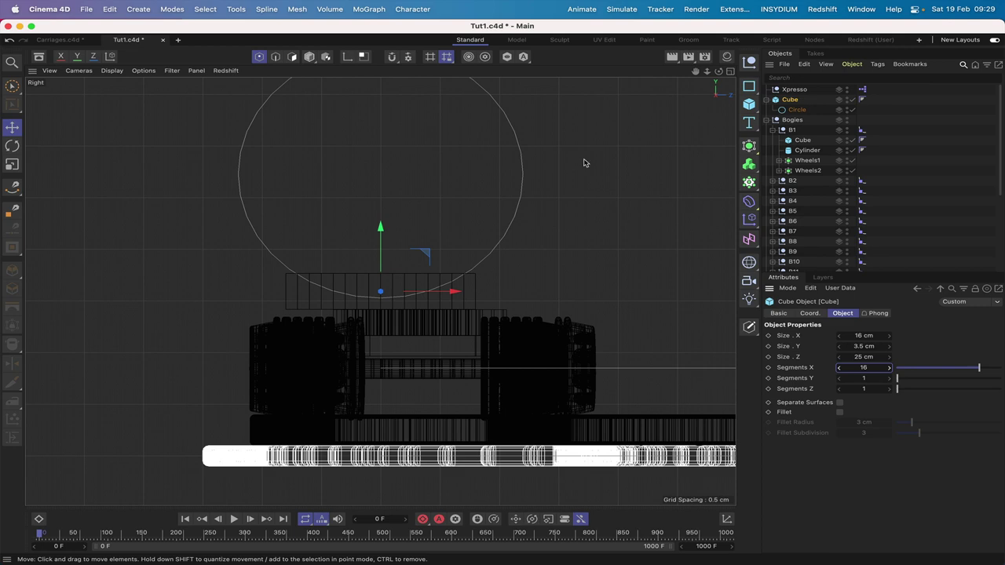
- Convert the segmented upper cube into an editable polygon object
{"action": "key", "text": "F1"}
{"action": "left_click_drag", "start_coordinate": [719, 70], "coordinate": [703, 88]}
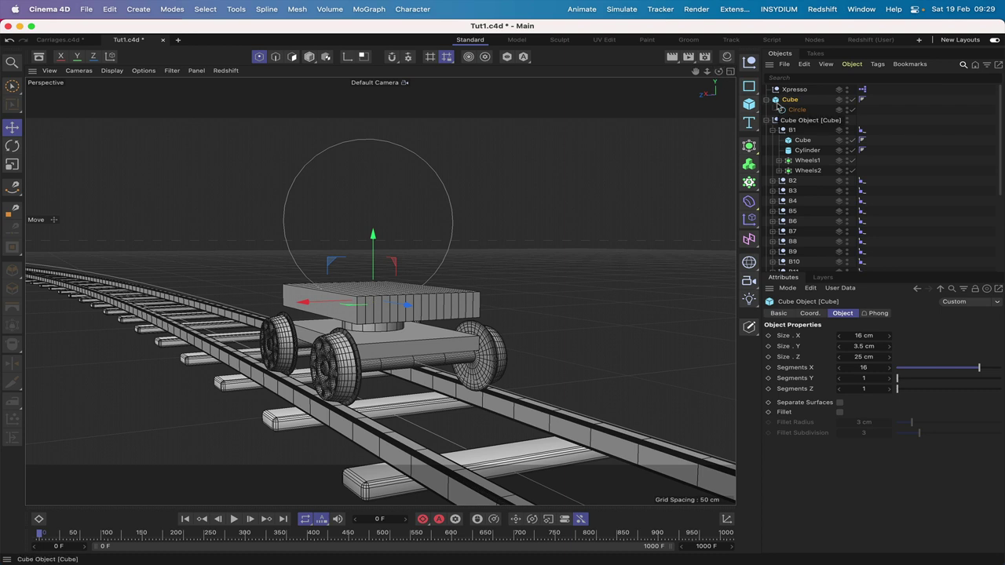
{"action": "key", "text": "c"}
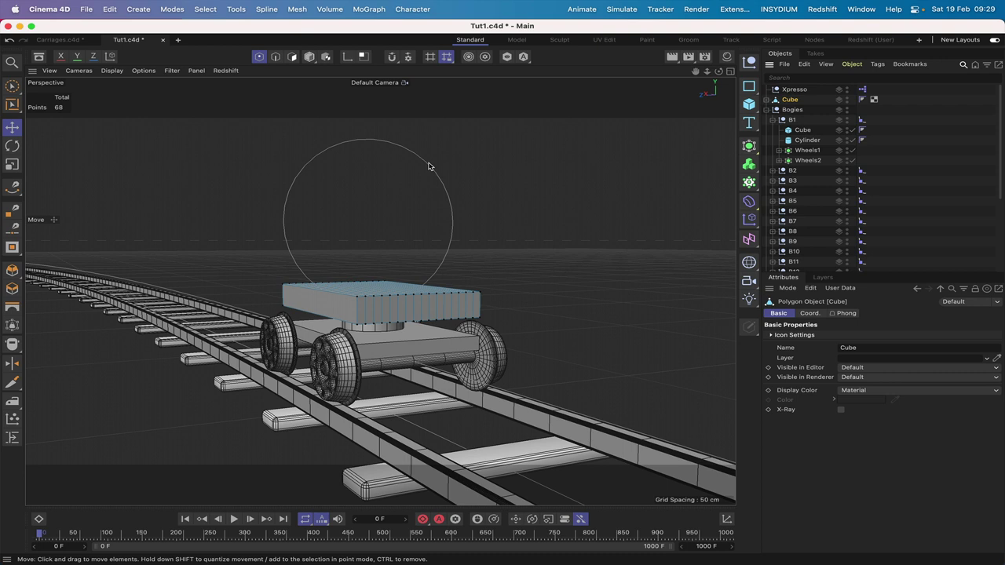
- Turn off Visible Only for Live Selection and lower the cube's middle top points onto the circle's arc in the Right view, undoing the last misplaced move
{"action": "key", "text": "F3"}
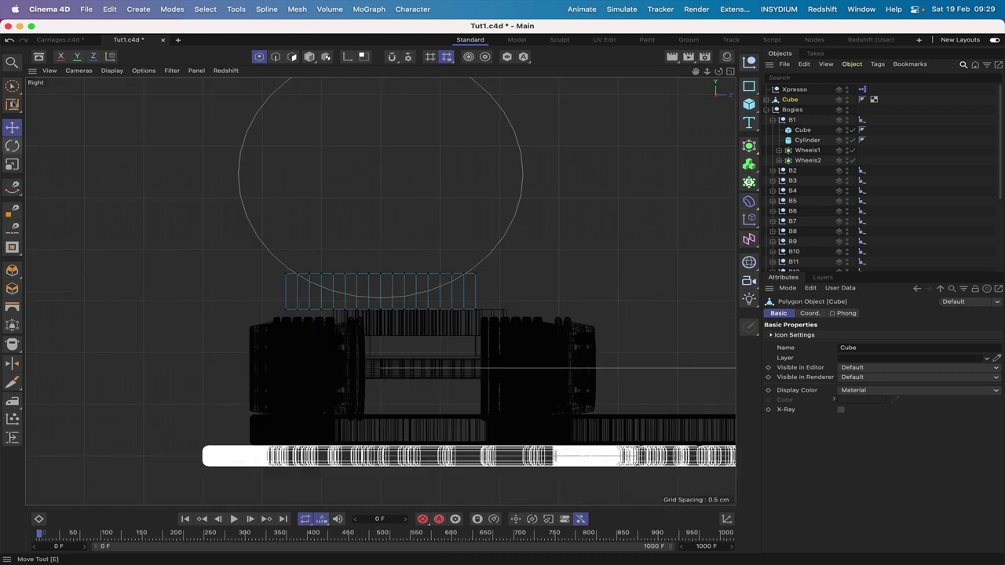
{"action": "left_click", "coordinate": [12, 85]}
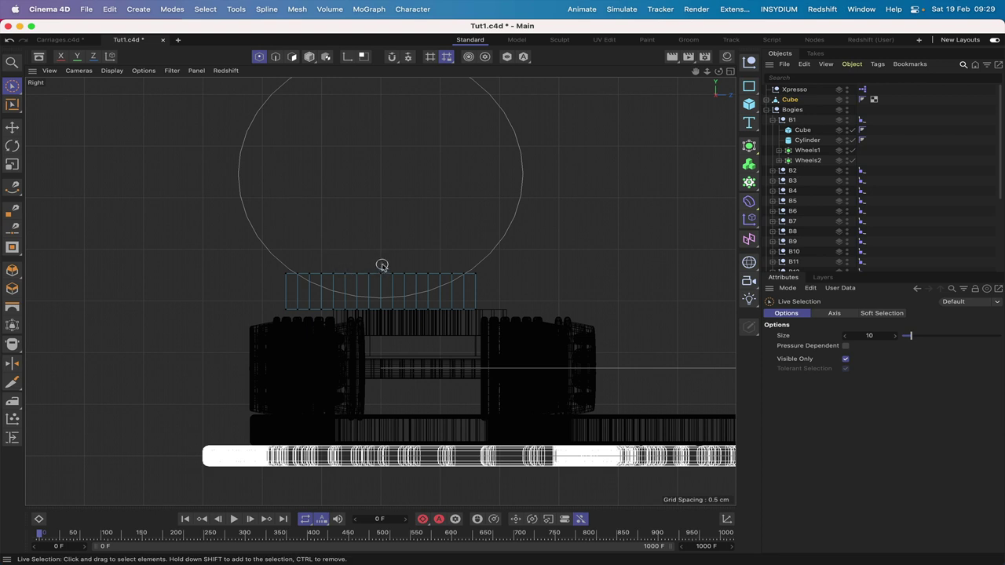
{"action": "left_click", "coordinate": [846, 360]}
{"action": "left_click", "coordinate": [380, 271]}
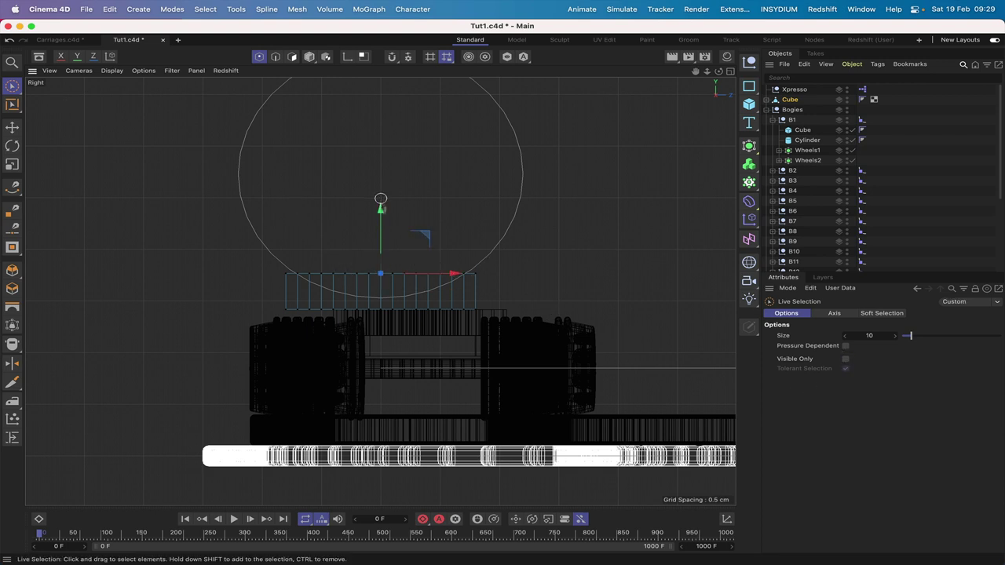
{"action": "mouse_move", "coordinate": [381, 223]}
{"action": "left_mouse_down"}
{"action": "mouse_move", "coordinate": [369, 264]}
{"action": "mouse_move", "coordinate": [392, 273]}
{"action": "left_mouse_up"}
{"action": "left_click_drag", "start_coordinate": [381, 209], "coordinate": [380, 233]}
{"action": "key", "text": "ctrl+z"}
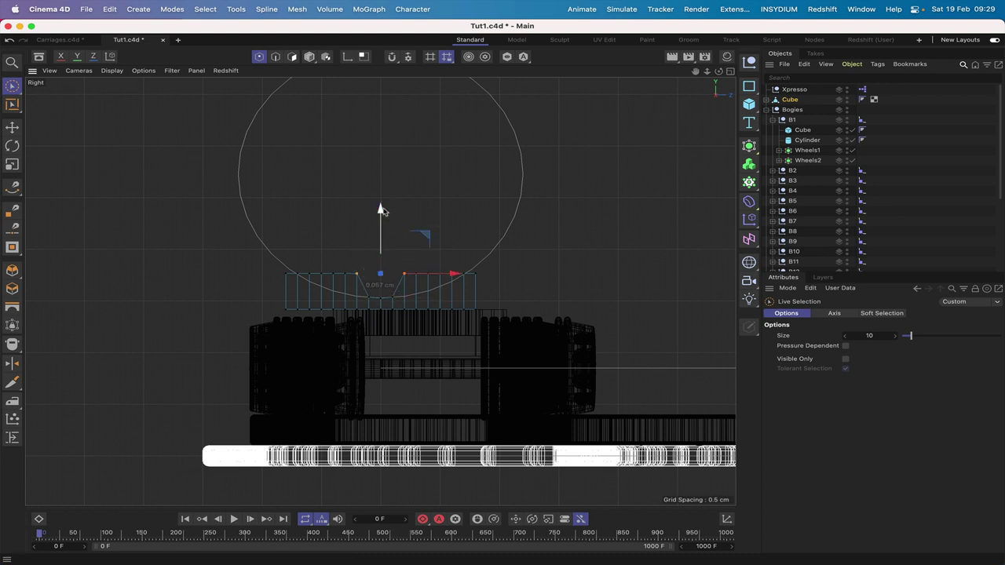
- Lower the neighbouring pairs of top points onto the circle's arc, working symmetrically outward from the middle
{"action": "left_click_drag", "start_coordinate": [384, 213], "coordinate": [388, 233]}
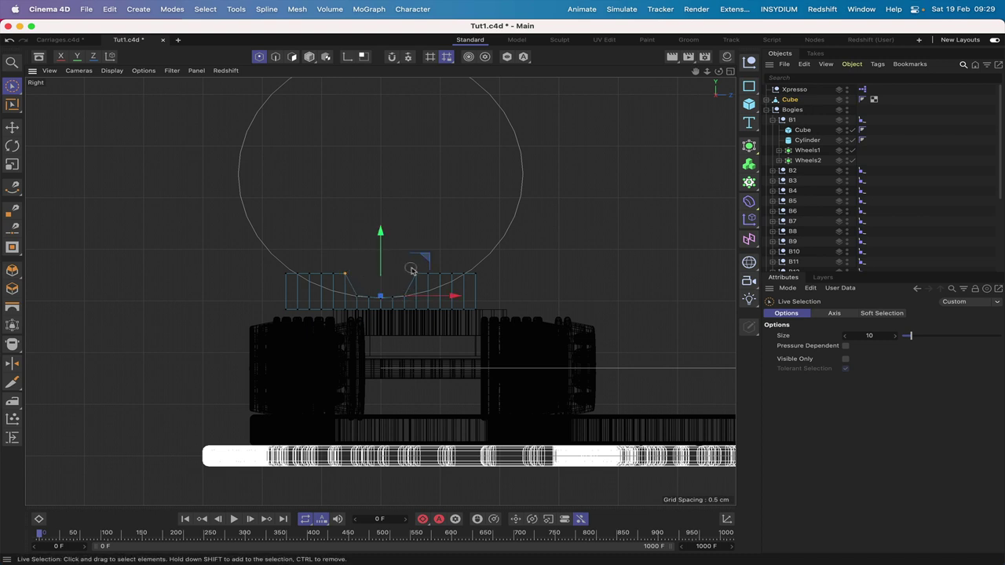
{"action": "left_click_drag", "start_coordinate": [382, 213], "coordinate": [381, 227]}
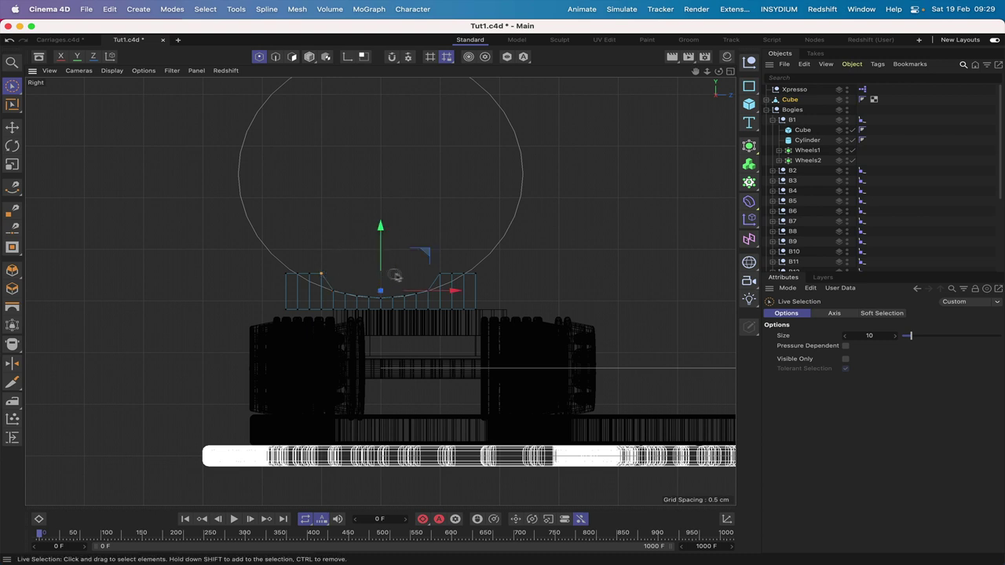
{"action": "left_click_drag", "start_coordinate": [381, 226], "coordinate": [382, 225]}
- Align the last two pairs of inner top points near the cube's ends with the circle's arc and clear the selection
{"action": "left_click", "coordinate": [315, 267]}
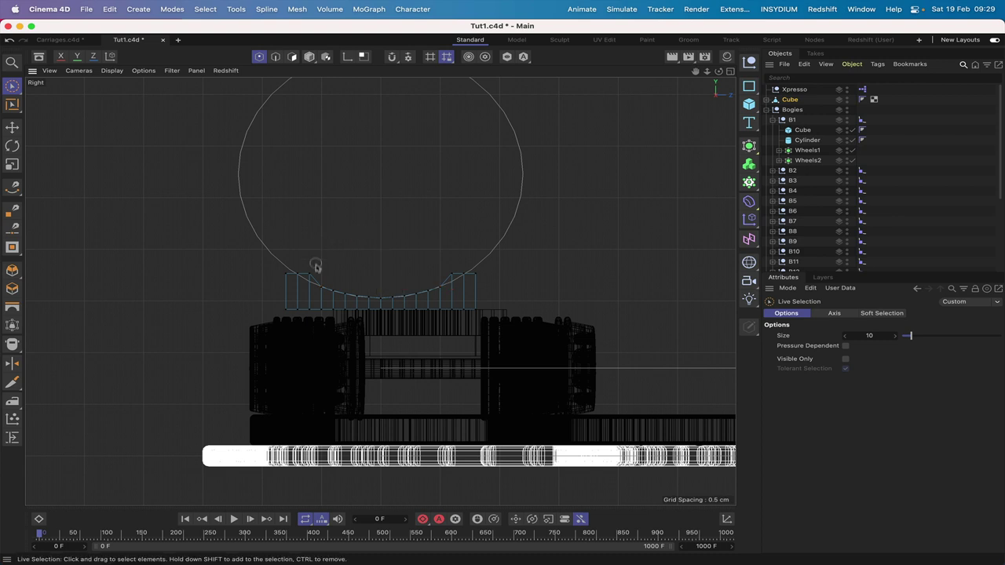
{"action": "left_click", "coordinate": [312, 270]}
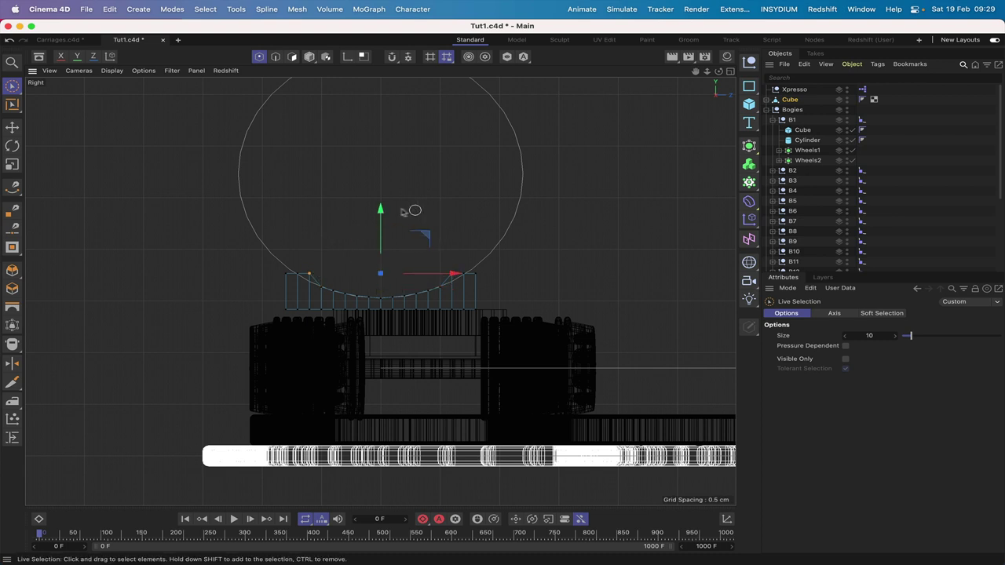
{"action": "left_click_drag", "start_coordinate": [381, 218], "coordinate": [381, 218]}
{"action": "left_click", "coordinate": [319, 250]}
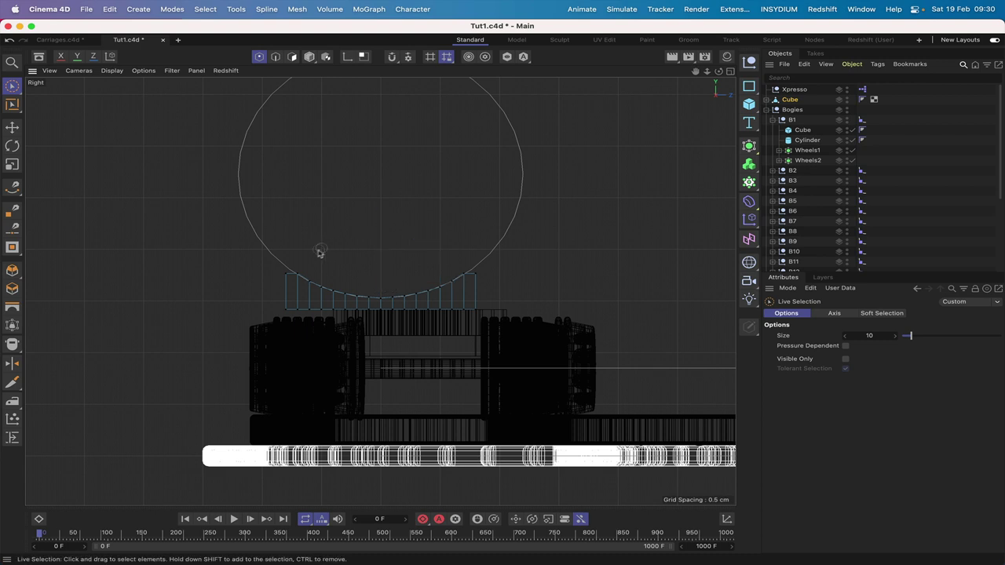
{"action": "left_click", "coordinate": [299, 272]}
{"action": "left_click", "coordinate": [462, 272], "text": "shift"}
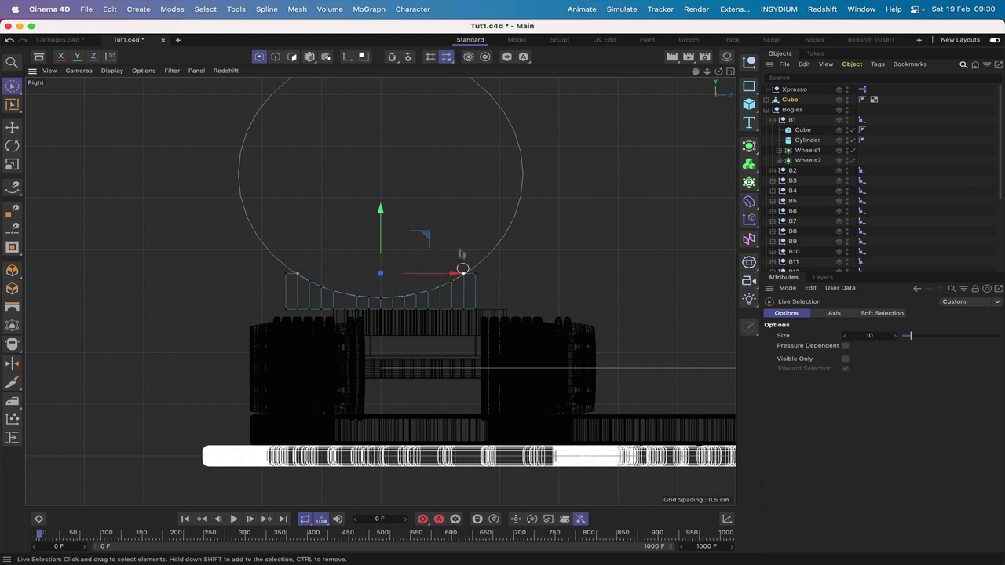
{"action": "left_click_drag", "start_coordinate": [379, 210], "coordinate": [380, 211]}
{"action": "left_click", "coordinate": [686, 191]}
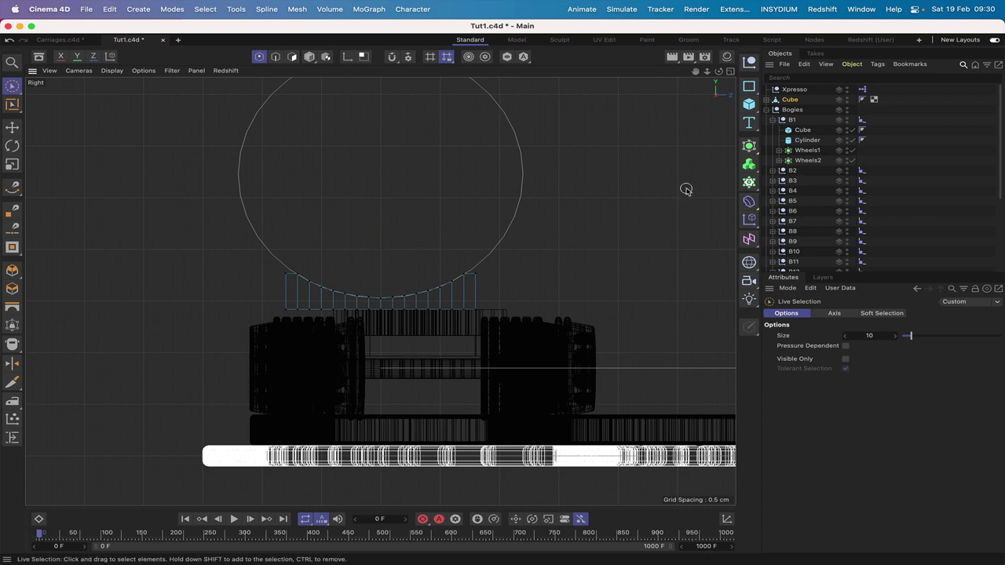
- Rename the curved polygon cube on the first bogie as P1
{"action": "key", "text": "F1"}
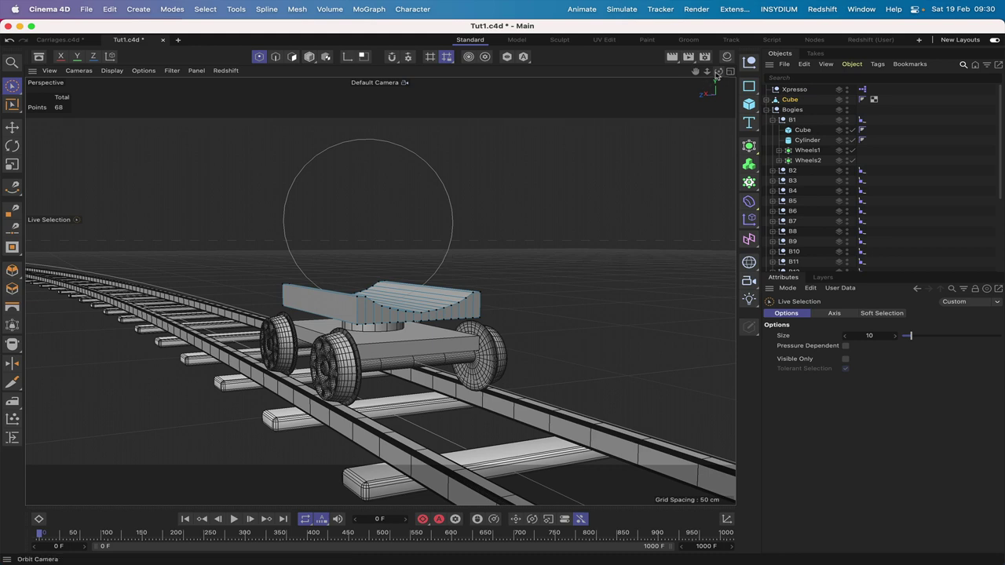
{"action": "left_click_drag", "start_coordinate": [445, 257], "coordinate": [476, 226], "text": "alt"}
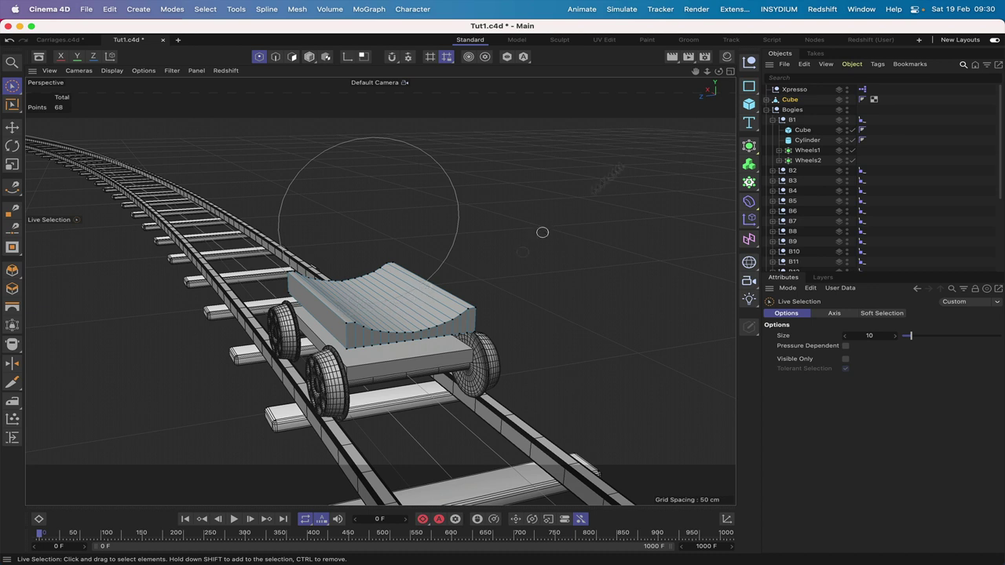
{"action": "left_click_drag", "start_coordinate": [719, 71], "coordinate": [620, 77]}
{"action": "left_click_drag", "start_coordinate": [719, 71], "coordinate": [699, 86]}
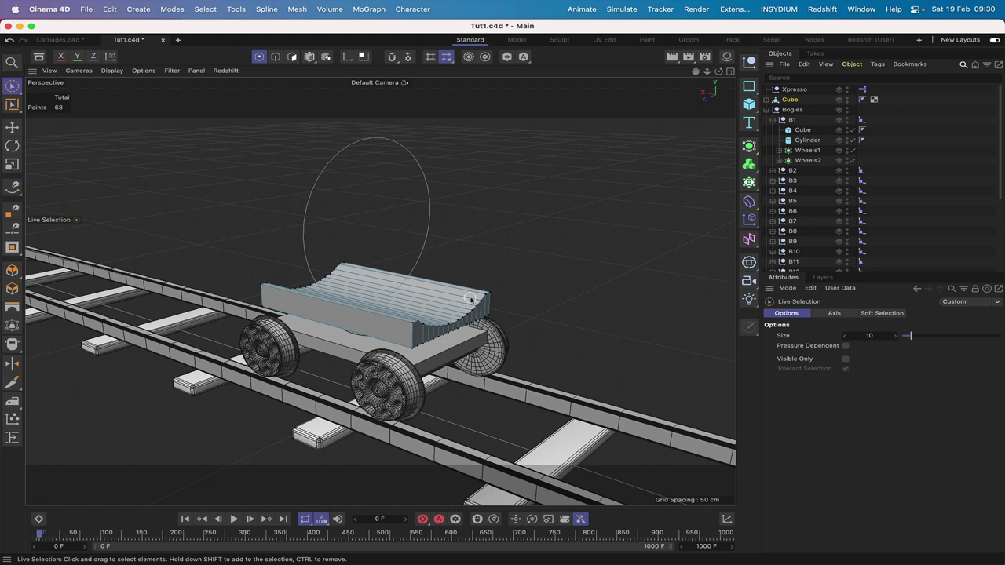
{"action": "left_click_drag", "start_coordinate": [719, 71], "coordinate": [616, 77]}
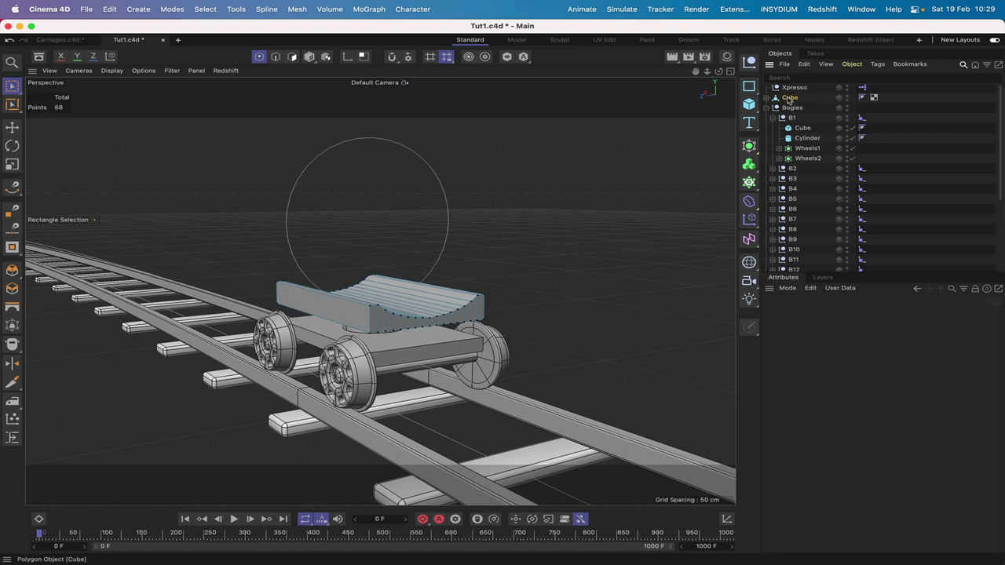
{"action": "double_click", "coordinate": [789, 100]}
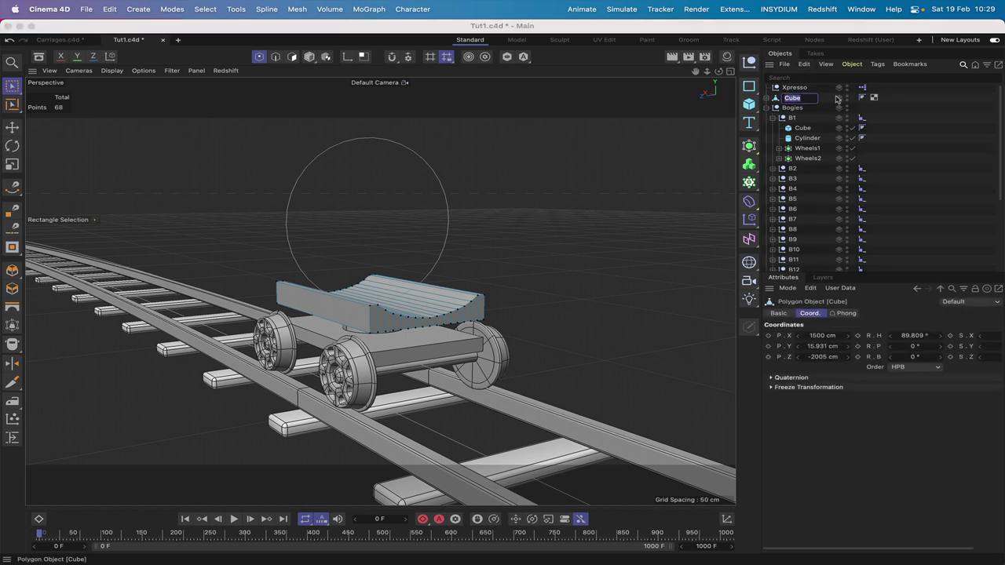
{"action": "type", "text": "P1"}
{"action": "key", "text": "Return"}
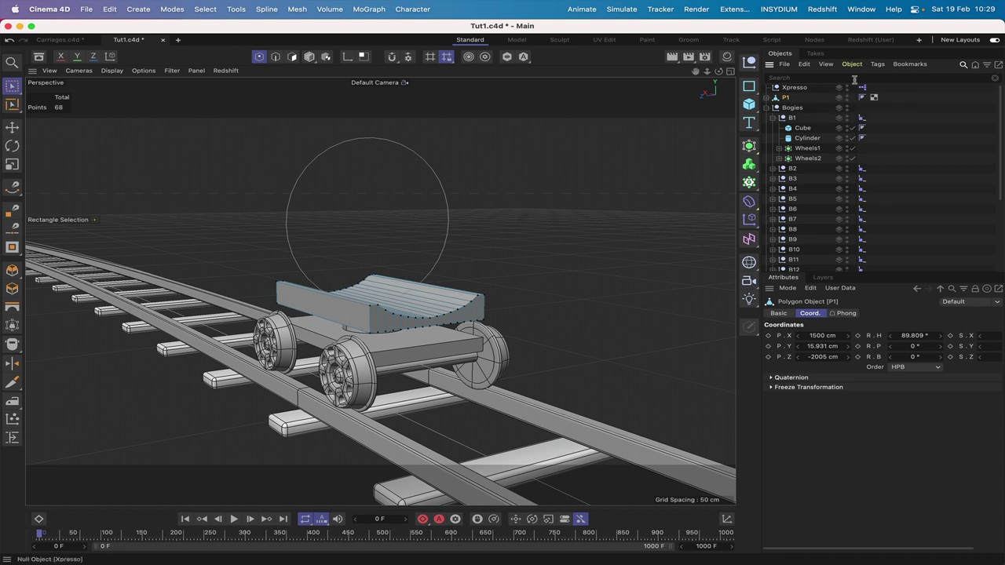
- Add a Target tag to P1 and make P1 a child of the B1 bogie null
{"action": "left_click", "coordinate": [878, 64]}
{"action": "mouse_move", "coordinate": [893, 80]}
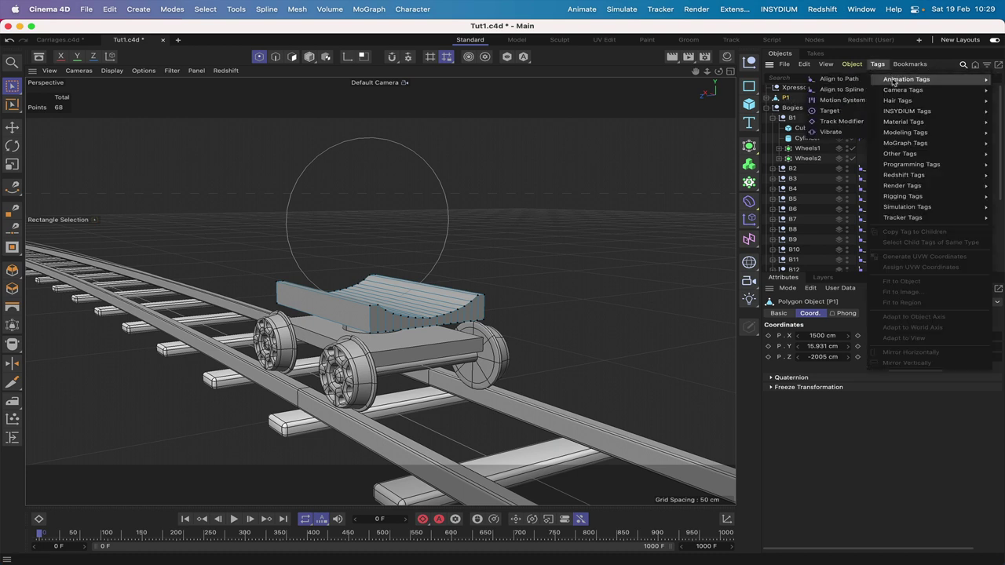
{"action": "left_click", "coordinate": [833, 111]}
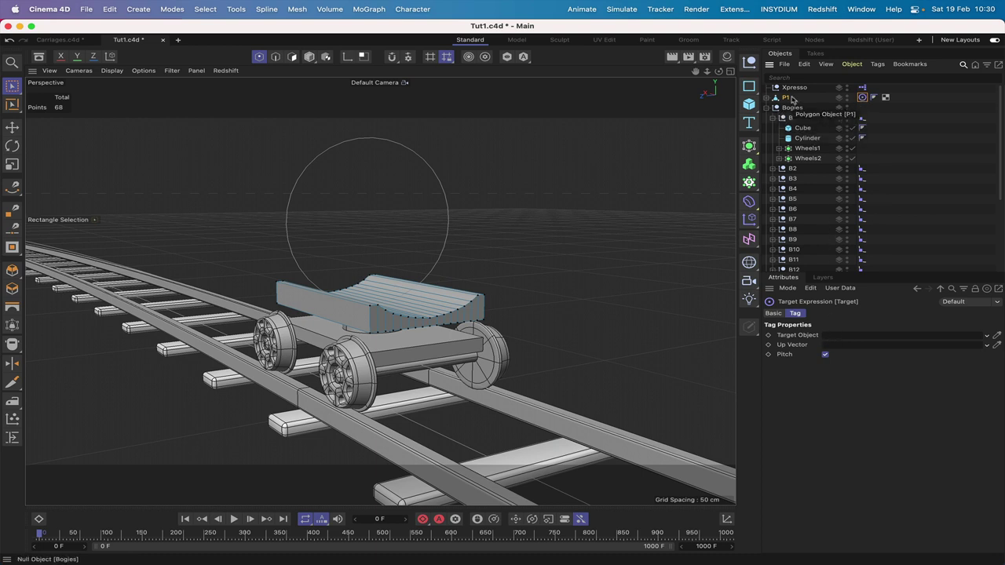
{"action": "left_click_drag", "start_coordinate": [785, 100], "coordinate": [819, 145]}
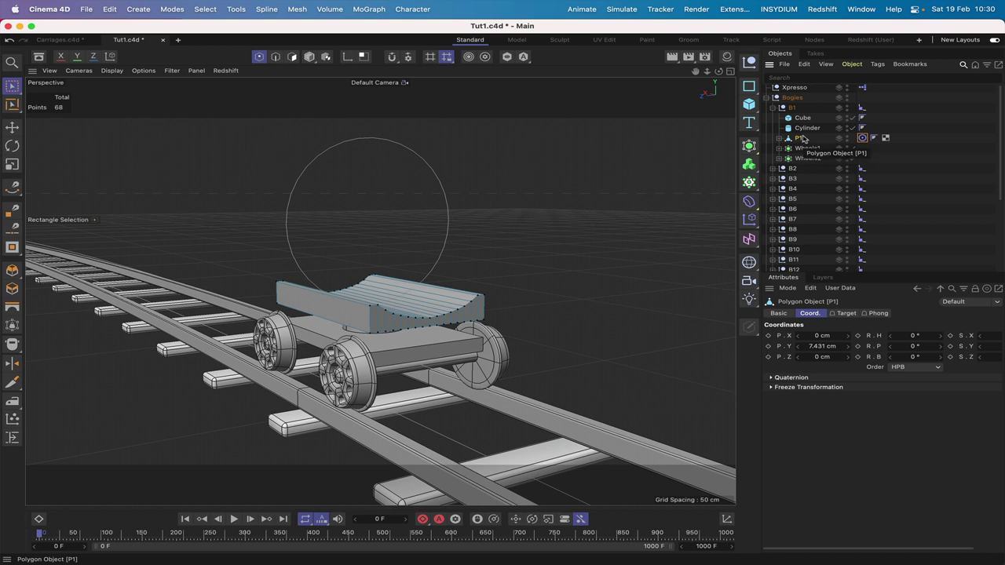
- Copy P1 into the B2 bogie null and rename the copy as P2
{"action": "left_click", "coordinate": [773, 169]}
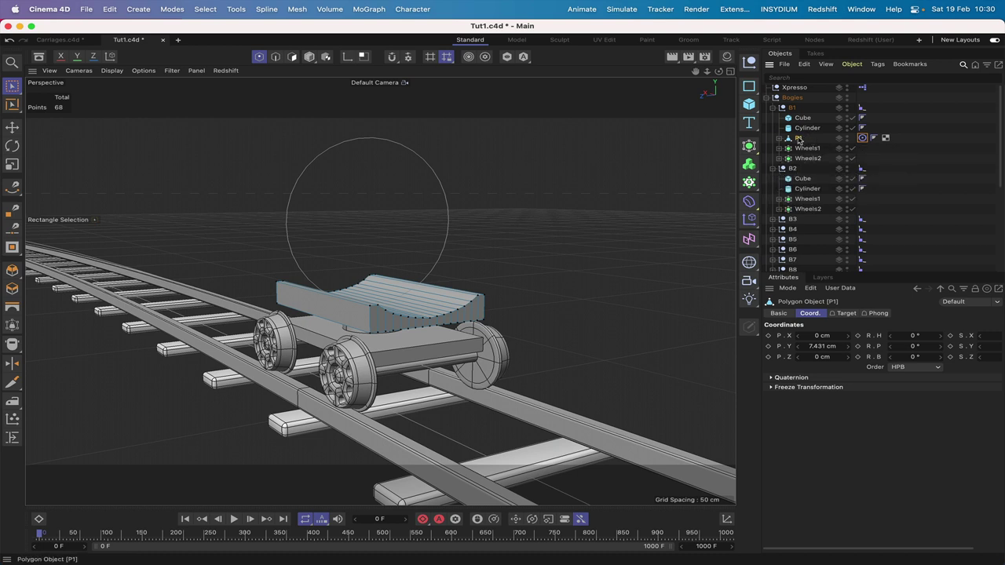
{"action": "left_click_drag", "start_coordinate": [799, 139], "coordinate": [810, 198], "text": "super"}
{"action": "double_click", "coordinate": [800, 199]}
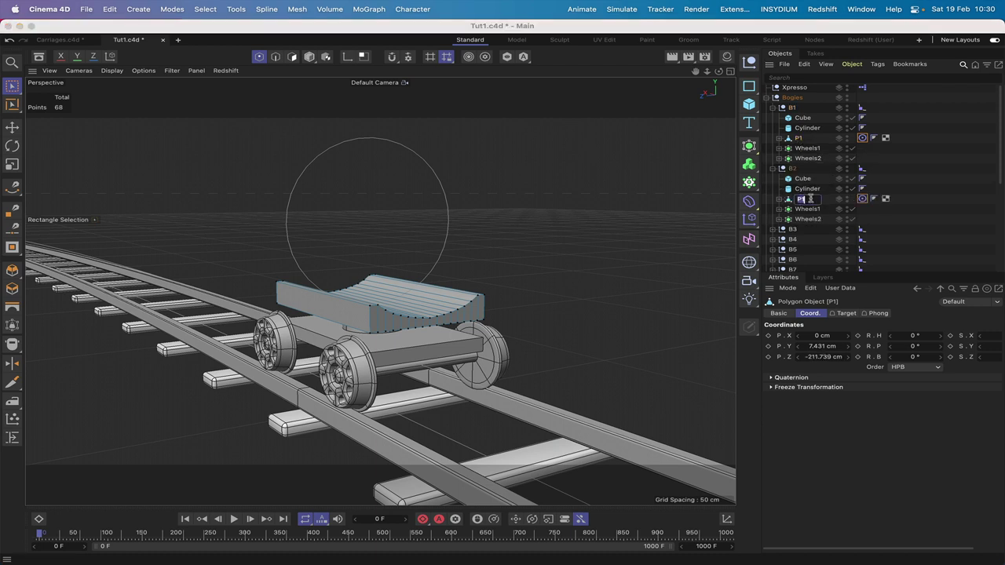
{"action": "type", "text": "P2"}
{"action": "key", "text": "Return"}
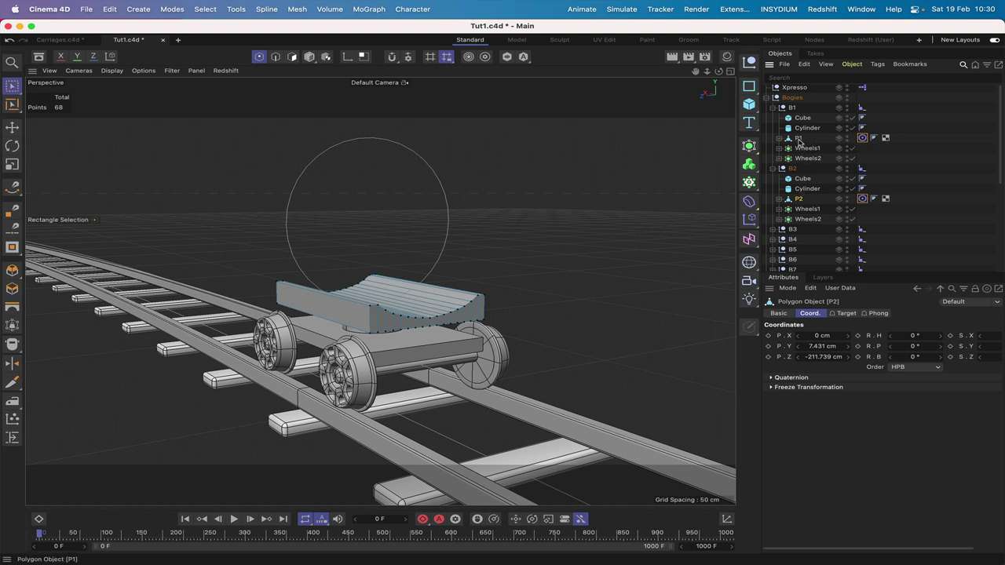
- Set P2's Z position to 0 cm so it sits on the second bogie
{"action": "left_click", "coordinate": [862, 139]}
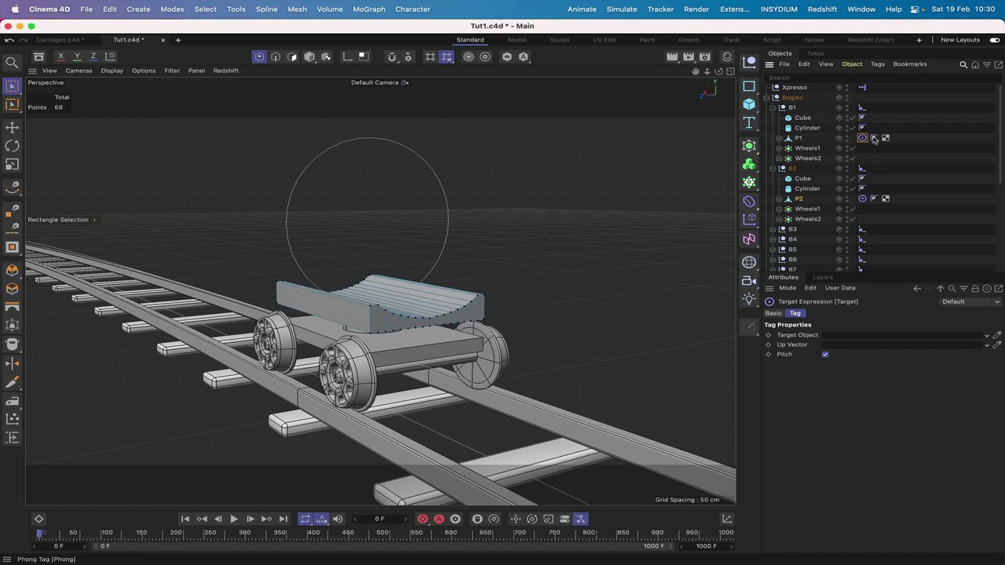
{"action": "double_click", "coordinate": [798, 200]}
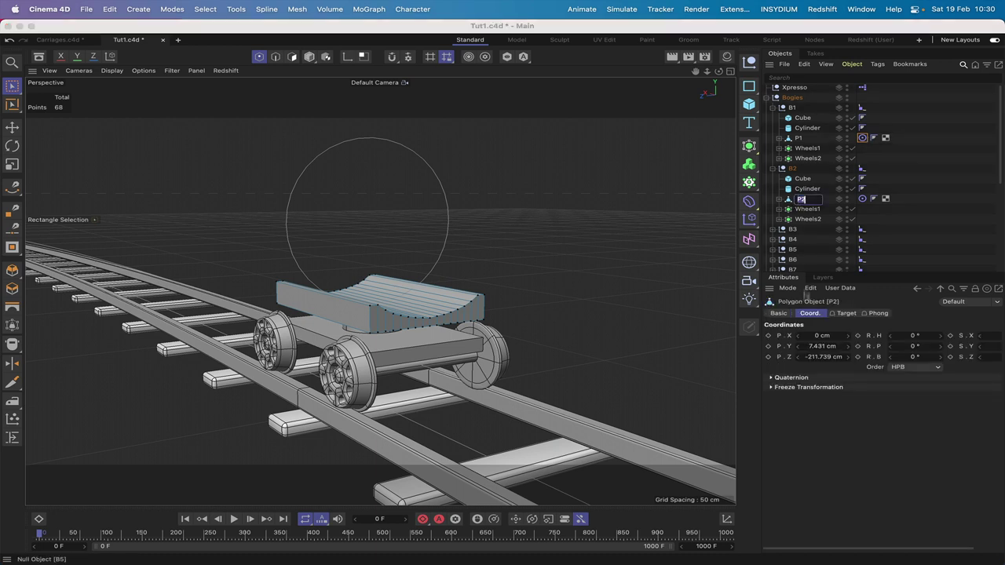
{"action": "left_click", "coordinate": [823, 357]}
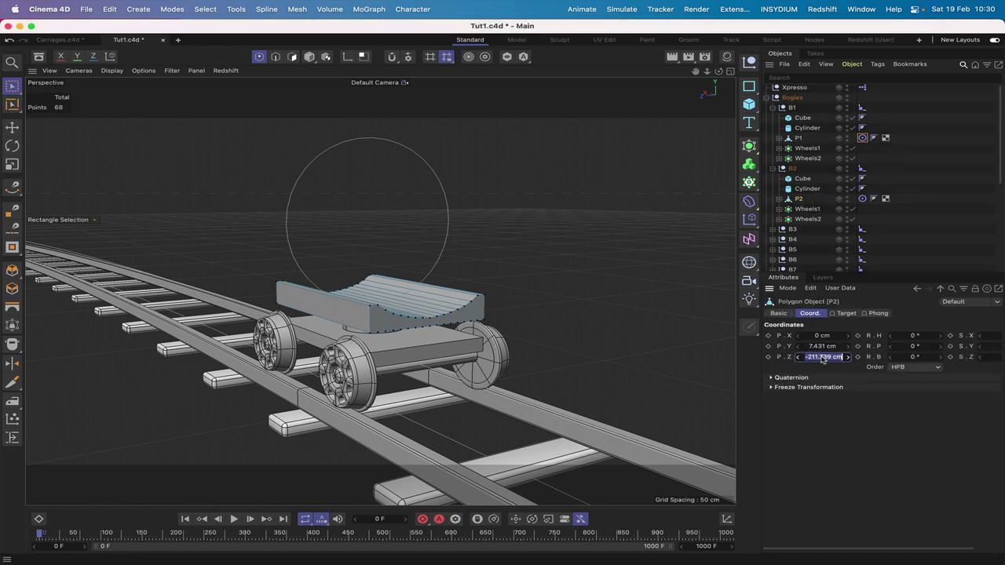
{"action": "type", "text": "0"}
{"action": "key", "text": "Return"}
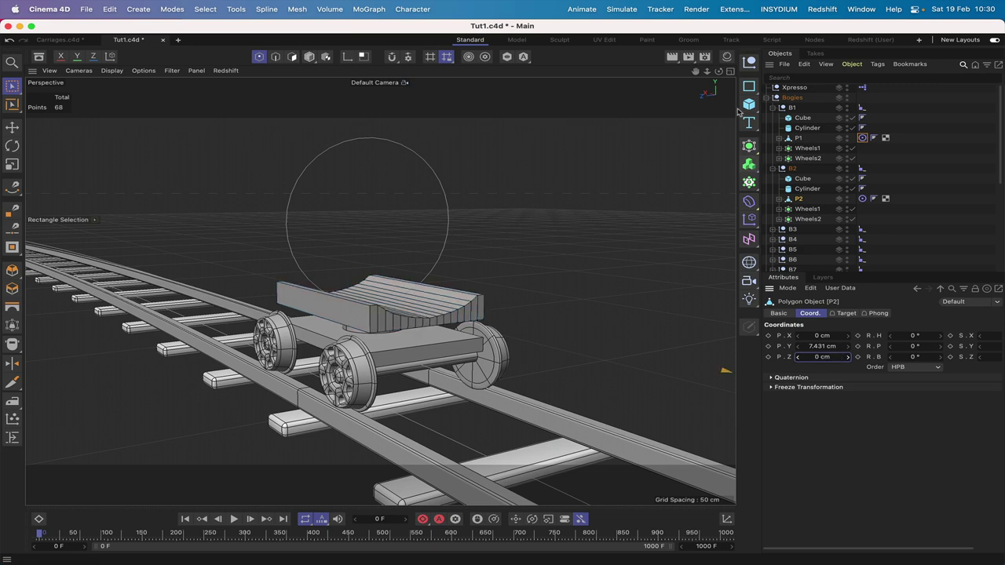
- Switch to Model mode and make P1 and P2 the target objects of each other's Target tags
{"action": "left_click_drag", "start_coordinate": [696, 72], "coordinate": [694, 72]}
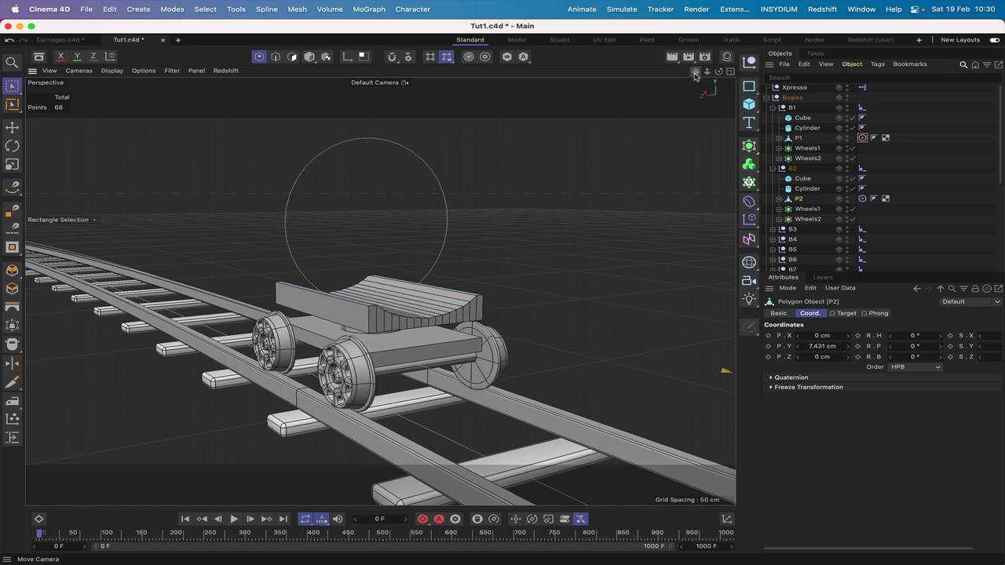
{"action": "right_click_drag", "start_coordinate": [696, 74], "coordinate": [691, 72]}
{"action": "left_click_drag", "start_coordinate": [697, 74], "coordinate": [379, 289]}
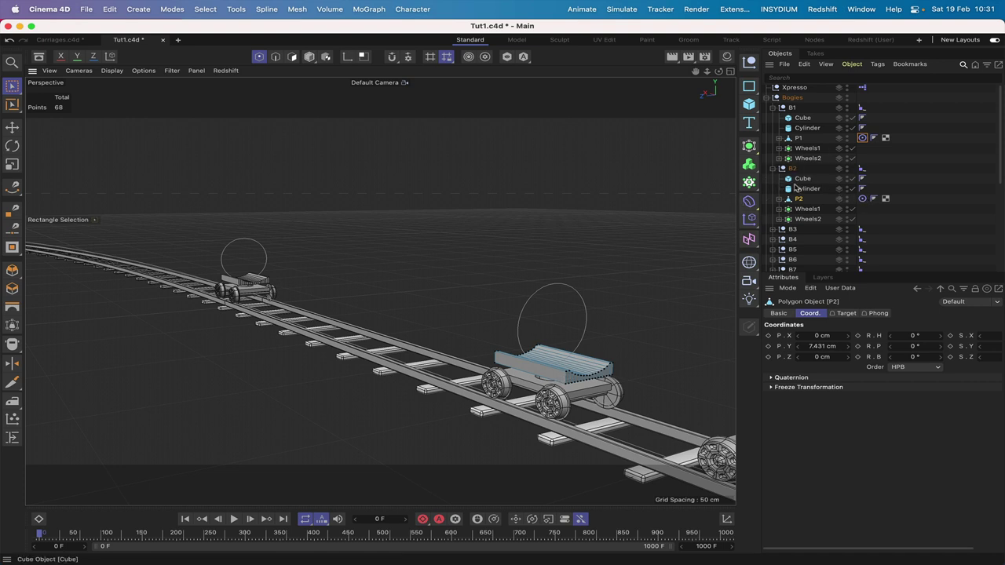
{"action": "left_click", "coordinate": [308, 57]}
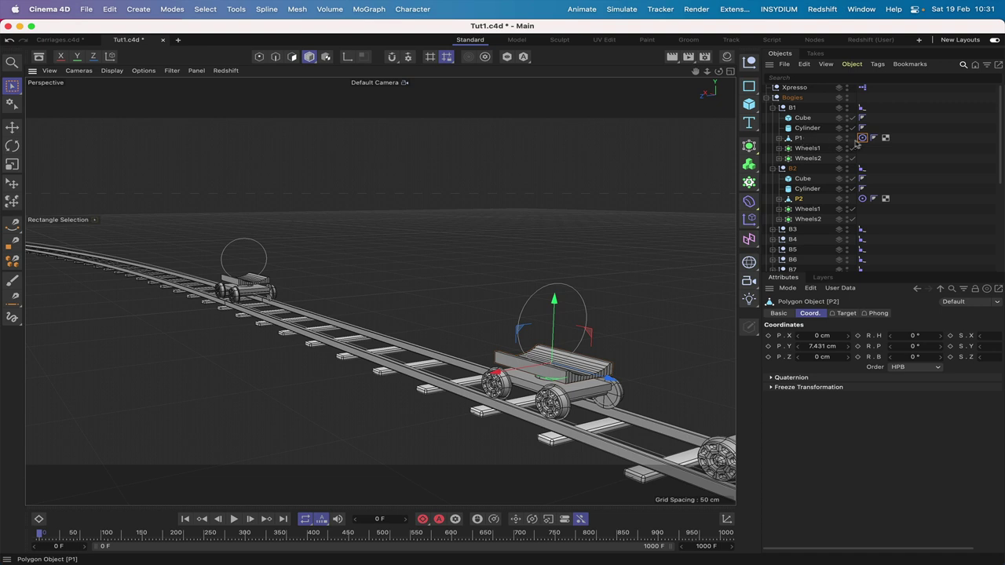
{"action": "left_click", "coordinate": [863, 198]}
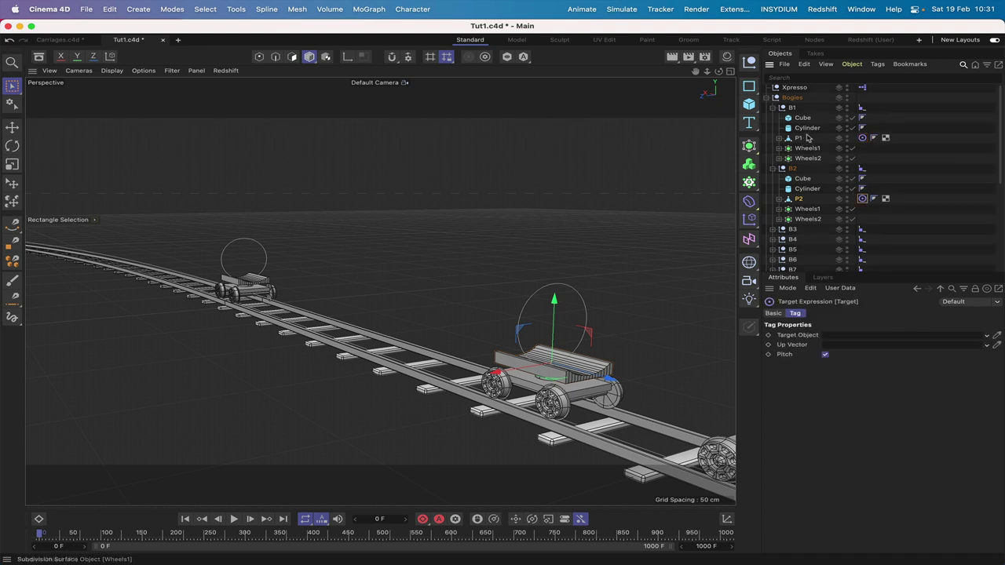
{"action": "left_click_drag", "start_coordinate": [800, 139], "coordinate": [844, 336]}
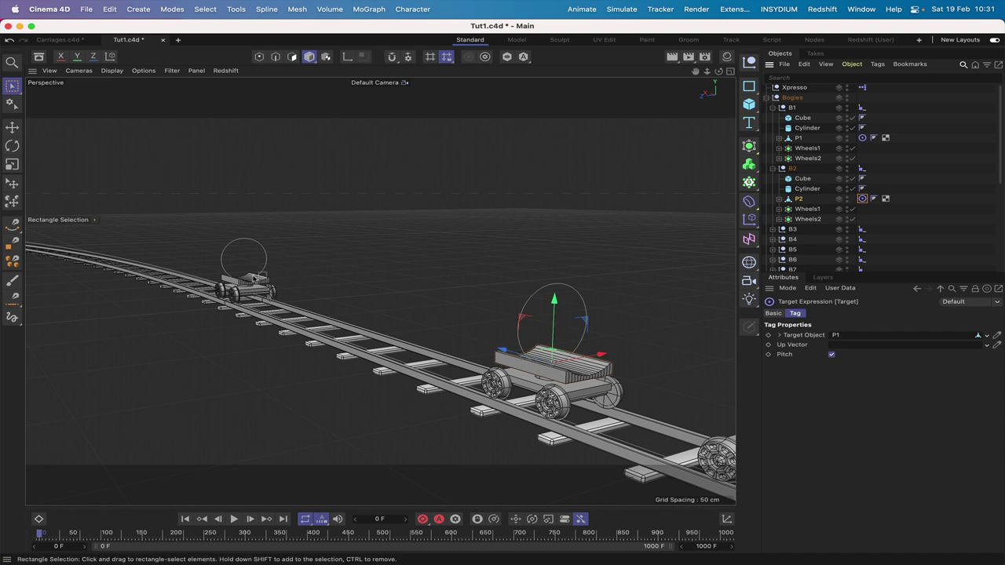
{"action": "left_click", "coordinate": [862, 137]}
{"action": "left_click_drag", "start_coordinate": [801, 201], "coordinate": [836, 337]}
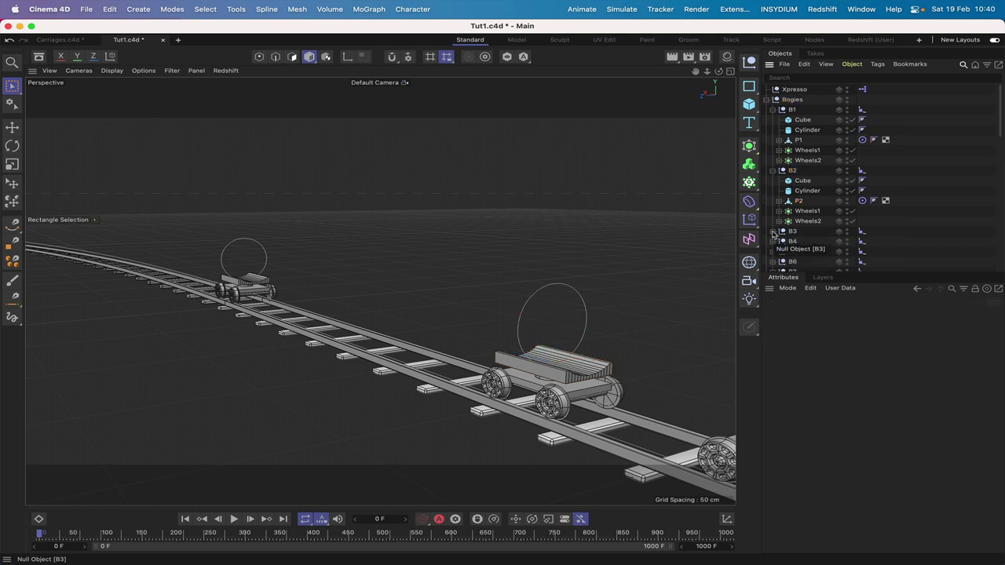
- Copy the cradle P1 with its Target tag into the B3 bogie null
{"action": "left_click", "coordinate": [773, 230]}
{"action": "left_click", "coordinate": [799, 139]}
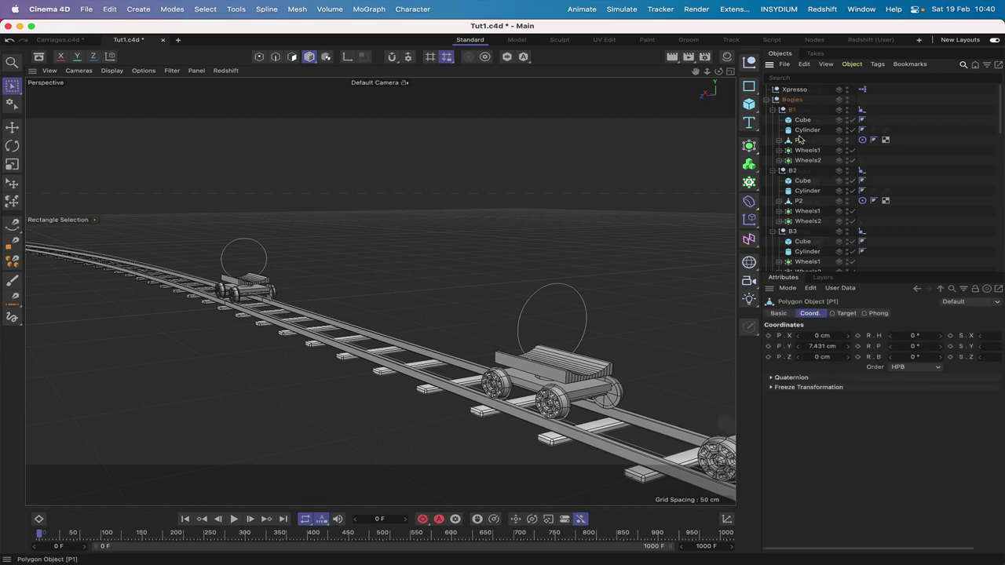
{"action": "left_click_drag", "start_coordinate": [798, 140], "coordinate": [809, 256]}
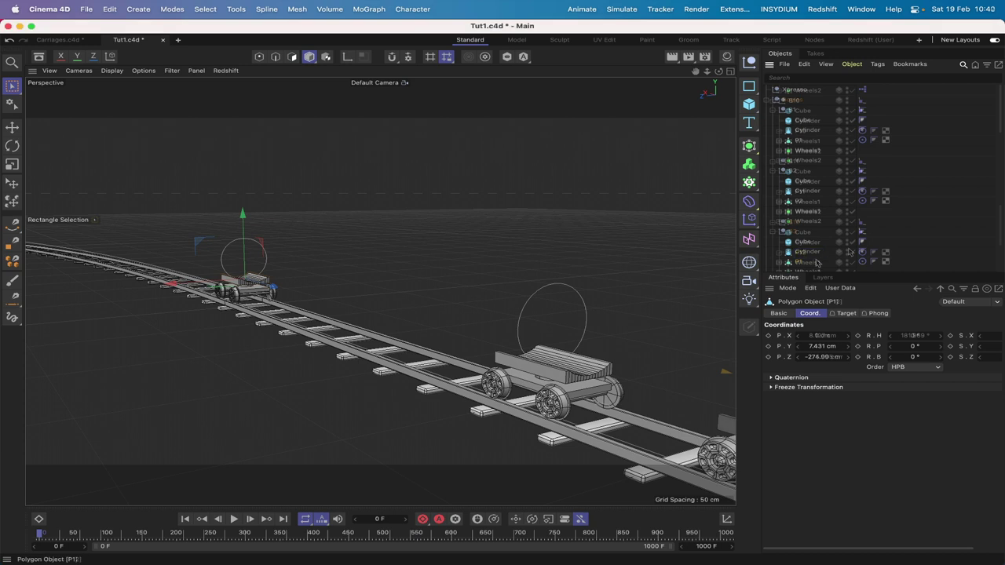
- Set P12's X and Z positions to 0 cm and assign P11 as its Target tag's target object
{"action": "left_click", "coordinate": [821, 335]}
{"action": "type", "text": "0"}
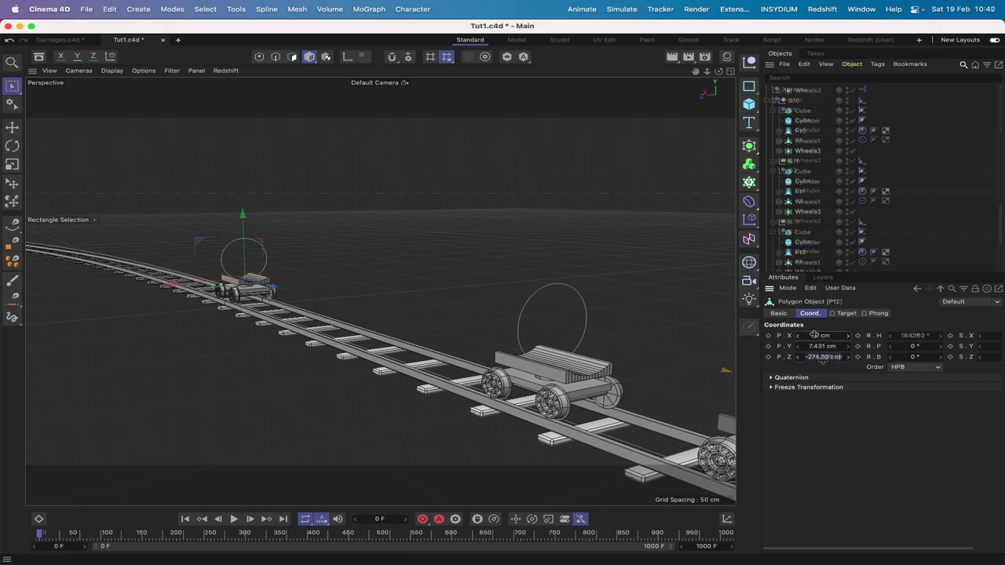
{"action": "left_click", "coordinate": [821, 357]}
{"action": "type", "text": "0"}
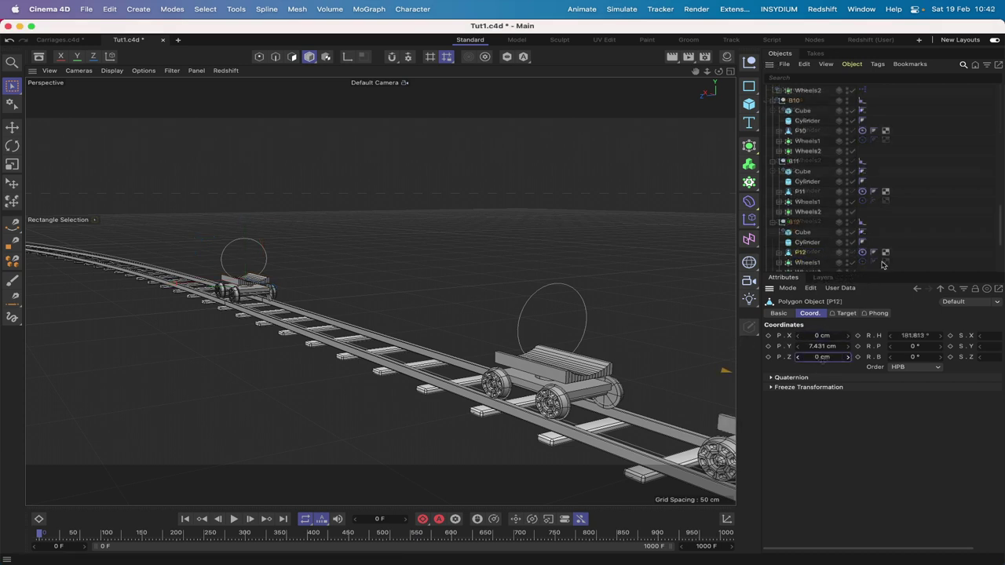
{"action": "left_click", "coordinate": [862, 252]}
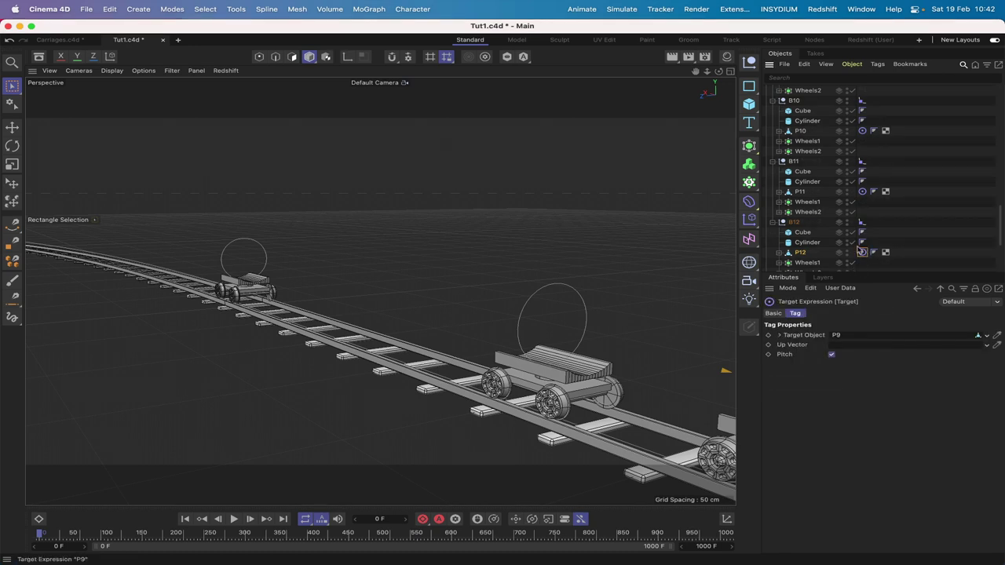
{"action": "left_click_drag", "start_coordinate": [799, 192], "coordinate": [838, 336]}
- Review the cradles in the bogie hierarchy from P12 back to P1 and their placement along the track
{"action": "scroll", "coordinate": [823, 196], "scroll_direction": "down", "scroll_amount": 3}
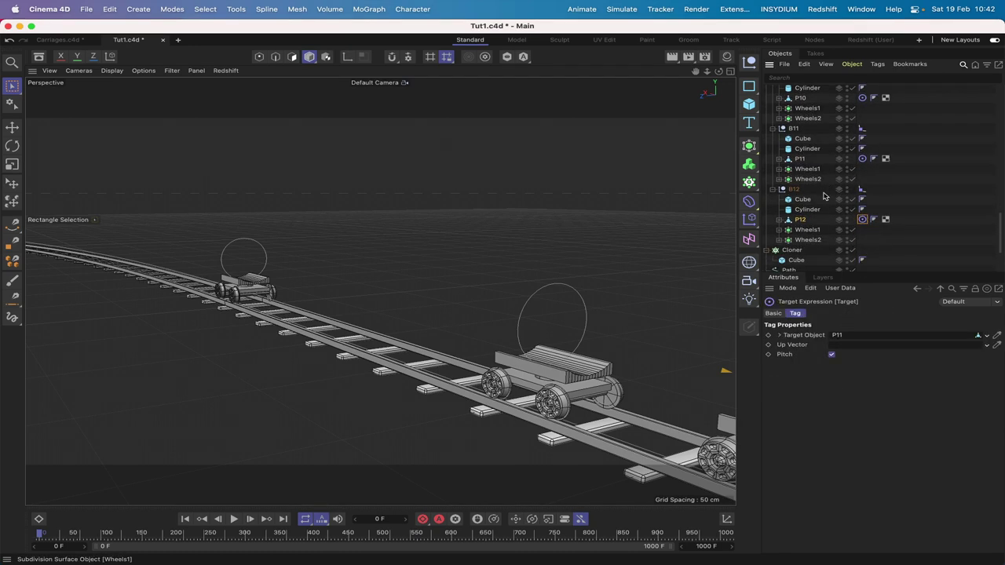
{"action": "scroll", "coordinate": [824, 196], "scroll_direction": "up", "scroll_amount": 5}
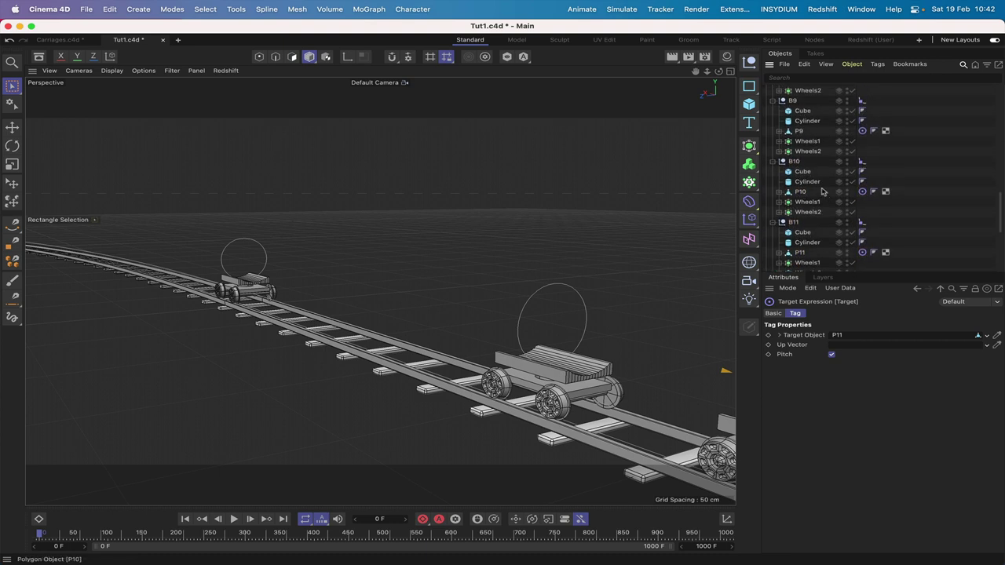
{"action": "scroll", "coordinate": [822, 191], "scroll_direction": "up", "scroll_amount": 3}
{"action": "scroll", "coordinate": [823, 181], "scroll_direction": "up", "scroll_amount": 8}
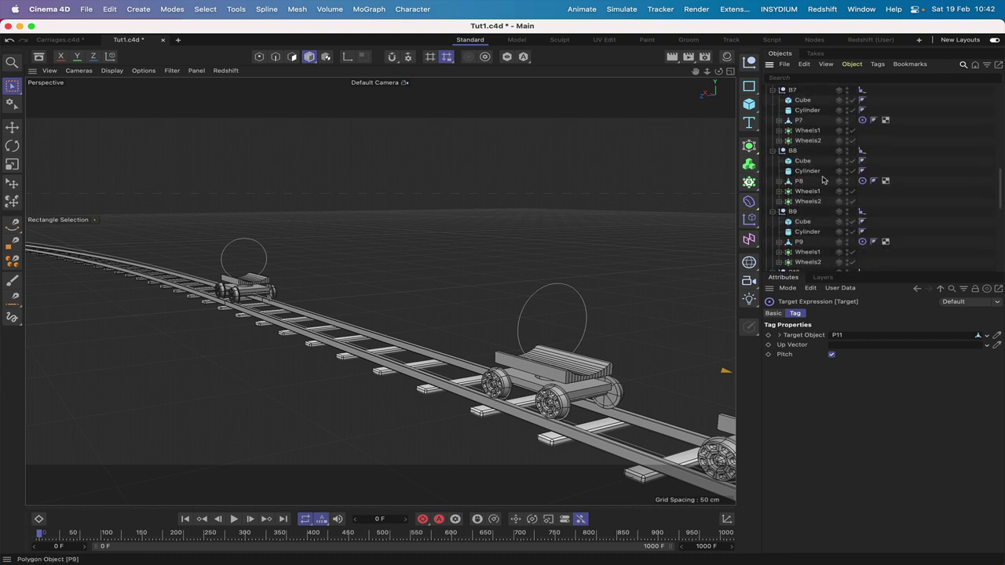
{"action": "scroll", "coordinate": [811, 183], "scroll_direction": "up", "scroll_amount": 10}
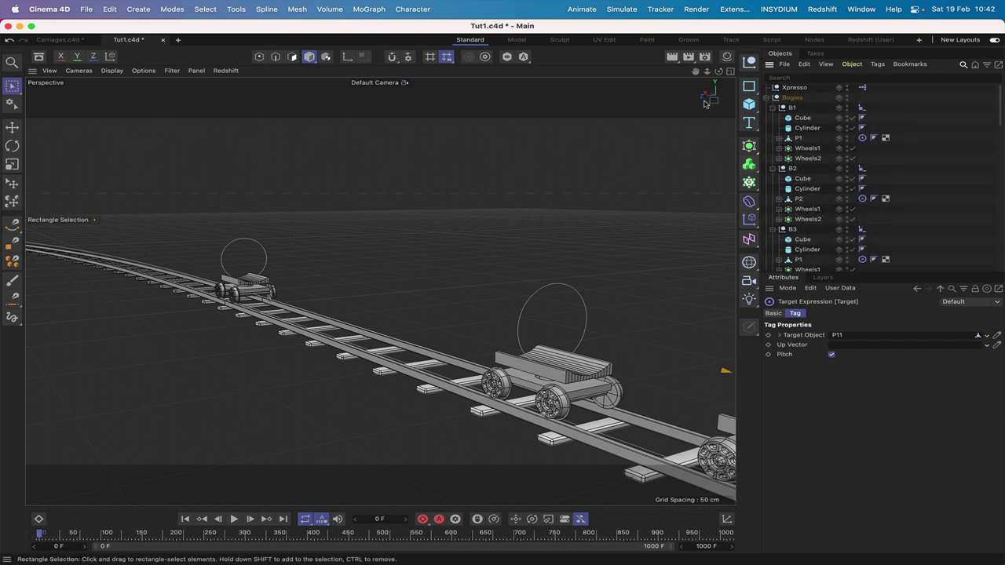
{"action": "left_click_drag", "start_coordinate": [695, 72], "coordinate": [694, 75]}
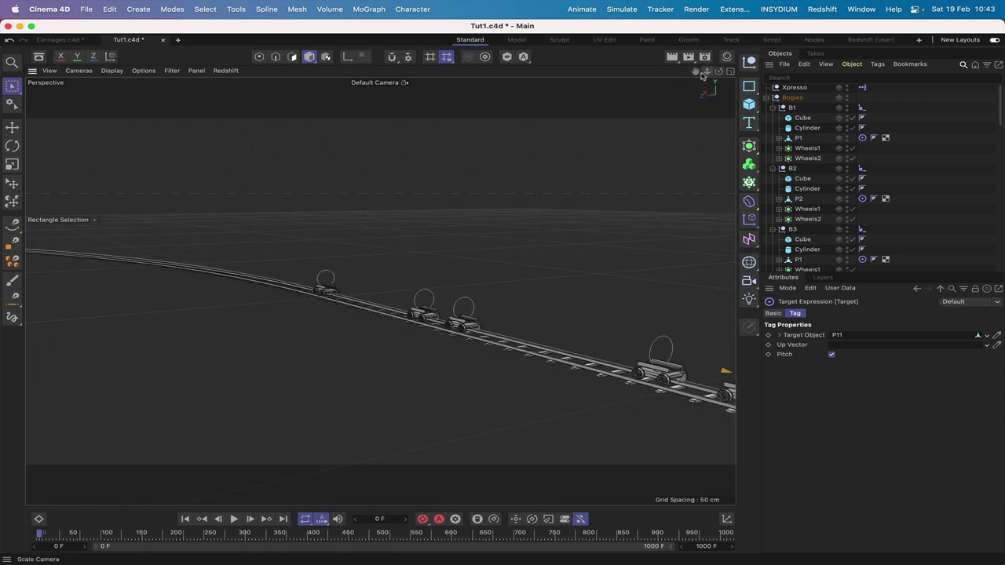
{"action": "right_click_drag", "start_coordinate": [695, 71], "coordinate": [715, 71]}
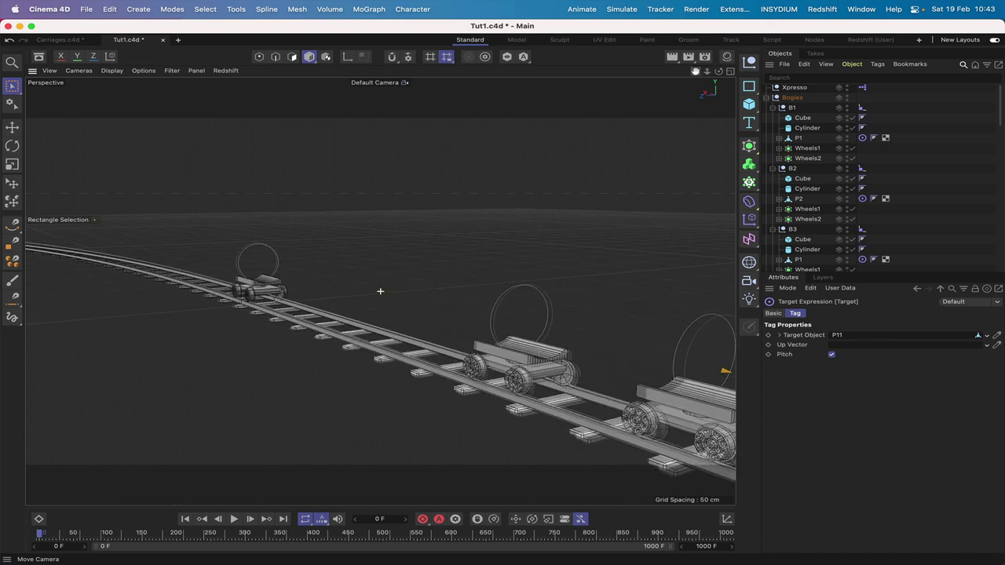
{"action": "scroll", "coordinate": [380, 292], "scroll_direction": "up", "scroll_amount": 2}
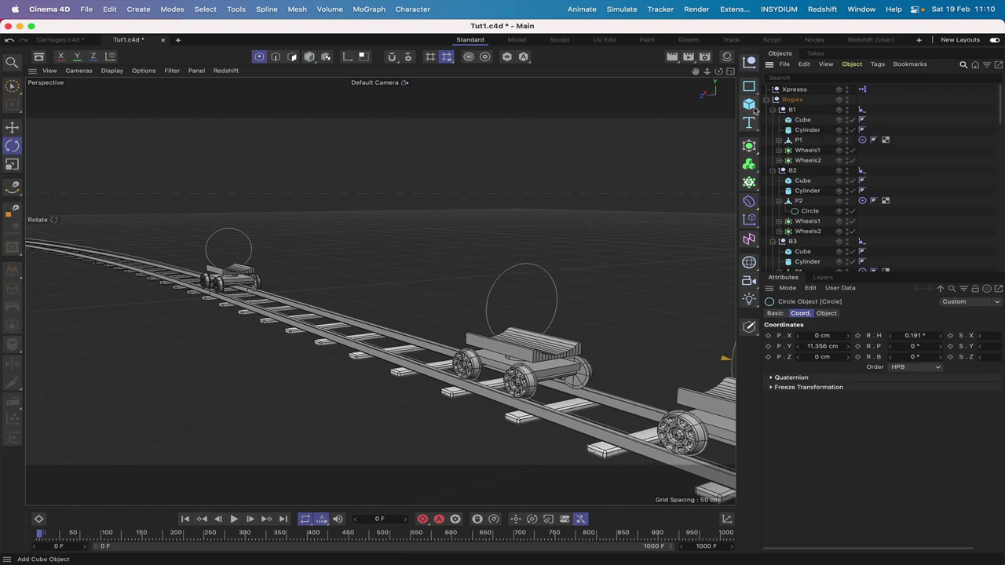
- Add a Cylinder primitive and make it a child of the Circle spline inside P1 of bogie B1
{"action": "left_click_drag", "start_coordinate": [750, 106], "coordinate": [871, 117]}
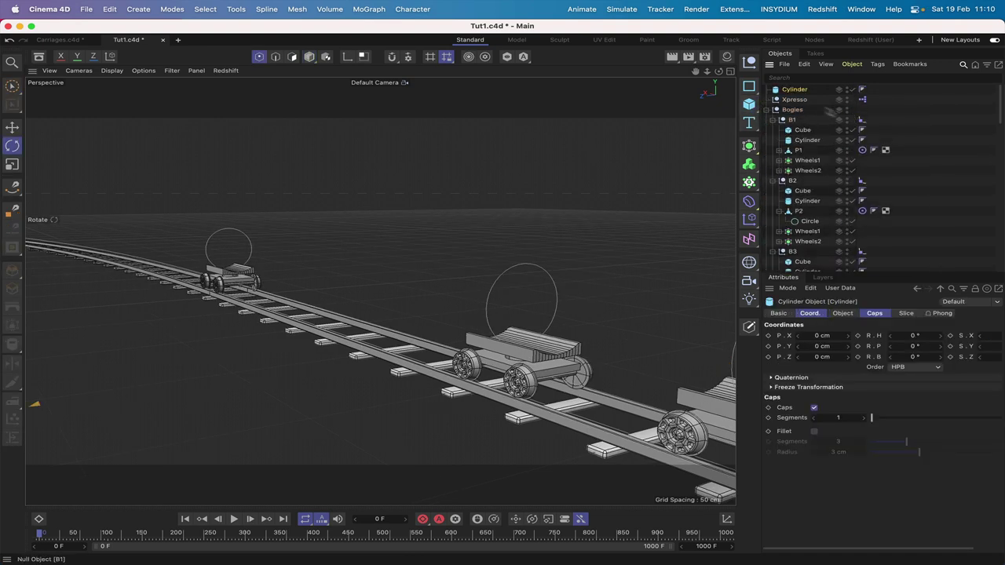
{"action": "left_click", "coordinate": [779, 150]}
{"action": "left_click_drag", "start_coordinate": [796, 94], "coordinate": [814, 161]}
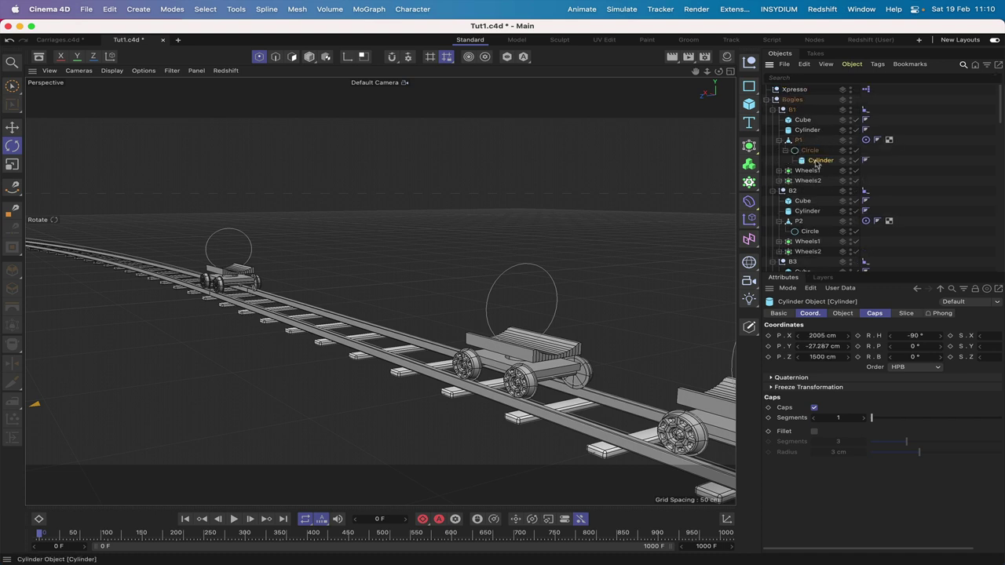
- Set the new cylinder's X, Y and Z positions to 0 cm
{"action": "double_click", "coordinate": [829, 335]}
{"action": "type", "text": "0"}
{"action": "double_click", "coordinate": [811, 346]}
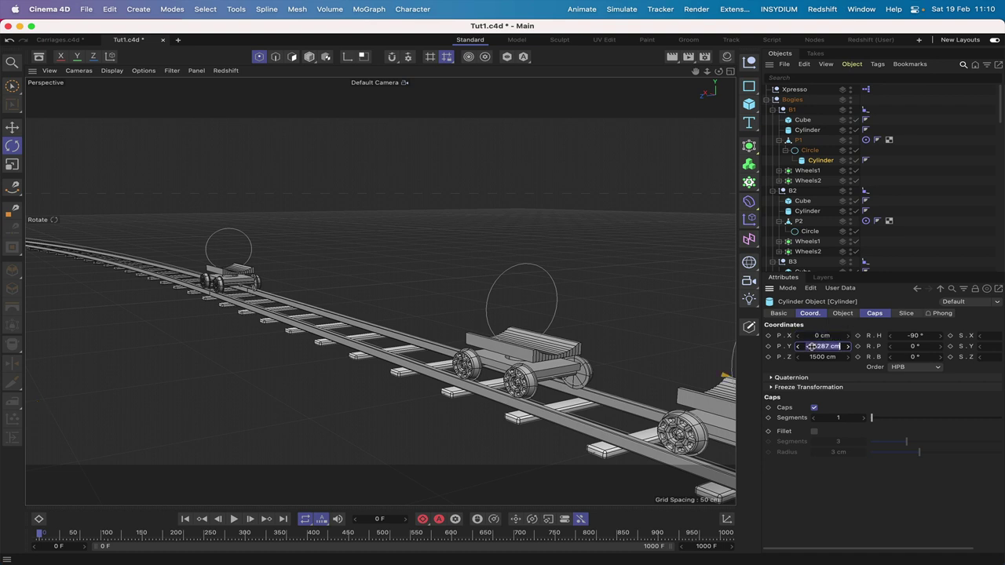
{"action": "type", "text": "0"}
{"action": "double_click", "coordinate": [821, 357]}
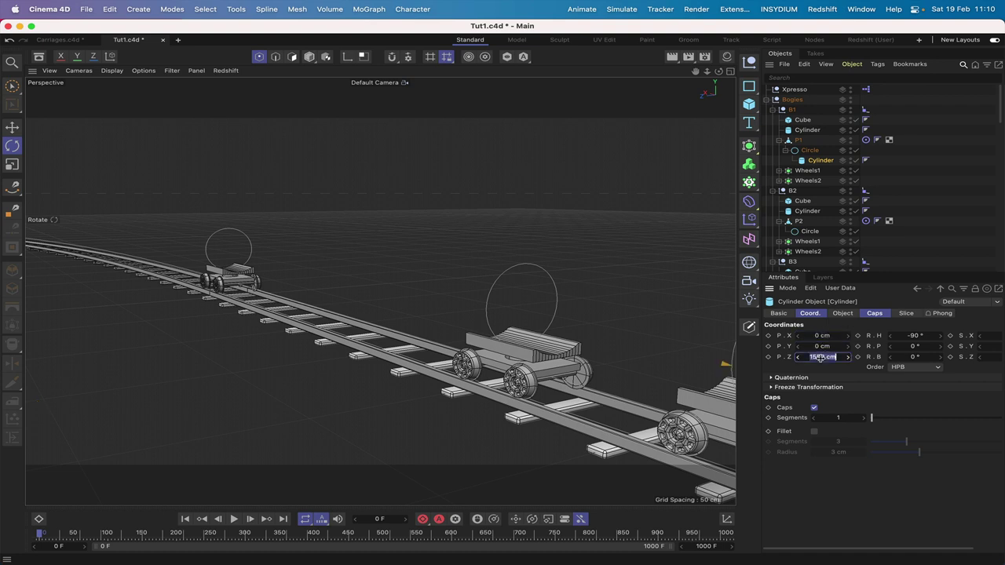
{"action": "type", "text": "0"}
{"action": "key", "text": "Return"}
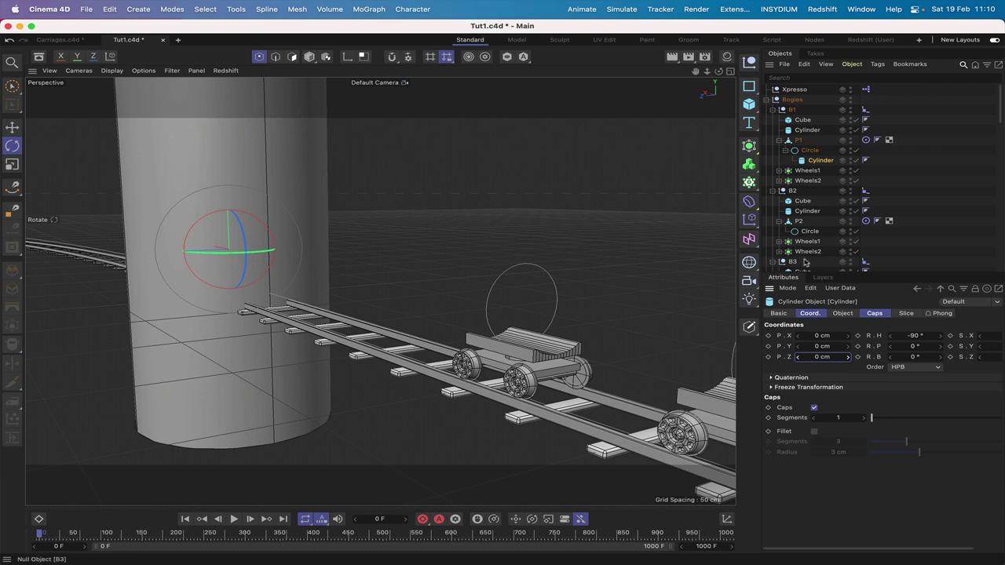
- Orient the cylinder along +X and set its radius to 11.75 cm and height to 25 cm
{"action": "left_click", "coordinate": [843, 313]}
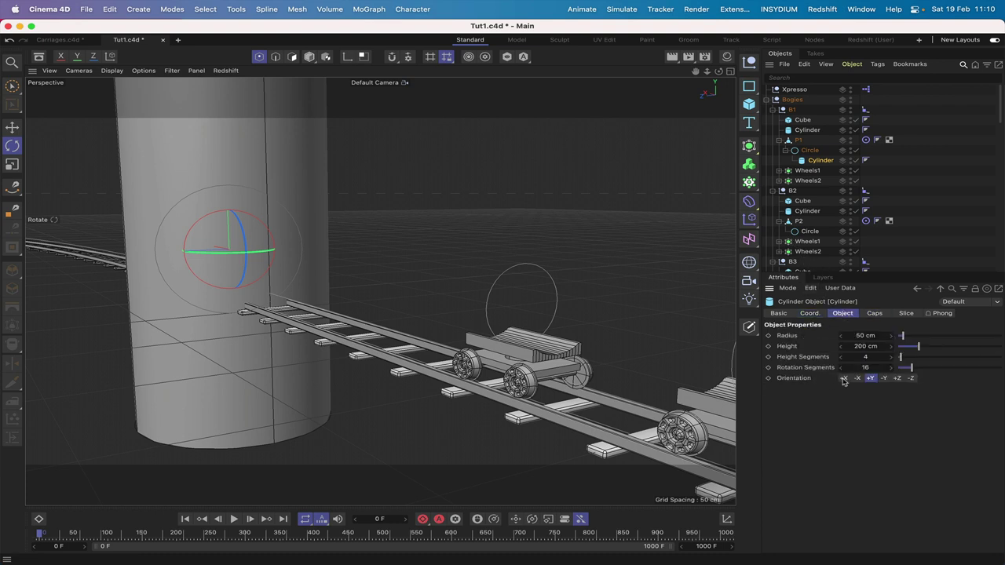
{"action": "left_click", "coordinate": [844, 379]}
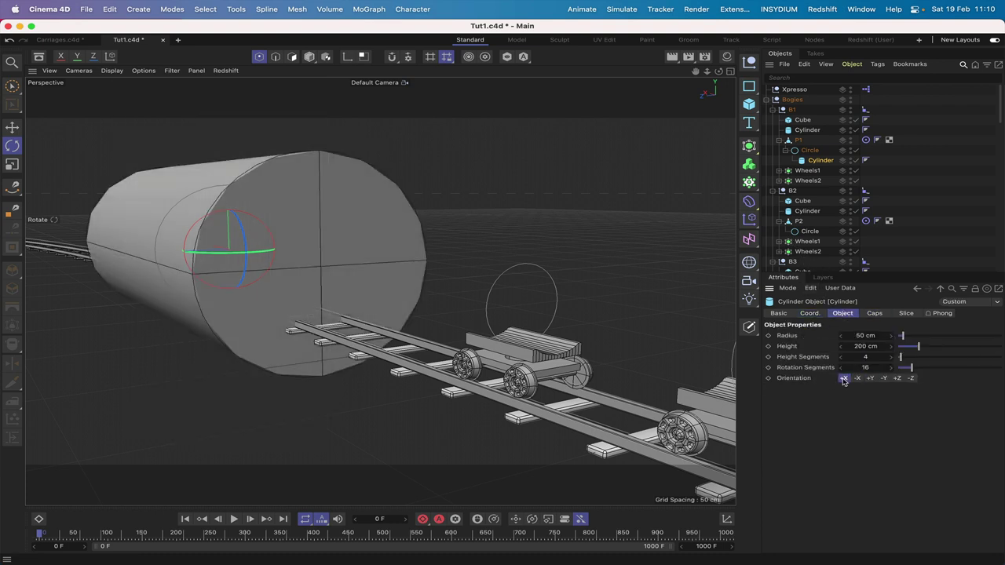
{"action": "left_click", "coordinate": [863, 336]}
{"action": "type", "text": "11.75"}
{"action": "key", "text": "Return"}
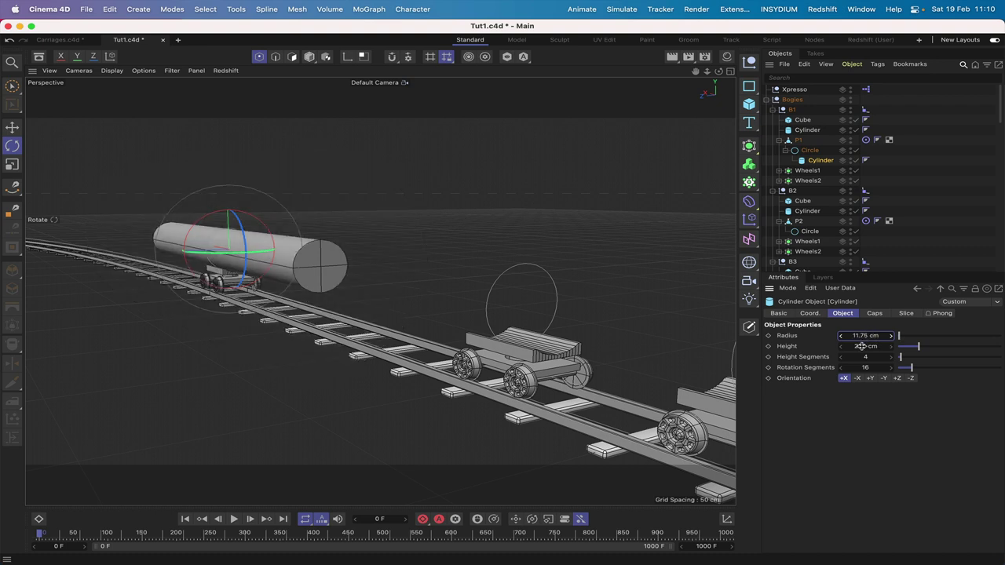
{"action": "left_click", "coordinate": [861, 347]}
{"action": "type", "text": "25"}
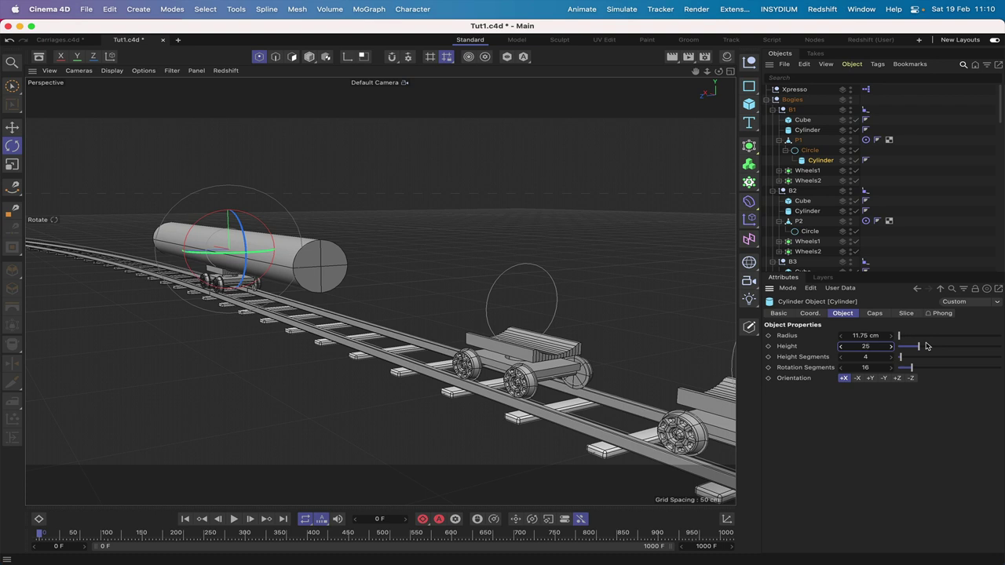
{"action": "key", "text": "Return"}
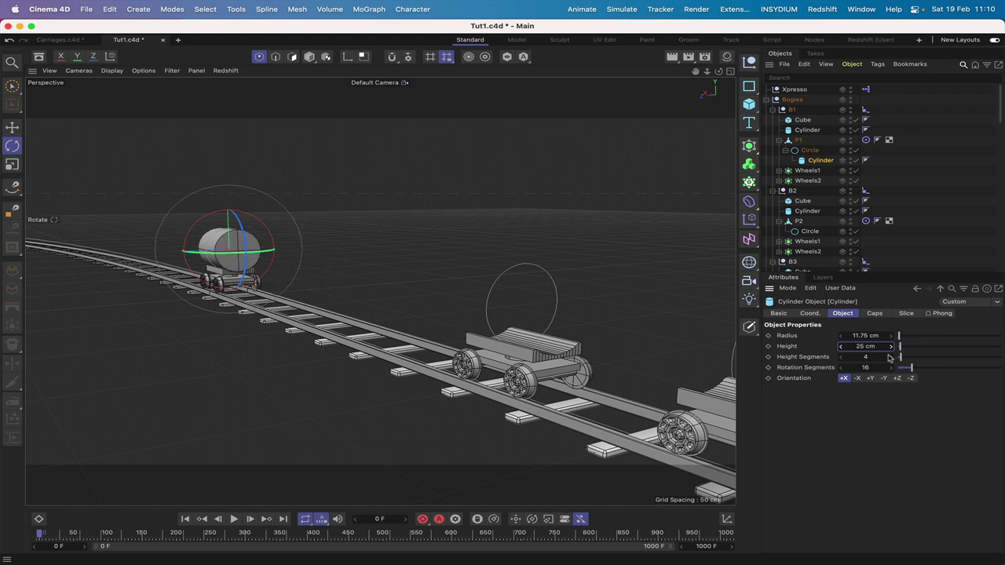
- Set the cylinder to 1 height segment and 12 rotation segments, and increase its cap segments by one
{"action": "left_click", "coordinate": [841, 357]}
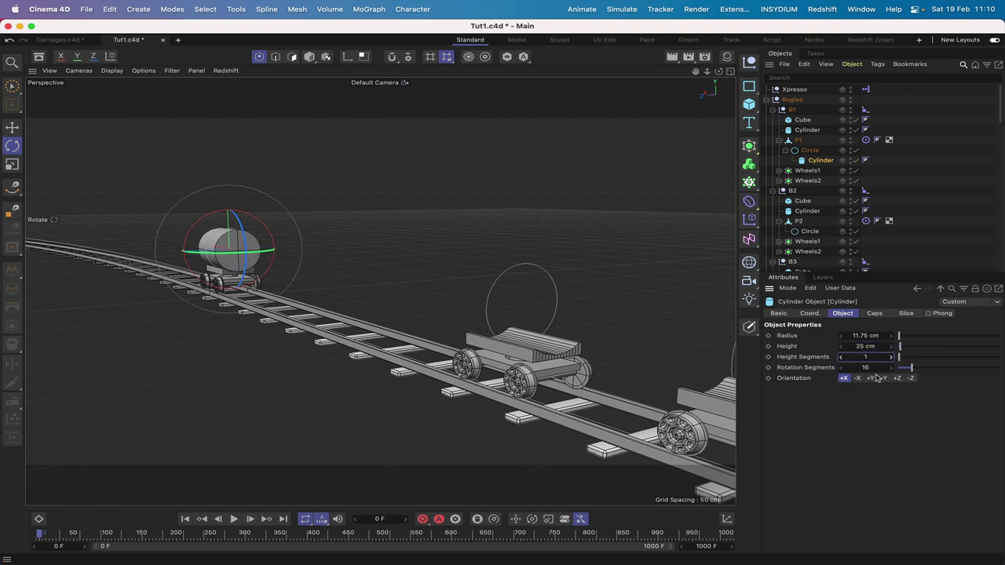
{"action": "left_click", "coordinate": [841, 367]}
{"action": "left_click", "coordinate": [841, 367]}
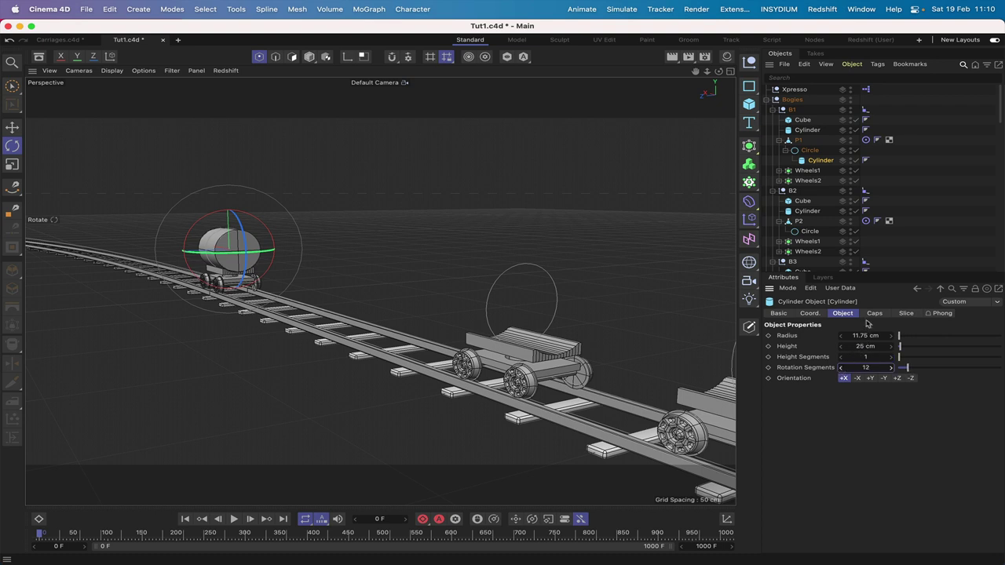
{"action": "left_click", "coordinate": [874, 313]}
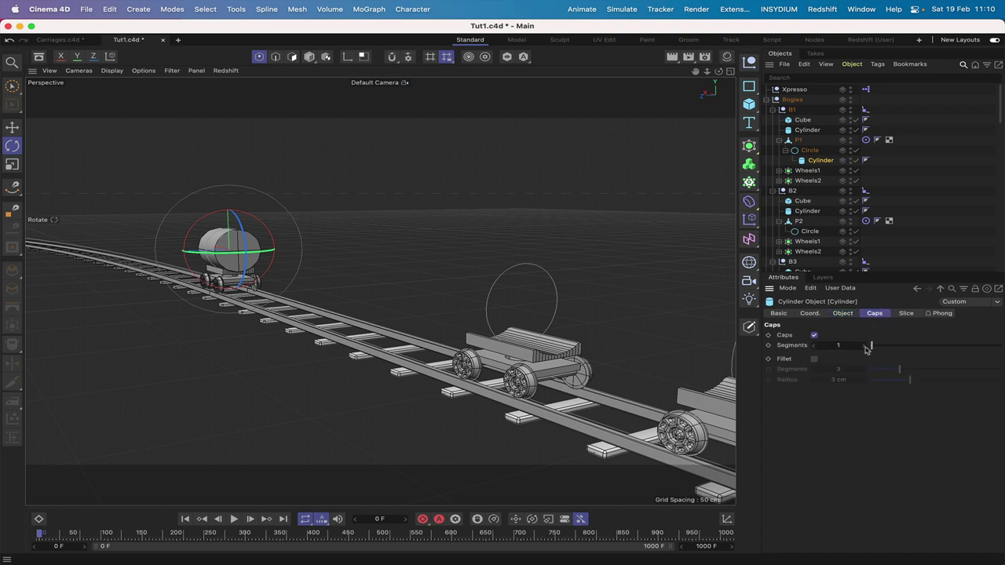
{"action": "left_click", "coordinate": [864, 347]}
{"action": "left_click", "coordinate": [839, 315]}
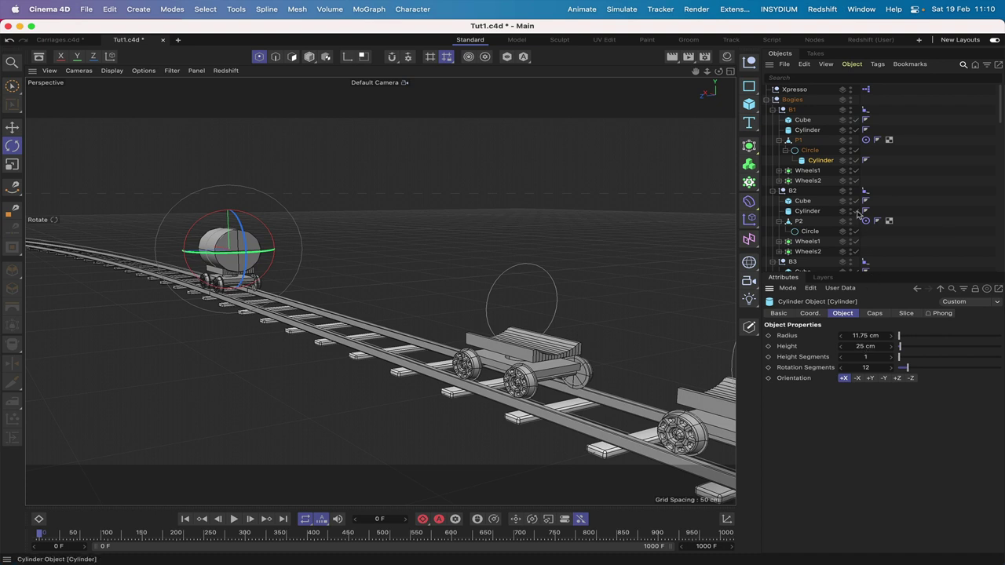
- Make the cylinder editable and move it out of P1 to the top hierarchy level, above the Bogies null
{"action": "key", "text": "c"}
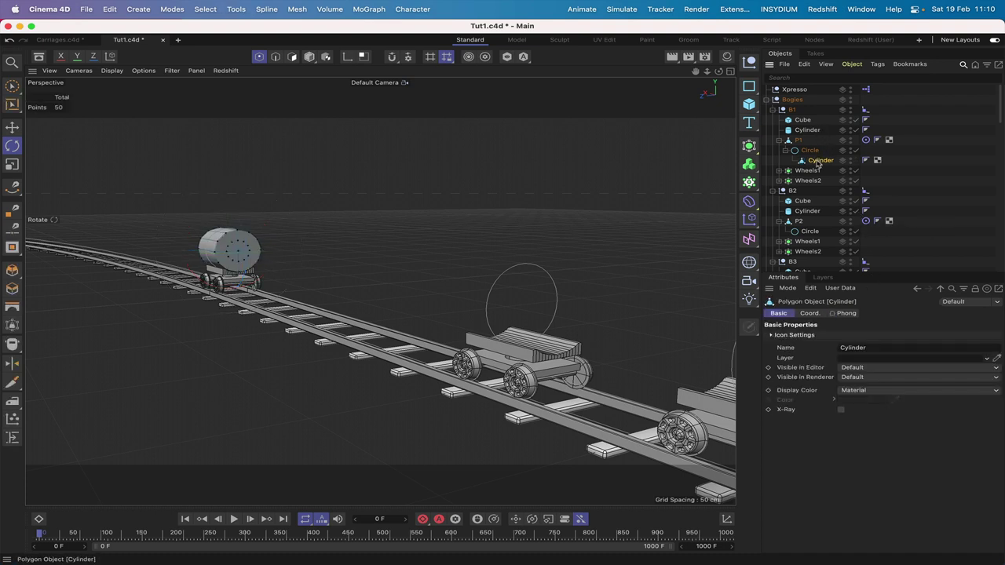
{"action": "left_click_drag", "start_coordinate": [819, 162], "coordinate": [797, 102]}
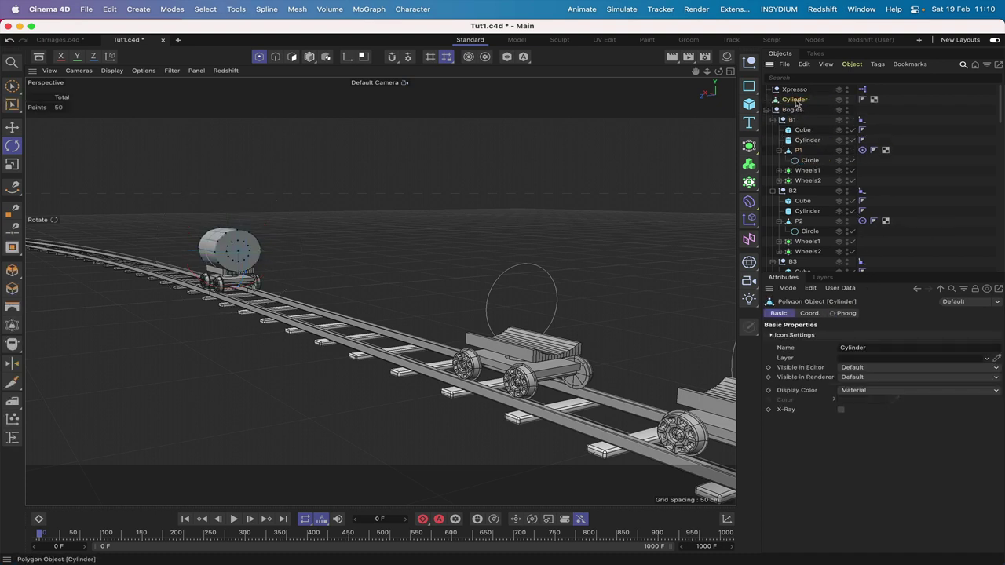
{"action": "key", "text": "o"}
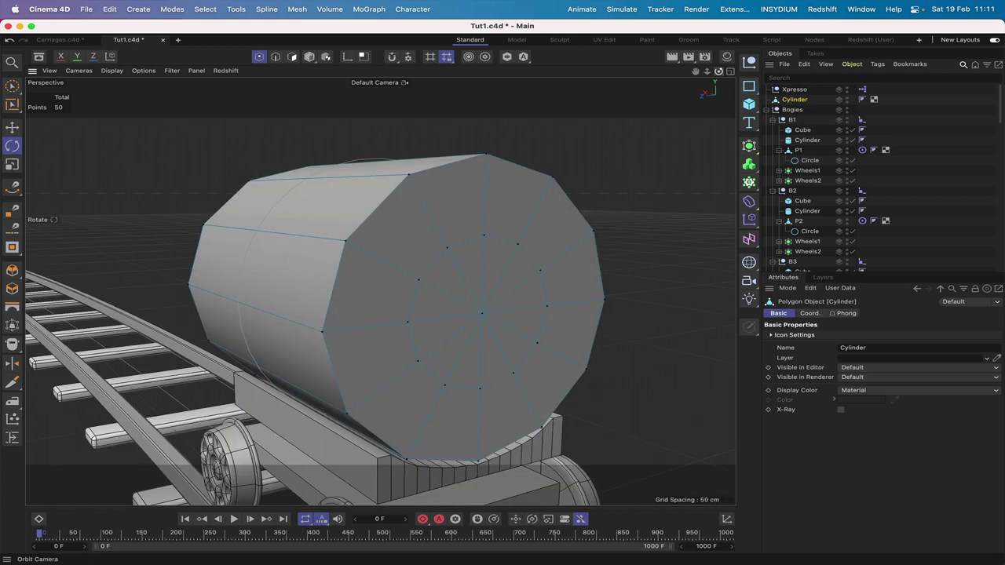
{"action": "left_click_drag", "start_coordinate": [719, 71], "coordinate": [617, 36]}
{"action": "mouse_move", "coordinate": [380, 291]}
{"action": "left_mouse_down"}
{"action": "mouse_move", "coordinate": [382, 269]}
{"action": "mouse_move", "coordinate": [383, 289]}
{"action": "left_mouse_up"}
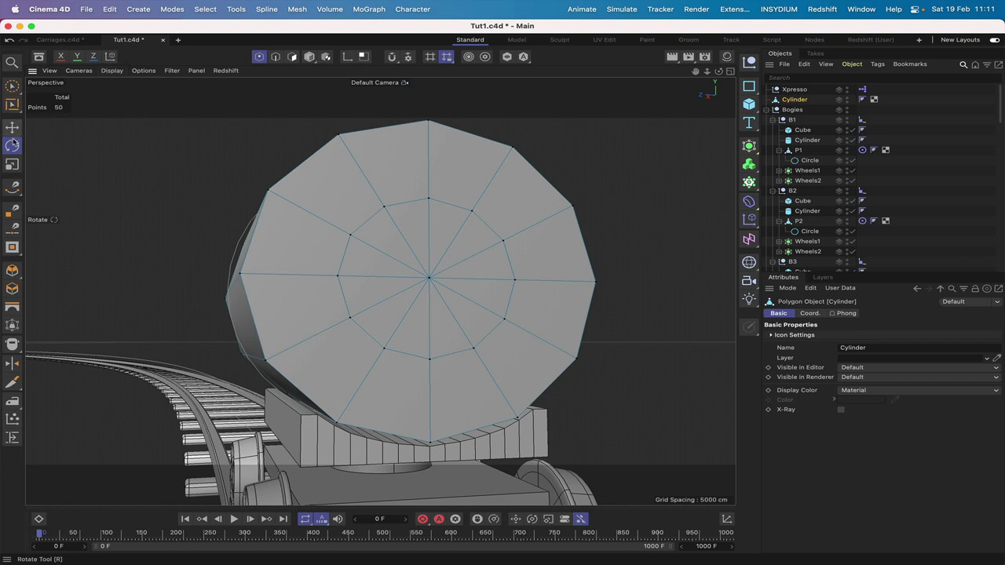
- Try to rotate the whole cylinder about its long axis in the Right view, and undo the rotation
{"action": "left_click", "coordinate": [310, 58]}
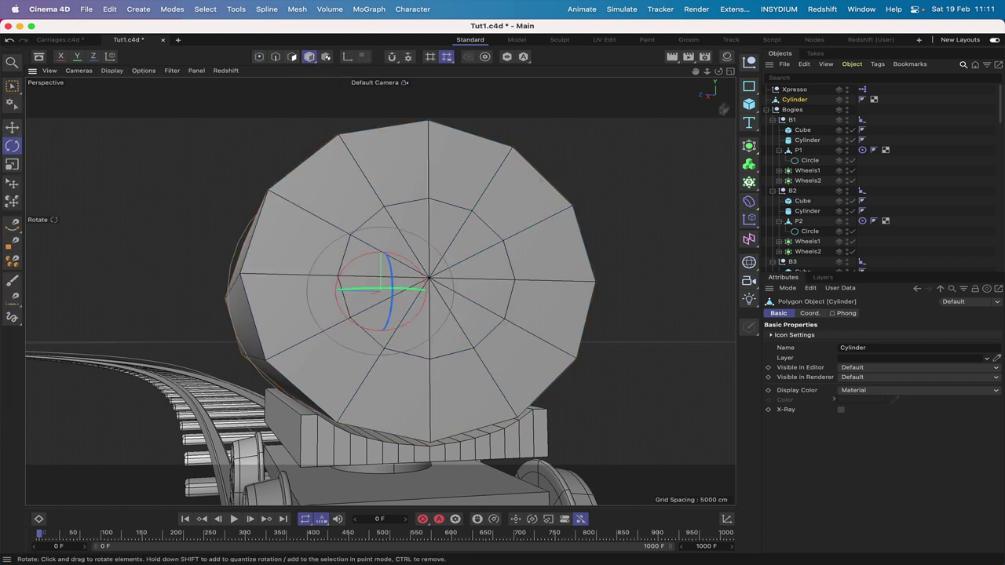
{"action": "left_click_drag", "start_coordinate": [719, 72], "coordinate": [738, 109]}
{"action": "left_click_drag", "start_coordinate": [667, 75], "coordinate": [721, 76]}
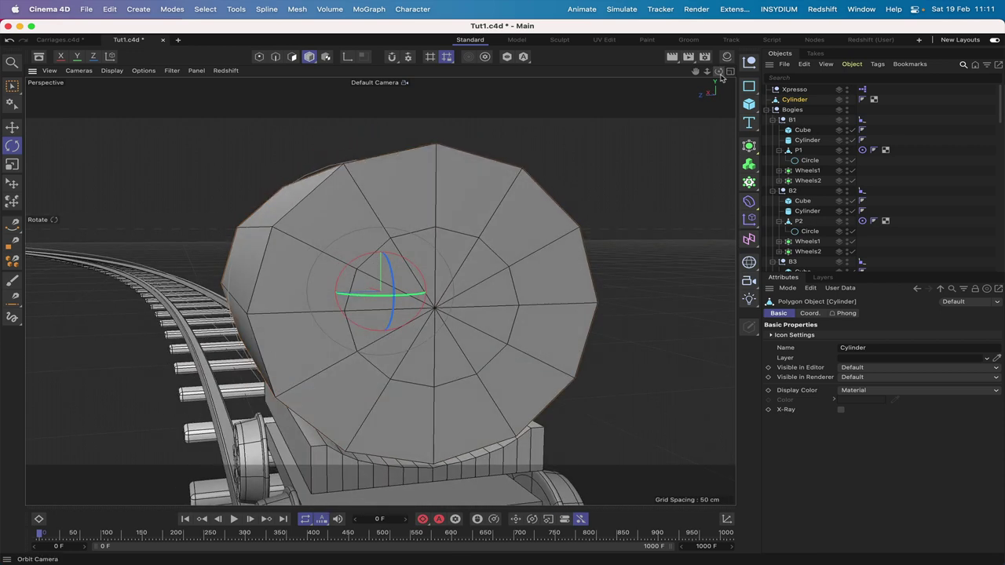
{"action": "key", "text": "ctrl+super+space"}
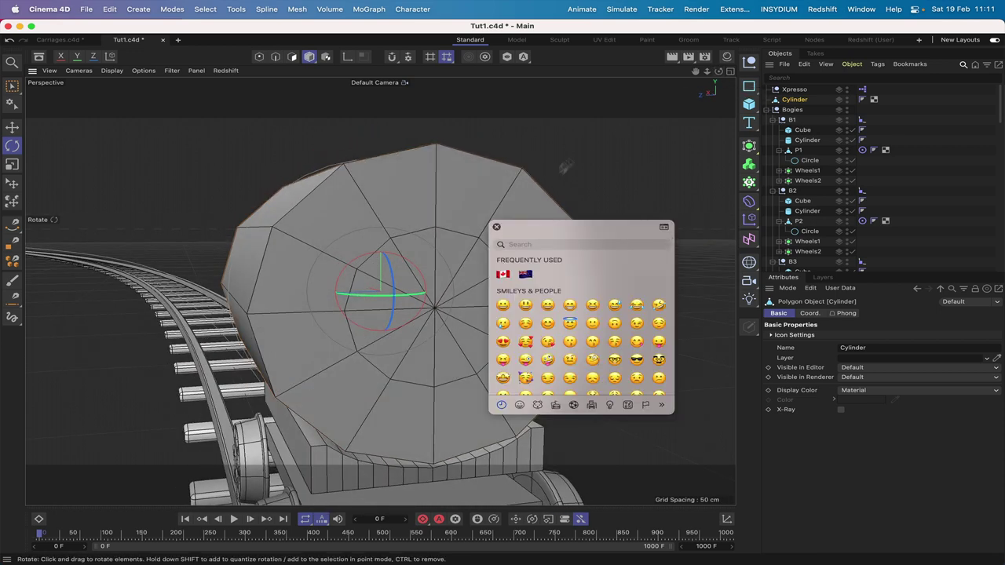
{"action": "left_click", "coordinate": [497, 227]}
{"action": "key", "text": "F3"}
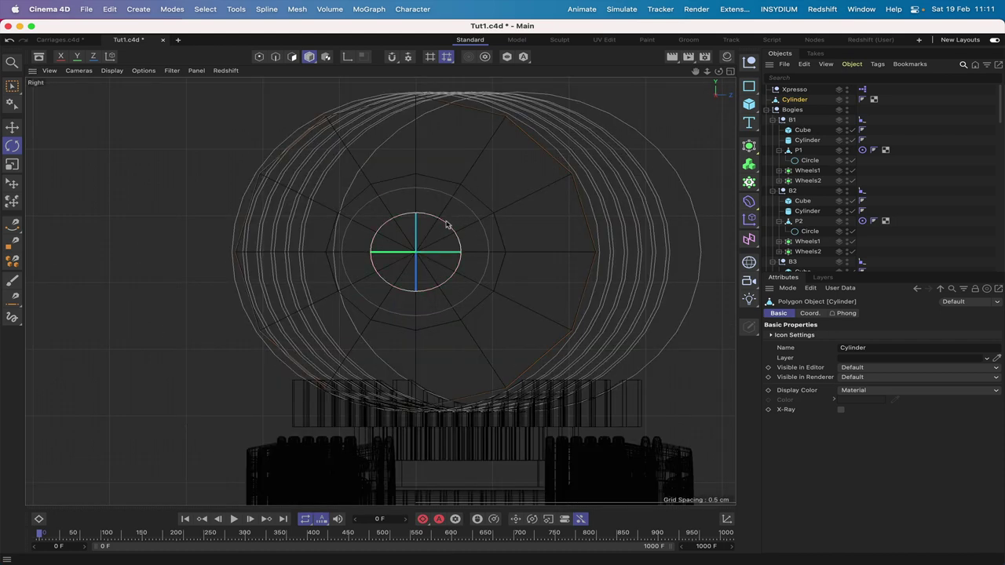
{"action": "mouse_move", "coordinate": [445, 225]}
{"action": "left_mouse_down"}
{"action": "mouse_move", "coordinate": [448, 211]}
{"action": "mouse_move", "coordinate": [449, 223]}
{"action": "left_mouse_up"}
{"action": "key", "text": "super+z"}
{"action": "key", "text": "F1"}
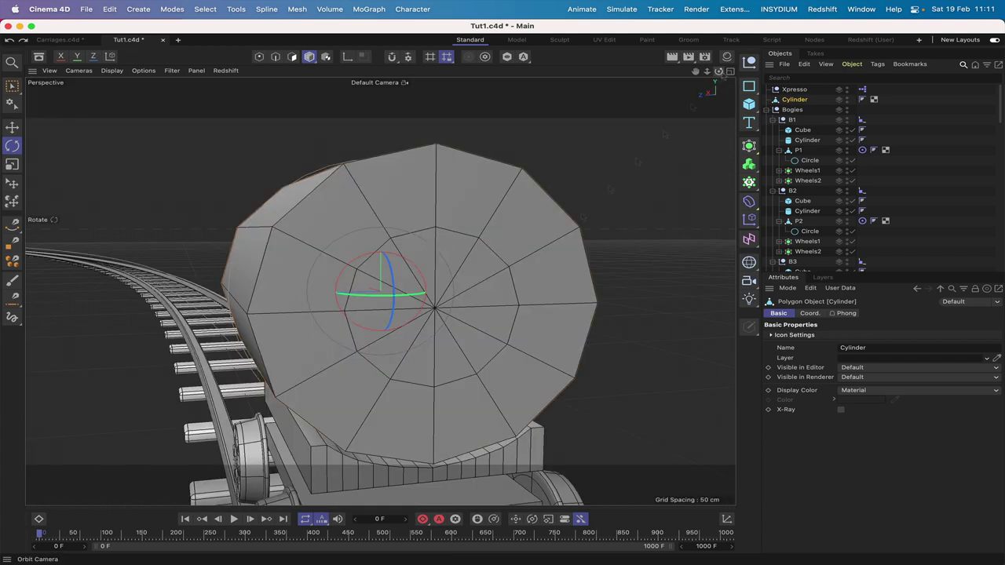
- Try rotating the cylinder about its long axis in the perspective view in both directions, and undo it
{"action": "left_click_drag", "start_coordinate": [719, 72], "coordinate": [689, 64]}
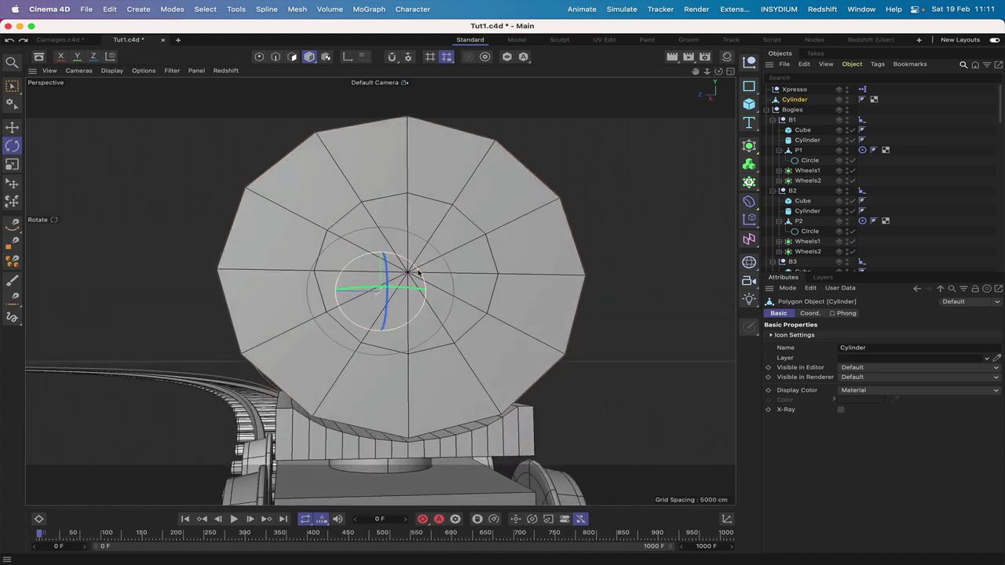
{"action": "mouse_move", "coordinate": [420, 274]}
{"action": "left_mouse_down"}
{"action": "mouse_move", "coordinate": [415, 260]}
{"action": "mouse_move", "coordinate": [406, 268]}
{"action": "left_mouse_up"}
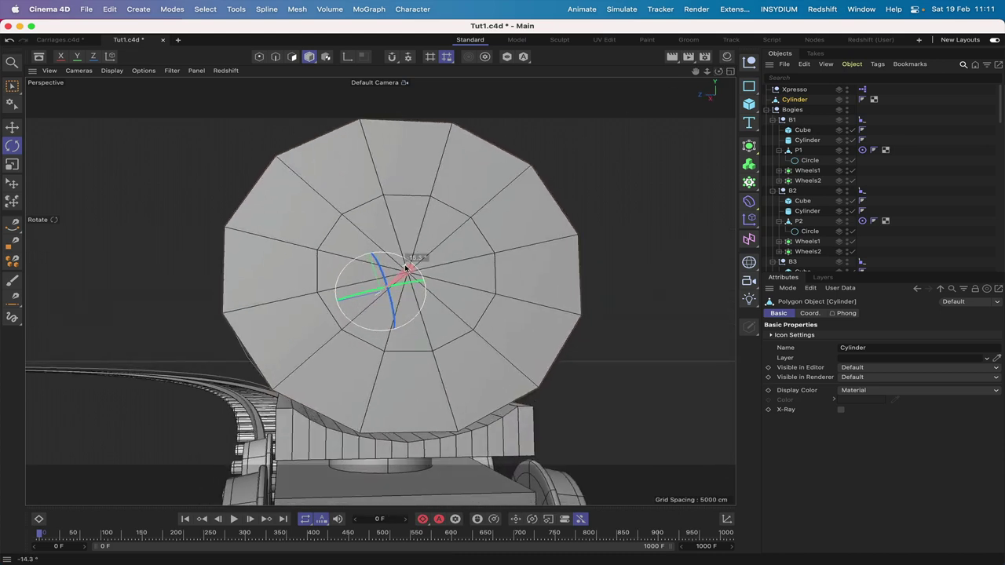
{"action": "left_click_drag", "start_coordinate": [415, 272], "coordinate": [423, 284]}
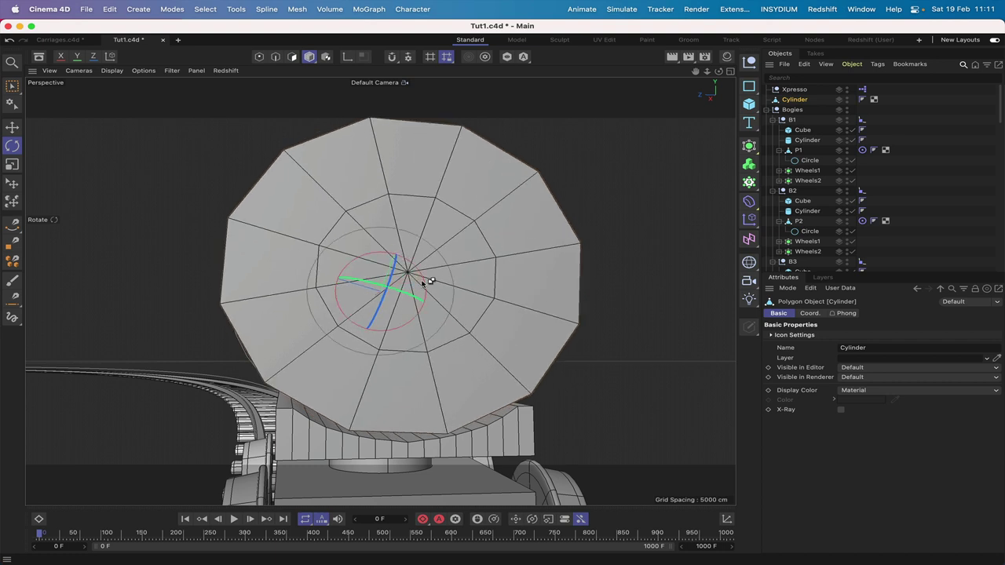
{"action": "key", "text": "super+z"}
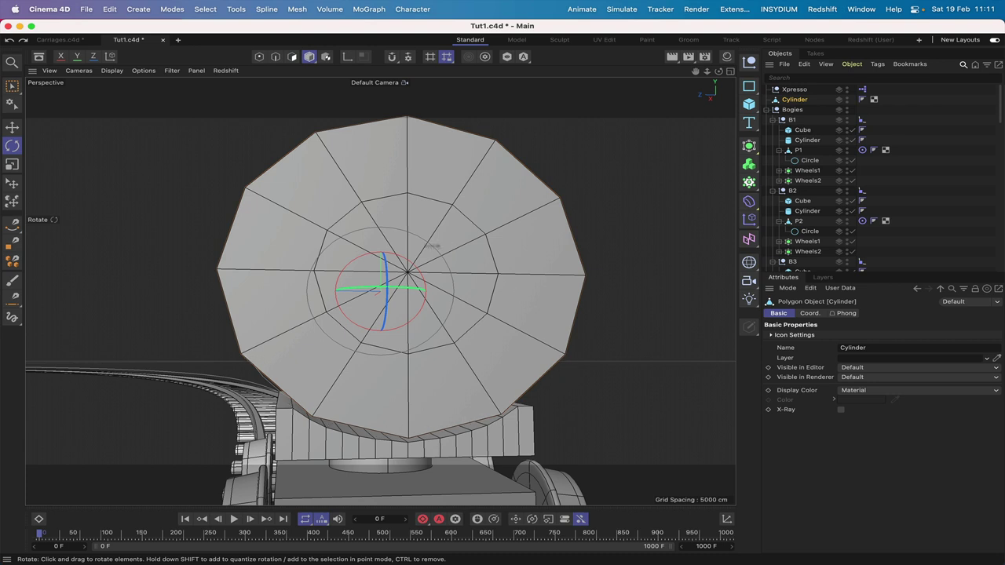
- In Points mode, live-select the cylinder's mid-height side points on the outer and inner cap rings through both ends
{"action": "left_click", "coordinate": [259, 56]}
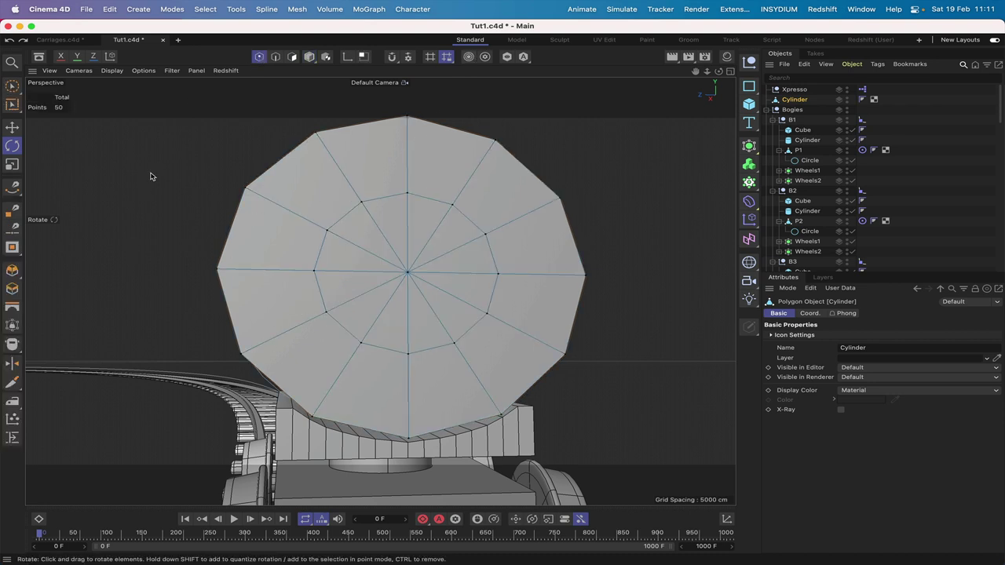
{"action": "key", "text": "F3"}
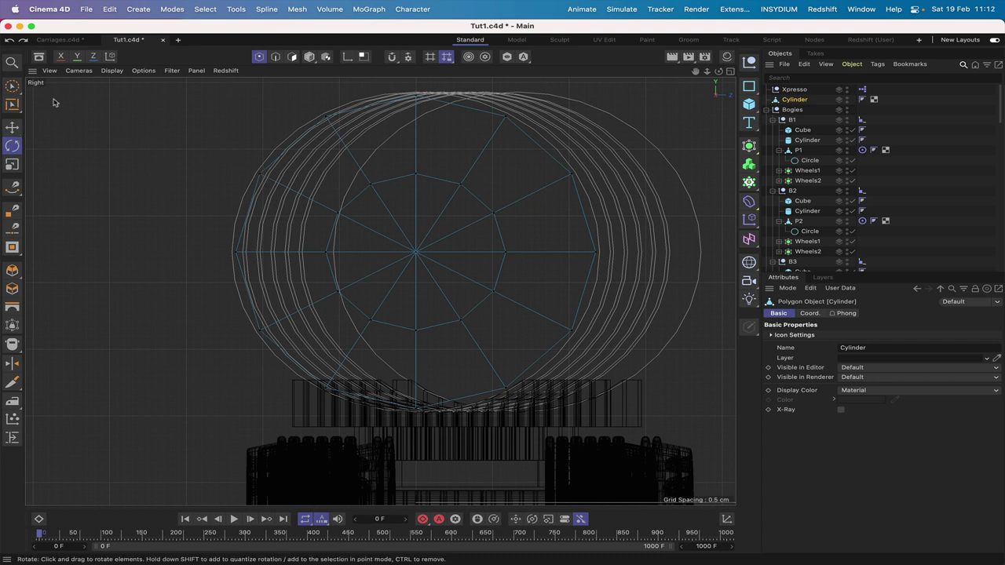
{"action": "left_click", "coordinate": [22, 86]}
{"action": "scroll", "coordinate": [217, 241], "scroll_direction": "down", "scroll_amount": 1}
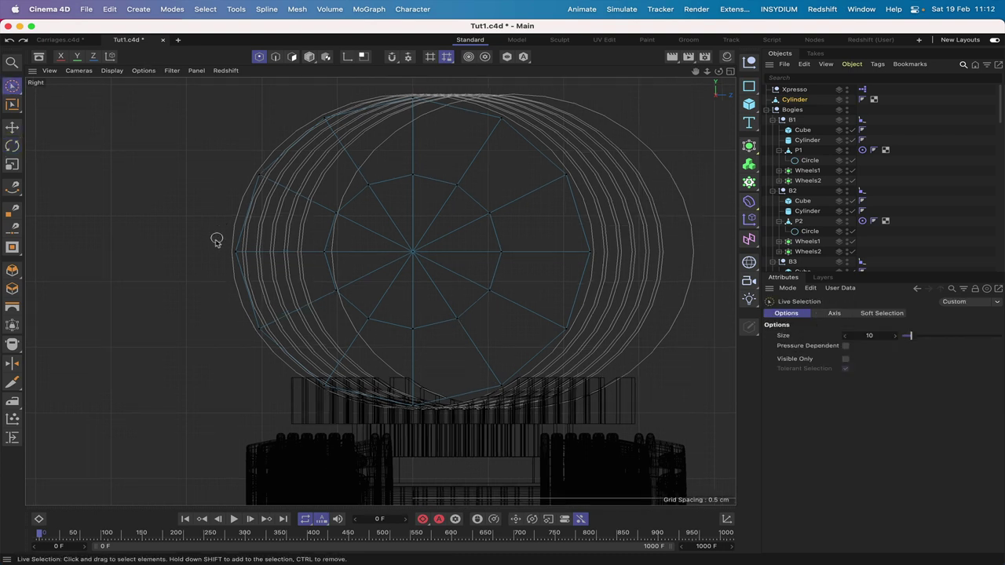
{"action": "left_click", "coordinate": [234, 253]}
{"action": "left_click", "coordinate": [324, 251], "text": "shift"}
{"action": "left_click", "coordinate": [600, 251], "text": "shift"}
{"action": "key", "text": "F1"}
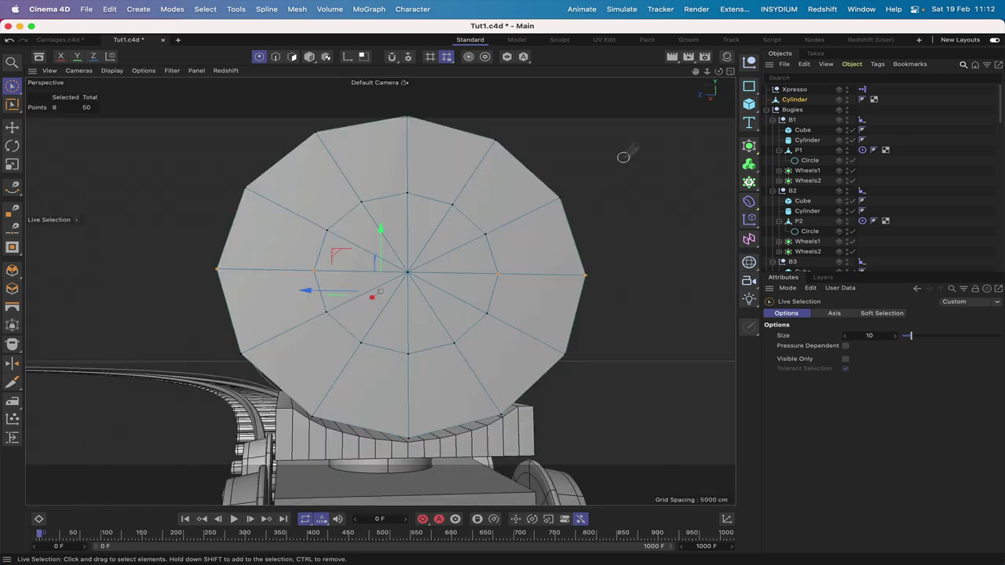
{"action": "mouse_move", "coordinate": [716, 75]}
{"action": "left_mouse_down"}
{"action": "mouse_move", "coordinate": [672, 83]}
{"action": "mouse_move", "coordinate": [717, 74]}
{"action": "left_mouse_up"}
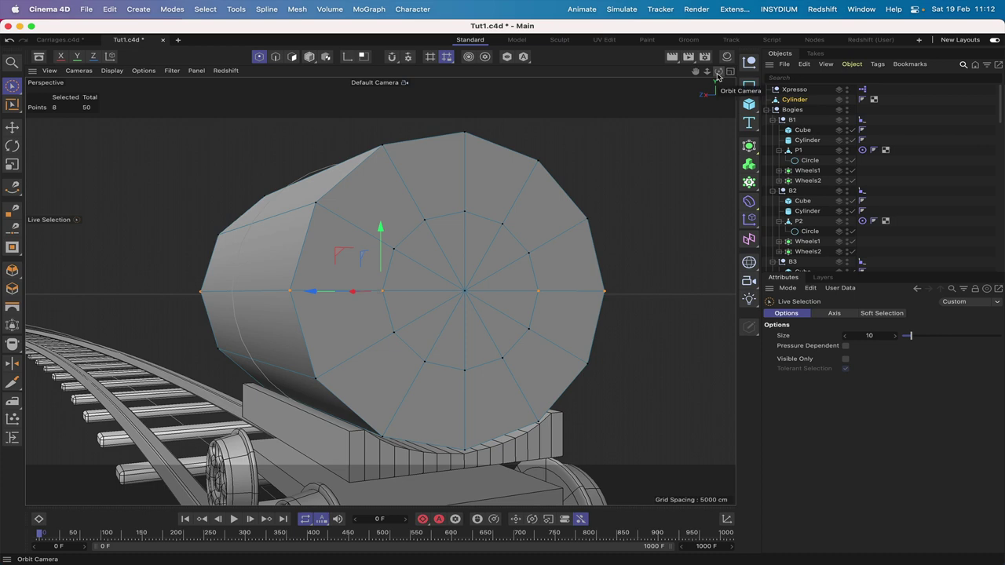
- Scale the selected side points inward along Z in the Right view until they align vertically with their neighbouring points
{"action": "key", "text": "F3"}
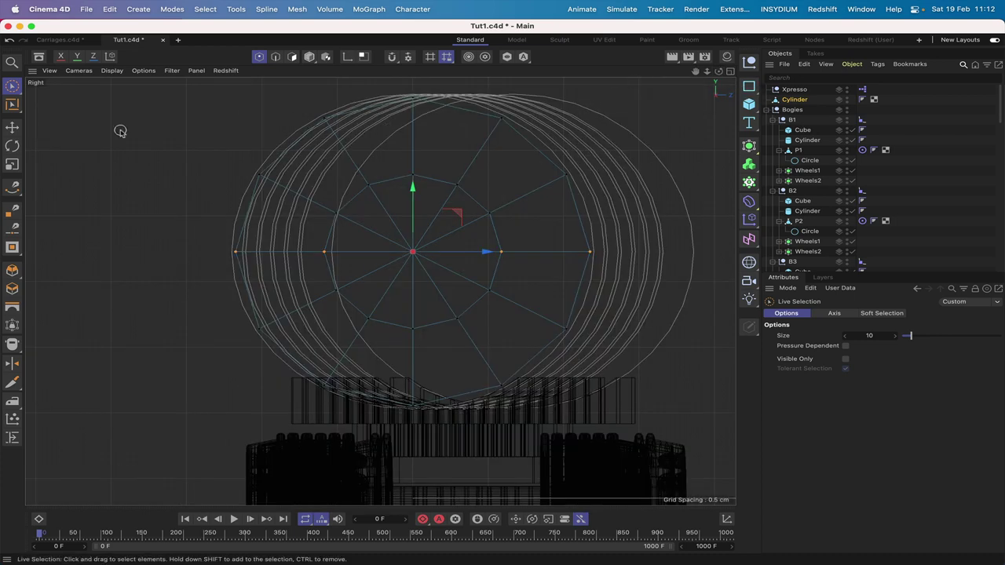
{"action": "left_click", "coordinate": [12, 164]}
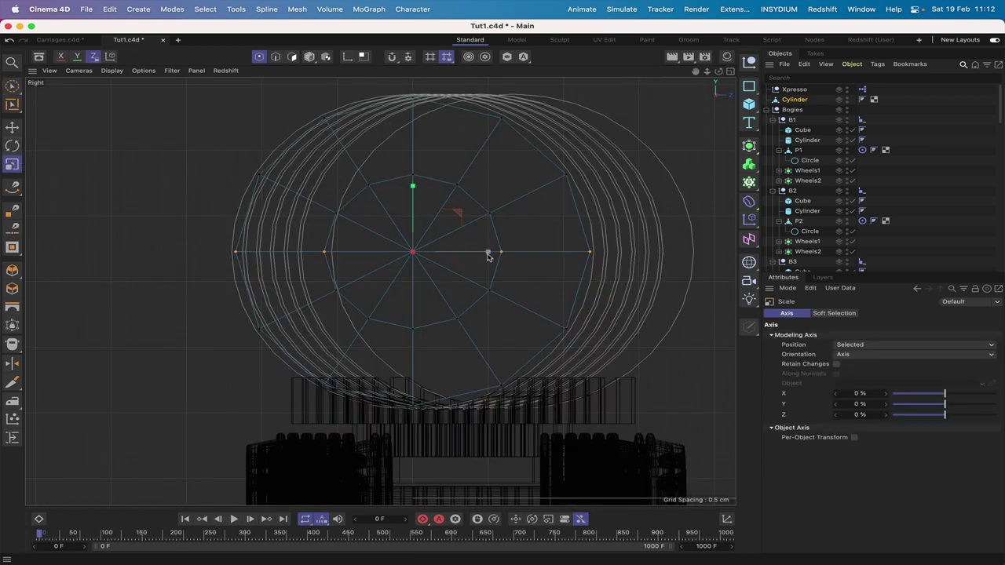
{"action": "left_click_drag", "start_coordinate": [488, 256], "coordinate": [478, 255]}
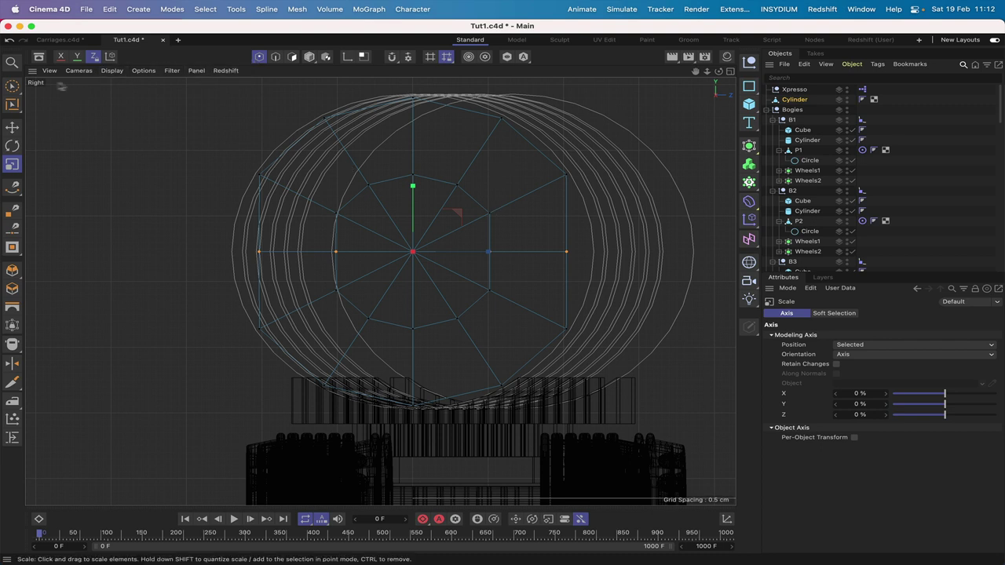
- Live-select the outer-ring points just above mid-height on both sides and raise them to the height of the cylinder's top
{"action": "left_click", "coordinate": [13, 87]}
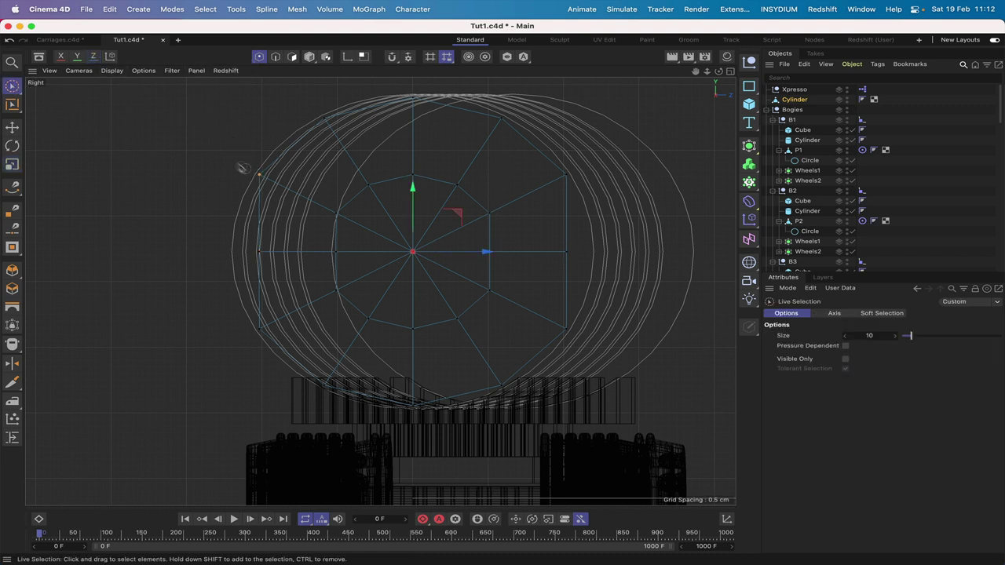
{"action": "left_click", "coordinate": [566, 176], "text": "shift"}
{"action": "left_click_drag", "start_coordinate": [413, 106], "coordinate": [413, 37]}
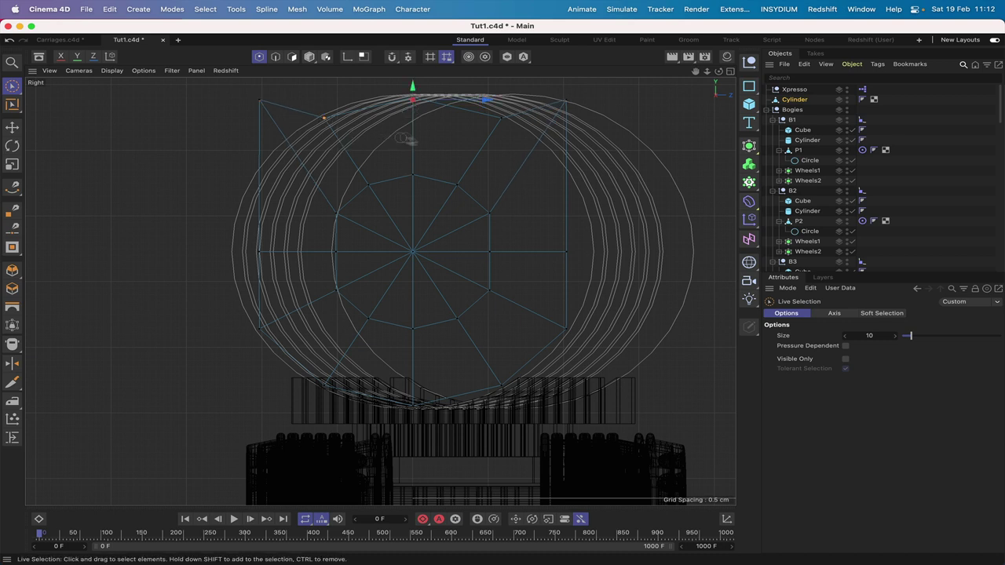
- Live-select the outer-ring points between the raised corners and the top centre, and move them up until the top edge is flat
{"action": "left_click_drag", "start_coordinate": [400, 138], "coordinate": [502, 118]}
{"action": "left_click_drag", "start_coordinate": [413, 89], "coordinate": [413, 83]}
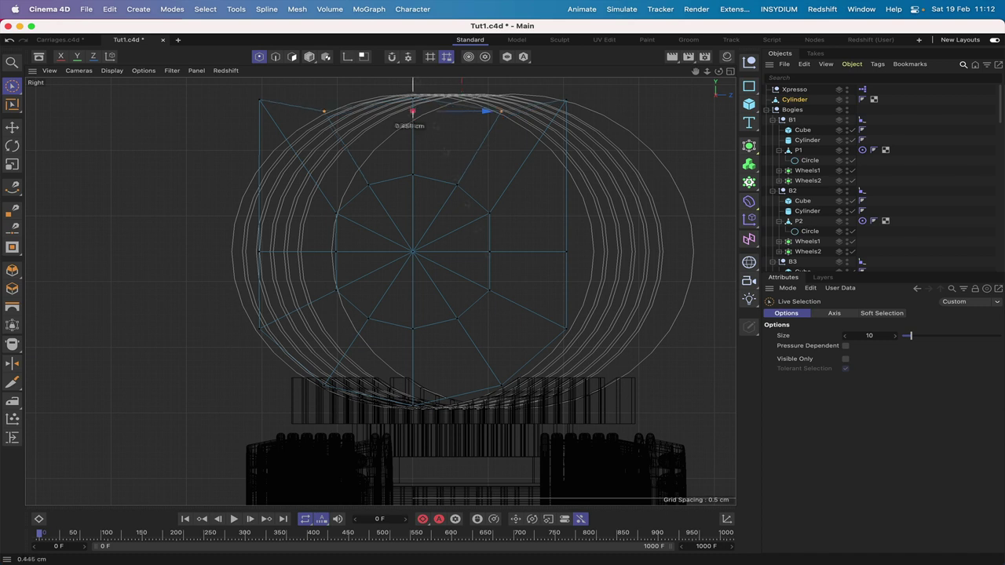
{"action": "left_click_drag", "start_coordinate": [414, 118], "coordinate": [397, 107]}
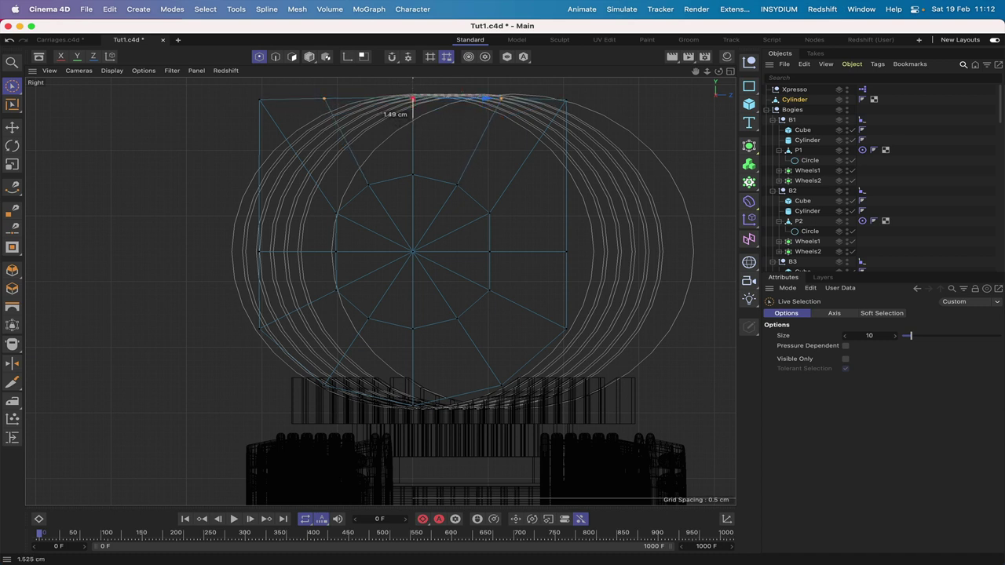
{"action": "left_click_drag", "start_coordinate": [412, 100], "coordinate": [415, 95]}
- In the perspective view, switch to Polygon mode and live-select the vertical side polygons on both long sides of the carriage
{"action": "key", "text": "F1"}
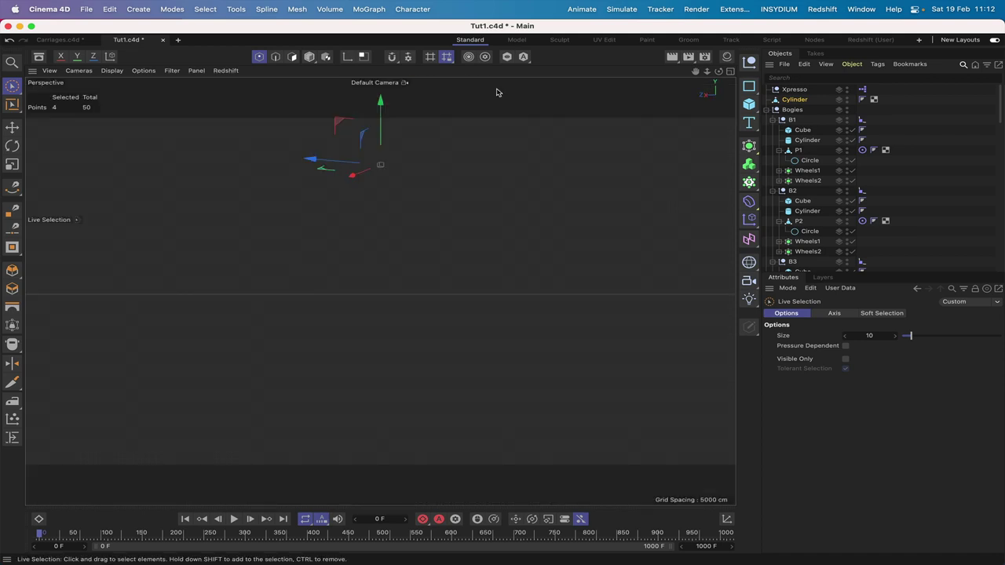
{"action": "mouse_move", "coordinate": [719, 71]}
{"action": "left_mouse_down"}
{"action": "mouse_move", "coordinate": [793, 86]}
{"action": "mouse_move", "coordinate": [825, 80]}
{"action": "mouse_move", "coordinate": [691, 73]}
{"action": "mouse_move", "coordinate": [721, 71]}
{"action": "left_mouse_up"}
{"action": "right_click_drag", "start_coordinate": [696, 72], "coordinate": [674, 72]}
{"action": "mouse_move", "coordinate": [696, 71]}
{"action": "left_mouse_down"}
{"action": "mouse_move", "coordinate": [750, 67]}
{"action": "mouse_move", "coordinate": [701, 73]}
{"action": "left_mouse_up"}
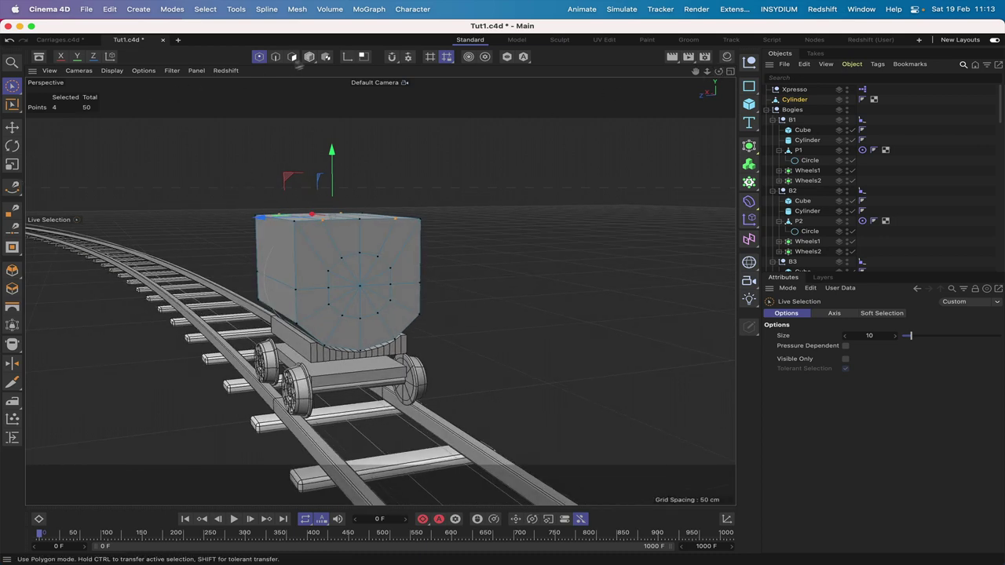
{"action": "left_click", "coordinate": [292, 57]}
{"action": "left_click", "coordinate": [273, 248]}
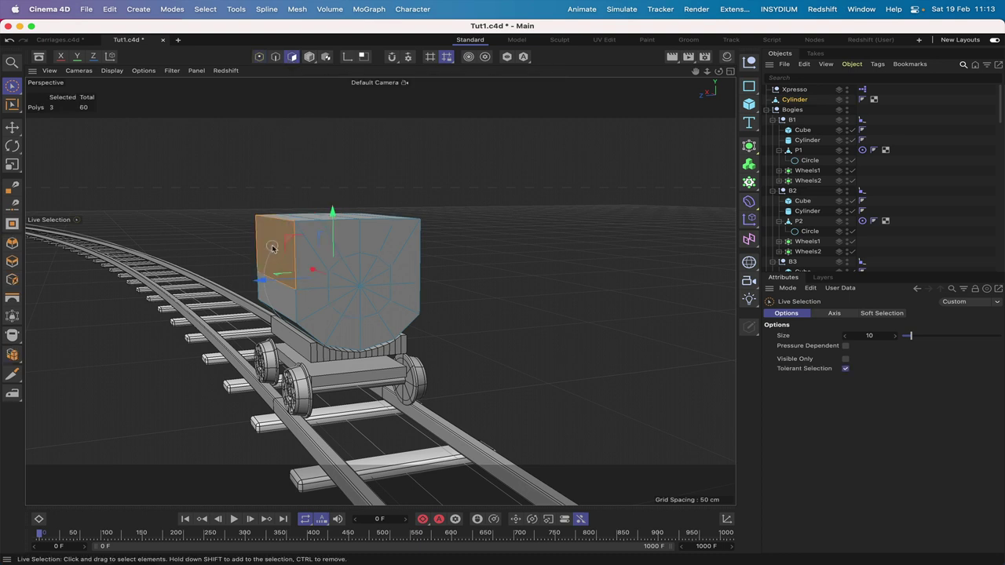
{"action": "left_click_drag", "start_coordinate": [718, 70], "coordinate": [662, 73]}
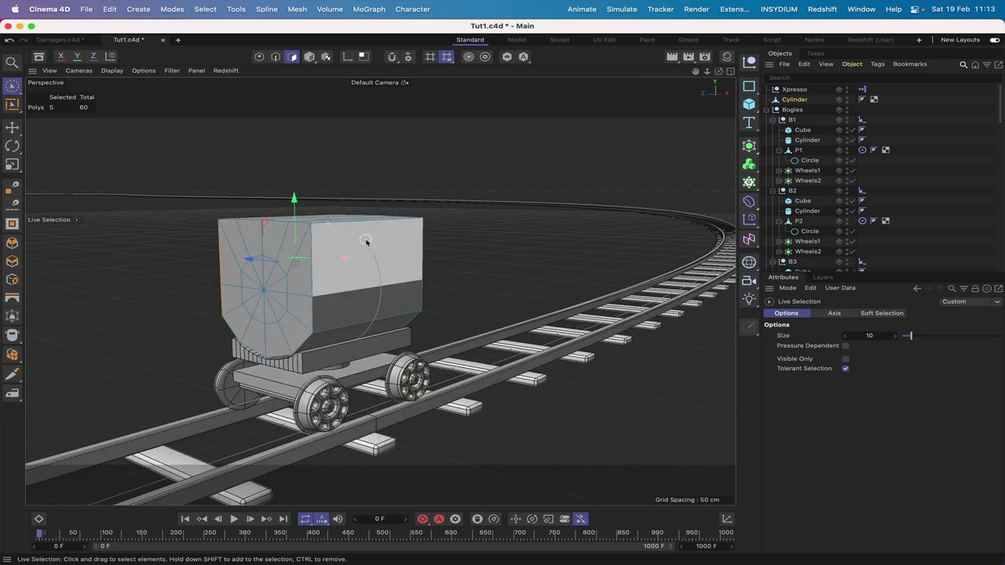
{"action": "left_click_drag", "start_coordinate": [365, 242], "coordinate": [374, 292], "text": "shift"}
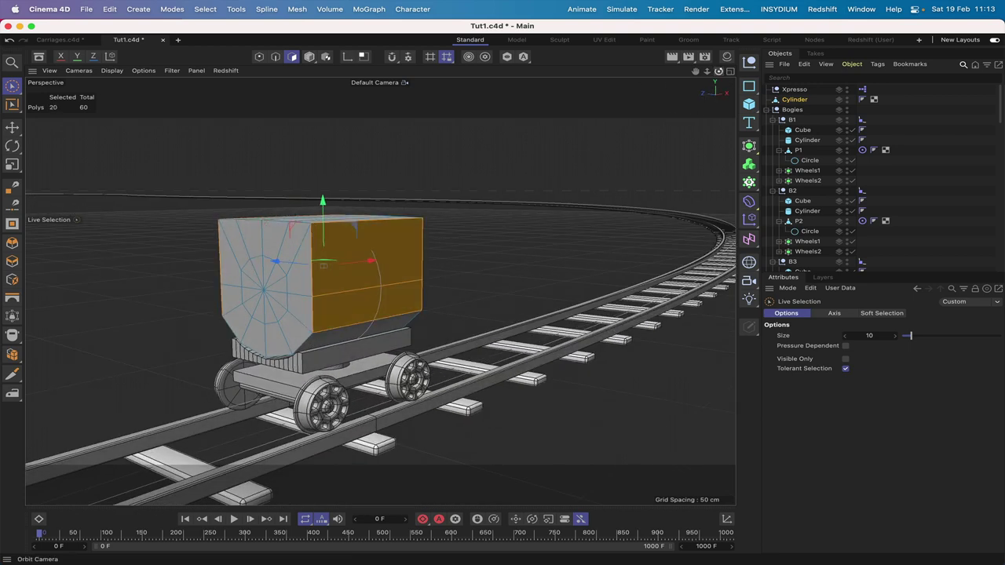
{"action": "left_click_drag", "start_coordinate": [719, 71], "coordinate": [674, 102]}
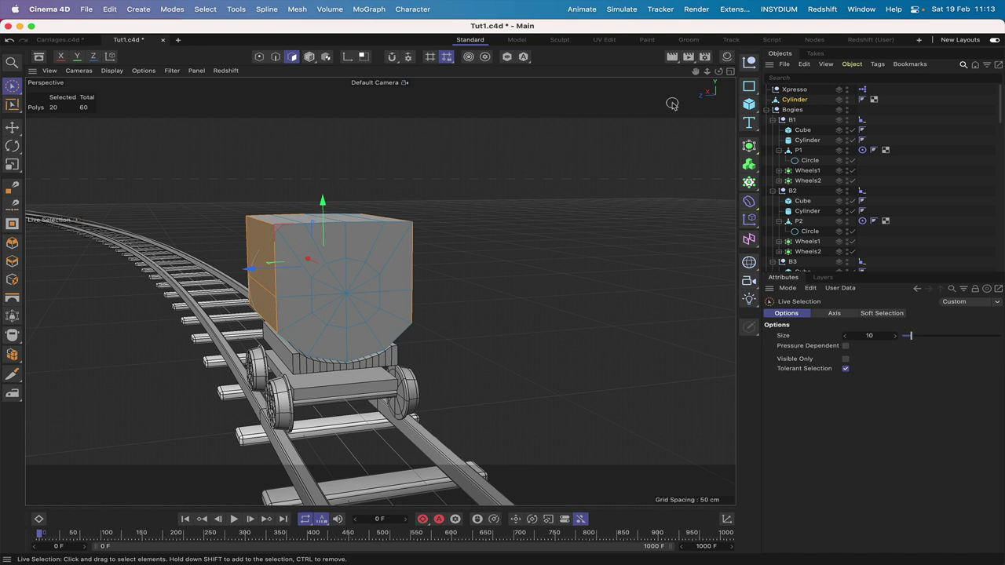
- Try to extrude the selected polygons with an offset of 2 cm, inspect both sides of the carriage, and undo the extrusion
{"action": "key", "text": "d"}
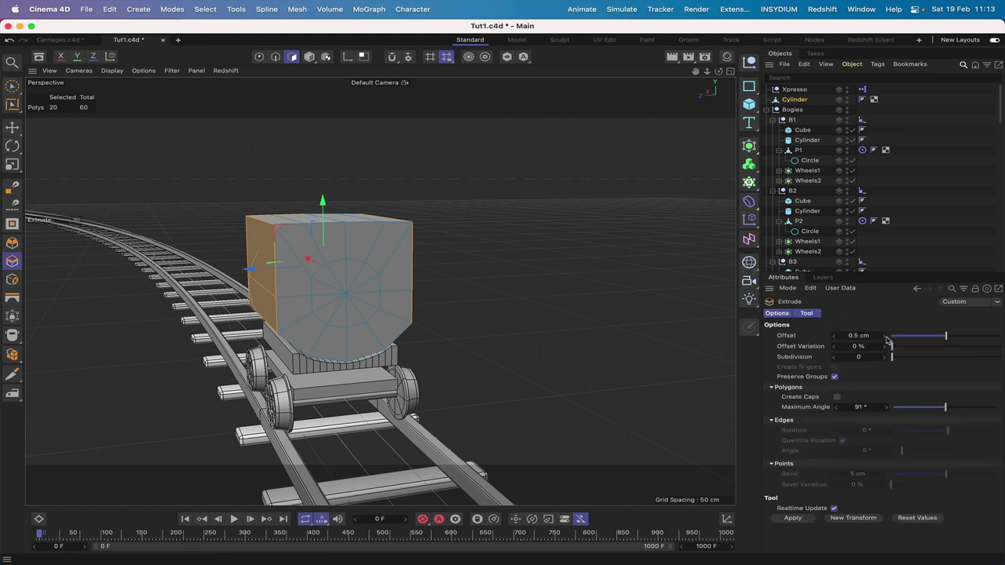
{"action": "left_click", "coordinate": [853, 335]}
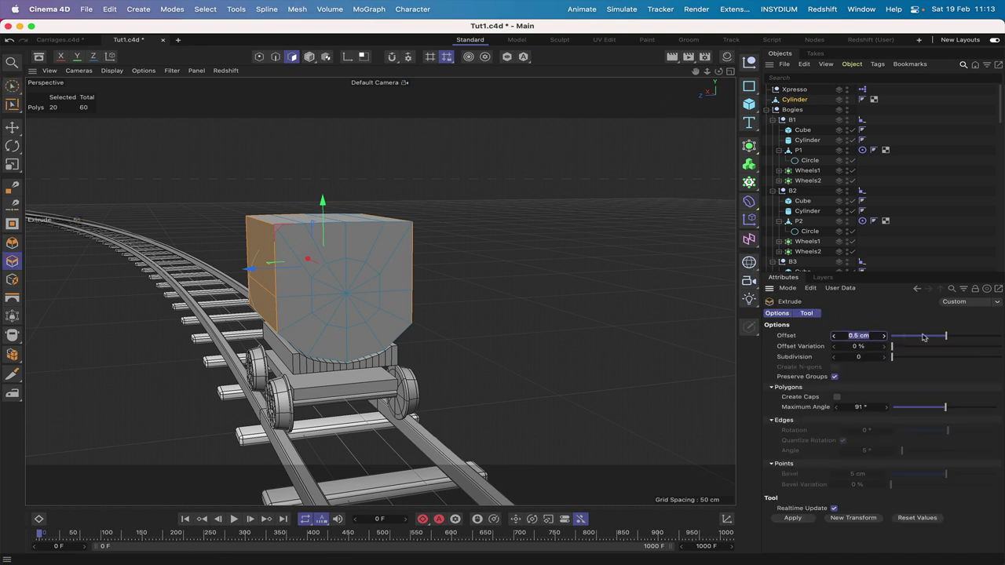
{"action": "left_click", "coordinate": [809, 519]}
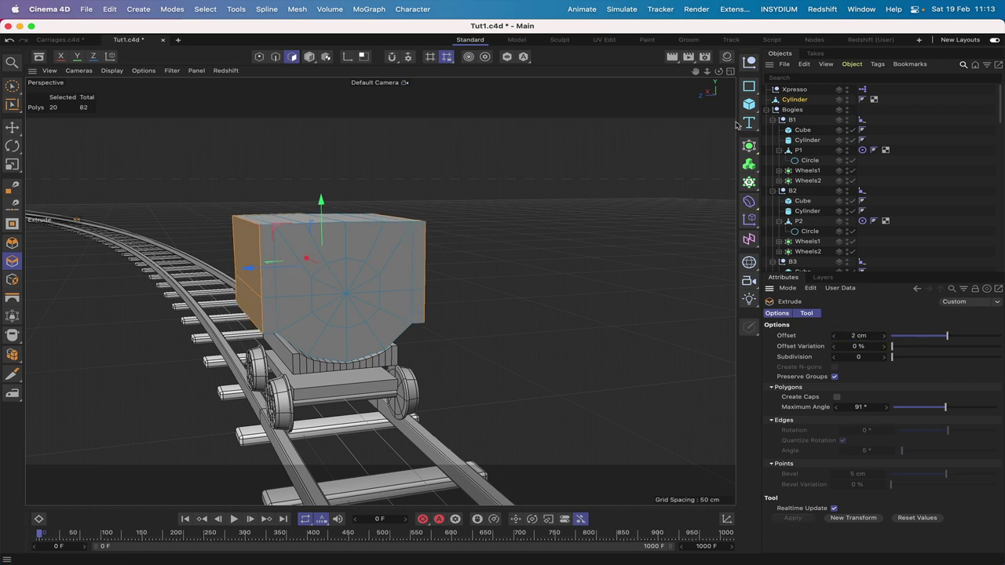
{"action": "left_click_drag", "start_coordinate": [719, 72], "coordinate": [640, 85]}
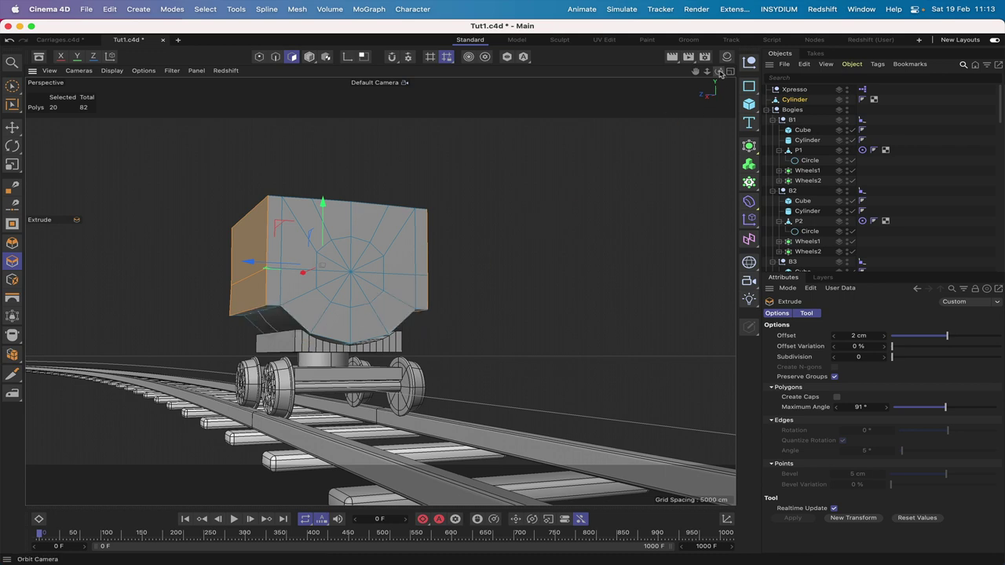
{"action": "left_click_drag", "start_coordinate": [719, 71], "coordinate": [797, 70]}
{"action": "left_click_drag", "start_coordinate": [710, 94], "coordinate": [750, 63]}
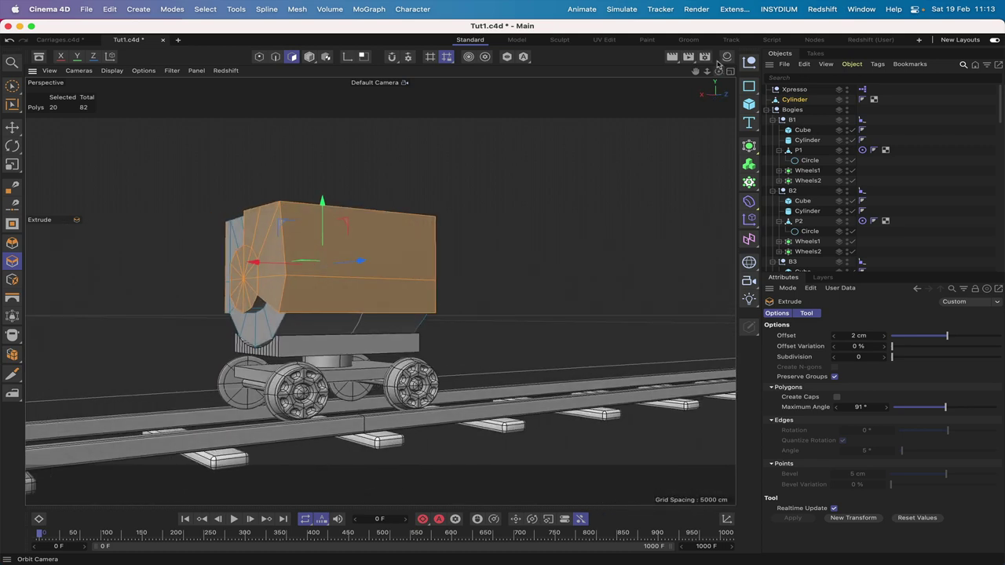
{"action": "key", "text": "super+z"}
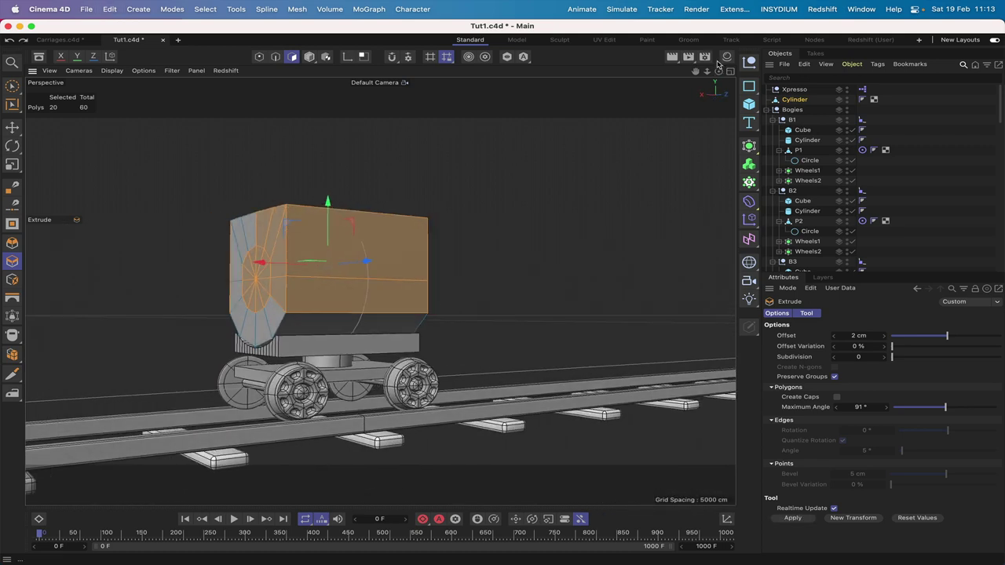
- Enable Visible Only for Live Selection and reselect only the two vertical polygons on each long side of the carriage
{"action": "left_click_drag", "start_coordinate": [719, 71], "coordinate": [721, 75]}
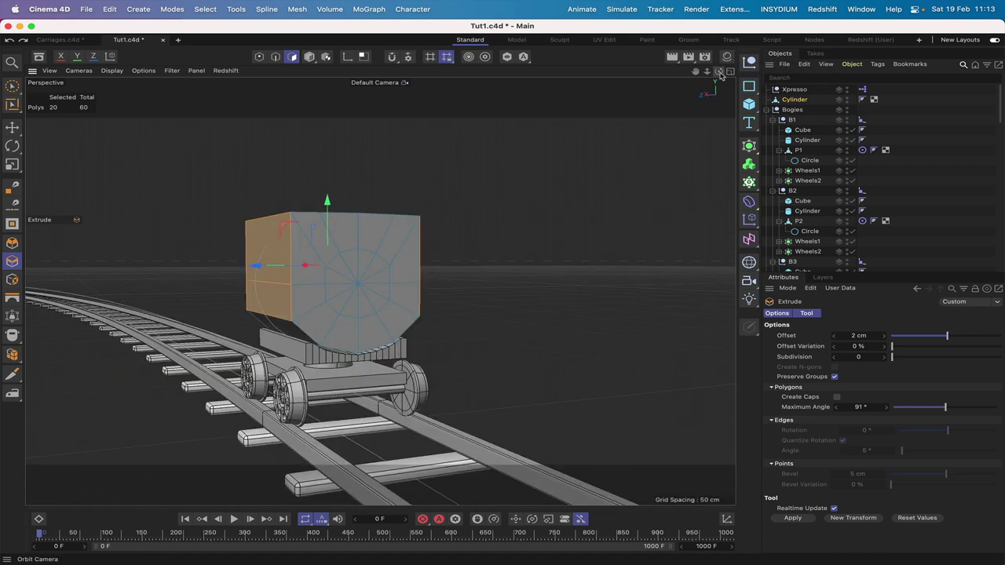
{"action": "left_click", "coordinate": [12, 85]}
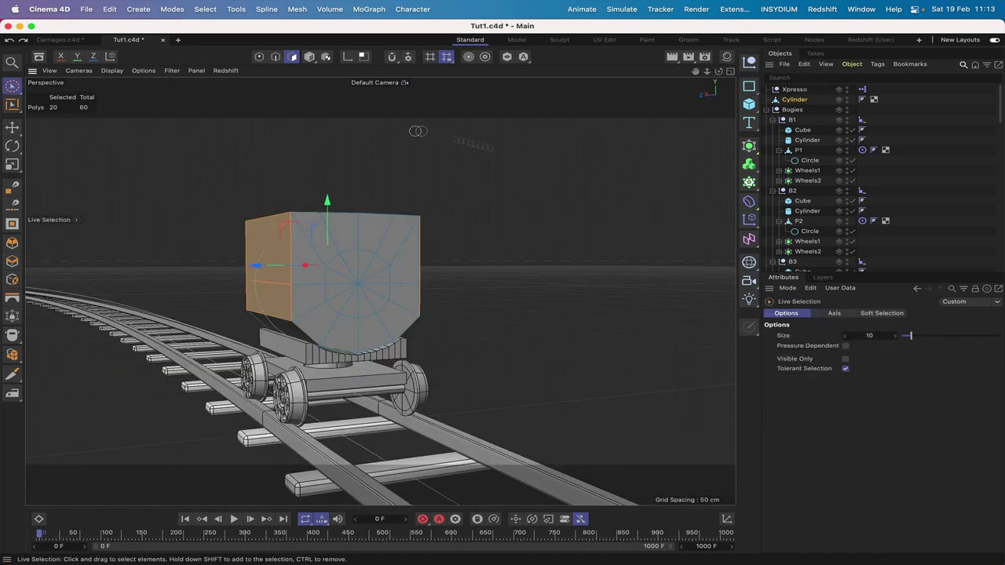
{"action": "left_click", "coordinate": [846, 368]}
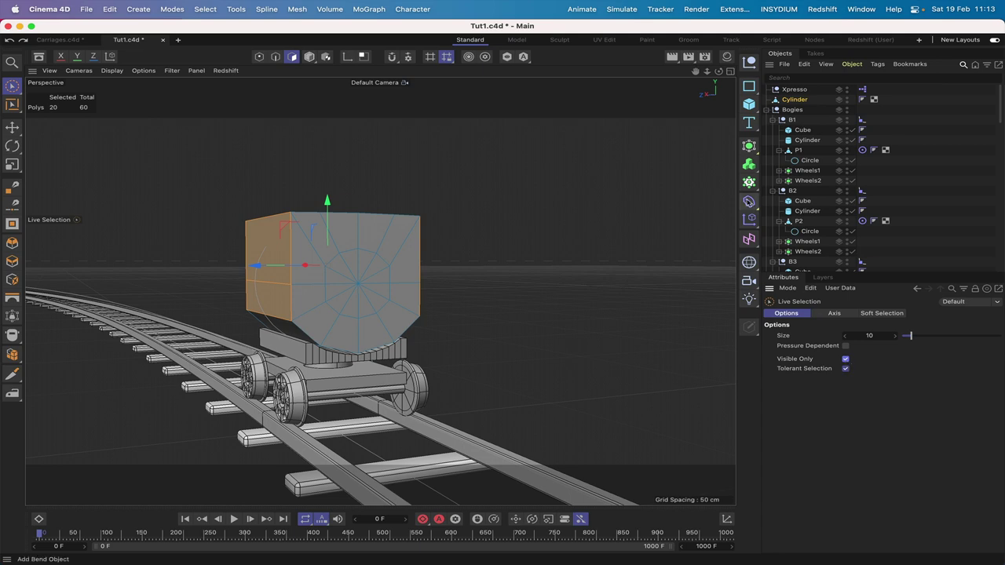
{"action": "left_click_drag", "start_coordinate": [719, 74], "coordinate": [691, 75]}
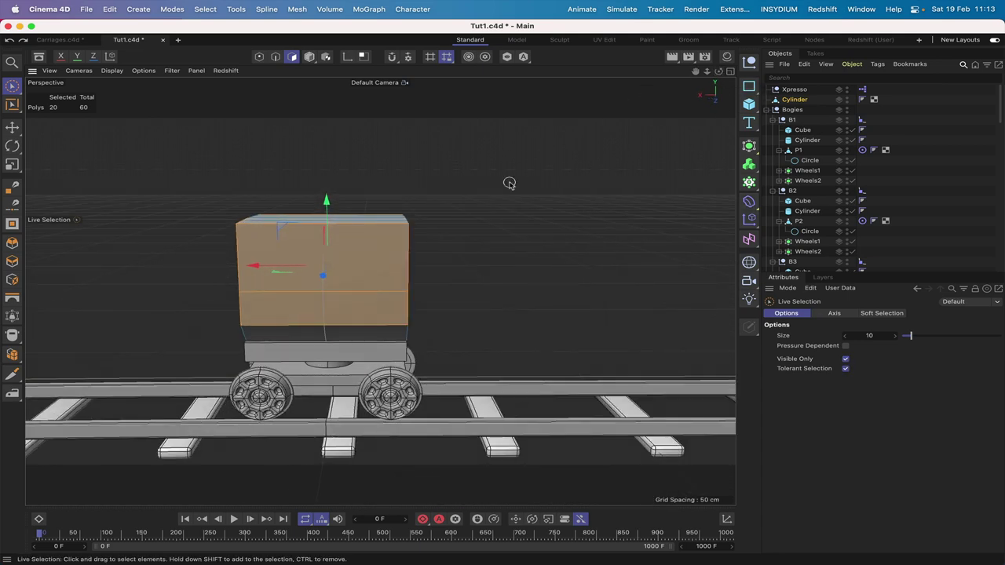
{"action": "left_click_drag", "start_coordinate": [330, 274], "coordinate": [323, 291]}
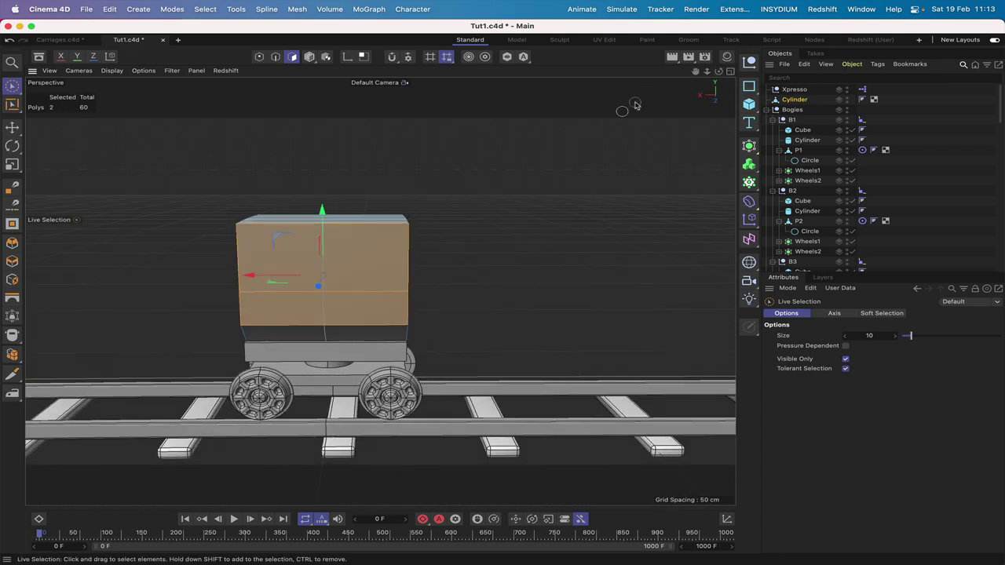
{"action": "left_click_drag", "start_coordinate": [719, 71], "coordinate": [660, 62]}
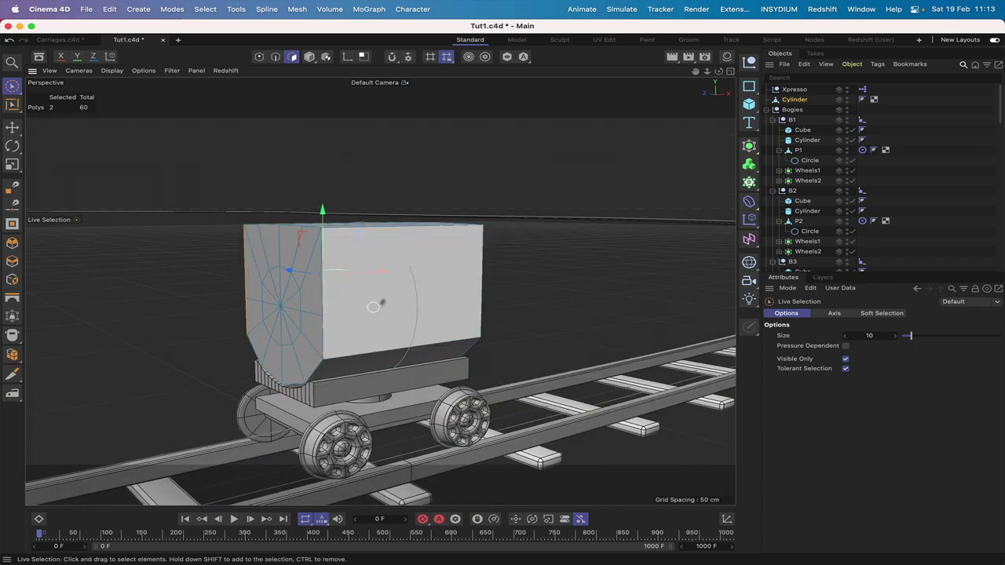
{"action": "left_click", "coordinate": [393, 281], "text": "shift"}
{"action": "left_click", "coordinate": [394, 311], "text": "shift"}
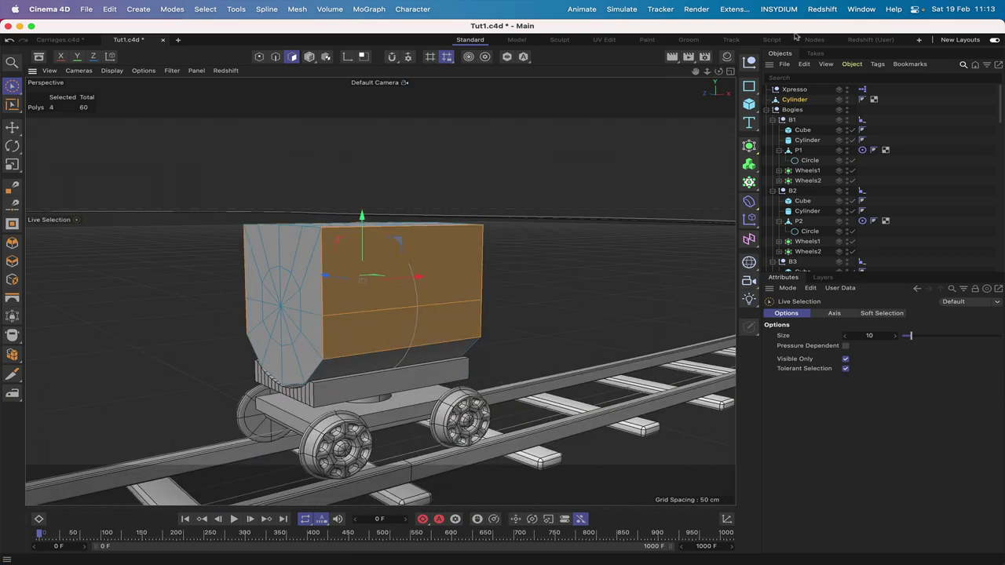
- Extrude the four selected side polygons outward with an offset of 2 cm
{"action": "left_click_drag", "start_coordinate": [718, 71], "coordinate": [675, 94]}
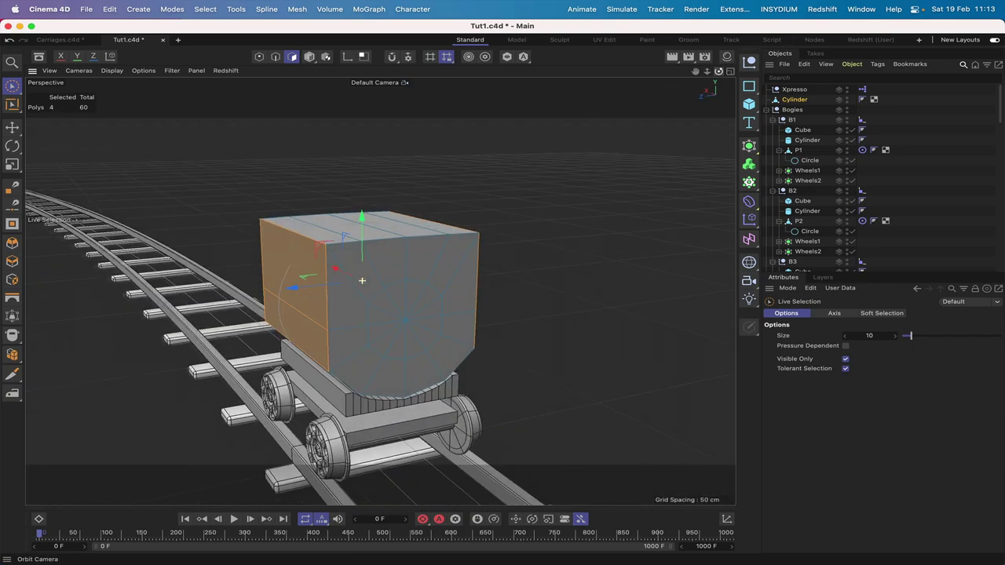
{"action": "key", "text": "d"}
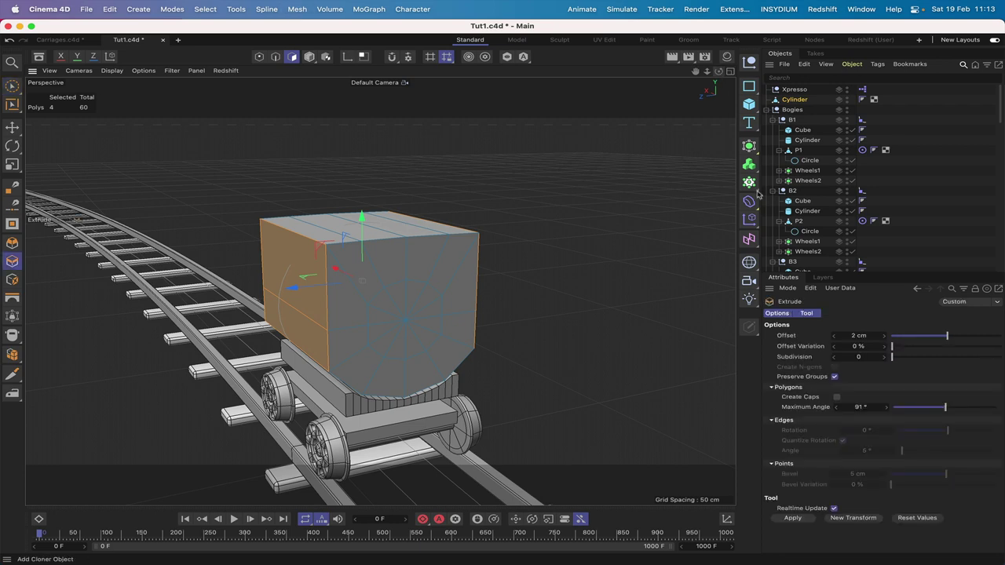
{"action": "left_click", "coordinate": [799, 520]}
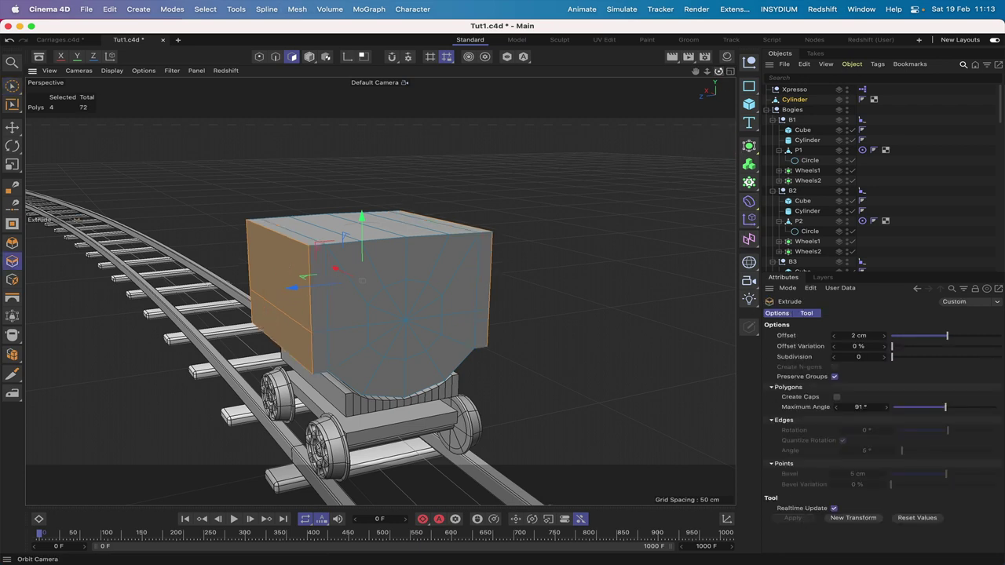
{"action": "left_click_drag", "start_coordinate": [719, 71], "coordinate": [695, 74]}
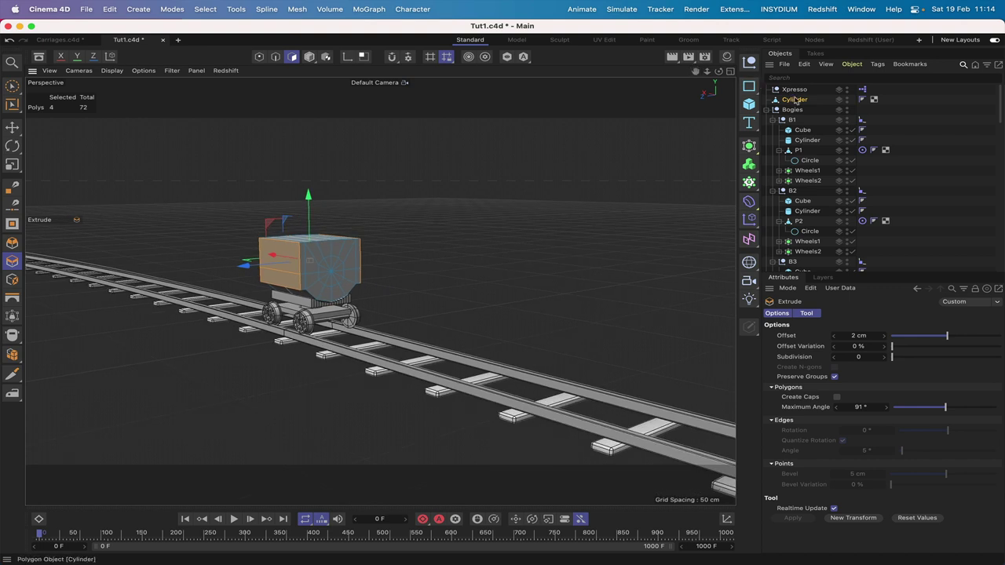
- Duplicate the carriage Cylinder as a child of P2's Circle and set the copy's X and Z positions to 0 cm
{"action": "left_click_drag", "start_coordinate": [794, 98], "coordinate": [799, 106], "text": "ctrl"}
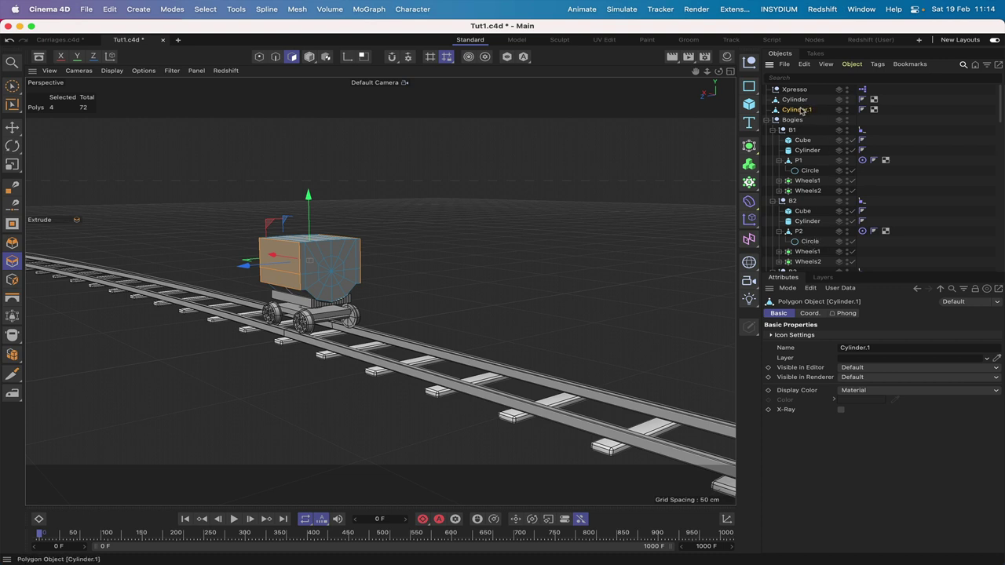
{"action": "left_click_drag", "start_coordinate": [805, 125], "coordinate": [822, 242]}
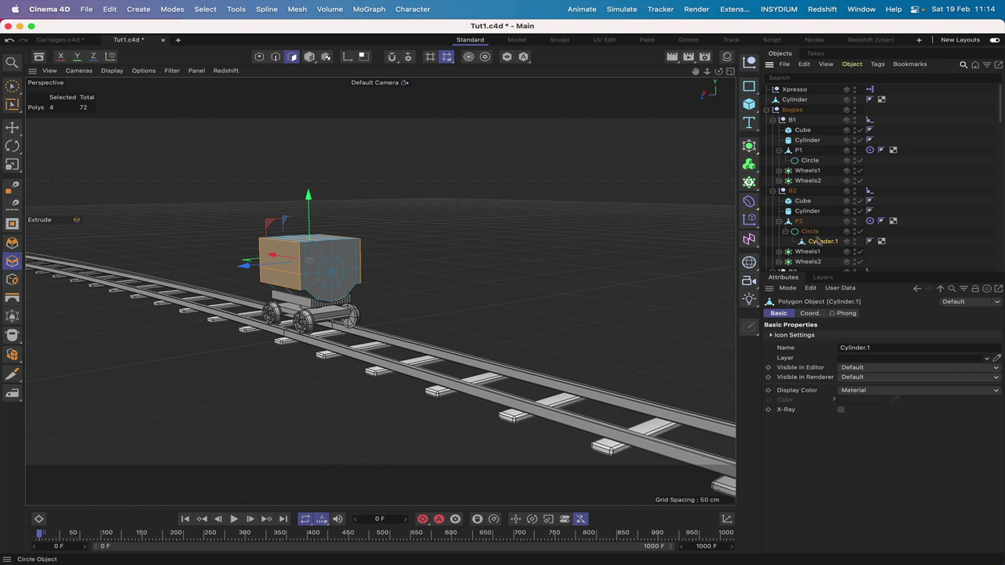
{"action": "left_click", "coordinate": [811, 313]}
{"action": "left_click", "coordinate": [825, 336]}
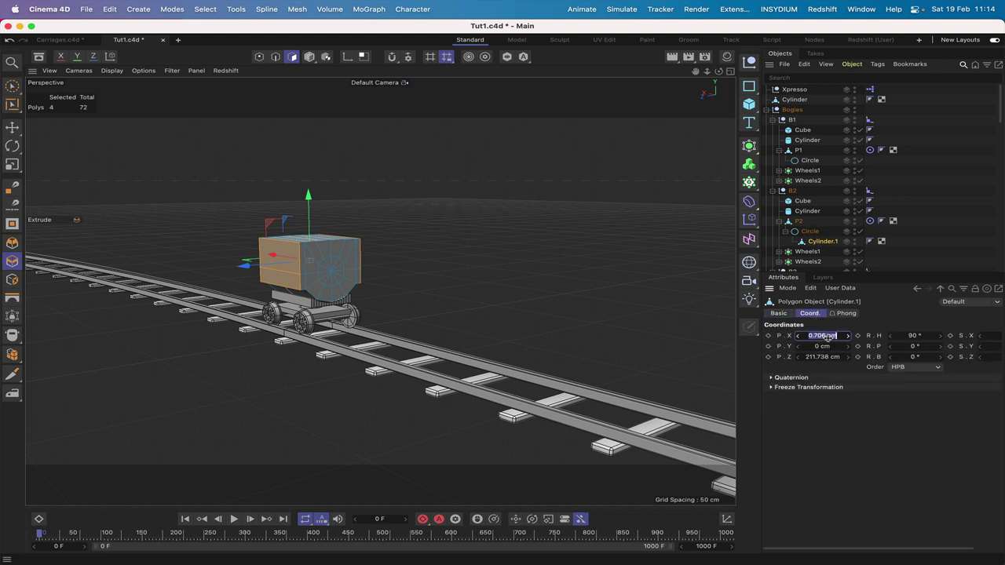
{"action": "type", "text": "0"}
{"action": "key", "text": "Return"}
{"action": "left_click", "coordinate": [817, 357]}
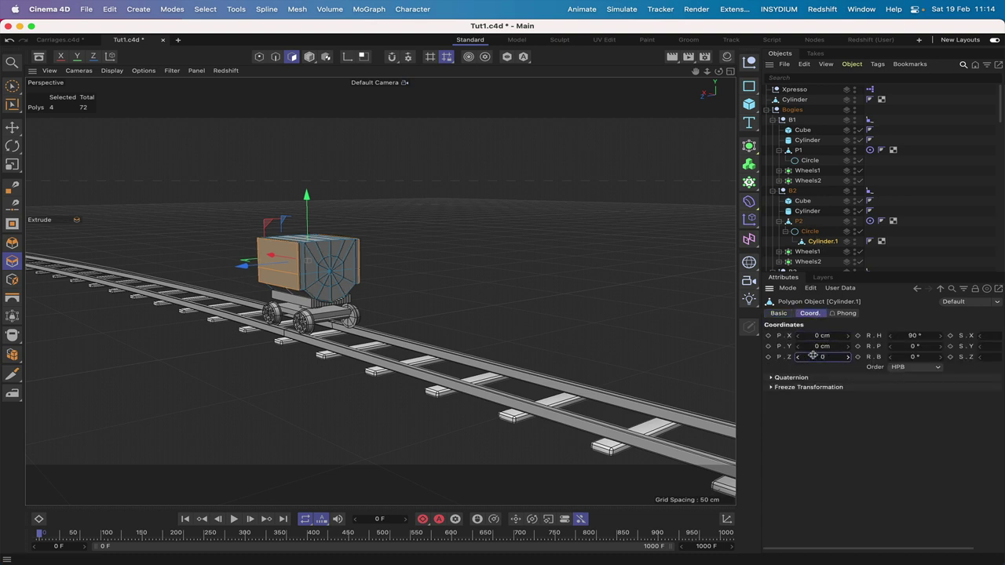
{"action": "type", "text": "0"}
{"action": "key", "text": "Return"}
- Move the carriage copy out of P2's hierarchy to directly below the original Cylinder and select both carriage objects
{"action": "left_click_drag", "start_coordinate": [695, 71], "coordinate": [684, 75]}
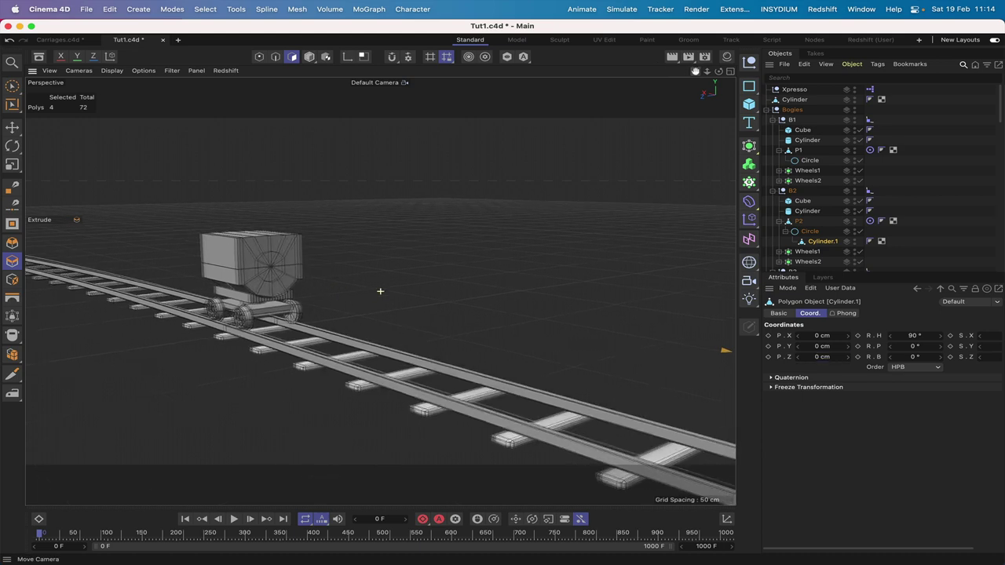
{"action": "right_click_drag", "start_coordinate": [695, 71], "coordinate": [659, 74]}
{"action": "left_click_drag", "start_coordinate": [695, 71], "coordinate": [601, 74]}
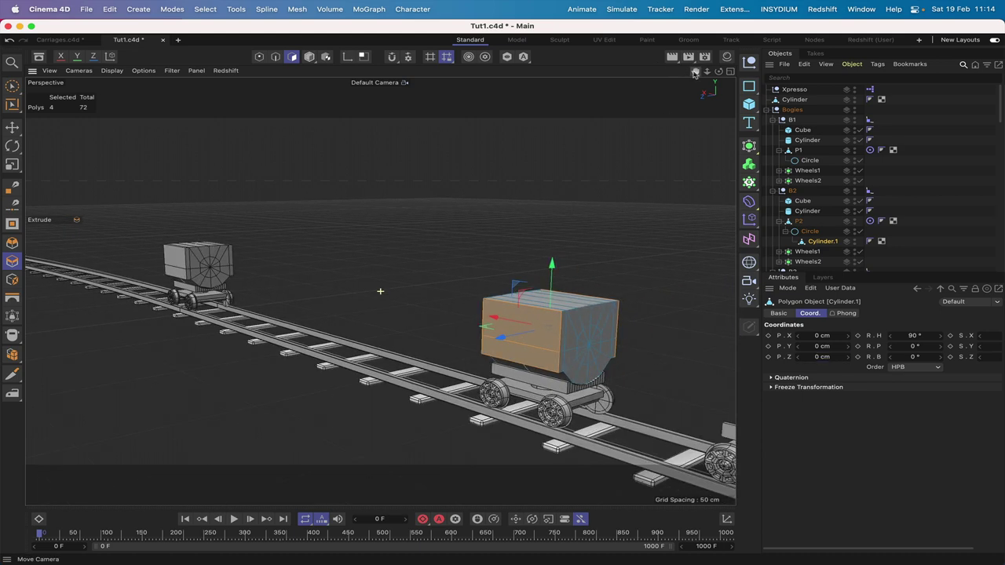
{"action": "left_click_drag", "start_coordinate": [719, 71], "coordinate": [737, 74]}
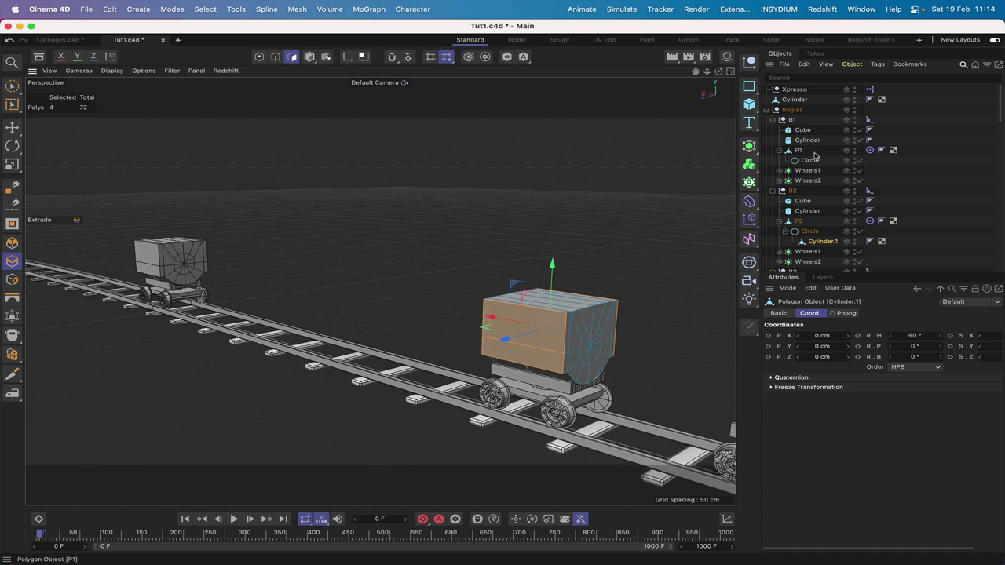
{"action": "left_click_drag", "start_coordinate": [822, 241], "coordinate": [803, 106]}
{"action": "left_click", "coordinate": [796, 99], "text": "shift"}
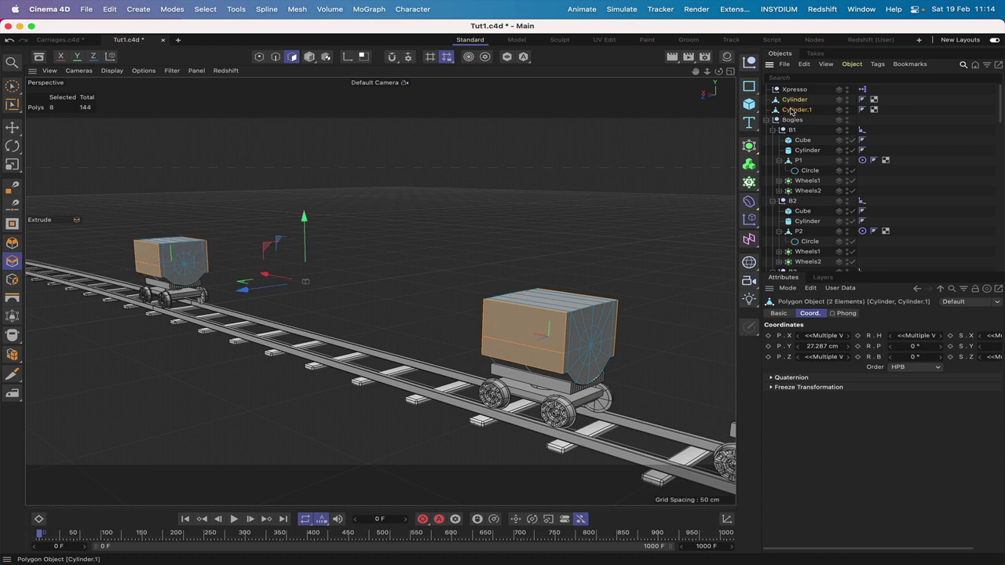
- Merge the two carriage objects with Connect Objects + Delete and select the facing end polygons of both carriage sections
{"action": "left_click", "coordinate": [750, 329]}
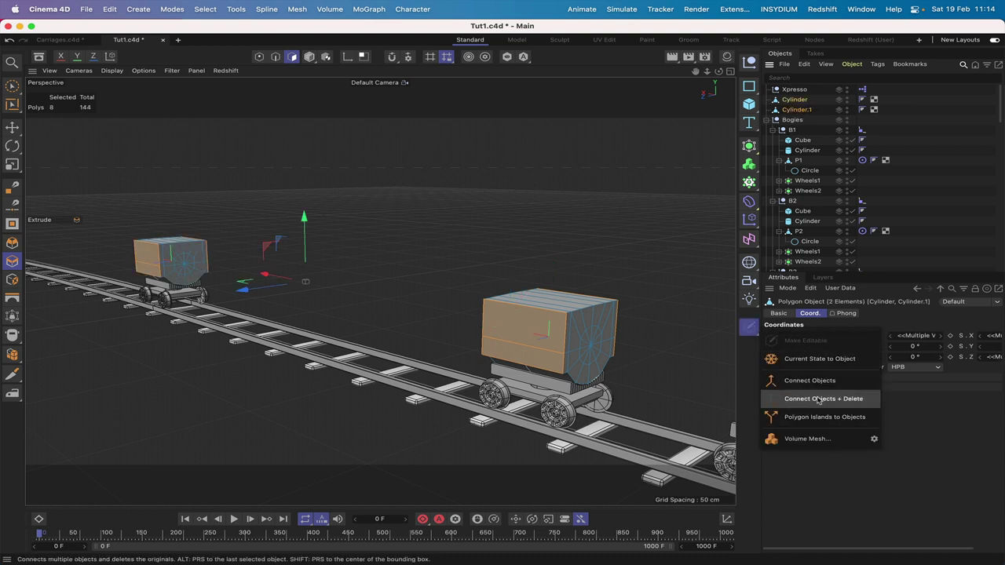
{"action": "left_click", "coordinate": [819, 399]}
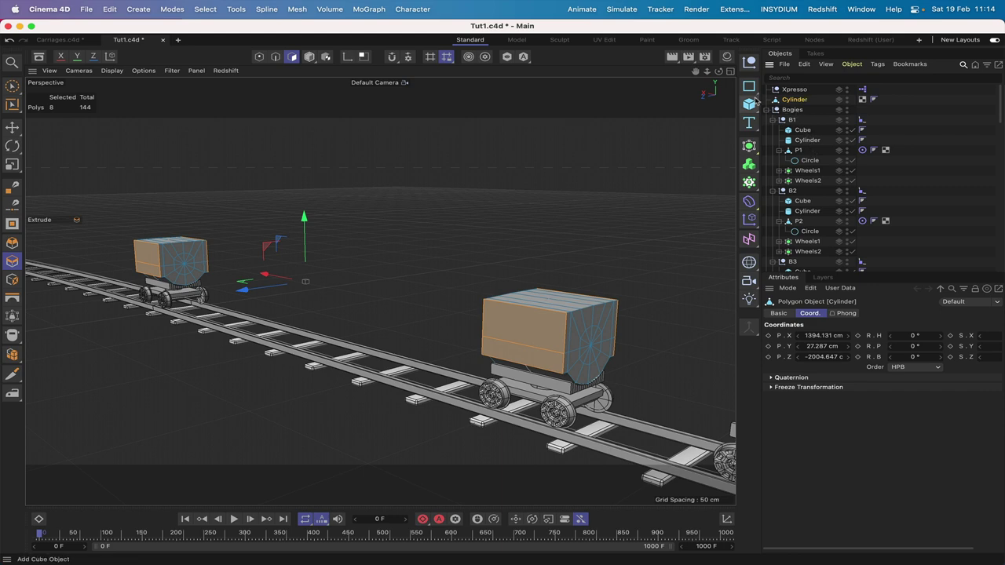
{"action": "left_click_drag", "start_coordinate": [719, 72], "coordinate": [739, 71]}
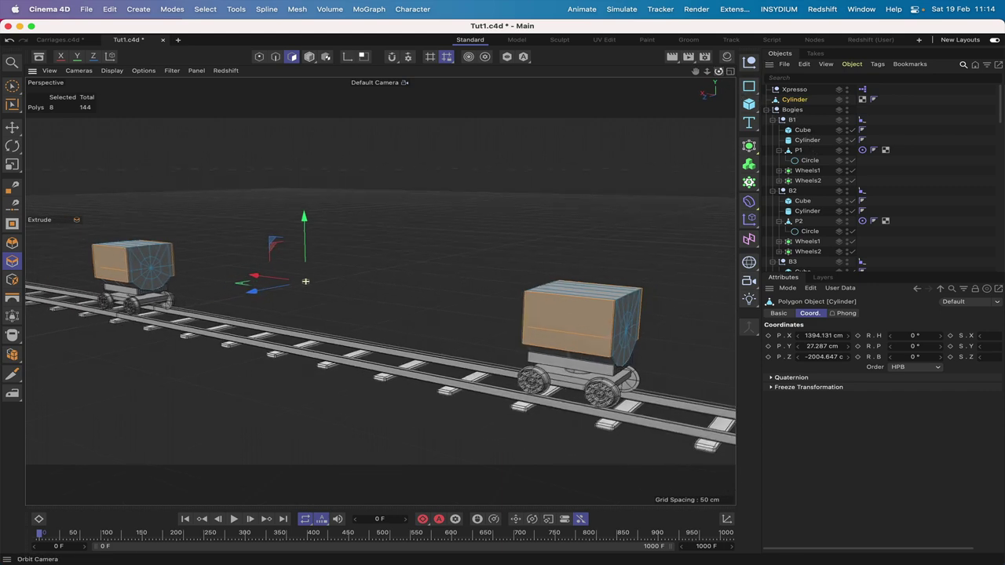
{"action": "mouse_move", "coordinate": [676, 75]}
{"action": "left_mouse_down"}
{"action": "mouse_move", "coordinate": [660, 77]}
{"action": "mouse_move", "coordinate": [718, 67]}
{"action": "mouse_move", "coordinate": [717, 57]}
{"action": "left_mouse_up"}
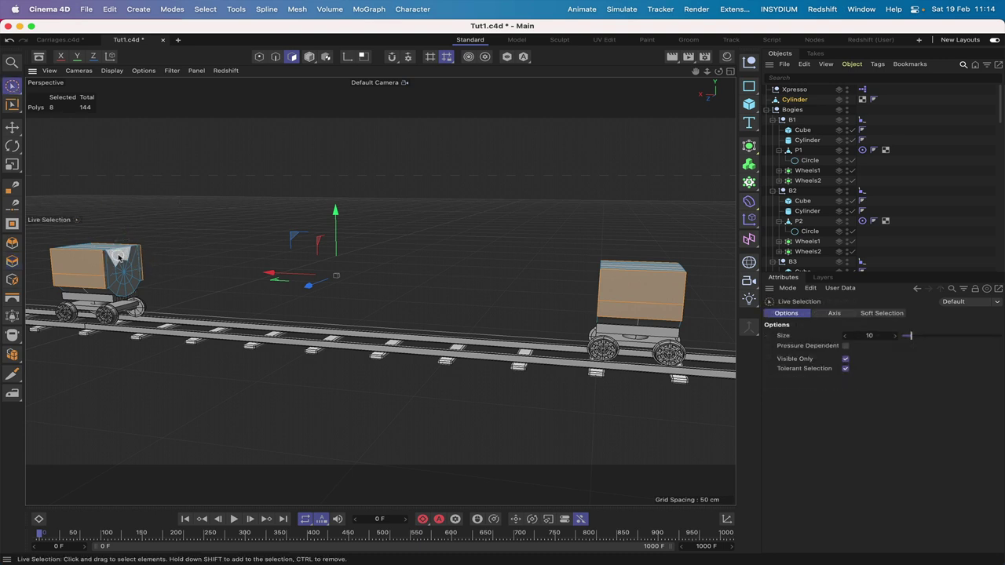
{"action": "mouse_move", "coordinate": [119, 261]}
{"action": "left_mouse_down"}
{"action": "mouse_move", "coordinate": [135, 259]}
{"action": "mouse_move", "coordinate": [115, 284]}
{"action": "mouse_move", "coordinate": [128, 272]}
{"action": "left_mouse_up"}
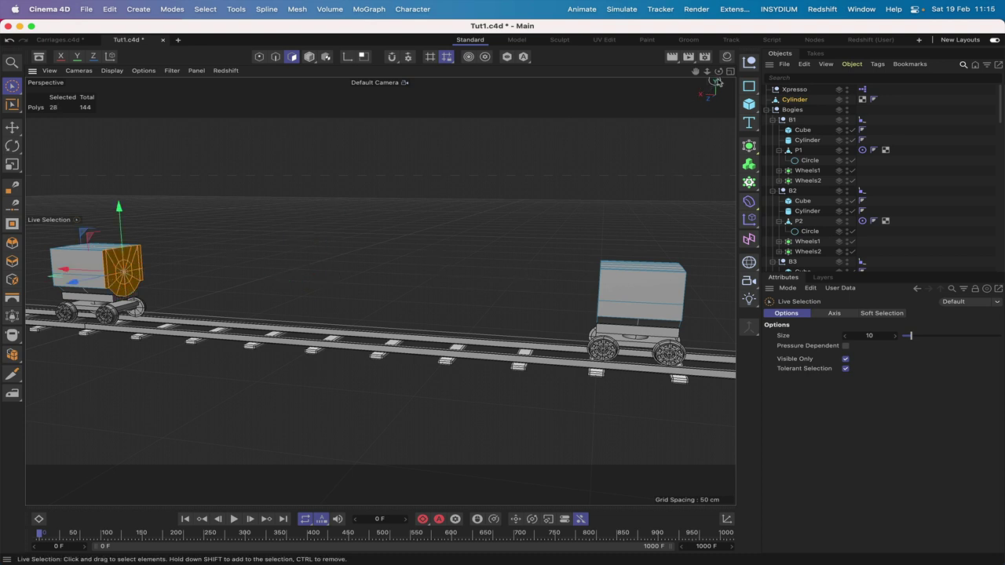
{"action": "left_click_drag", "start_coordinate": [718, 77], "coordinate": [559, 262]}
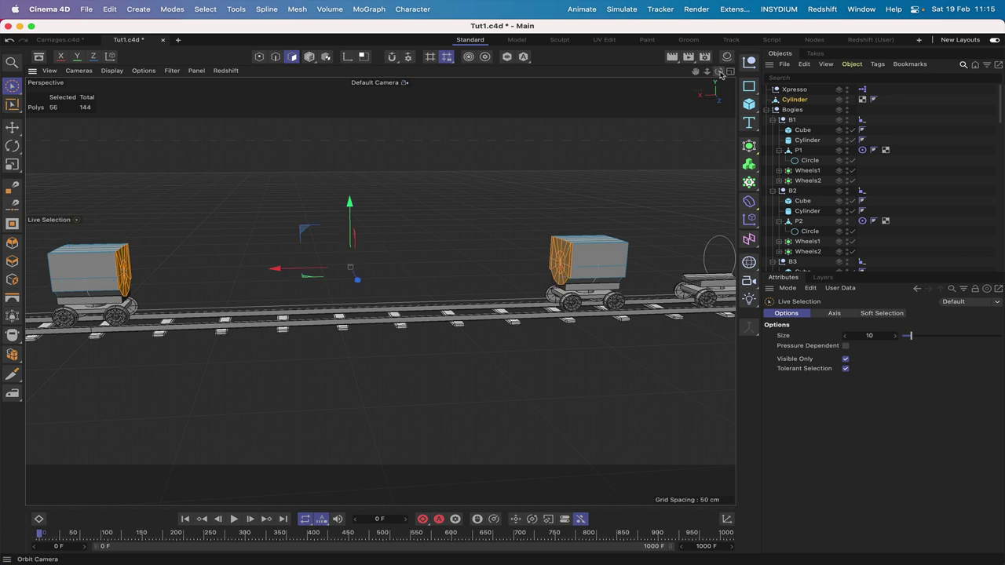
- Try to bridge the selected facing ends from the upper edge of one carriage section, and undo the bridge
{"action": "key", "text": "m"}
{"action": "key", "text": "b"}
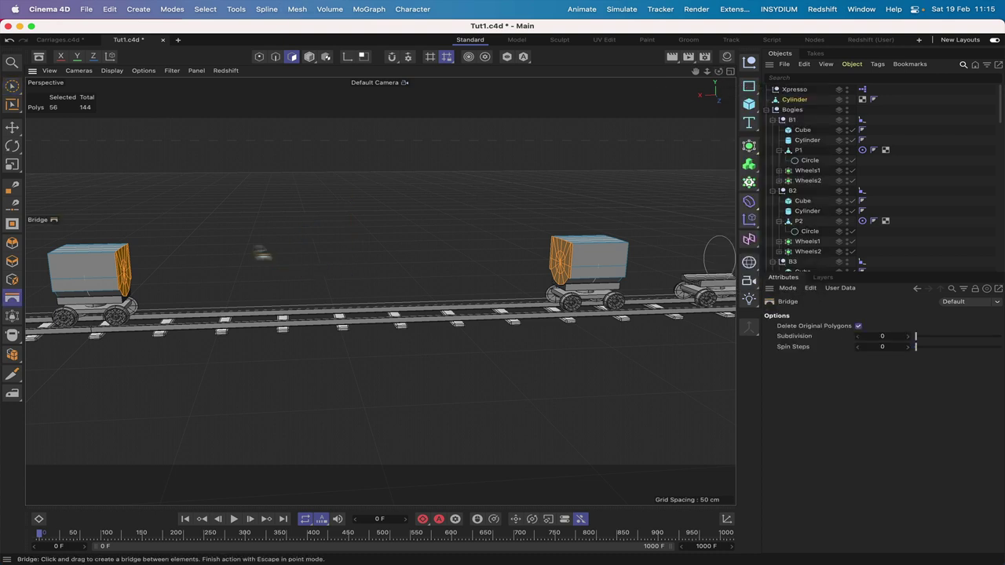
{"action": "left_click_drag", "start_coordinate": [130, 248], "coordinate": [430, 240]}
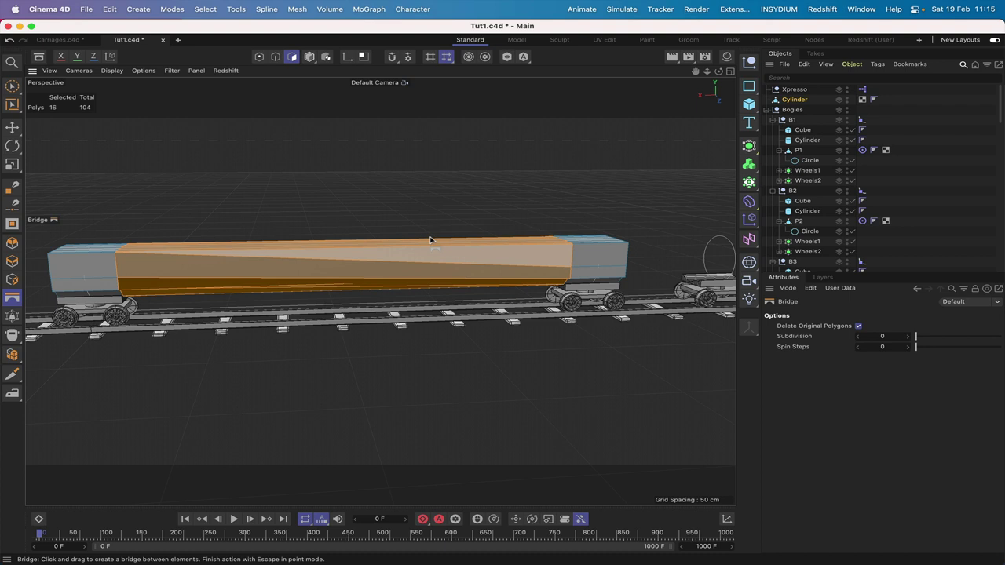
{"action": "key", "text": "super+z"}
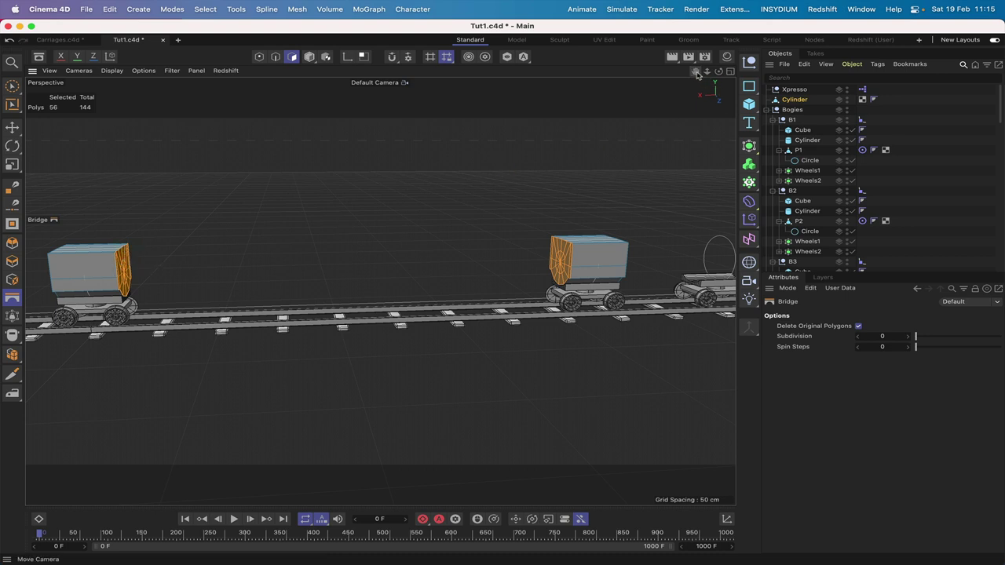
- Bridge the facing end polygons between matching corners of the two carriage sections, inspect the joined body, and undo the bridge
{"action": "left_click_drag", "start_coordinate": [695, 70], "coordinate": [380, 291]}
{"action": "right_click_drag", "start_coordinate": [380, 291], "coordinate": [424, 291]}
{"action": "left_click_drag", "start_coordinate": [695, 71], "coordinate": [389, 293]}
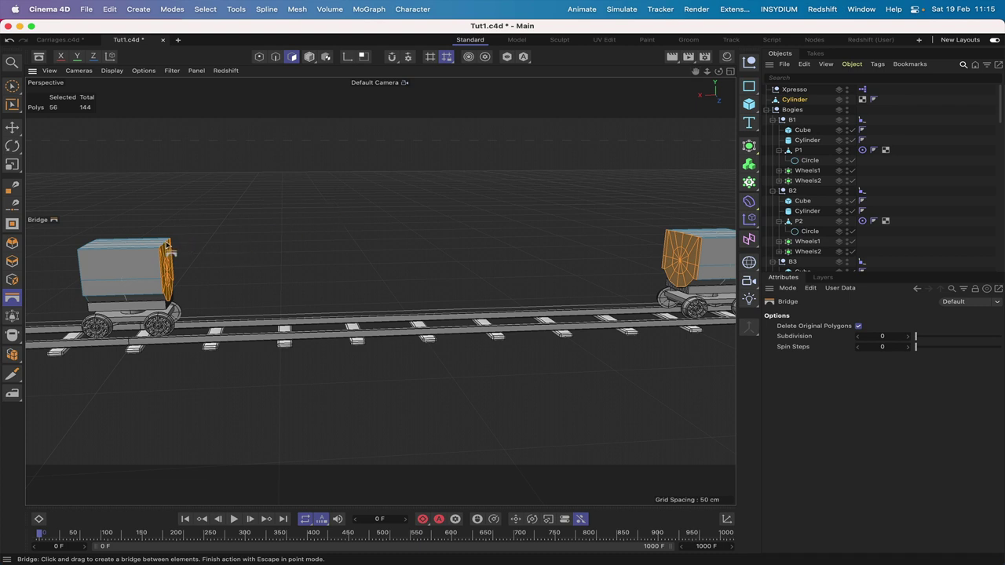
{"action": "left_click_drag", "start_coordinate": [312, 247], "coordinate": [686, 238]}
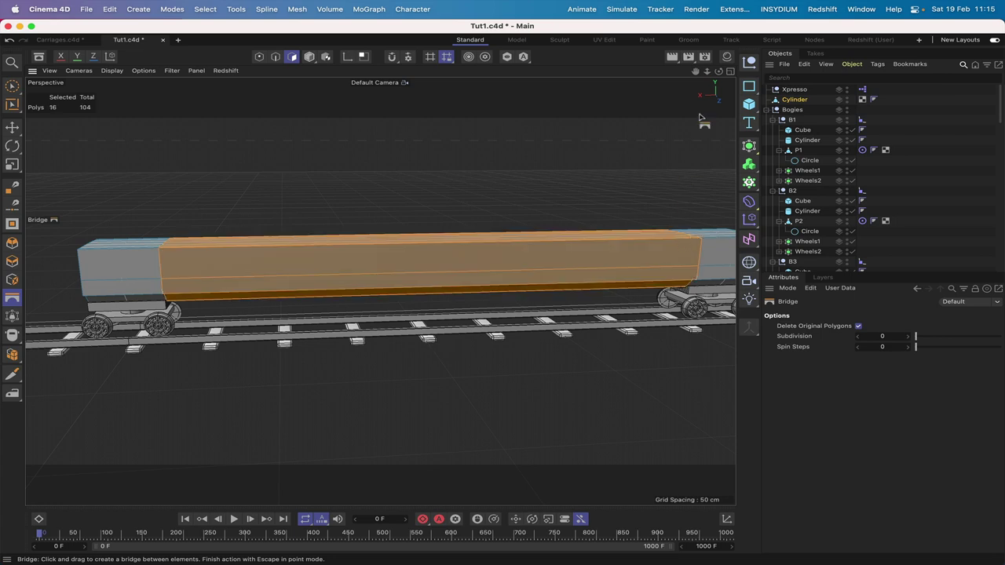
{"action": "left_click_drag", "start_coordinate": [718, 72], "coordinate": [735, 78]}
{"action": "left_click_drag", "start_coordinate": [435, 266], "coordinate": [435, 265], "text": "alt"}
{"action": "left_click_drag", "start_coordinate": [696, 79], "coordinate": [693, 75]}
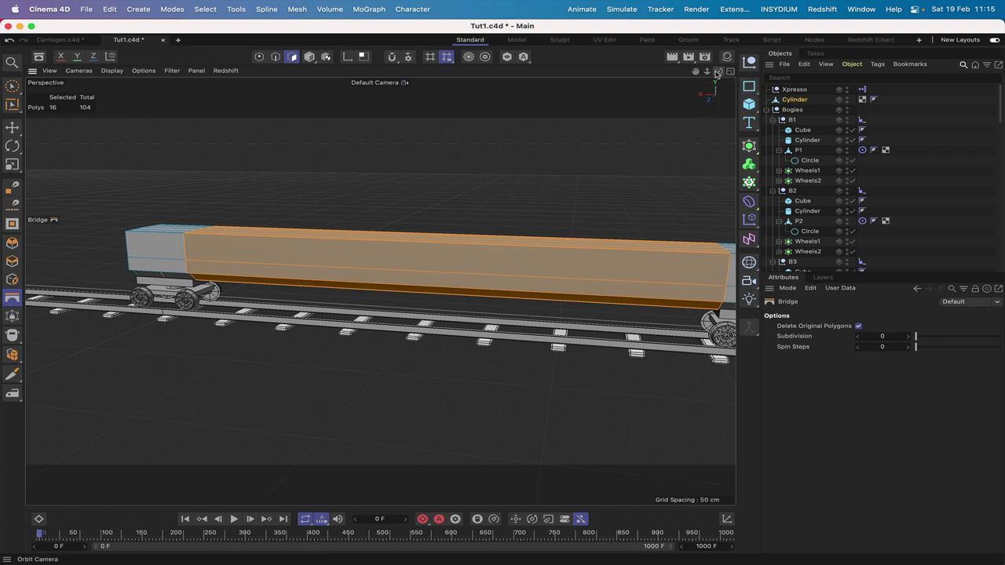
{"action": "left_click_drag", "start_coordinate": [695, 71], "coordinate": [599, 36]}
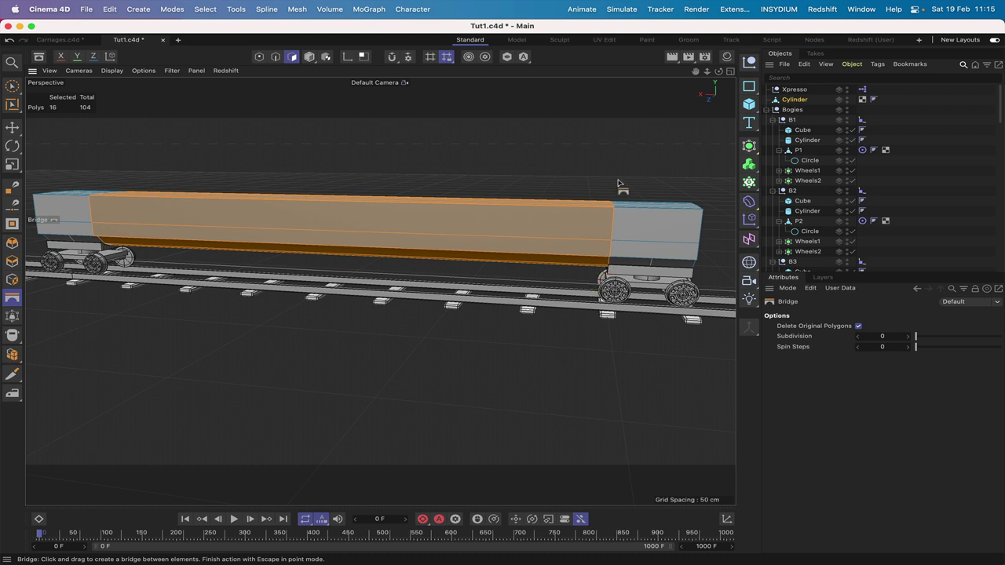
{"action": "key", "text": "super+z"}
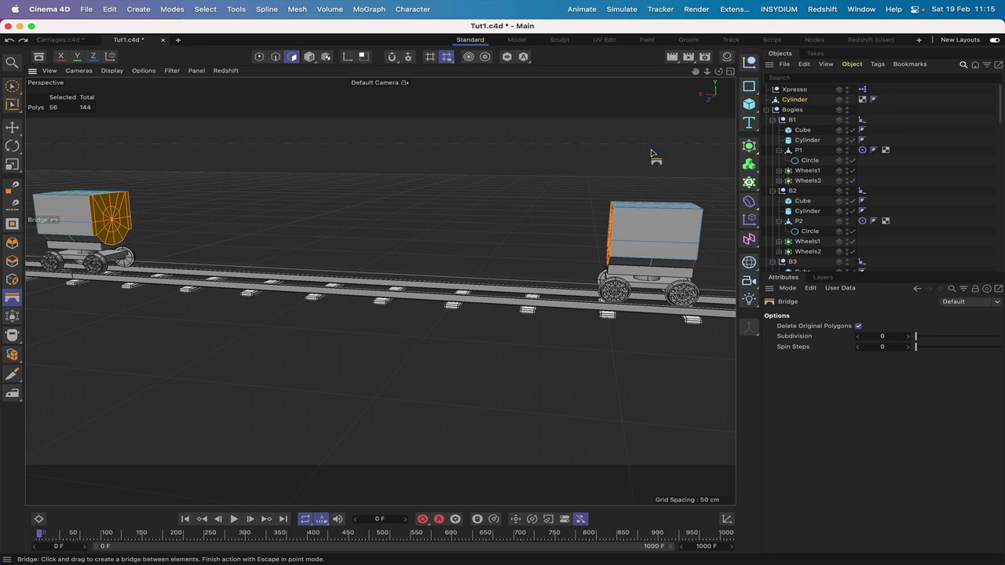
- Extrude the selected facing end polygons of both carriage sections with an offset of 2 cm
{"action": "key", "text": "d"}
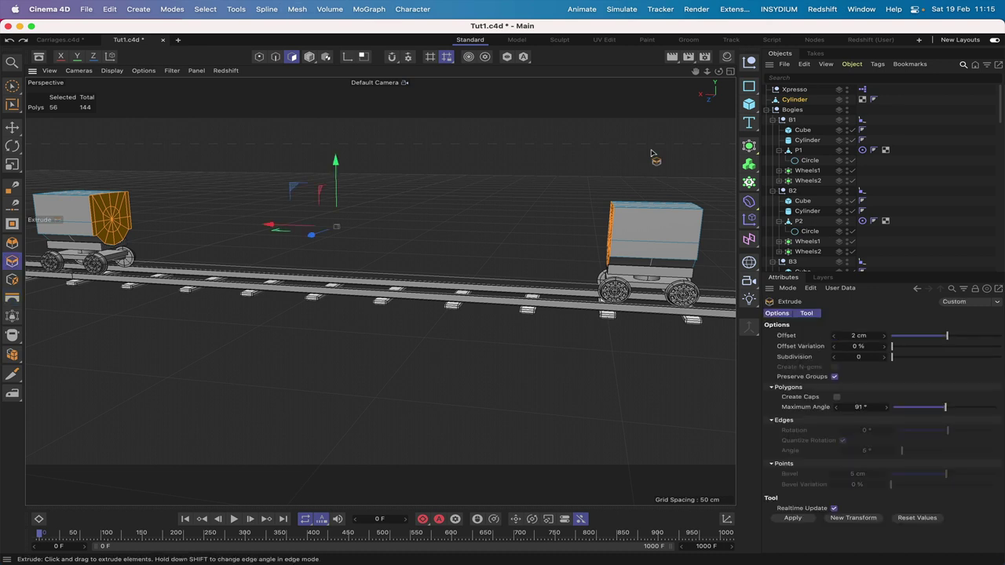
{"action": "left_click", "coordinate": [834, 337]}
{"action": "double_click", "coordinate": [856, 336]}
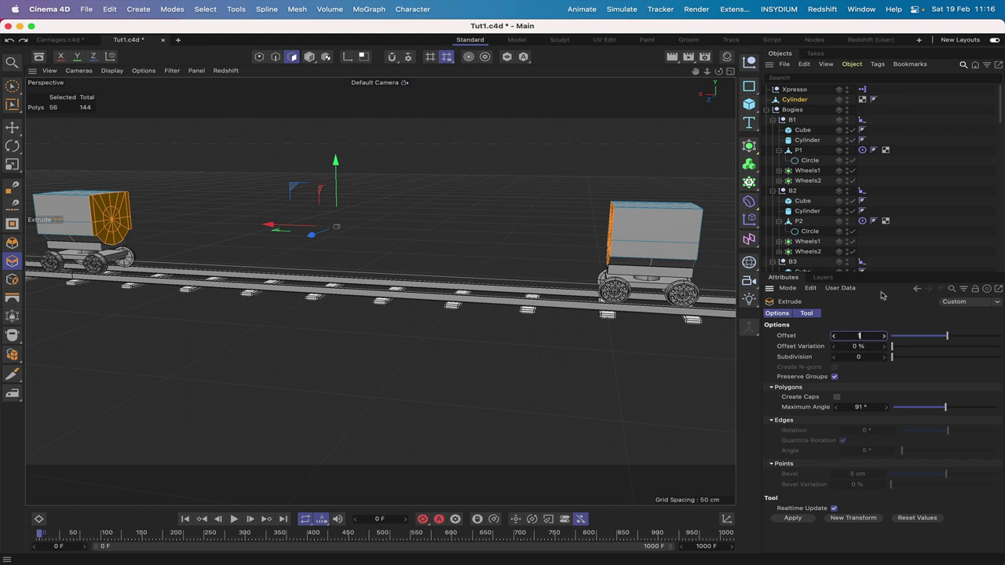
{"action": "key", "text": "Return"}
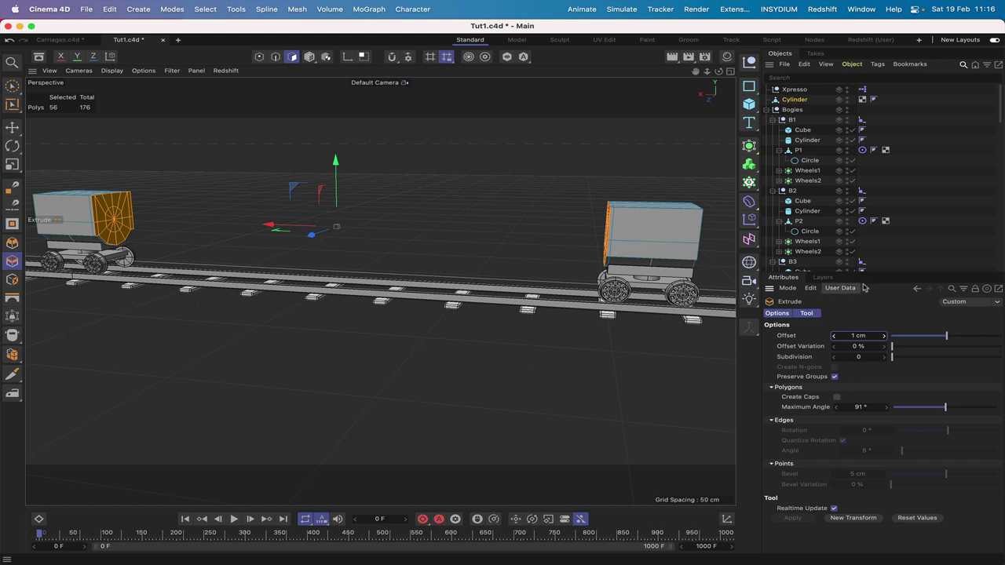
{"action": "middle_click_drag", "start_coordinate": [676, 253], "coordinate": [664, 254], "text": "alt"}
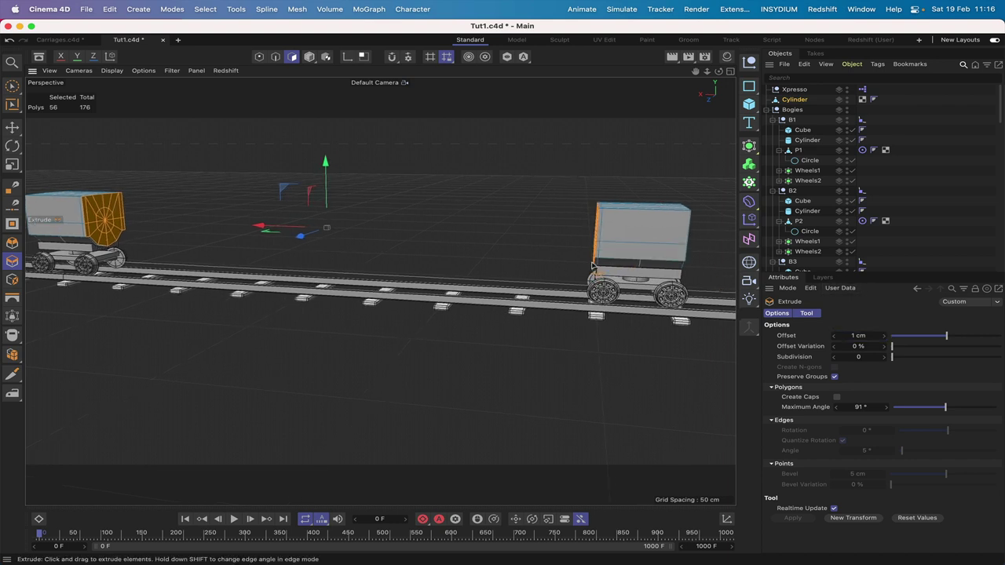
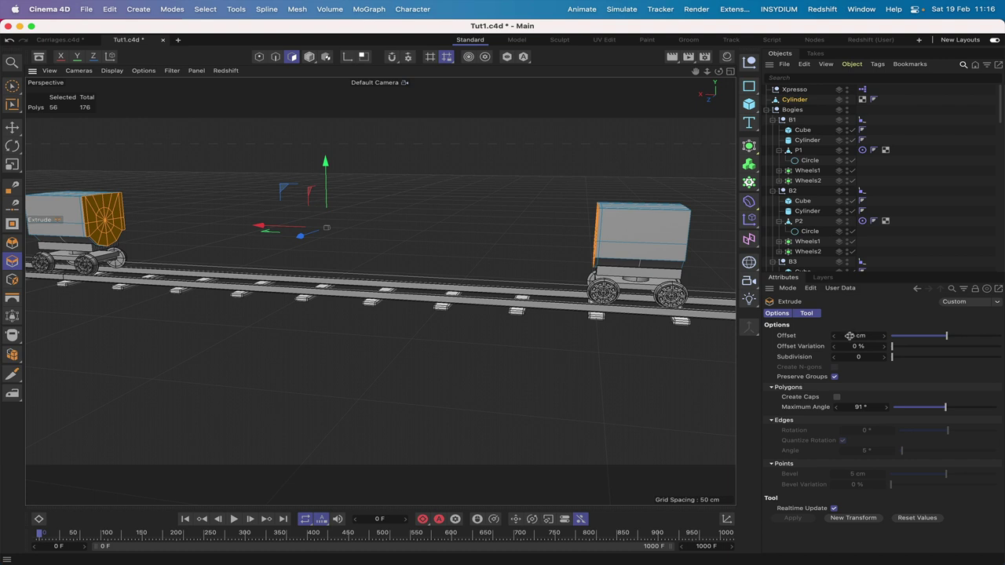
{"action": "left_click", "coordinate": [850, 335]}
{"action": "type", "text": "2"}
{"action": "key", "text": "Return"}
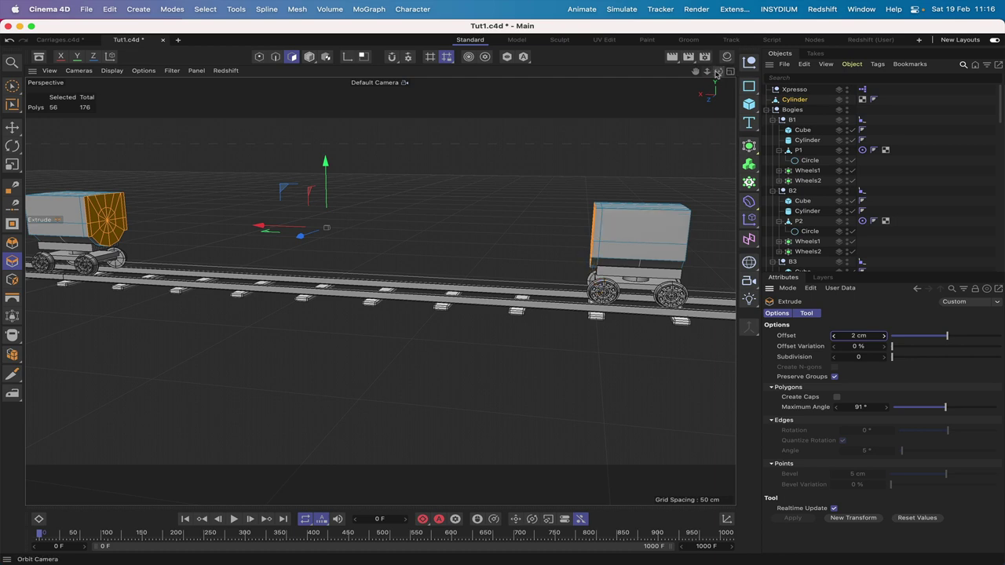
- Select all outer end polygons of the carriage section on bogie B2 and extrude them by 2 cm
{"action": "left_click_drag", "start_coordinate": [696, 73], "coordinate": [628, 72]}
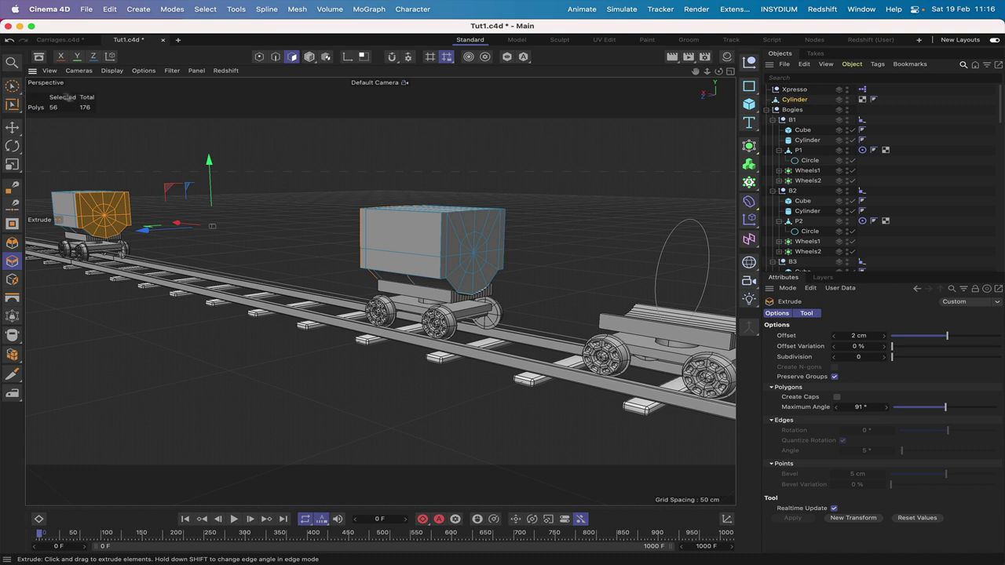
{"action": "left_click", "coordinate": [12, 86]}
{"action": "left_click", "coordinate": [492, 239]}
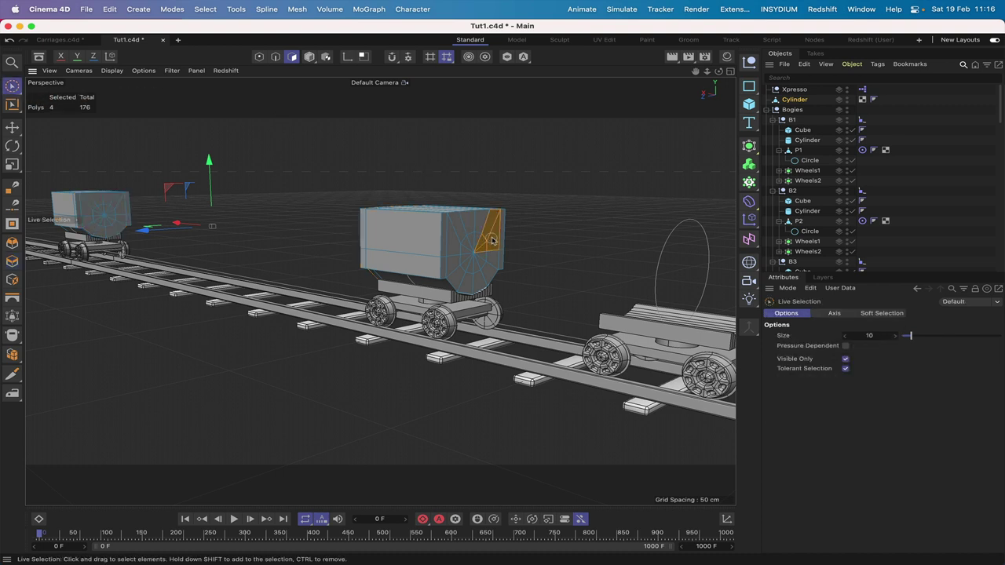
{"action": "mouse_move", "coordinate": [495, 233]}
{"action": "left_mouse_down"}
{"action": "mouse_move", "coordinate": [460, 227]}
{"action": "mouse_move", "coordinate": [446, 240]}
{"action": "mouse_move", "coordinate": [469, 259]}
{"action": "mouse_move", "coordinate": [449, 271]}
{"action": "mouse_move", "coordinate": [481, 284]}
{"action": "mouse_move", "coordinate": [495, 250]}
{"action": "left_mouse_up"}
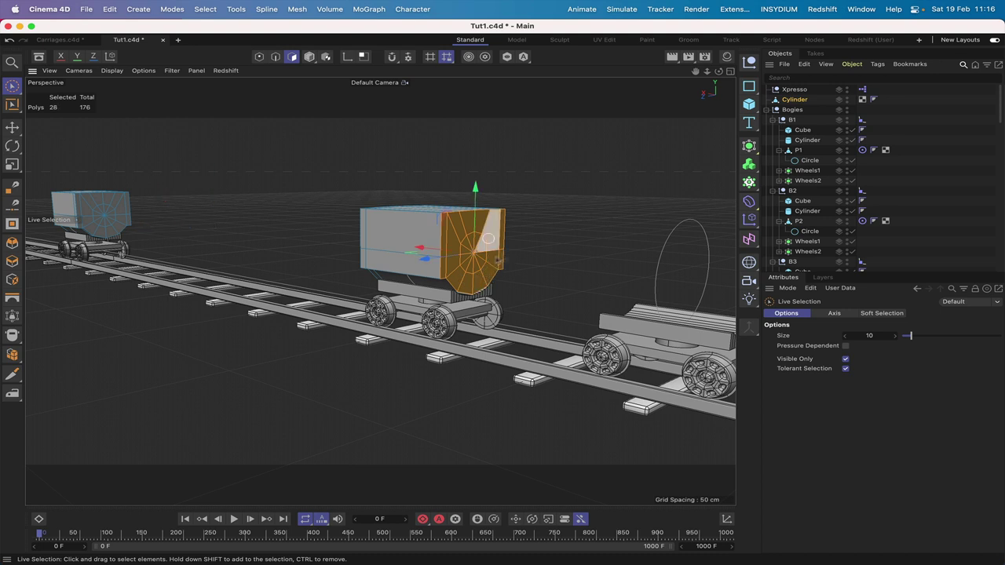
{"action": "key", "text": "d"}
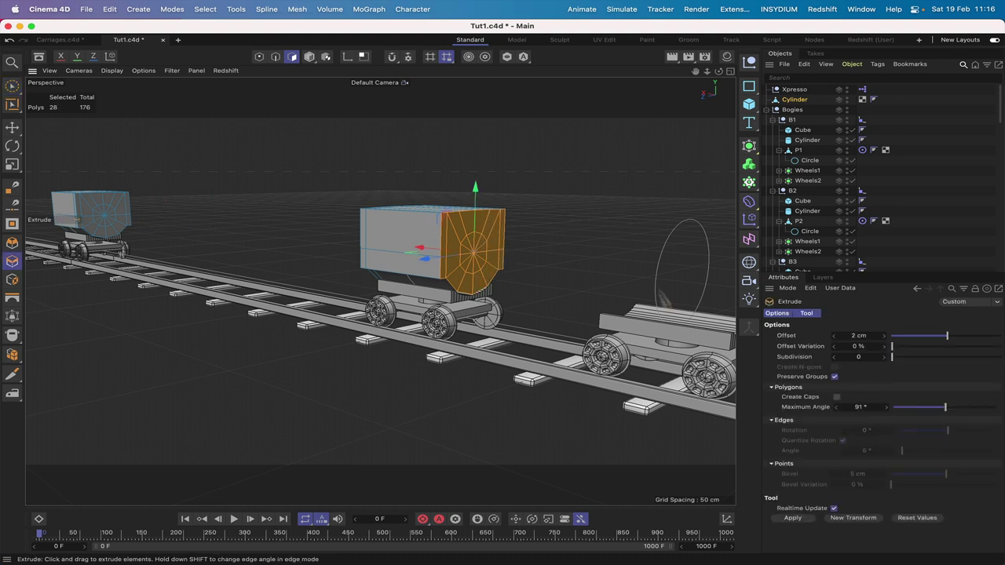
{"action": "left_click", "coordinate": [792, 519]}
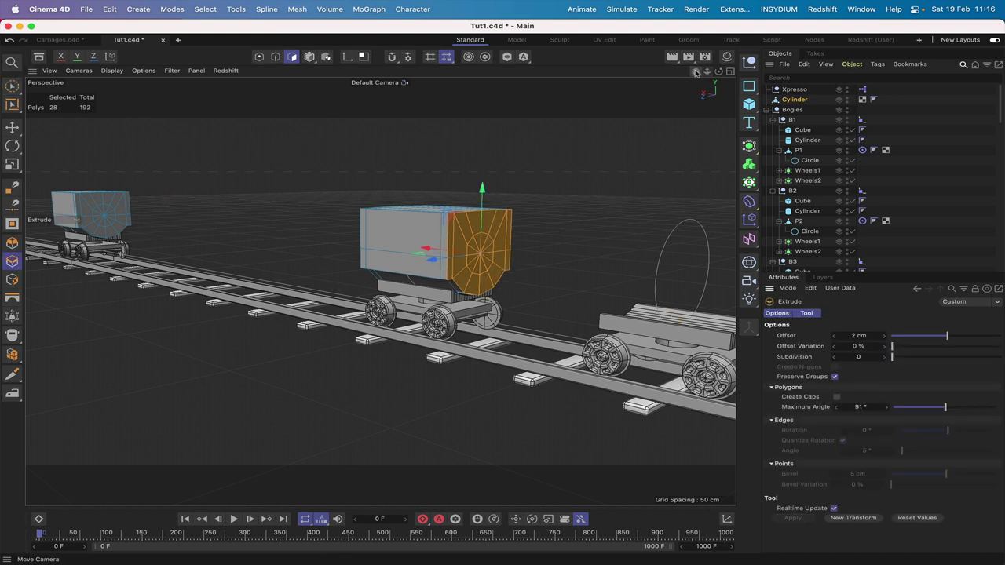
- Select all outer end polygons of the carriage section on bogie B1 and extrude them by 2 cm
{"action": "mouse_move", "coordinate": [695, 72]}
{"action": "left_mouse_down"}
{"action": "mouse_move", "coordinate": [719, 71]}
{"action": "mouse_move", "coordinate": [696, 75]}
{"action": "left_mouse_up"}
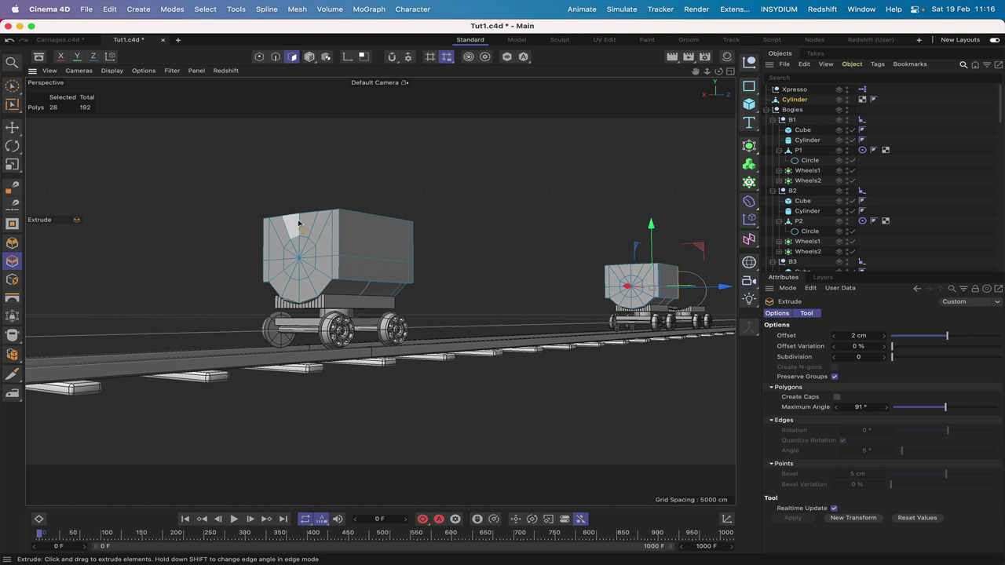
{"action": "left_click", "coordinate": [12, 85]}
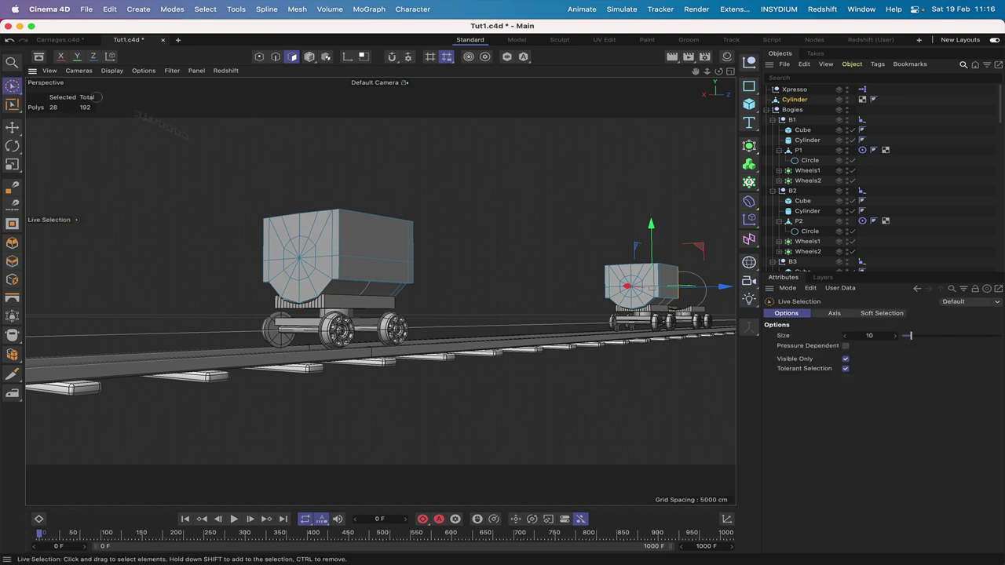
{"action": "mouse_move", "coordinate": [297, 234]}
{"action": "left_mouse_down"}
{"action": "mouse_move", "coordinate": [318, 235]}
{"action": "mouse_move", "coordinate": [274, 234]}
{"action": "mouse_move", "coordinate": [273, 275]}
{"action": "mouse_move", "coordinate": [292, 293]}
{"action": "mouse_move", "coordinate": [330, 217]}
{"action": "left_mouse_up"}
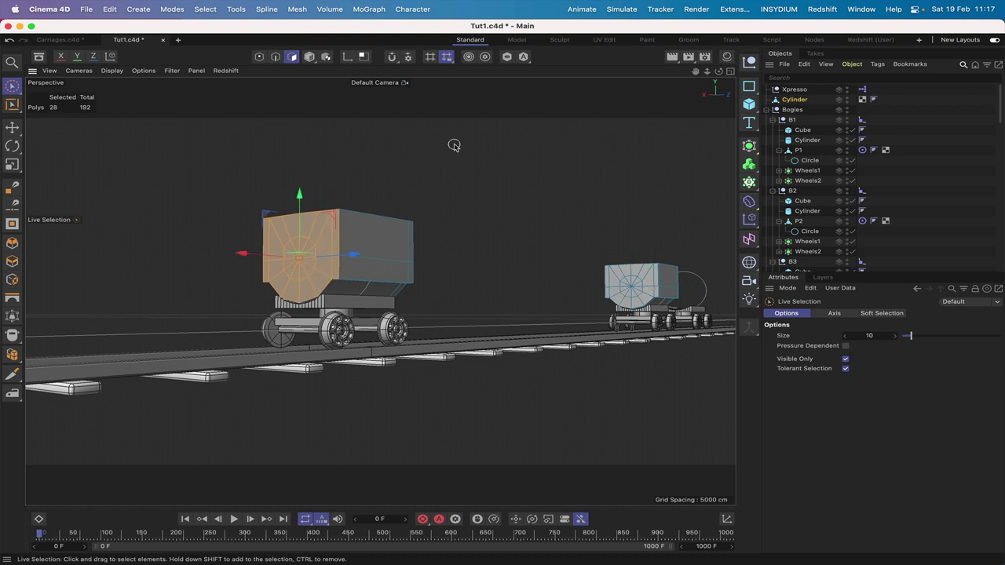
{"action": "key", "text": "d"}
{"action": "left_click", "coordinate": [795, 517]}
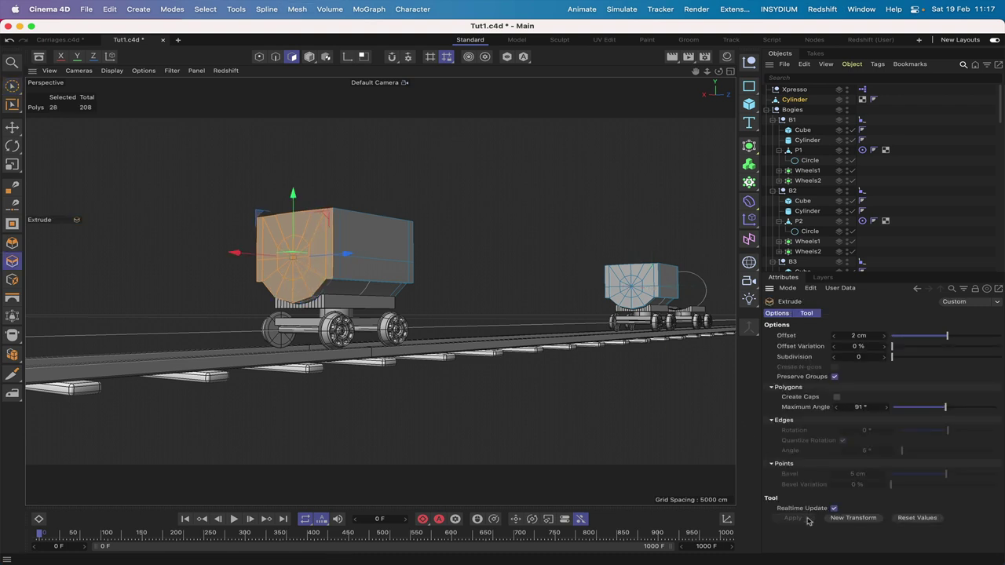
- Reselect only the inward-facing end polygons of both carriage sections with Live Selection
{"action": "left_click_drag", "start_coordinate": [719, 72], "coordinate": [547, 92]}
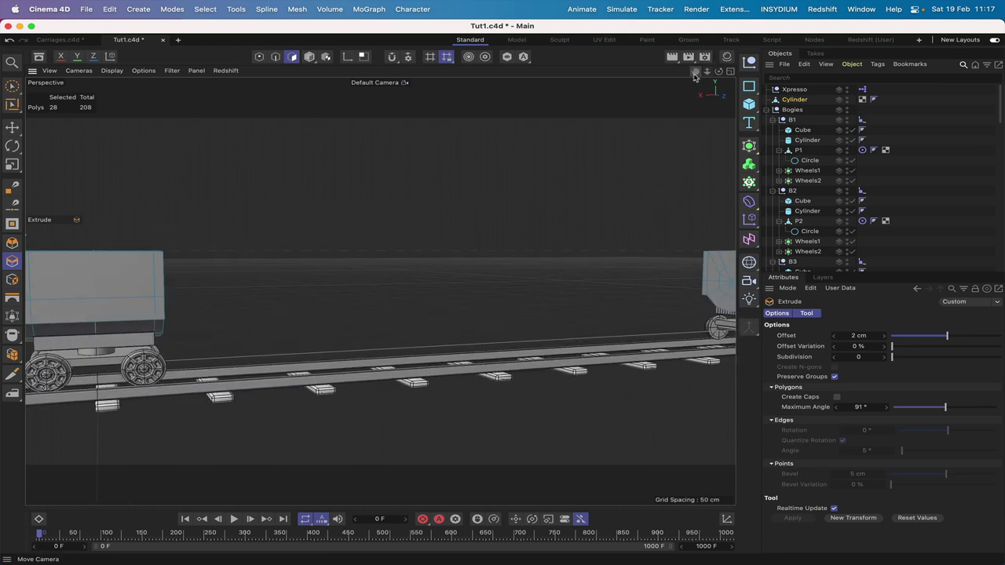
{"action": "left_click_drag", "start_coordinate": [719, 73], "coordinate": [380, 291]}
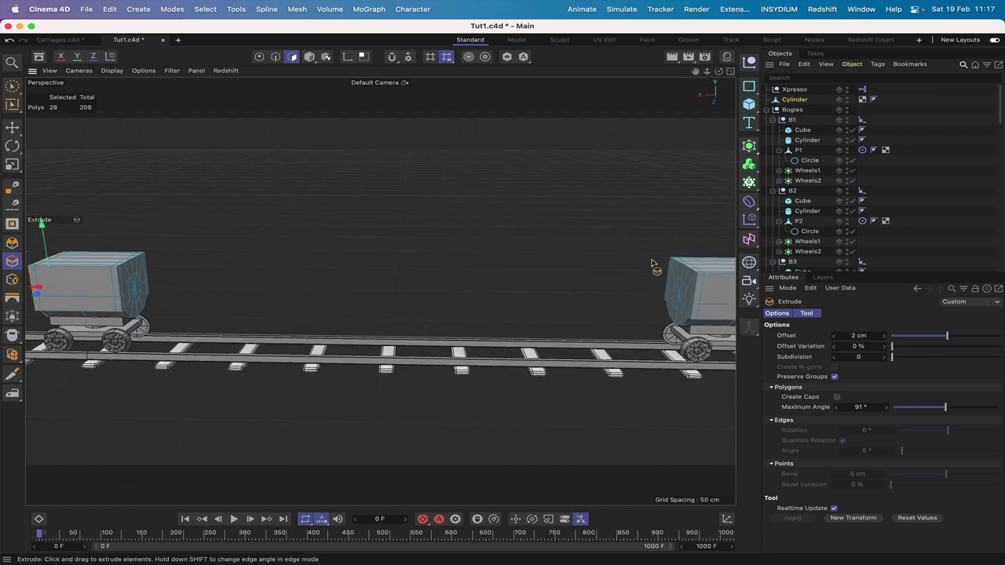
{"action": "left_click", "coordinate": [11, 85]}
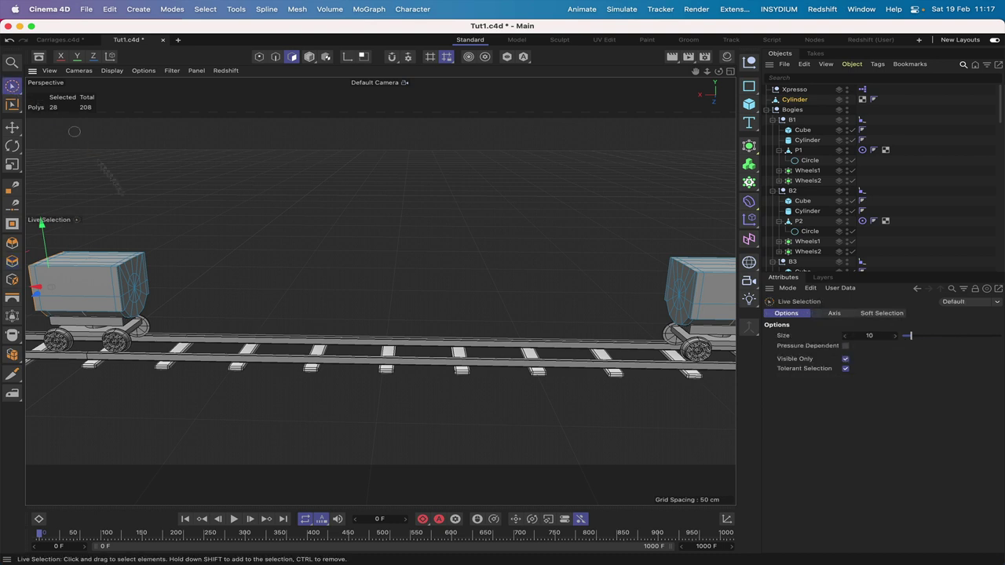
{"action": "mouse_move", "coordinate": [137, 272]}
{"action": "left_mouse_down"}
{"action": "mouse_move", "coordinate": [128, 276]}
{"action": "mouse_move", "coordinate": [136, 296]}
{"action": "left_mouse_up"}
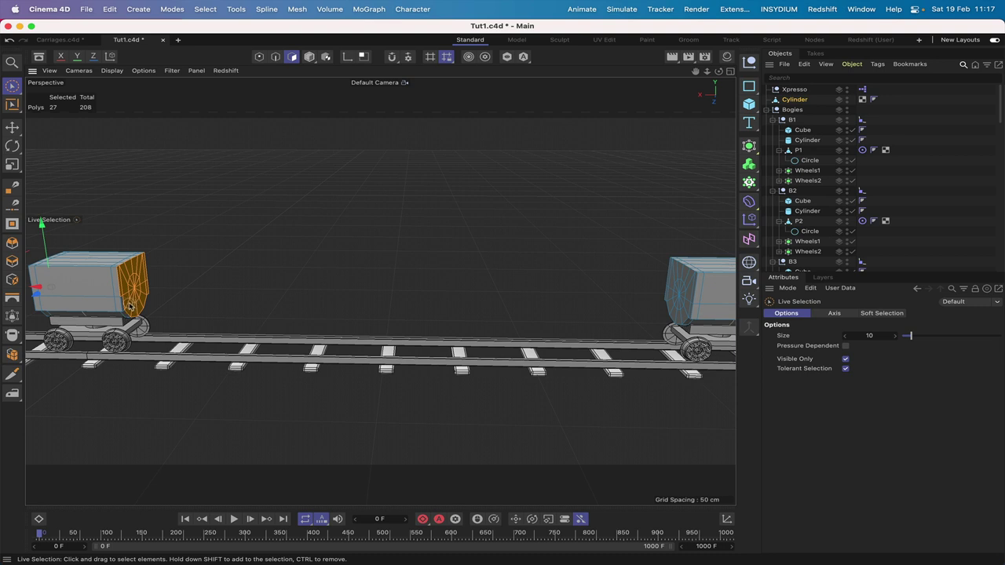
{"action": "left_click_drag", "start_coordinate": [133, 304], "coordinate": [136, 303]}
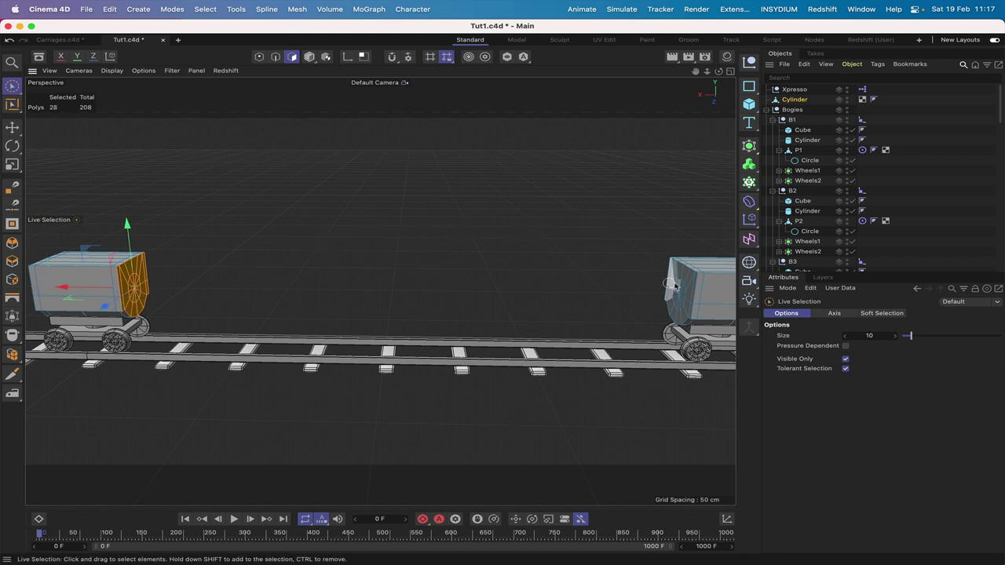
{"action": "mouse_move", "coordinate": [678, 284]}
{"action": "left_mouse_down", "text": "shift"}
{"action": "mouse_move", "coordinate": [688, 288]}
{"action": "mouse_move", "coordinate": [680, 310]}
{"action": "left_mouse_up", "text": "shift"}
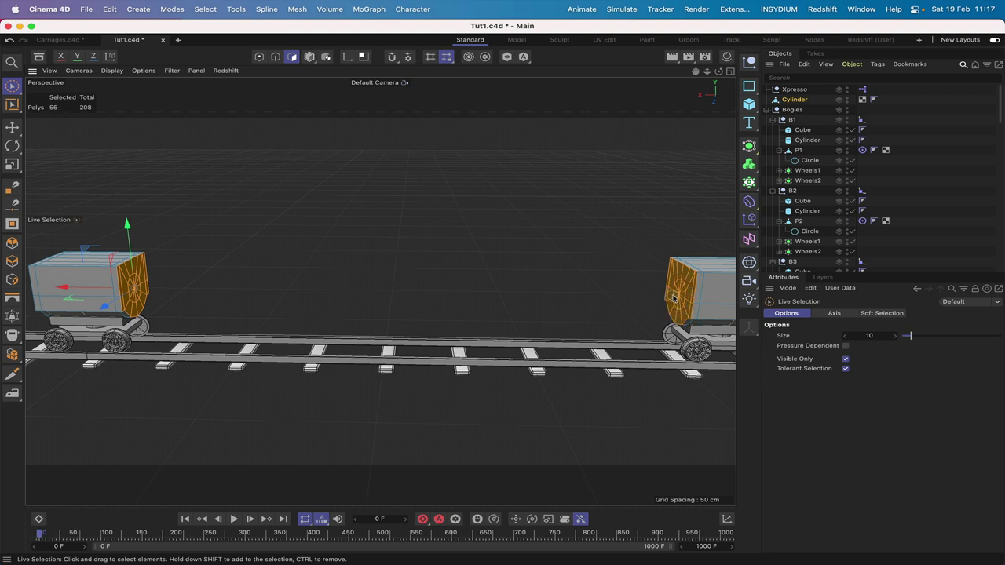
- Bridge the selected facing end polygons of the two carriage sections to form one continuous carriage body
{"action": "right_click", "coordinate": [557, 246]}
{"action": "left_click", "coordinate": [581, 297]}
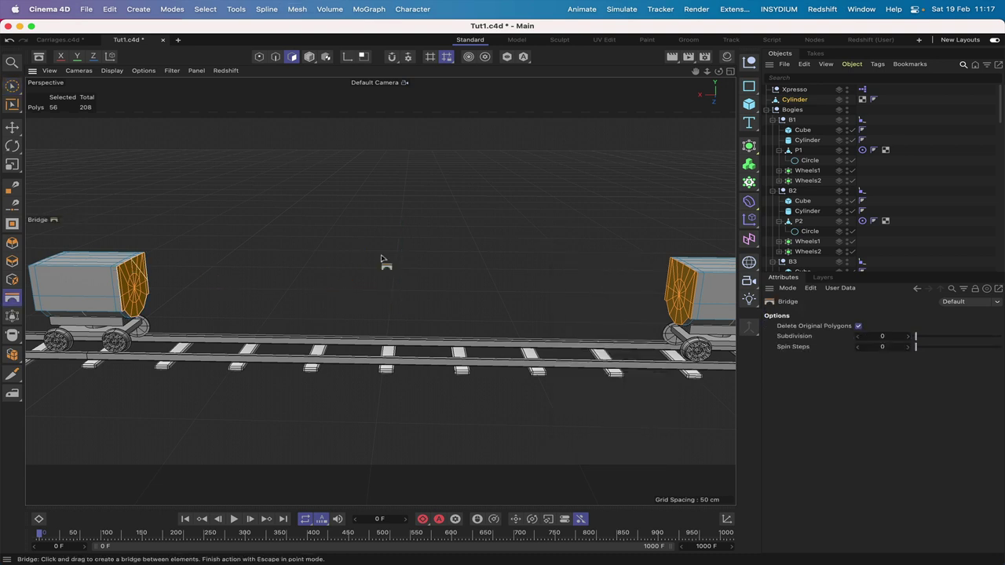
{"action": "left_click_drag", "start_coordinate": [133, 267], "coordinate": [683, 271]}
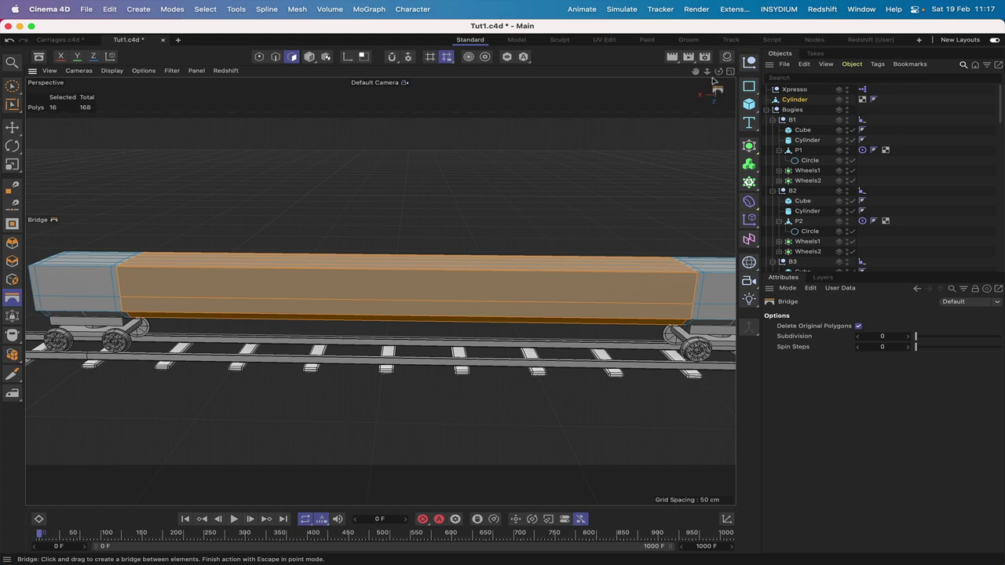
- Examine the bridged carriage body from several angles, checking how its lower edge sits over the bogies
{"action": "mouse_move", "coordinate": [719, 70]}
{"action": "left_mouse_down"}
{"action": "mouse_move", "coordinate": [744, 71]}
{"action": "mouse_move", "coordinate": [727, 60]}
{"action": "left_mouse_up"}
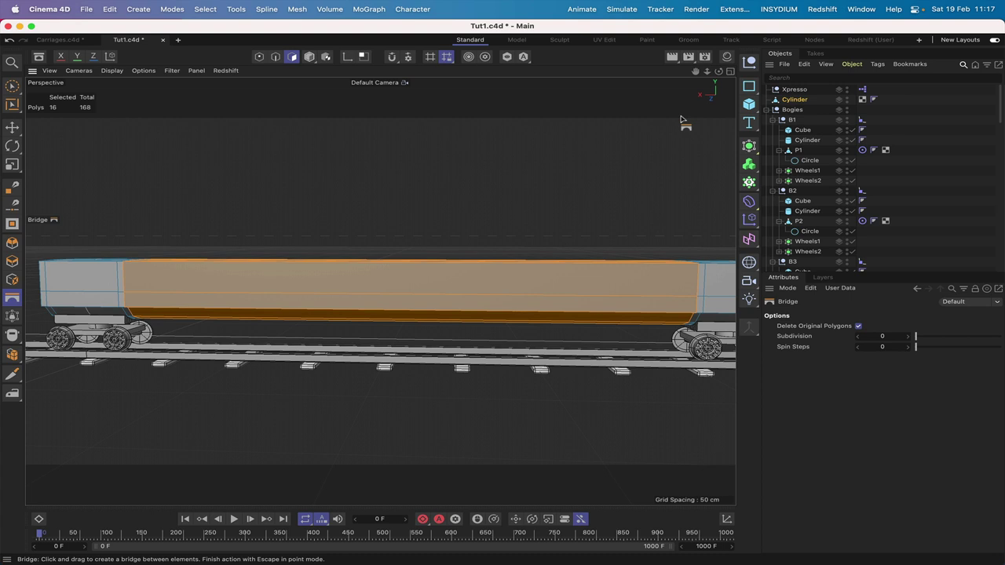
{"action": "key", "text": "F3"}
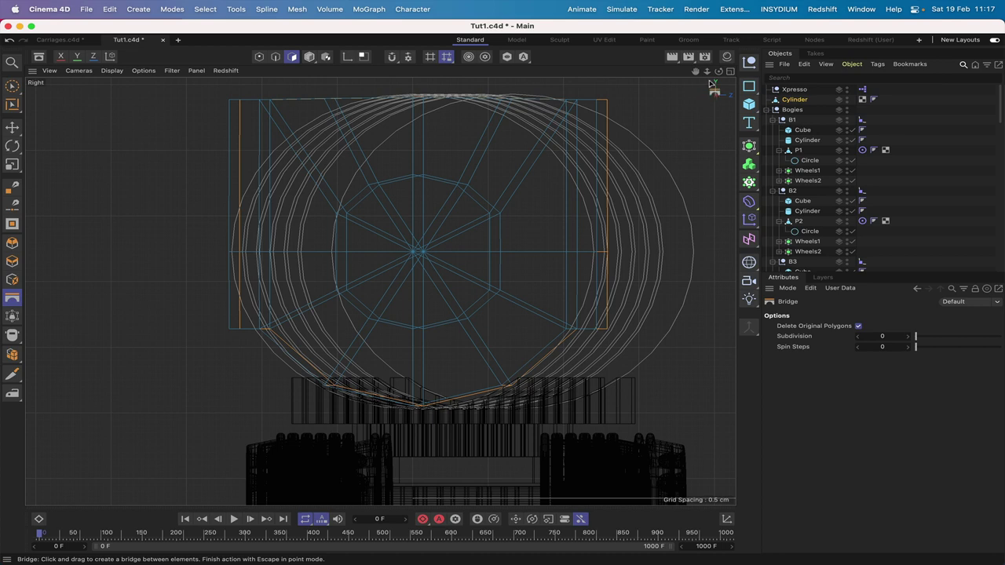
{"action": "key", "text": "F1"}
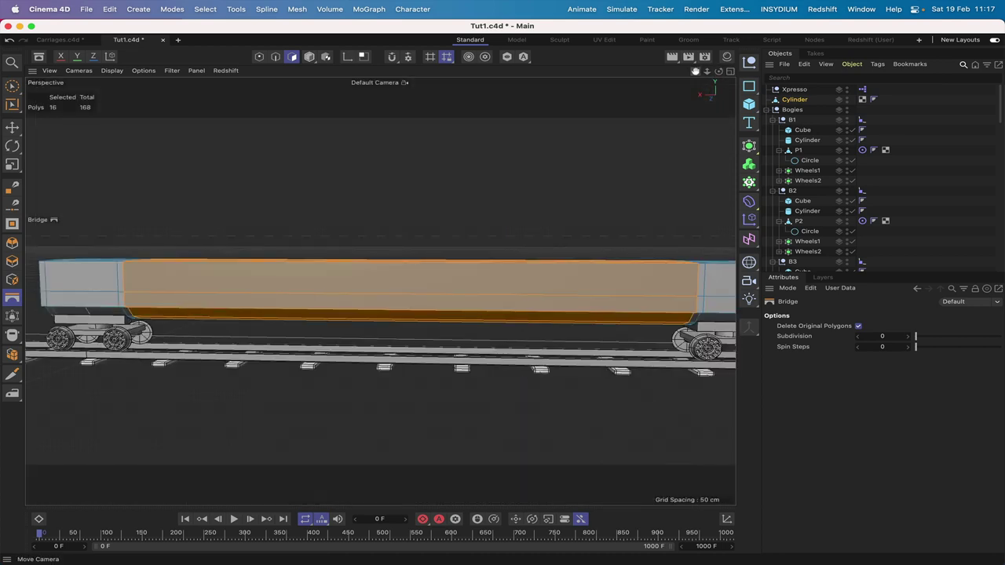
{"action": "left_click_drag", "start_coordinate": [695, 71], "coordinate": [645, 47]}
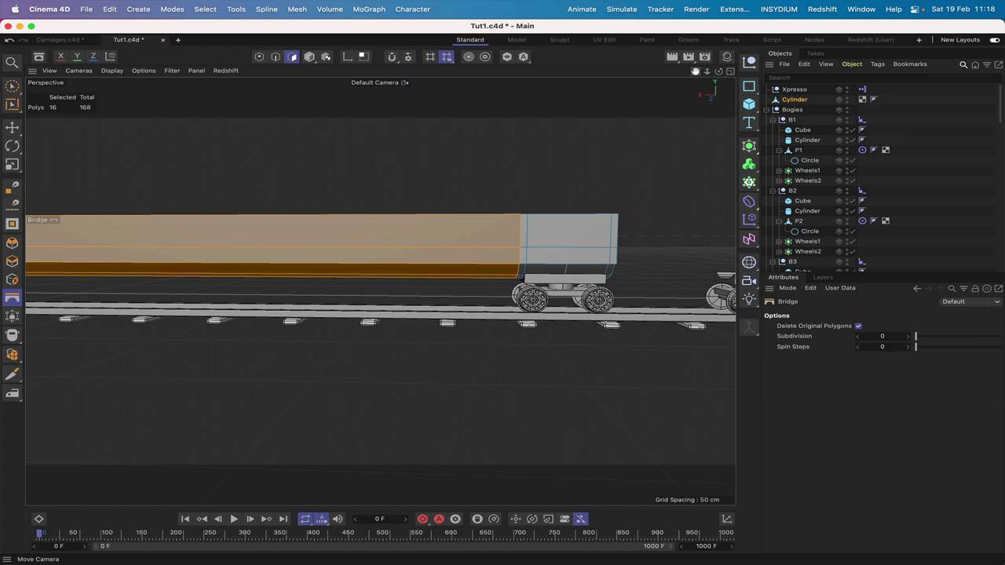
{"action": "left_click_drag", "start_coordinate": [695, 70], "coordinate": [772, 54]}
{"action": "right_click_drag", "start_coordinate": [696, 70], "coordinate": [774, 71]}
{"action": "left_click_drag", "start_coordinate": [696, 71], "coordinate": [273, 89]}
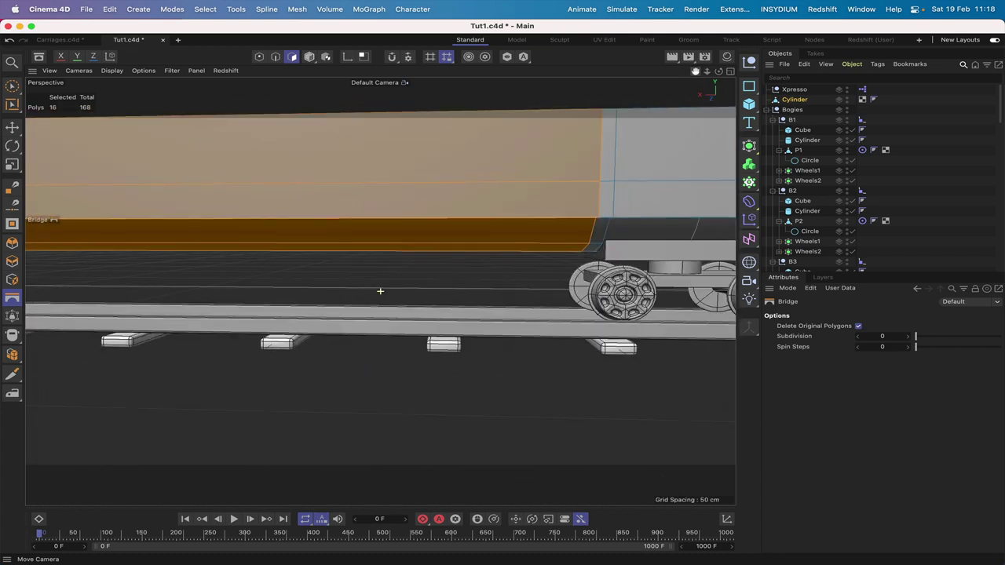
{"action": "right_click_drag", "start_coordinate": [696, 70], "coordinate": [758, 70]}
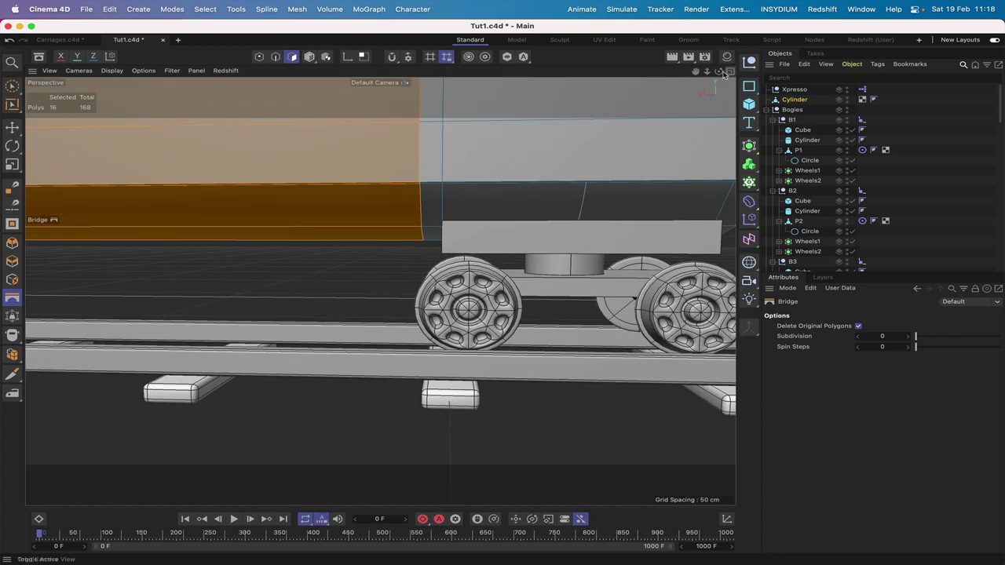
{"action": "left_click_drag", "start_coordinate": [719, 70], "coordinate": [718, 70]}
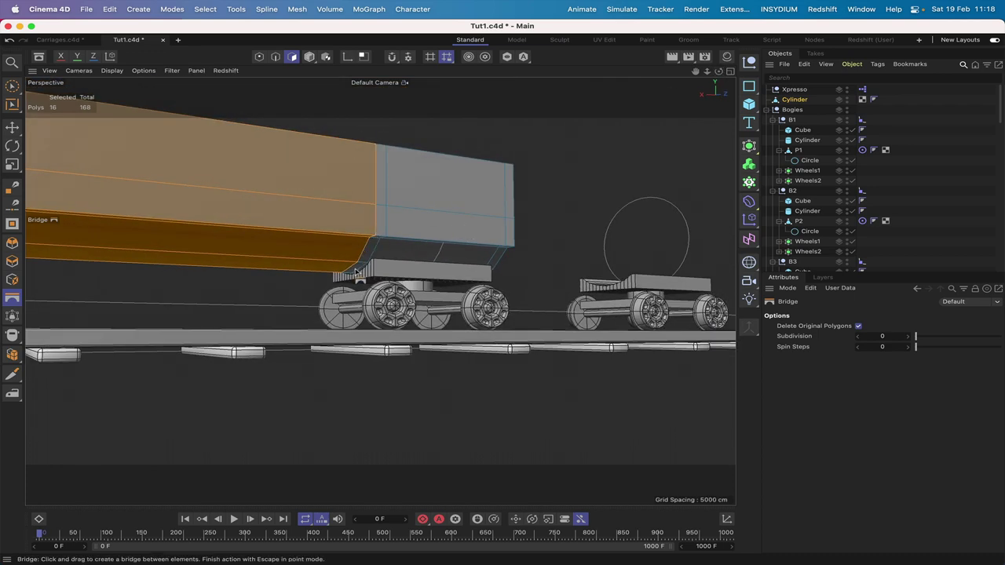
- In point mode, use Live Selection with Visible Only off to select the lower points at both ends of the carriage section above bogie B1
{"action": "left_click", "coordinate": [259, 56]}
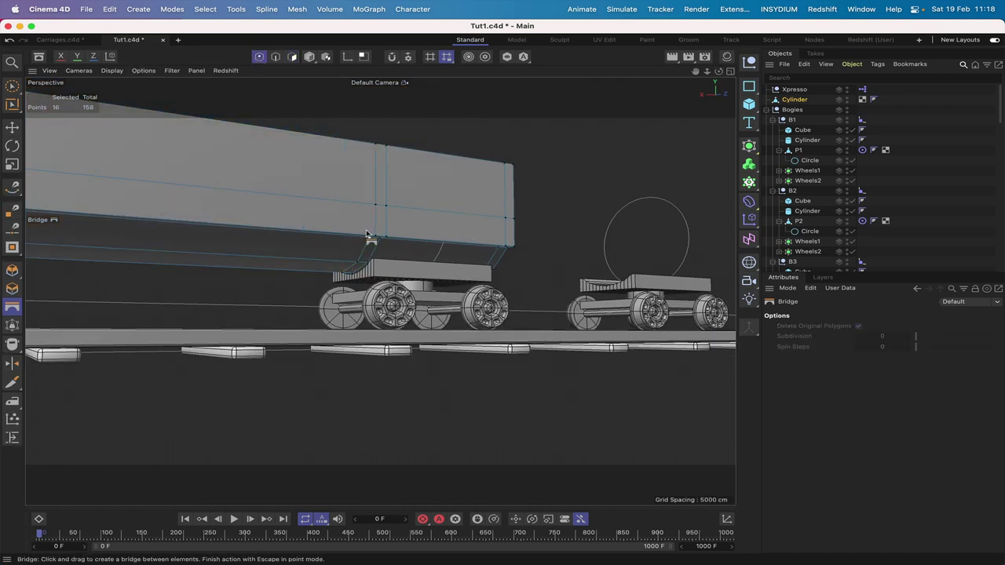
{"action": "left_click", "coordinate": [12, 86]}
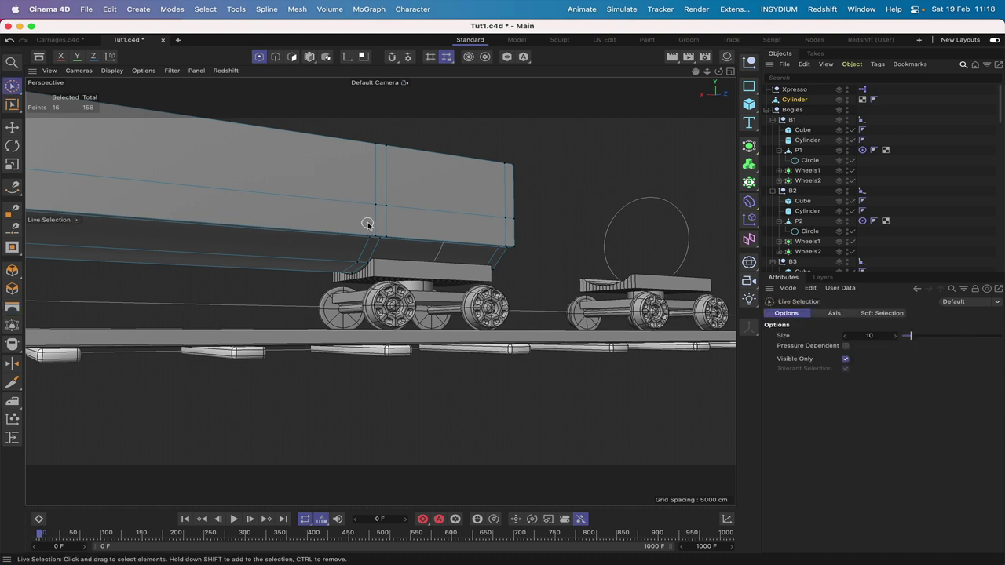
{"action": "key", "text": "F4"}
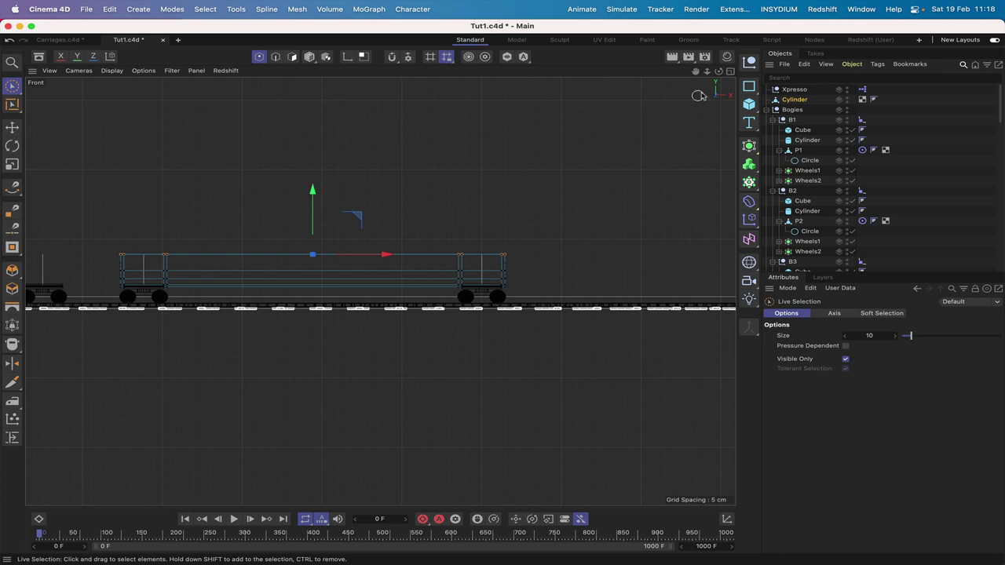
{"action": "right_click_drag", "start_coordinate": [695, 72], "coordinate": [695, 73]}
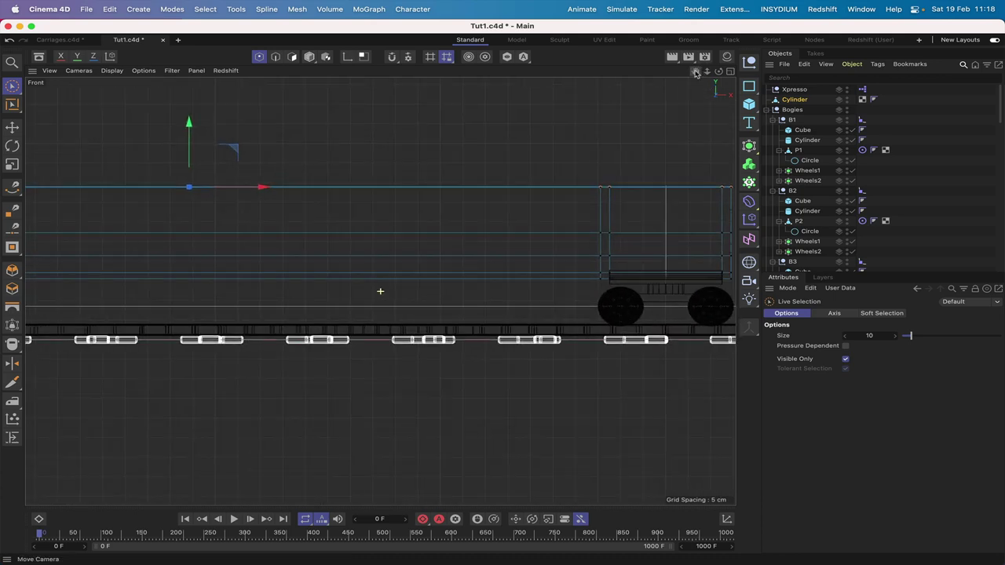
{"action": "left_click_drag", "start_coordinate": [695, 72], "coordinate": [694, 72]}
{"action": "right_click_drag", "start_coordinate": [695, 71], "coordinate": [695, 72]}
{"action": "left_click_drag", "start_coordinate": [695, 72], "coordinate": [695, 71]}
{"action": "right_click_drag", "start_coordinate": [695, 72], "coordinate": [695, 72]}
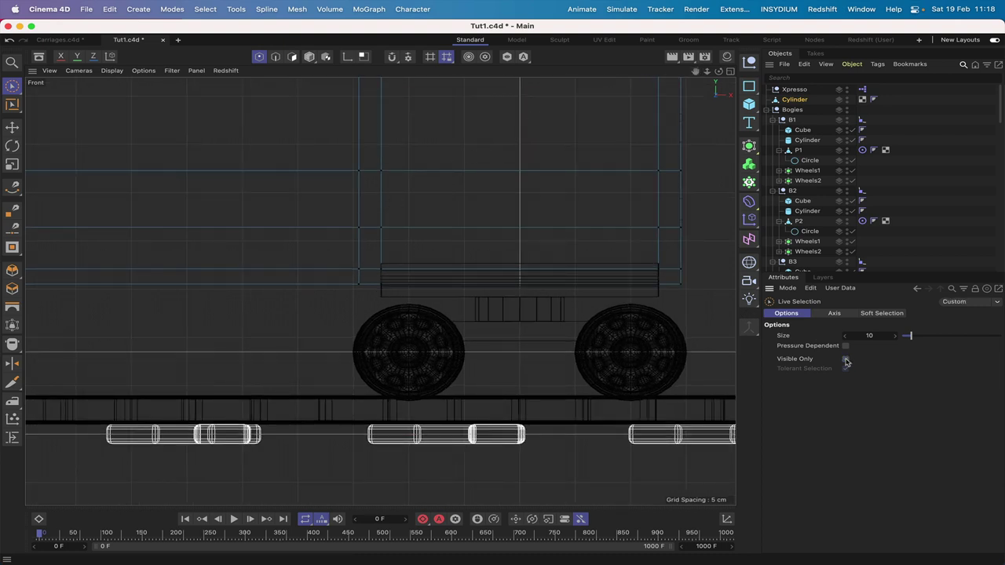
{"action": "left_click_drag", "start_coordinate": [356, 225], "coordinate": [362, 292]}
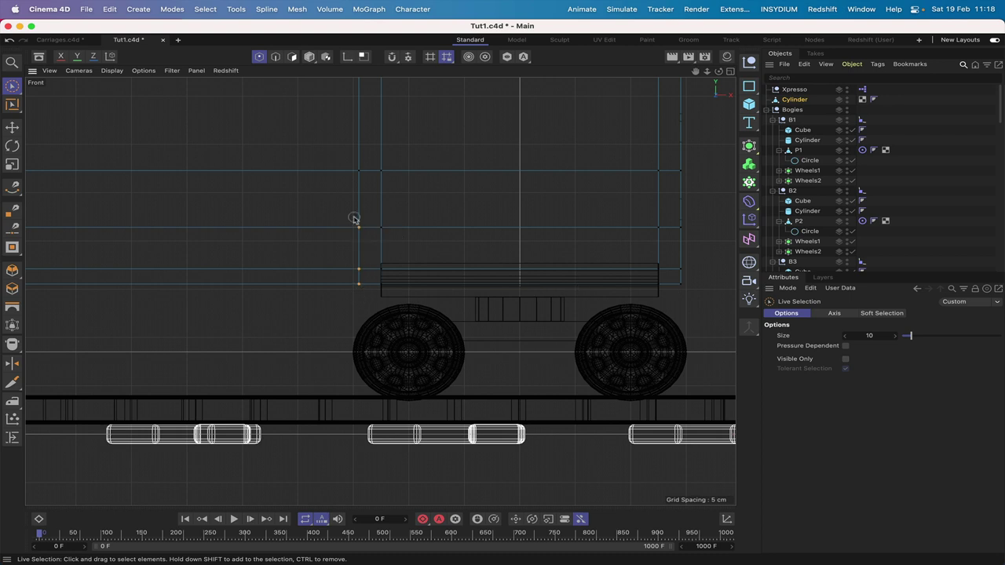
{"action": "right_click", "coordinate": [683, 229]}
{"action": "left_click", "coordinate": [699, 203]}
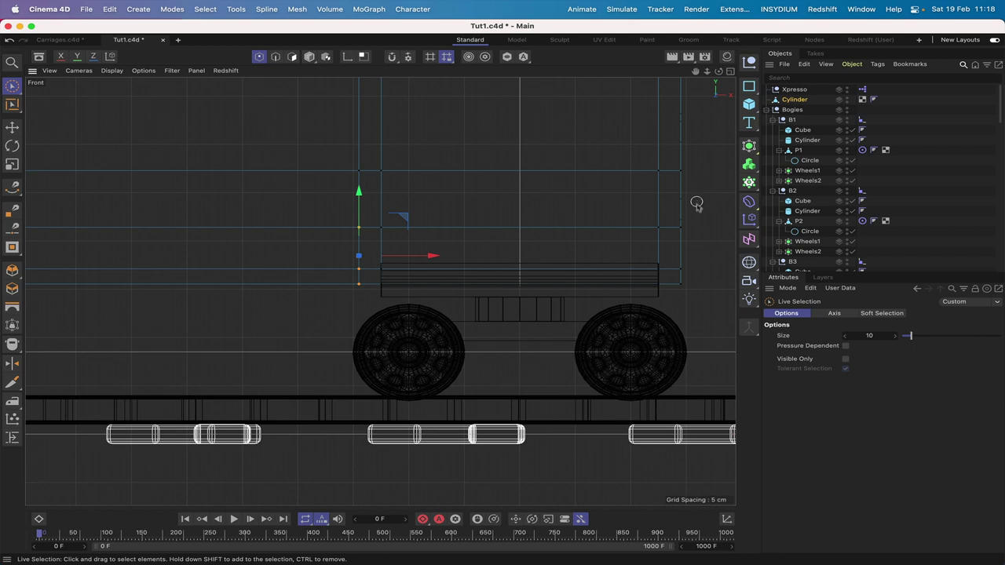
{"action": "left_click_drag", "start_coordinate": [682, 289], "coordinate": [681, 206], "text": "shift"}
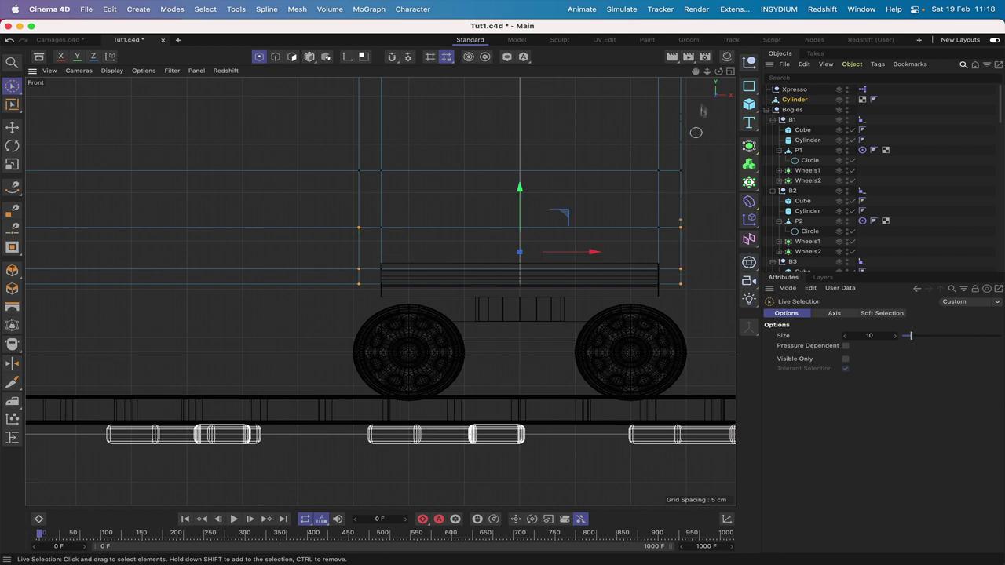
- Add the matching lower points at both ends of the carriage section above bogie B2 to the selection
{"action": "left_click_drag", "start_coordinate": [695, 71], "coordinate": [837, 76]}
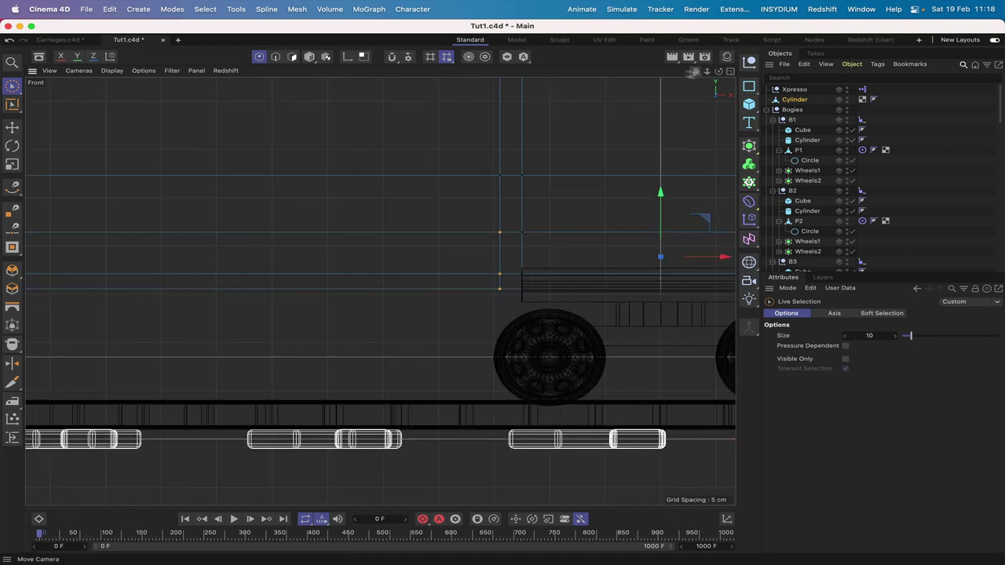
{"action": "right_click_drag", "start_coordinate": [696, 71], "coordinate": [605, 70]}
{"action": "left_click_drag", "start_coordinate": [695, 71], "coordinate": [1001, 64]}
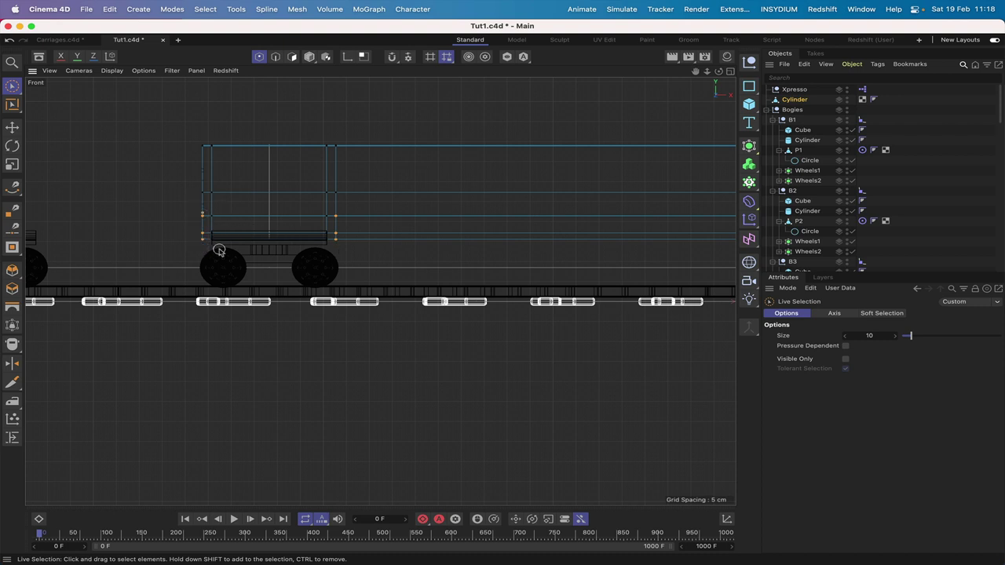
- Move the selected lower points straight down along Y so the carriage body drops closer to the rails between and around the bogies
{"action": "key", "text": "F1"}
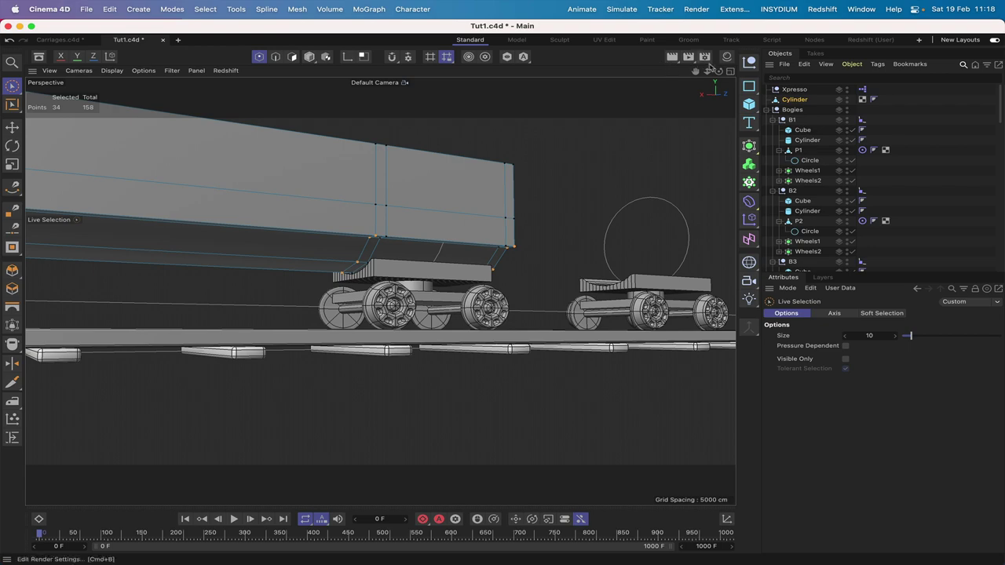
{"action": "left_click_drag", "start_coordinate": [719, 71], "coordinate": [781, 73]}
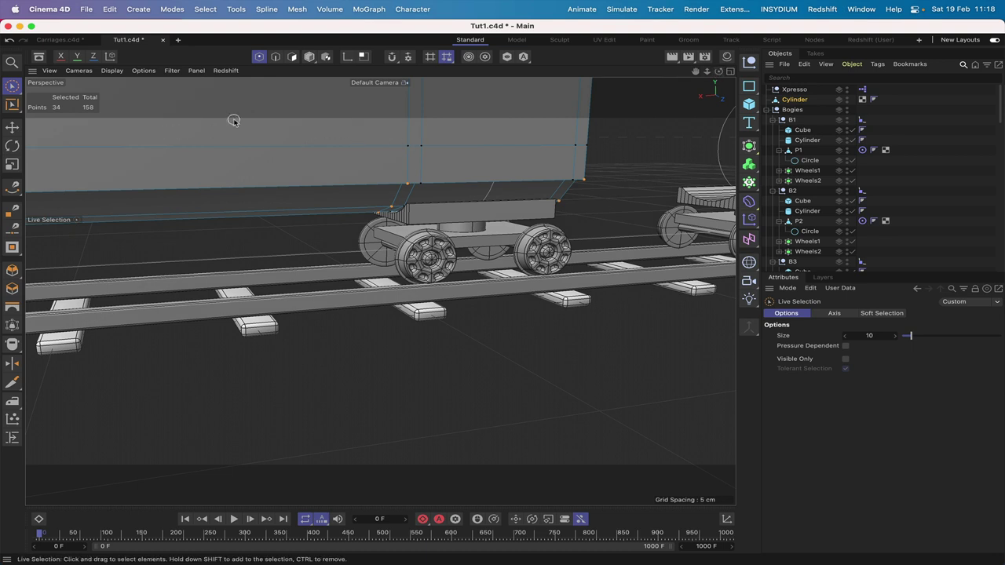
{"action": "left_click", "coordinate": [11, 126]}
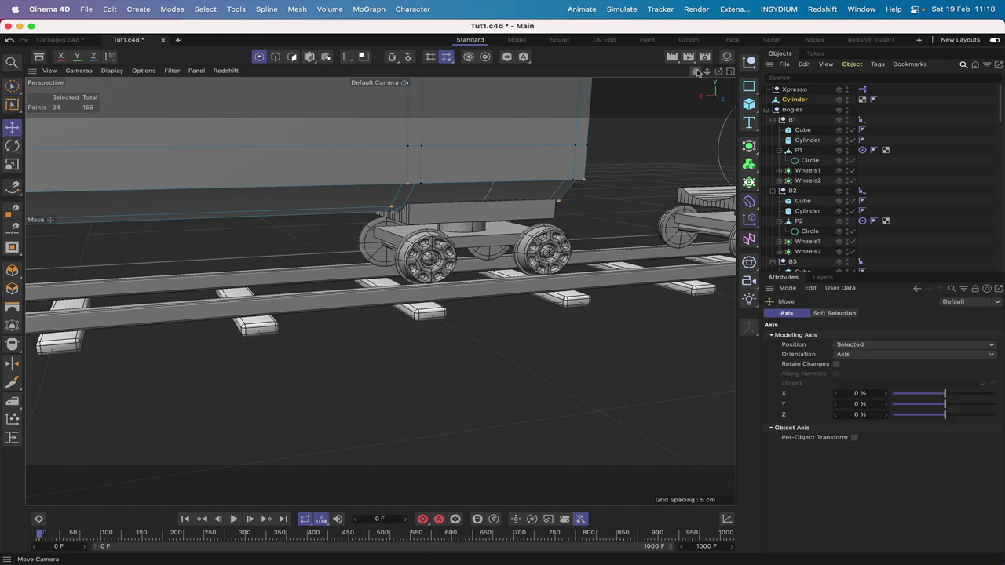
{"action": "left_click_drag", "start_coordinate": [697, 72], "coordinate": [689, 75]}
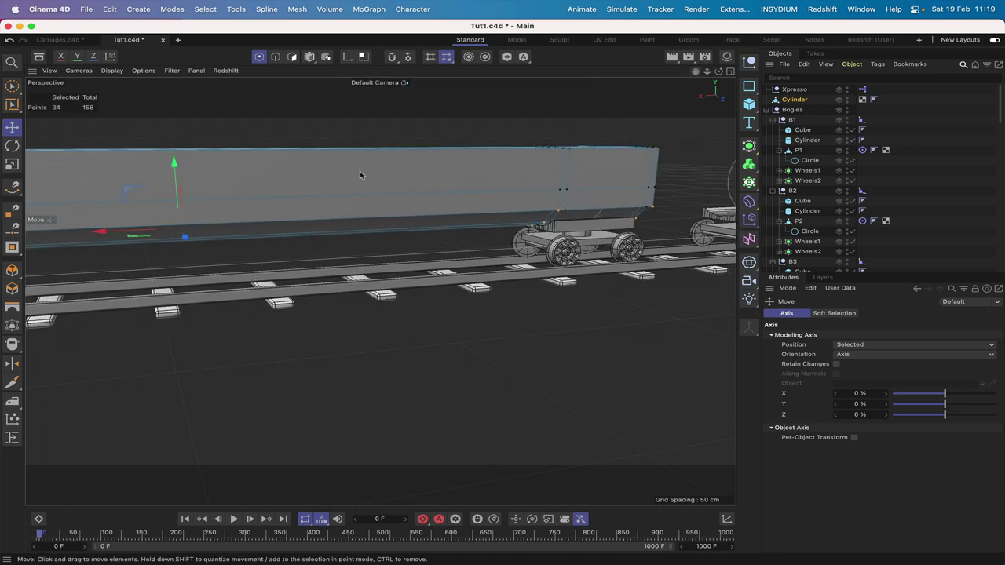
{"action": "left_click_drag", "start_coordinate": [174, 164], "coordinate": [176, 187]}
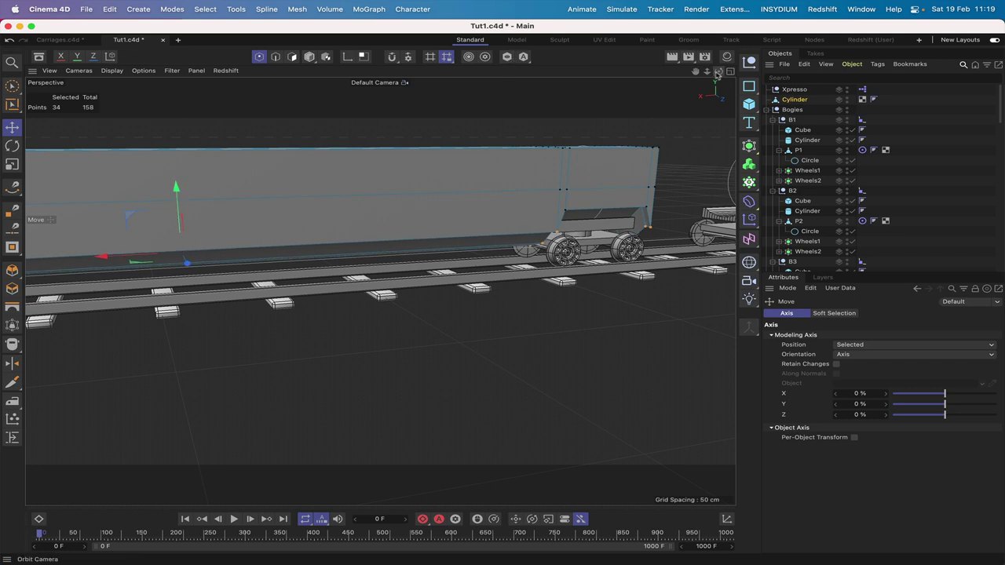
- Review the reshaped carriage body from the side and end, including the clearance around both bogies
{"action": "left_click_drag", "start_coordinate": [719, 71], "coordinate": [683, 74]}
{"action": "left_click_drag", "start_coordinate": [181, 252], "coordinate": [582, 252], "text": "alt"}
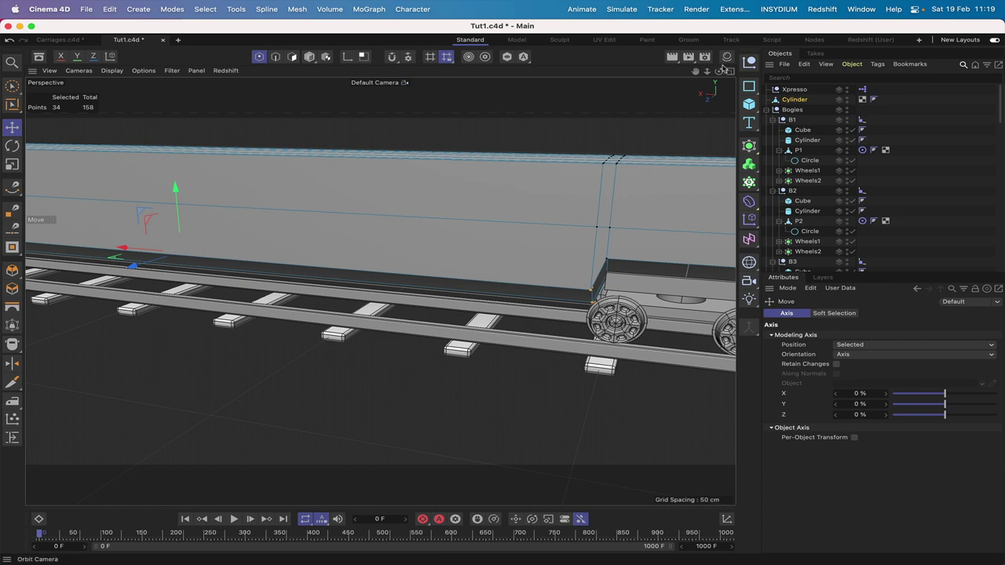
{"action": "left_click_drag", "start_coordinate": [694, 75], "coordinate": [719, 71]}
{"action": "left_click_drag", "start_coordinate": [386, 217], "coordinate": [386, 217], "text": "alt"}
{"action": "right_click_drag", "start_coordinate": [695, 72], "coordinate": [695, 72]}
{"action": "left_click_drag", "start_coordinate": [695, 73], "coordinate": [722, 72]}
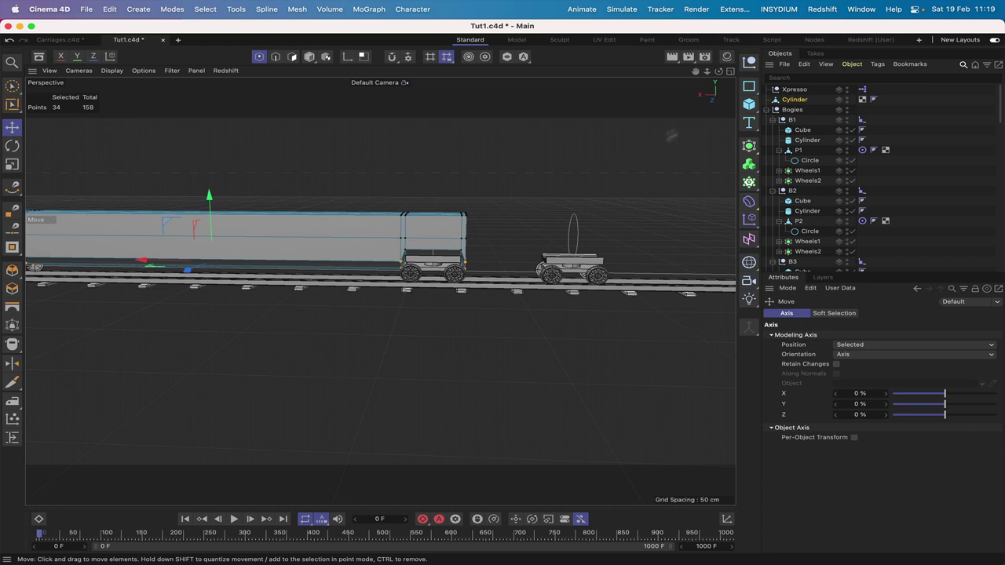
{"action": "left_click_drag", "start_coordinate": [718, 71], "coordinate": [719, 71]}
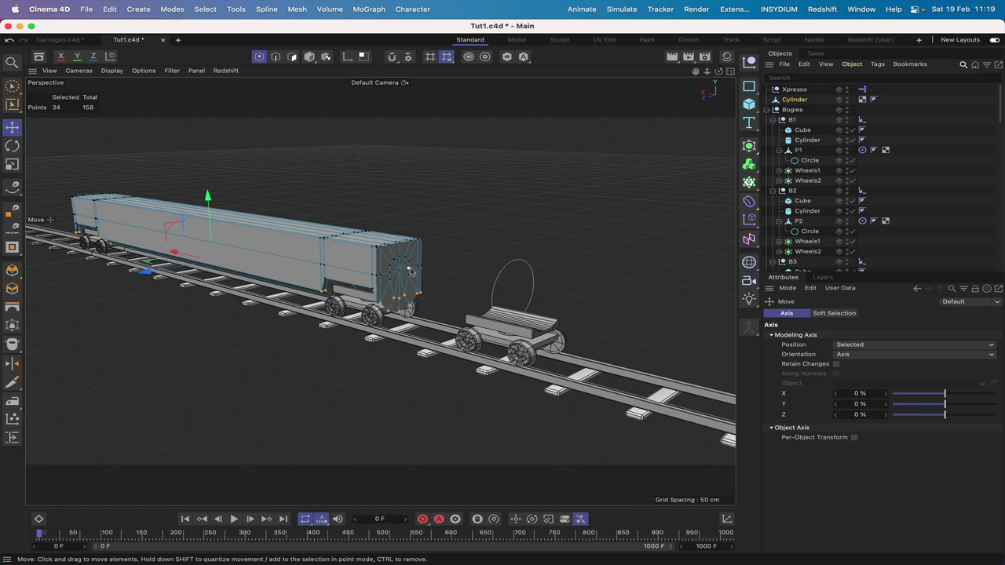
- Select the polygons of both end faces of the carriage body, with Live Selection limited to visible elements
{"action": "right_click_drag", "start_coordinate": [695, 71], "coordinate": [695, 70]}
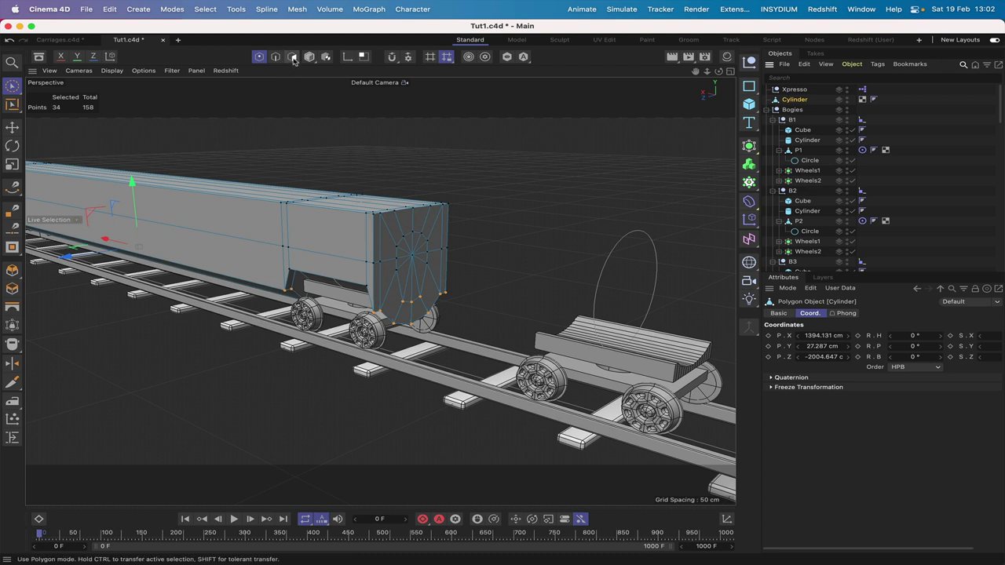
{"action": "left_click", "coordinate": [292, 57]}
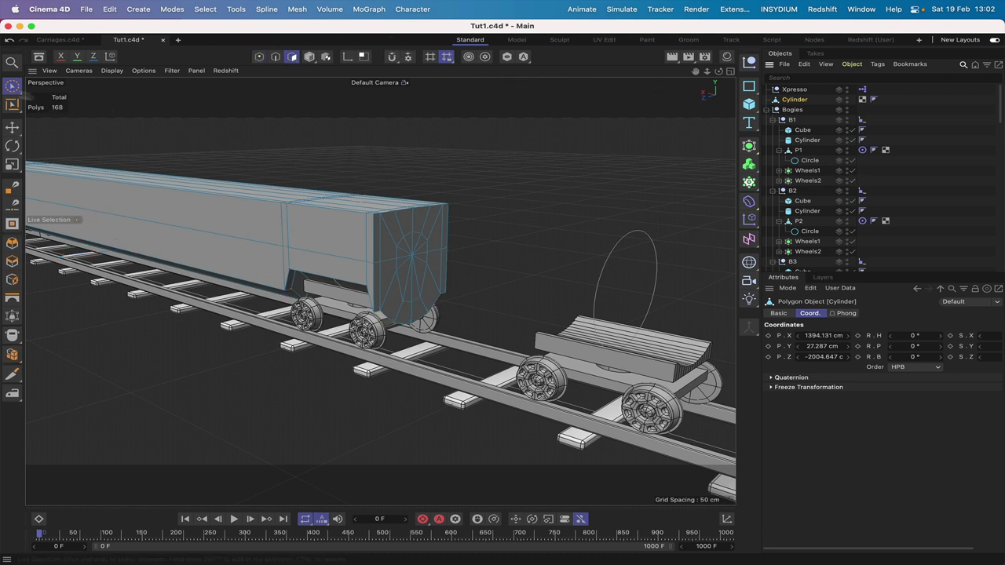
{"action": "left_click", "coordinate": [11, 86]}
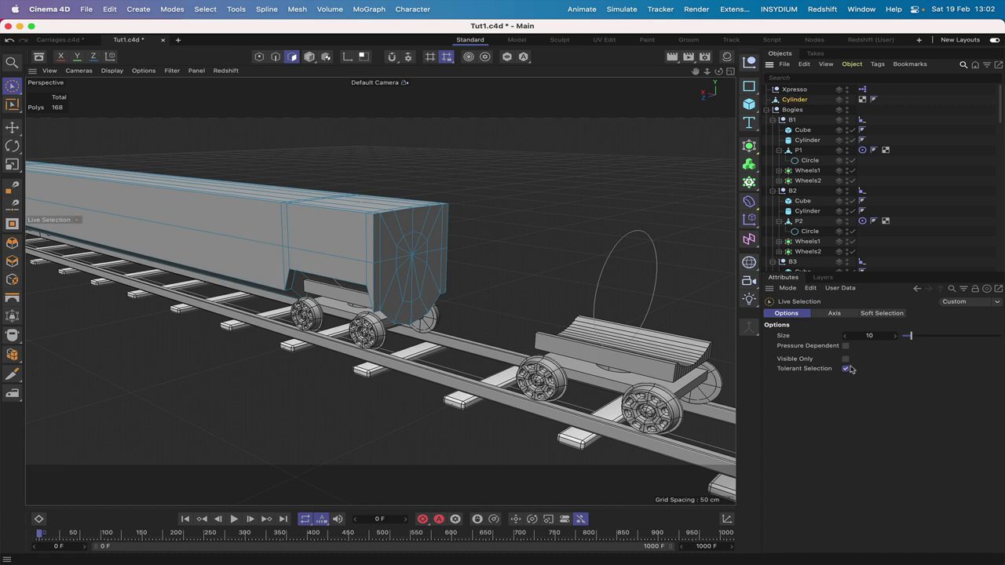
{"action": "left_click", "coordinate": [845, 359]}
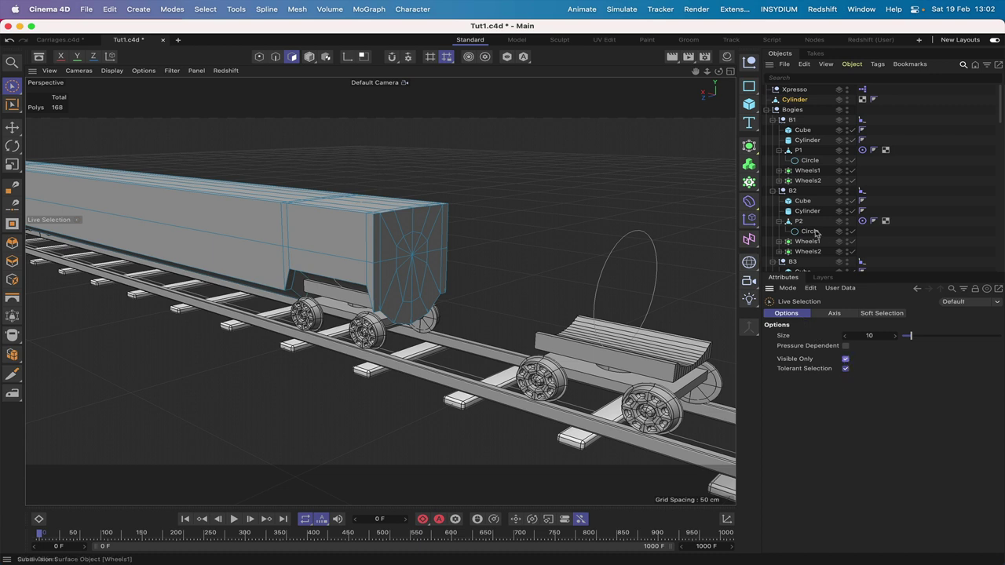
{"action": "left_click", "coordinate": [441, 220]}
{"action": "mouse_move", "coordinate": [403, 225]}
{"action": "left_mouse_down"}
{"action": "mouse_move", "coordinate": [385, 228]}
{"action": "mouse_move", "coordinate": [392, 286]}
{"action": "mouse_move", "coordinate": [420, 306]}
{"action": "mouse_move", "coordinate": [440, 271]}
{"action": "mouse_move", "coordinate": [411, 246]}
{"action": "left_mouse_up"}
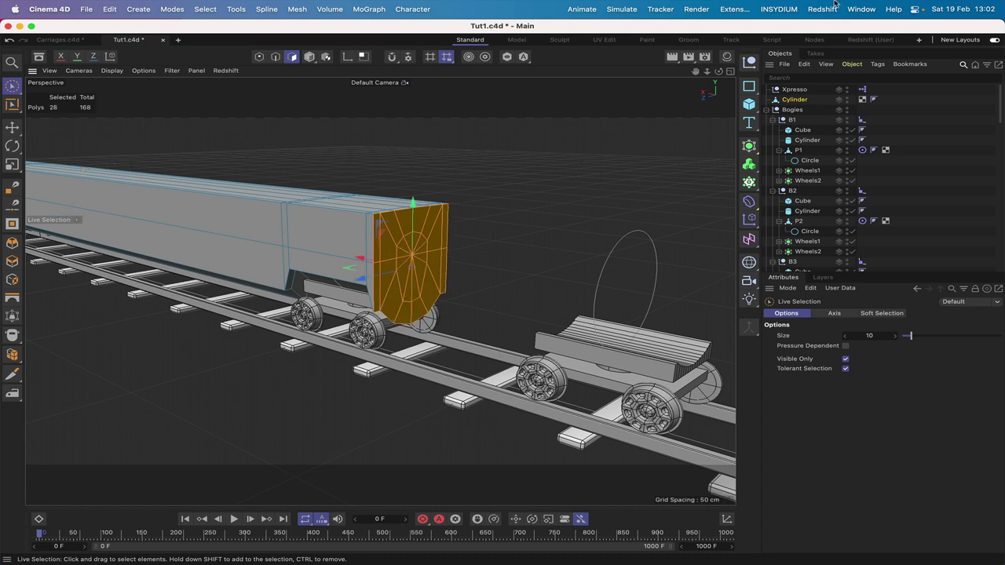
{"action": "left_click_drag", "start_coordinate": [719, 72], "coordinate": [695, 73]}
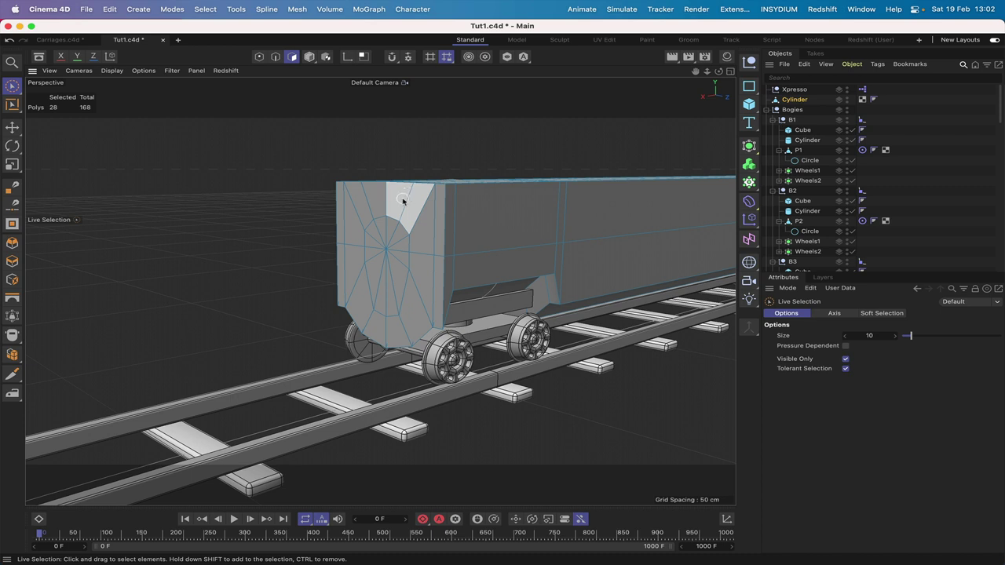
{"action": "mouse_move", "coordinate": [403, 201]}
{"action": "left_mouse_down"}
{"action": "mouse_move", "coordinate": [350, 206]}
{"action": "mouse_move", "coordinate": [350, 260]}
{"action": "mouse_move", "coordinate": [393, 333]}
{"action": "mouse_move", "coordinate": [433, 286]}
{"action": "mouse_move", "coordinate": [436, 256]}
{"action": "mouse_move", "coordinate": [402, 238]}
{"action": "mouse_move", "coordinate": [385, 251]}
{"action": "left_mouse_up"}
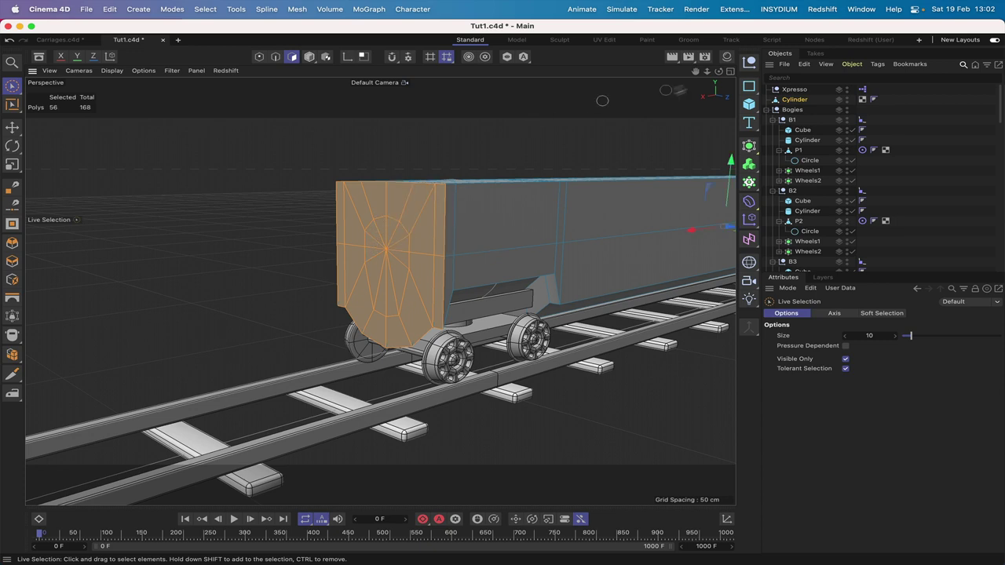
- Extrude the selected end faces of the carriage body with an offset of 12 cm
{"action": "left_click_drag", "start_coordinate": [718, 72], "coordinate": [3, 149]}
{"action": "left_click_drag", "start_coordinate": [380, 291], "coordinate": [377, 292]}
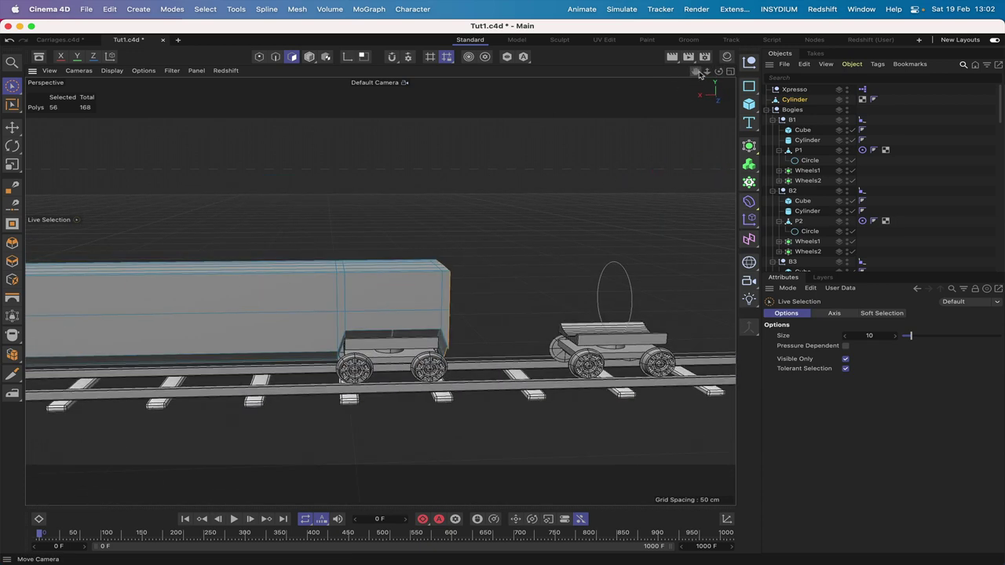
{"action": "key", "text": "d"}
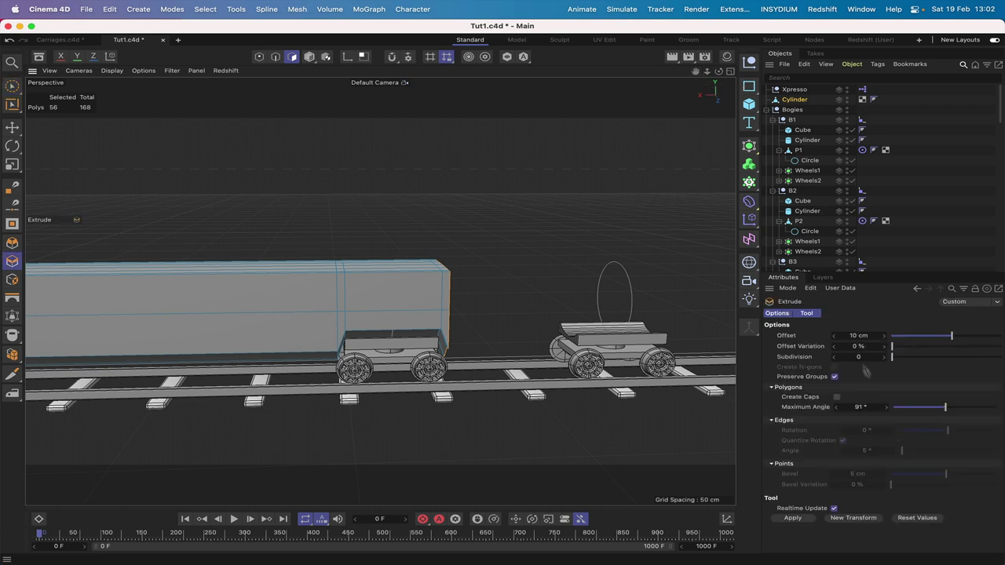
{"action": "left_click", "coordinate": [855, 335]}
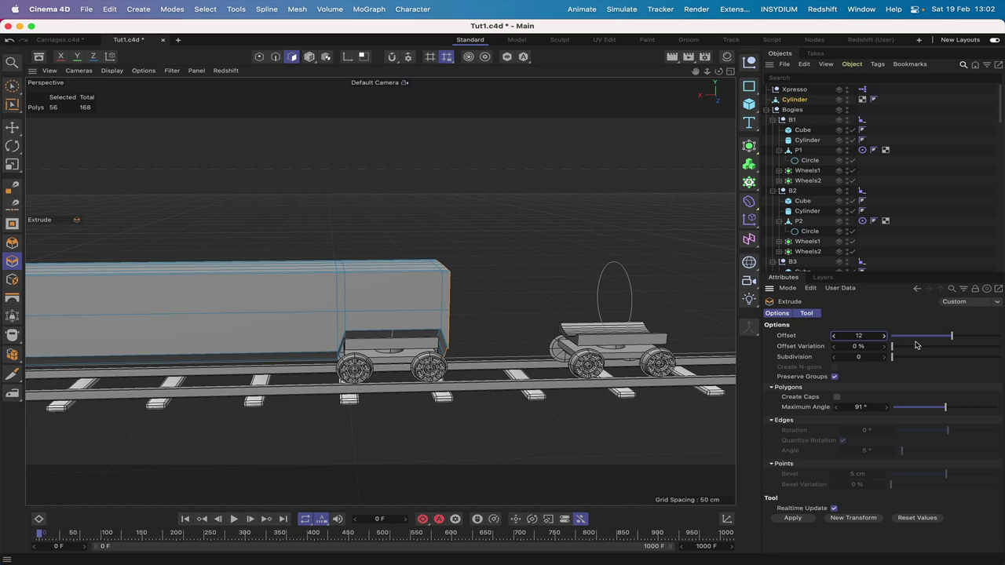
{"action": "left_click", "coordinate": [793, 518]}
{"action": "left_click_drag", "start_coordinate": [718, 72], "coordinate": [706, 102]}
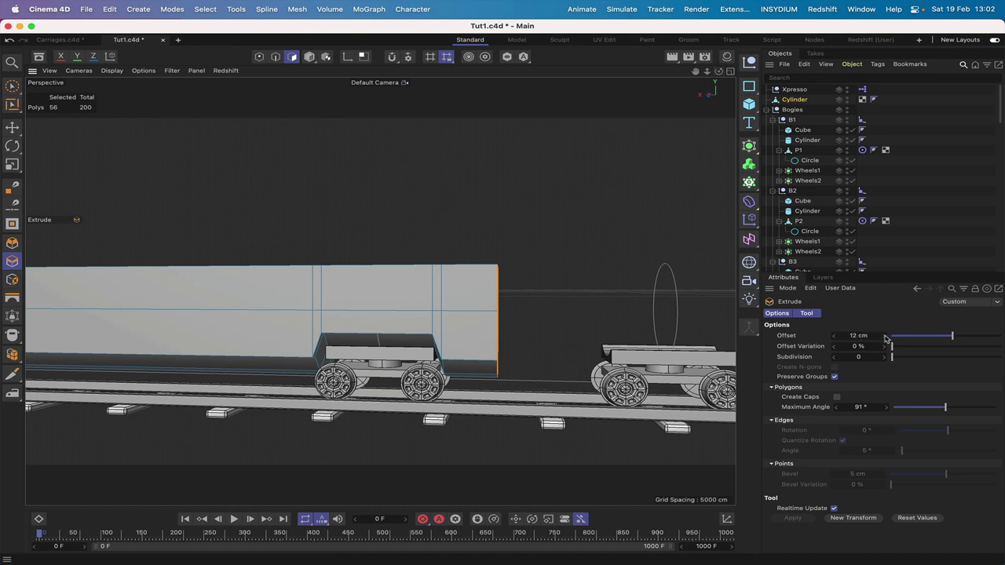
- Set the offset of the end-face extrusion to 14 cm and check the overhang beyond the bogies
{"action": "left_click", "coordinate": [884, 336]}
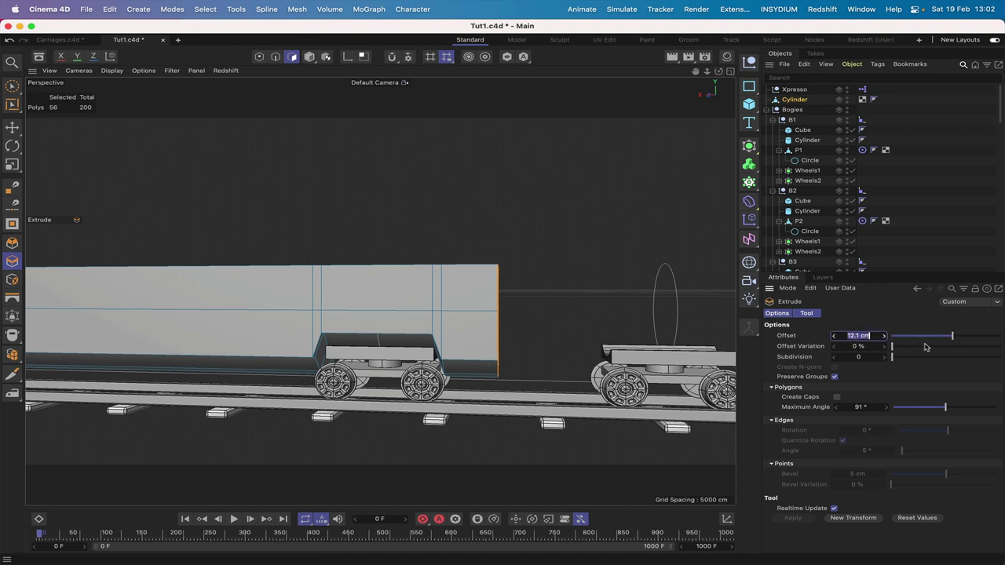
{"action": "type", "text": "4"}
{"action": "key", "text": "Return"}
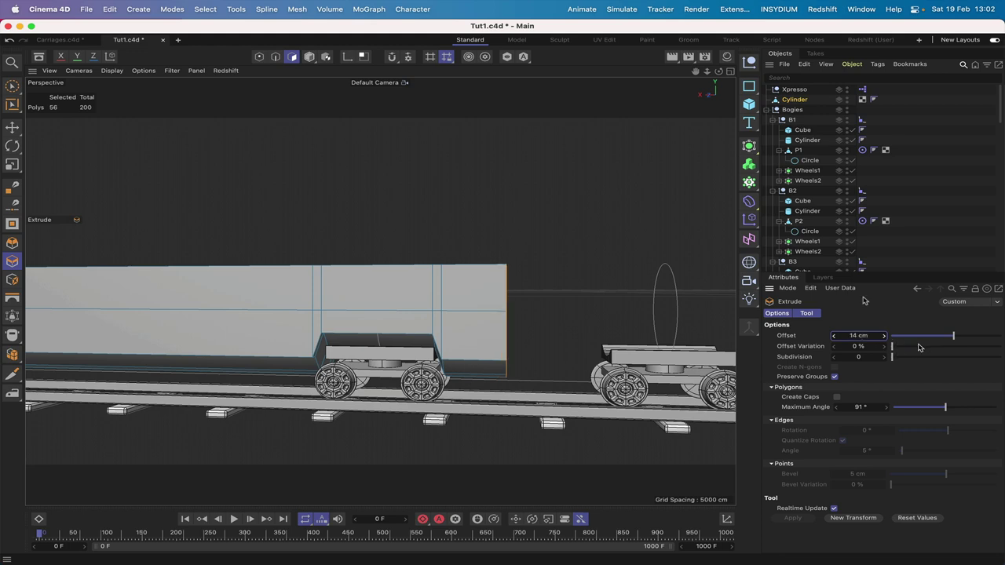
{"action": "mouse_move", "coordinate": [718, 71]}
{"action": "left_mouse_down"}
{"action": "mouse_move", "coordinate": [675, 72]}
{"action": "mouse_move", "coordinate": [719, 77]}
{"action": "left_mouse_up"}
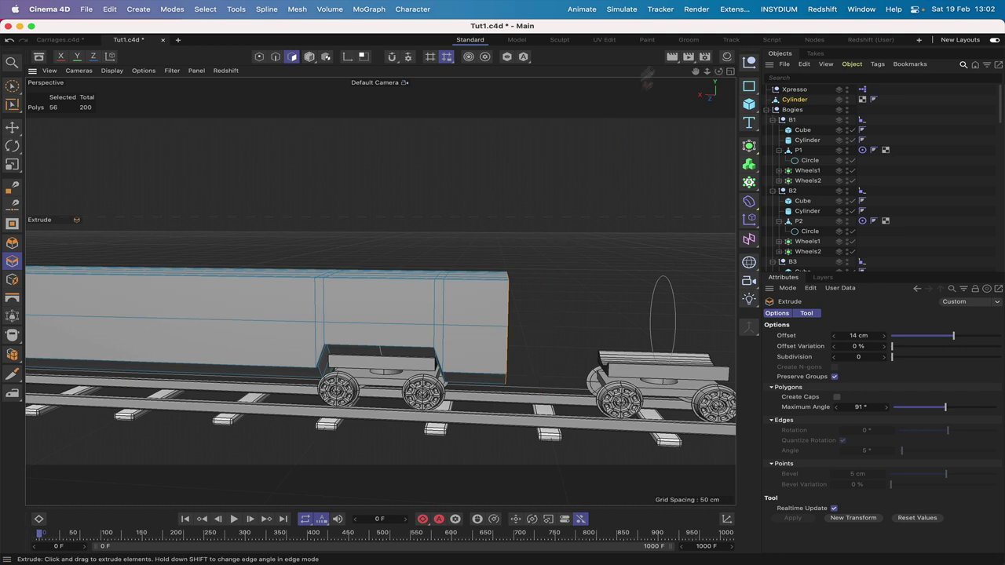
{"action": "left_click_drag", "start_coordinate": [719, 71], "coordinate": [718, 73]}
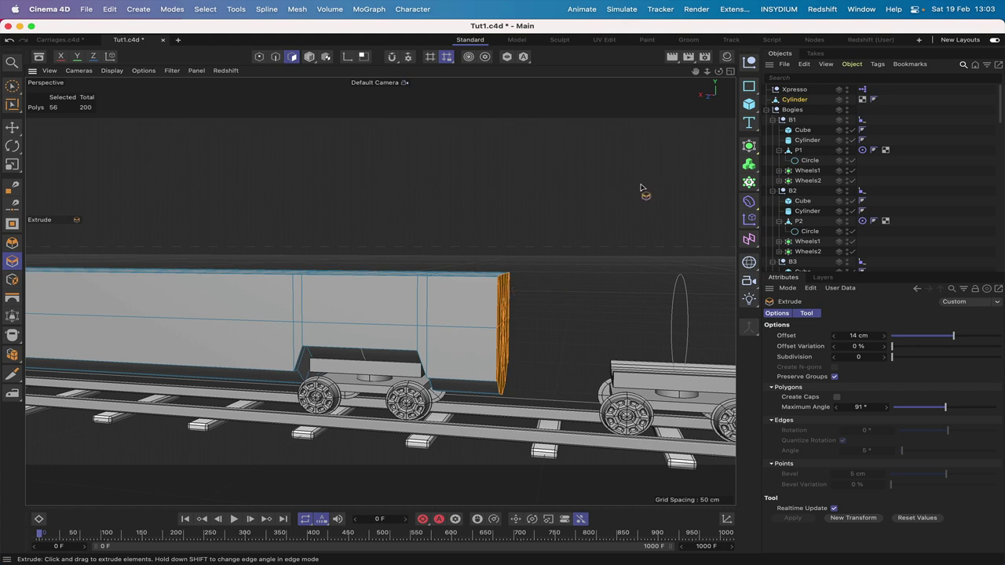
{"action": "mouse_move", "coordinate": [719, 72]}
{"action": "left_mouse_down"}
{"action": "mouse_move", "coordinate": [696, 72]}
{"action": "mouse_move", "coordinate": [707, 73]}
{"action": "left_mouse_up"}
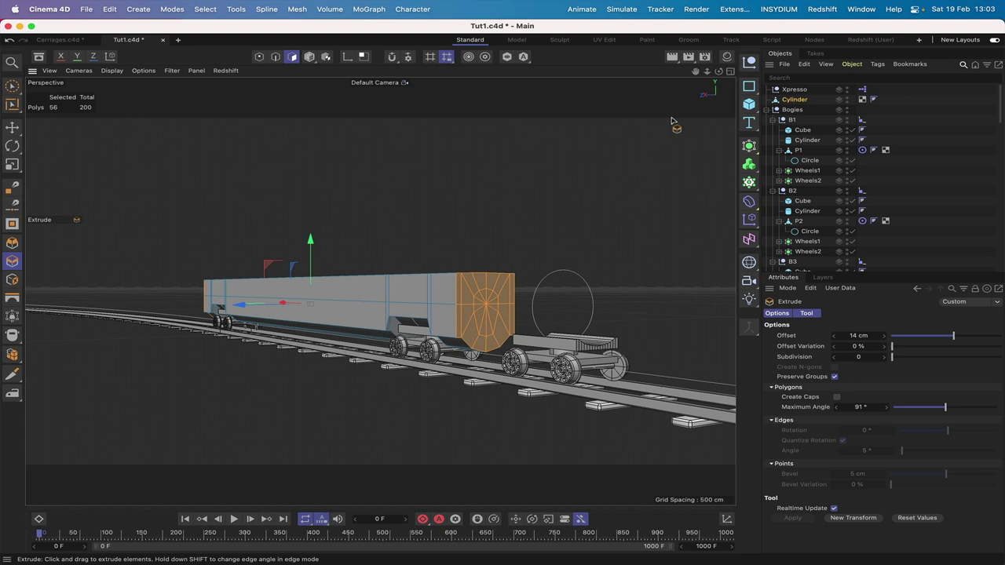
- Select all points along the carriage body's top edge in the Right view and raise them to make the body taller
{"action": "key", "text": "F4"}
{"action": "key", "text": "F3"}
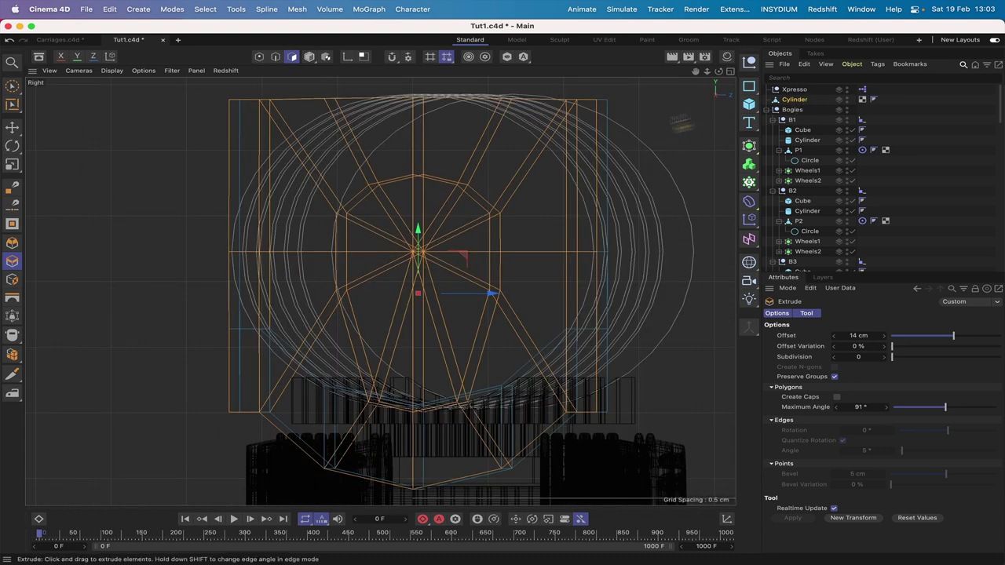
{"action": "left_click", "coordinate": [259, 57]}
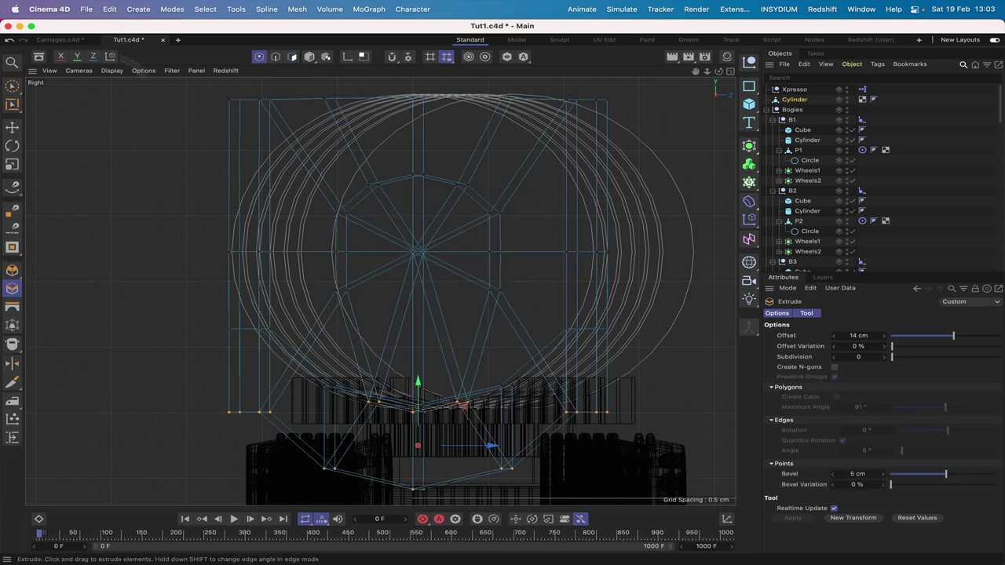
{"action": "left_click", "coordinate": [13, 87]}
{"action": "left_click", "coordinate": [77, 118]}
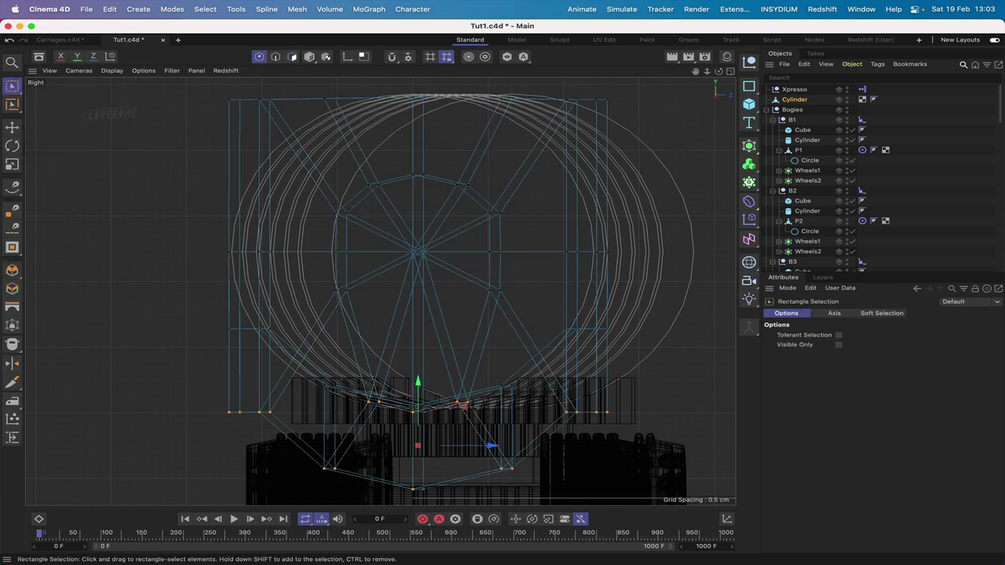
{"action": "left_click_drag", "start_coordinate": [214, 90], "coordinate": [646, 110]}
{"action": "key", "text": "F1"}
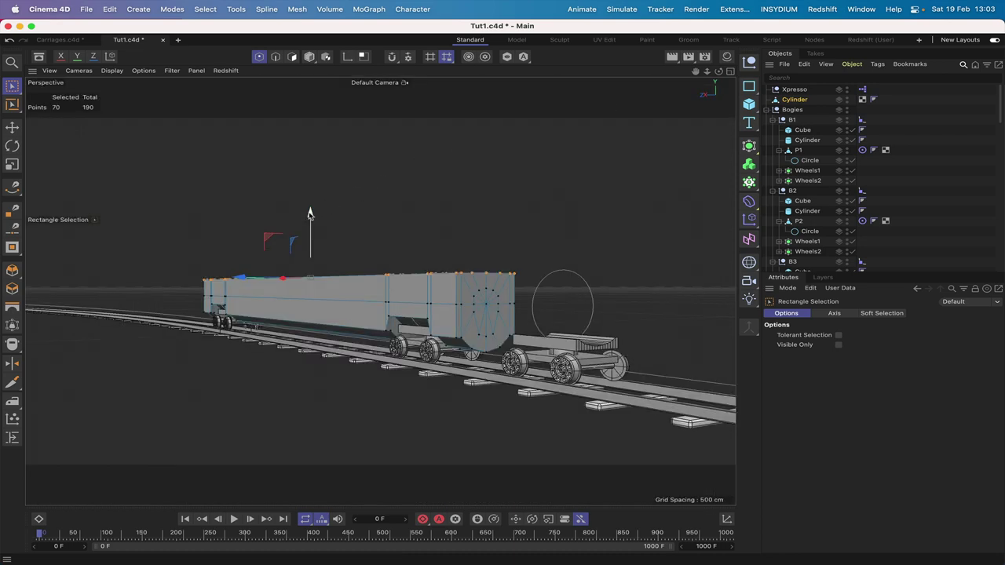
{"action": "left_click_drag", "start_coordinate": [311, 214], "coordinate": [311, 196]}
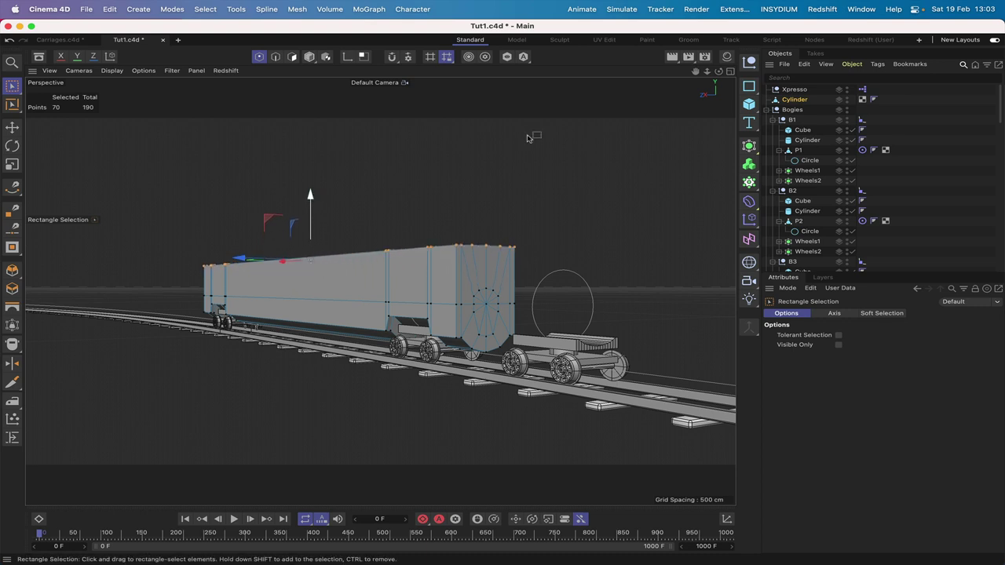
{"action": "mouse_move", "coordinate": [718, 71]}
{"action": "left_mouse_down"}
{"action": "mouse_move", "coordinate": [659, 72]}
{"action": "mouse_move", "coordinate": [734, 72]}
{"action": "mouse_move", "coordinate": [724, 60]}
{"action": "mouse_move", "coordinate": [709, 79]}
{"action": "left_mouse_up"}
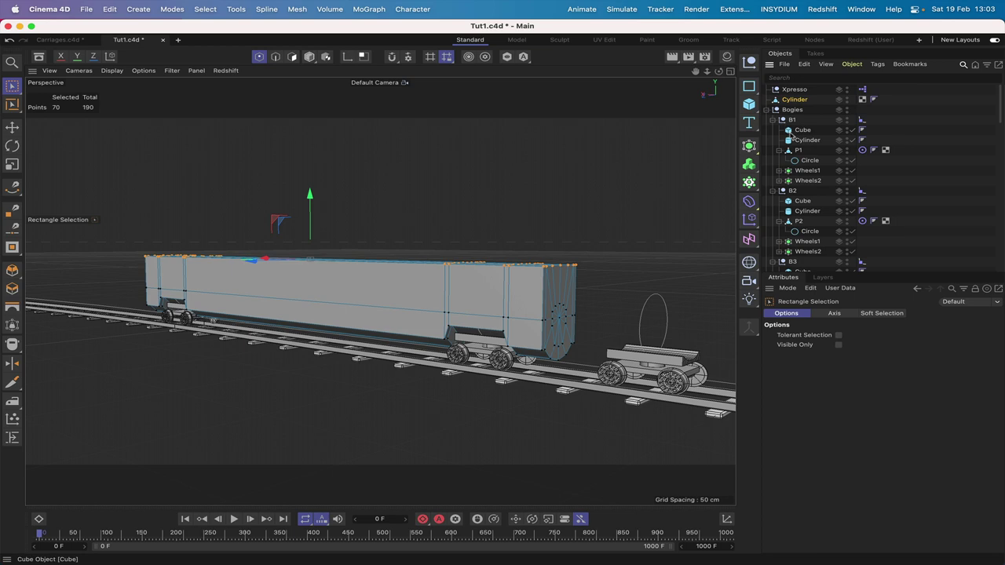
{"action": "left_click", "coordinate": [823, 104]}
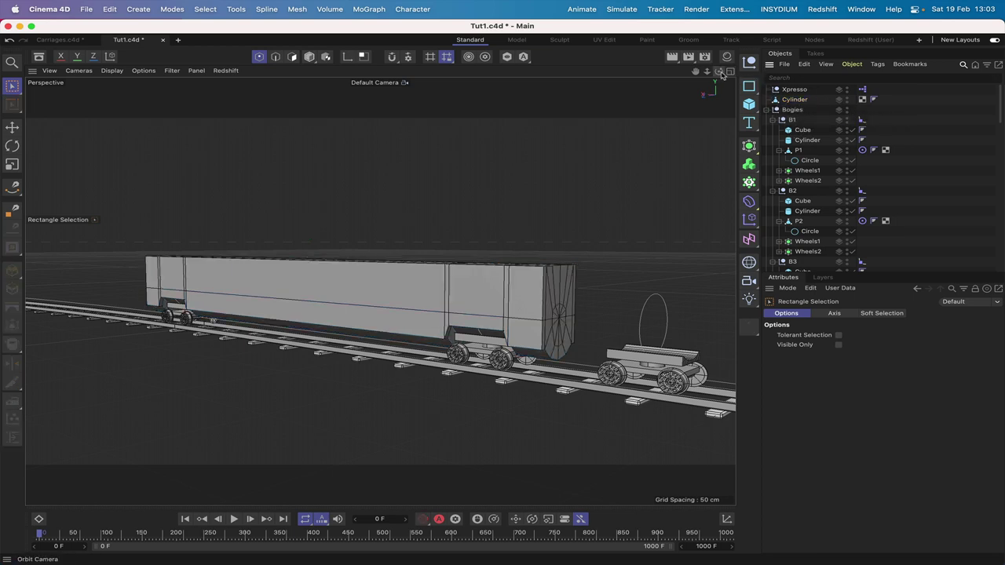
{"action": "mouse_move", "coordinate": [718, 70]}
{"action": "left_mouse_down"}
{"action": "mouse_move", "coordinate": [695, 75]}
{"action": "mouse_move", "coordinate": [707, 59]}
{"action": "left_mouse_up"}
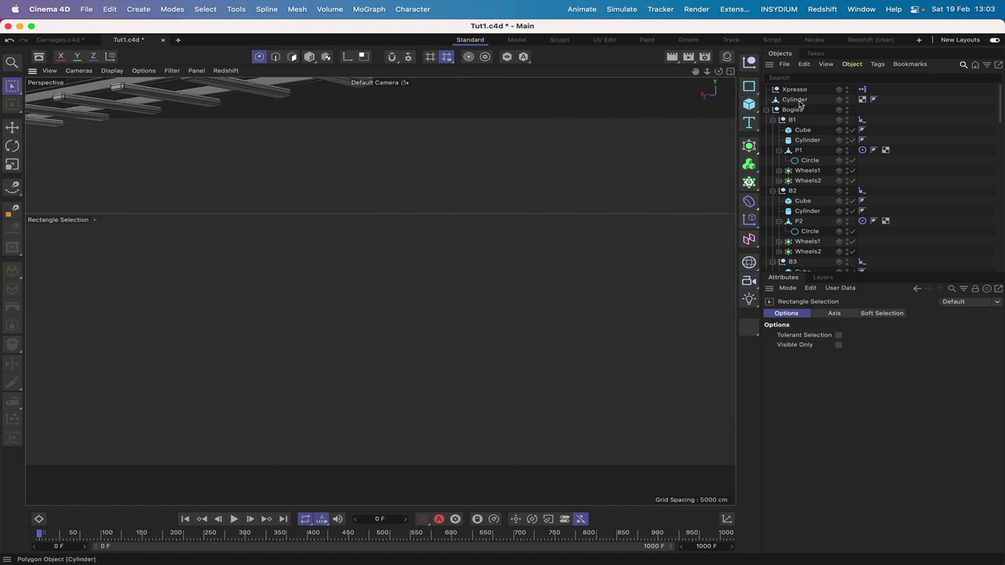
{"action": "left_click", "coordinate": [797, 100]}
{"action": "key", "text": "o"}
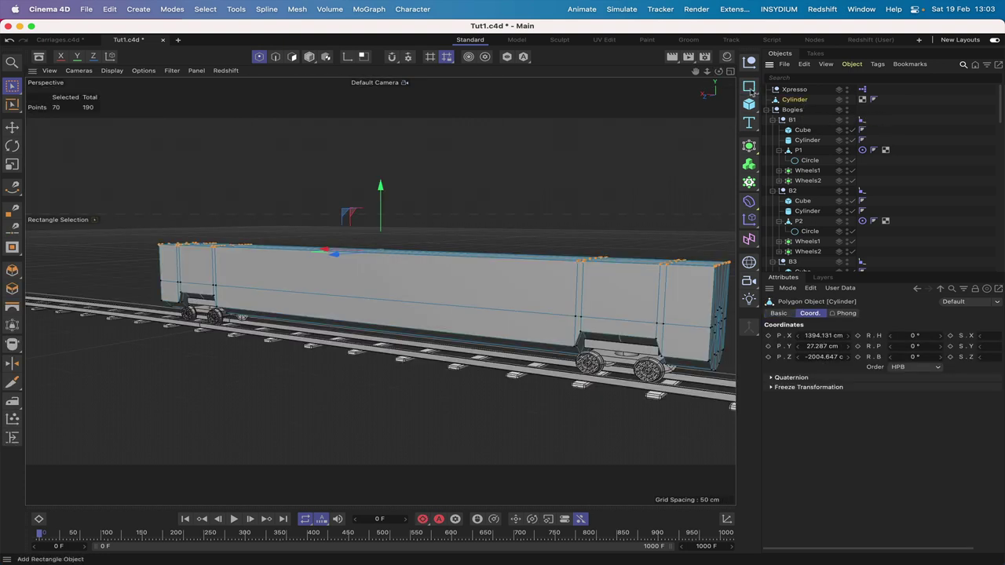
{"action": "mouse_move", "coordinate": [696, 72]}
{"action": "left_mouse_down"}
{"action": "mouse_move", "coordinate": [711, 73]}
{"action": "mouse_move", "coordinate": [691, 73]}
{"action": "left_mouse_up"}
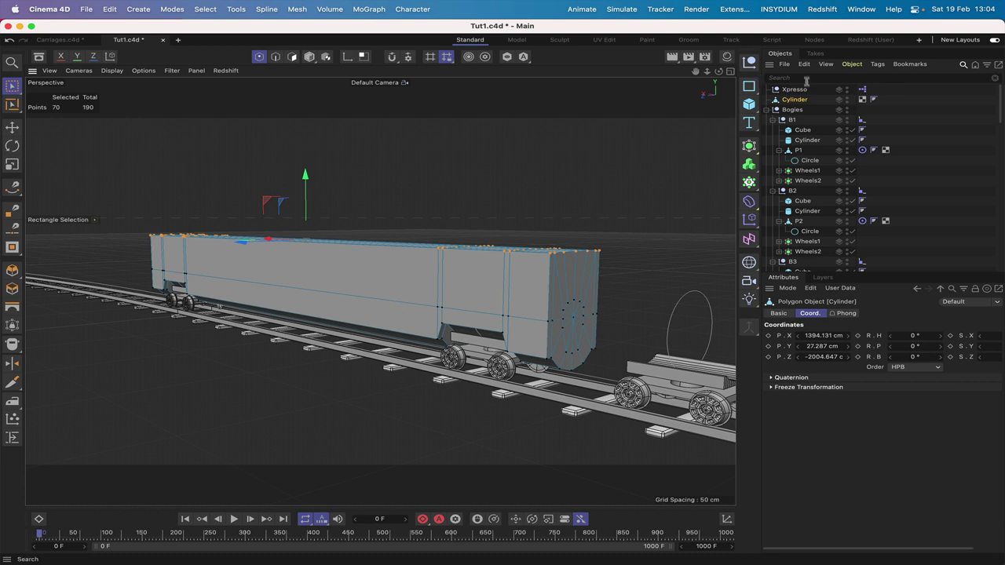
- Add a null and make it a child of the Circle under P1 in bogie B1
{"action": "left_click", "coordinate": [824, 103]}
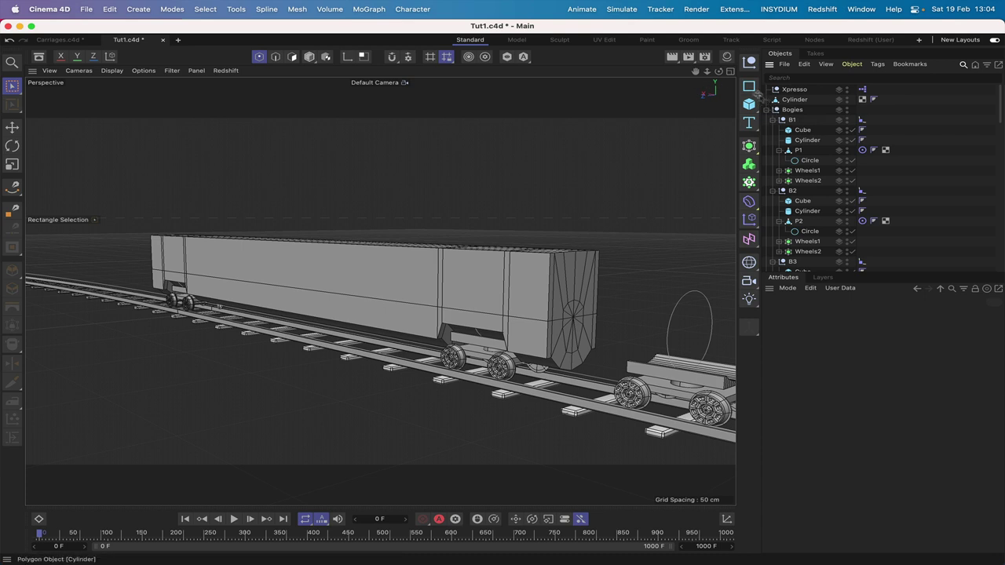
{"action": "left_click", "coordinate": [750, 62]}
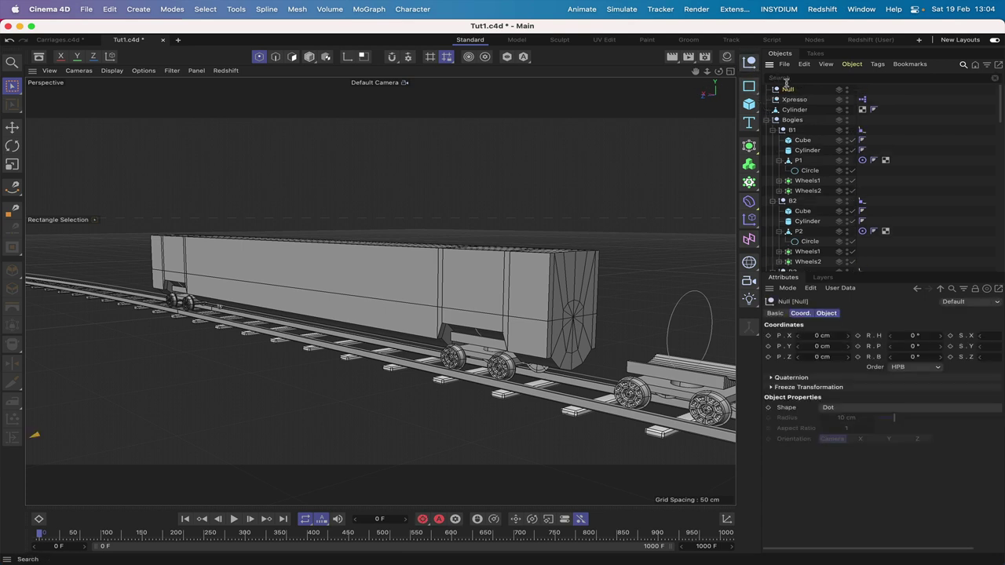
{"action": "left_click_drag", "start_coordinate": [787, 90], "coordinate": [811, 168]}
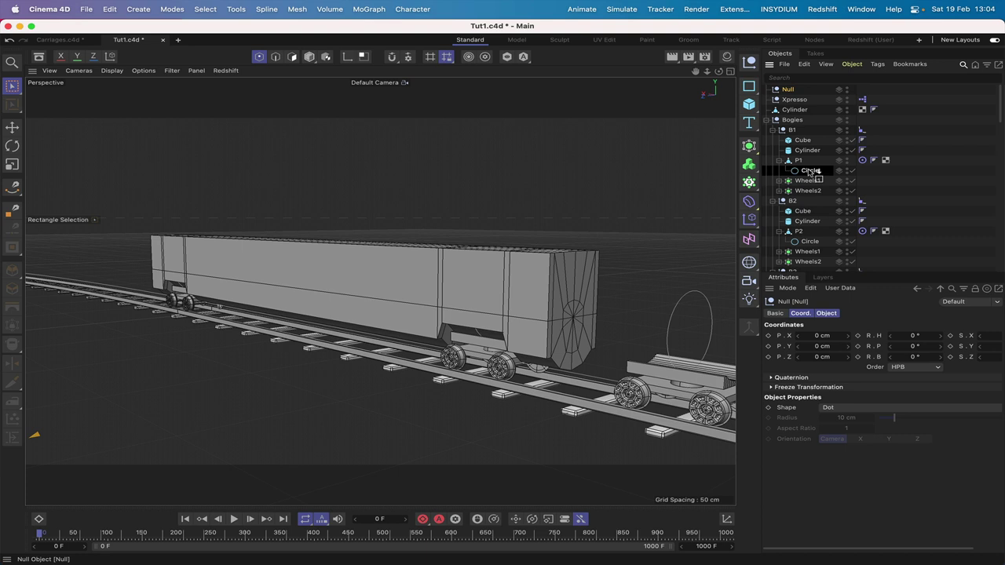
- Set the null's X, Y and Z position to 0 cm so it sits at the Circle's centre
{"action": "double_click", "coordinate": [819, 336]}
{"action": "type", "text": "0"}
{"action": "double_click", "coordinate": [820, 346]}
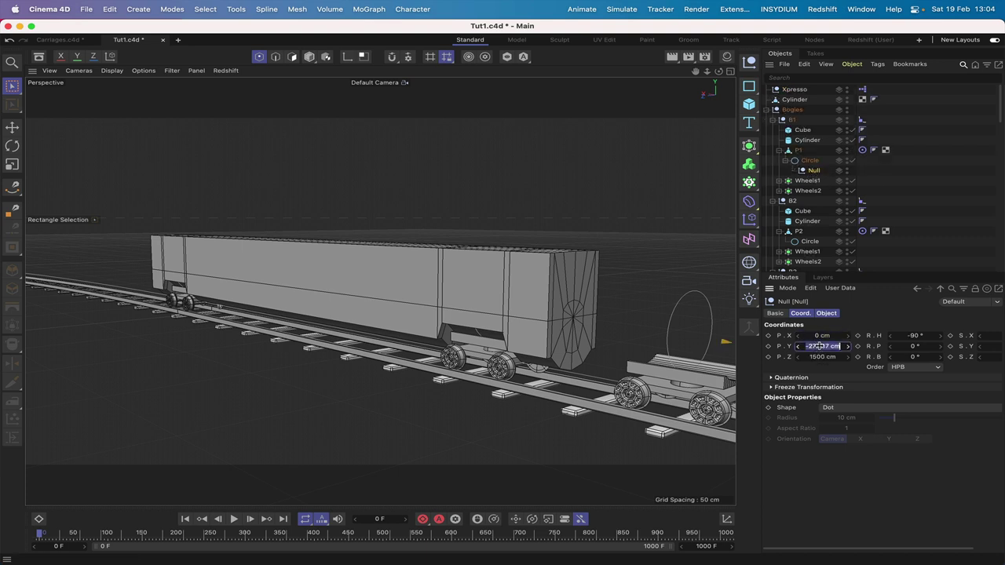
{"action": "key", "text": "BackSpace"}
{"action": "type", "text": "0"}
{"action": "double_click", "coordinate": [823, 358]}
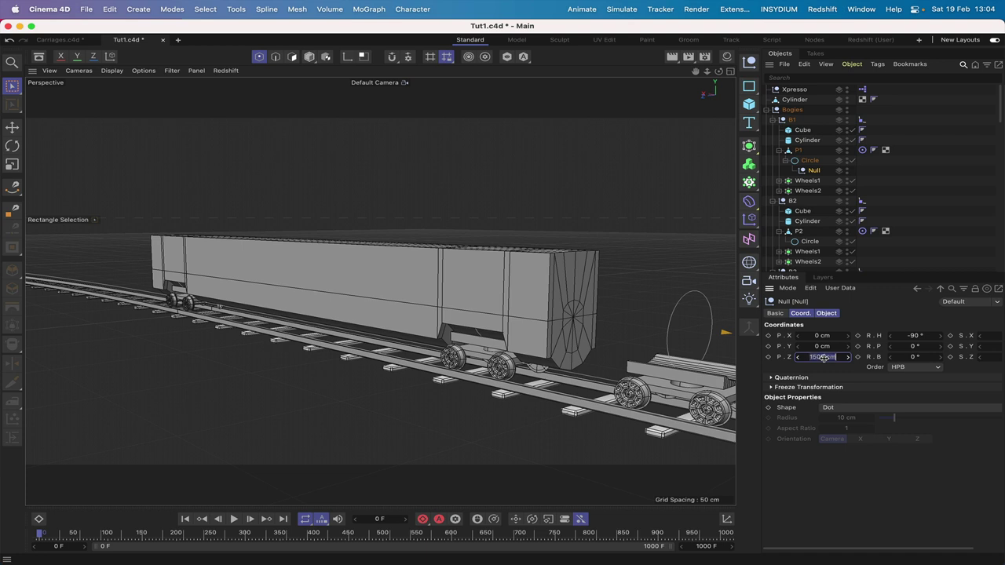
{"action": "type", "text": "0"}
{"action": "key", "text": "Return"}
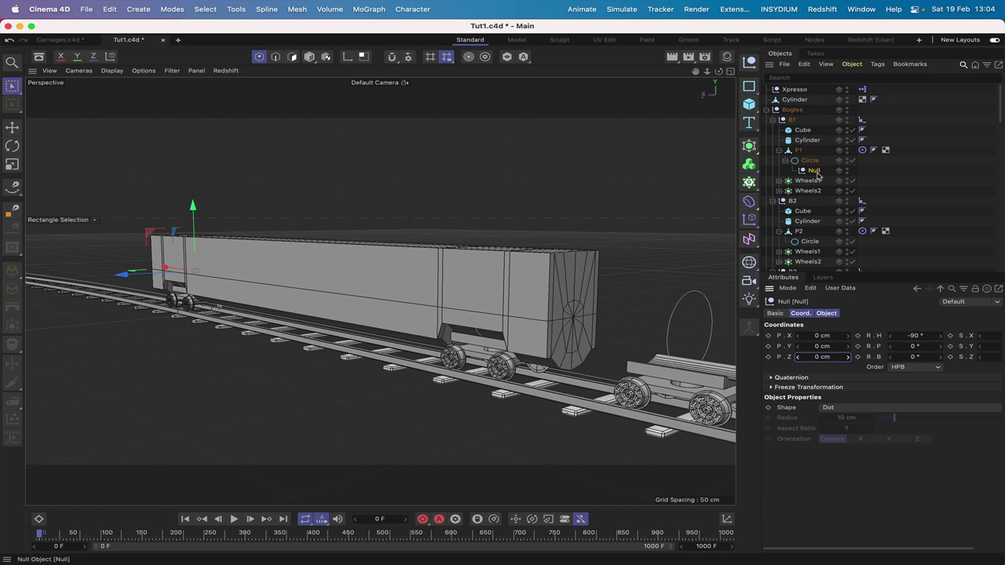
- Move the null out to the top level of the hierarchy and make the carriage body Cylinder its child
{"action": "left_click_drag", "start_coordinate": [817, 171], "coordinate": [790, 100]}
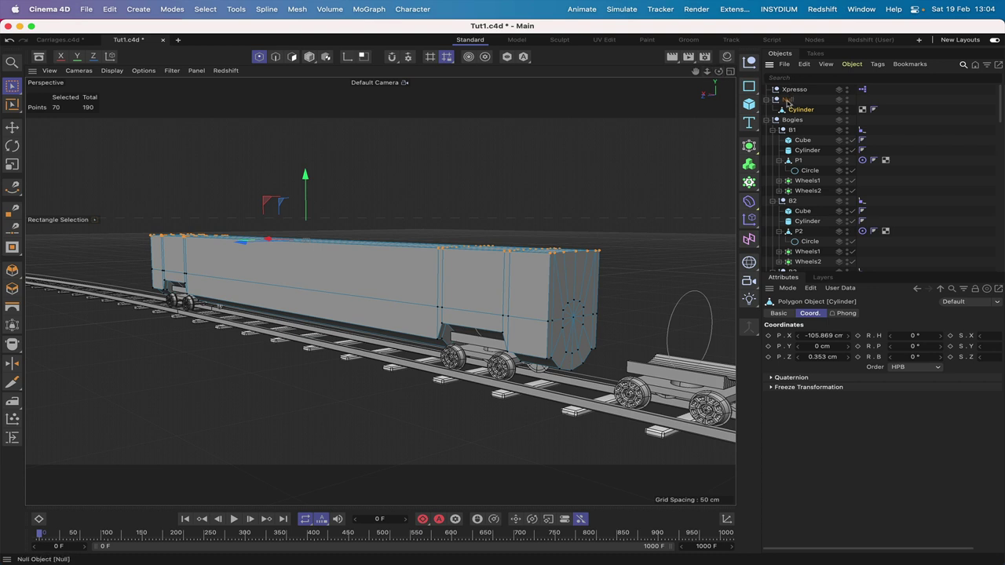
- Test-rotate the null to check how the carriage body pivots around it, and undo the rotation
{"action": "left_click", "coordinate": [791, 101]}
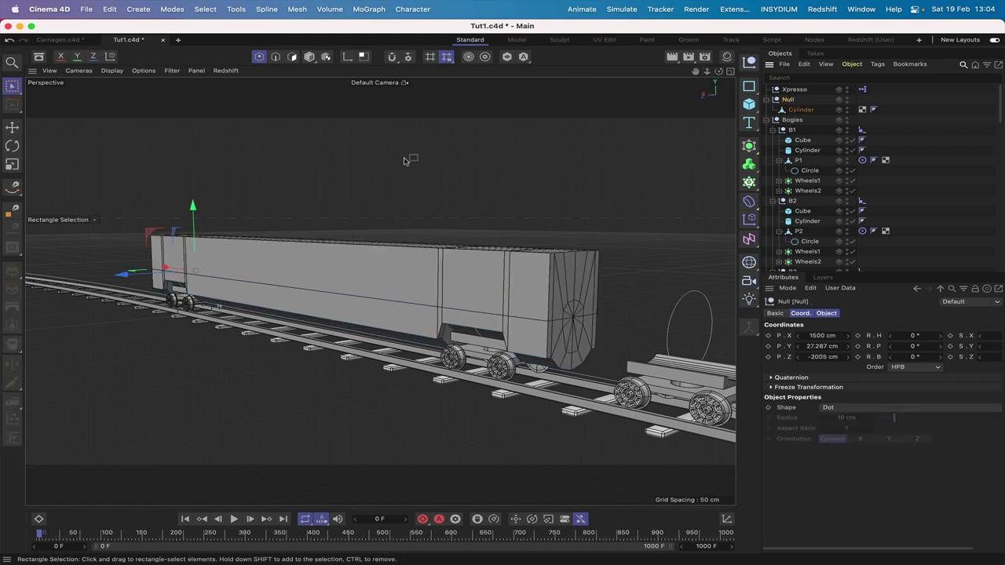
{"action": "left_click", "coordinate": [12, 145]}
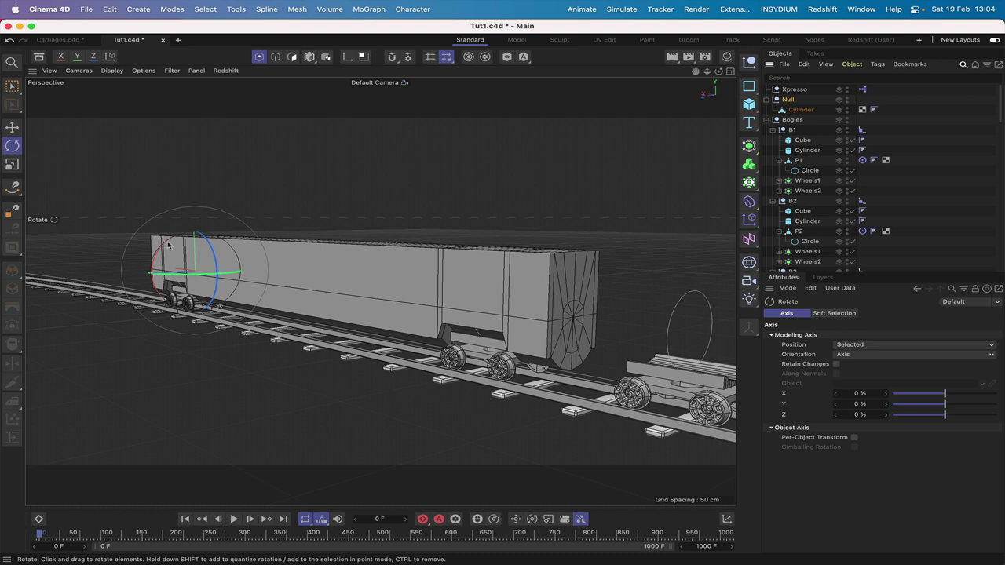
{"action": "left_click_drag", "start_coordinate": [168, 245], "coordinate": [179, 235]}
{"action": "key", "text": "super+z"}
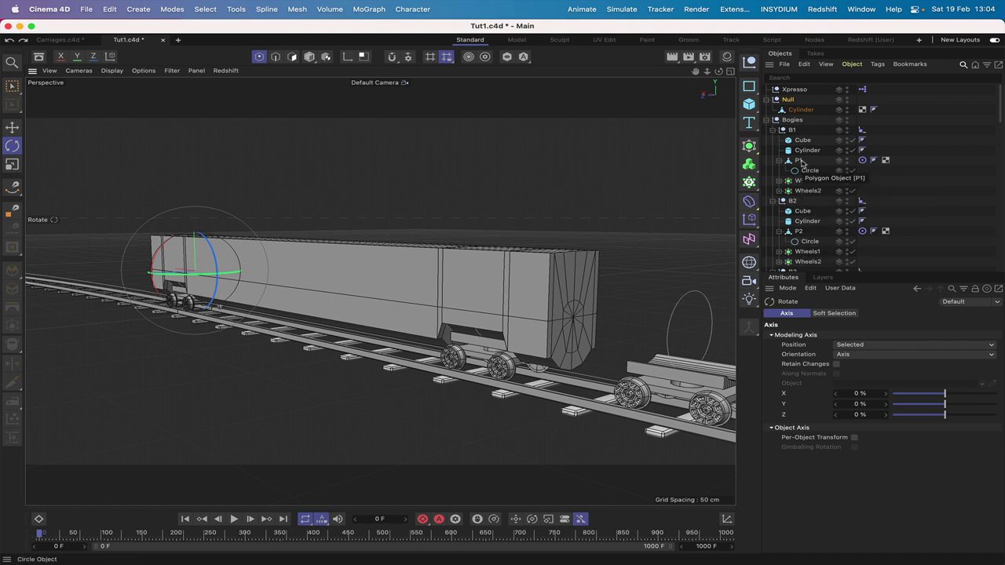
- Rename the null that holds the carriage body Cylinder as C1
{"action": "left_click", "coordinate": [800, 112]}
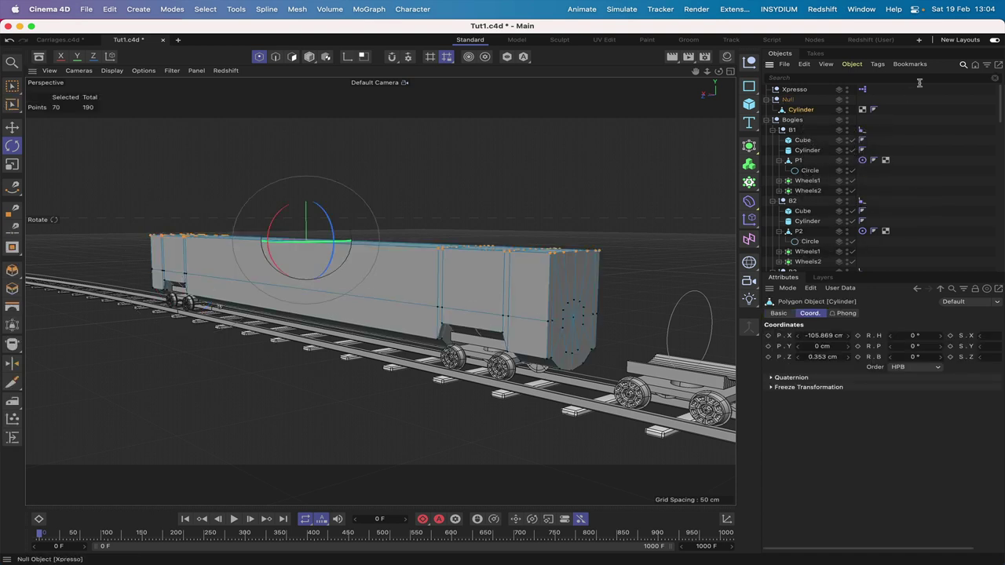
{"action": "left_click", "coordinate": [789, 100]}
{"action": "double_click", "coordinate": [790, 102]}
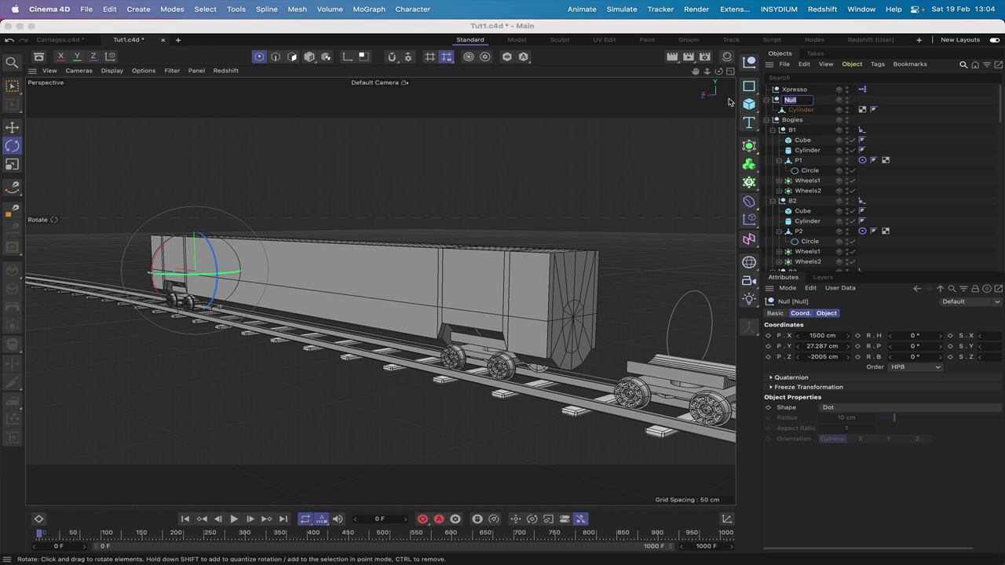
{"action": "key", "text": "Return"}
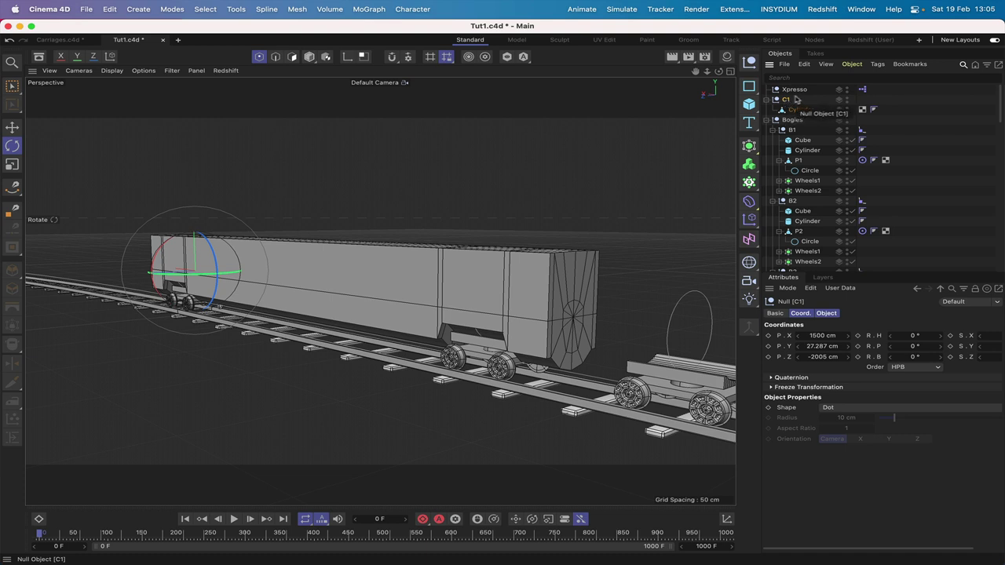
{"action": "left_click", "coordinate": [876, 67]}
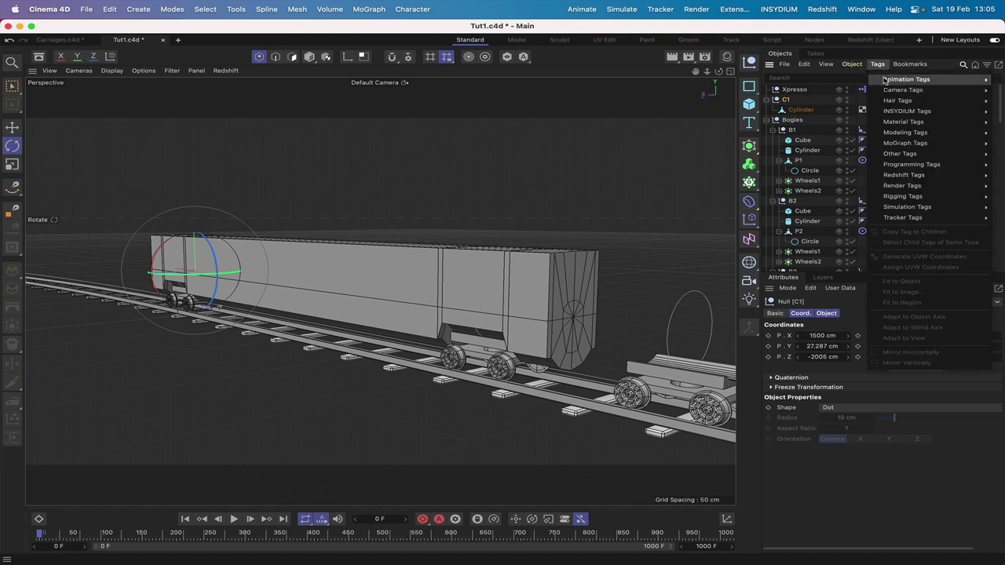
{"action": "mouse_move", "coordinate": [880, 80]}
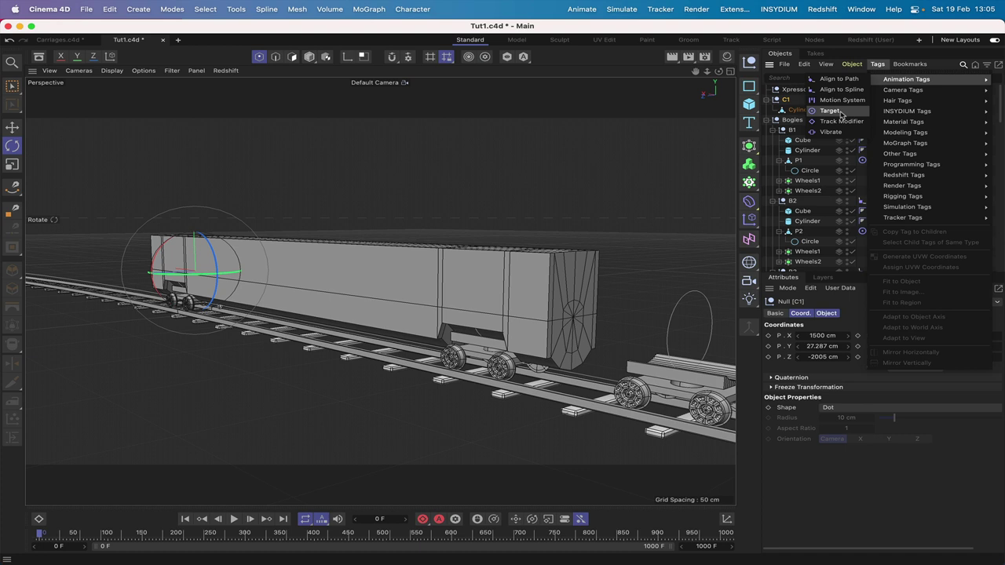
{"action": "left_click", "coordinate": [854, 62]}
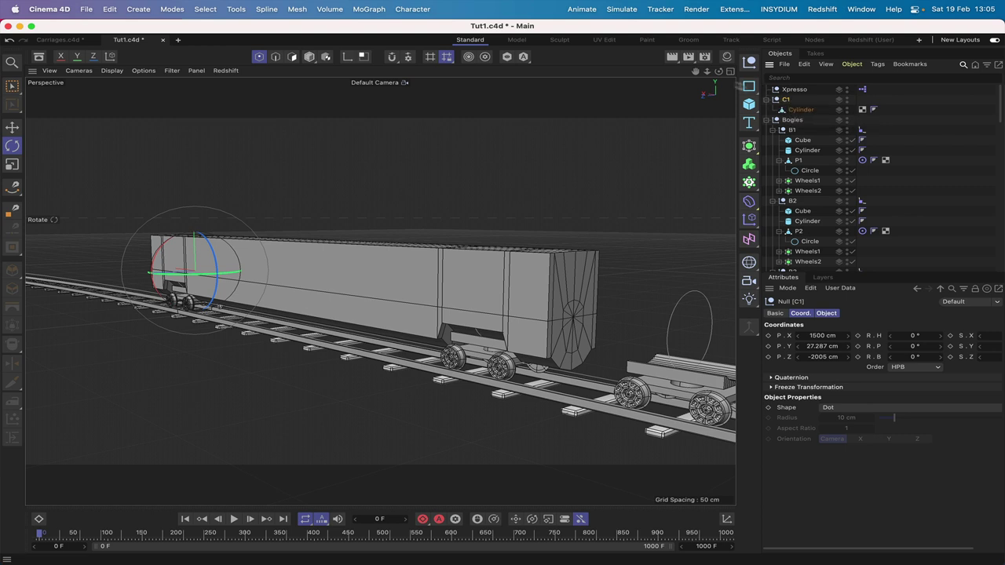
- Duplicate the C1 null together with its carriage body directly above it in the hierarchy
{"action": "left_click_drag", "start_coordinate": [717, 74], "coordinate": [663, 78]}
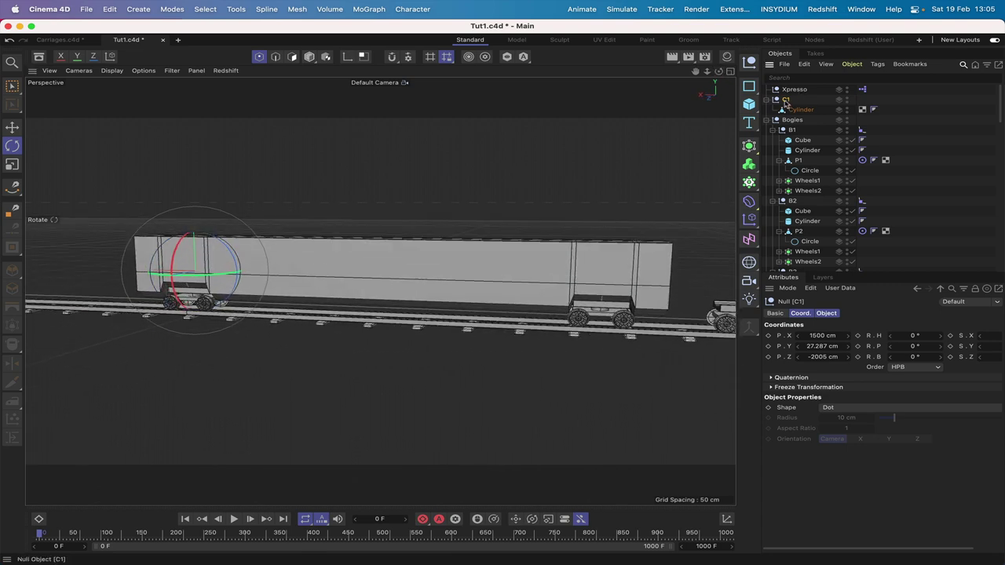
{"action": "left_click_drag", "start_coordinate": [785, 102], "coordinate": [790, 95], "text": "ctrl"}
{"action": "middle_click_drag", "start_coordinate": [418, 216], "coordinate": [436, 219], "text": "alt"}
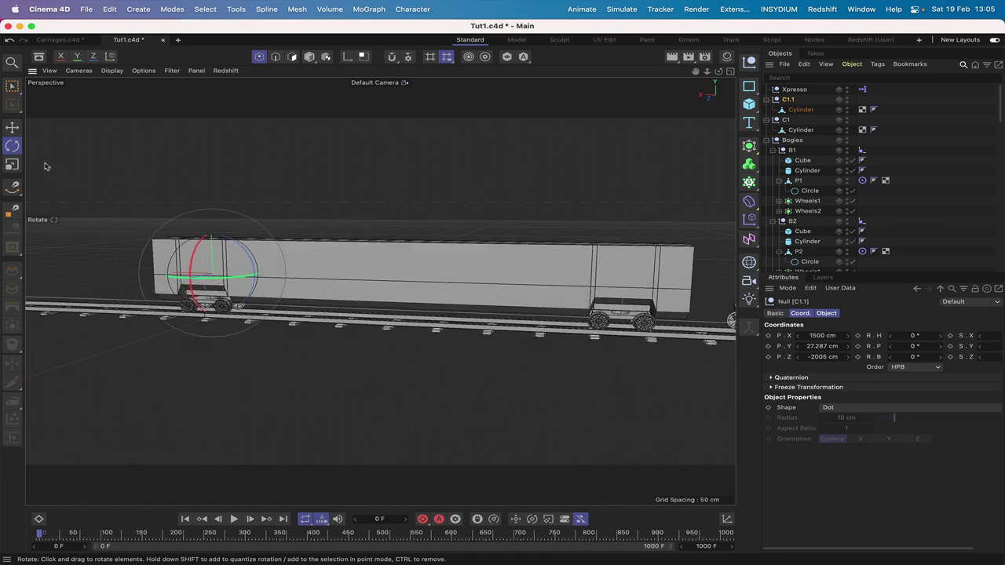
{"action": "key", "text": "e"}
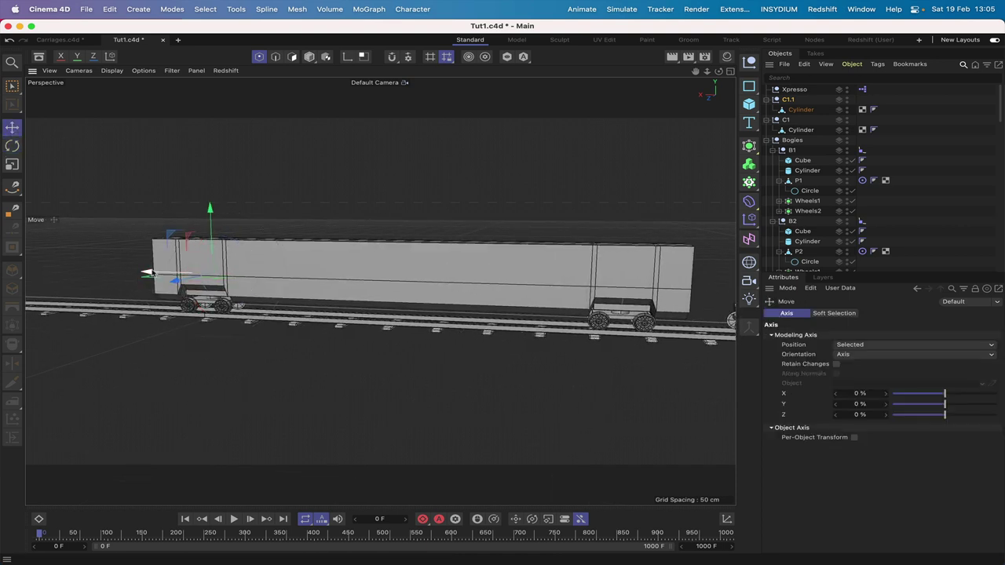
- Move the Cylinder out of C1 to the top level and set the C1 null's heading rotation to 90°
{"action": "left_click", "coordinate": [786, 100]}
{"action": "left_click", "coordinate": [788, 120]}
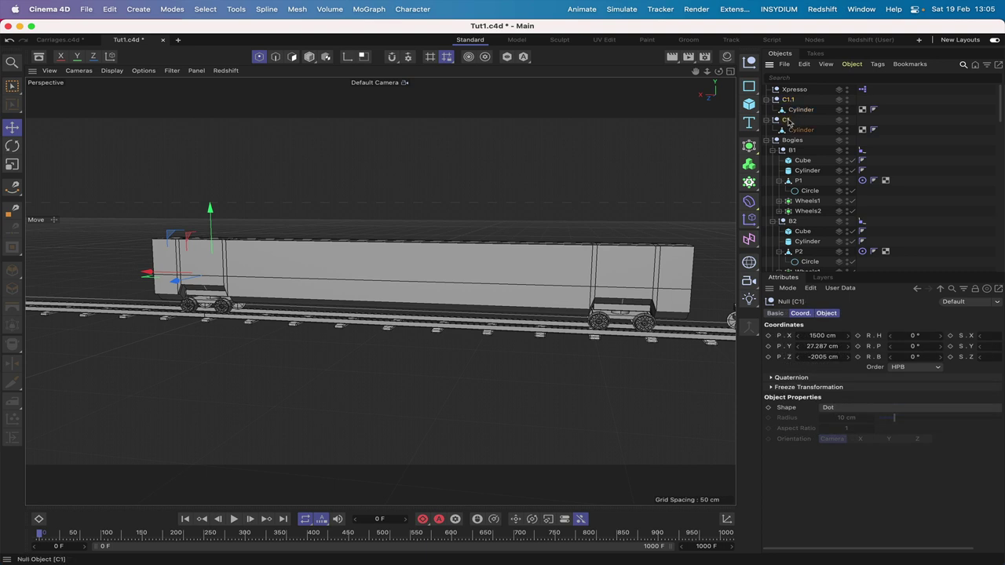
{"action": "left_click_drag", "start_coordinate": [799, 130], "coordinate": [789, 124]}
{"action": "left_click", "coordinate": [786, 129]}
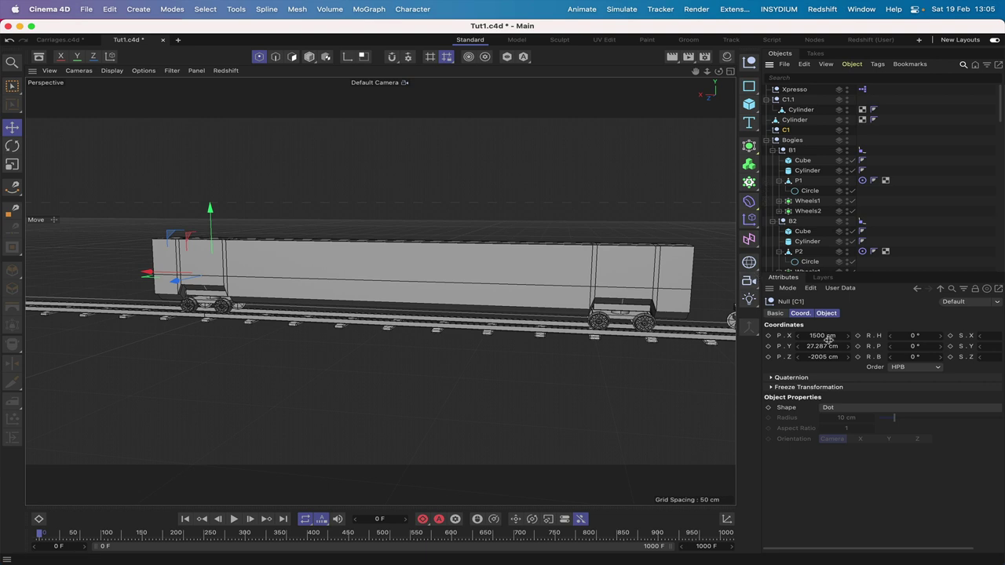
{"action": "left_click", "coordinate": [916, 336]}
{"action": "type", "text": "90"}
{"action": "key", "text": "Return"}
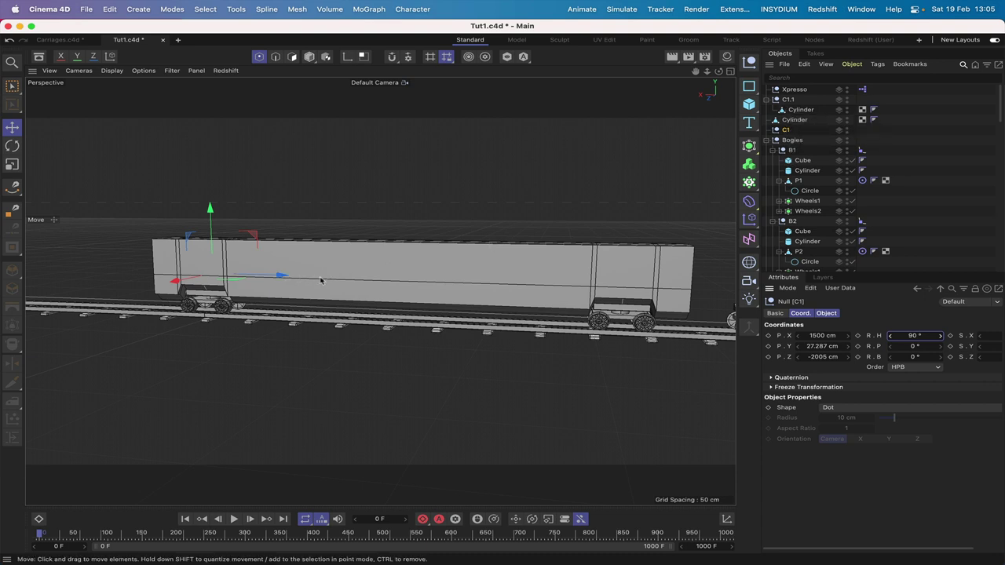
- Move the Cylinder out of C1.1 to the top level of the hierarchy
{"action": "left_click", "coordinate": [787, 100]}
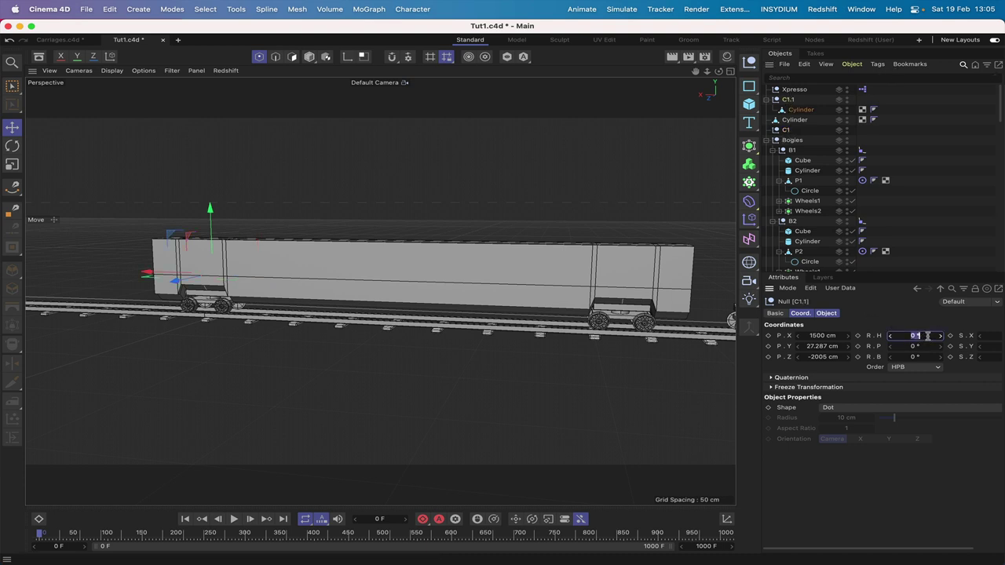
{"action": "left_click_drag", "start_coordinate": [797, 120], "coordinate": [795, 119]}
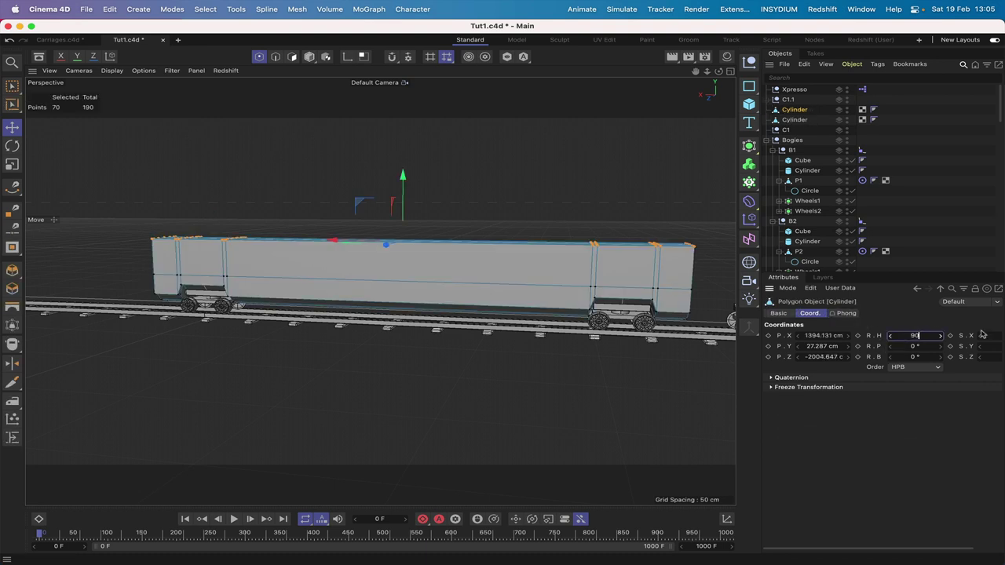
{"action": "type", "text": "90"}
{"action": "key", "text": "Return"}
{"action": "key", "text": "super+z"}
- Set the C1.1 null's heading rotation to 90°
{"action": "left_click", "coordinate": [788, 100]}
{"action": "left_click", "coordinate": [907, 336]}
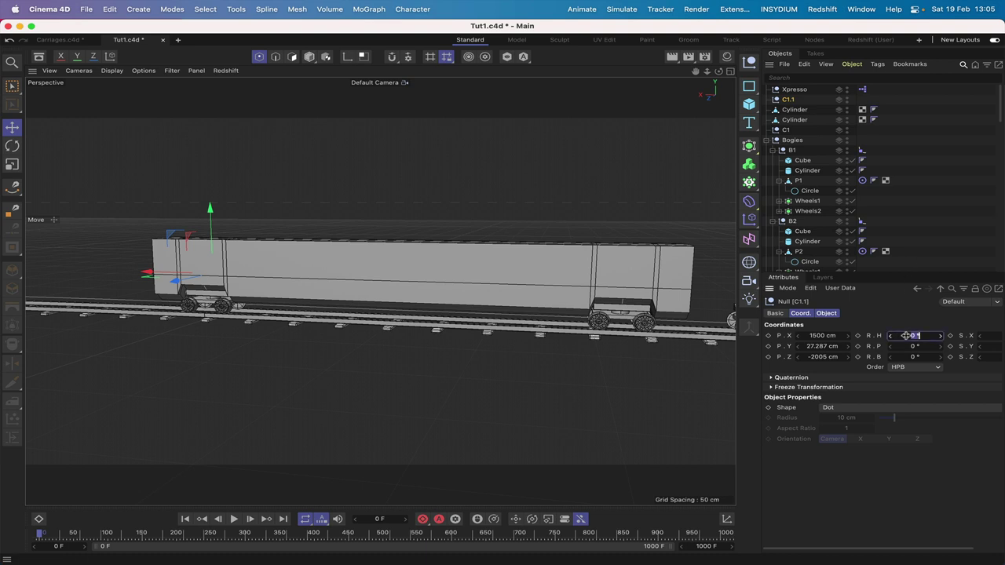
{"action": "type", "text": "90"}
{"action": "key", "text": "Return"}
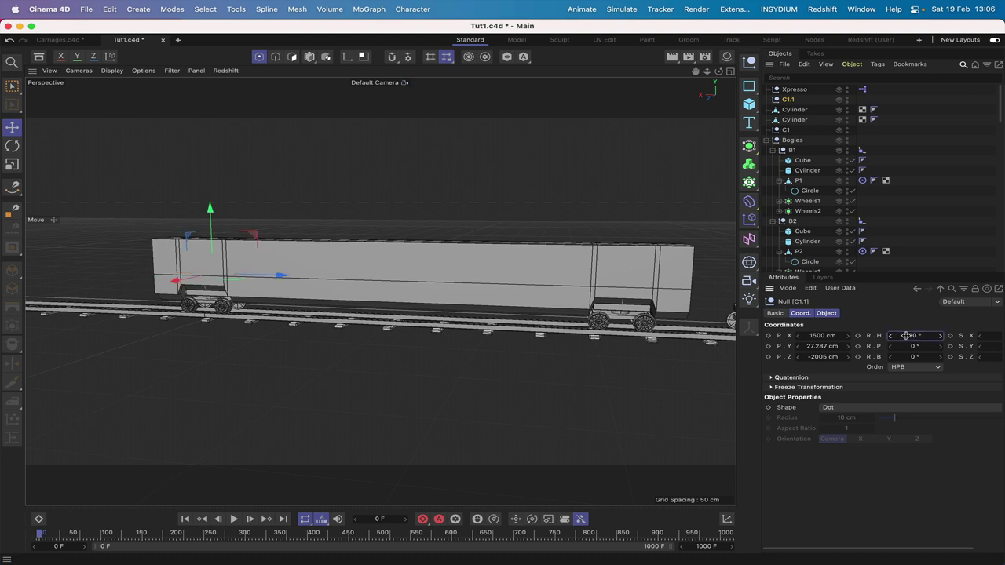
- Make the two loose carriage body Cylinders children of C1.1 and C1 again, one under each null
{"action": "left_click", "coordinate": [794, 110]}
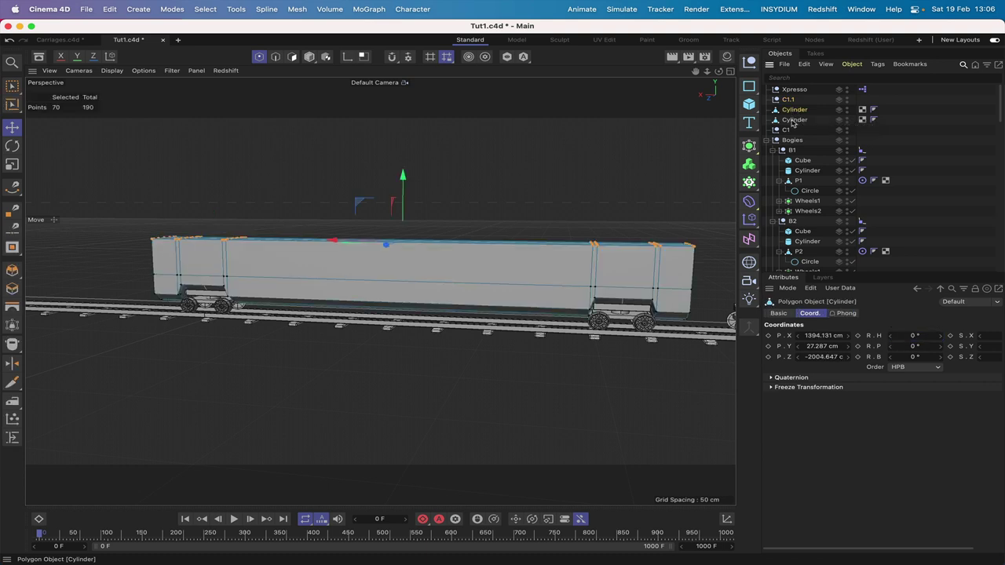
{"action": "mouse_move", "coordinate": [794, 123]}
{"action": "left_mouse_down"}
{"action": "mouse_move", "coordinate": [790, 99]}
{"action": "mouse_move", "coordinate": [788, 129]}
{"action": "left_mouse_up"}
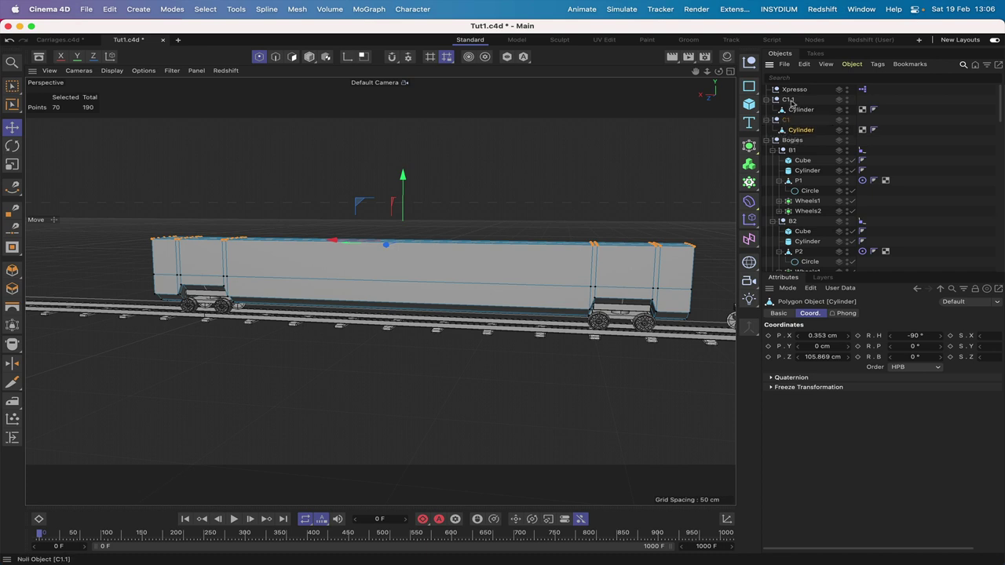
- Rename the C1.1 null as C2 and place the collapsed C1 above it in the hierarchy
{"action": "double_click", "coordinate": [789, 99]}
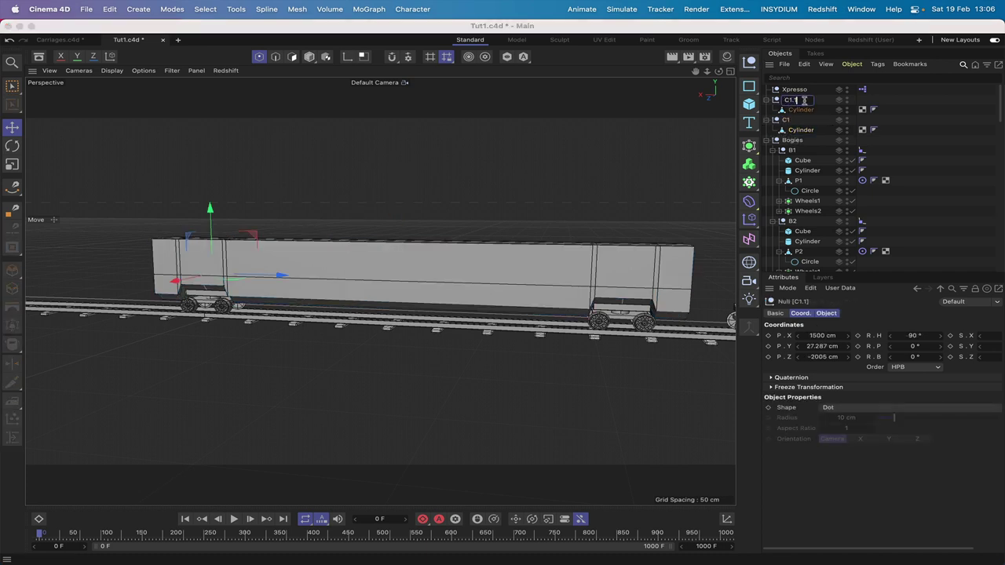
{"action": "type", "text": "C2"}
{"action": "key", "text": "Return"}
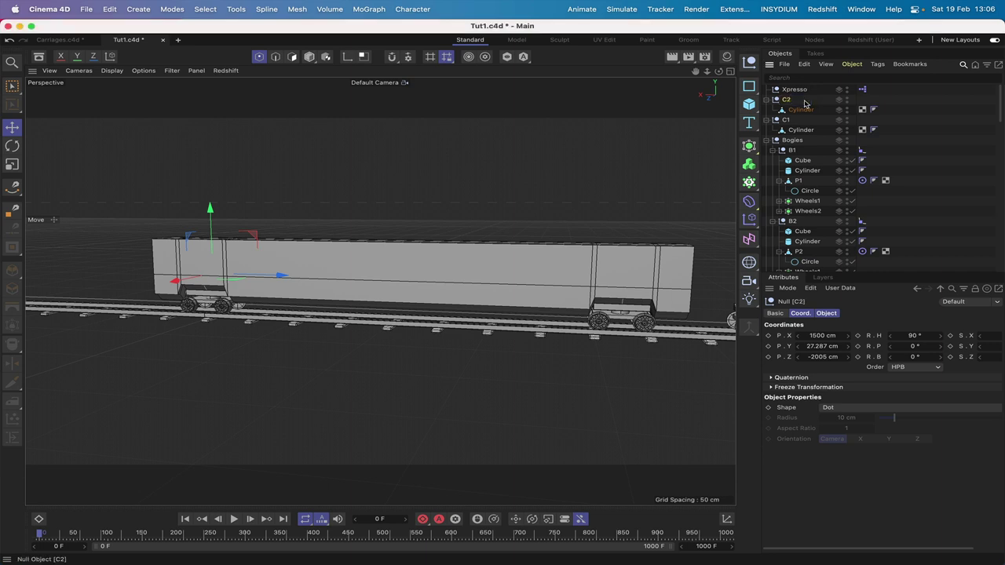
{"action": "left_click", "coordinate": [767, 121]}
{"action": "left_click_drag", "start_coordinate": [782, 123], "coordinate": [766, 95]}
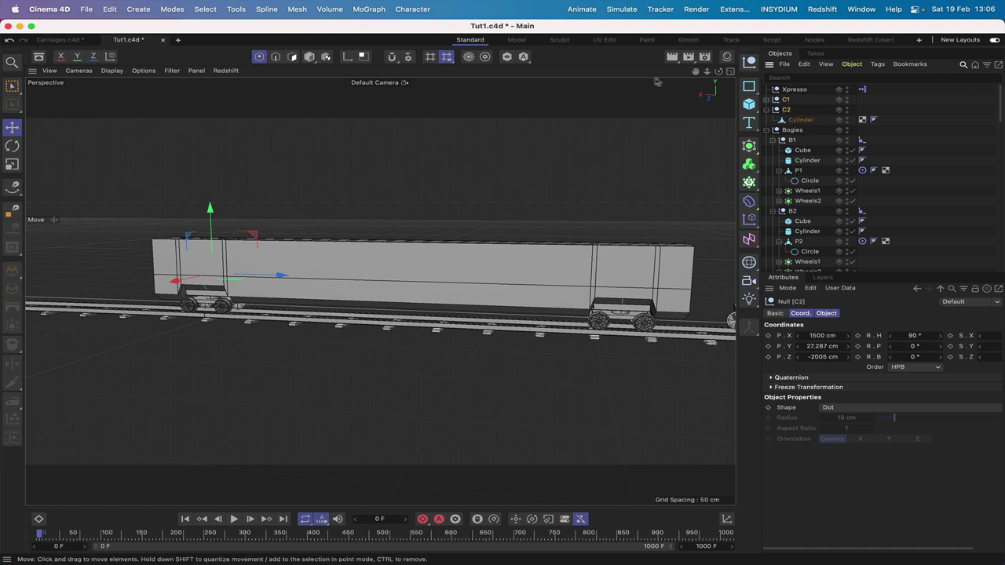
- Move C2 along the track away from the first carriage to an X position of about 1808 cm
{"action": "left_click_drag", "start_coordinate": [280, 276], "coordinate": [31, 275]}
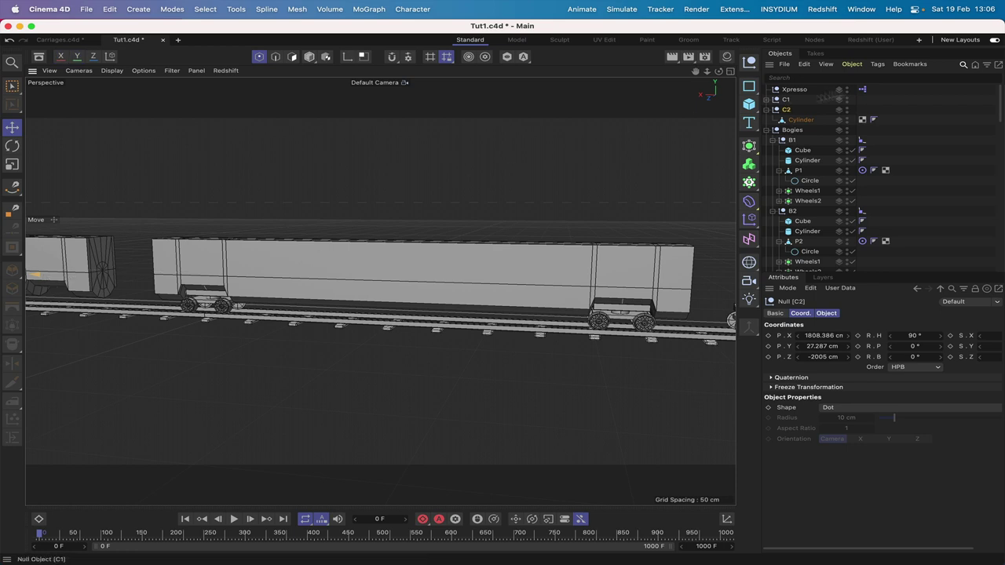
{"action": "left_click_drag", "start_coordinate": [695, 71], "coordinate": [802, 101]}
{"action": "left_click_drag", "start_coordinate": [380, 291], "coordinate": [380, 292]}
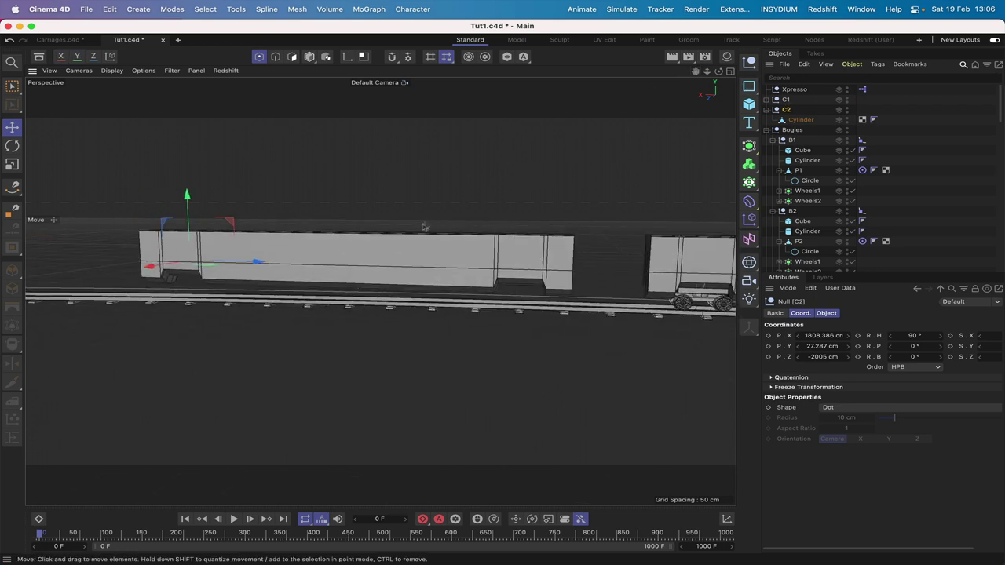
- Duplicate the C2 carriage null directly below it in the hierarchy and rename the copy as C3
{"action": "left_click", "coordinate": [766, 110]}
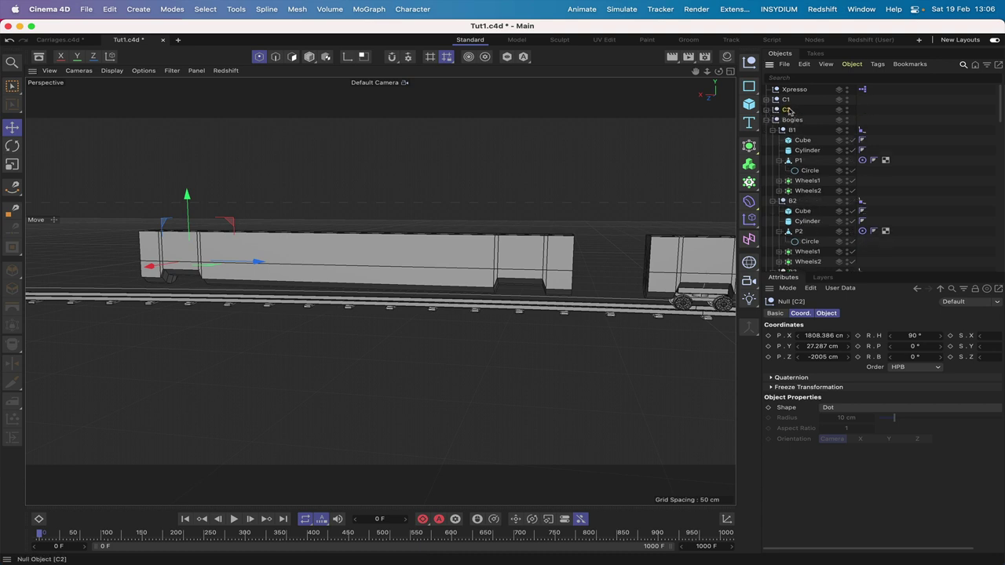
{"action": "left_click_drag", "start_coordinate": [787, 111], "coordinate": [788, 119], "text": "ctrl"}
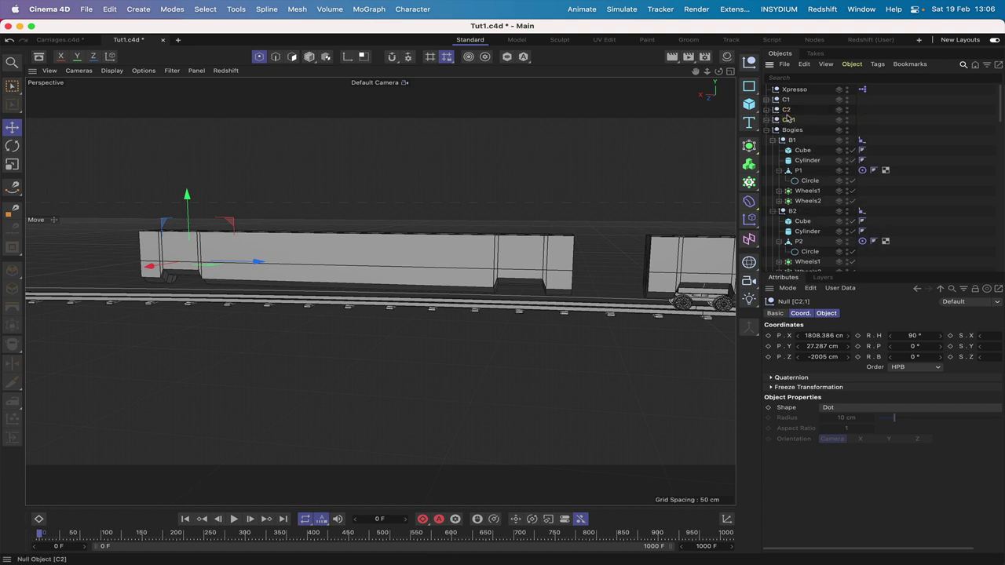
{"action": "double_click", "coordinate": [792, 122]}
{"action": "left_click", "coordinate": [818, 121]}
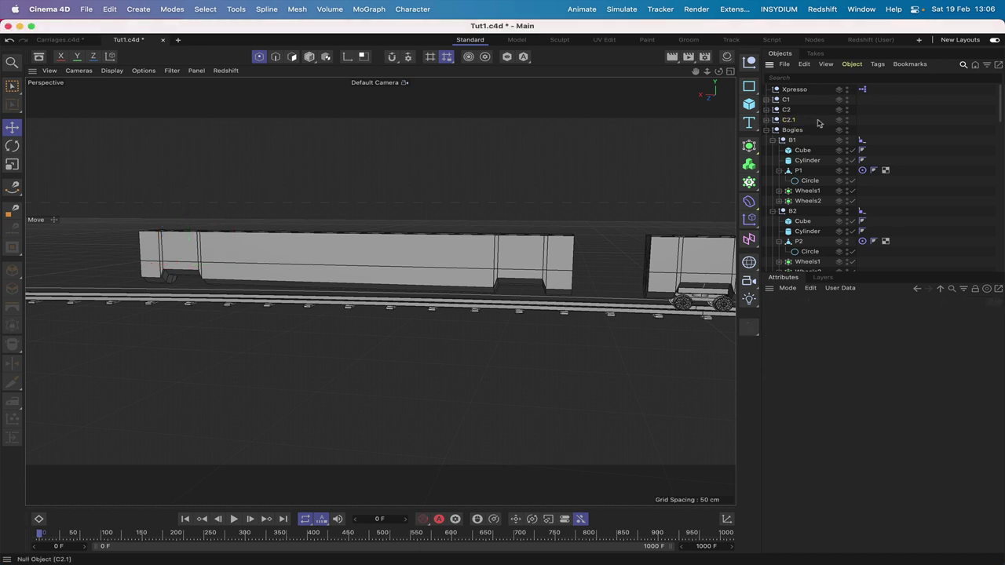
{"action": "left_click", "coordinate": [789, 119]}
{"action": "double_click", "coordinate": [790, 120]}
{"action": "left_click", "coordinate": [803, 120]}
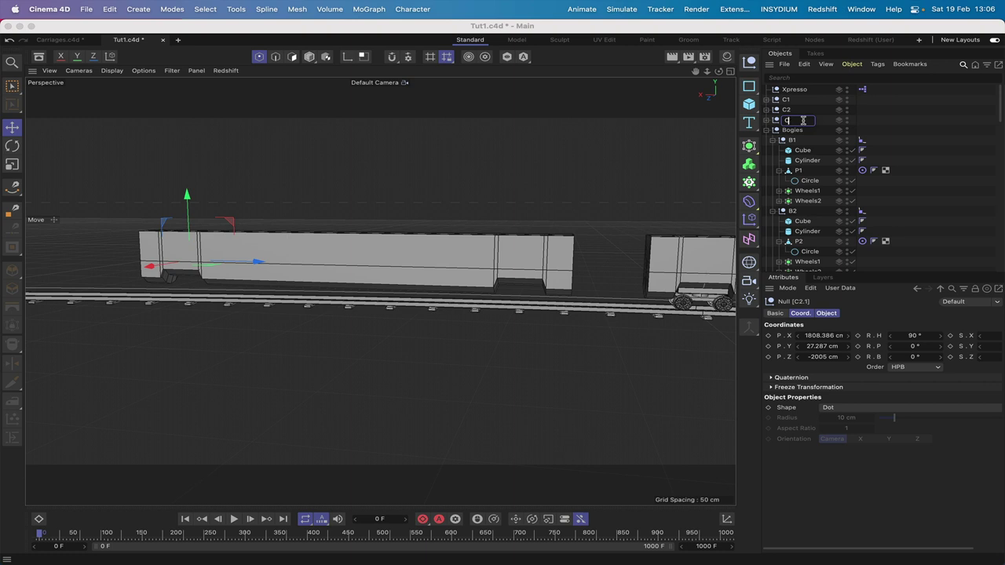
{"action": "type", "text": "3"}
{"action": "key", "text": "Return"}
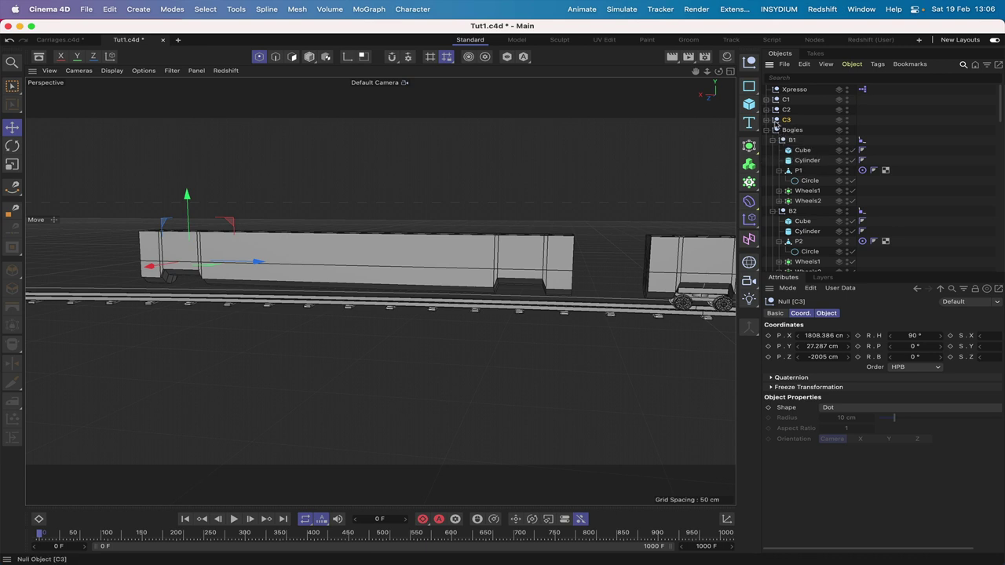
- Move C3 sideways off the track beside C2 to a Z position of about -1921 cm
{"action": "left_click_drag", "start_coordinate": [696, 72], "coordinate": [595, 60]}
{"action": "right_click_drag", "start_coordinate": [696, 72], "coordinate": [649, 71]}
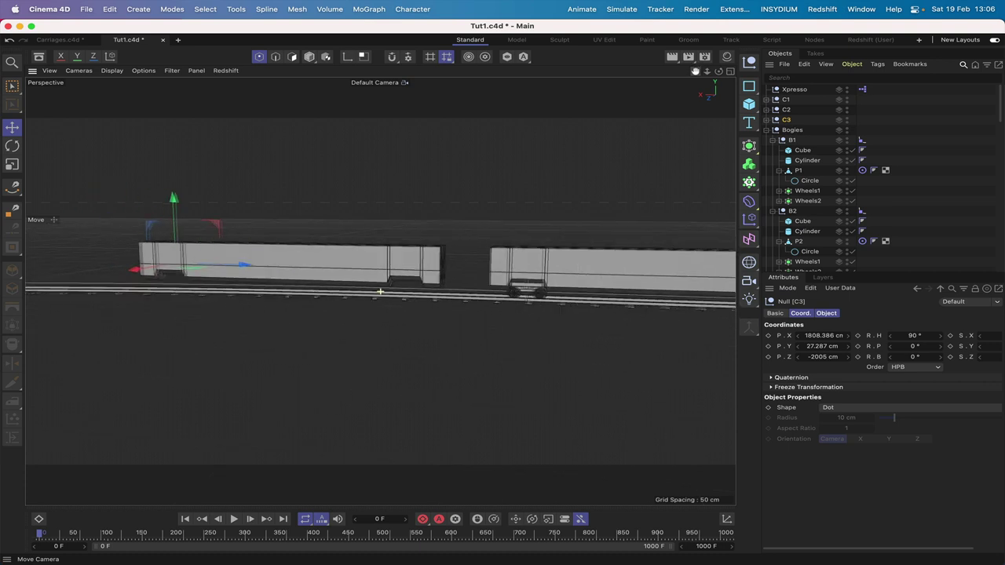
{"action": "left_click_drag", "start_coordinate": [696, 72], "coordinate": [593, 68]}
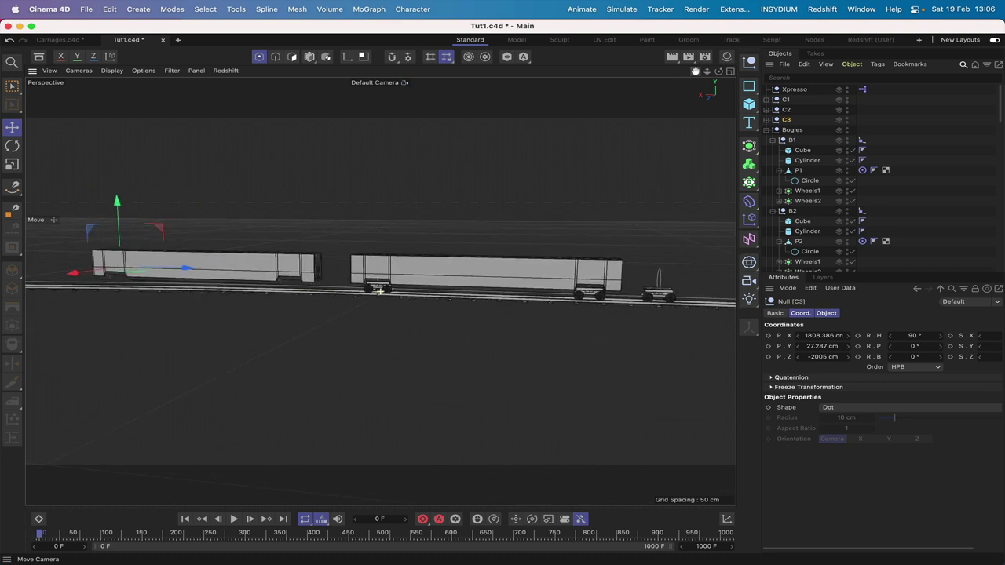
{"action": "left_click", "coordinate": [786, 119]}
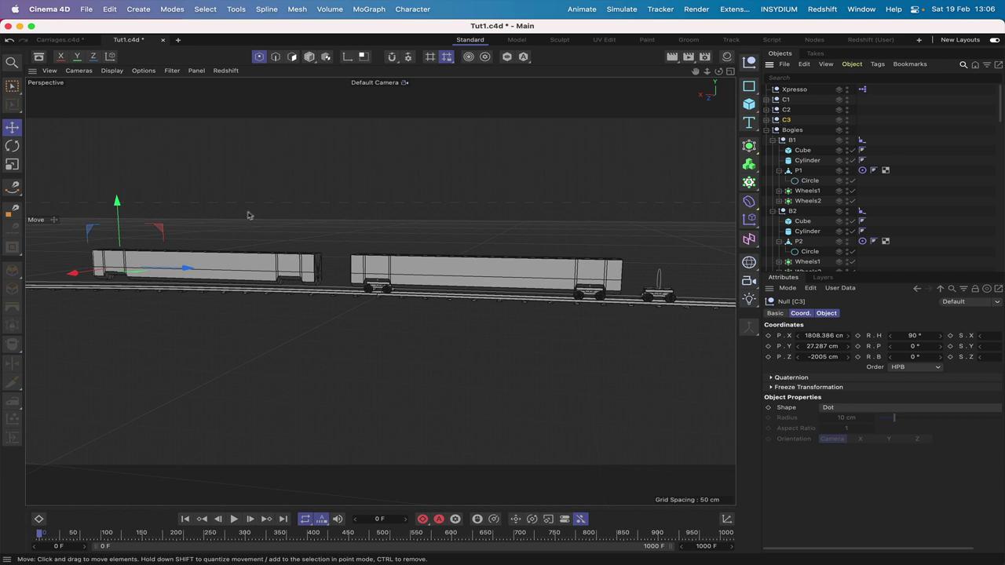
{"action": "left_click_drag", "start_coordinate": [72, 281], "coordinate": [27, 309]}
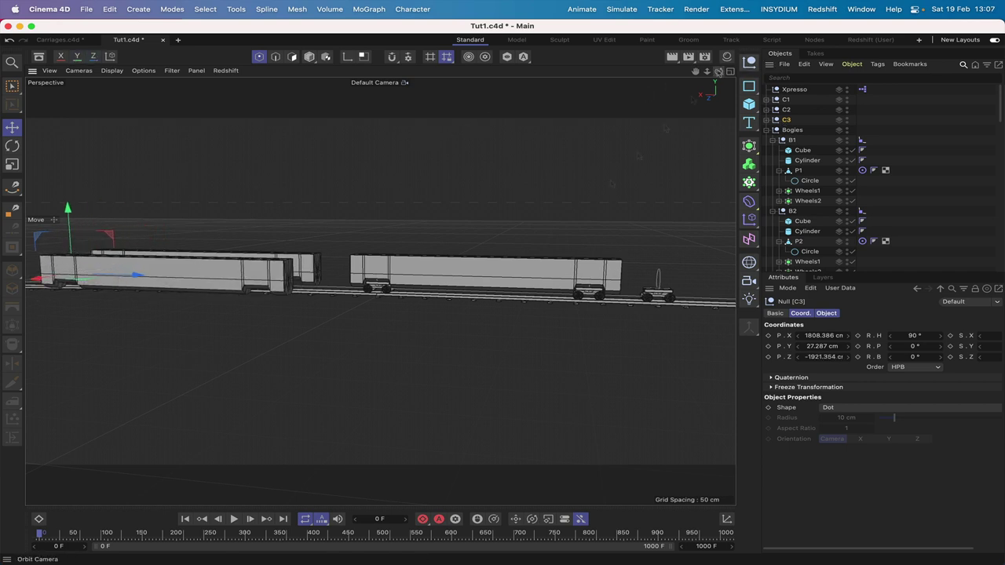
- Select the 12 centre polygons on the C3 cylinder's end cap nearest the first carriage, using Live Selection
{"action": "mouse_move", "coordinate": [719, 72]}
{"action": "left_mouse_down"}
{"action": "mouse_move", "coordinate": [697, 73]}
{"action": "mouse_move", "coordinate": [719, 79]}
{"action": "left_mouse_up"}
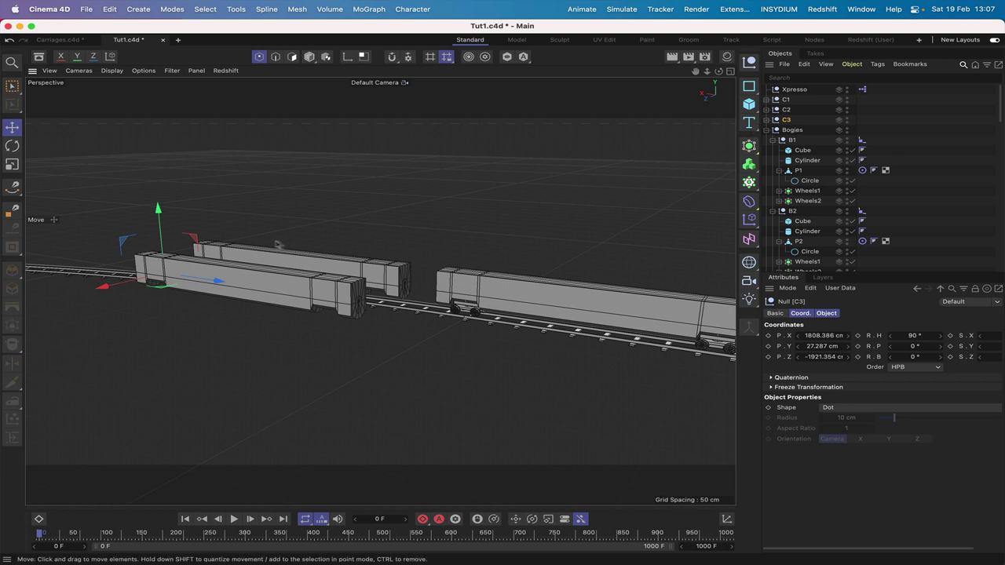
{"action": "middle_click_drag", "start_coordinate": [331, 308], "coordinate": [325, 303], "text": "alt"}
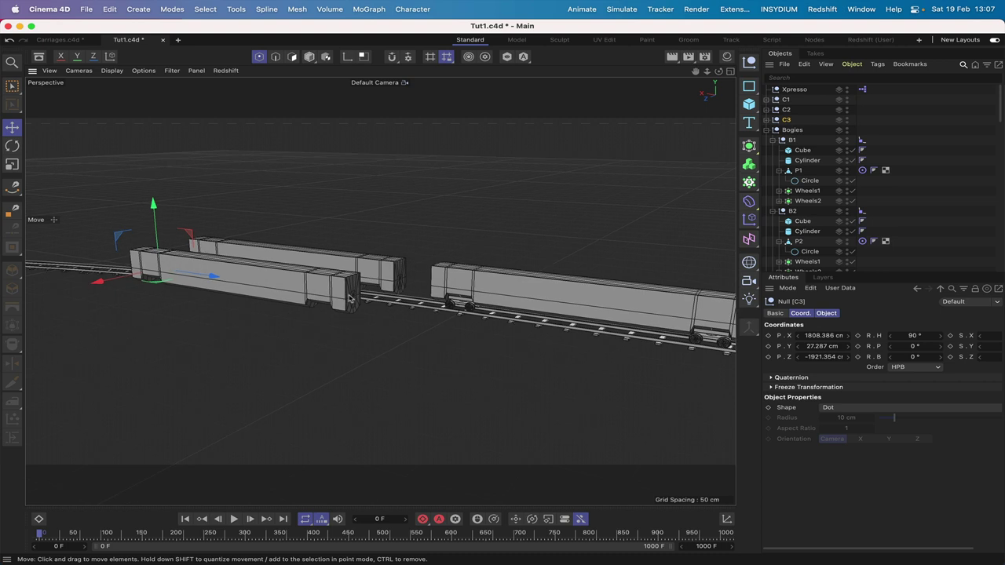
{"action": "left_click", "coordinate": [766, 120]}
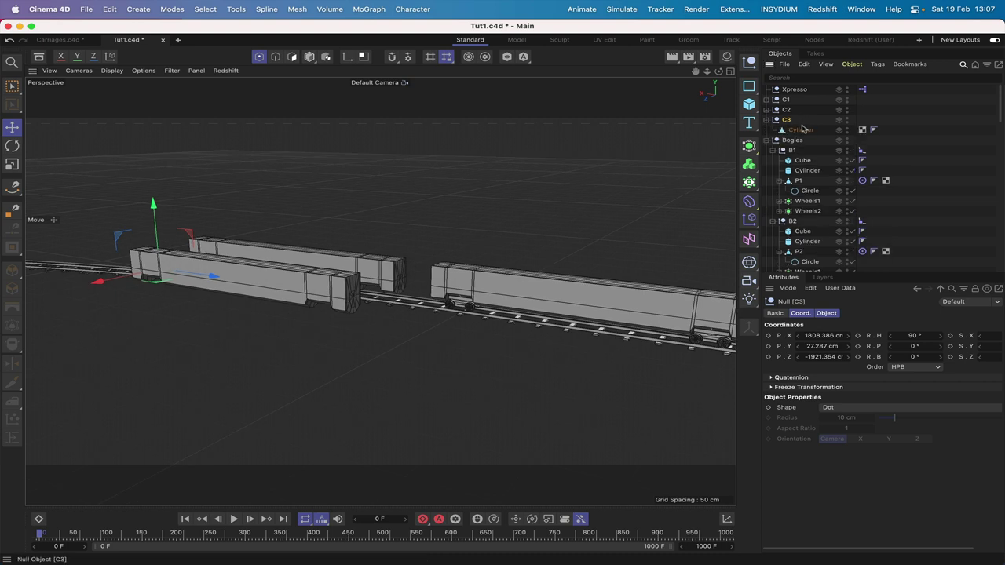
{"action": "left_click", "coordinate": [801, 130]}
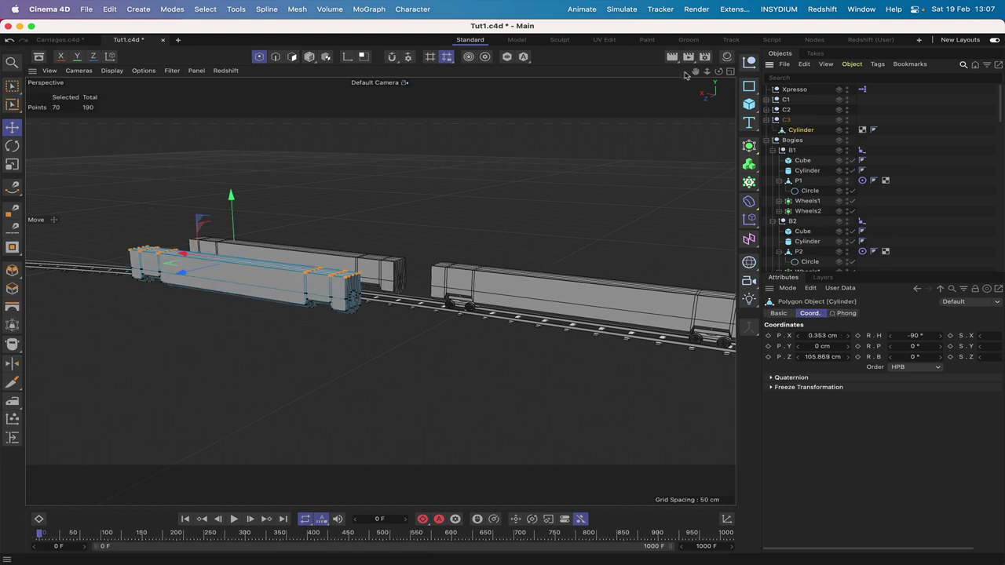
{"action": "left_click", "coordinate": [766, 109]}
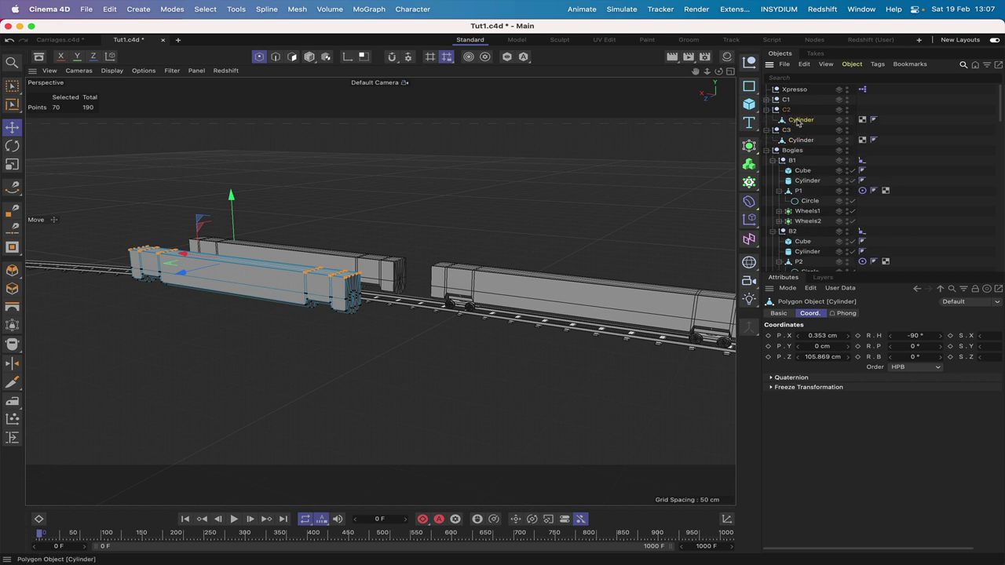
{"action": "left_click", "coordinate": [799, 119]}
{"action": "left_click", "coordinate": [801, 140]}
{"action": "scroll", "coordinate": [360, 169], "scroll_direction": "up", "scroll_amount": 6}
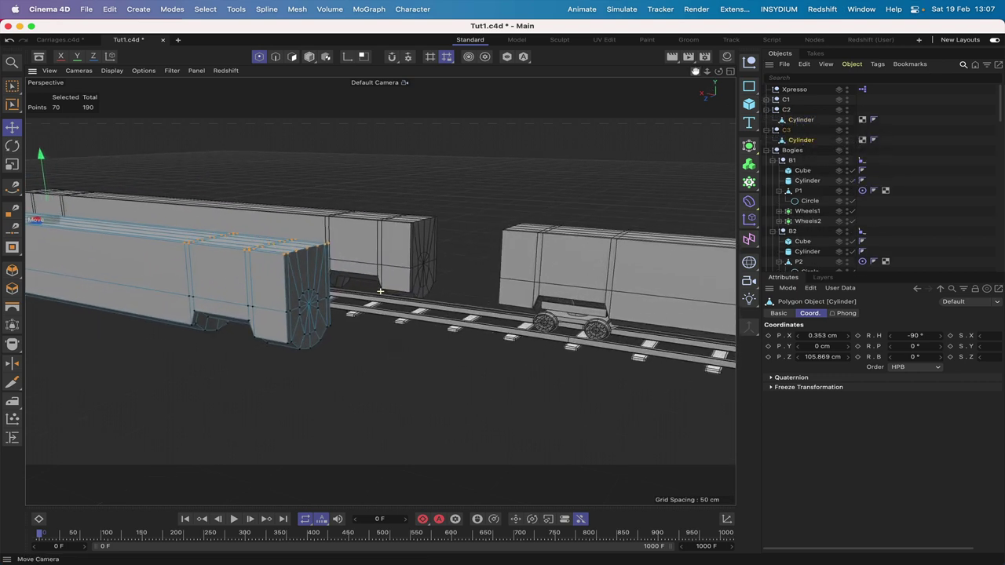
{"action": "left_click", "coordinate": [292, 56]}
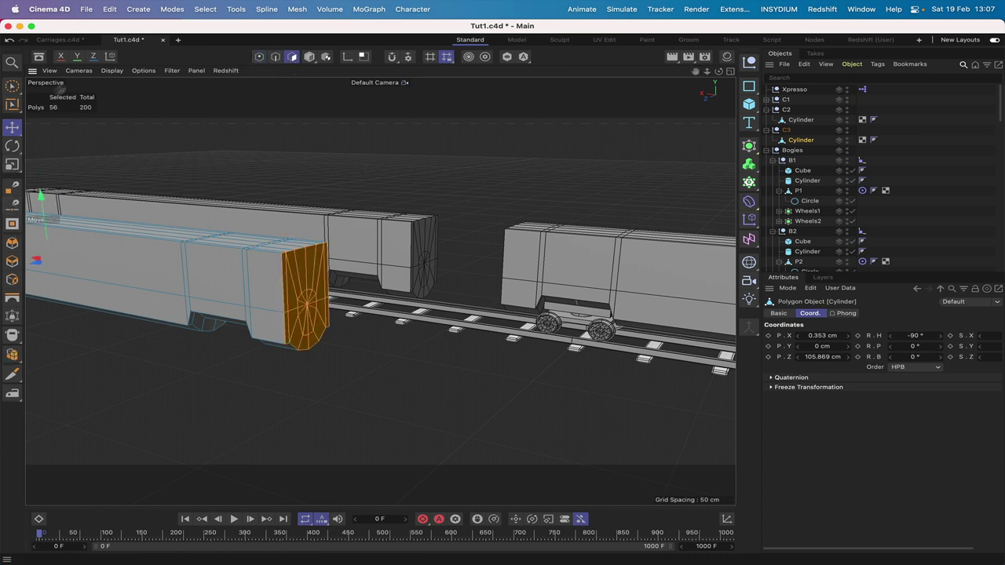
{"action": "left_click", "coordinate": [12, 86]}
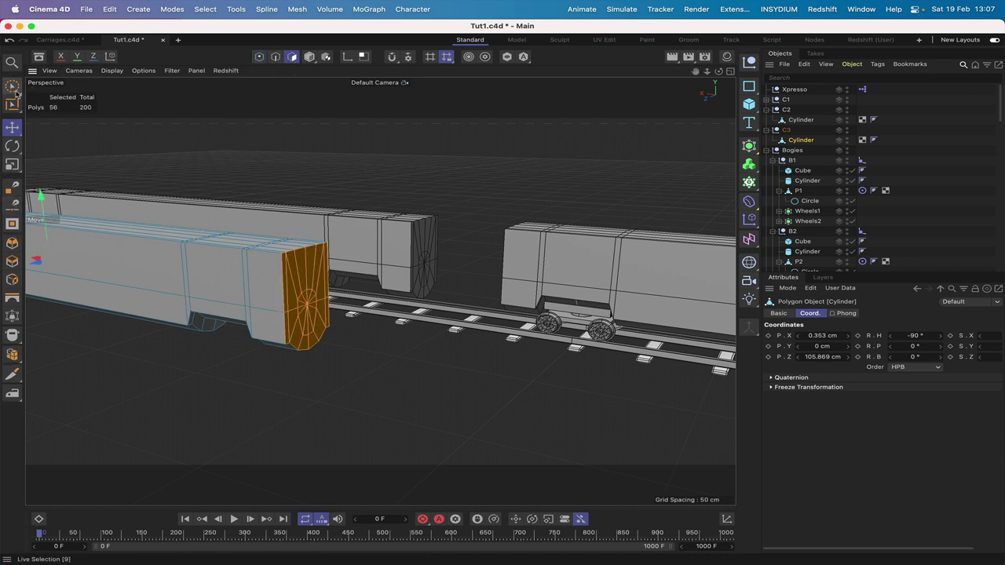
{"action": "left_click", "coordinate": [306, 302]}
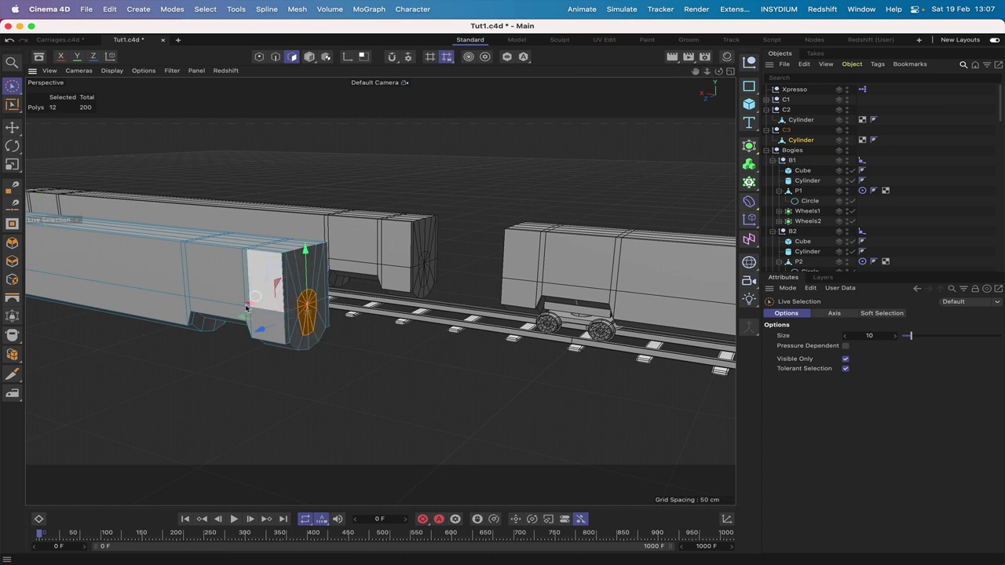
{"action": "left_click_drag", "start_coordinate": [248, 307], "coordinate": [291, 317]}
{"action": "key", "text": "super+z"}
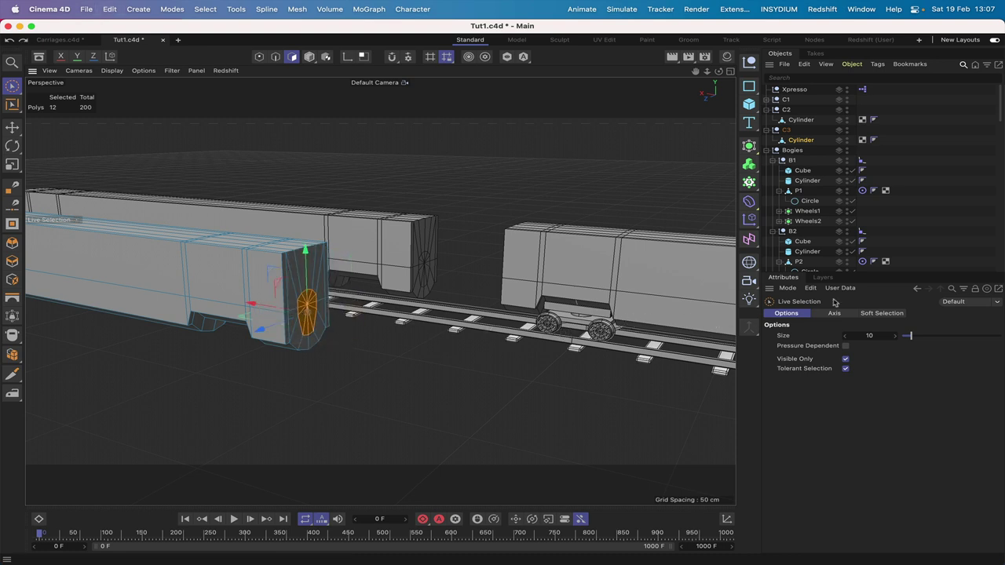
{"action": "left_click", "coordinate": [801, 140]}
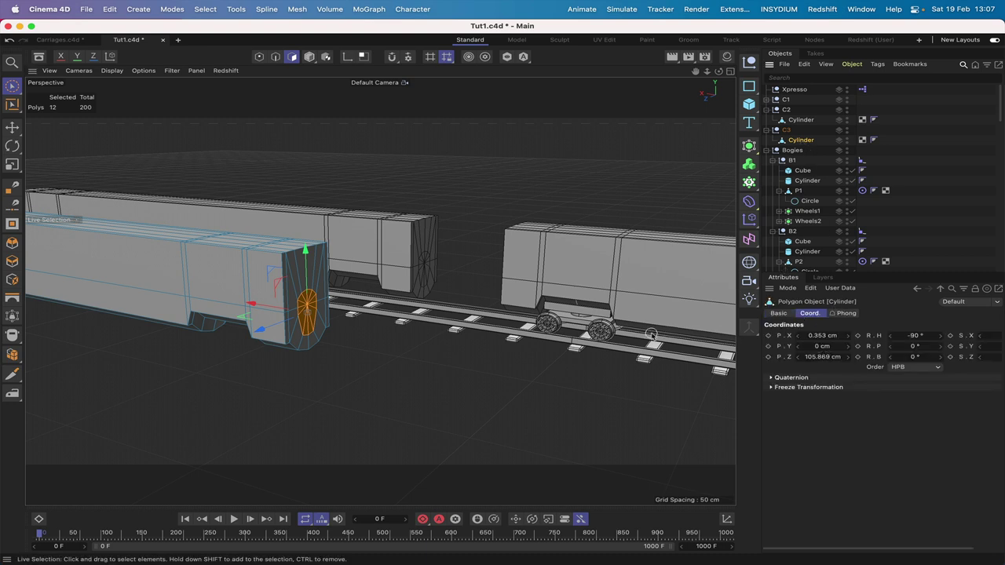
{"action": "left_click_drag", "start_coordinate": [251, 307], "coordinate": [287, 310]}
{"action": "key", "text": "super+z"}
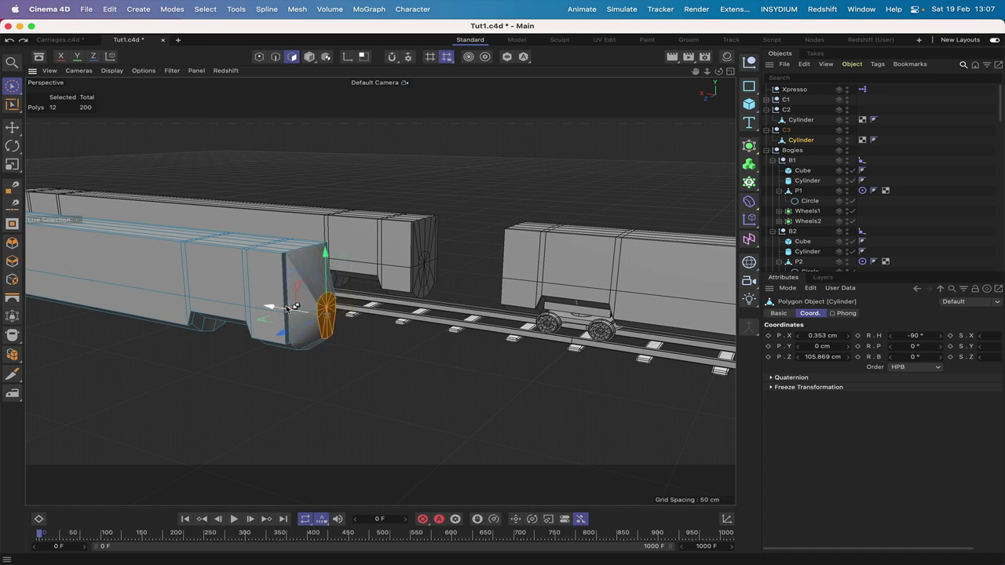
{"action": "key", "text": "super+z"}
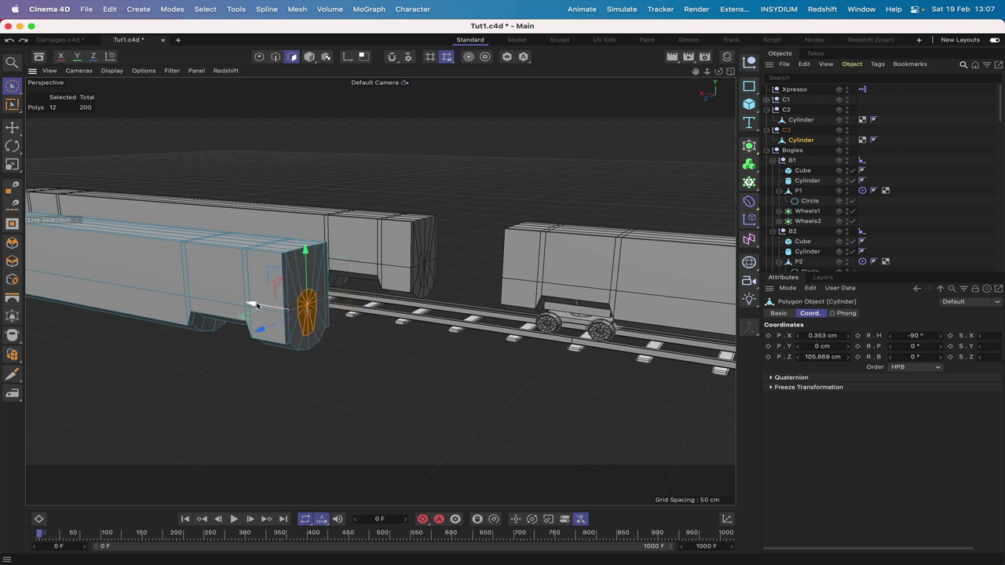
- Pull the selected end-cap polygons outward along the carriage's length to form a tapered nose on C3
{"action": "left_click_drag", "start_coordinate": [258, 305], "coordinate": [303, 310]}
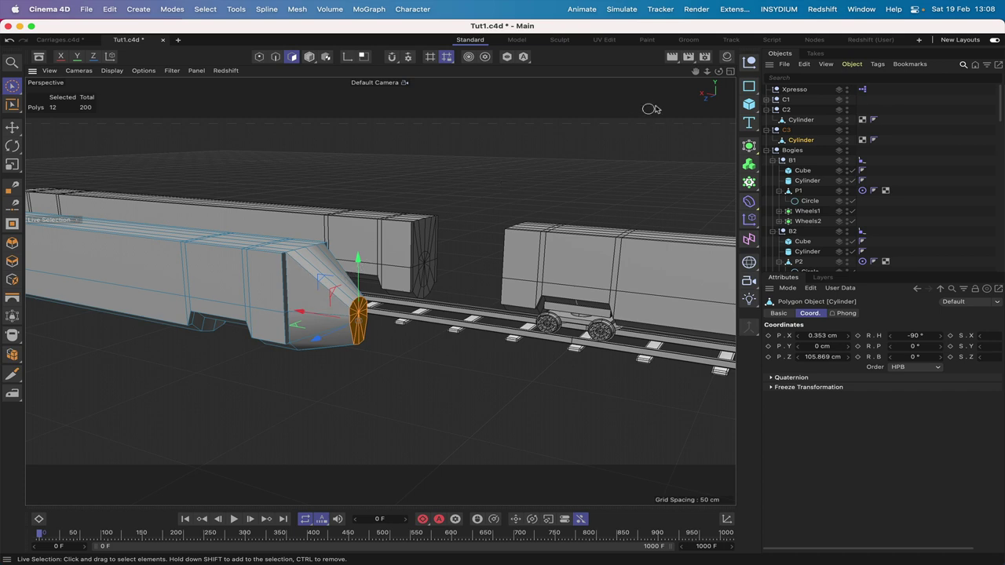
{"action": "left_click_drag", "start_coordinate": [695, 73], "coordinate": [766, 71]}
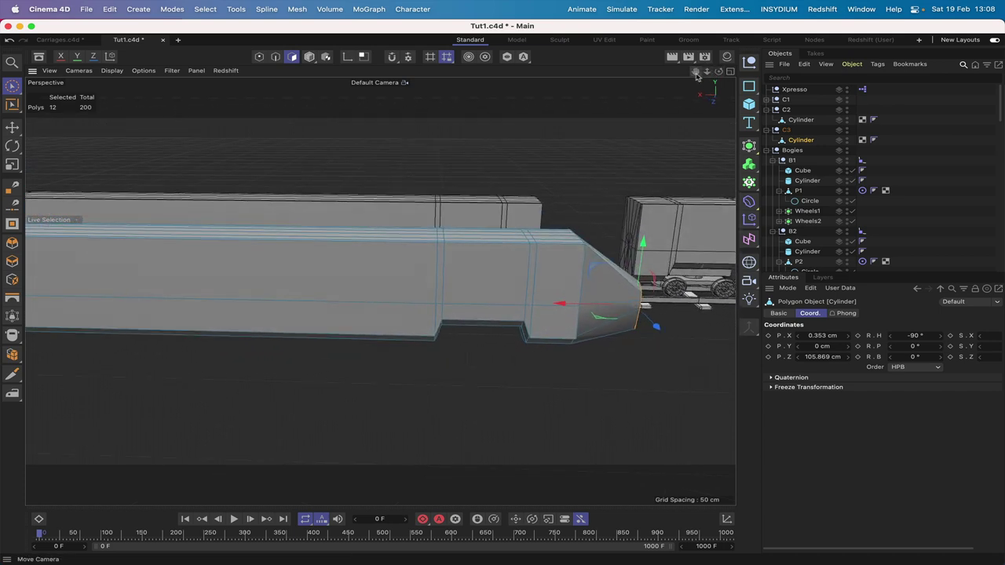
{"action": "left_click_drag", "start_coordinate": [696, 71], "coordinate": [929, 73]}
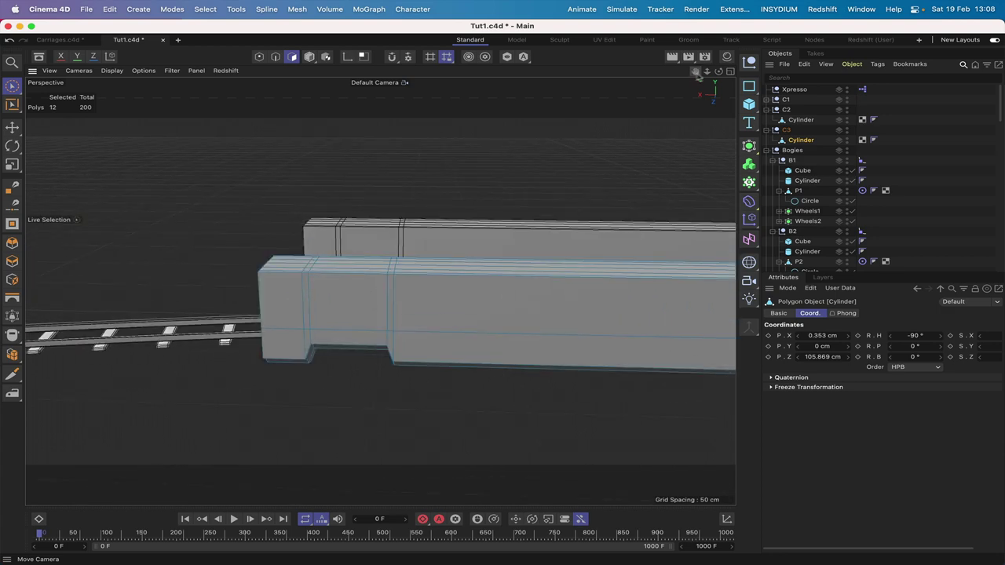
- Select the 12 centre polygons on C2's end cap farthest from C1 and pull them outward into a tapered nose
{"action": "left_click_drag", "start_coordinate": [718, 71], "coordinate": [692, 77]}
{"action": "left_click", "coordinate": [311, 353]}
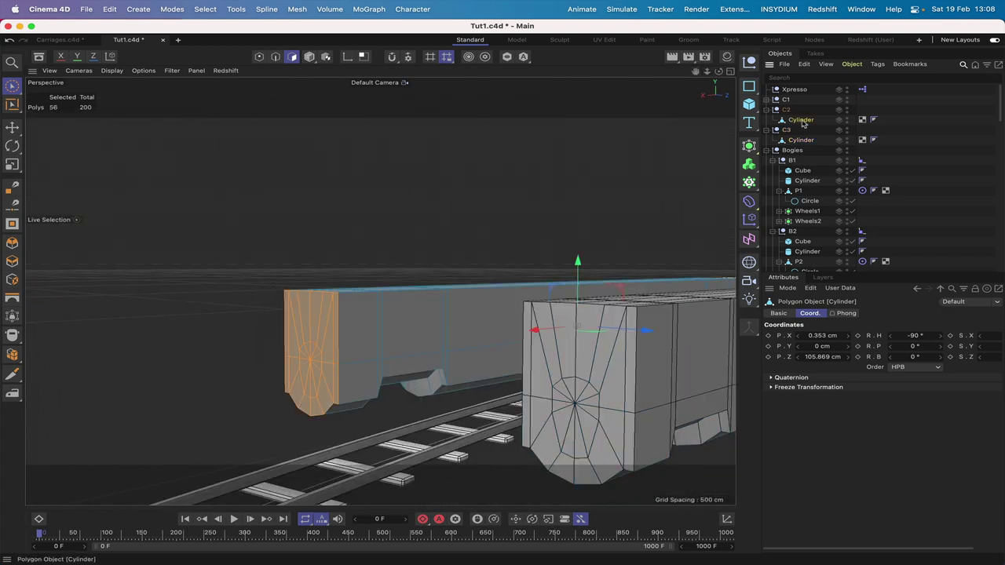
{"action": "left_click", "coordinate": [308, 361]}
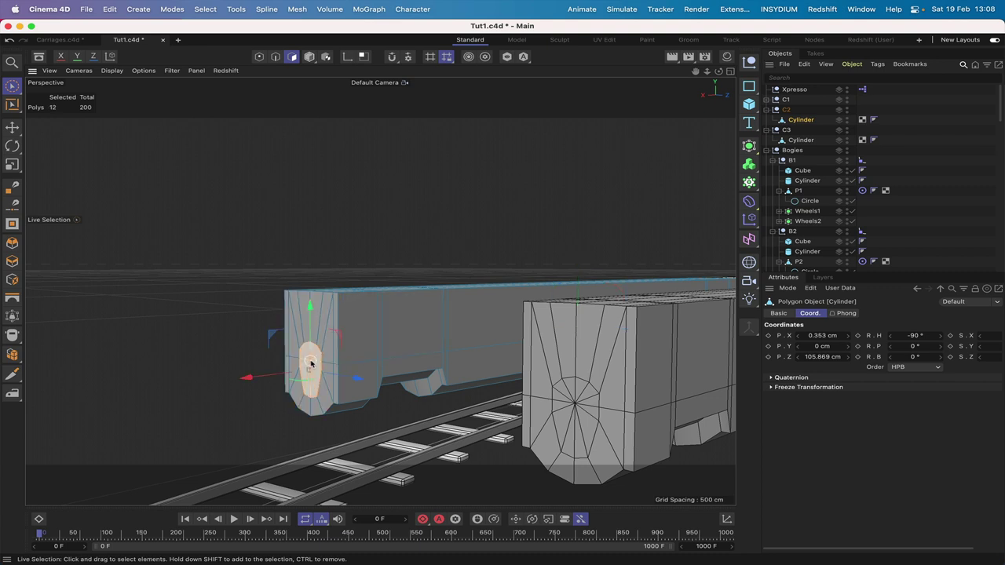
{"action": "left_click_drag", "start_coordinate": [274, 374], "coordinate": [188, 396]}
{"action": "key", "text": "super+z"}
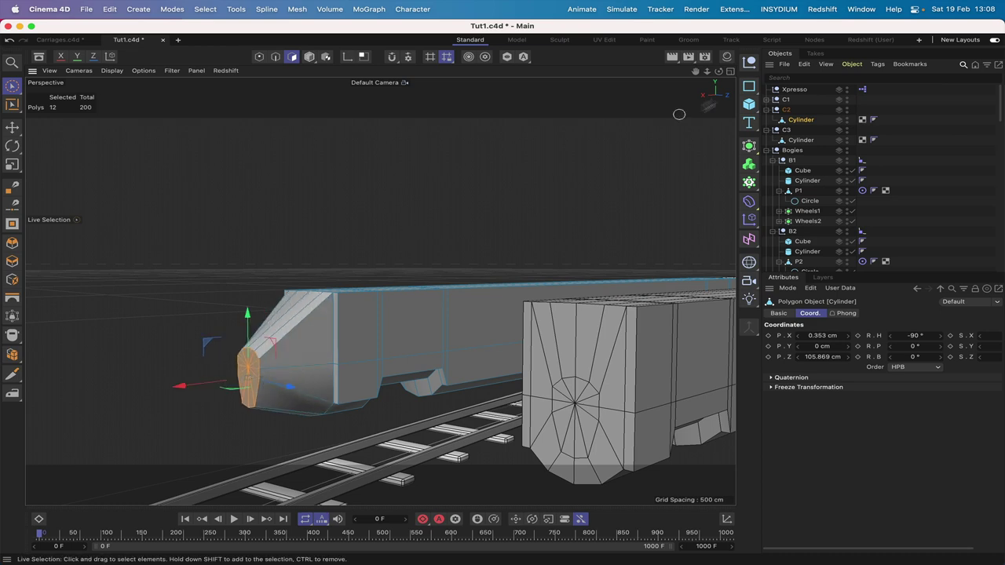
{"action": "left_click_drag", "start_coordinate": [718, 71], "coordinate": [719, 71]}
{"action": "mouse_move", "coordinate": [248, 378]}
{"action": "left_mouse_down", "text": "alt"}
{"action": "mouse_move", "coordinate": [220, 382]}
{"action": "mouse_move", "coordinate": [250, 377]}
{"action": "left_mouse_up", "text": "alt"}
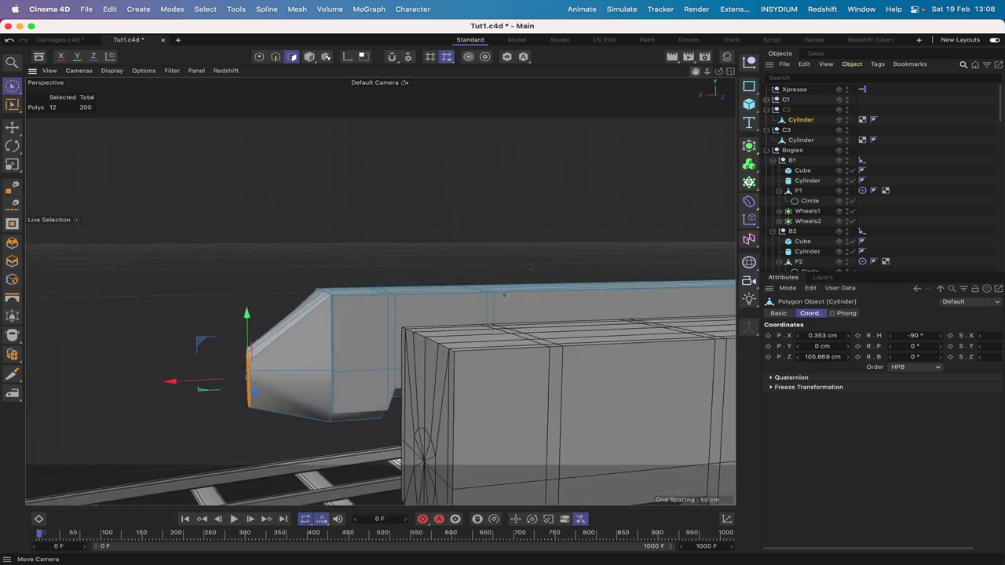
{"action": "left_click_drag", "start_coordinate": [695, 71], "coordinate": [699, 76]}
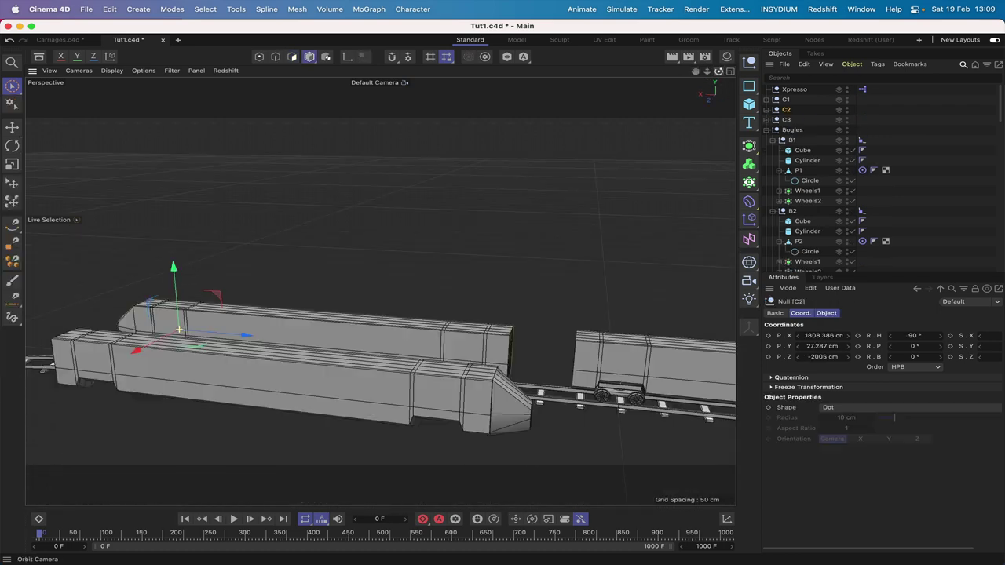
- Add a Subdivision Surface as the parent of the cylinder inside C1
{"action": "left_click_drag", "start_coordinate": [377, 330], "coordinate": [361, 333], "text": "alt"}
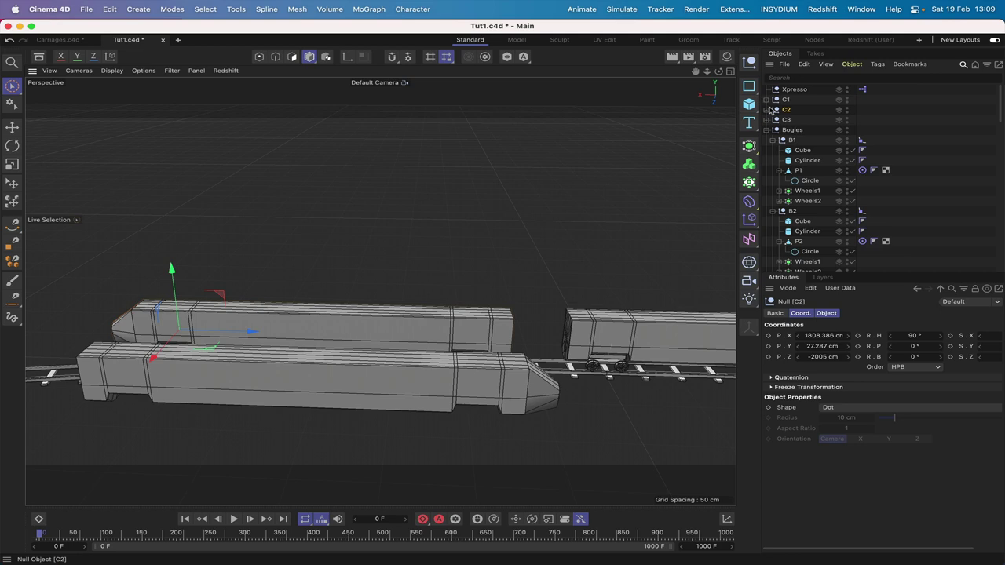
{"action": "left_click_drag", "start_coordinate": [695, 73], "coordinate": [695, 75]}
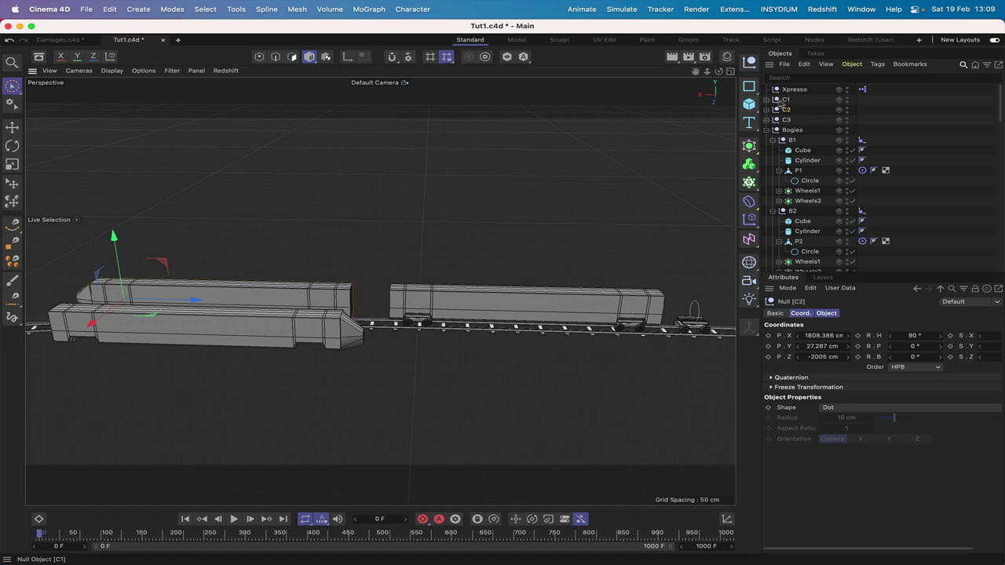
{"action": "left_click", "coordinate": [766, 100]}
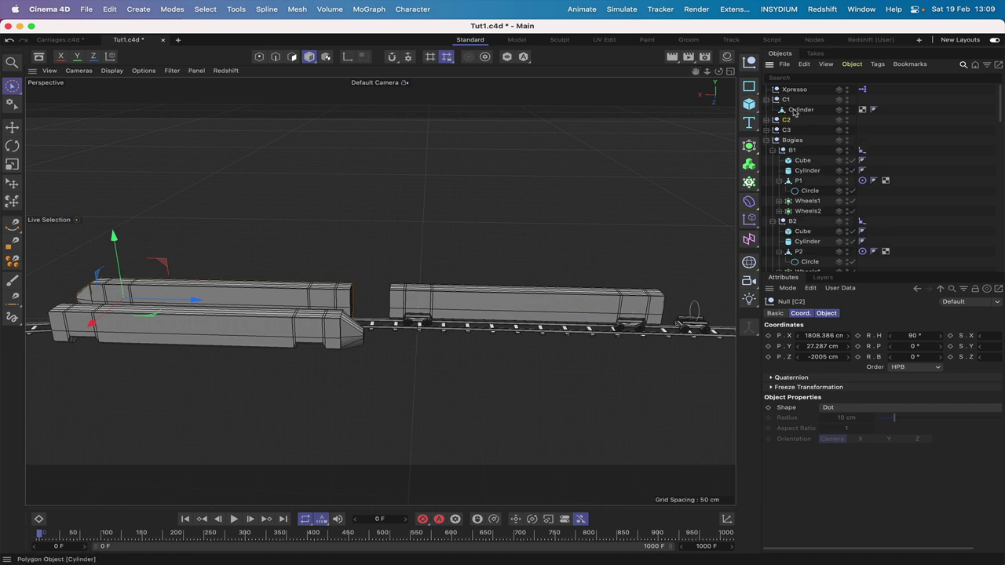
{"action": "left_click", "coordinate": [798, 110]}
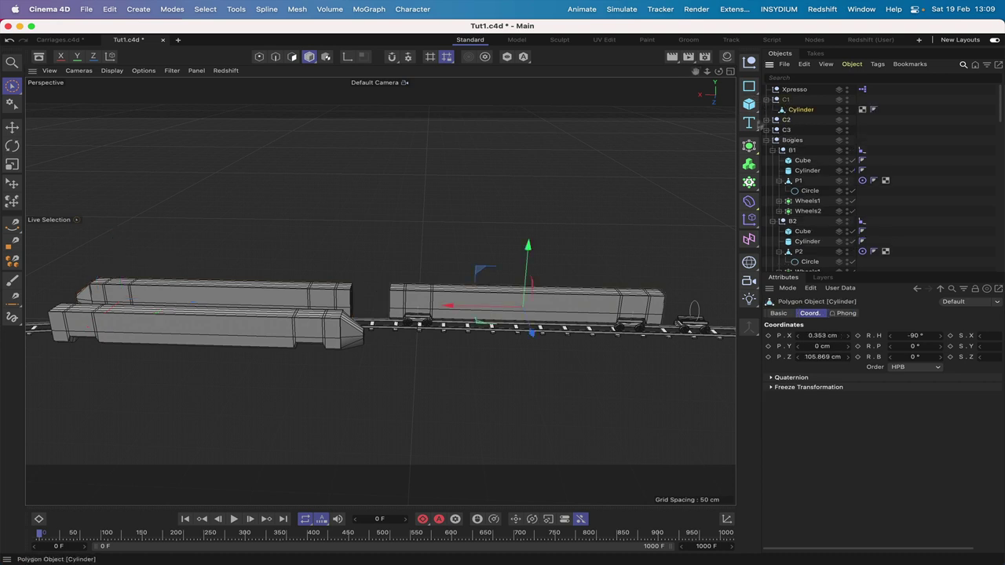
{"action": "left_click", "coordinate": [749, 146], "text": "alt"}
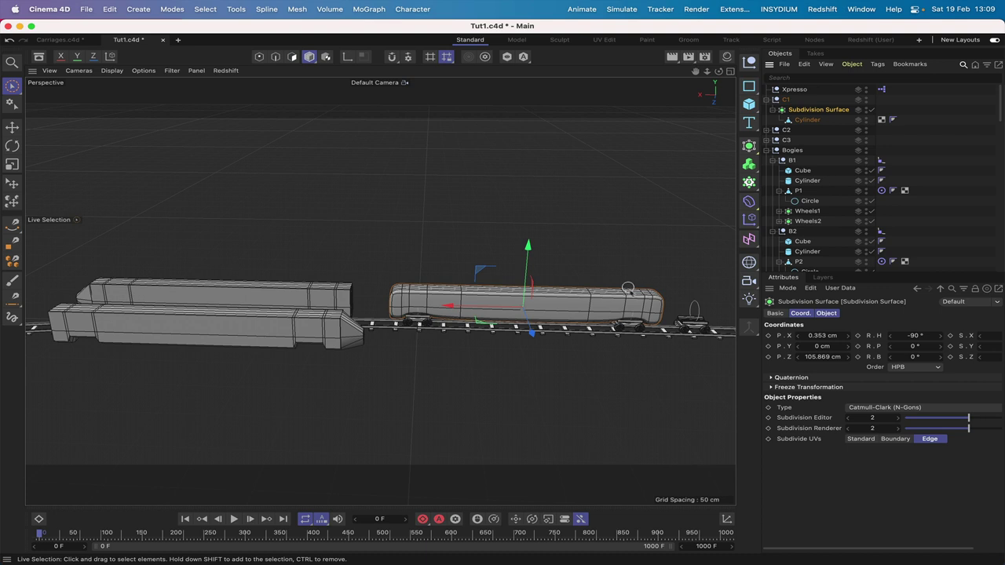
- Add a Subdivision Surface as the parent of the cylinder inside C2
{"action": "left_click", "coordinate": [767, 130]}
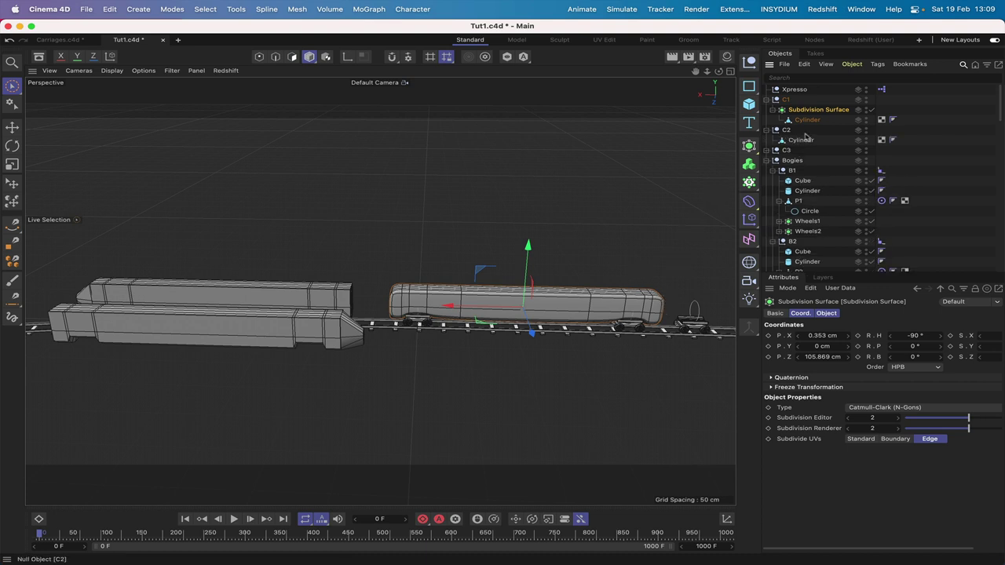
{"action": "left_click", "coordinate": [801, 141]}
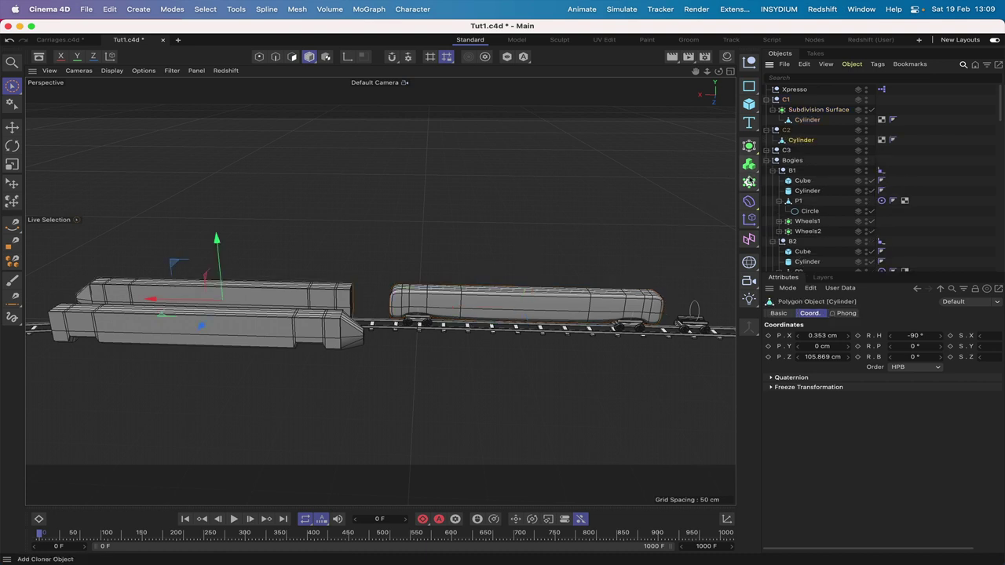
{"action": "left_click", "coordinate": [749, 181]}
{"action": "key", "text": "super+z"}
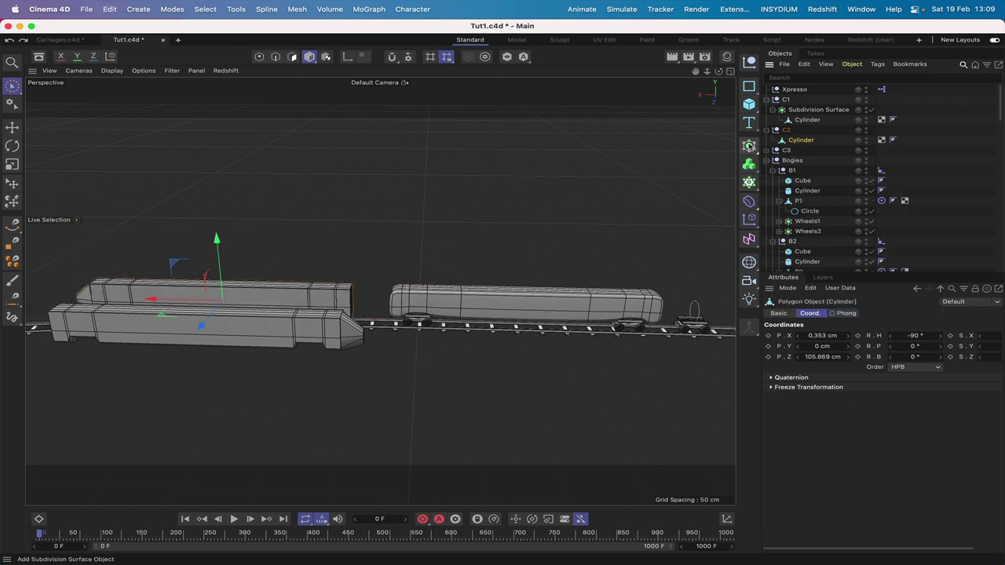
{"action": "left_click", "coordinate": [749, 146]}
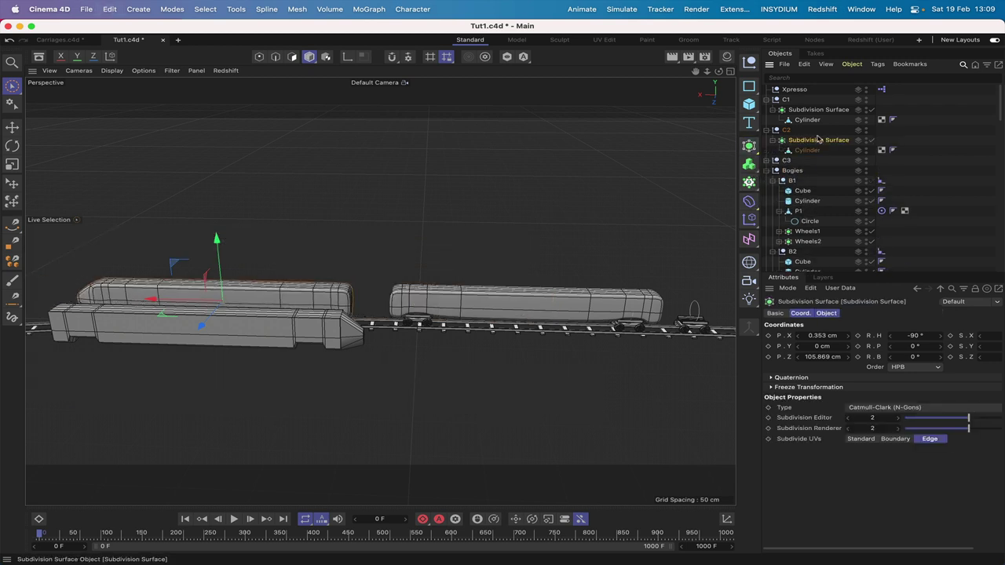
- Add a Subdivision Surface as the parent of the cylinder inside C3
{"action": "left_click", "coordinate": [767, 160]}
{"action": "left_click", "coordinate": [800, 171]}
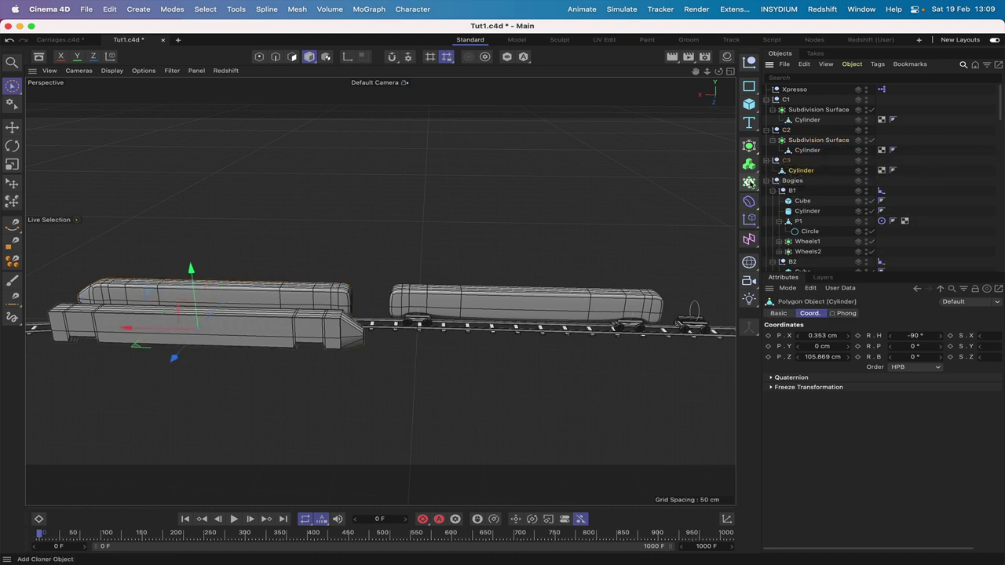
{"action": "left_click", "coordinate": [749, 146], "text": "alt"}
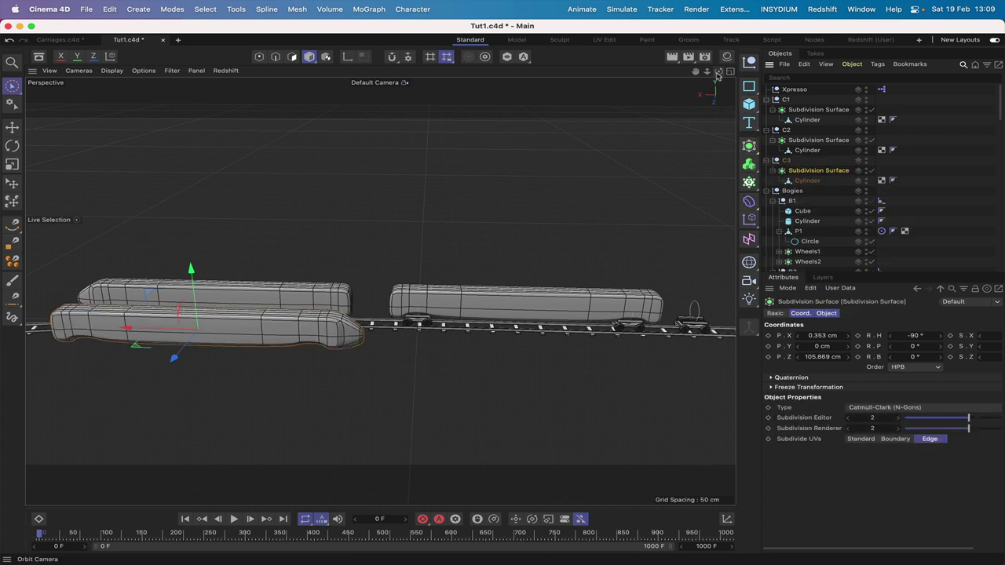
- On C1's cylinder, select the four edge loops framing the bogie recess farthest from C2 and raise their subdivision weight to sharpen it
{"action": "left_click_drag", "start_coordinate": [718, 70], "coordinate": [552, 61]}
{"action": "right_click_drag", "start_coordinate": [695, 71], "coordinate": [775, 71]}
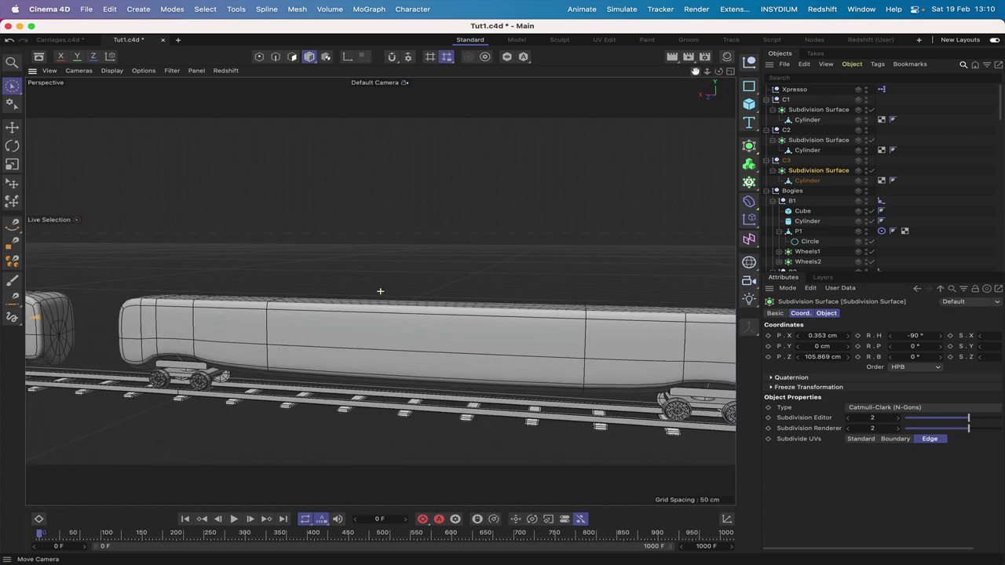
{"action": "left_click_drag", "start_coordinate": [695, 71], "coordinate": [621, 48]}
{"action": "scroll", "coordinate": [380, 292], "scroll_direction": "up", "scroll_amount": 2}
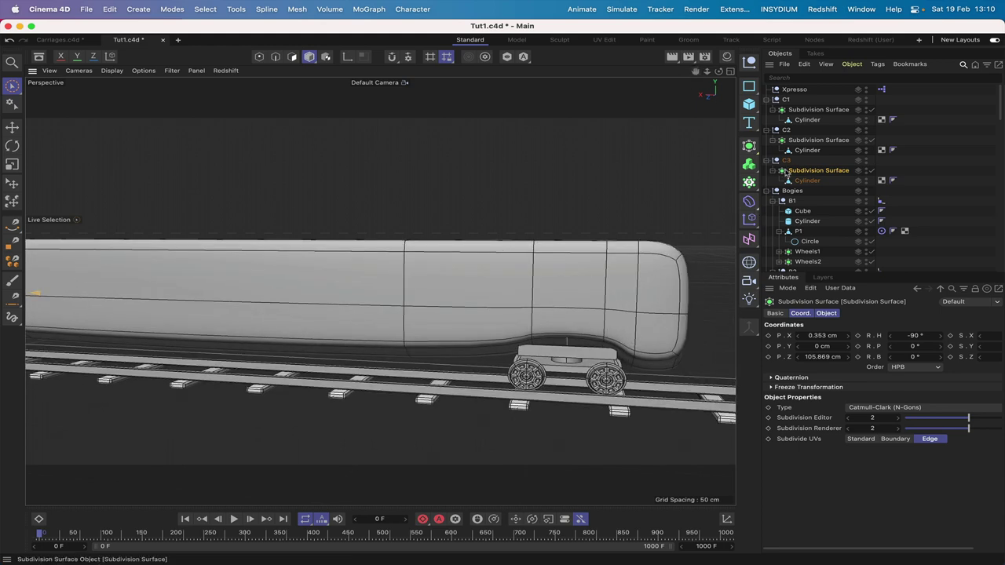
{"action": "left_click", "coordinate": [805, 120]}
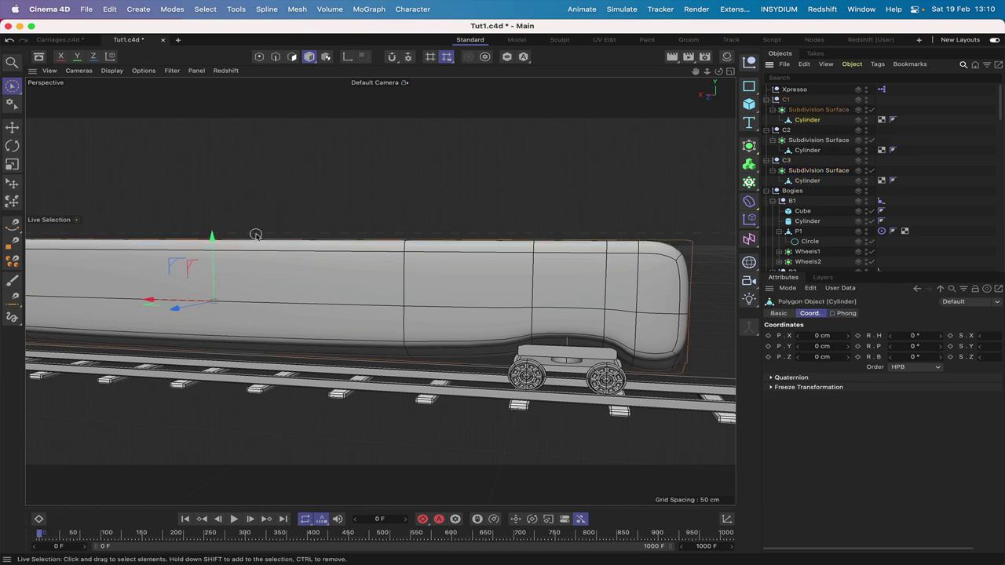
{"action": "left_click", "coordinate": [276, 56]}
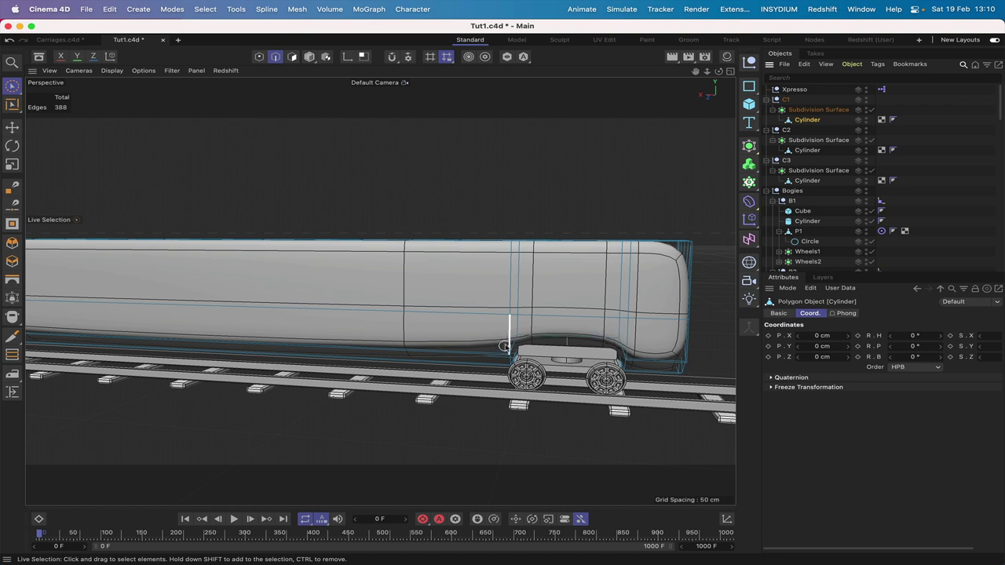
{"action": "key", "text": "u"}
{"action": "key", "text": "l"}
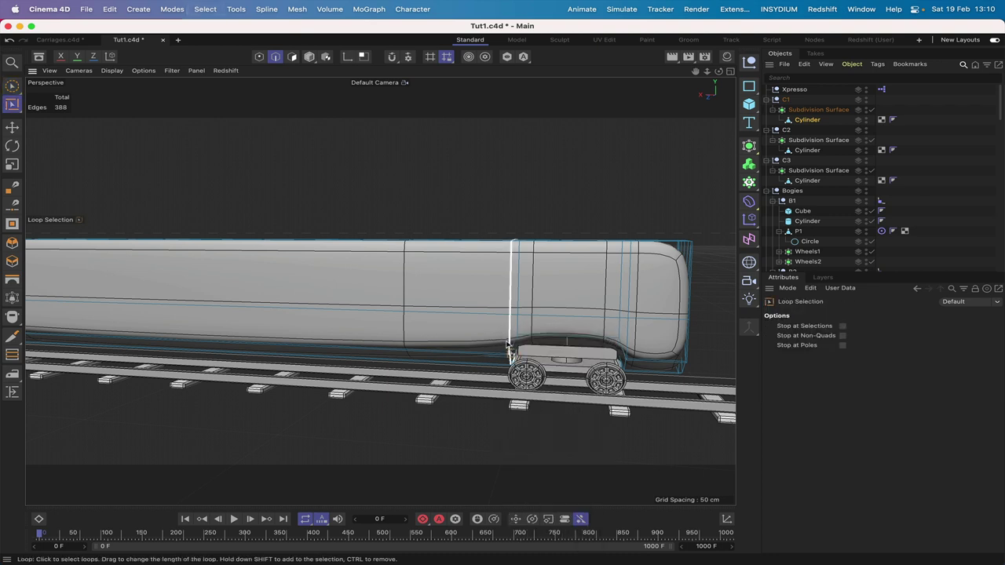
{"action": "left_click", "coordinate": [509, 344]}
{"action": "left_click", "coordinate": [517, 334], "text": "shift"}
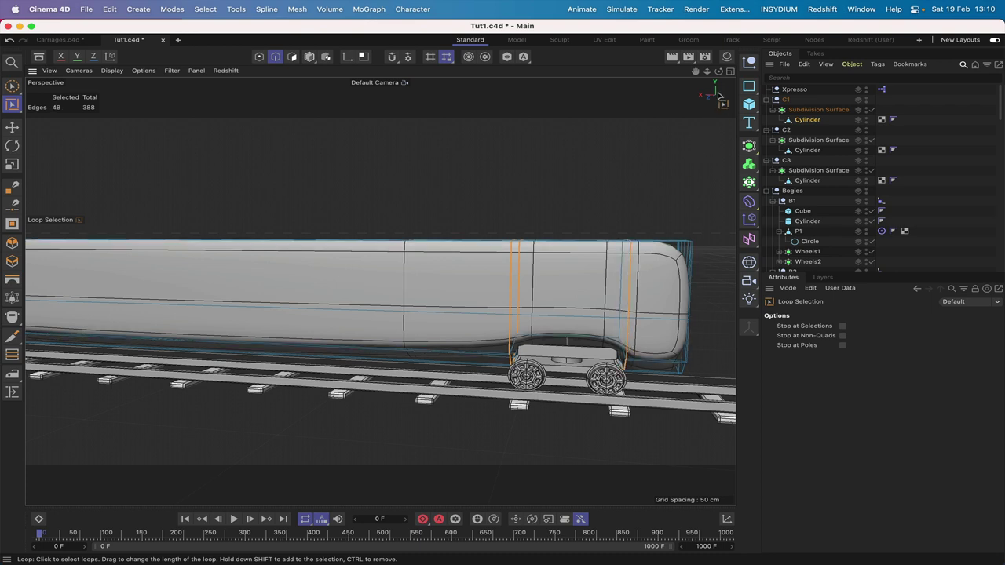
{"action": "left_click_drag", "start_coordinate": [719, 71], "coordinate": [746, 69]}
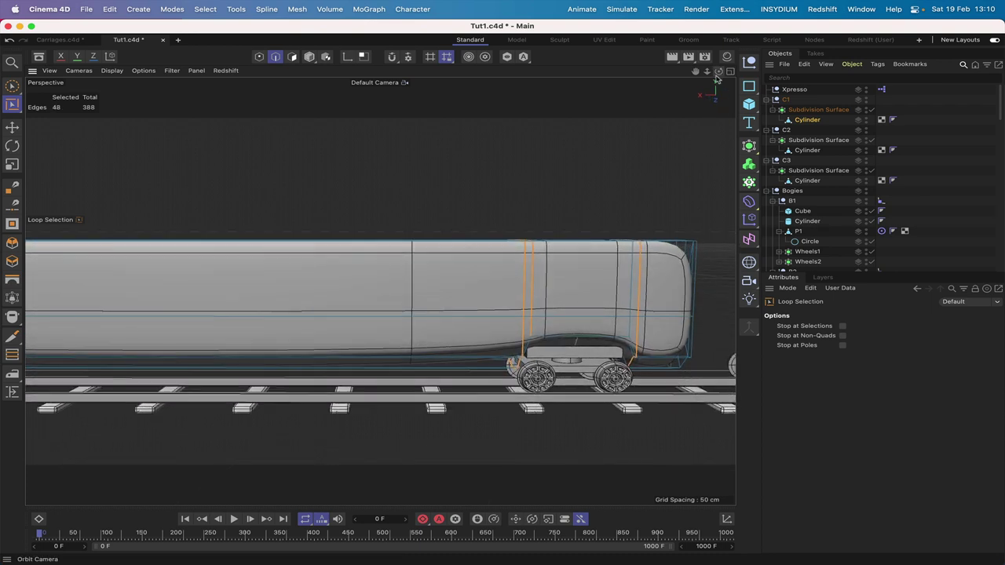
{"action": "left_click", "coordinate": [628, 338], "text": "shift"}
{"action": "key", "text": "period"}
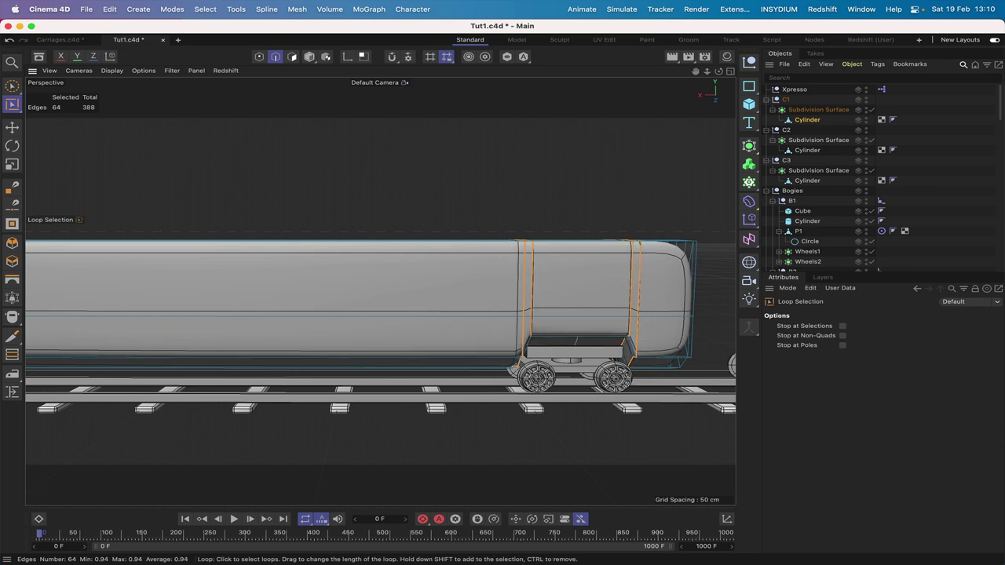
{"action": "key", "text": "period"}
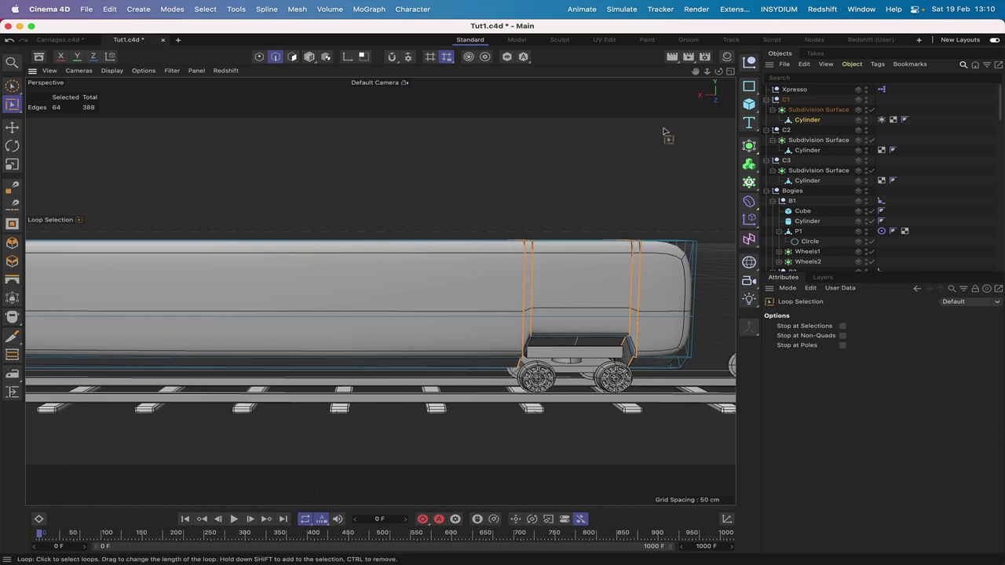
- Select the four edge loops around C1's bogie recess nearest C2 and raise their subdivision weight to 1.00
{"action": "left_click_drag", "start_coordinate": [717, 73], "coordinate": [694, 75]}
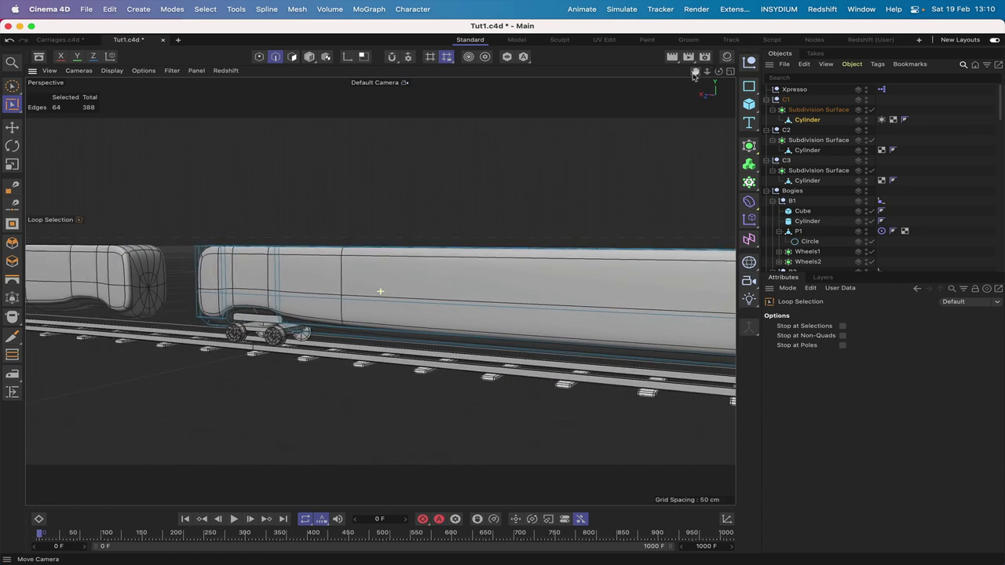
{"action": "left_click", "coordinate": [280, 286]}
{"action": "left_click", "coordinate": [277, 288], "text": "shift"}
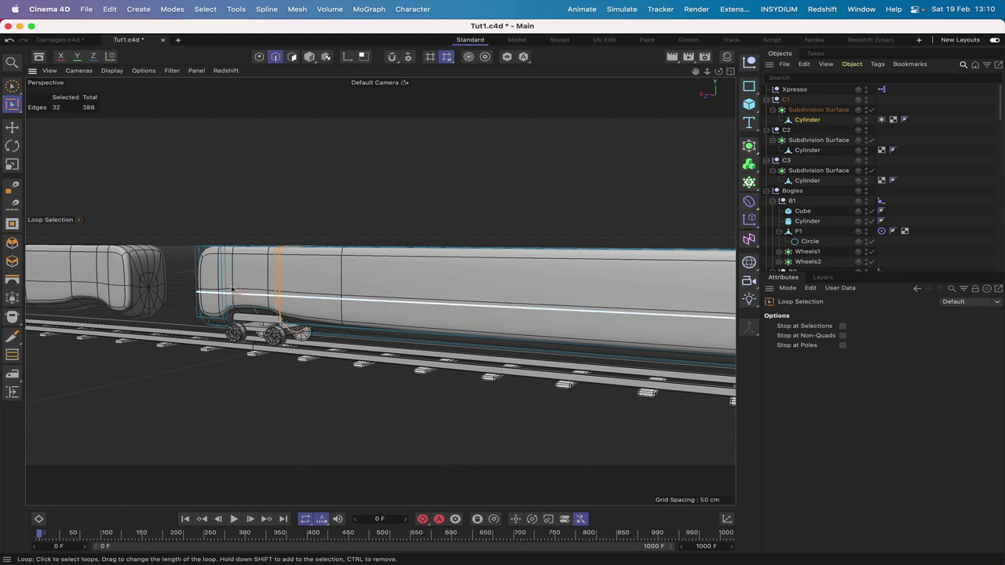
{"action": "left_click", "coordinate": [223, 292], "text": "shift"}
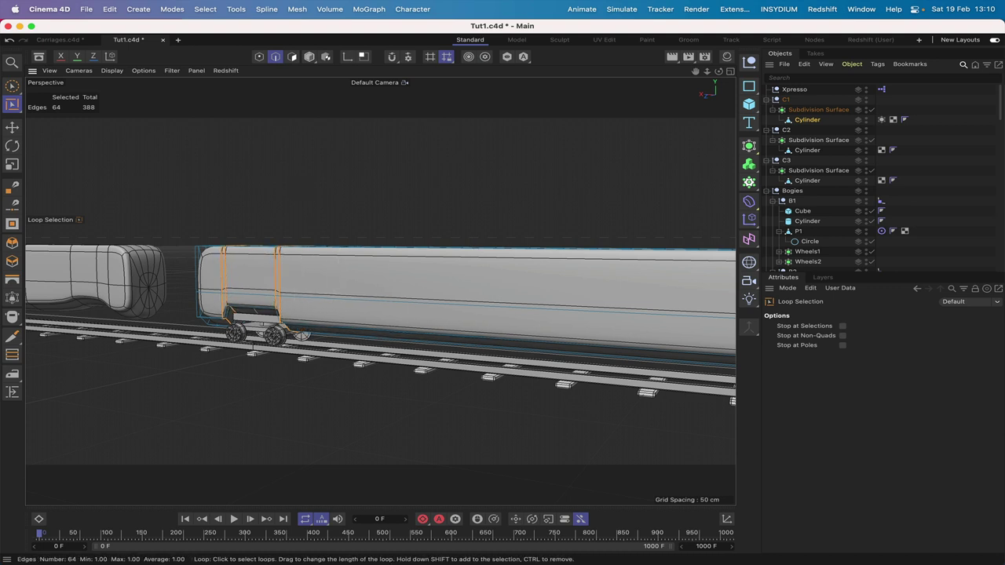
- Select the eight edge loops framing both bogie recesses on C2's cylinder and raise their subdivision weight to sharpen them
{"action": "left_click_drag", "start_coordinate": [719, 70], "coordinate": [777, 84]}
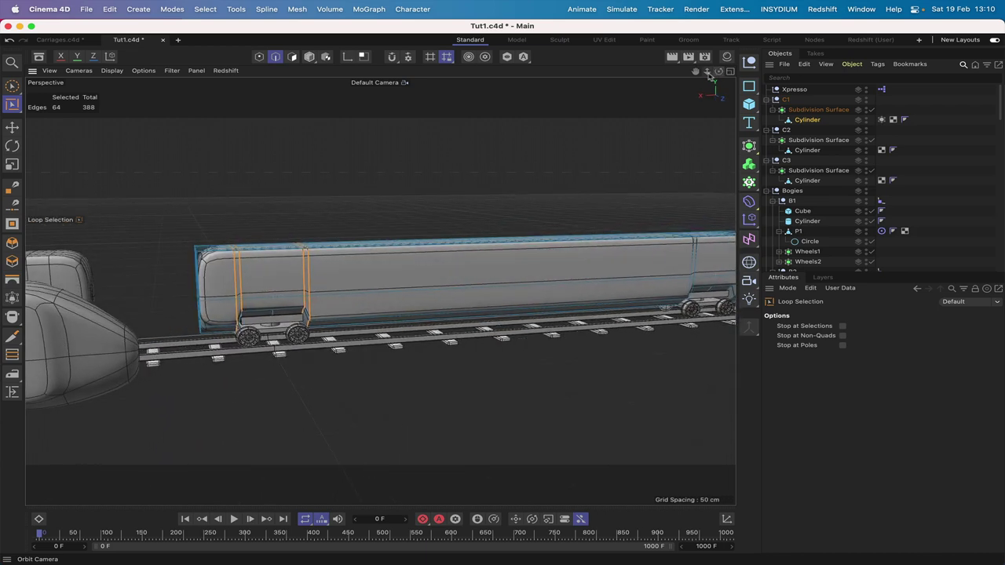
{"action": "left_click_drag", "start_coordinate": [697, 75], "coordinate": [760, 136]}
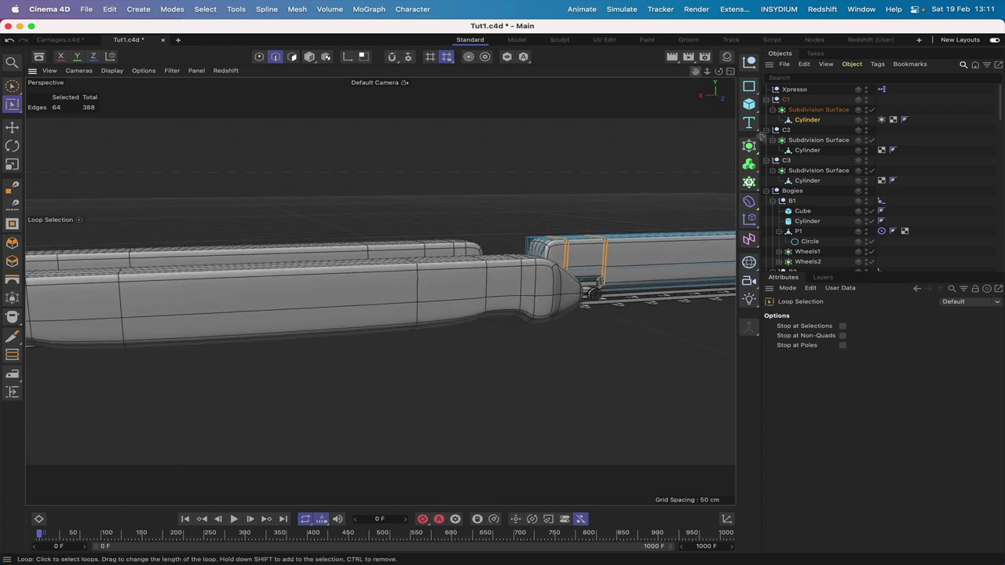
{"action": "left_click", "coordinate": [807, 150]}
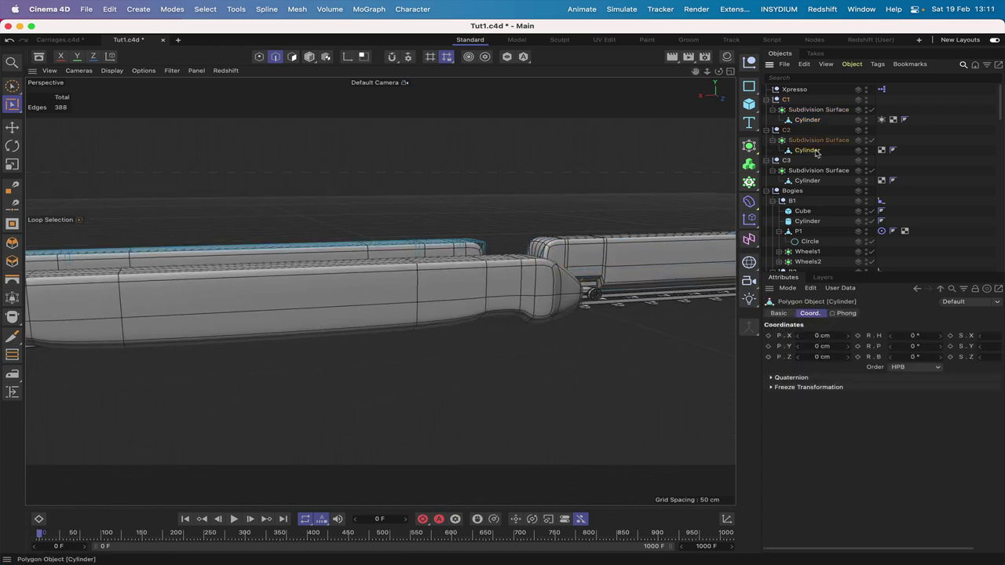
{"action": "left_click_drag", "start_coordinate": [720, 71], "coordinate": [691, 90]}
{"action": "left_click", "coordinate": [472, 267]}
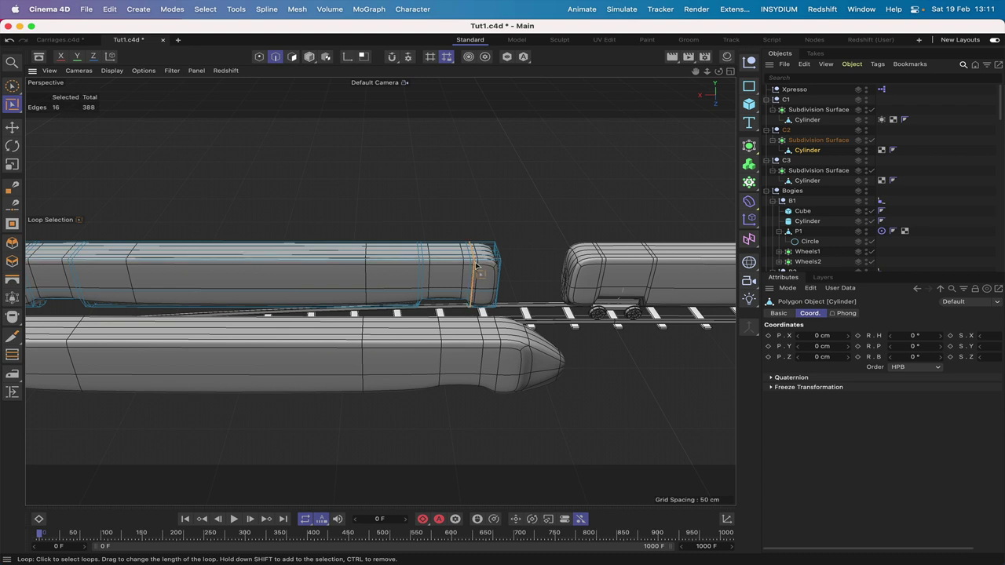
{"action": "left_click", "coordinate": [424, 272], "text": "shift"}
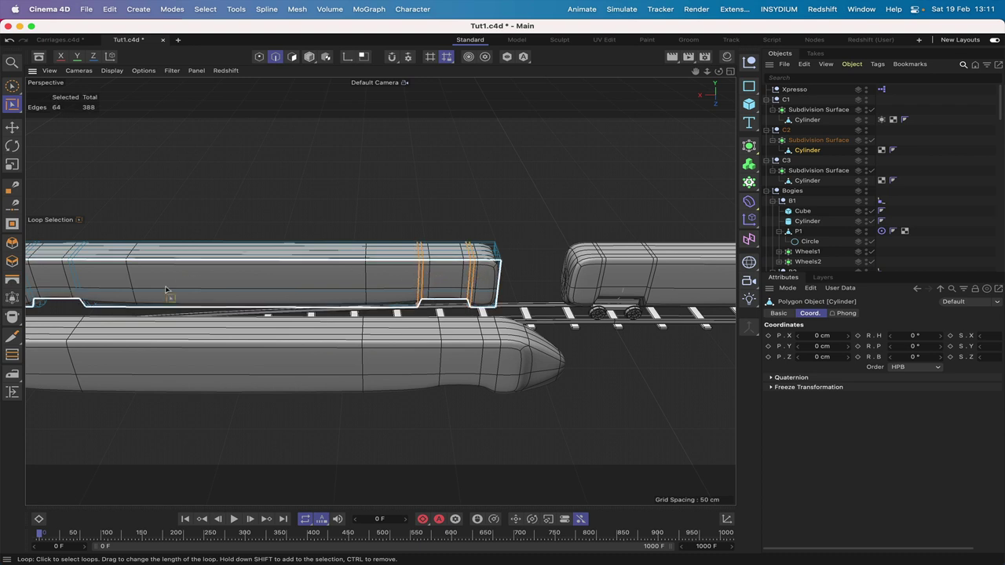
{"action": "left_click", "coordinate": [78, 285], "text": "shift"}
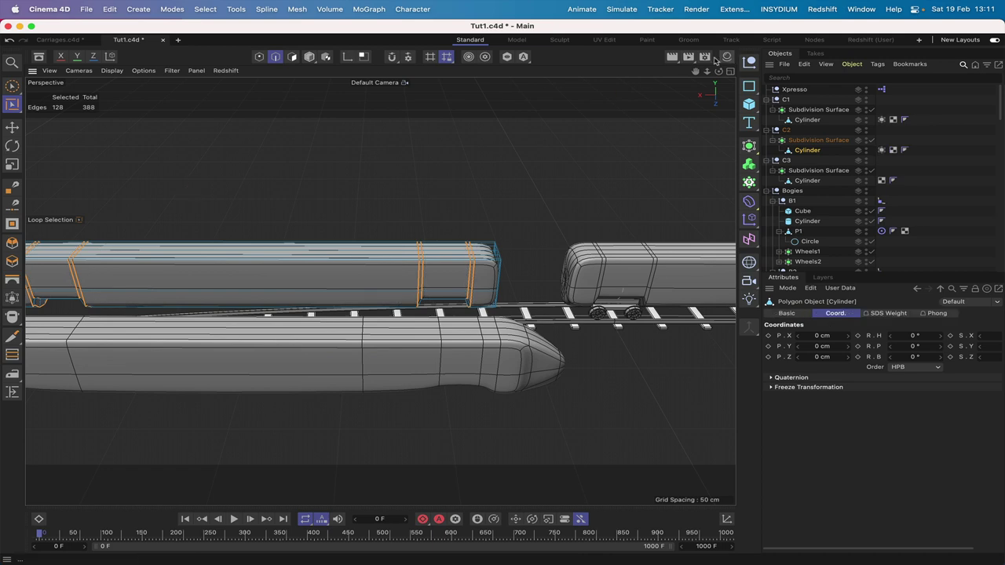
- Select the eight edge loops framing both bogie recesses on C3's cylinder and raise their subdivision weight to sharpen them
{"action": "left_click_drag", "start_coordinate": [718, 71], "coordinate": [718, 60]}
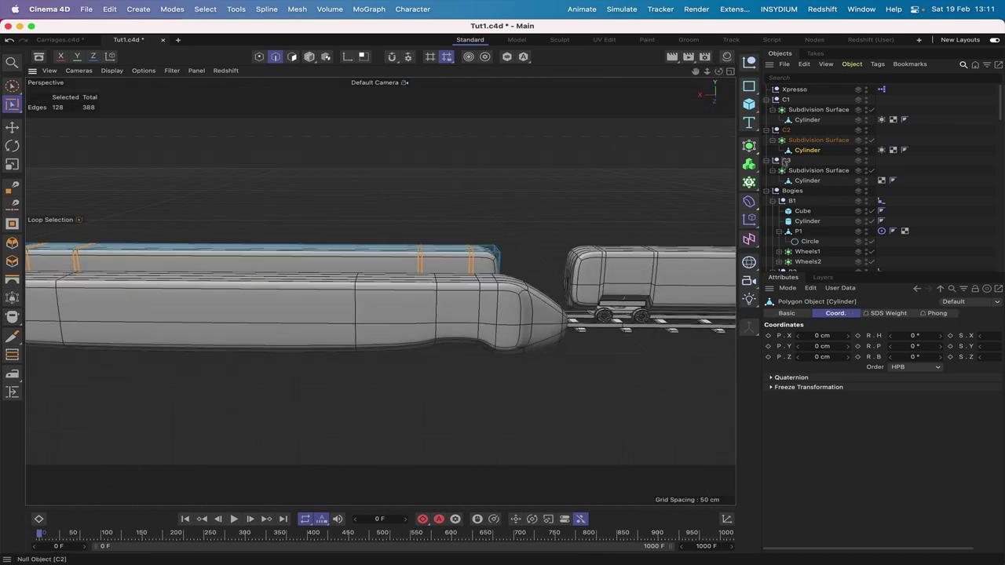
{"action": "left_click", "coordinate": [798, 180]}
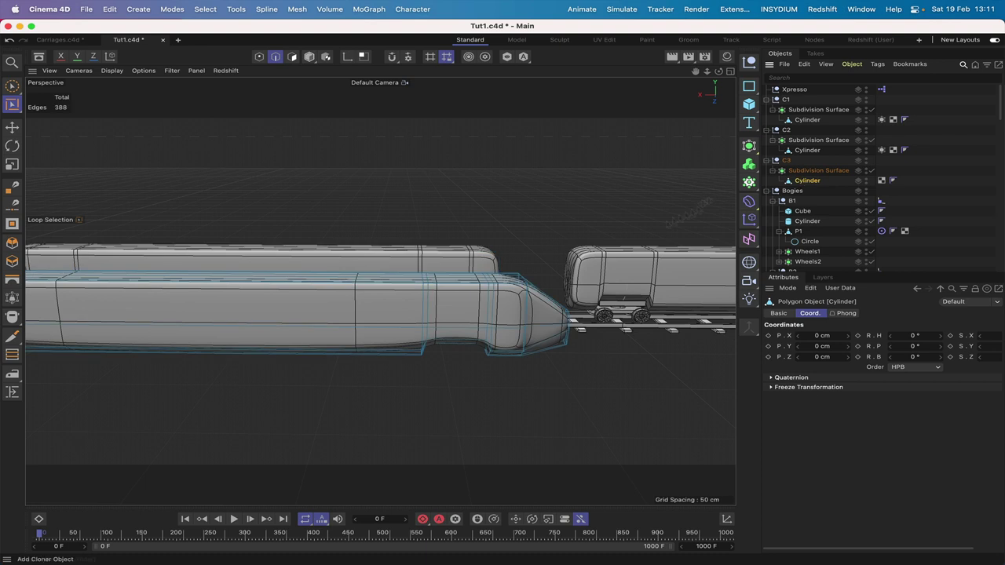
{"action": "left_click", "coordinate": [483, 320], "text": "shift"}
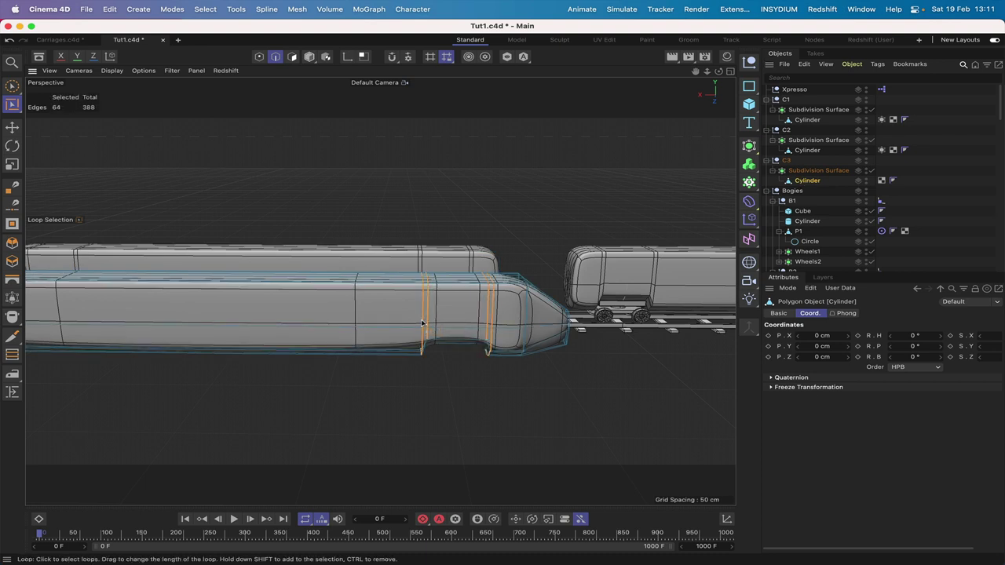
{"action": "left_click_drag", "start_coordinate": [695, 72], "coordinate": [930, 35]}
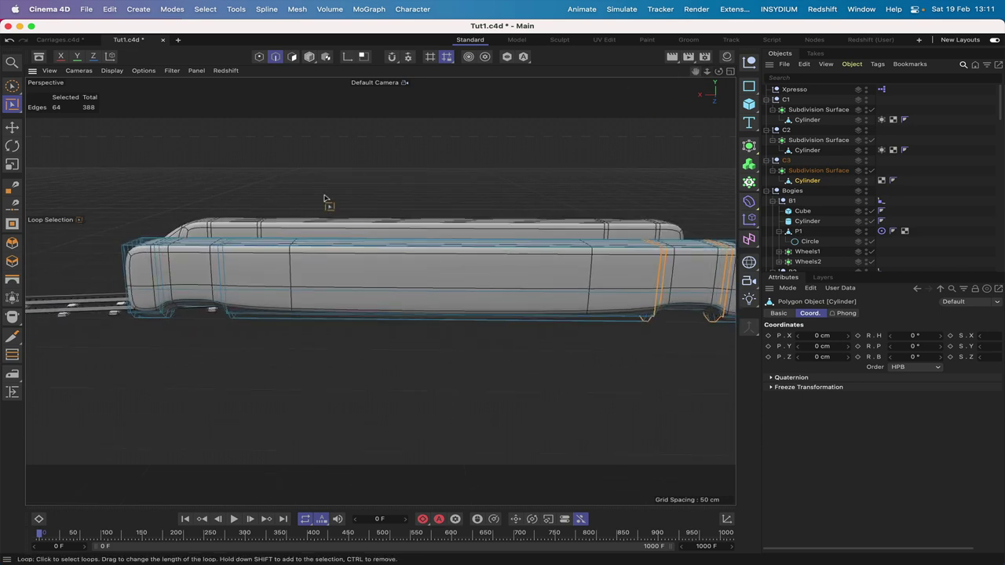
{"action": "left_click", "coordinate": [219, 278], "text": "shift"}
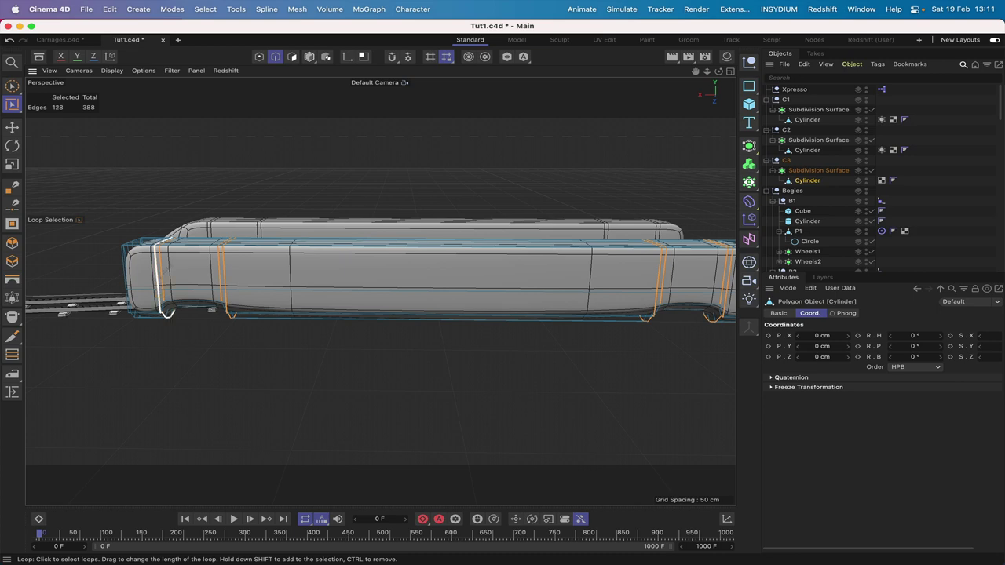
{"action": "key", "text": "period"}
{"action": "left_click_drag", "start_coordinate": [273, 136], "coordinate": [353, 137]}
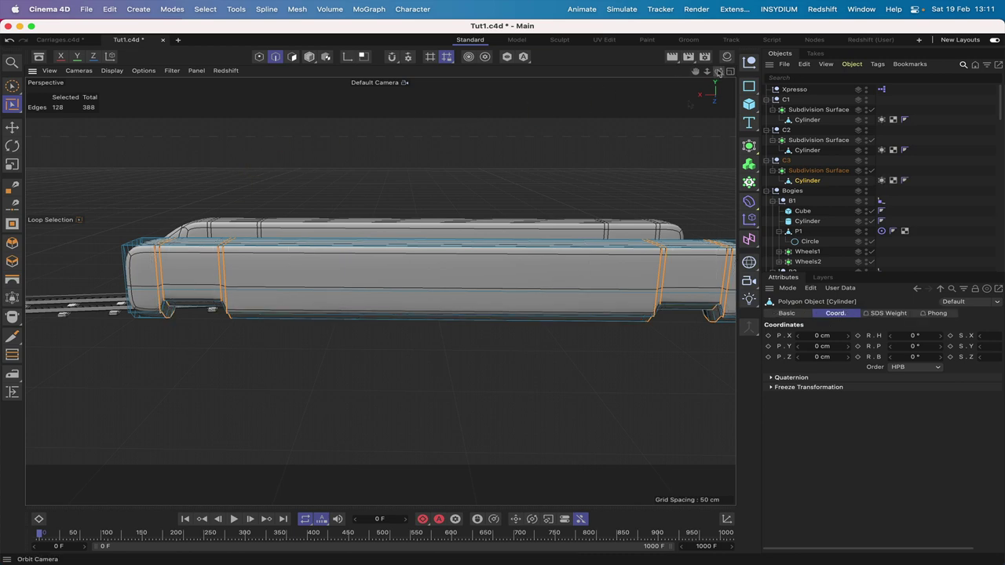
- Select the edge loop where C3's tapered nose meets the body and raise its subdivision weight to 1.00
{"action": "left_click_drag", "start_coordinate": [718, 71], "coordinate": [464, 58]}
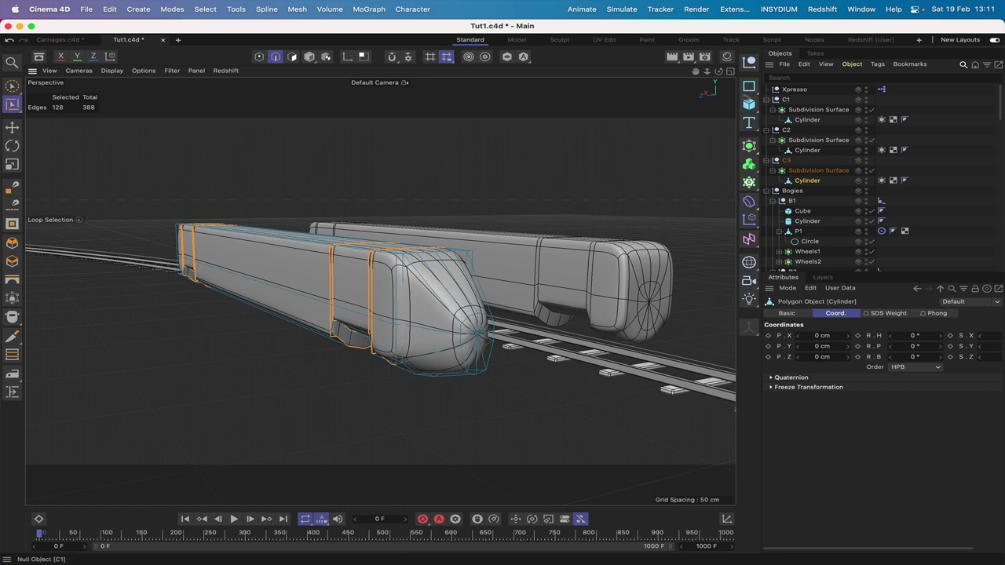
{"action": "left_click_drag", "start_coordinate": [718, 72], "coordinate": [691, 74]}
{"action": "mouse_move", "coordinate": [271, 272]}
{"action": "left_mouse_down", "text": "alt"}
{"action": "mouse_move", "coordinate": [302, 272]}
{"action": "mouse_move", "coordinate": [192, 272]}
{"action": "mouse_move", "coordinate": [271, 271]}
{"action": "left_mouse_up", "text": "alt"}
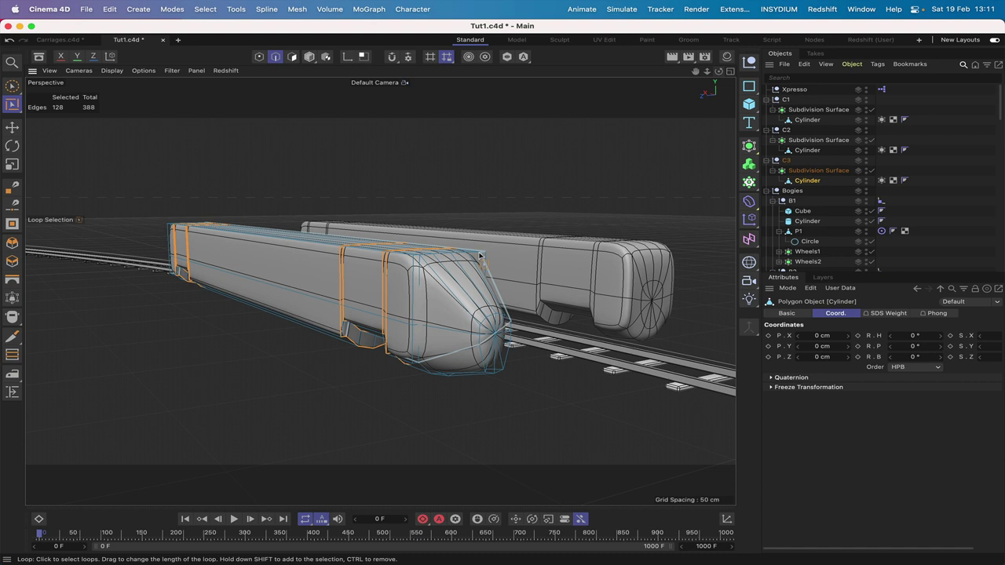
{"action": "left_click", "coordinate": [417, 290]}
{"action": "left_click_drag", "start_coordinate": [404, 411], "coordinate": [406, 413], "text": "alt"}
{"action": "key", "text": "period"}
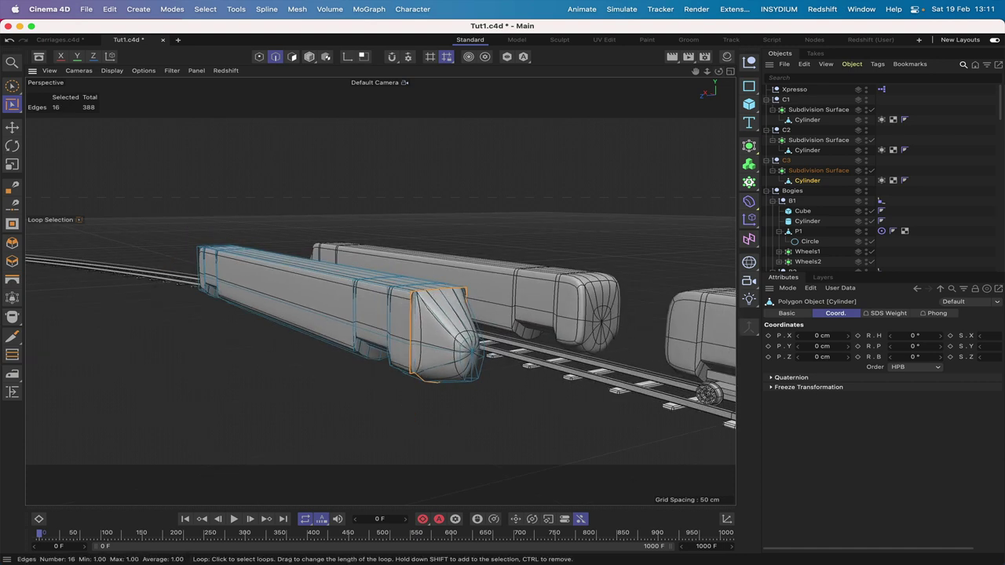
{"action": "key", "text": "period"}
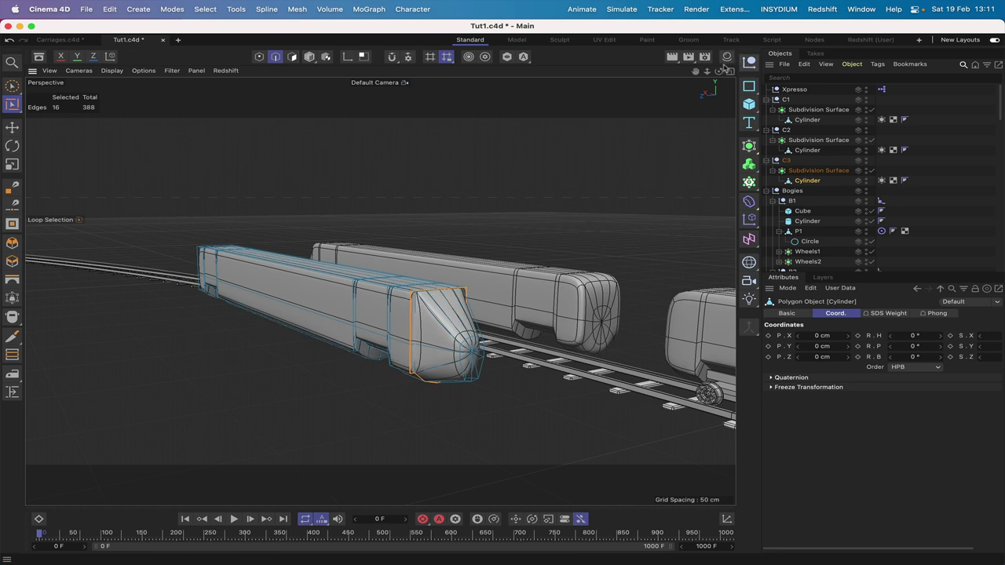
- Select the 12-edge loop around the tip of C3's nose and raise its subdivision weight to give the tip a hard rim
{"action": "left_click_drag", "start_coordinate": [718, 71], "coordinate": [797, 61]}
{"action": "left_click_drag", "start_coordinate": [438, 336], "coordinate": [326, 337], "text": "alt"}
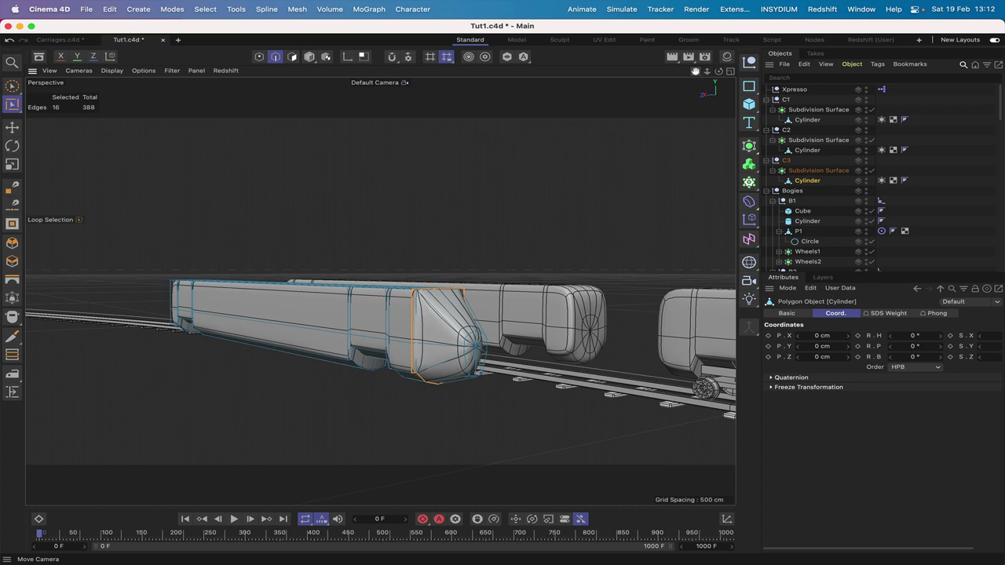
{"action": "right_click_drag", "start_coordinate": [696, 71], "coordinate": [696, 72]}
{"action": "left_click_drag", "start_coordinate": [695, 72], "coordinate": [723, 72]}
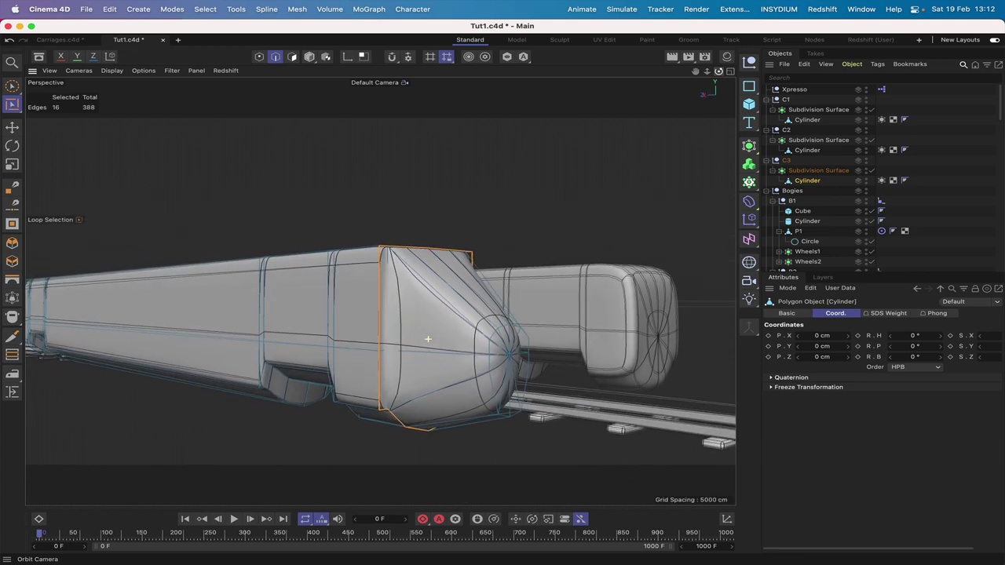
{"action": "mouse_move", "coordinate": [428, 339]}
{"action": "left_mouse_down", "text": "alt"}
{"action": "mouse_move", "coordinate": [413, 339]}
{"action": "mouse_move", "coordinate": [542, 339]}
{"action": "mouse_move", "coordinate": [409, 339]}
{"action": "left_mouse_up", "text": "alt"}
{"action": "left_click", "coordinate": [479, 346]}
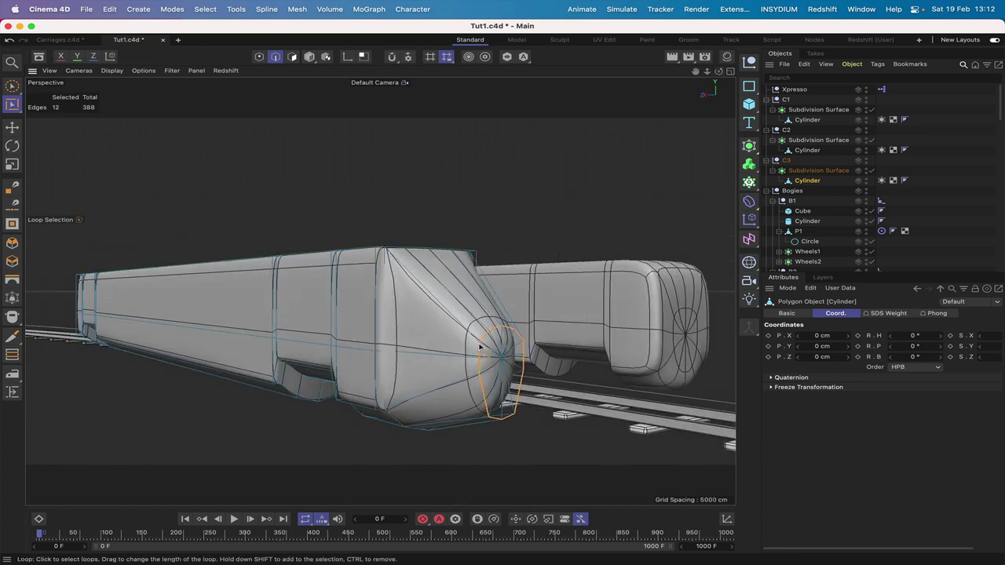
{"action": "left_click_drag", "start_coordinate": [528, 473], "coordinate": [593, 472]}
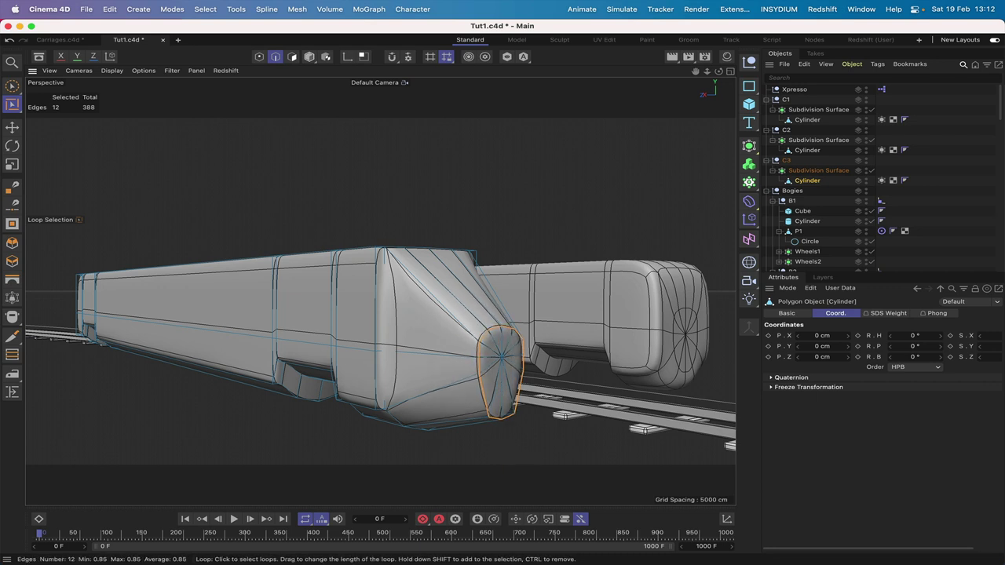
{"action": "left_click_drag", "start_coordinate": [495, 475], "coordinate": [490, 475]}
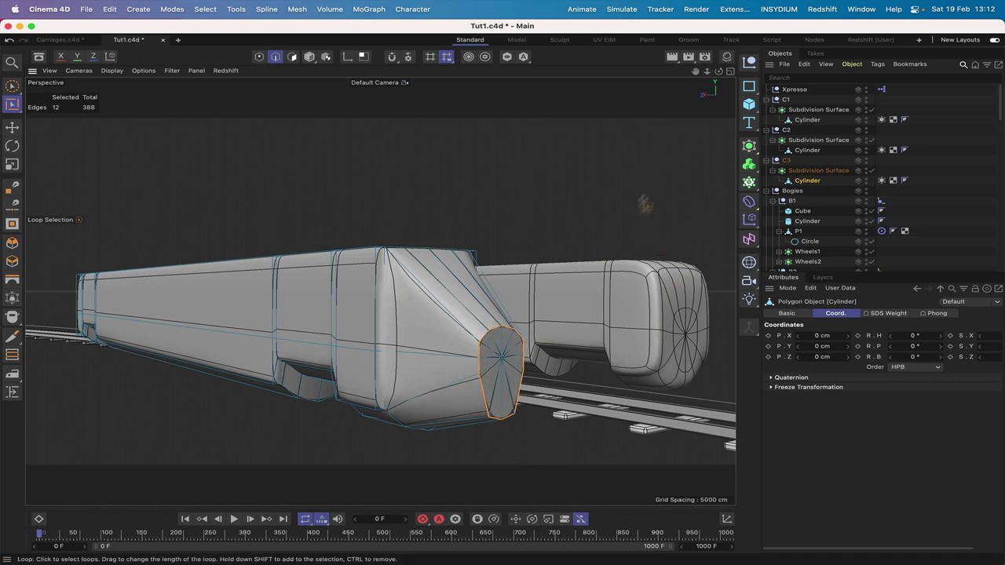
- Add a loop cut around C3's tapered nose close to the tip rim, at an offset of about 97.7%
{"action": "left_click_drag", "start_coordinate": [718, 72], "coordinate": [717, 72]}
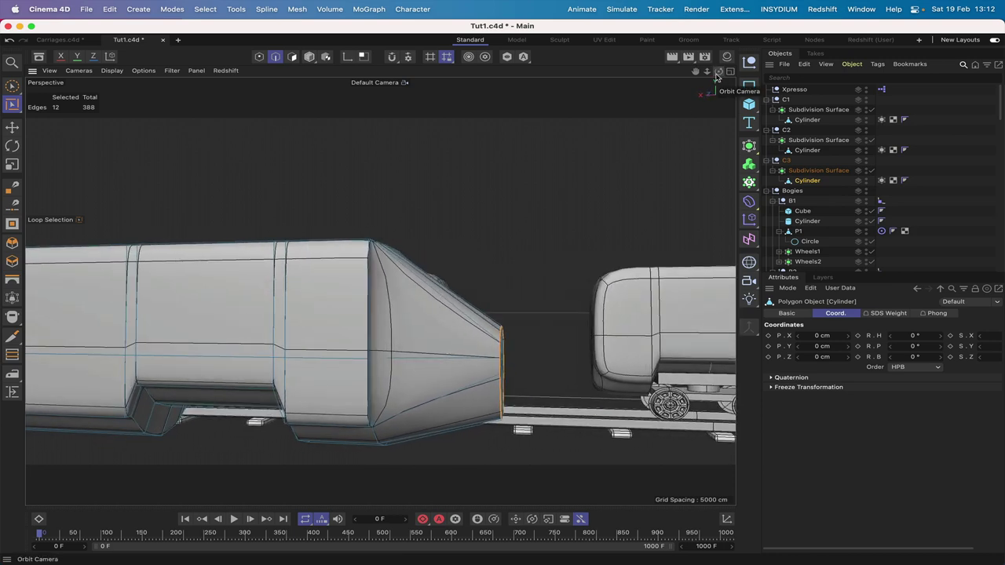
{"action": "key", "text": "k"}
{"action": "key", "text": "l"}
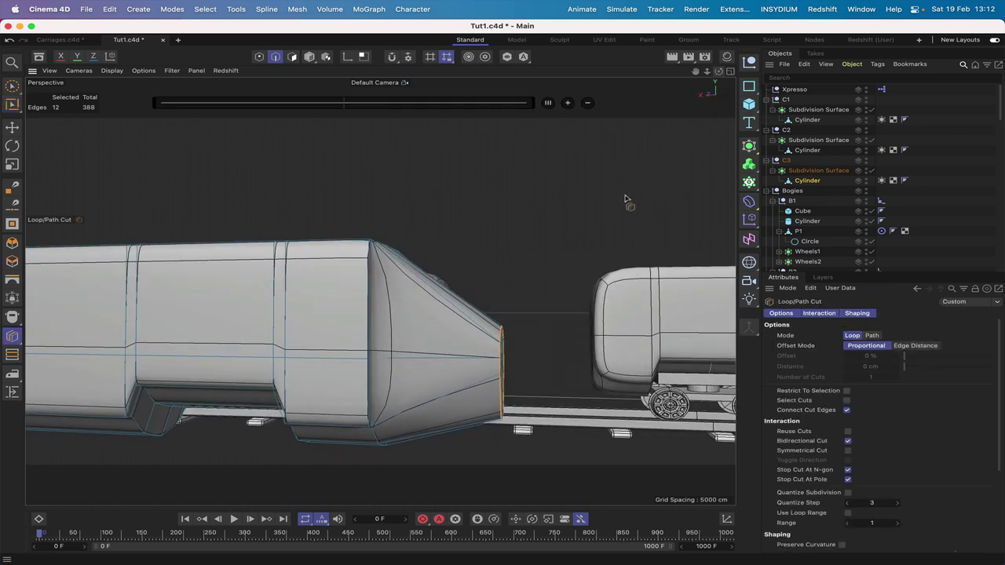
{"action": "left_click", "coordinate": [495, 344]}
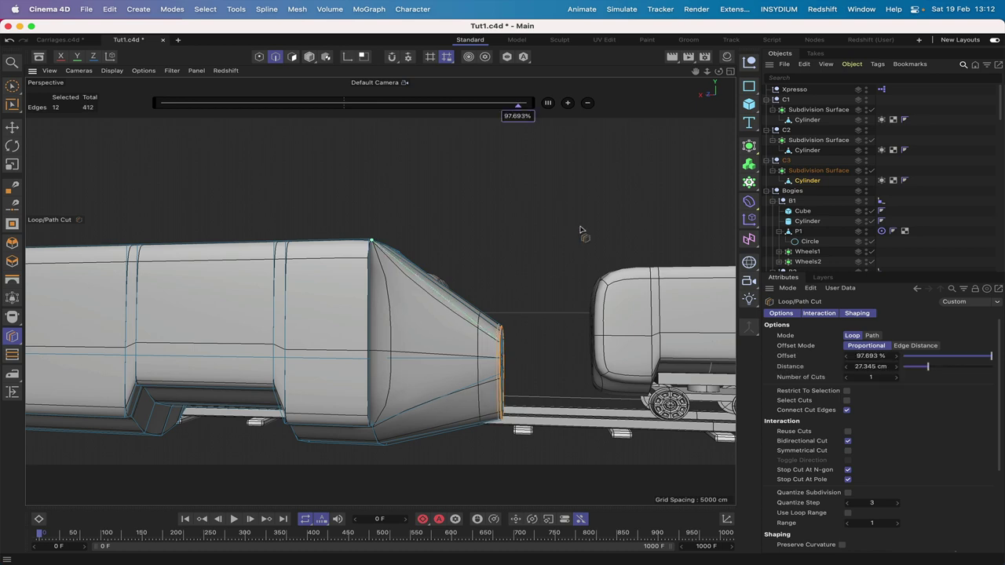
{"action": "left_click_drag", "start_coordinate": [717, 77], "coordinate": [683, 80]}
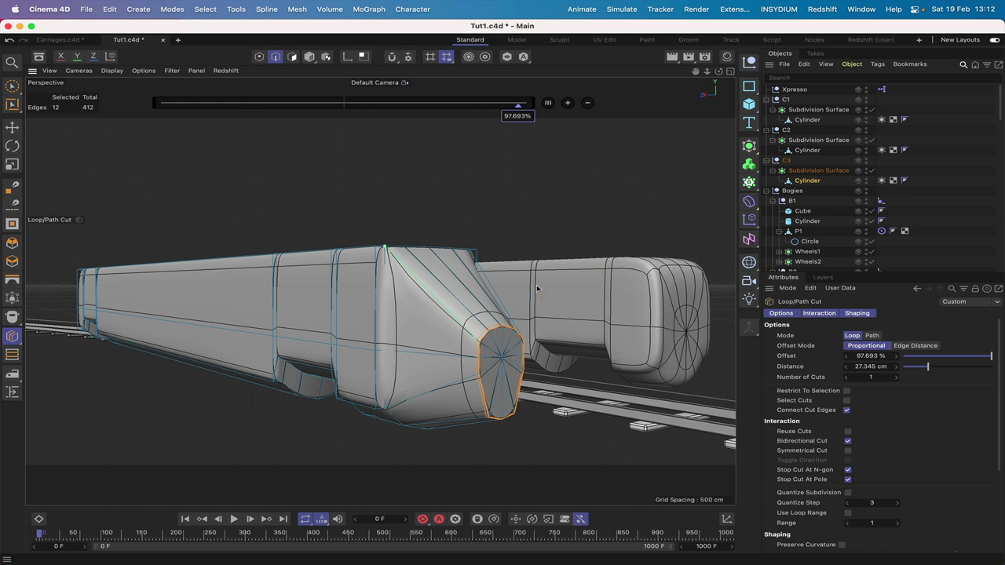
{"action": "right_click", "coordinate": [537, 290]}
{"action": "left_click", "coordinate": [542, 363]}
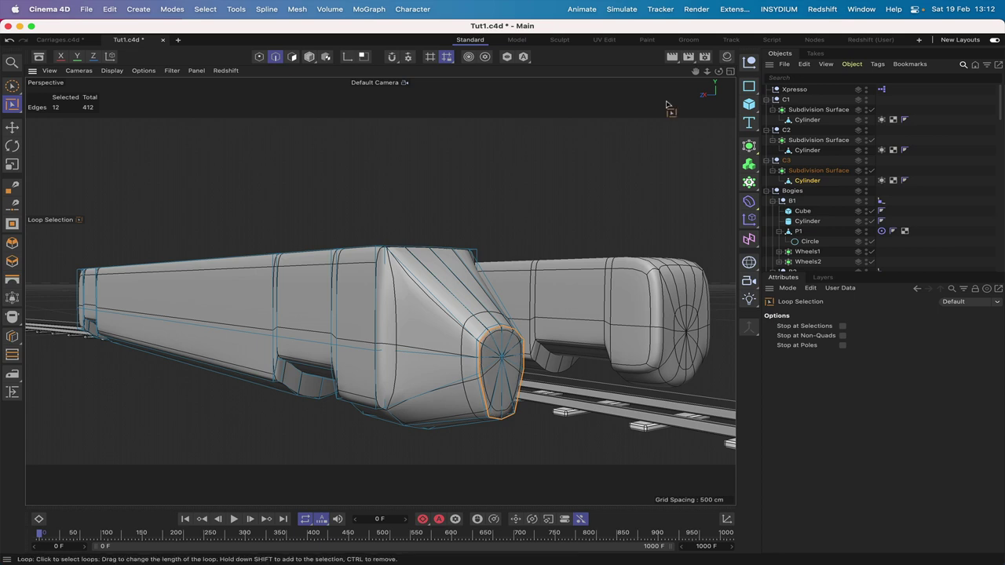
- Add a loop cut around C3's nose just in front of the body junction, at an offset of about 3.6%
{"action": "mouse_move", "coordinate": [718, 71]}
{"action": "left_mouse_down"}
{"action": "mouse_move", "coordinate": [852, 72]}
{"action": "mouse_move", "coordinate": [723, 74]}
{"action": "left_mouse_up"}
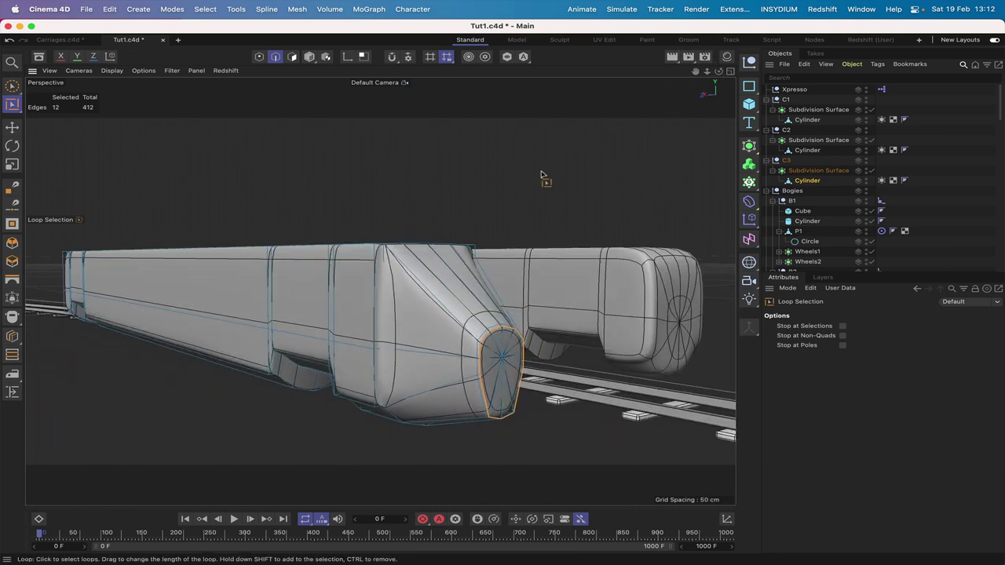
{"action": "key", "text": "k"}
{"action": "key", "text": "l"}
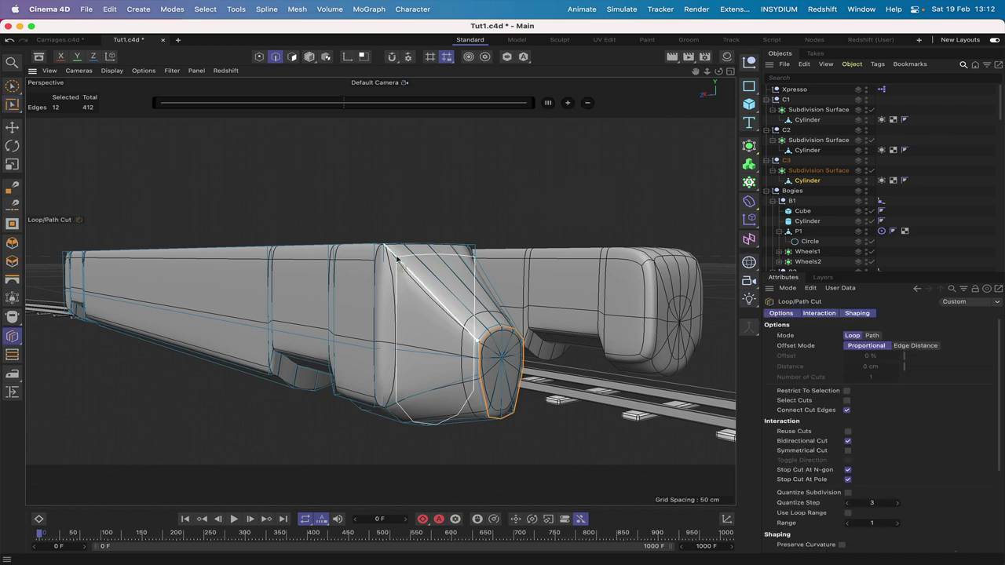
{"action": "left_click", "coordinate": [385, 248]}
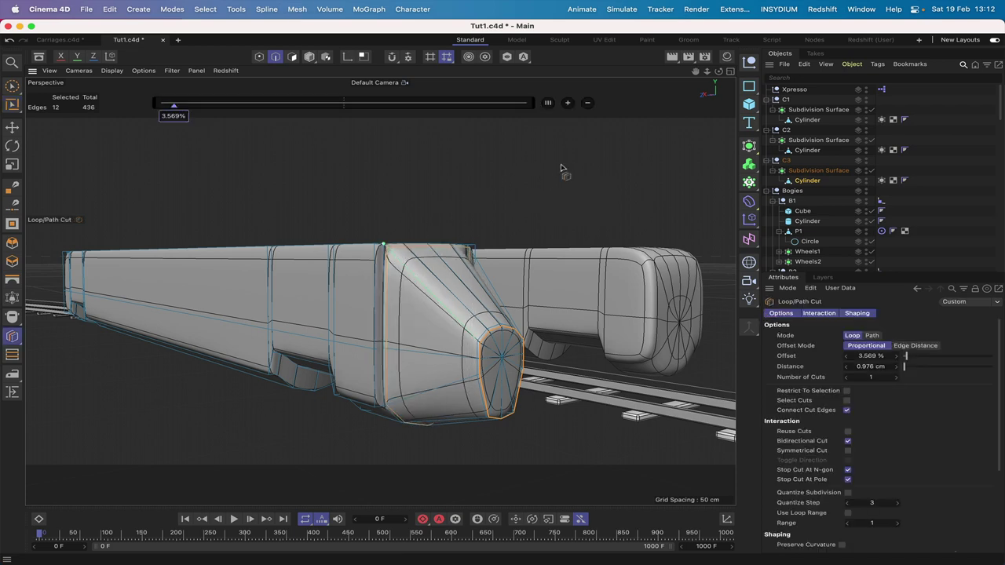
- Select the 12-edge loop around the tip of C2's nose and raise its subdivision weight to 1.00
{"action": "left_click_drag", "start_coordinate": [717, 74], "coordinate": [683, 76]}
{"action": "mouse_move", "coordinate": [502, 372]}
{"action": "left_mouse_down", "text": "alt"}
{"action": "mouse_move", "coordinate": [597, 355]}
{"action": "mouse_move", "coordinate": [501, 372]}
{"action": "left_mouse_up", "text": "alt"}
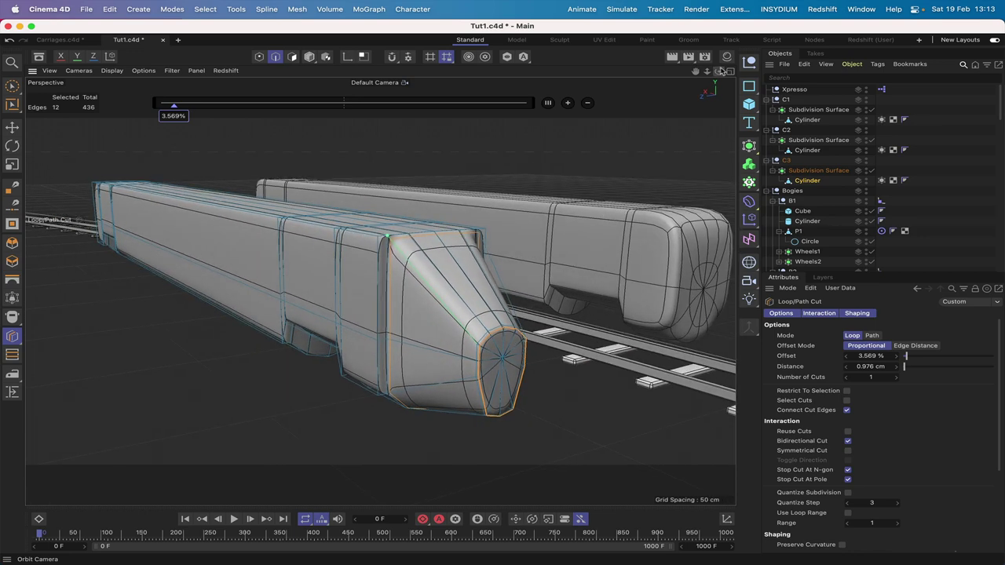
{"action": "left_click_drag", "start_coordinate": [721, 71], "coordinate": [695, 71]}
{"action": "right_click_drag", "start_coordinate": [696, 71], "coordinate": [695, 71]}
{"action": "left_click_drag", "start_coordinate": [696, 71], "coordinate": [696, 72]}
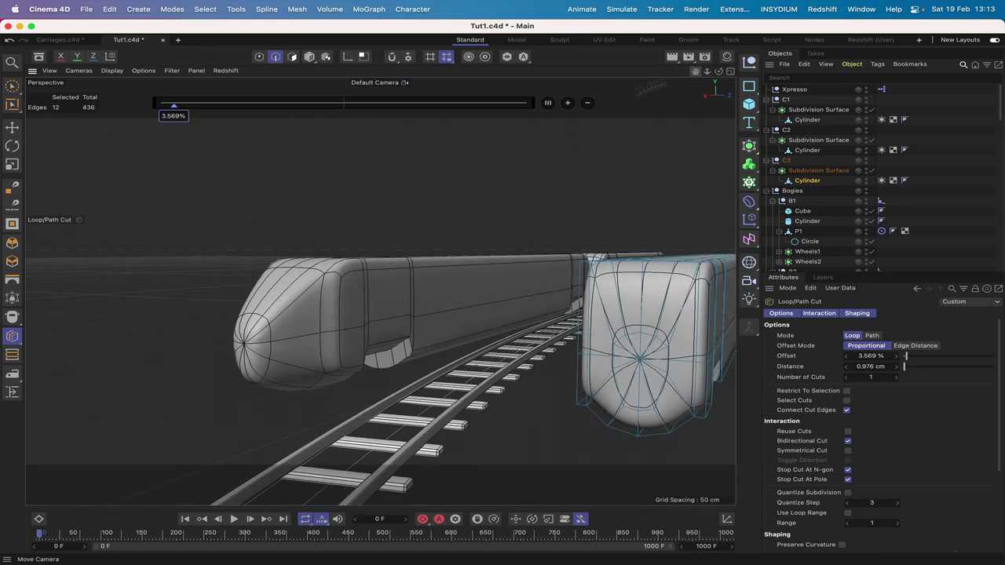
{"action": "left_click", "coordinate": [812, 152]}
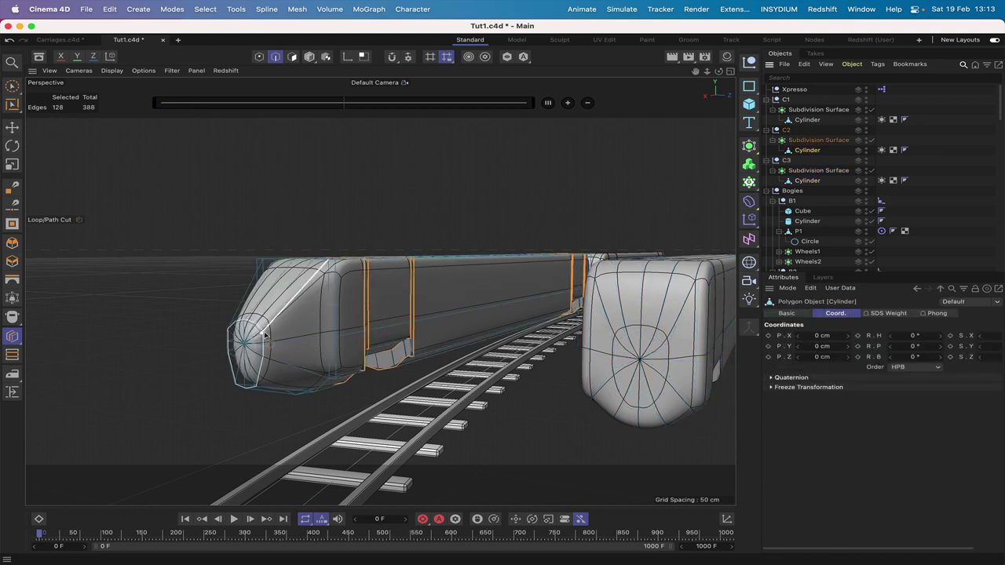
{"action": "key", "text": "u"}
{"action": "key", "text": "l"}
{"action": "left_click", "coordinate": [233, 345]}
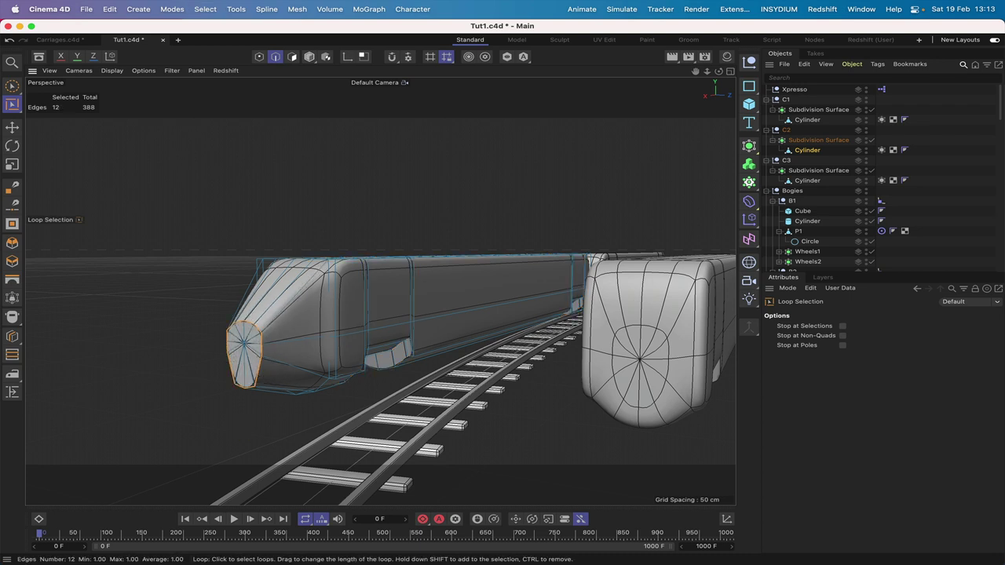
- Add a loop cut around C2's nose right behind the tip rim, at an offset of about 2.2%
{"action": "key", "text": "k"}
{"action": "key", "text": "l"}
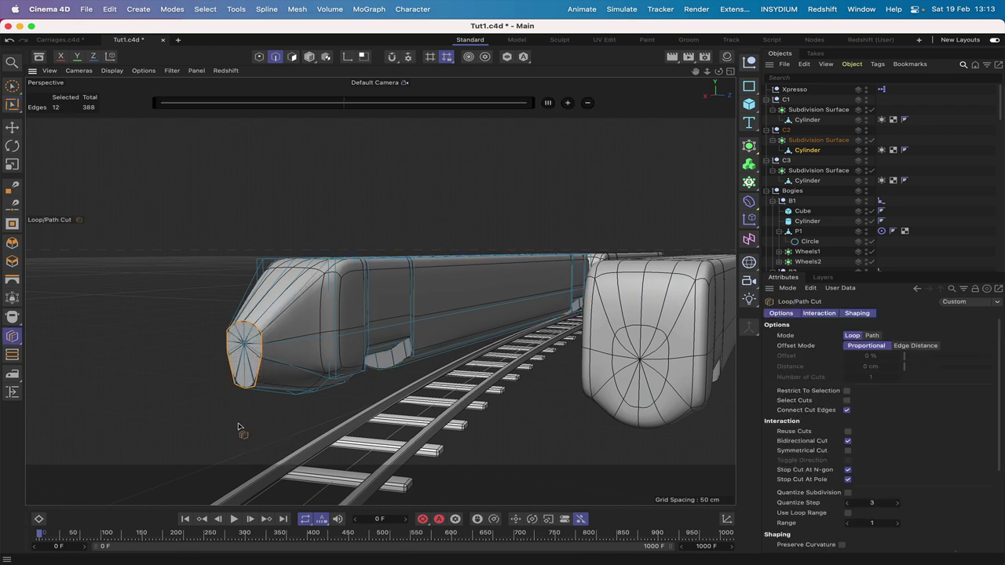
{"action": "left_click", "coordinate": [265, 336]}
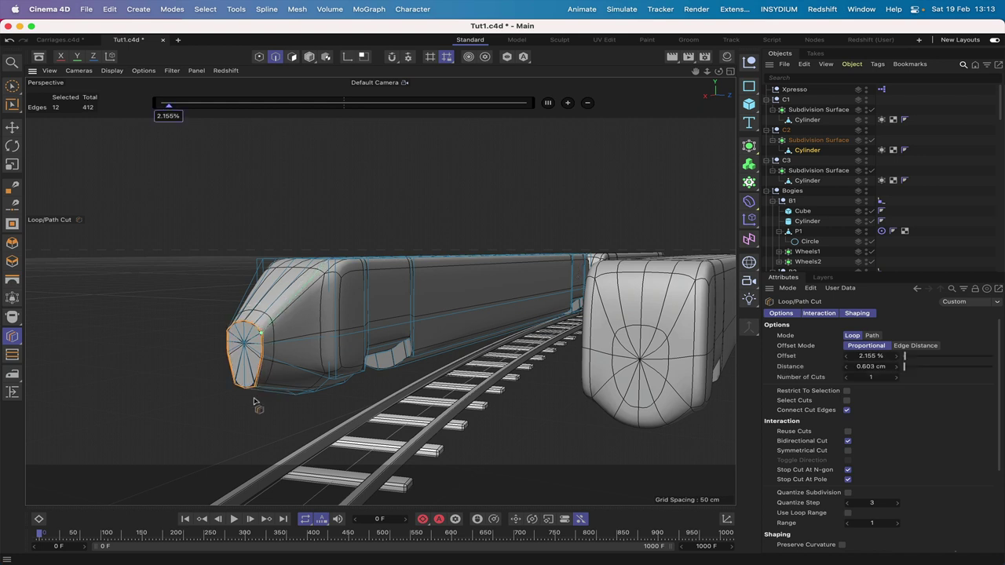
{"action": "key", "text": "u"}
{"action": "key", "text": "l"}
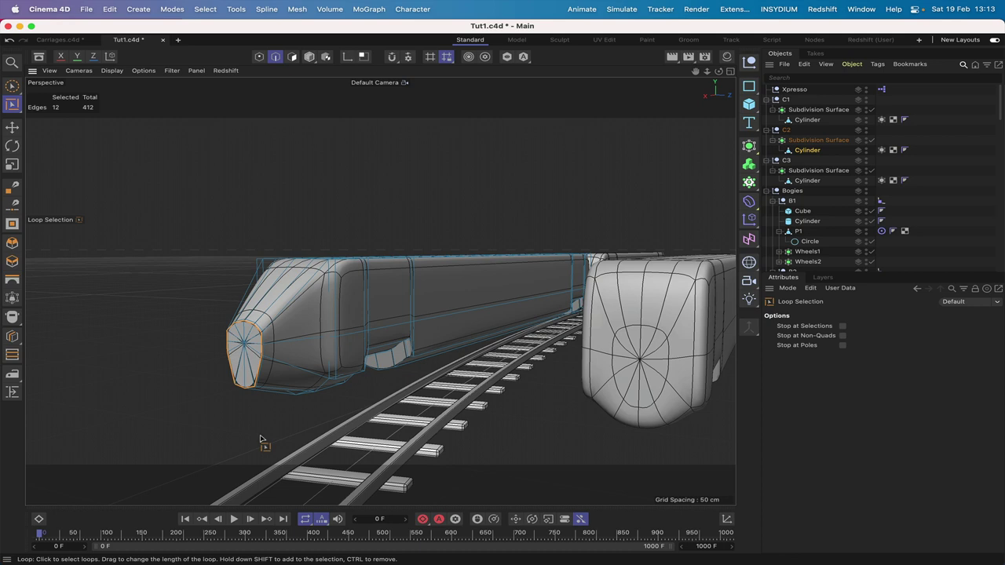
- Add a loop cut around C2's nose just in front of the body junction, at an offset of about 4.4%
{"action": "left_click_drag", "start_coordinate": [260, 439], "coordinate": [233, 436], "text": "alt"}
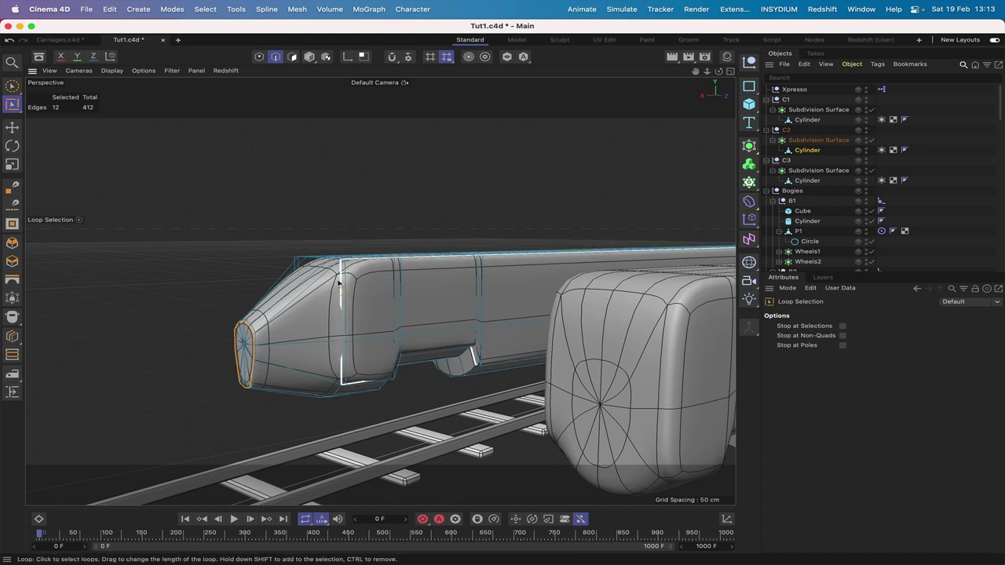
{"action": "key", "text": "k"}
{"action": "key", "text": "l"}
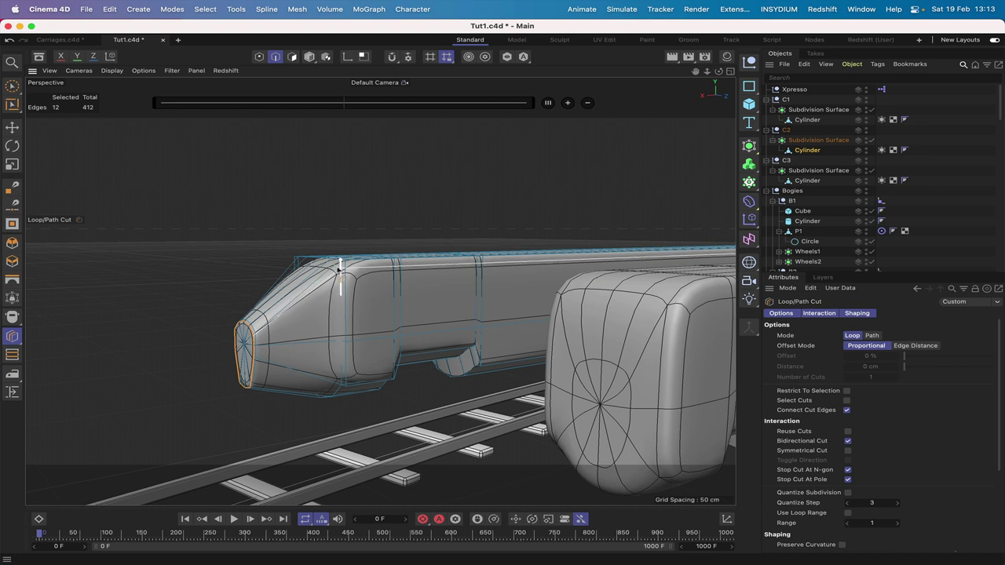
{"action": "left_click", "coordinate": [338, 267]}
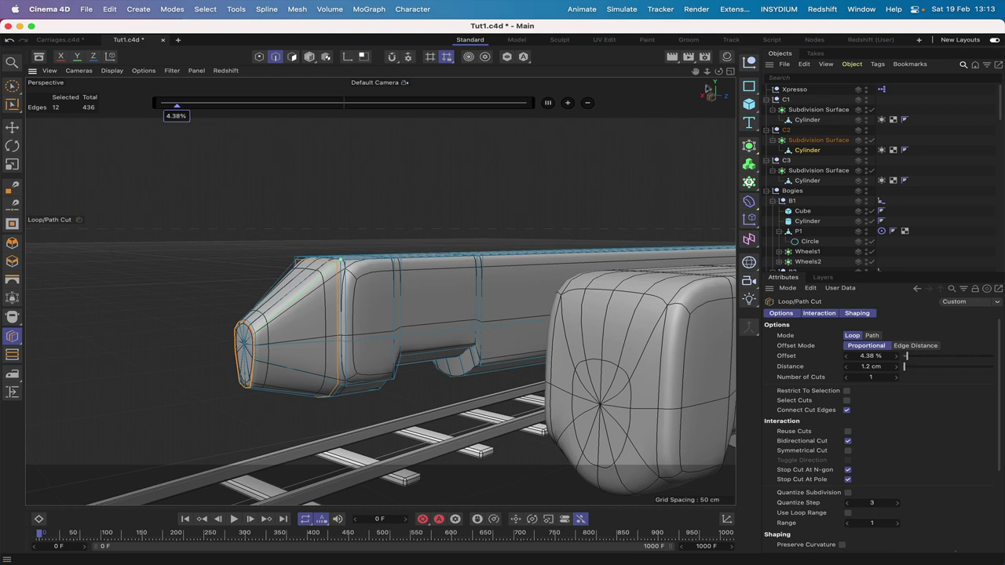
- Select the 16-edge loop where C3's nose meets the body and lower its subdivision weight to 0.12
{"action": "mouse_move", "coordinate": [718, 70]}
{"action": "left_mouse_down"}
{"action": "mouse_move", "coordinate": [644, 71]}
{"action": "mouse_move", "coordinate": [720, 72]}
{"action": "left_mouse_up"}
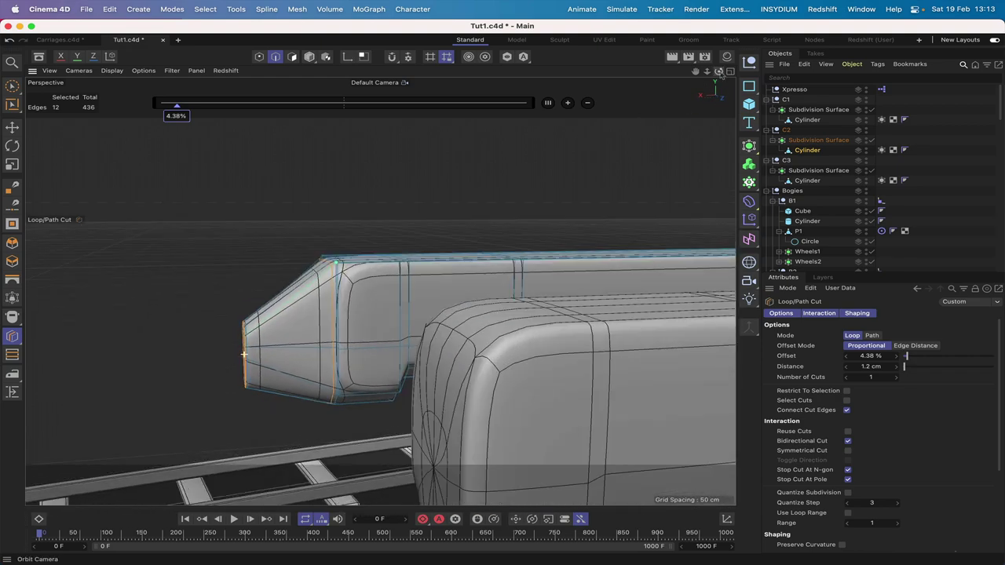
{"action": "right_click_drag", "start_coordinate": [696, 72], "coordinate": [628, 72]}
{"action": "left_click_drag", "start_coordinate": [696, 73], "coordinate": [492, 110]}
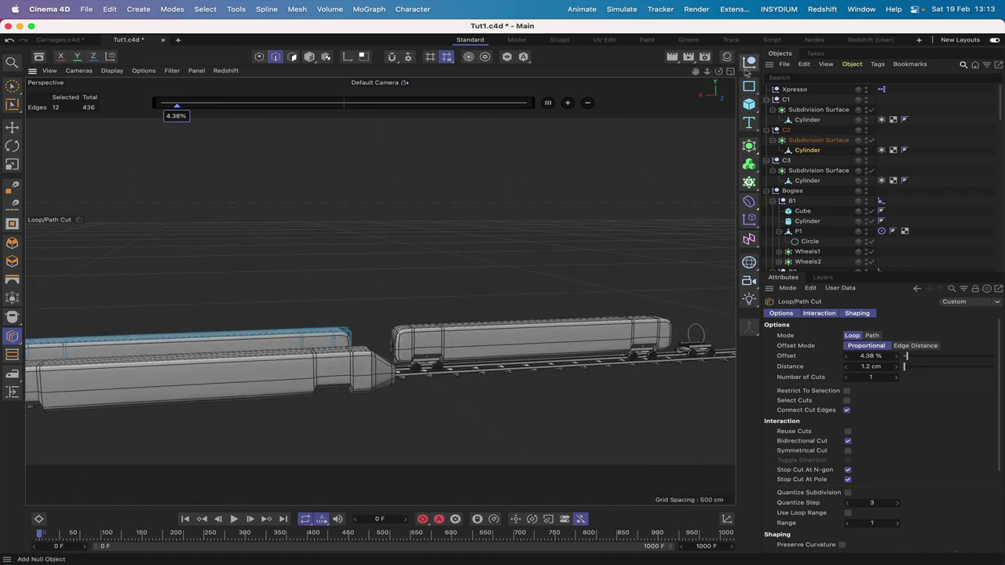
{"action": "left_click_drag", "start_coordinate": [719, 71], "coordinate": [694, 75]}
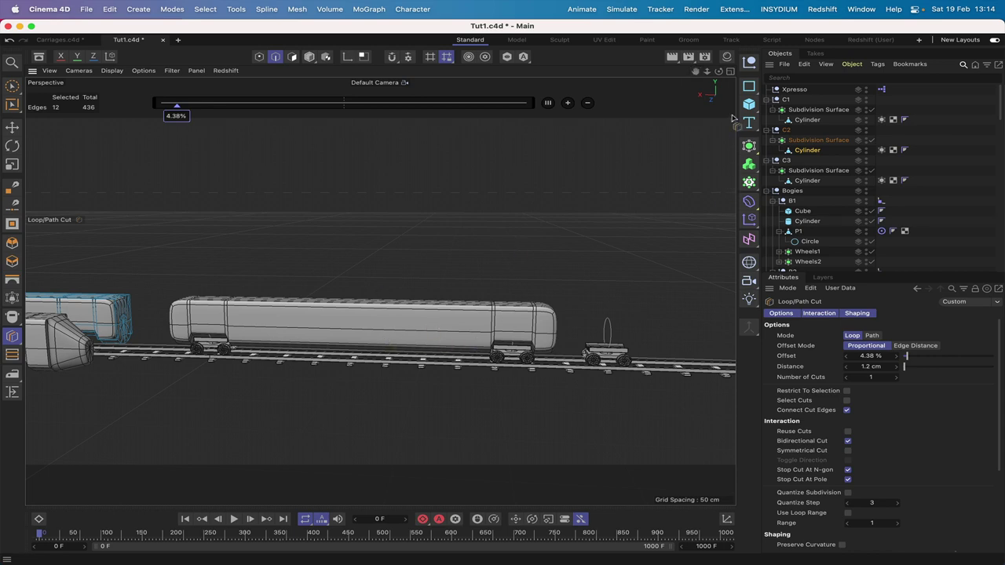
{"action": "left_click_drag", "start_coordinate": [718, 71], "coordinate": [719, 71]}
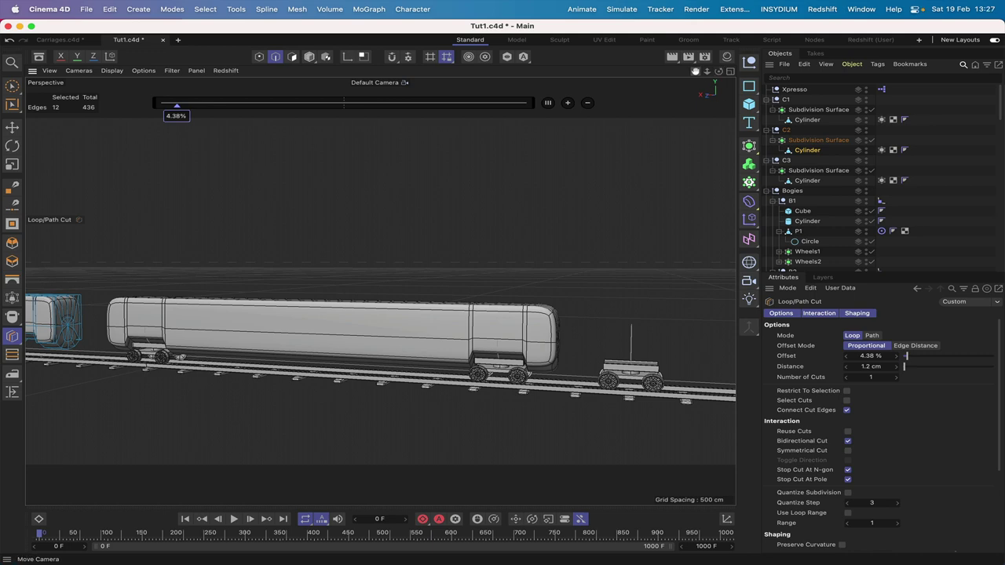
{"action": "left_click_drag", "start_coordinate": [695, 72], "coordinate": [694, 74]}
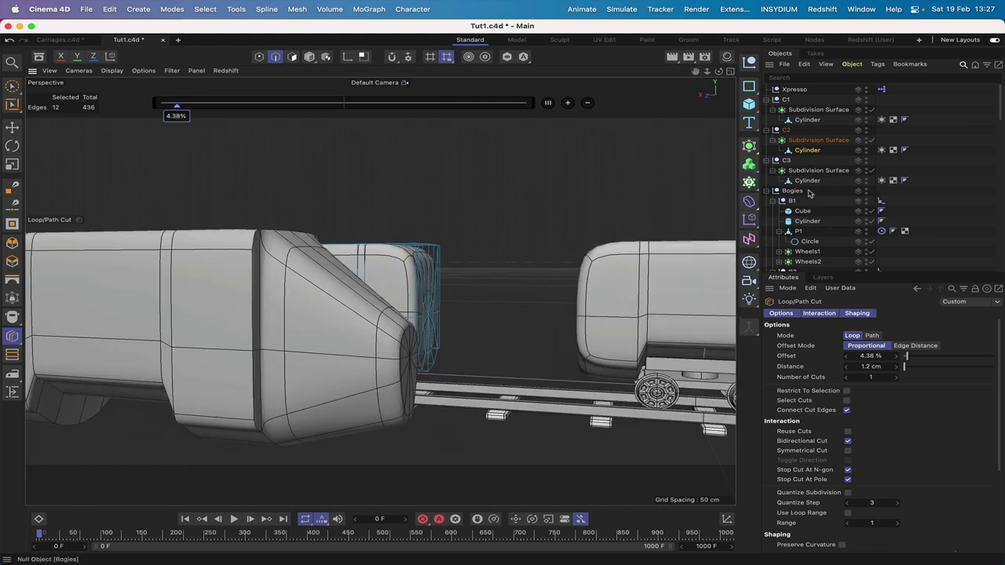
{"action": "left_click", "coordinate": [807, 180]}
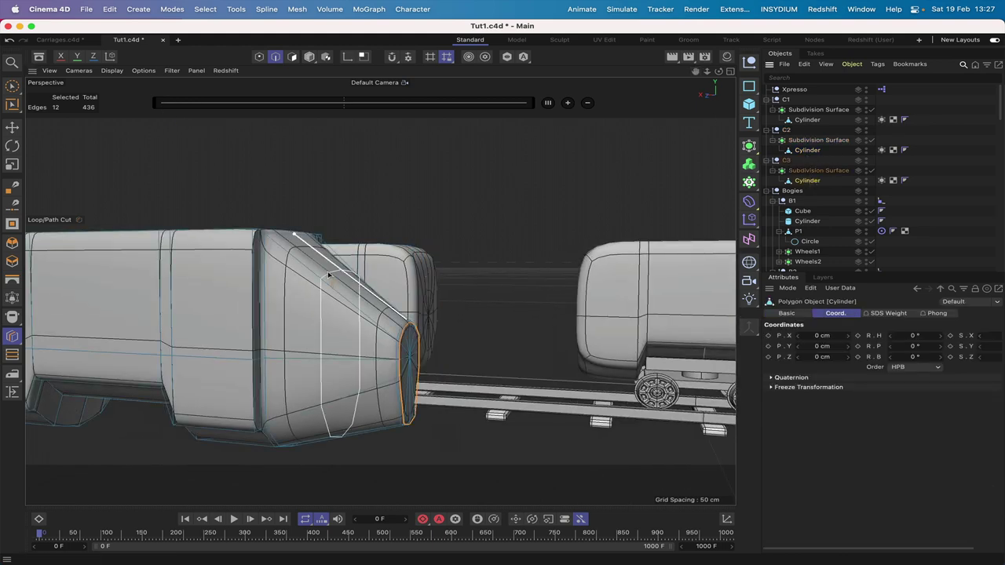
{"action": "key", "text": "u"}
{"action": "key", "text": "l"}
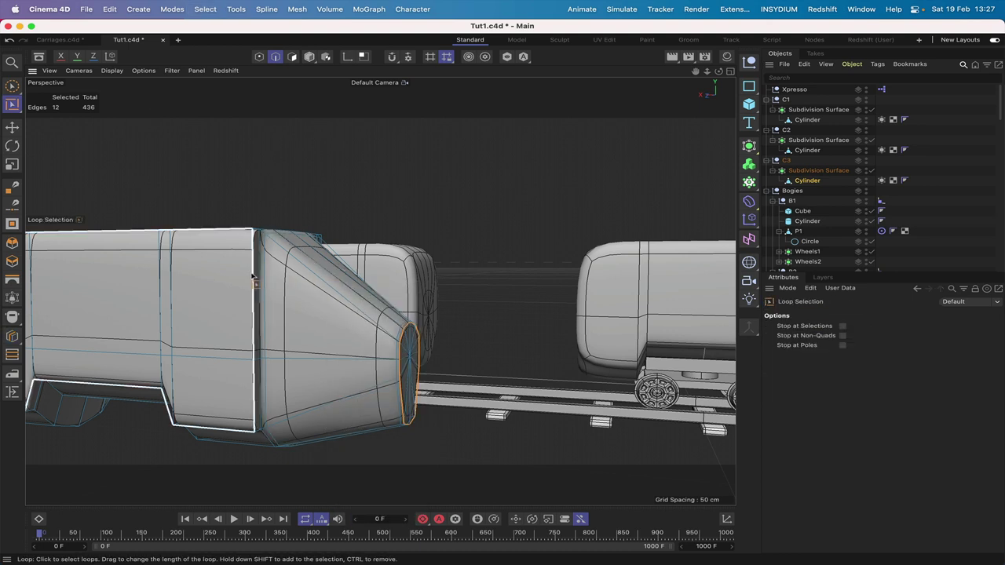
{"action": "left_click", "coordinate": [253, 276]}
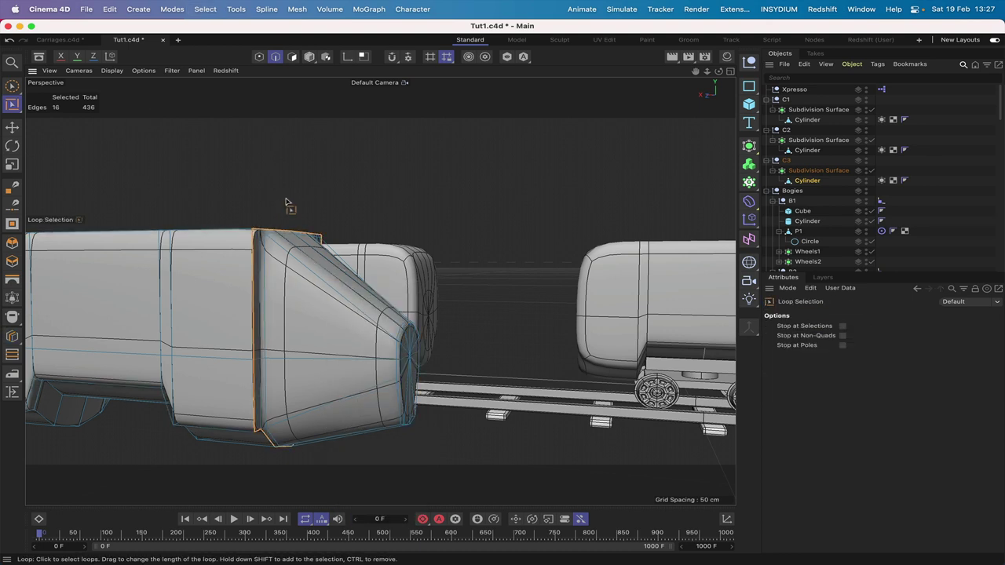
{"action": "left_click_drag", "start_coordinate": [321, 167], "coordinate": [218, 166]}
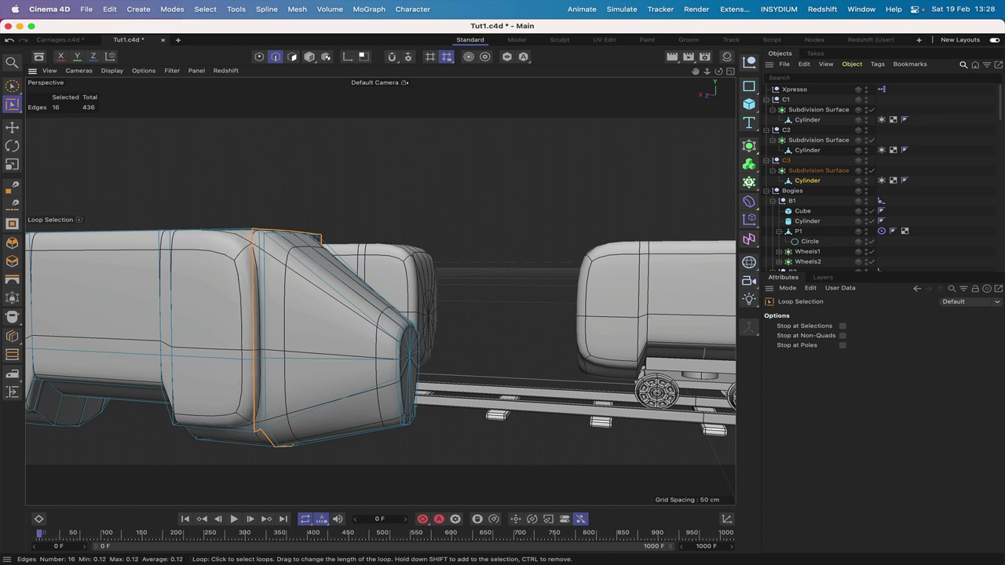
- Examine the softened junction between C3's nose and body from several angles
{"action": "left_click_drag", "start_coordinate": [719, 71], "coordinate": [518, 71]}
{"action": "left_click_drag", "start_coordinate": [291, 339], "coordinate": [416, 280], "text": "alt"}
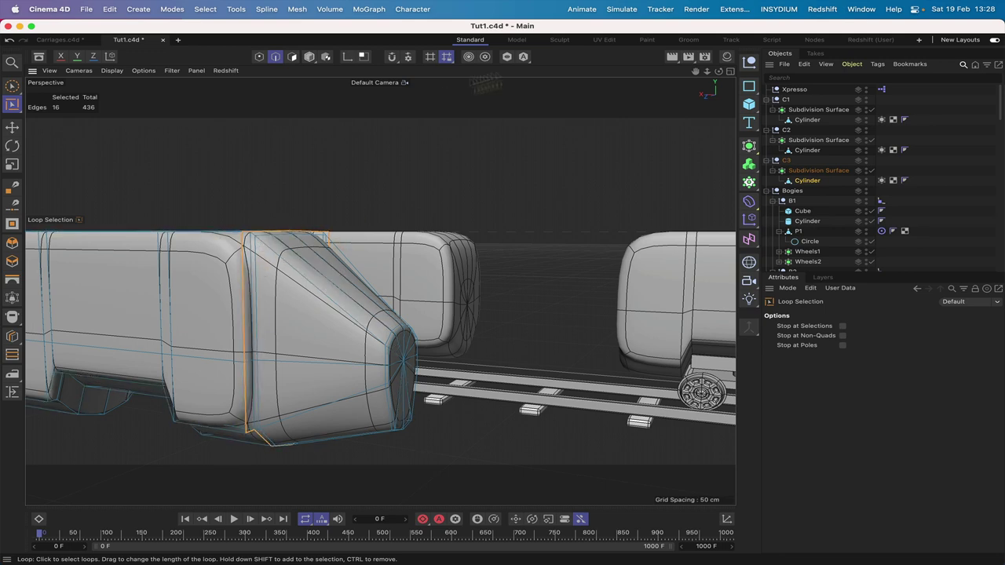
{"action": "left_click_drag", "start_coordinate": [718, 71], "coordinate": [616, 108]}
{"action": "left_click_drag", "start_coordinate": [718, 72], "coordinate": [732, 72]}
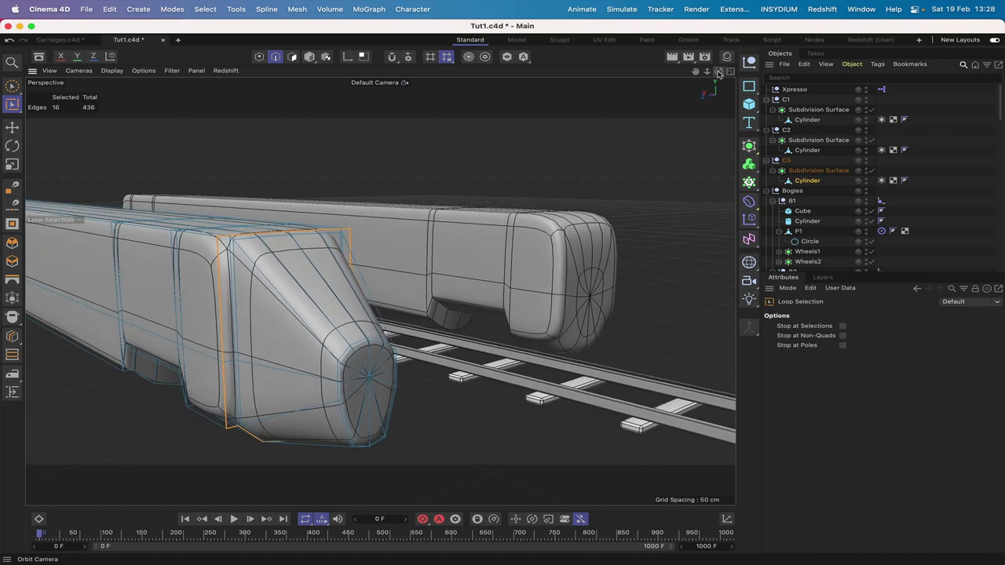
{"action": "right_click_drag", "start_coordinate": [696, 72], "coordinate": [628, 72]}
{"action": "left_click_drag", "start_coordinate": [696, 71], "coordinate": [848, 73]}
{"action": "left_click_drag", "start_coordinate": [717, 74], "coordinate": [694, 75]}
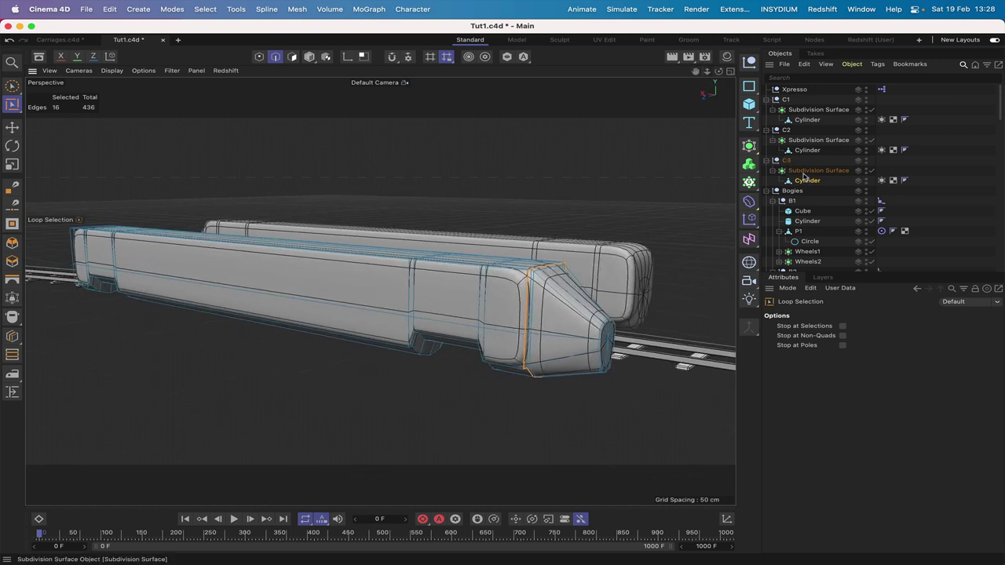
- Take the Cylinder meshes of C1, C2 and C3 out of their Subdivision Surface objects
{"action": "left_click", "coordinate": [816, 109]}
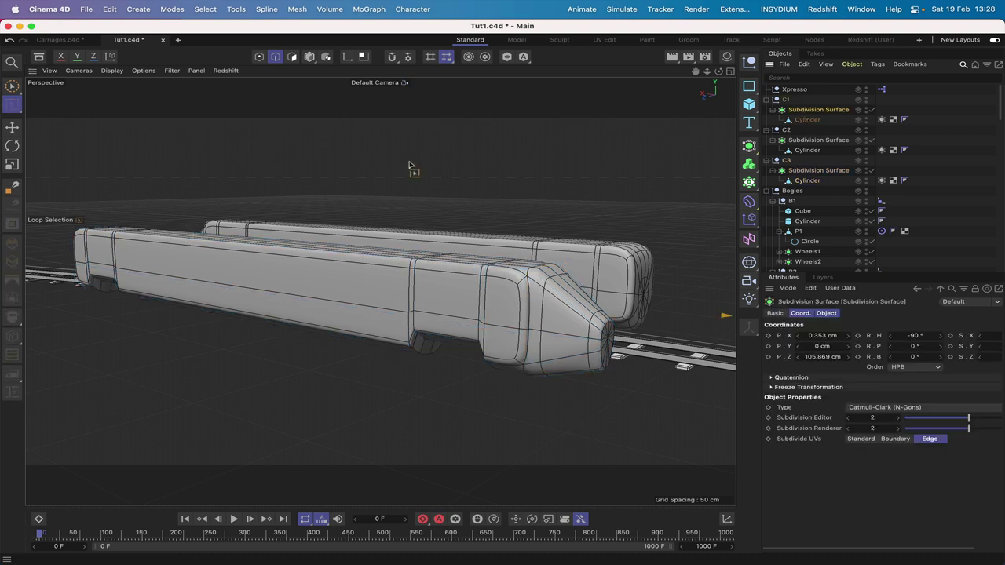
{"action": "left_click", "coordinate": [12, 126]}
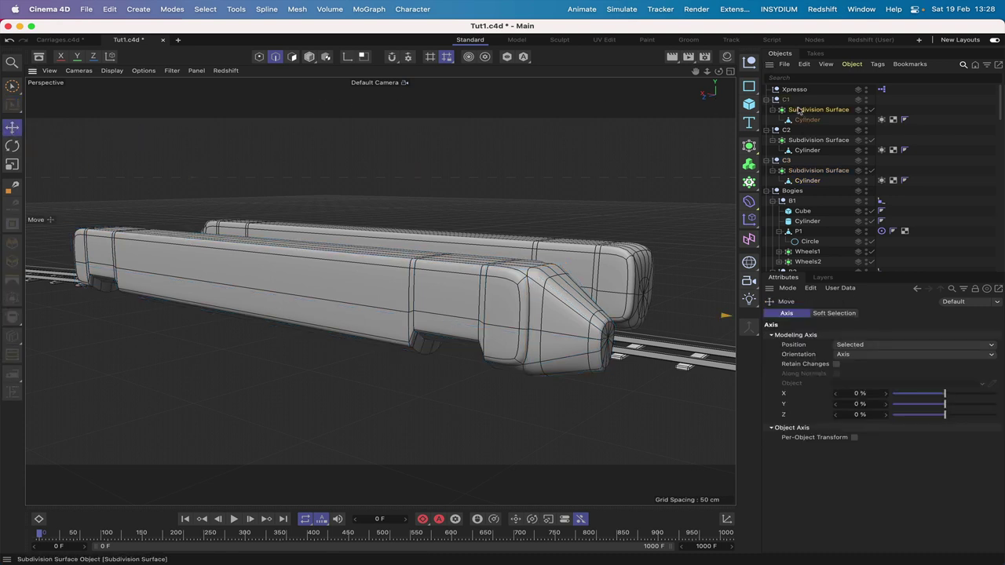
{"action": "right_click_drag", "start_coordinate": [696, 71], "coordinate": [736, 71]}
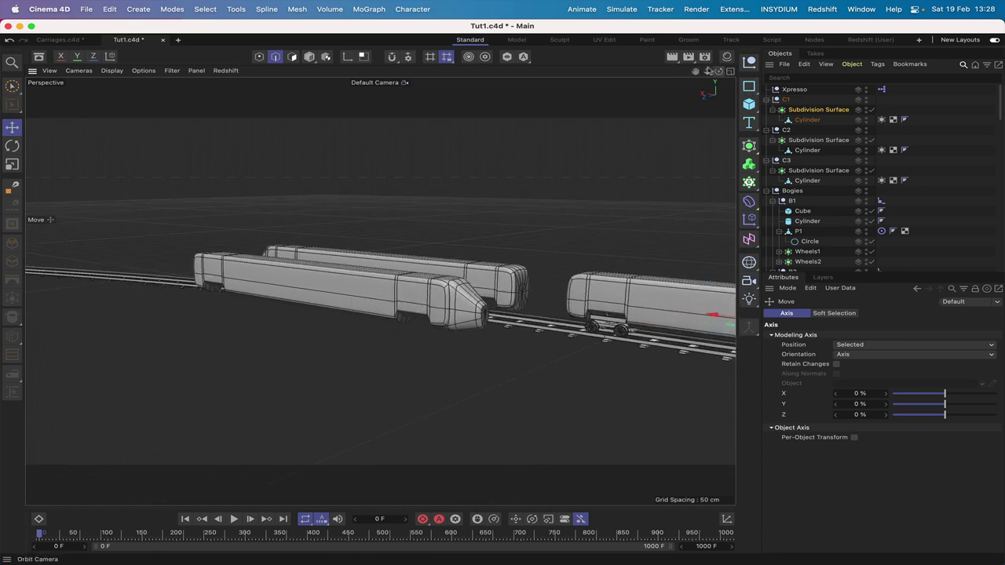
{"action": "left_click_drag", "start_coordinate": [695, 71], "coordinate": [664, 79]}
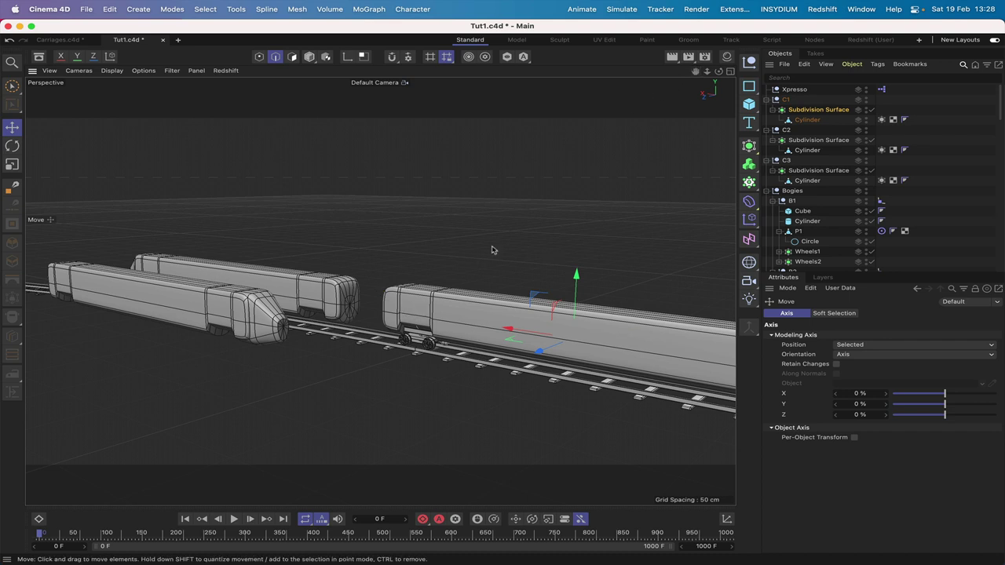
{"action": "left_click", "coordinate": [786, 100]}
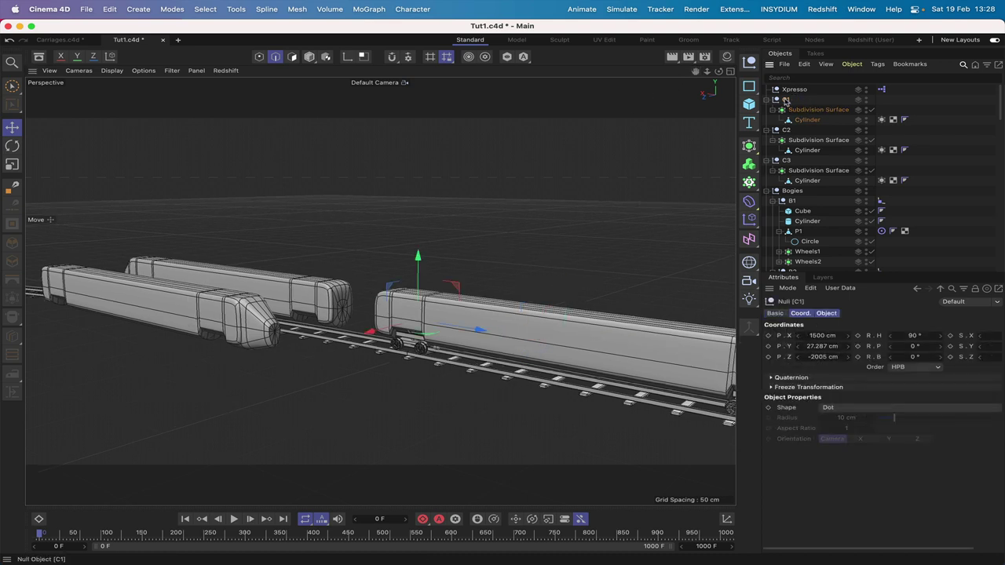
{"action": "left_click_drag", "start_coordinate": [802, 122], "coordinate": [777, 191]}
{"action": "left_click", "coordinate": [802, 150]}
{"action": "left_click", "coordinate": [791, 181]}
- Set the X and Z positions of C1's Subdivision Surface to 0 cm
{"action": "left_click", "coordinate": [792, 109]}
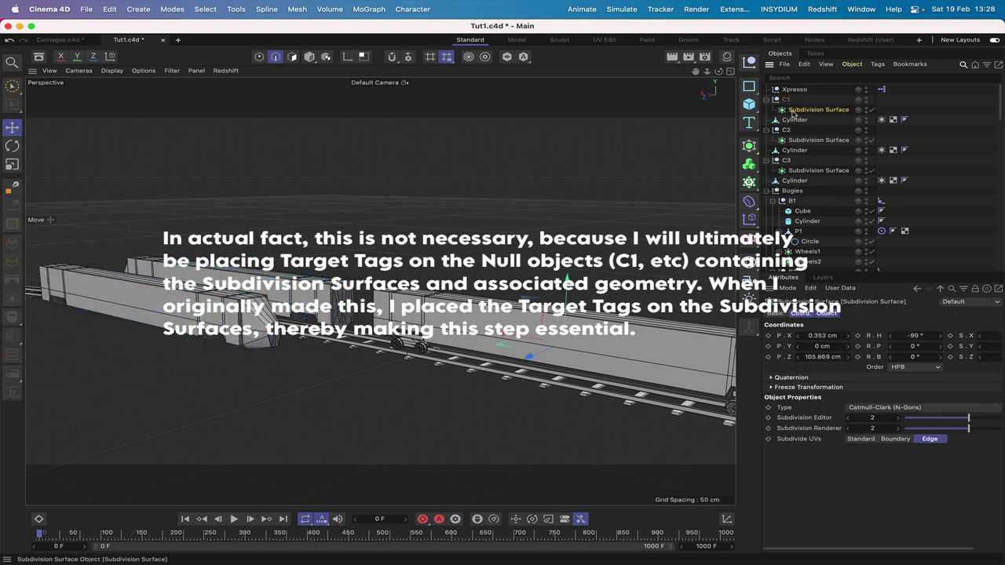
{"action": "double_click", "coordinate": [823, 336]}
{"action": "type", "text": "0"}
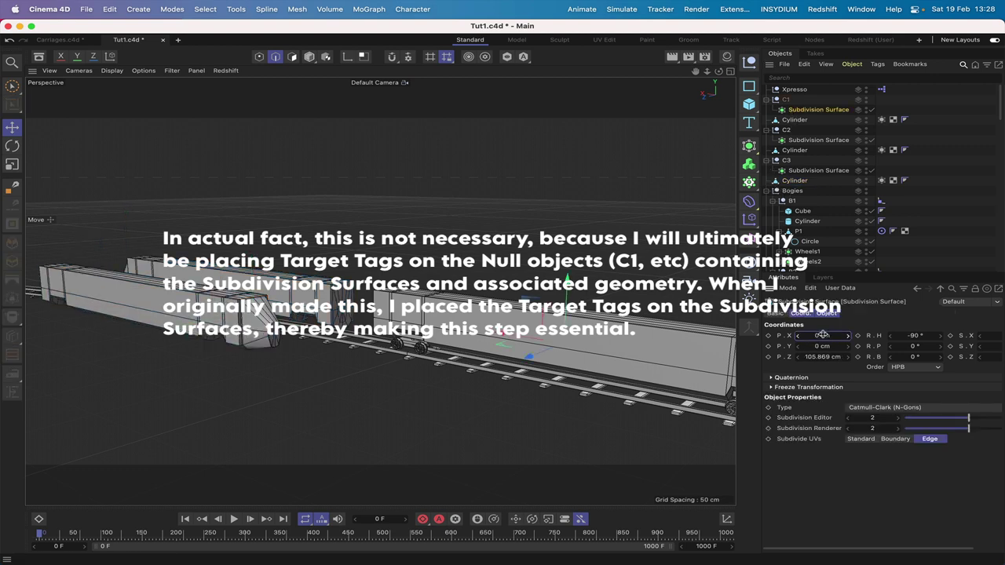
{"action": "left_click", "coordinate": [823, 357]}
{"action": "type", "text": "0"}
{"action": "key", "text": "Return"}
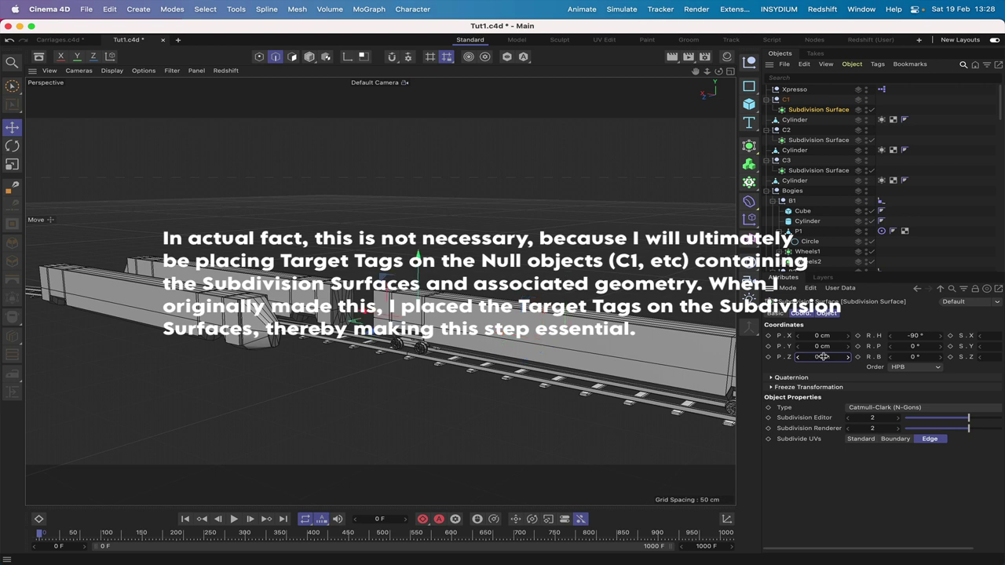
- Set the X and Z positions of C2's Subdivision Surface to 0 cm
{"action": "left_click", "coordinate": [817, 140]}
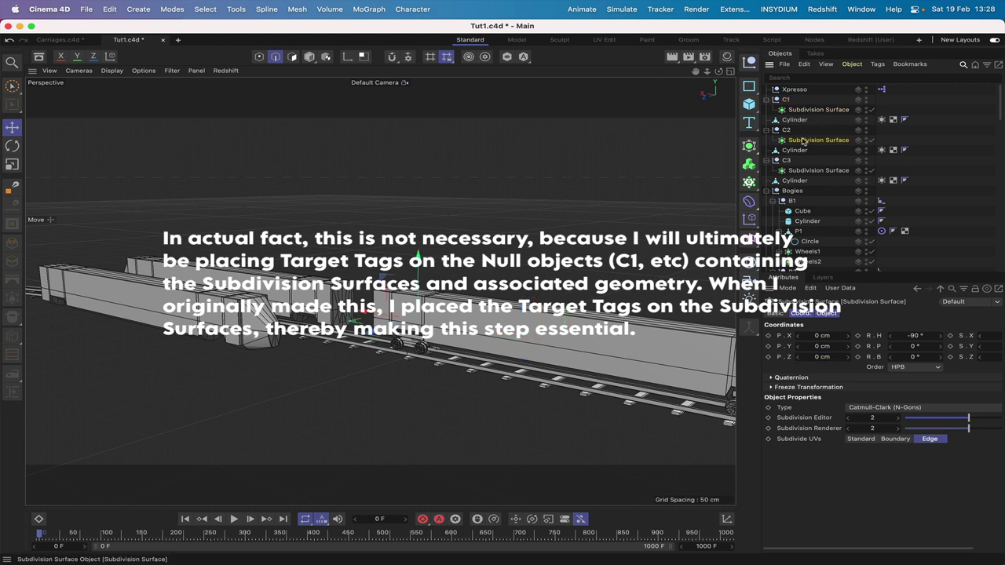
{"action": "left_click", "coordinate": [823, 336]}
{"action": "type", "text": "0"}
{"action": "key", "text": "Return"}
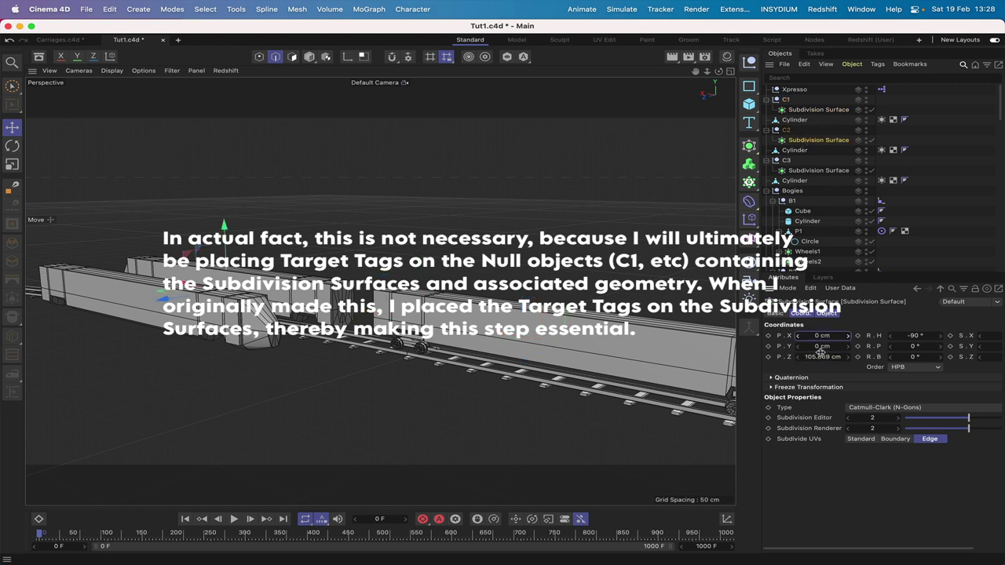
{"action": "left_click", "coordinate": [822, 357]}
{"action": "type", "text": "0"}
{"action": "key", "text": "Return"}
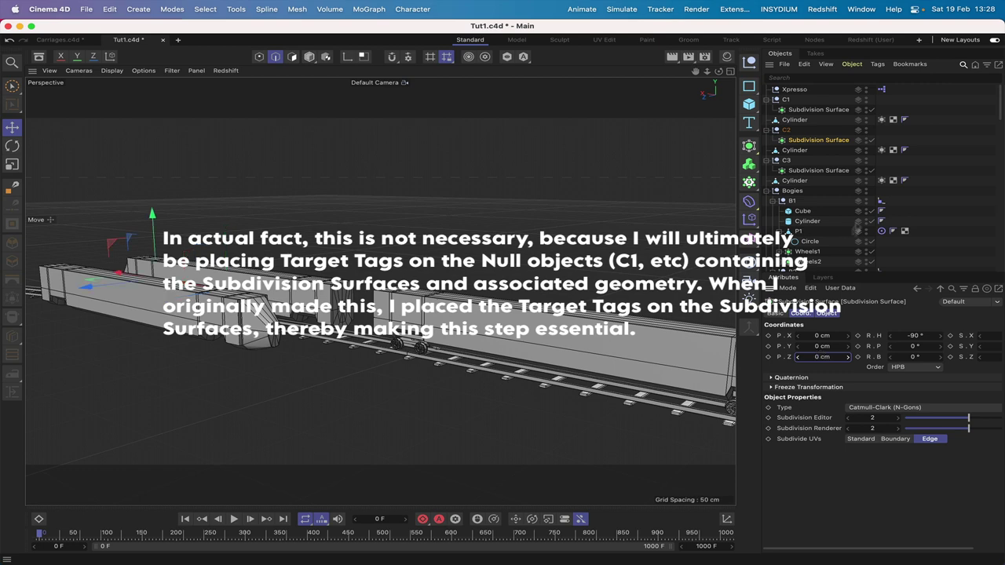
- Set the X and Z positions of C3's Subdivision Surface to 0 cm
{"action": "left_click", "coordinate": [818, 171]}
{"action": "left_click", "coordinate": [823, 336]}
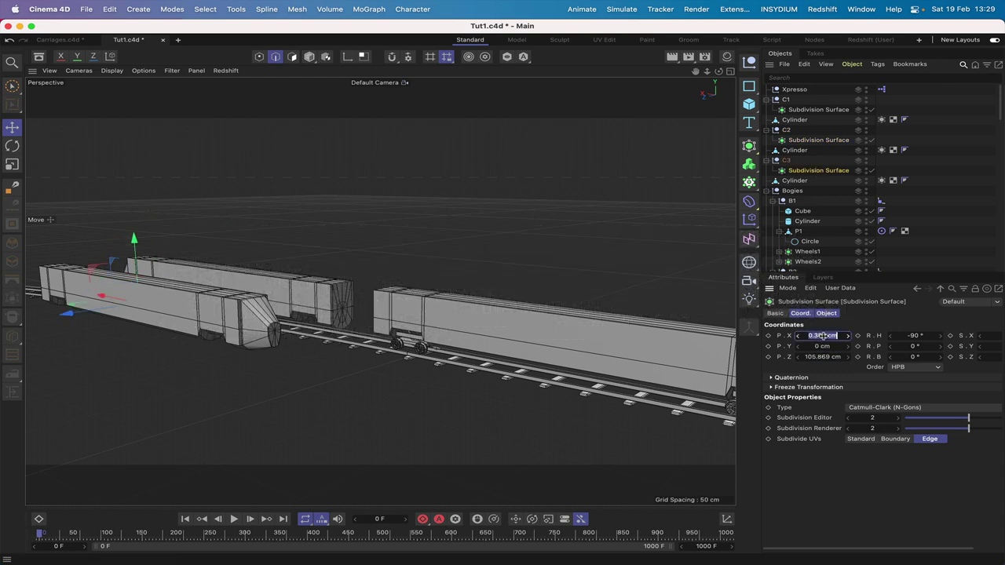
{"action": "key", "text": "BackSpace"}
{"action": "left_click", "coordinate": [822, 357]}
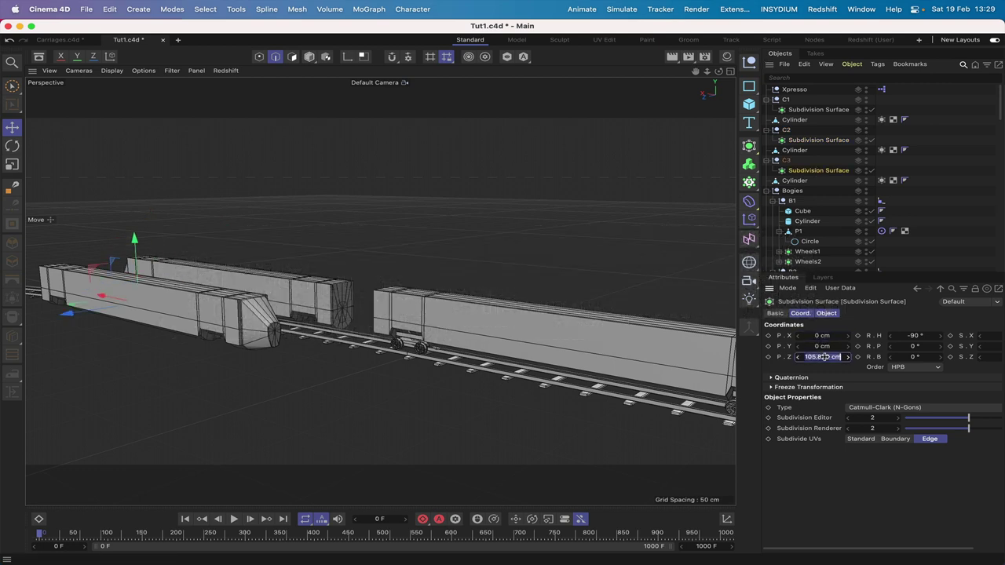
{"action": "key", "text": "BackSpace"}
{"action": "type", "text": "0"}
{"action": "key", "text": "Return"}
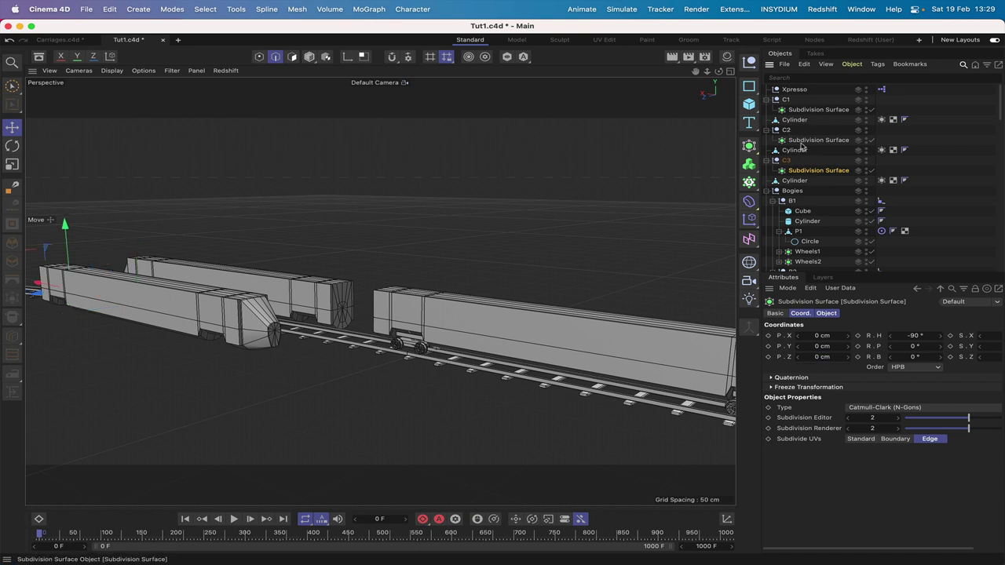
- Put each loose Cylinder mesh back under the Subdivision Surface of its own carriage: C1, C2 and C3
{"action": "left_click_drag", "start_coordinate": [795, 119], "coordinate": [809, 110]}
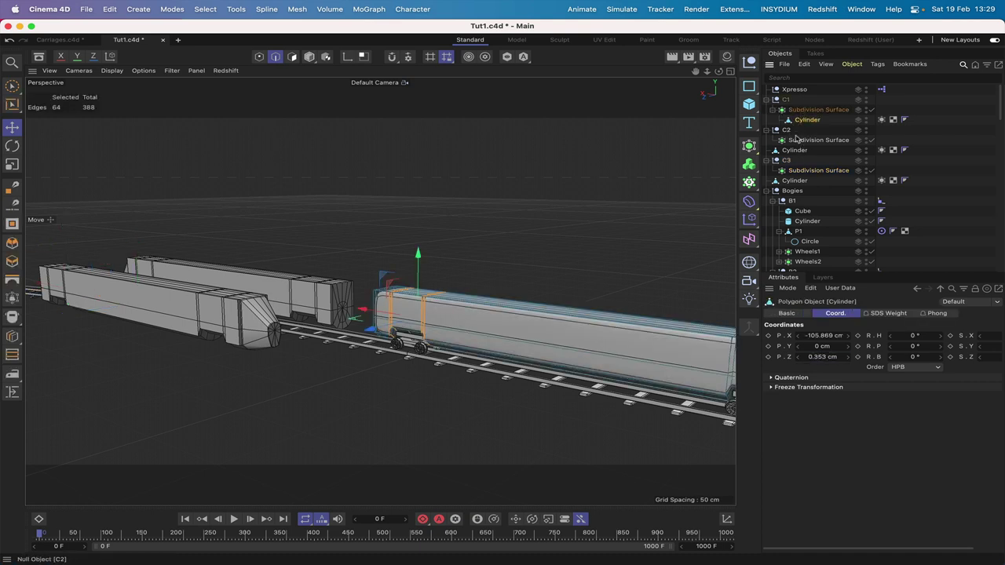
{"action": "left_click_drag", "start_coordinate": [793, 150], "coordinate": [799, 141]}
{"action": "left_click_drag", "start_coordinate": [795, 180], "coordinate": [806, 171]}
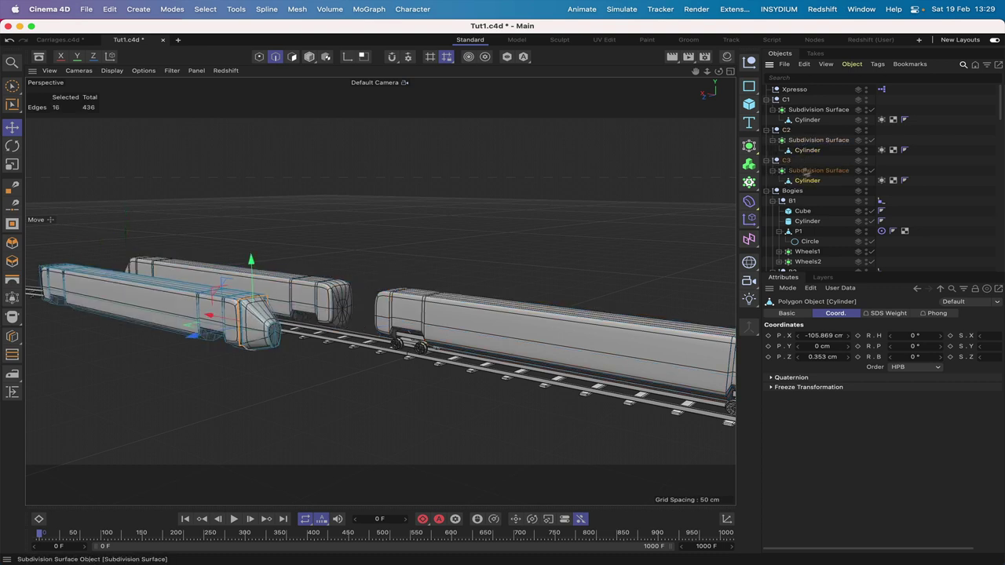
- Set the Z position of the Cylinder meshes in C3, C1 and C2 to 0 cm
{"action": "left_click_drag", "start_coordinate": [696, 71], "coordinate": [805, 72]}
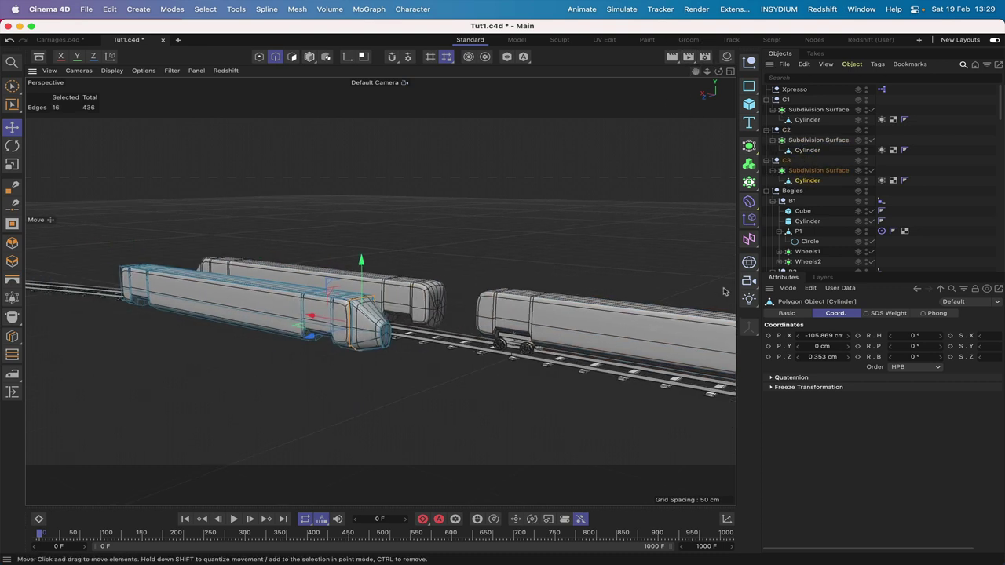
{"action": "left_click", "coordinate": [819, 357]}
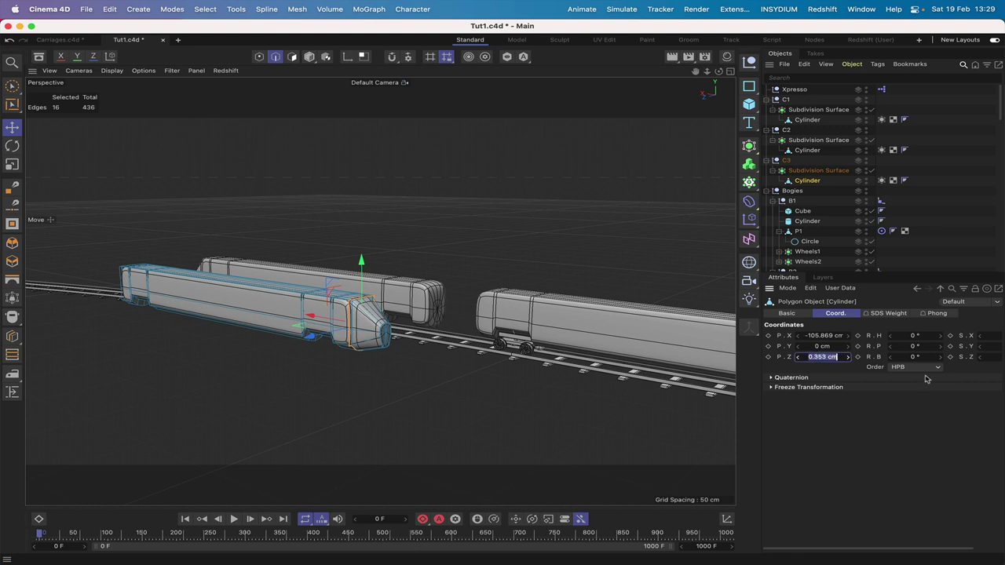
{"action": "type", "text": "0"}
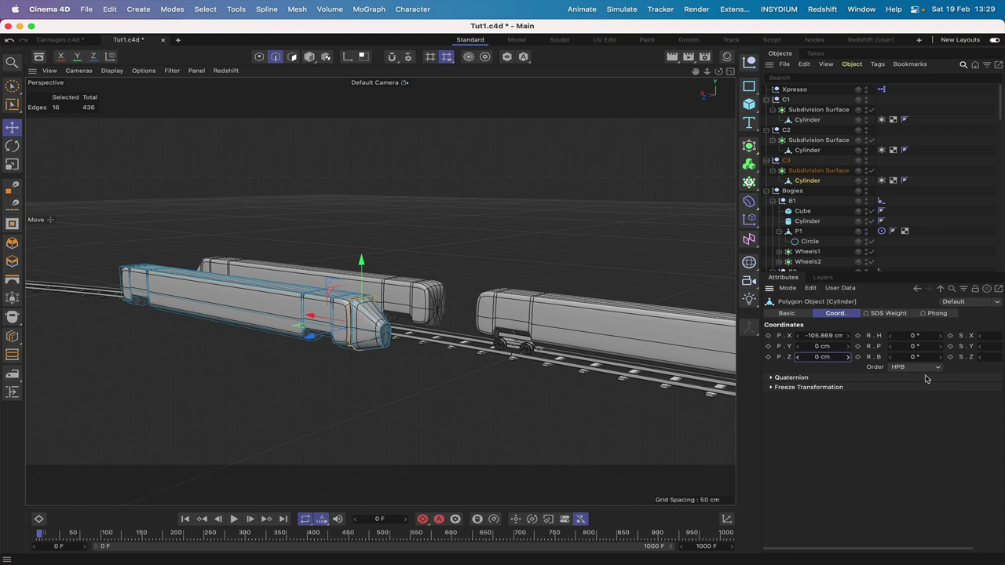
{"action": "left_click", "coordinate": [807, 119]}
{"action": "left_click", "coordinate": [819, 357]}
{"action": "type", "text": "03"}
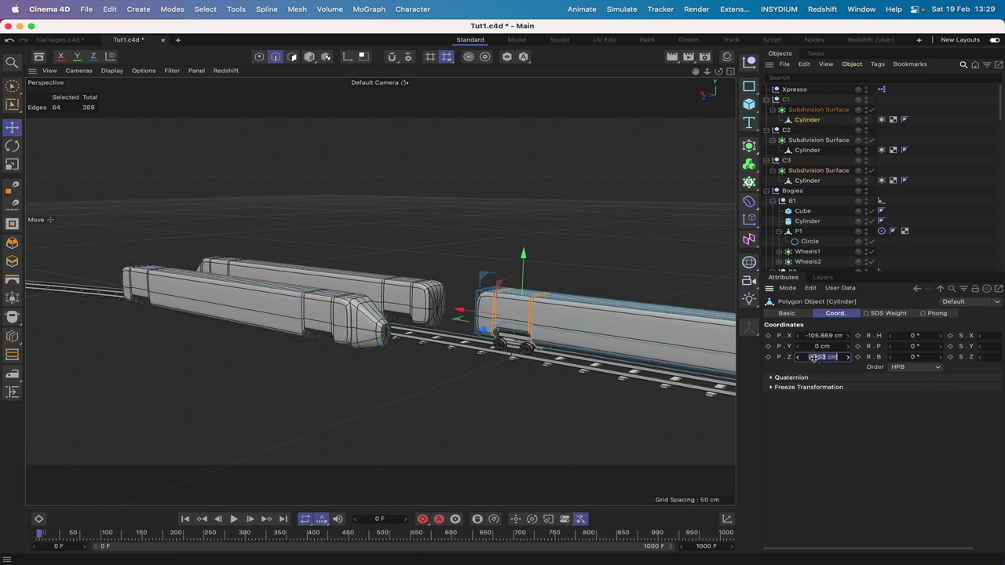
{"action": "key", "text": "Return"}
{"action": "left_click", "coordinate": [834, 149]}
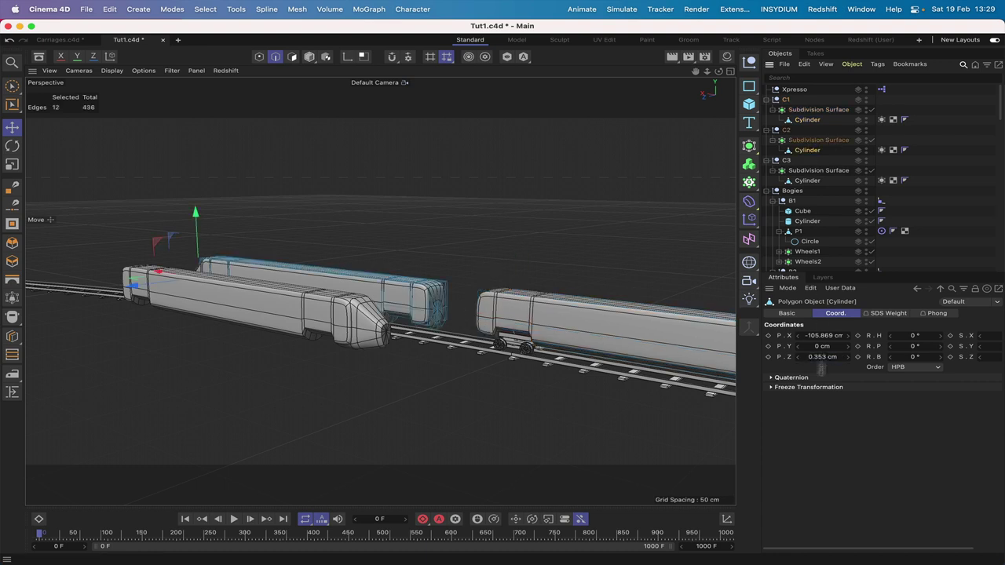
{"action": "left_click", "coordinate": [821, 356]}
{"action": "type", "text": "0"}
{"action": "key", "text": "Return"}
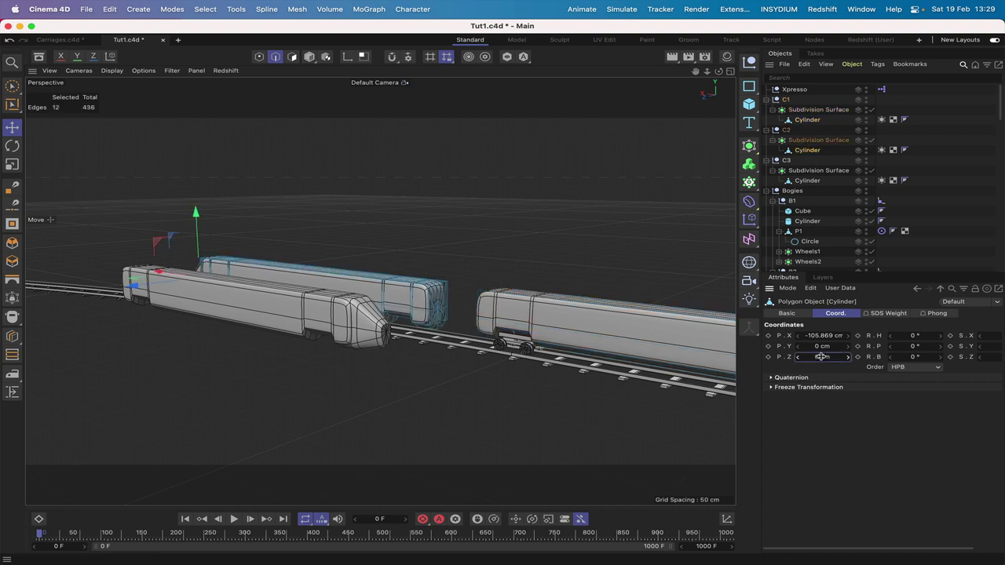
- Switch from edge editing to Model mode and examine the Cylinder meshes of all three carriages from several angles
{"action": "left_click_drag", "start_coordinate": [718, 71], "coordinate": [549, 72]}
{"action": "left_click_drag", "start_coordinate": [624, 87], "coordinate": [601, 94]}
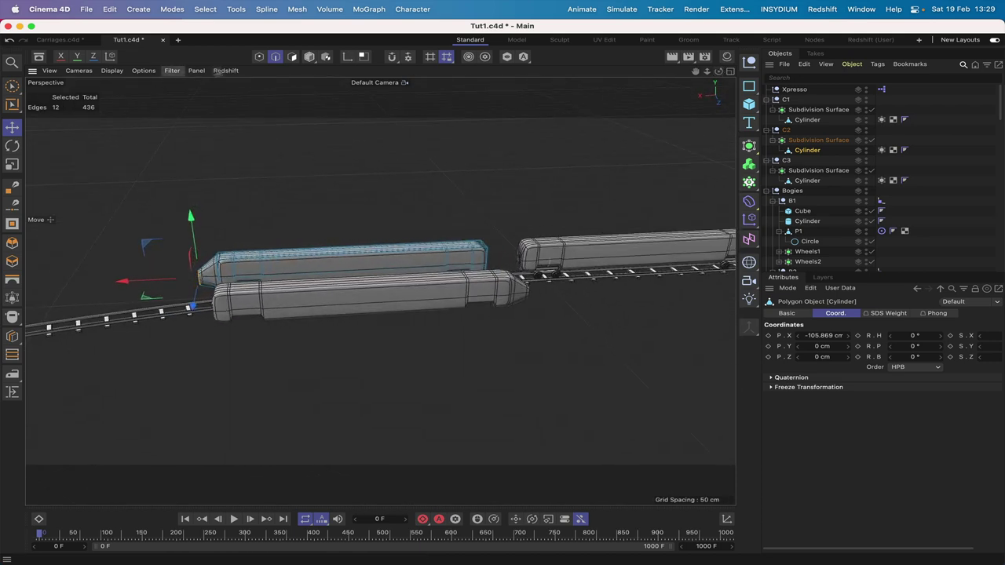
{"action": "left_click", "coordinate": [310, 58]}
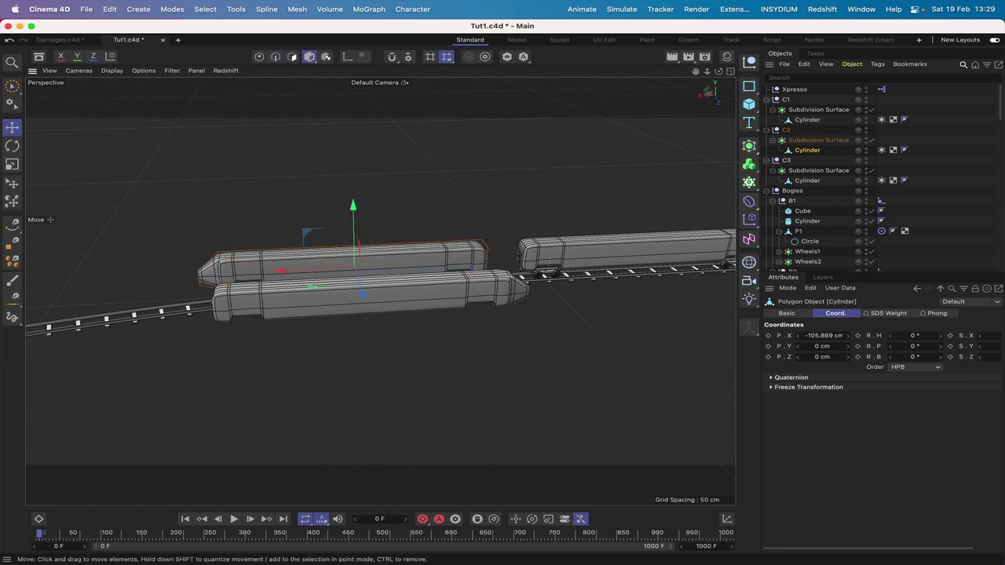
{"action": "mouse_move", "coordinate": [719, 71]}
{"action": "left_mouse_down"}
{"action": "mouse_move", "coordinate": [711, 74]}
{"action": "mouse_move", "coordinate": [761, 68]}
{"action": "mouse_move", "coordinate": [718, 72]}
{"action": "left_mouse_up"}
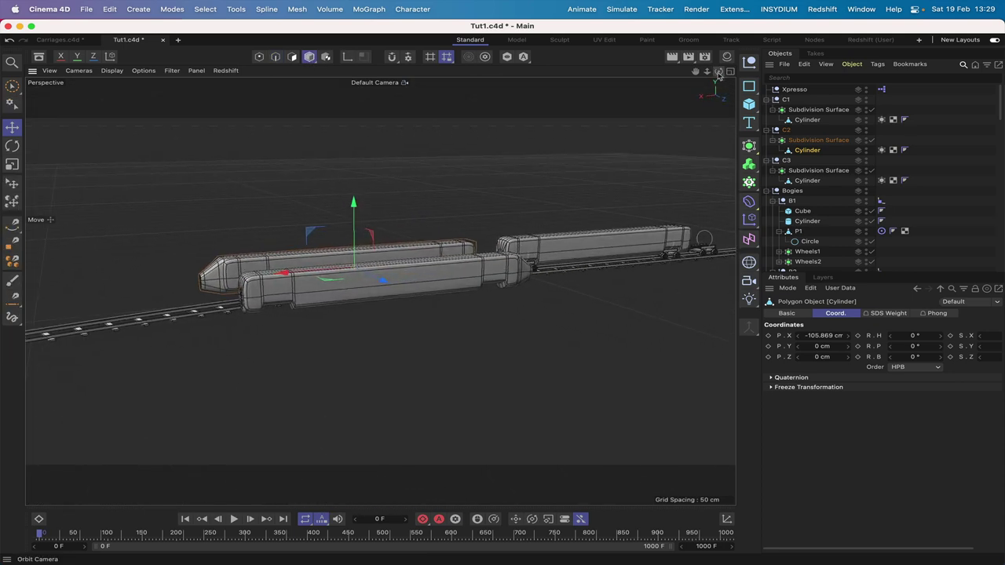
{"action": "left_click", "coordinate": [808, 181]}
{"action": "left_click", "coordinate": [811, 120]}
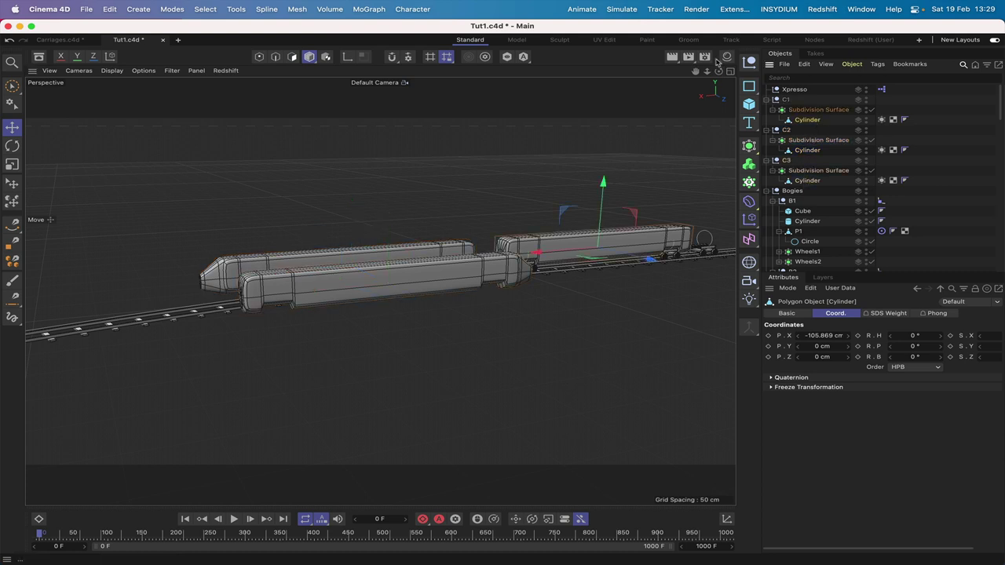
{"action": "left_click_drag", "start_coordinate": [722, 72], "coordinate": [647, 157]}
{"action": "left_click_drag", "start_coordinate": [380, 292], "coordinate": [374, 289]}
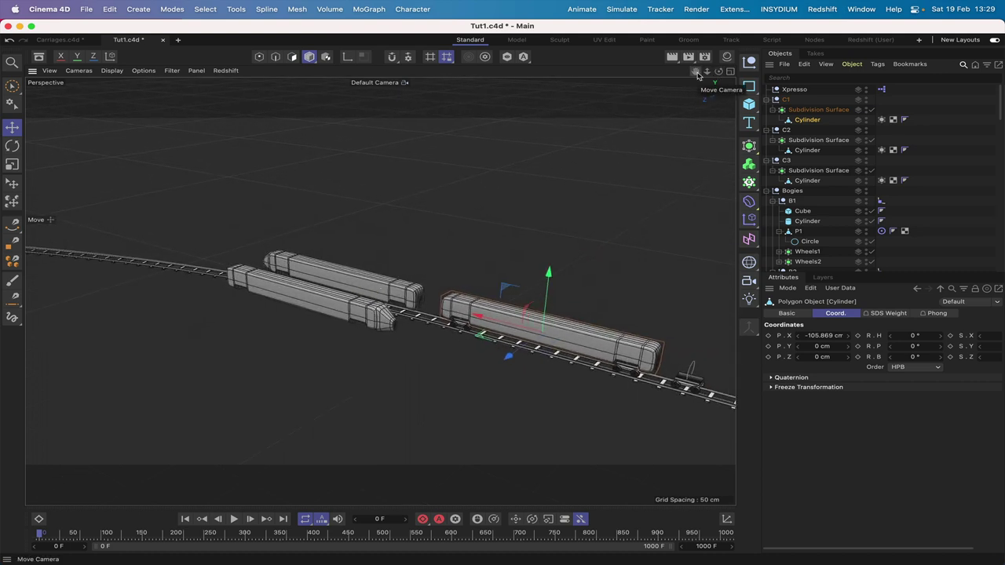
{"action": "left_click_drag", "start_coordinate": [697, 73], "coordinate": [625, 53]}
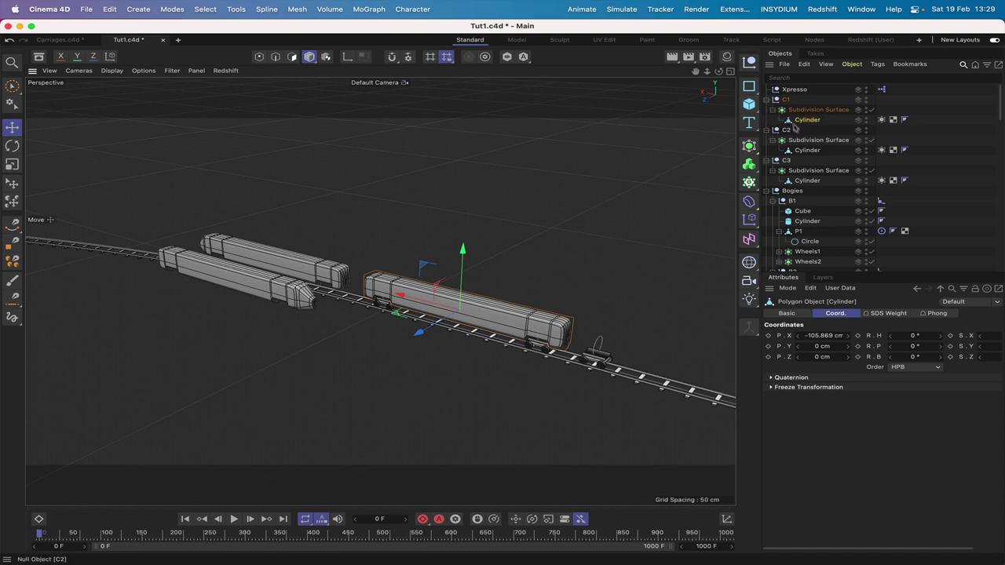
- Rename the C2 null as RL
{"action": "left_click", "coordinate": [786, 100]}
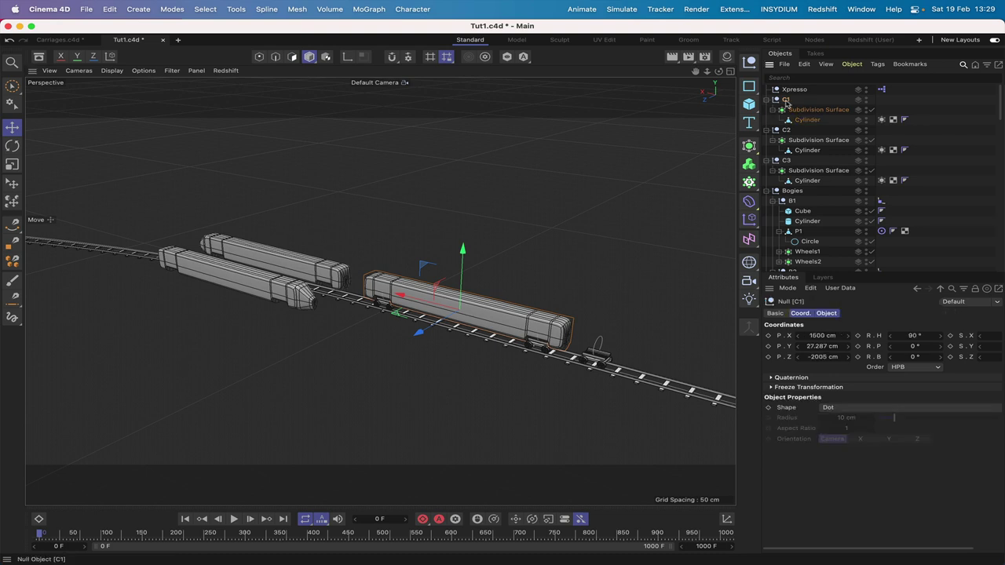
{"action": "left_click", "coordinate": [787, 130]}
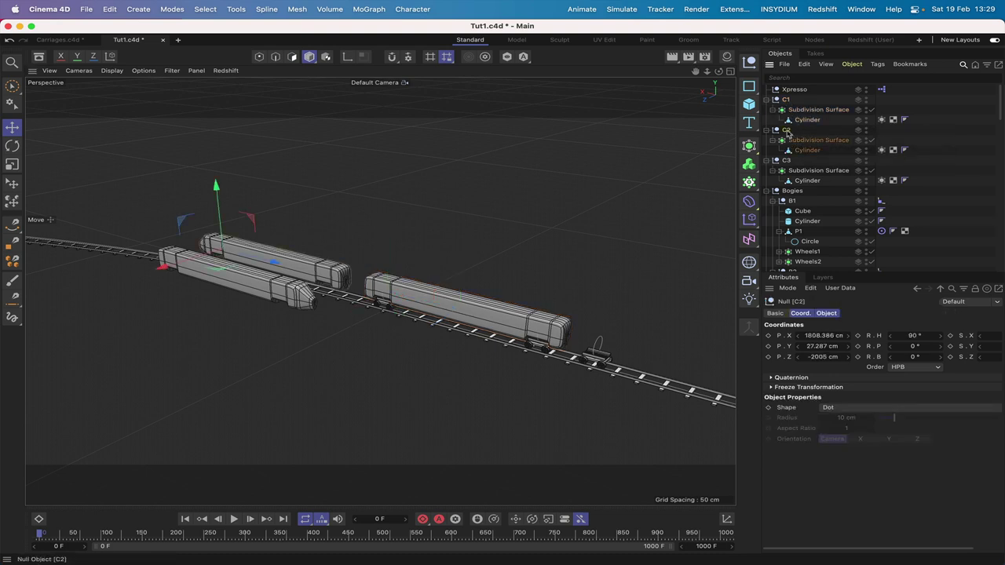
{"action": "double_click", "coordinate": [787, 130]}
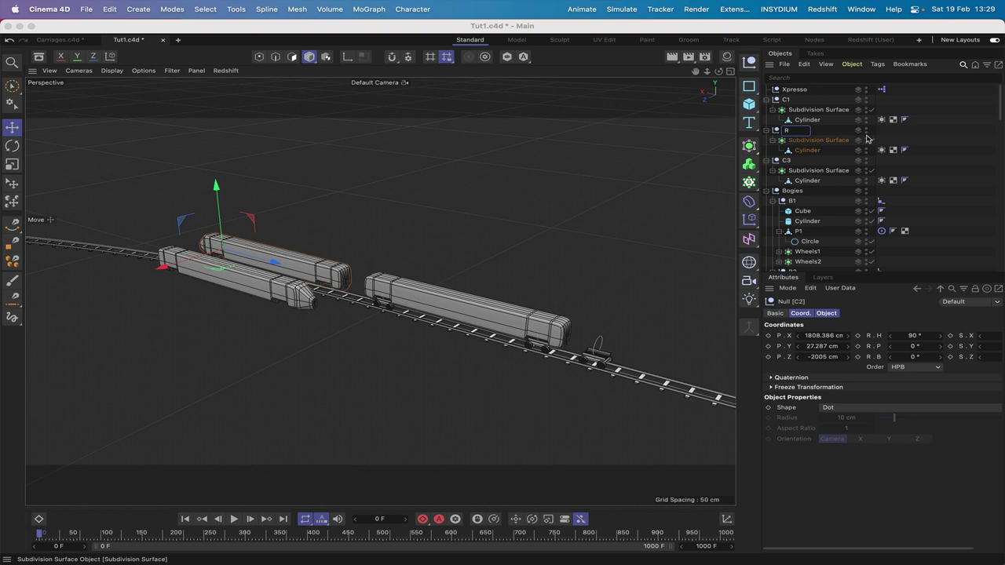
{"action": "type", "text": "RL"}
{"action": "key", "text": "Return"}
- Rename the C3 null as FL and collapse the RL hierarchy
{"action": "left_click", "coordinate": [787, 161]}
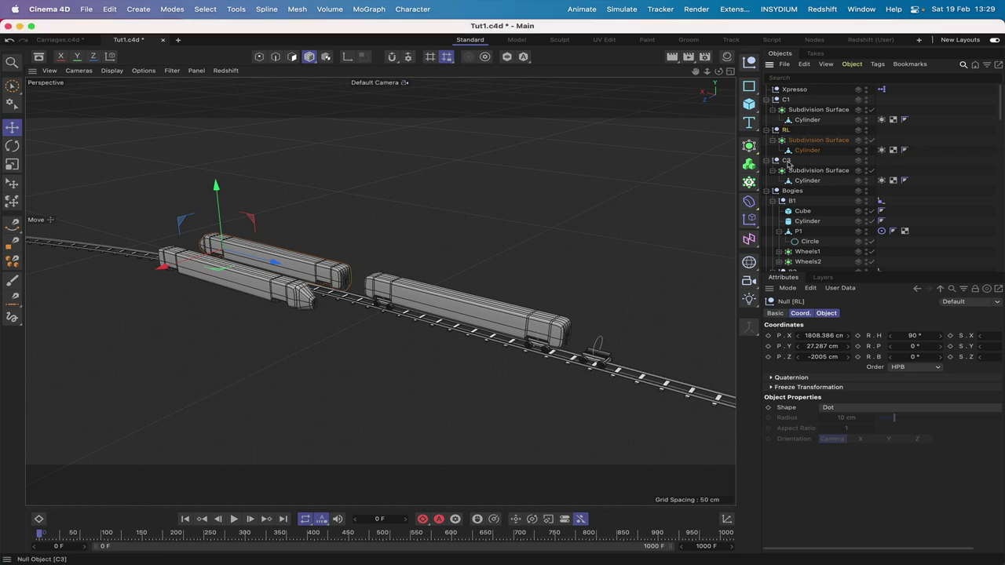
{"action": "double_click", "coordinate": [788, 161]}
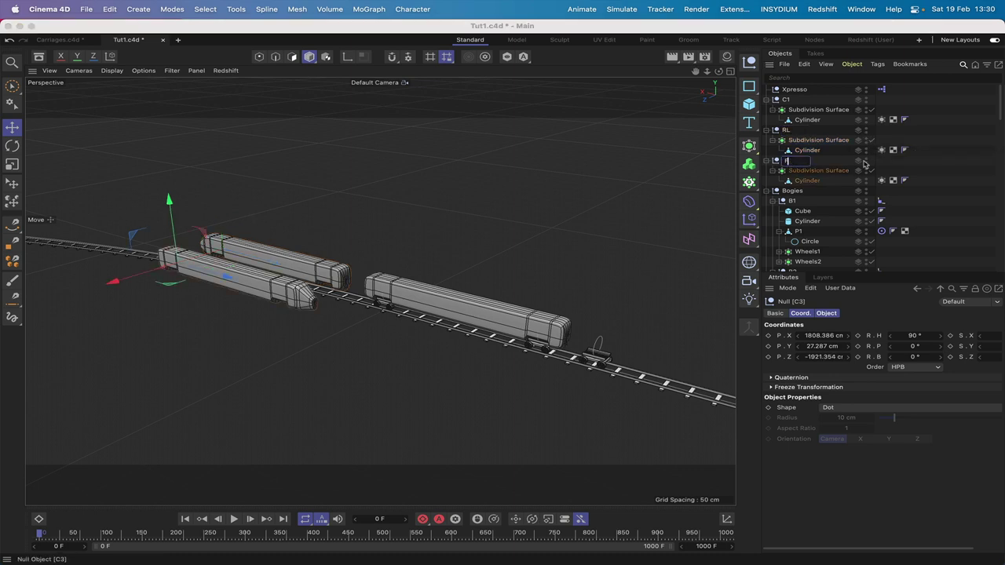
{"action": "key", "text": "Return"}
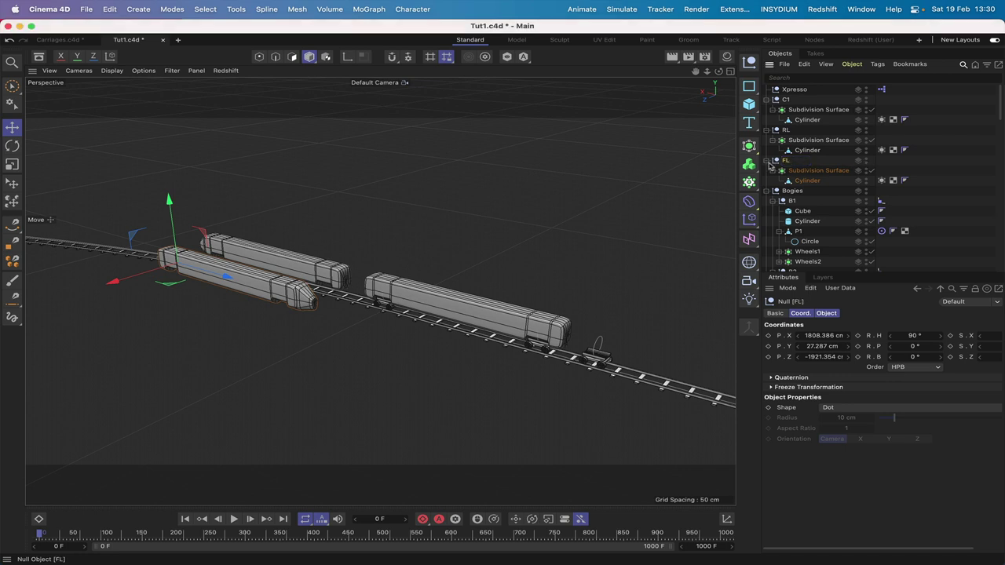
{"action": "left_click", "coordinate": [766, 131]}
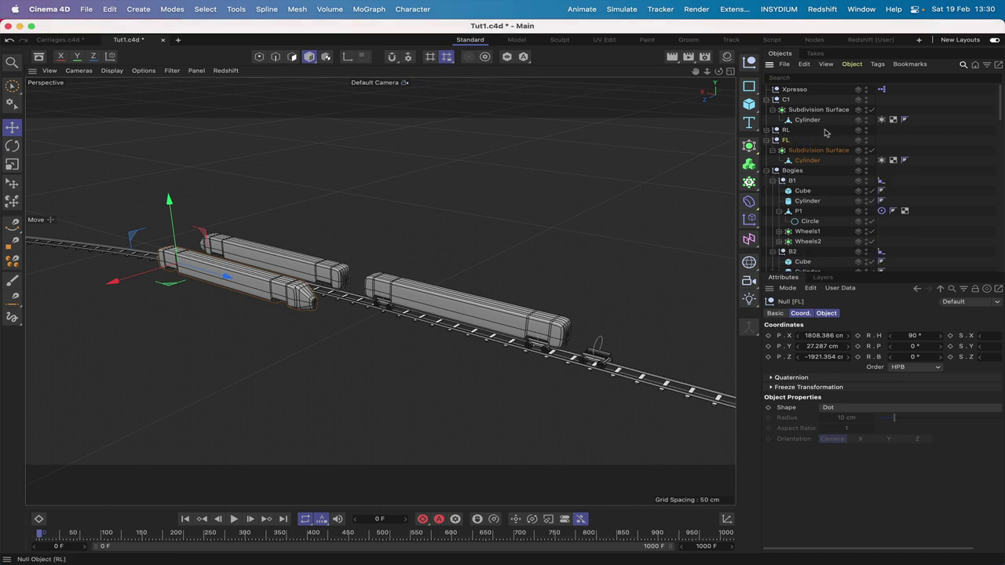
- Move the RL null above C1 in the object hierarchy and collapse the FL and C1 hierarchies
{"action": "left_click_drag", "start_coordinate": [789, 133], "coordinate": [785, 96]}
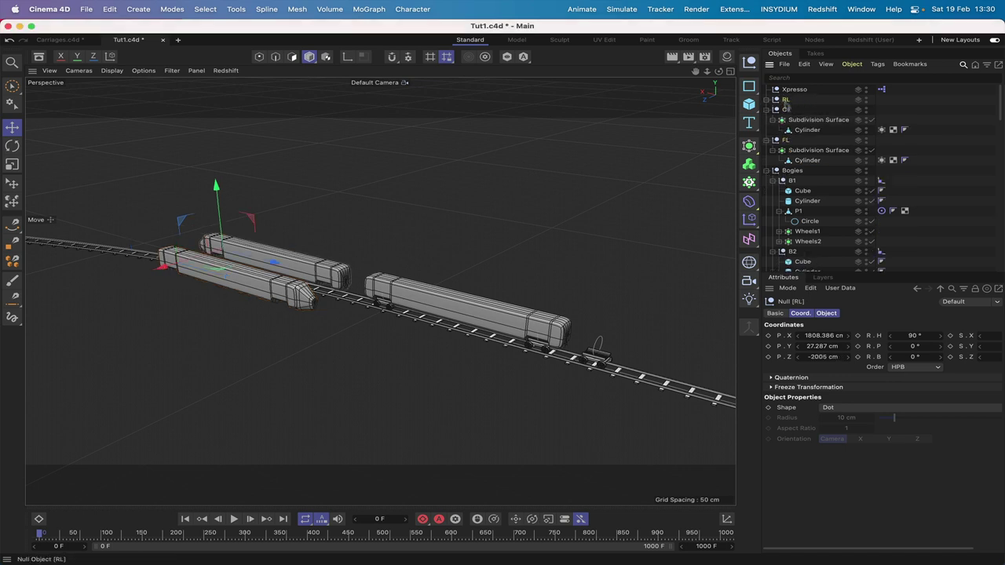
{"action": "left_click", "coordinate": [766, 140]}
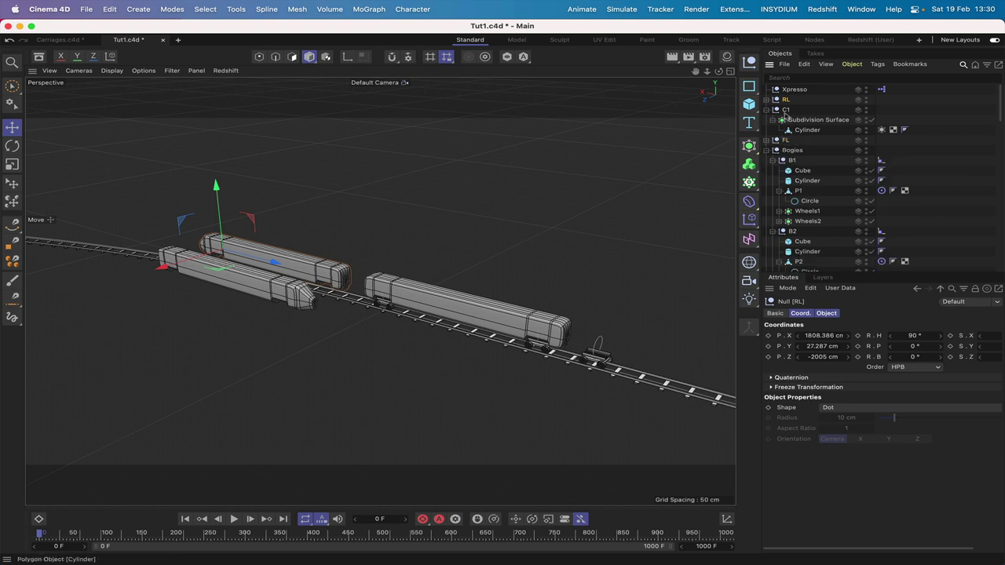
{"action": "left_click", "coordinate": [766, 110]}
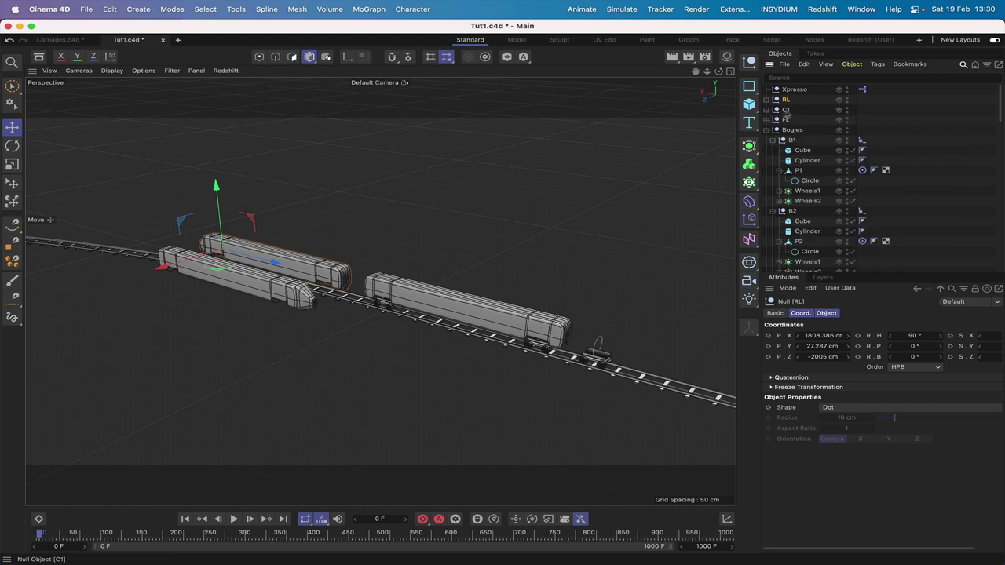
- Duplicate the C1 null three times and rename the copies as C2, C3 and C4
{"action": "left_click", "coordinate": [785, 110]}
{"action": "left_click_drag", "start_coordinate": [785, 111], "coordinate": [788, 137], "text": "ctrl"}
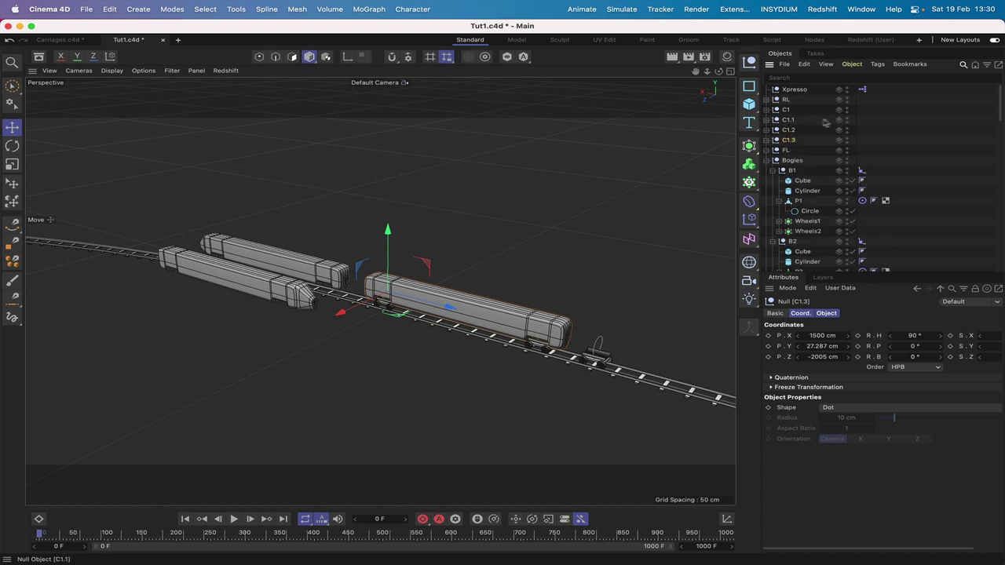
{"action": "double_click", "coordinate": [790, 121]}
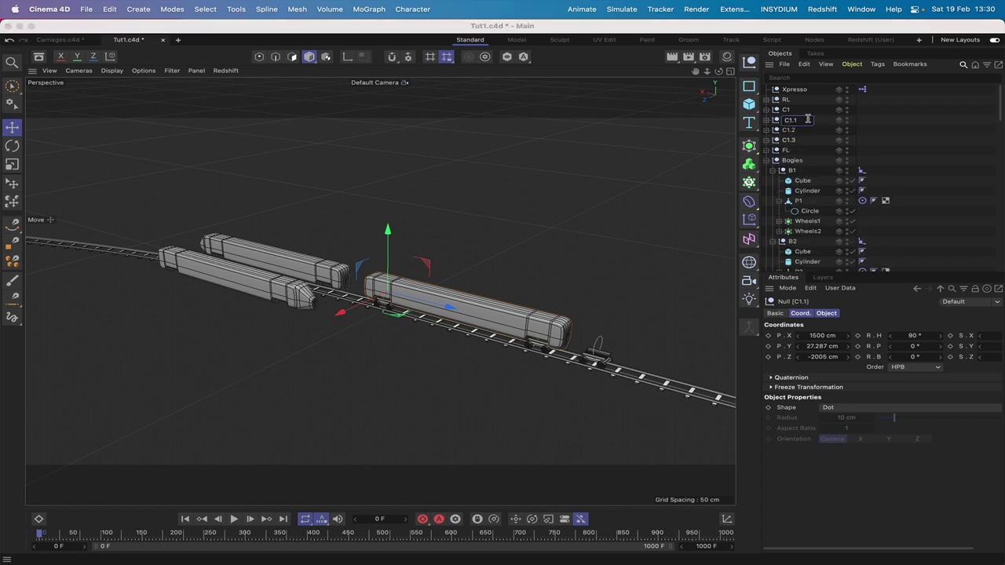
{"action": "type", "text": "C2"}
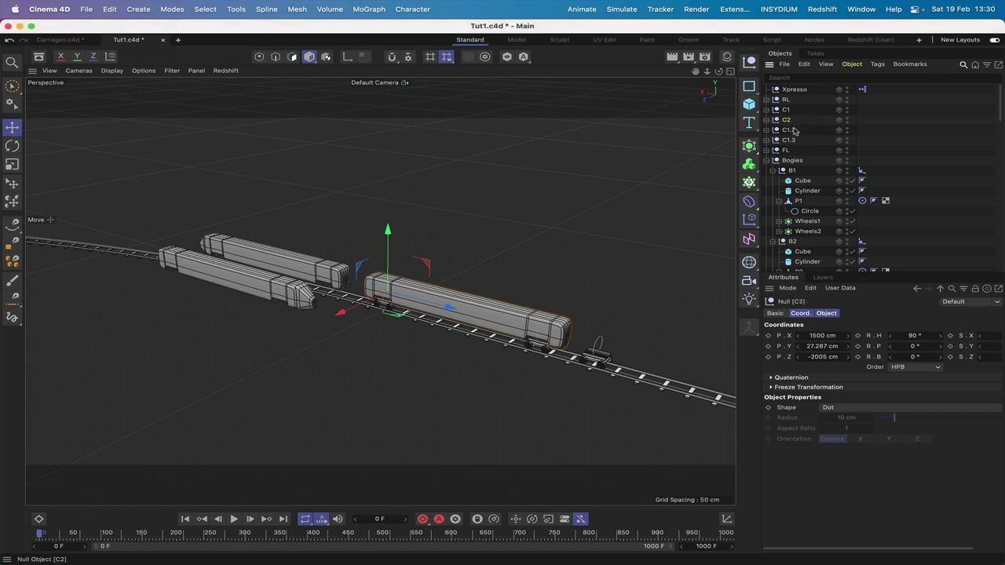
{"action": "double_click", "coordinate": [812, 131]}
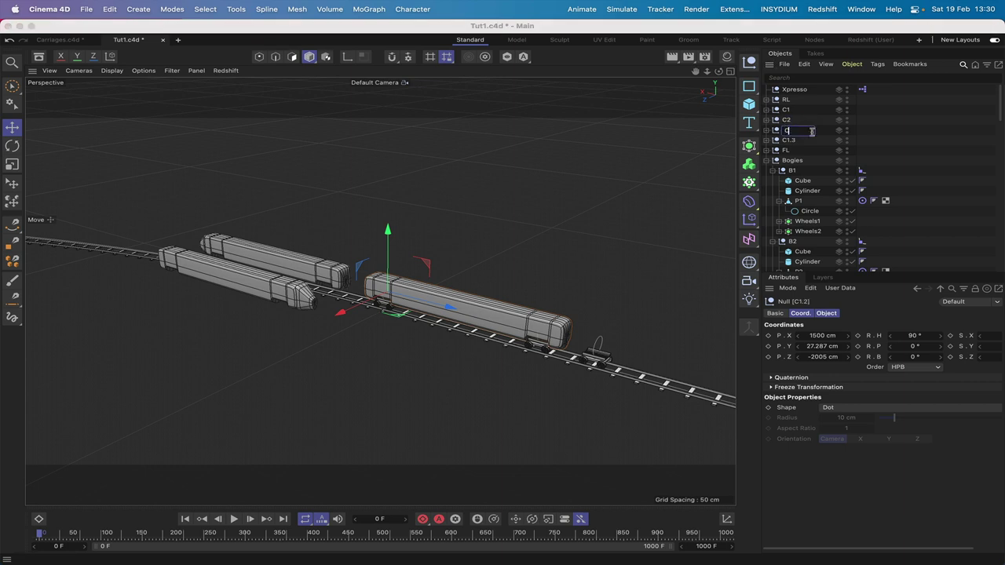
{"action": "key", "text": "Return"}
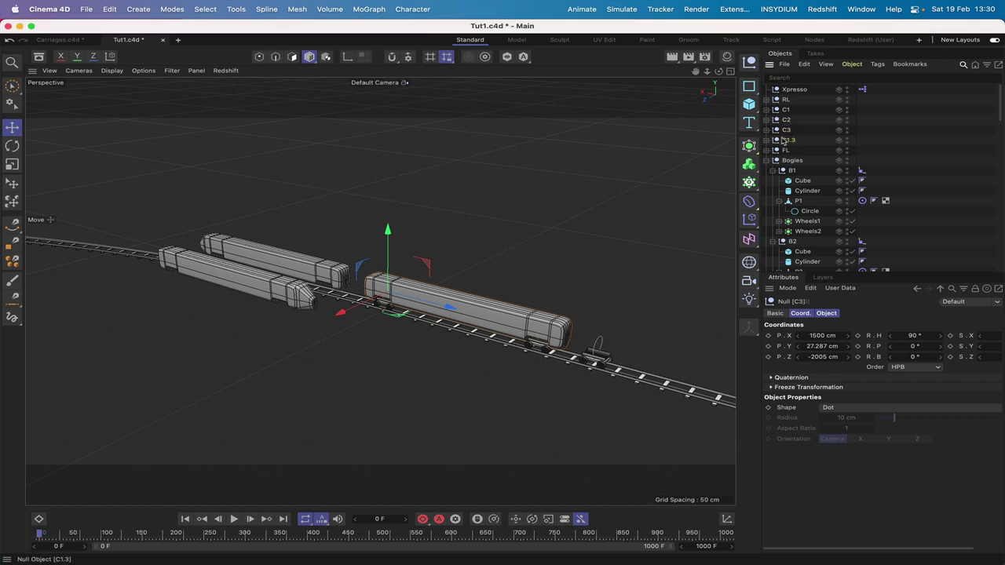
{"action": "double_click", "coordinate": [804, 139]}
{"action": "type", "text": "C4"}
{"action": "key", "text": "Return"}
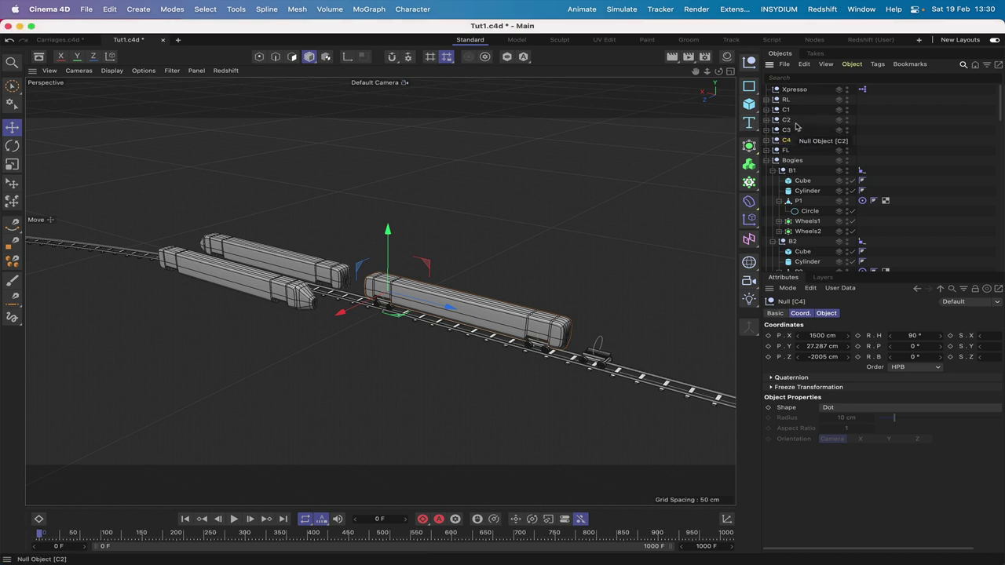
- Reorder the carriage nulls as C4, C3, C2, C1 and group them together with RL and FL under a new null
{"action": "mouse_move", "coordinate": [786, 141]}
{"action": "left_mouse_down"}
{"action": "mouse_move", "coordinate": [787, 112]}
{"action": "mouse_move", "coordinate": [786, 125]}
{"action": "left_mouse_up"}
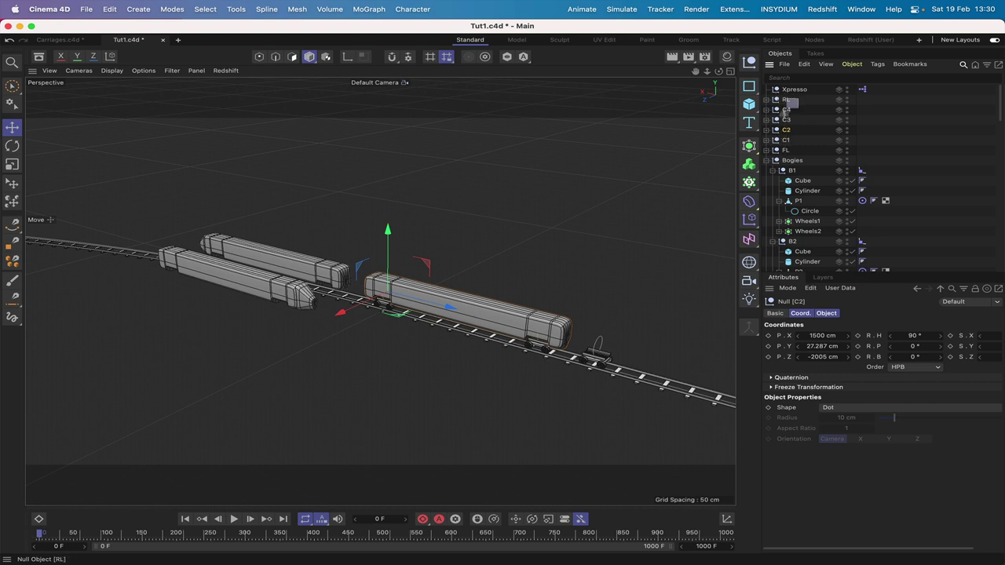
{"action": "left_click_drag", "start_coordinate": [785, 111], "coordinate": [779, 153]}
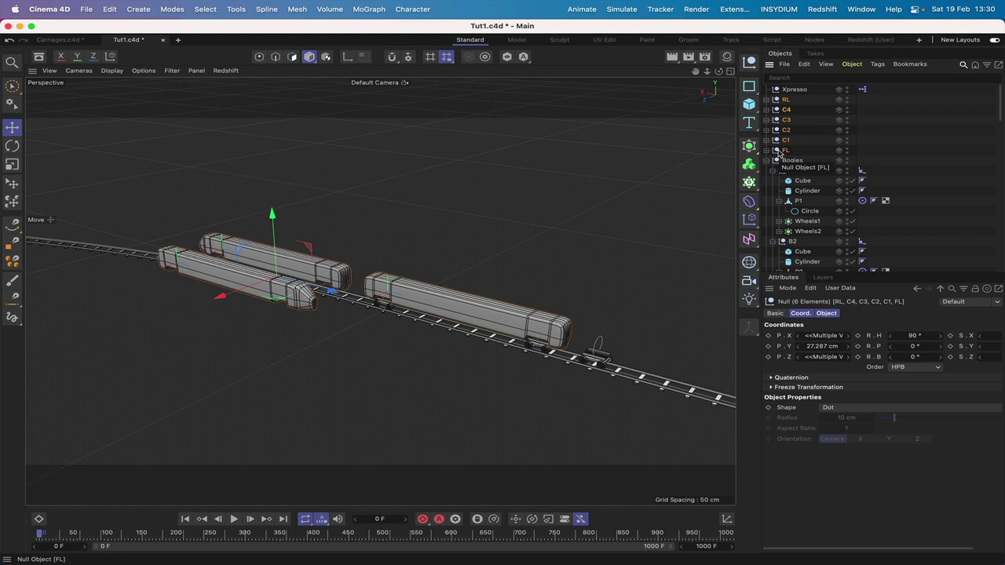
{"action": "key", "text": "alt+g"}
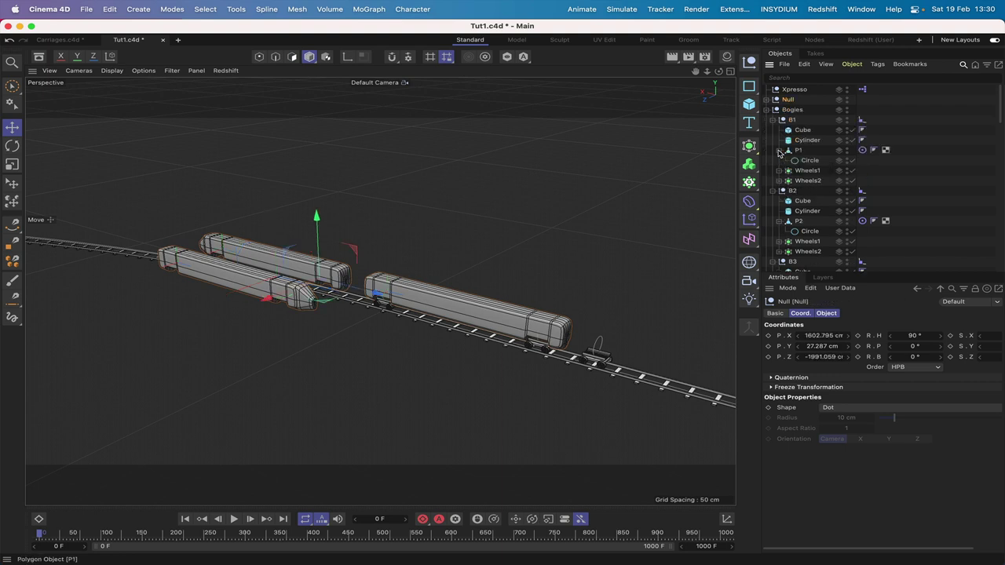
- Rename the new group null as Carriages&Locos
{"action": "double_click", "coordinate": [789, 99]}
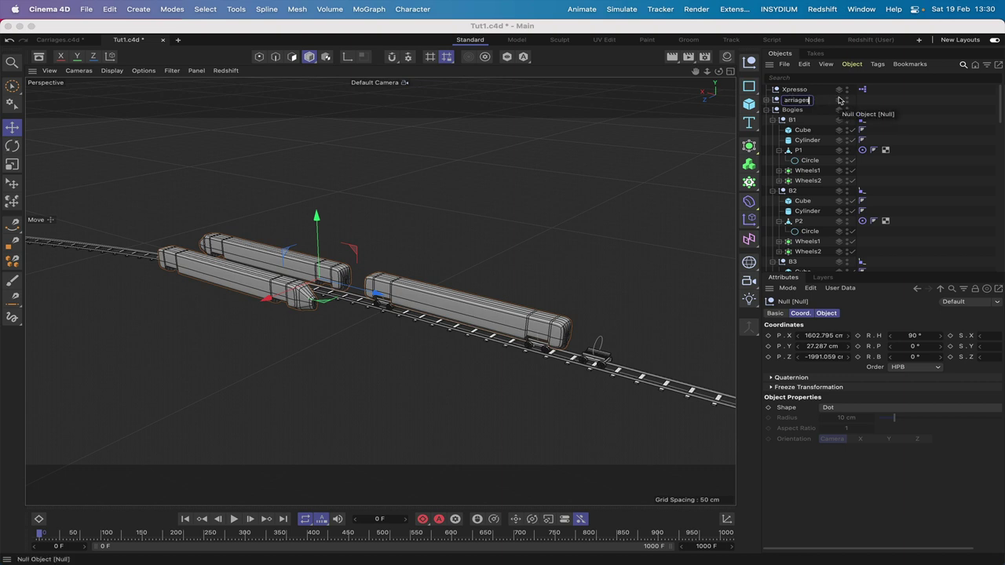
{"action": "type", "text": "Ar"}
{"action": "type", "text": "&"}
{"action": "type", "text": "Loco"}
{"action": "type", "text": "s"}
{"action": "left_click", "coordinate": [830, 115]}
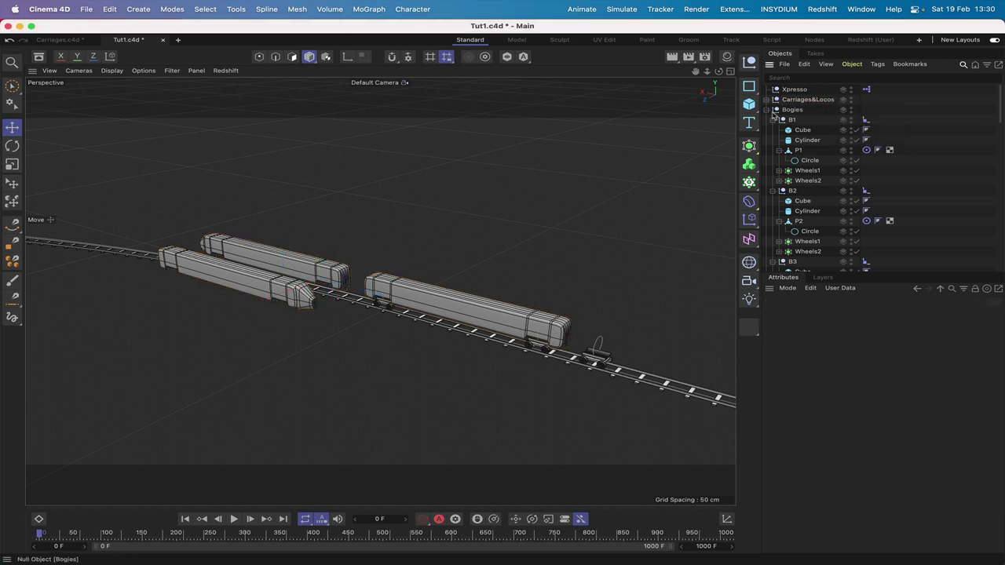
- Expand Carriages&Locos and add an Align to Spline tag to all six nulls from RL to FL
{"action": "left_click", "coordinate": [767, 100]}
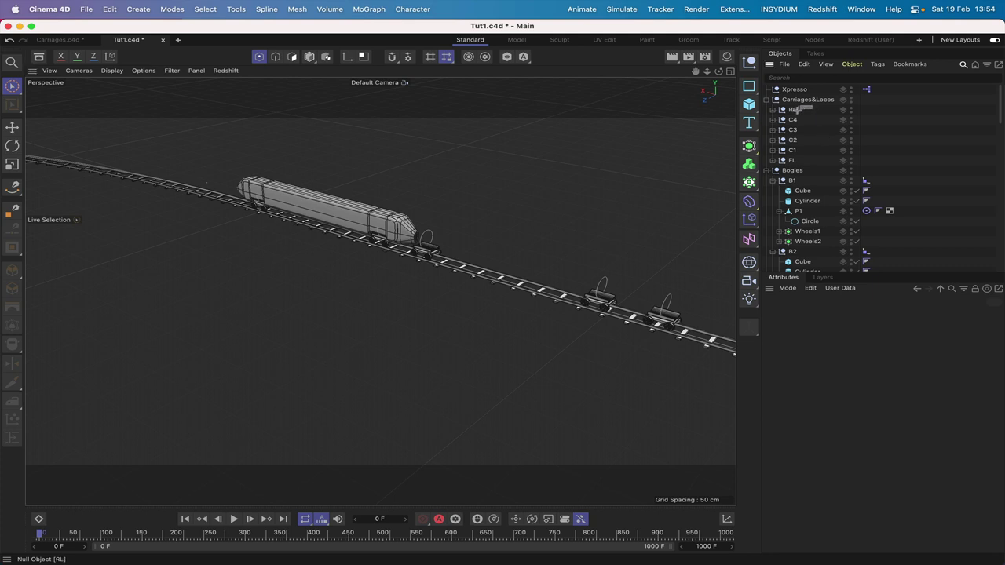
{"action": "left_click_drag", "start_coordinate": [813, 107], "coordinate": [785, 163]}
{"action": "left_click", "coordinate": [877, 64]}
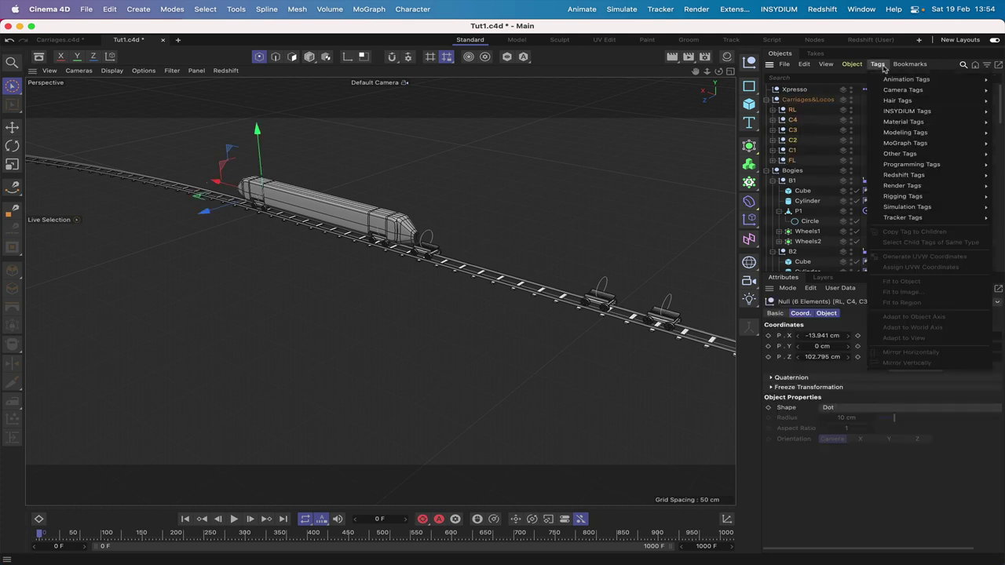
{"action": "mouse_move", "coordinate": [885, 81]}
{"action": "left_click", "coordinate": [853, 91]}
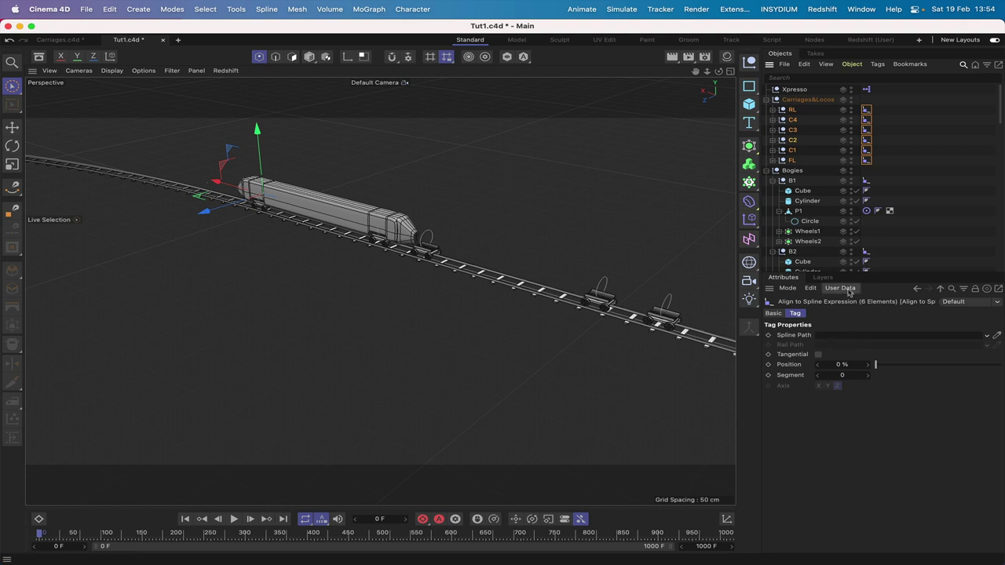
- Duplicate the Path spline, naming the copy CPath and the original BPath
{"action": "scroll", "coordinate": [830, 189], "scroll_direction": "down", "scroll_amount": 10}
{"action": "scroll", "coordinate": [830, 189], "scroll_direction": "down", "scroll_amount": 8}
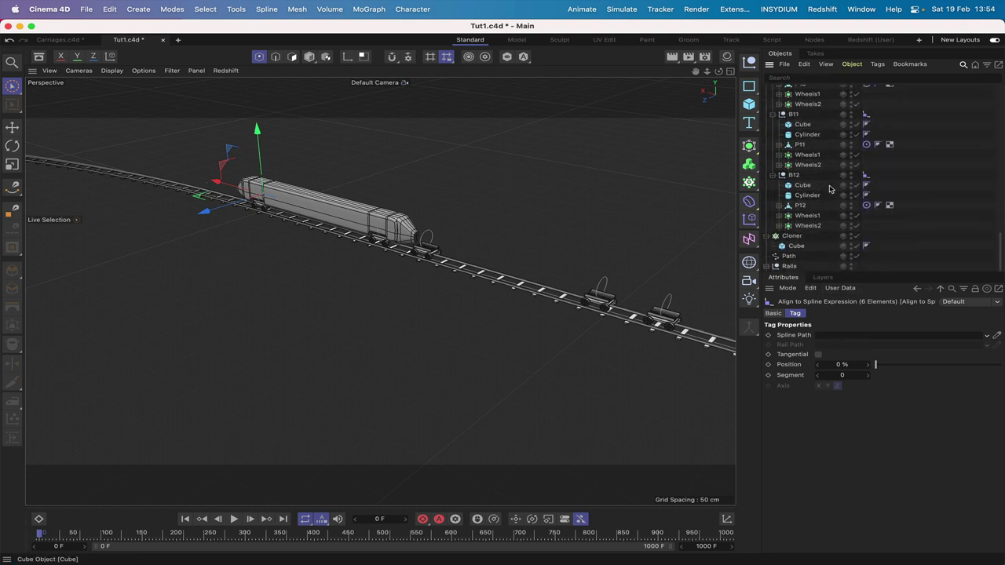
{"action": "left_click", "coordinate": [790, 258]}
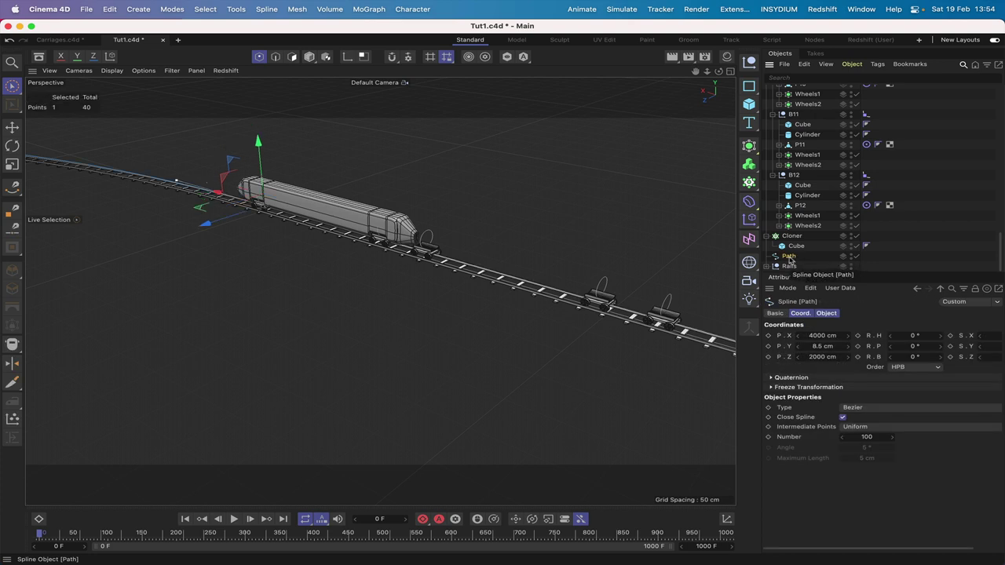
{"action": "left_click_drag", "start_coordinate": [789, 259], "coordinate": [789, 252], "text": "ctrl"}
{"action": "double_click", "coordinate": [791, 257]}
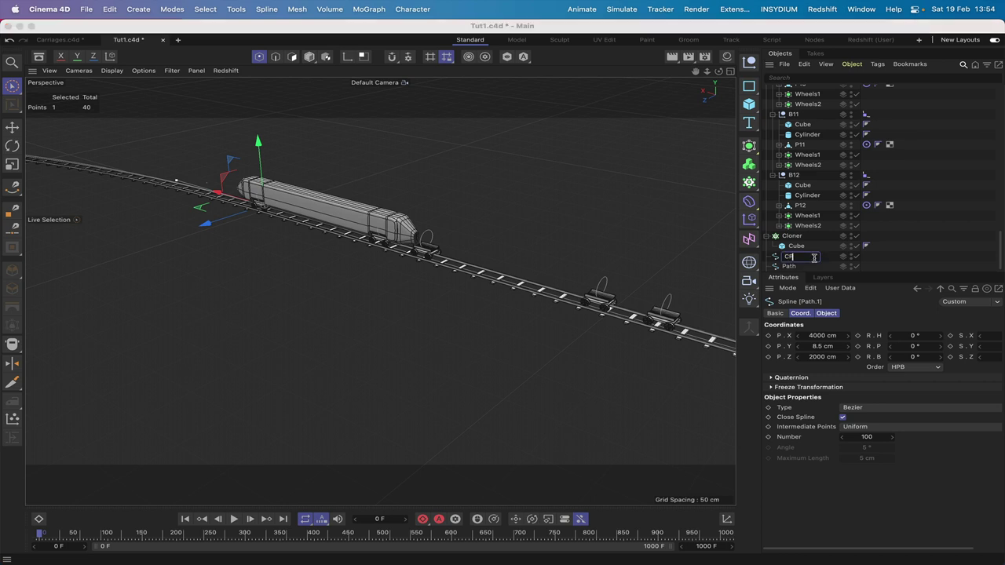
{"action": "key", "text": "Return"}
{"action": "double_click", "coordinate": [789, 266]}
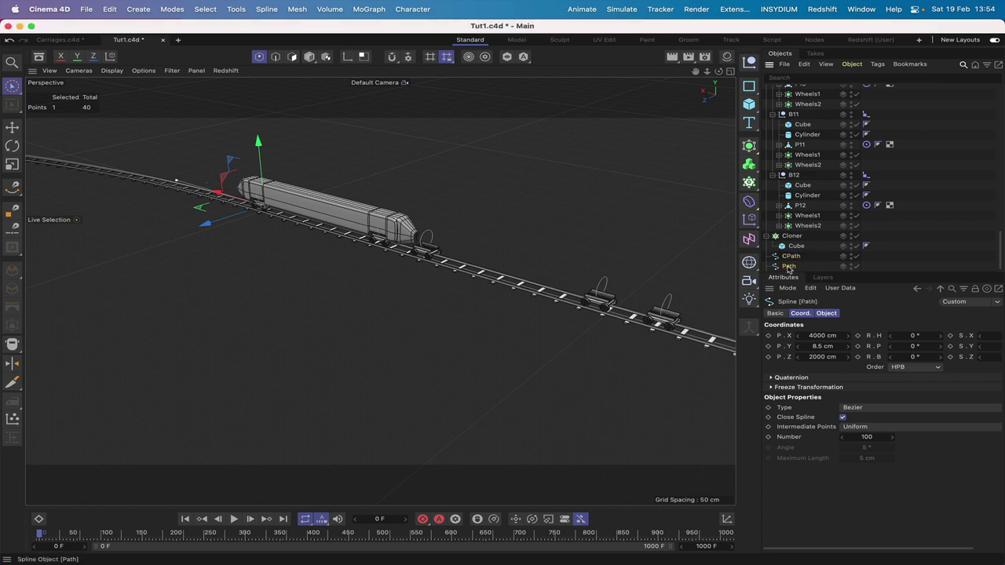
{"action": "type", "text": "B"}
{"action": "key", "text": "Return"}
- Copy the Carriages&Locos null's Y position and apply it to the CPath spline, setting its Y position to 27.287 cm
{"action": "left_click", "coordinate": [791, 257]}
{"action": "scroll", "coordinate": [794, 236], "scroll_direction": "up", "scroll_amount": 15}
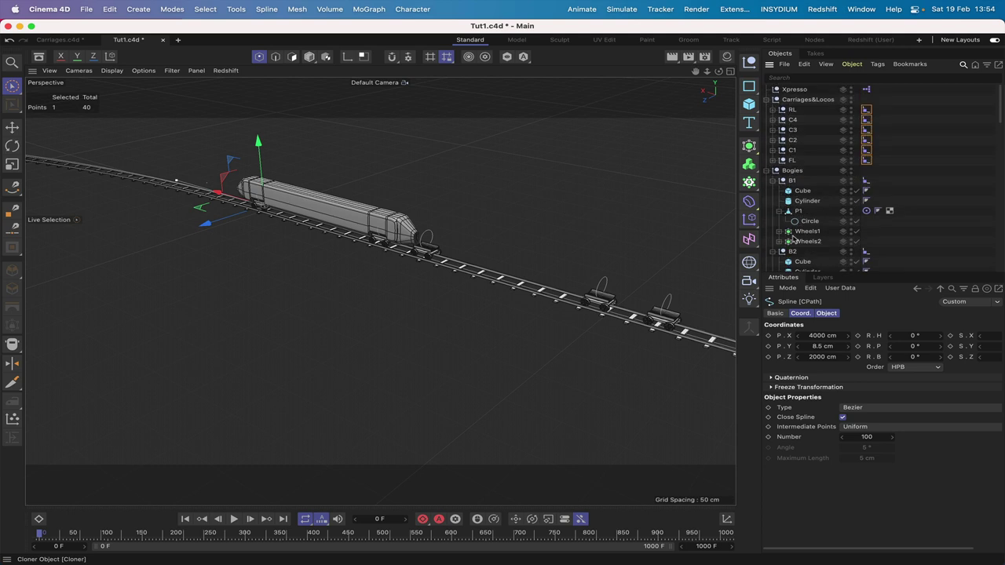
{"action": "left_click", "coordinate": [791, 110]}
{"action": "left_click", "coordinate": [806, 99]}
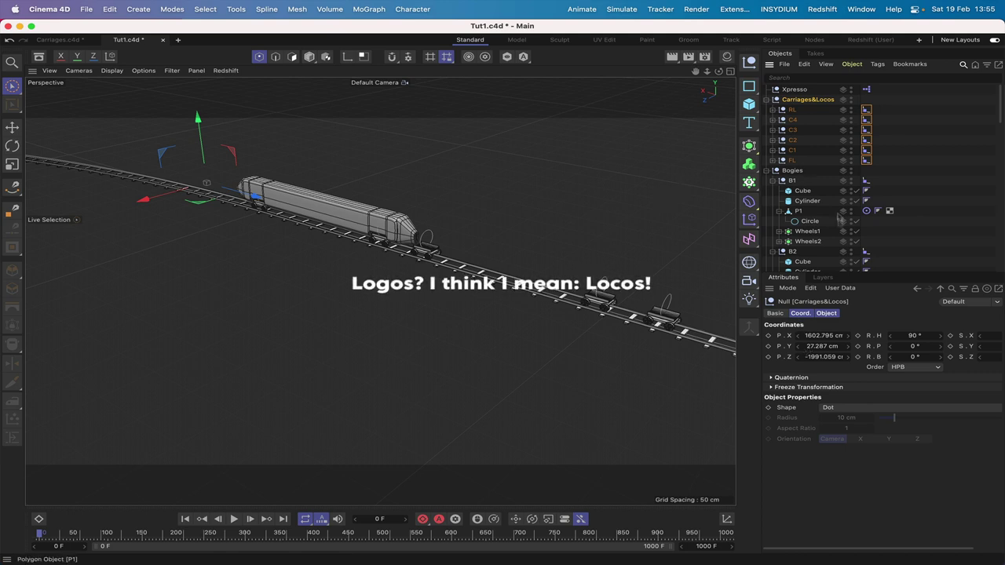
{"action": "left_click", "coordinate": [808, 347]}
{"action": "key", "text": "super+c"}
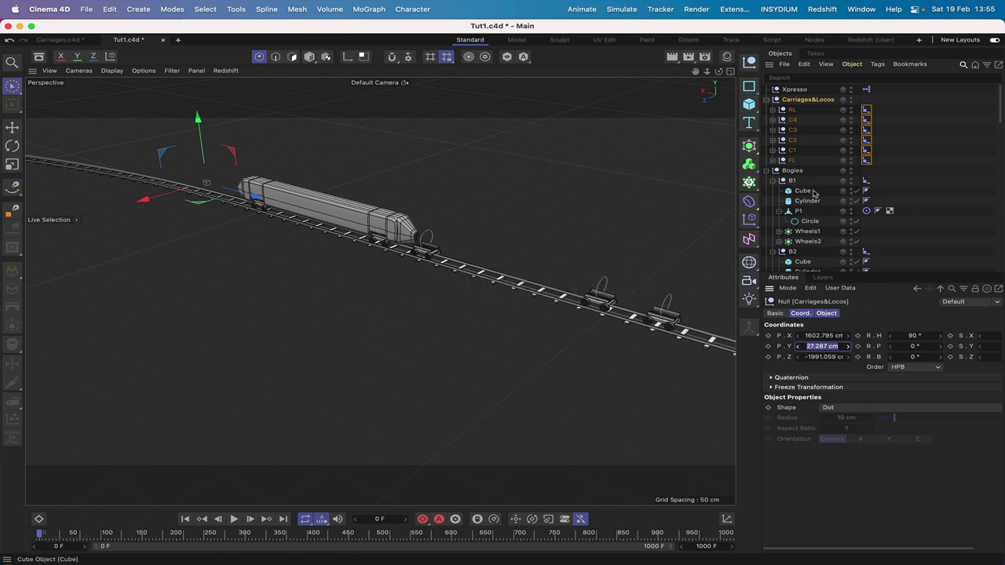
{"action": "scroll", "coordinate": [813, 193], "scroll_direction": "down", "scroll_amount": 15}
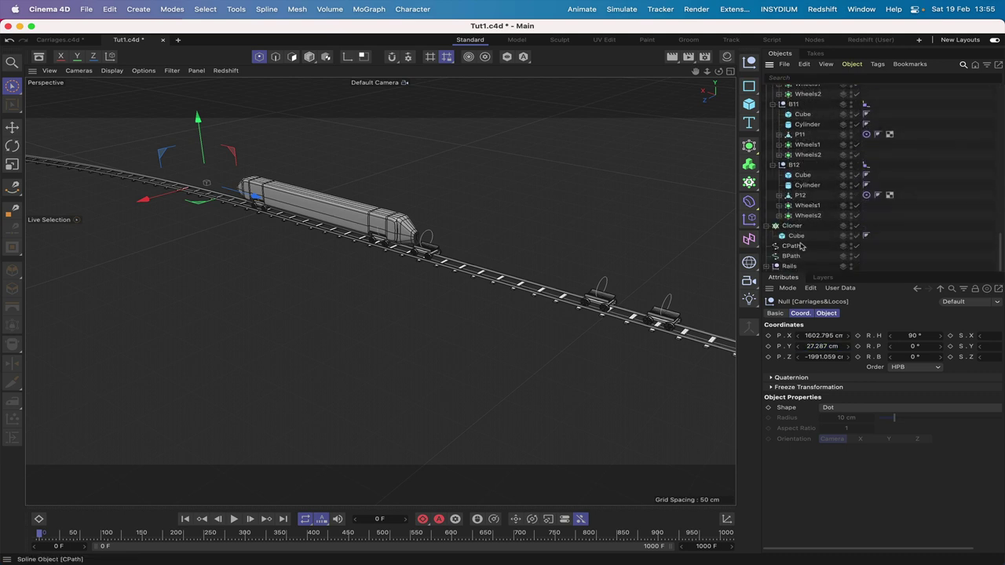
{"action": "left_click", "coordinate": [793, 246]}
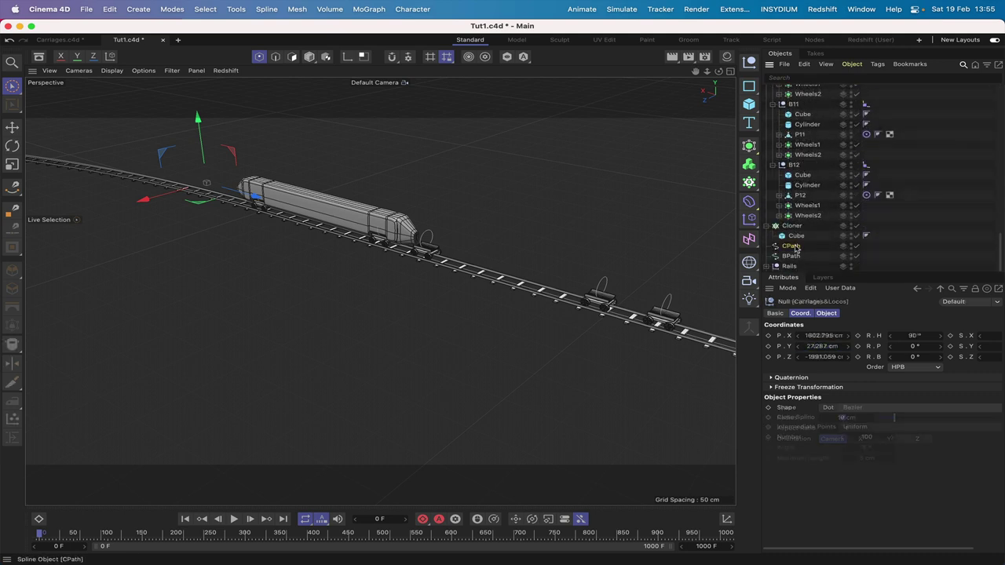
{"action": "left_click", "coordinate": [816, 346]}
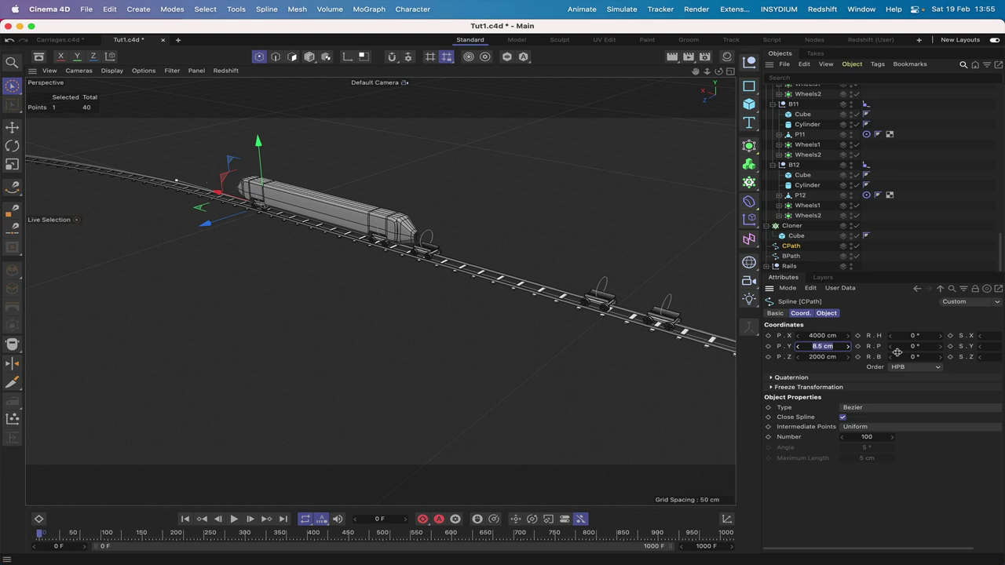
{"action": "key", "text": "super+v"}
{"action": "key", "text": "Return"}
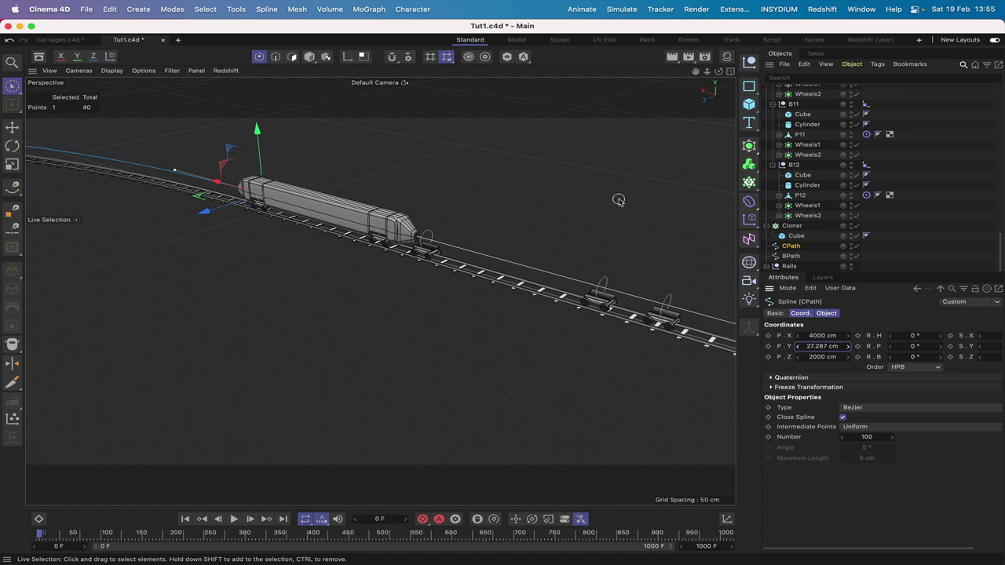
- Check in the front view how the CPath spline lines up with the FL null's axis, and return to perspective
{"action": "key", "text": "F4"}
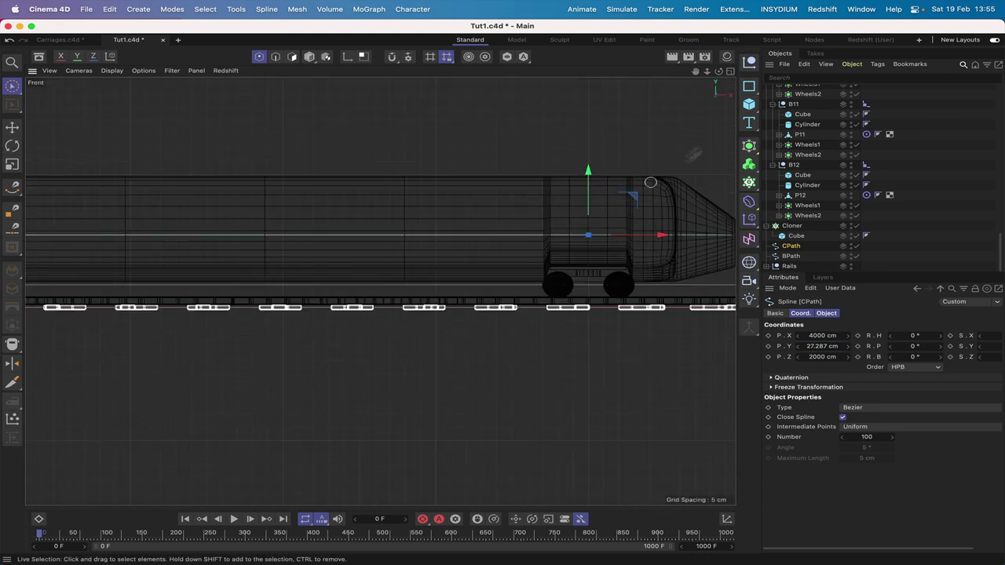
{"action": "scroll", "coordinate": [800, 122], "scroll_direction": "up", "scroll_amount": 15}
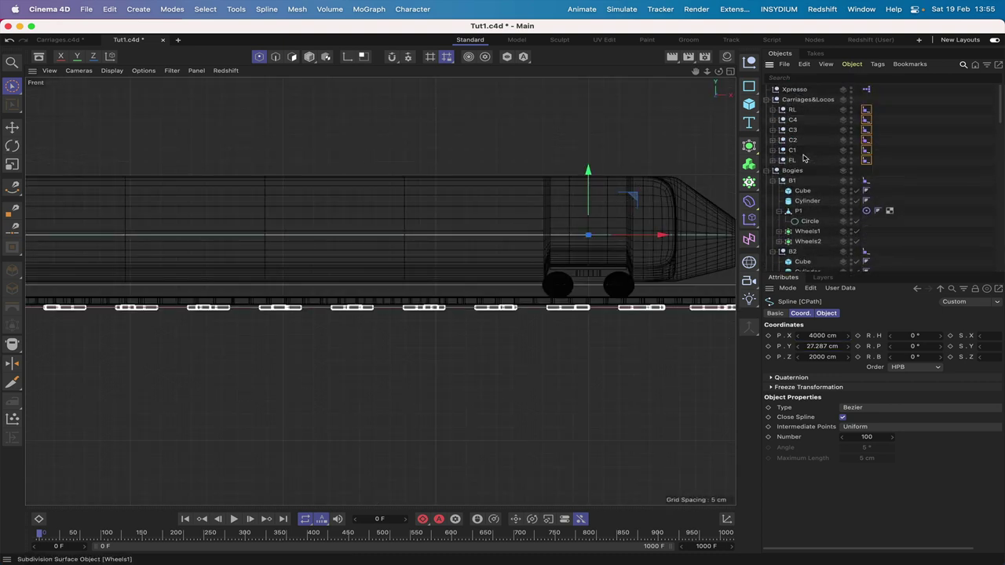
{"action": "left_click", "coordinate": [792, 160]}
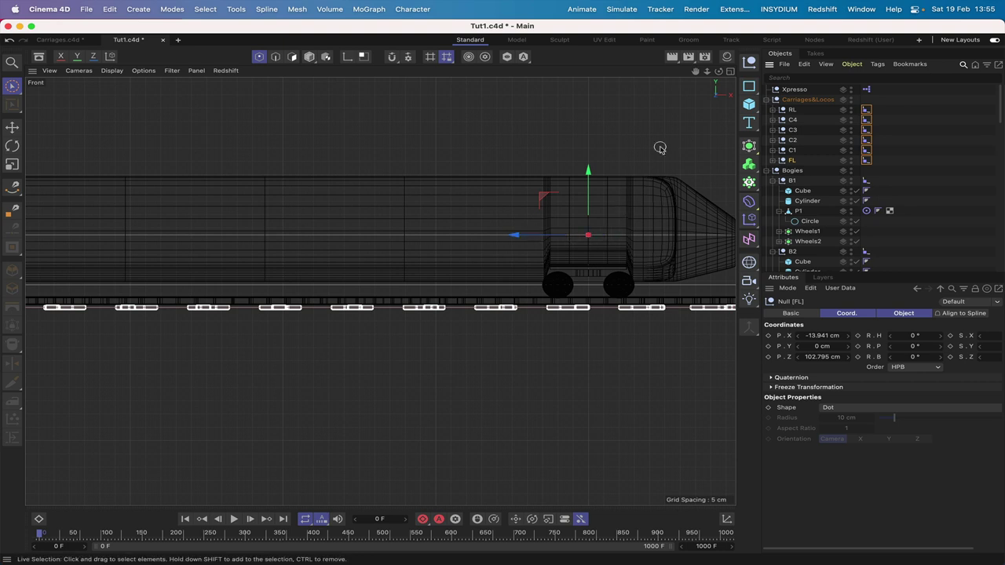
{"action": "key", "text": "F1"}
- Duplicate the Inner spline from the Rails group's Sweep.1 out to the top level, just above Rails
{"action": "scroll", "coordinate": [830, 127], "scroll_direction": "down", "scroll_amount": 3}
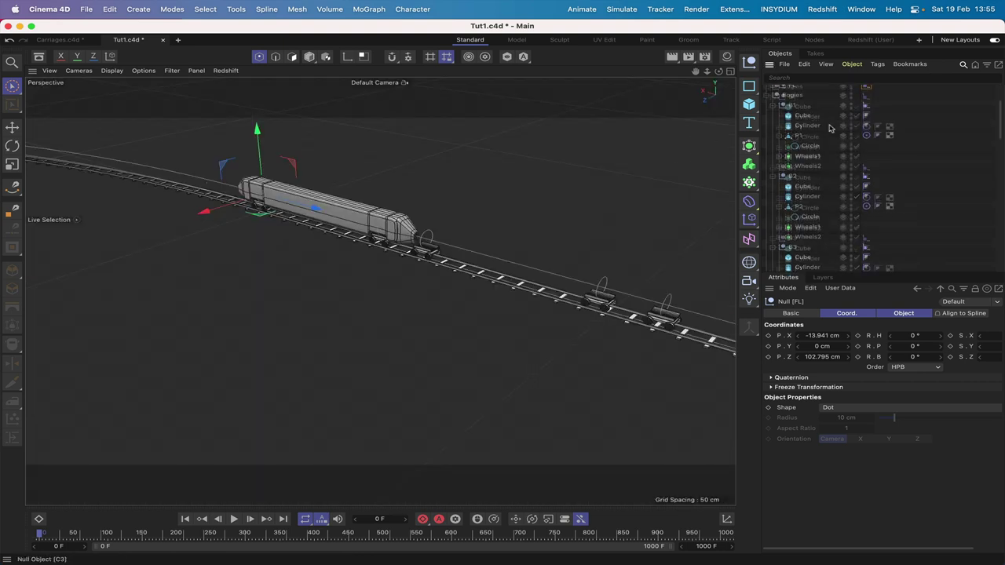
{"action": "scroll", "coordinate": [830, 128], "scroll_direction": "down", "scroll_amount": 10}
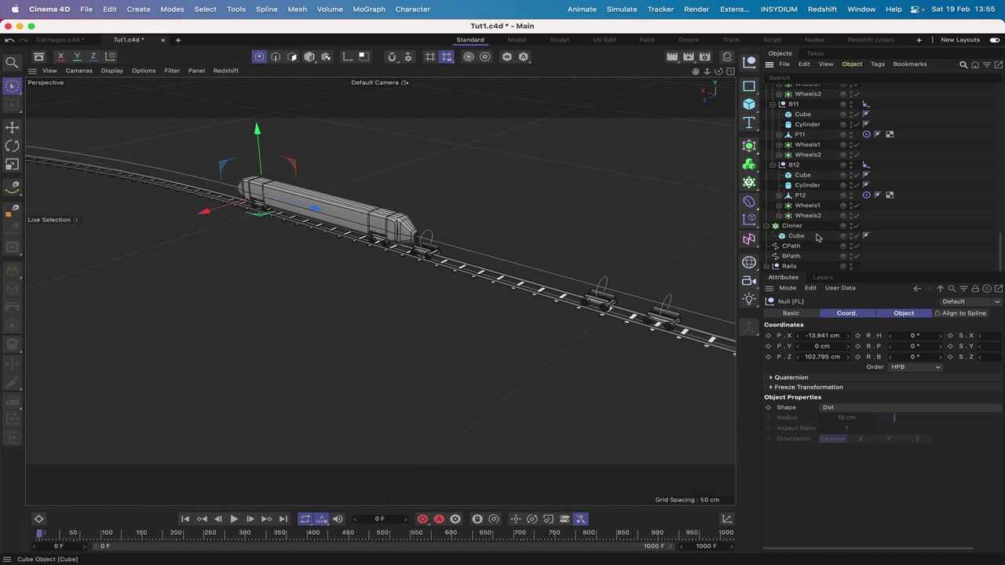
{"action": "scroll", "coordinate": [816, 237], "scroll_direction": "up", "scroll_amount": 2}
{"action": "scroll", "coordinate": [817, 237], "scroll_direction": "down", "scroll_amount": 2}
{"action": "scroll", "coordinate": [806, 263], "scroll_direction": "down", "scroll_amount": 4}
{"action": "scroll", "coordinate": [806, 269], "scroll_direction": "down", "scroll_amount": 1}
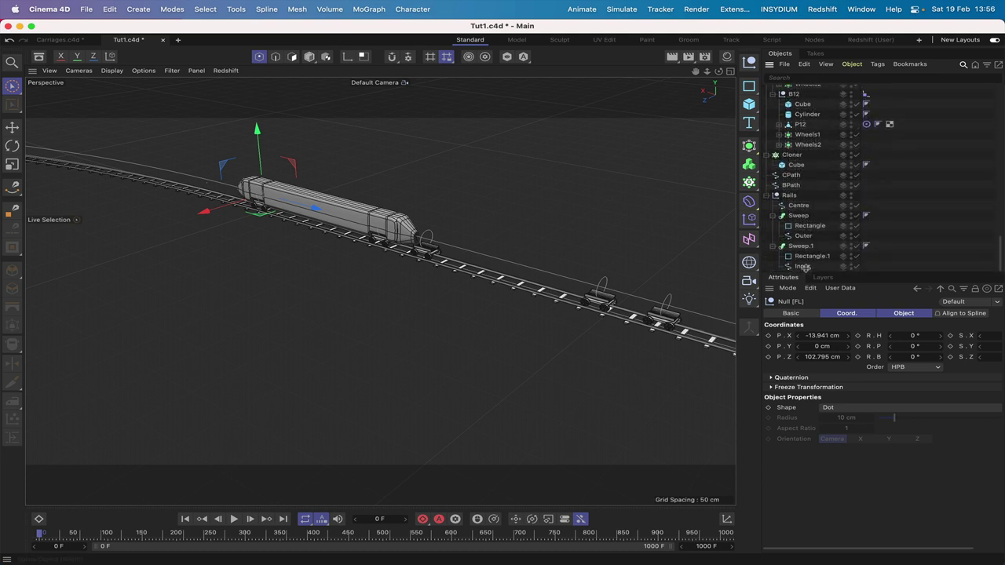
{"action": "left_click", "coordinate": [802, 267]}
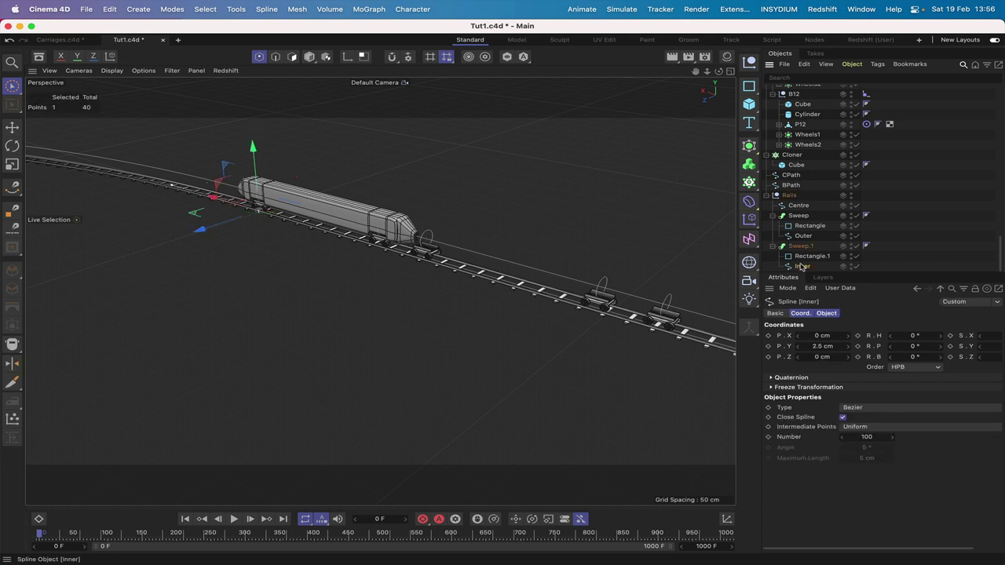
{"action": "left_click_drag", "start_coordinate": [802, 267], "coordinate": [791, 195]}
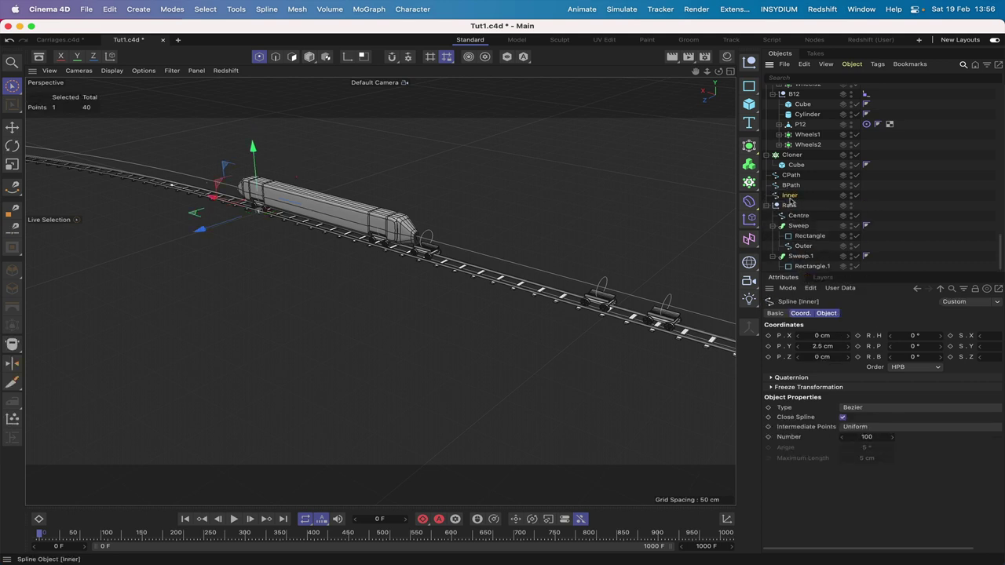
- Rename the duplicated Inner spline as CRail
{"action": "double_click", "coordinate": [790, 195]}
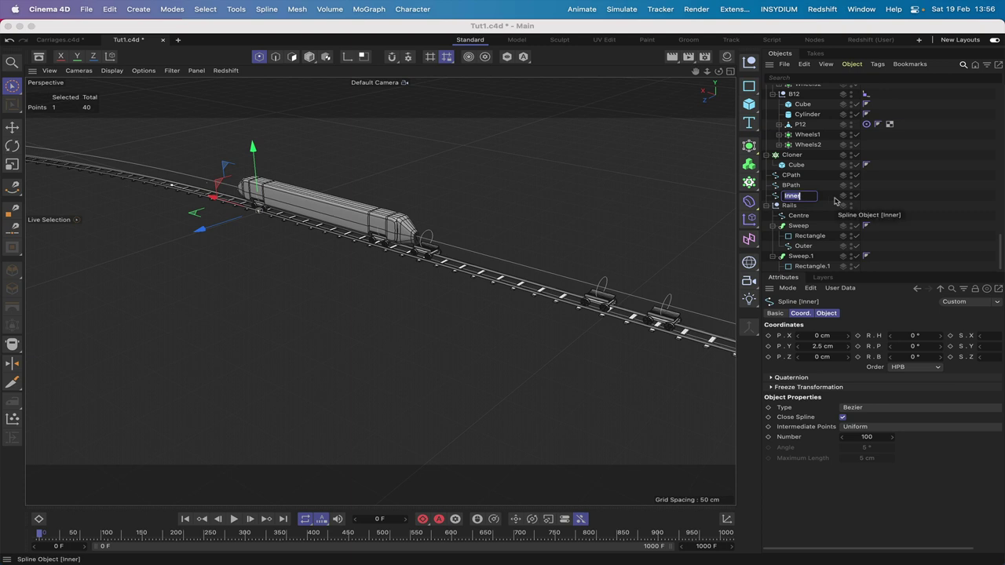
{"action": "type", "text": "CRail"}
{"action": "key", "text": "Return"}
- Place CRail between CPath and BPath in the object list and set its Y position to 27.287 cm
{"action": "left_click_drag", "start_coordinate": [789, 197], "coordinate": [794, 189]}
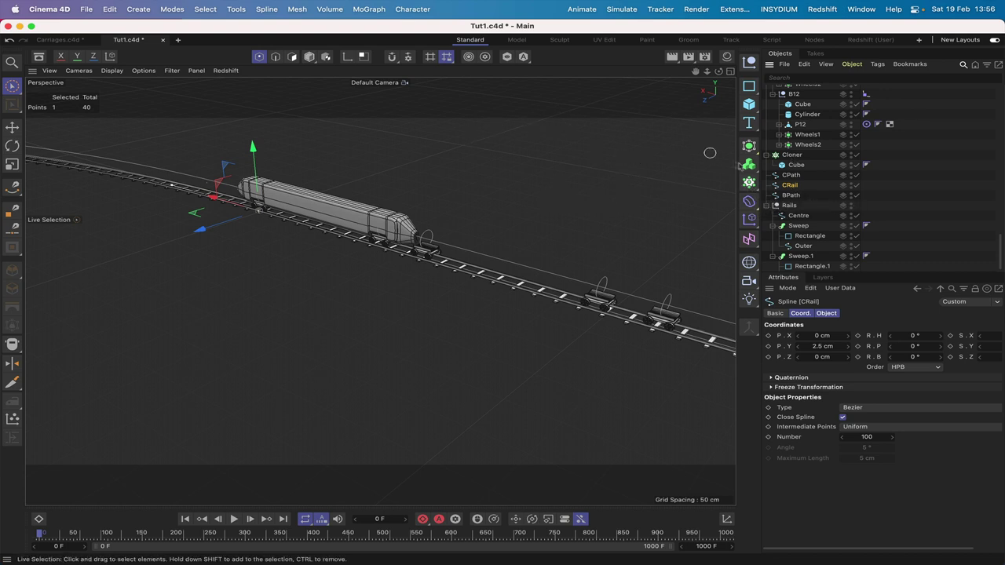
{"action": "left_click", "coordinate": [819, 346]}
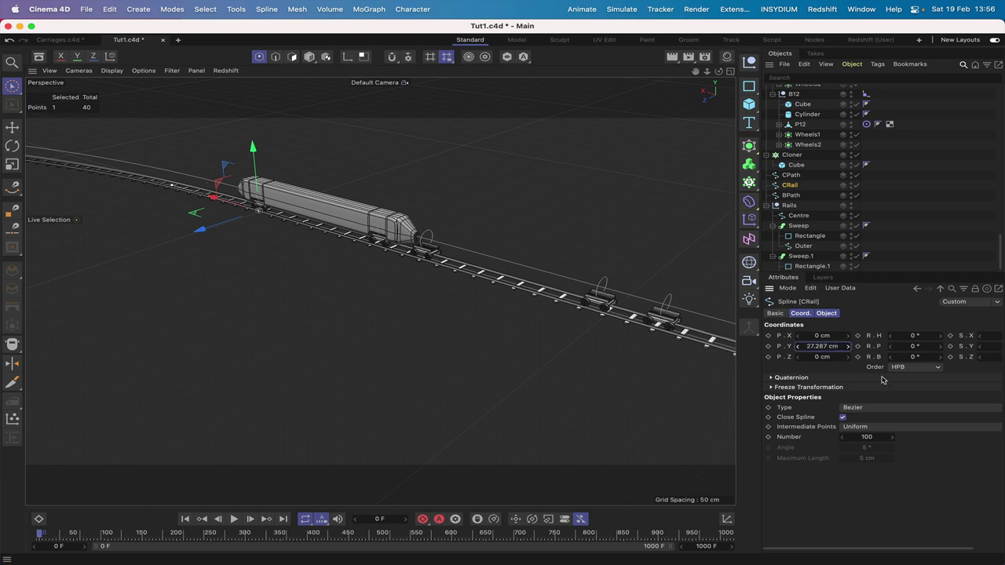
{"action": "key", "text": "Return"}
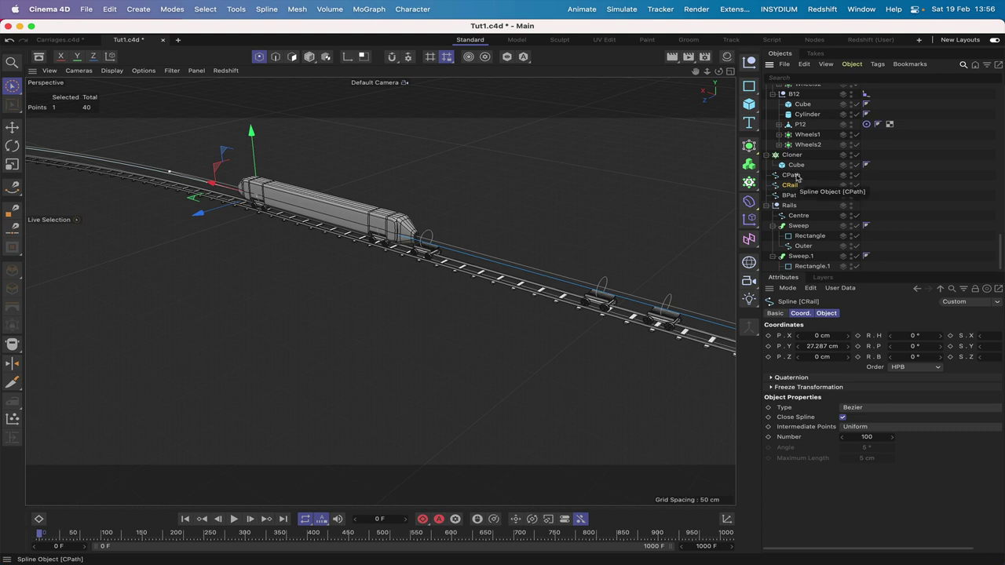
- Compare CRail's direction with CPath's and reverse the point sequence of CRail
{"action": "left_click", "coordinate": [795, 177]}
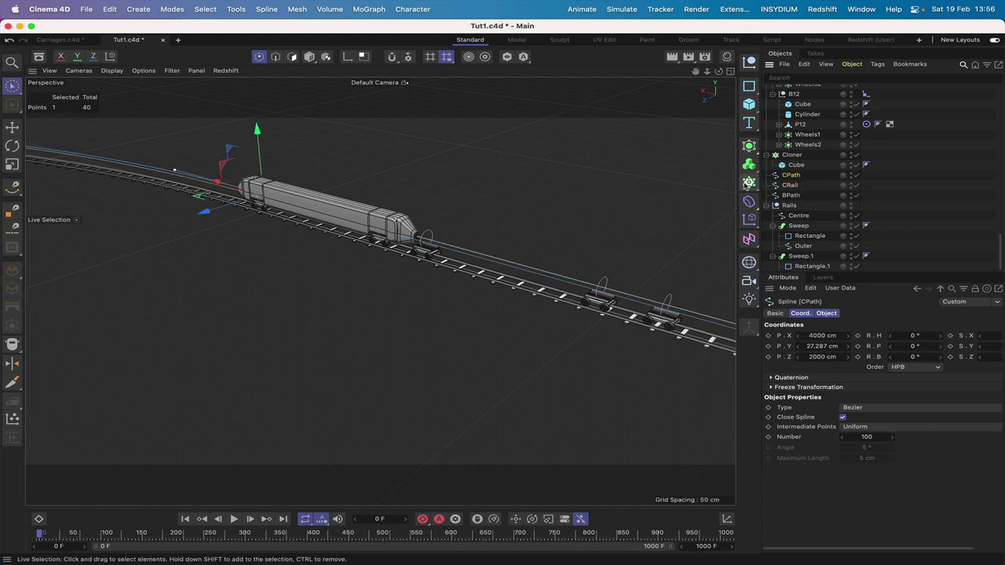
{"action": "left_click", "coordinate": [790, 186]}
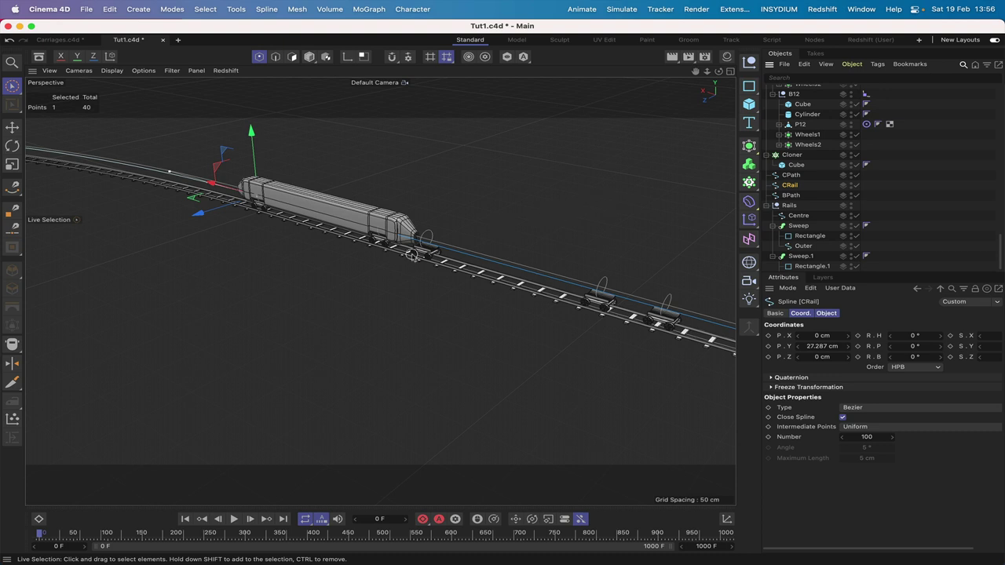
{"action": "left_click", "coordinate": [271, 9]}
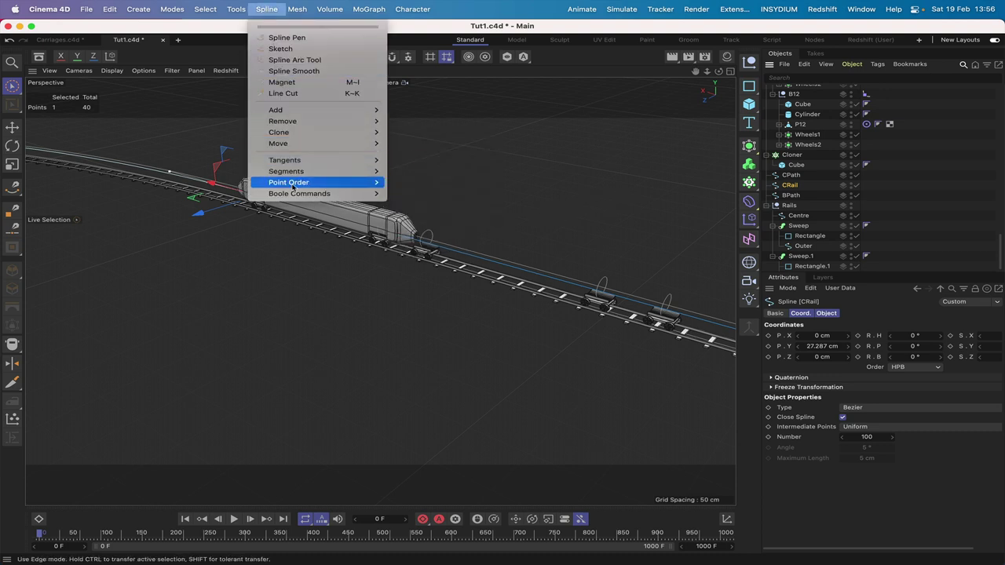
{"action": "mouse_move", "coordinate": [295, 186]}
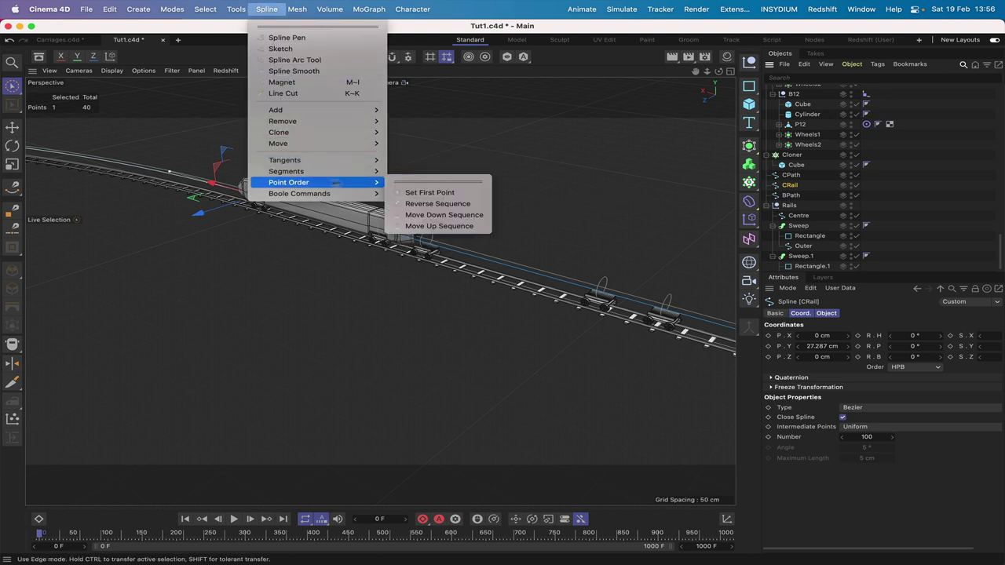
{"action": "left_click", "coordinate": [424, 205]}
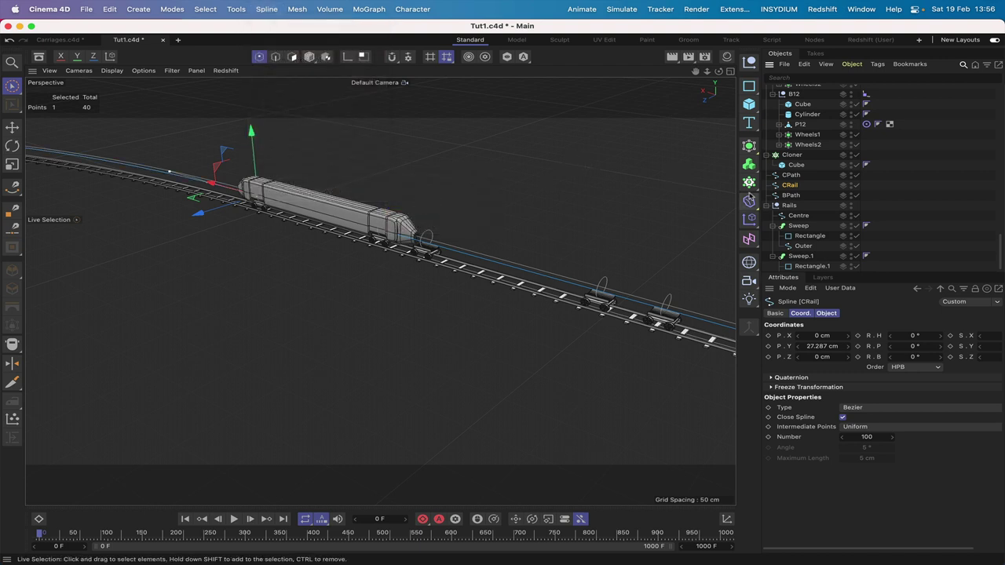
- Set CRail's selected point near the train as its first point and compare the spline's start and direction with CPath's
{"action": "left_click", "coordinate": [816, 203]}
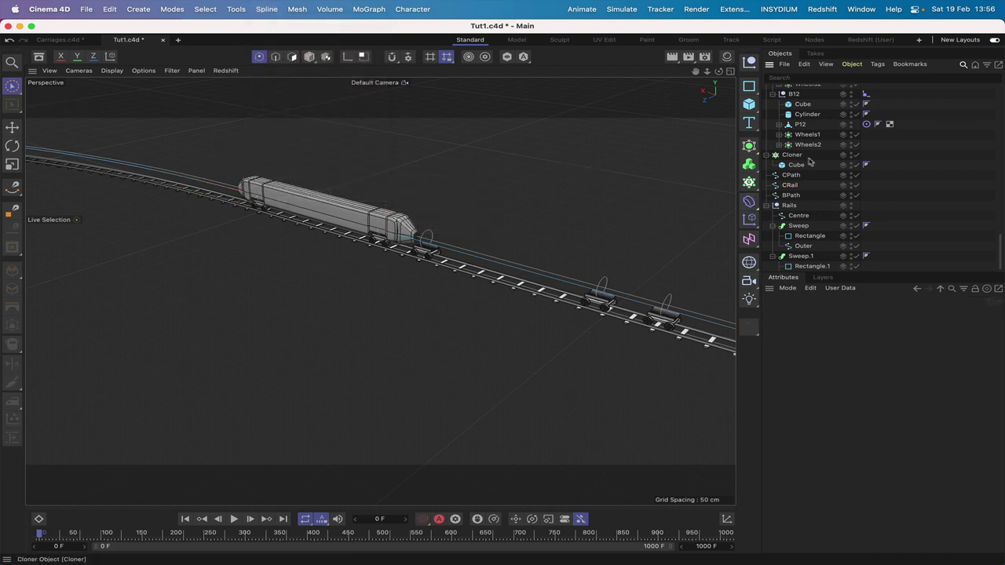
{"action": "left_click", "coordinate": [792, 184]}
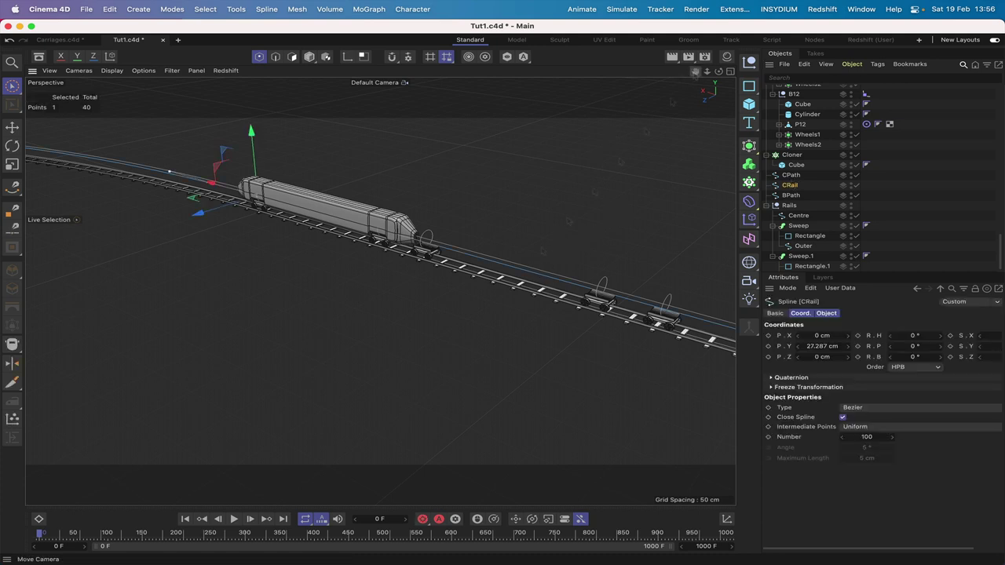
{"action": "mouse_move", "coordinate": [694, 71]}
{"action": "left_mouse_down"}
{"action": "mouse_move", "coordinate": [382, 290]}
{"action": "mouse_move", "coordinate": [694, 75]}
{"action": "left_mouse_up"}
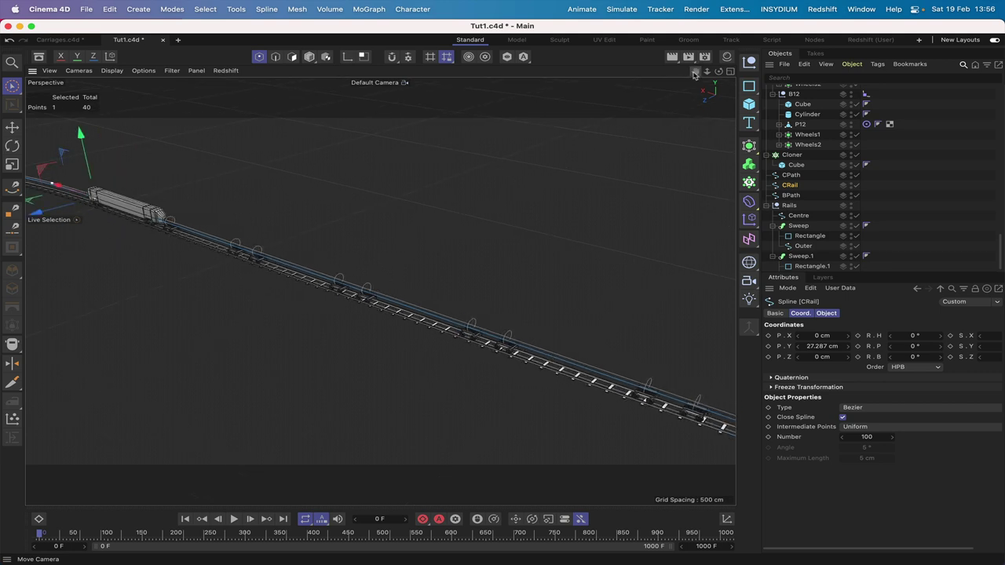
{"action": "mouse_move", "coordinate": [694, 75]}
{"action": "right_mouse_down"}
{"action": "mouse_move", "coordinate": [381, 292]}
{"action": "mouse_move", "coordinate": [694, 75]}
{"action": "right_mouse_up"}
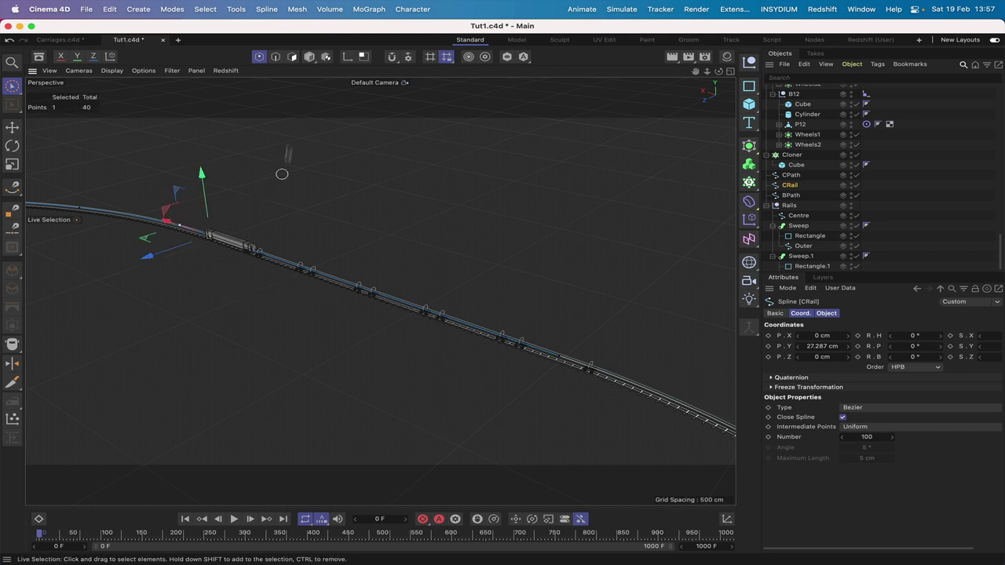
{"action": "left_click", "coordinate": [267, 9]}
{"action": "mouse_move", "coordinate": [295, 183]}
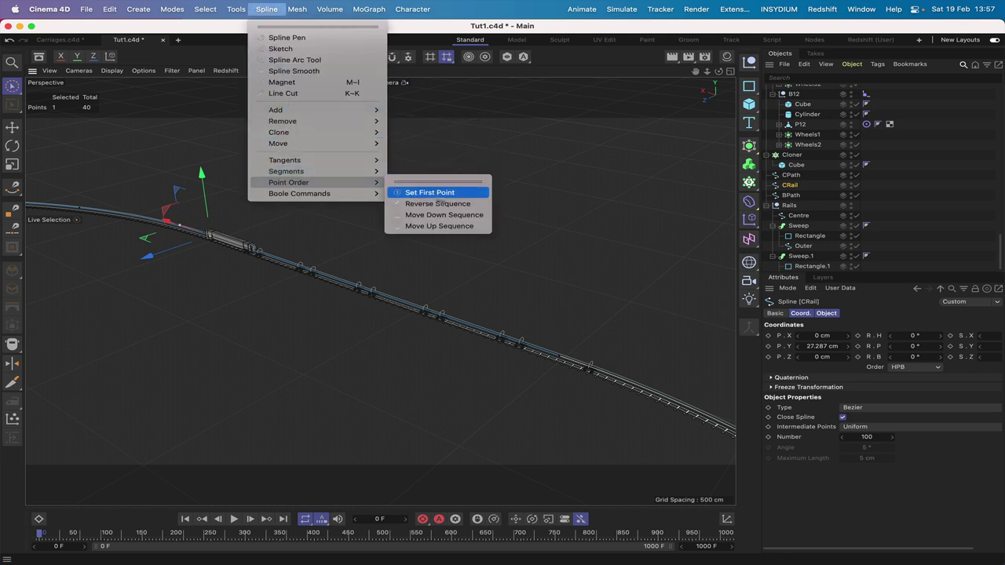
{"action": "left_click", "coordinate": [450, 195]}
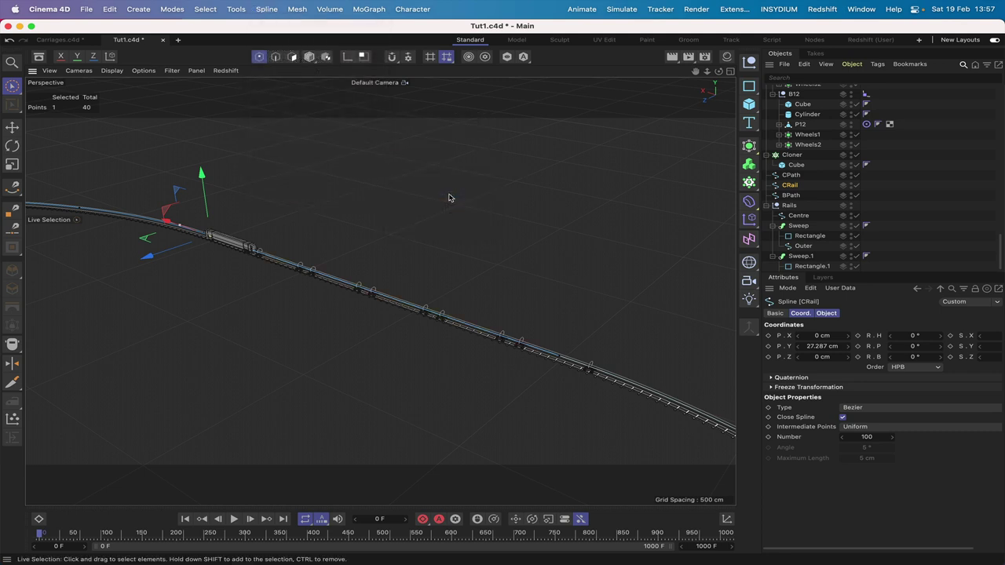
{"action": "left_click", "coordinate": [817, 181]}
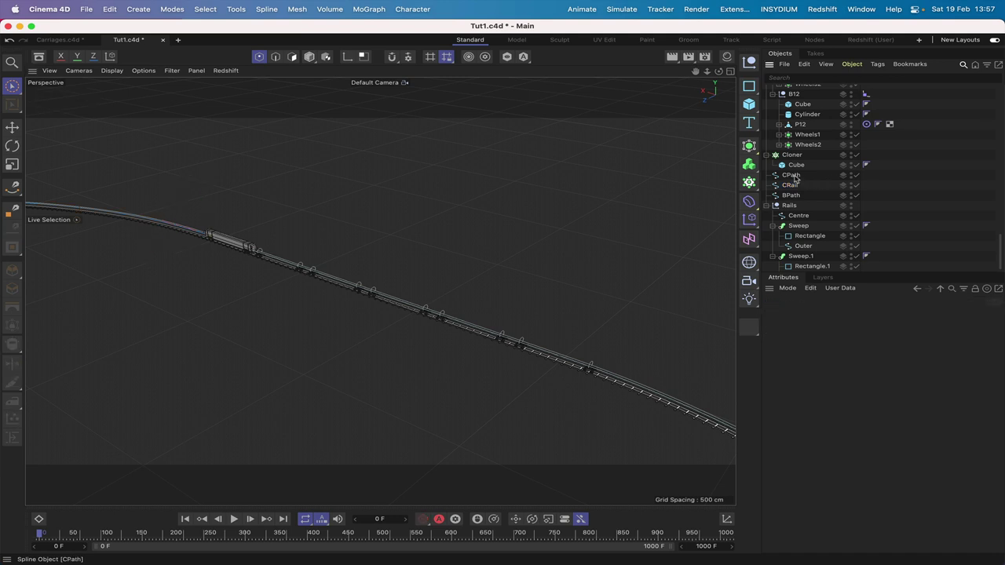
{"action": "left_click", "coordinate": [793, 176]}
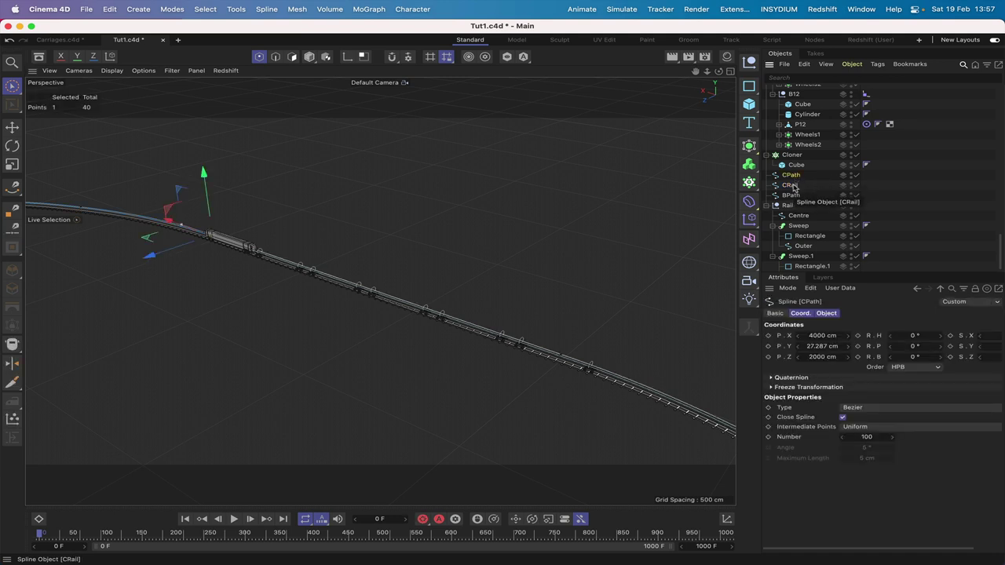
{"action": "left_click", "coordinate": [792, 185]}
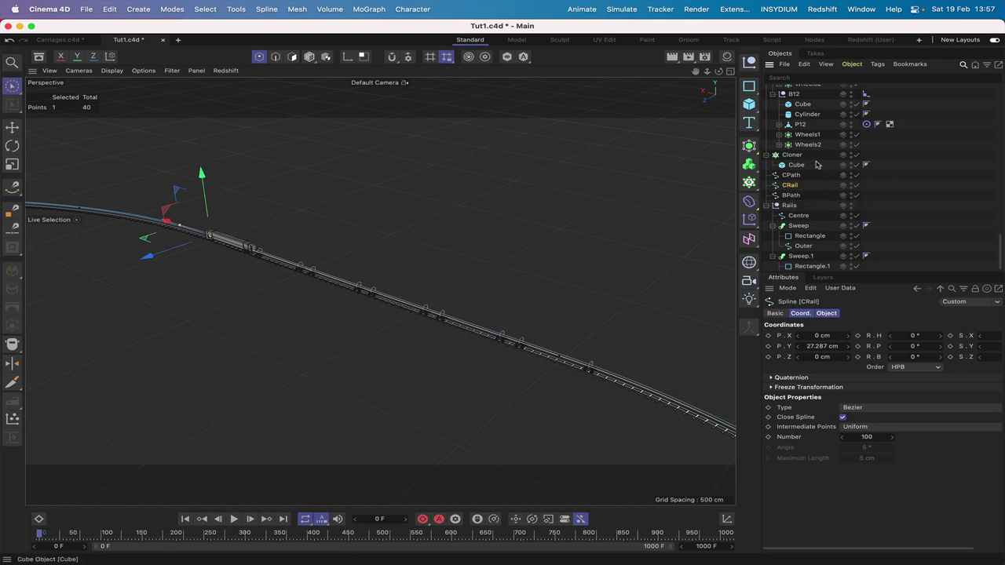
{"action": "left_click", "coordinate": [792, 176]}
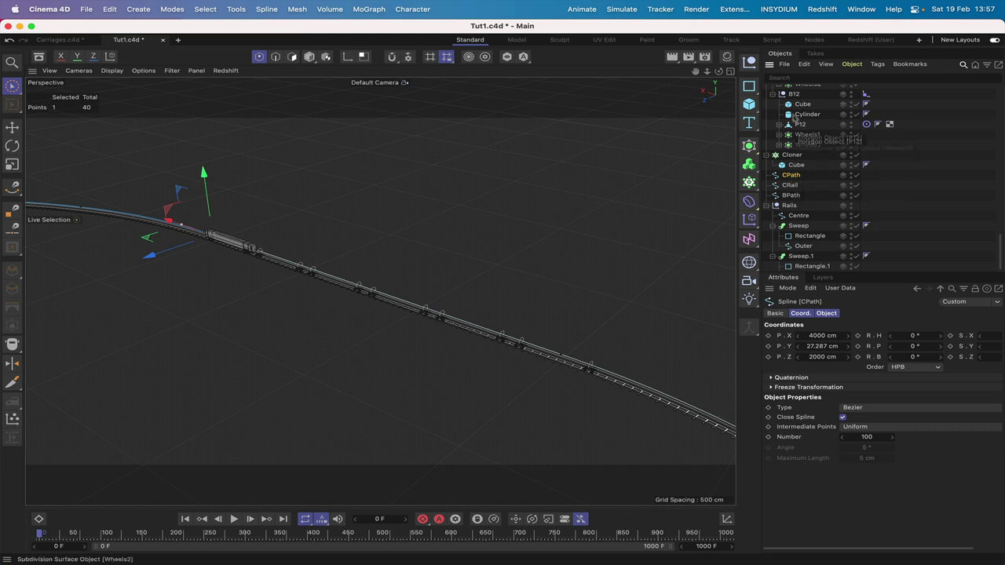
{"action": "left_click", "coordinate": [815, 185]}
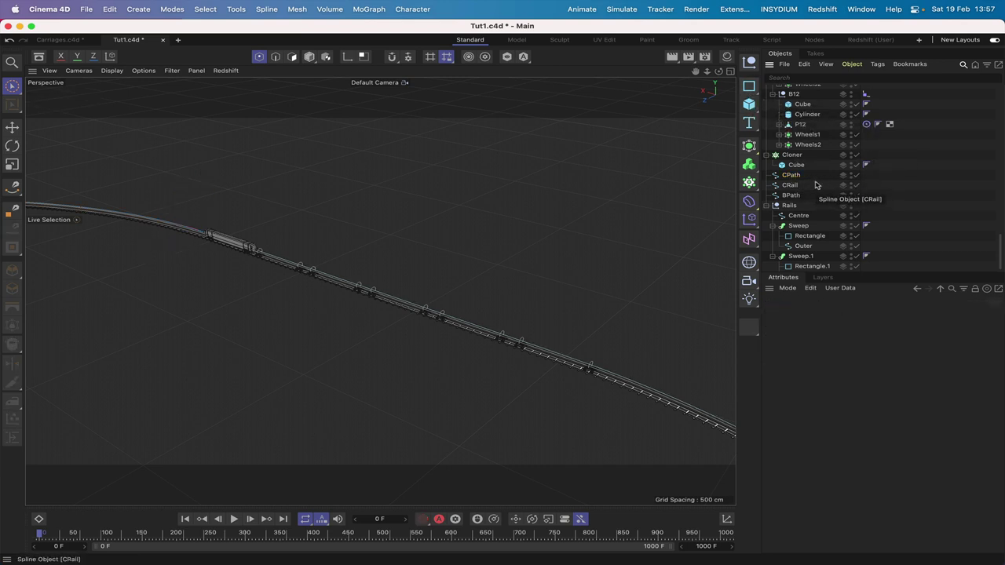
- On the six Align to Spline tags from RL to FL, enable Tangential and assign CPath as Spline Path and CRail as Rail Path
{"action": "scroll", "coordinate": [833, 132], "scroll_direction": "up", "scroll_amount": 10}
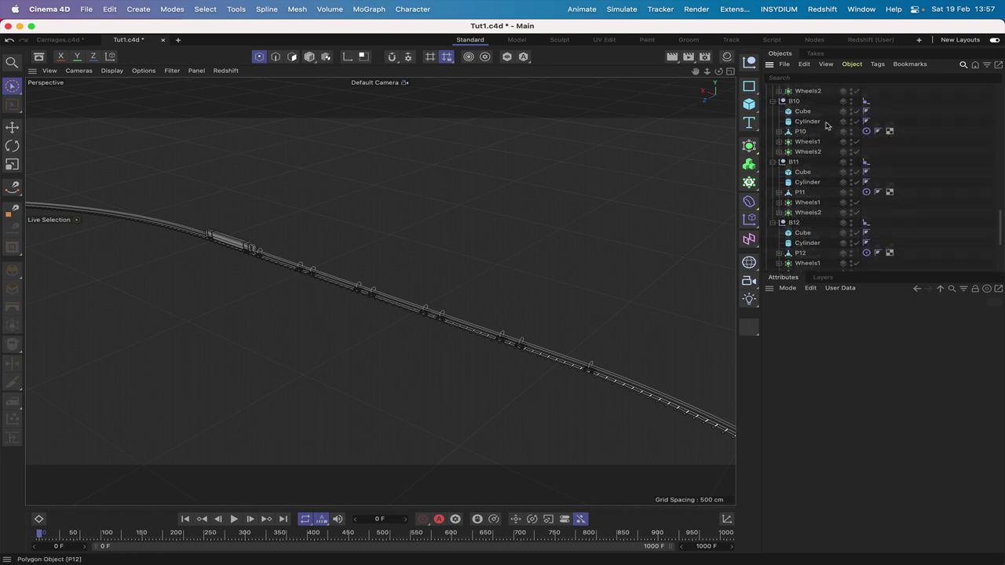
{"action": "scroll", "coordinate": [826, 125], "scroll_direction": "up", "scroll_amount": 8}
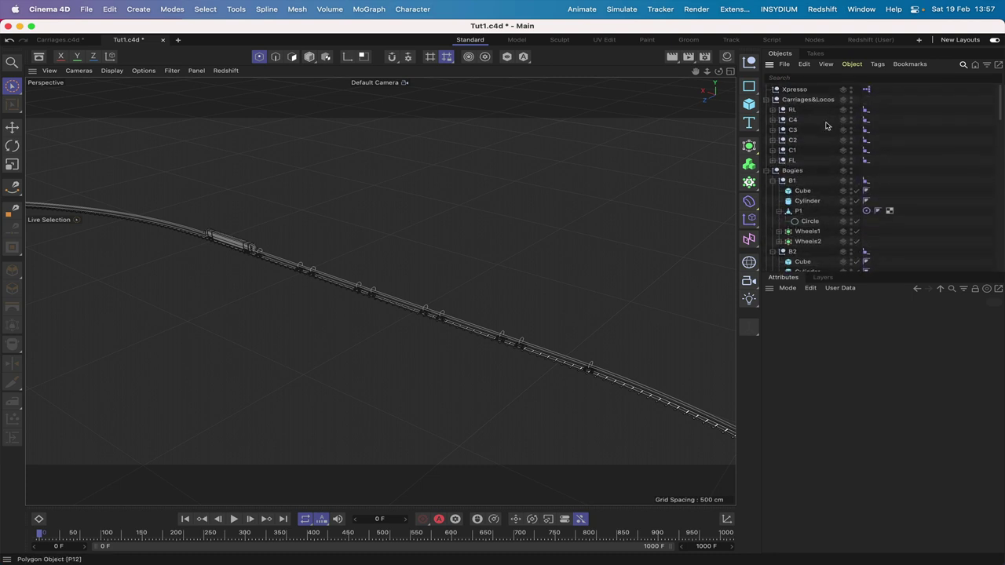
{"action": "left_click_drag", "start_coordinate": [907, 102], "coordinate": [856, 168]}
{"action": "scroll", "coordinate": [790, 157], "scroll_direction": "down", "scroll_amount": 3}
{"action": "scroll", "coordinate": [790, 157], "scroll_direction": "down", "scroll_amount": 15}
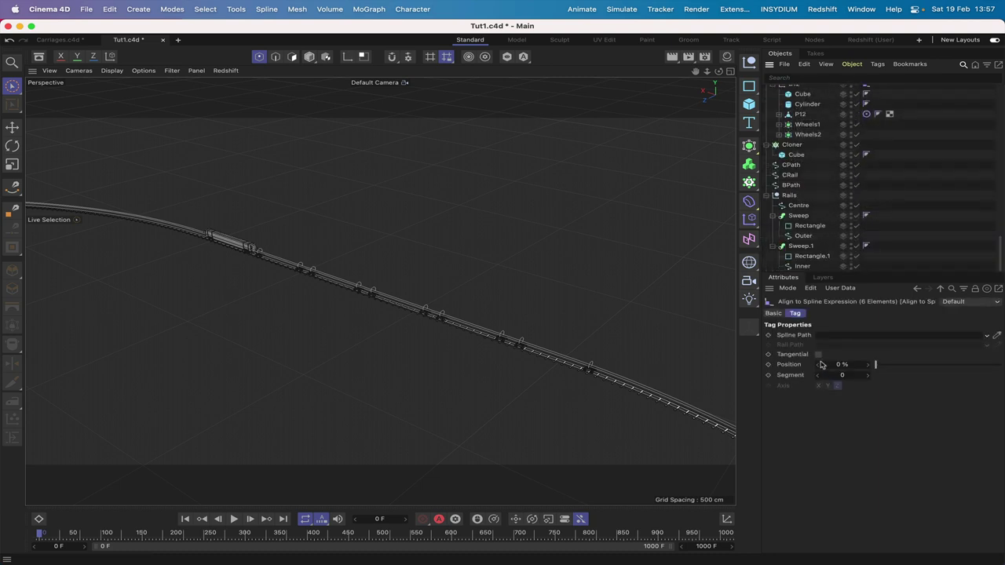
{"action": "left_click", "coordinate": [819, 354]}
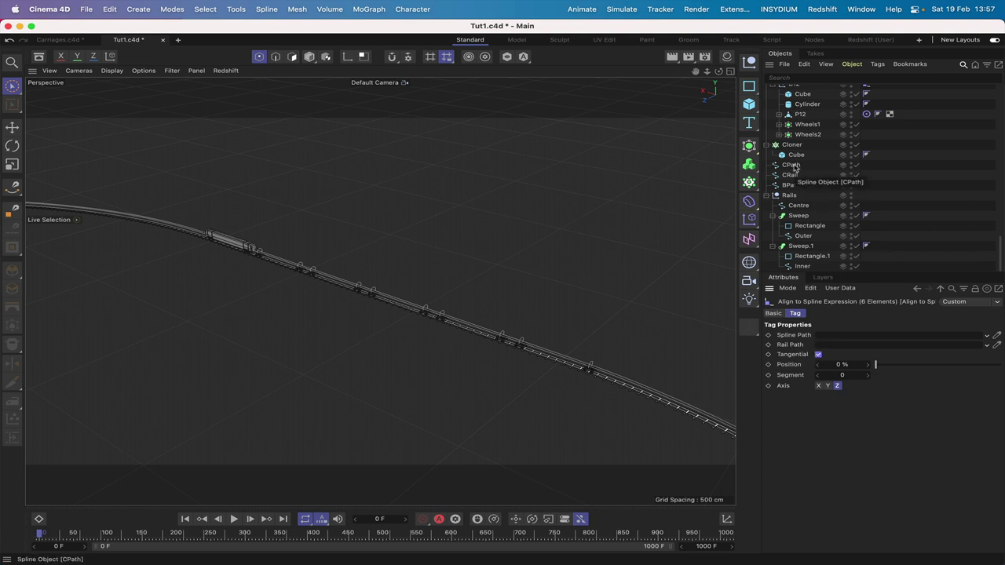
{"action": "left_click_drag", "start_coordinate": [795, 166], "coordinate": [828, 335]}
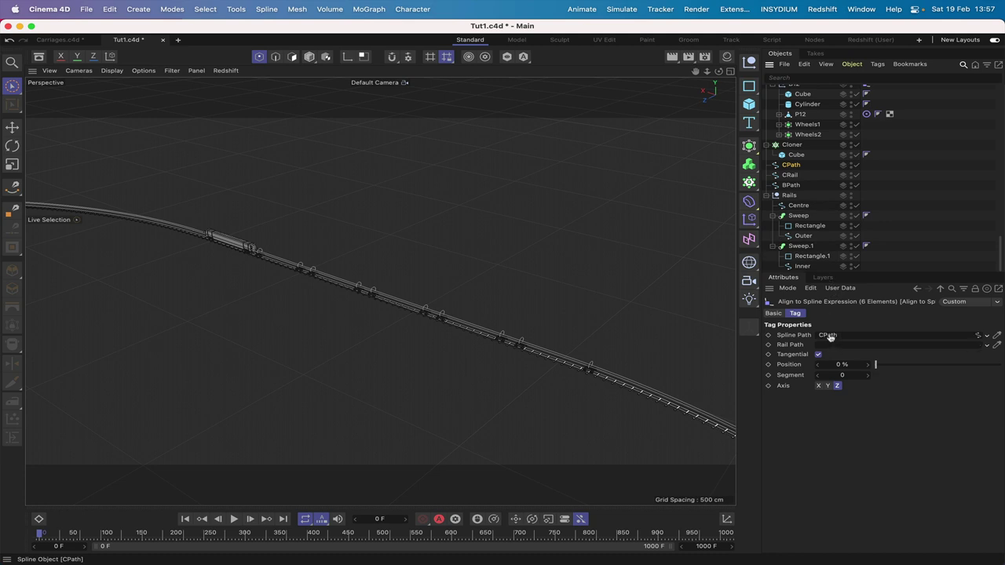
{"action": "left_click", "coordinate": [794, 175]}
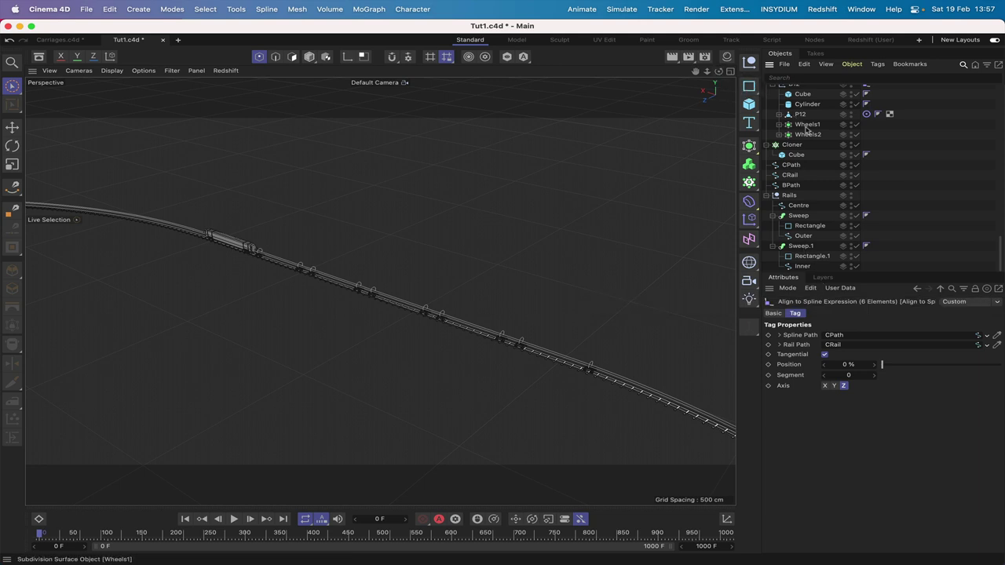
- Deselect the carriage tags and open the Xpresso null's XPresso tag in the XPresso Editor
{"action": "scroll", "coordinate": [805, 129], "scroll_direction": "up", "scroll_amount": 5}
{"action": "scroll", "coordinate": [805, 130], "scroll_direction": "up", "scroll_amount": 15}
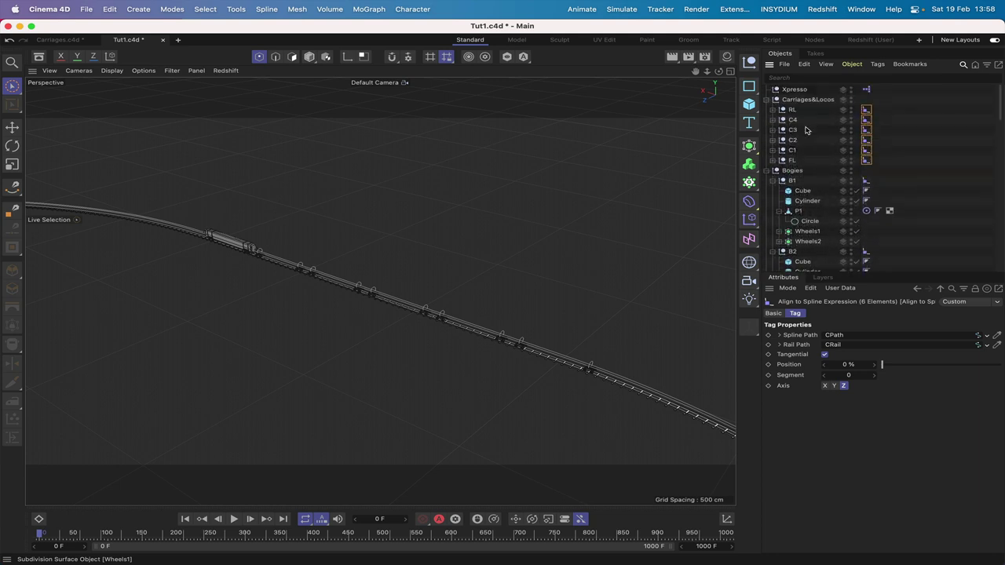
{"action": "left_click", "coordinate": [869, 101]}
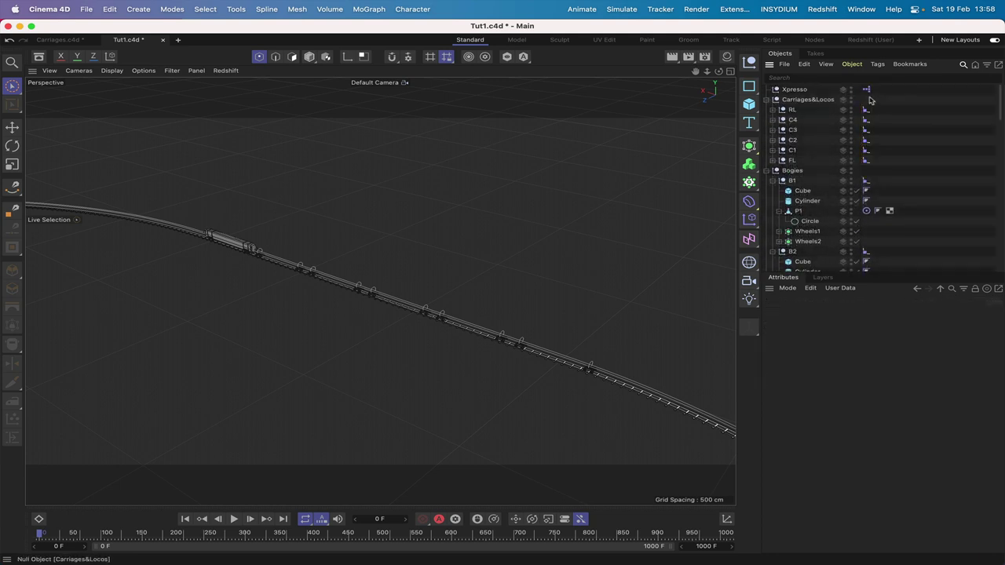
{"action": "left_click", "coordinate": [869, 91]}
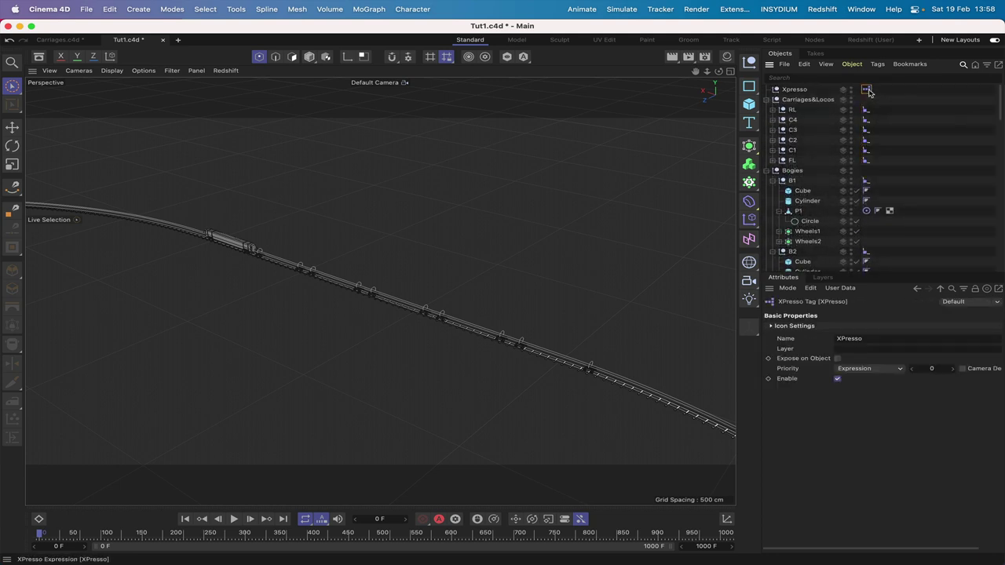
{"action": "double_click", "coordinate": [868, 91]}
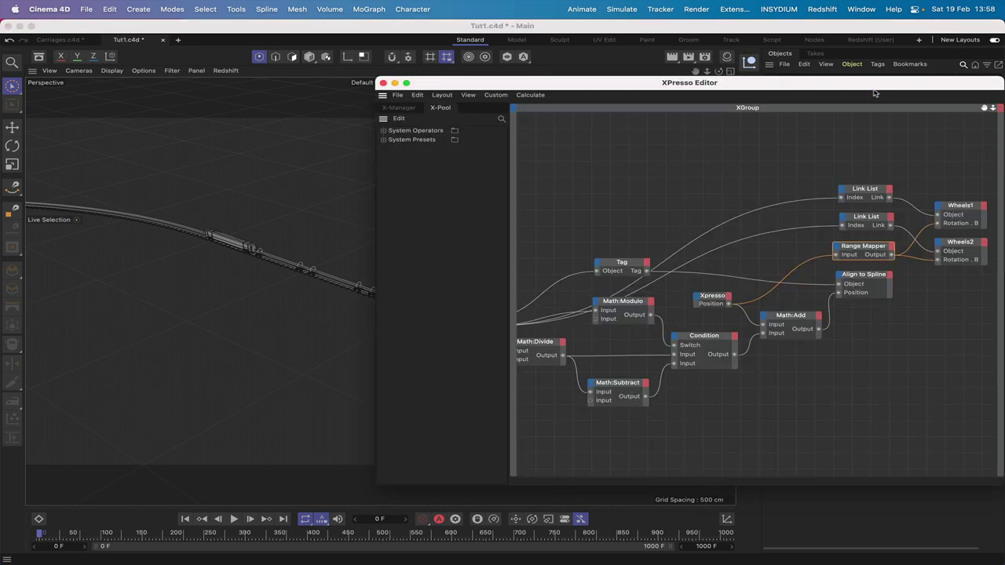
- Reposition and enlarge the XPresso Editor window so the whole node network, including the Hierarchy node, fits
{"action": "left_click_drag", "start_coordinate": [874, 93], "coordinate": [580, 51]}
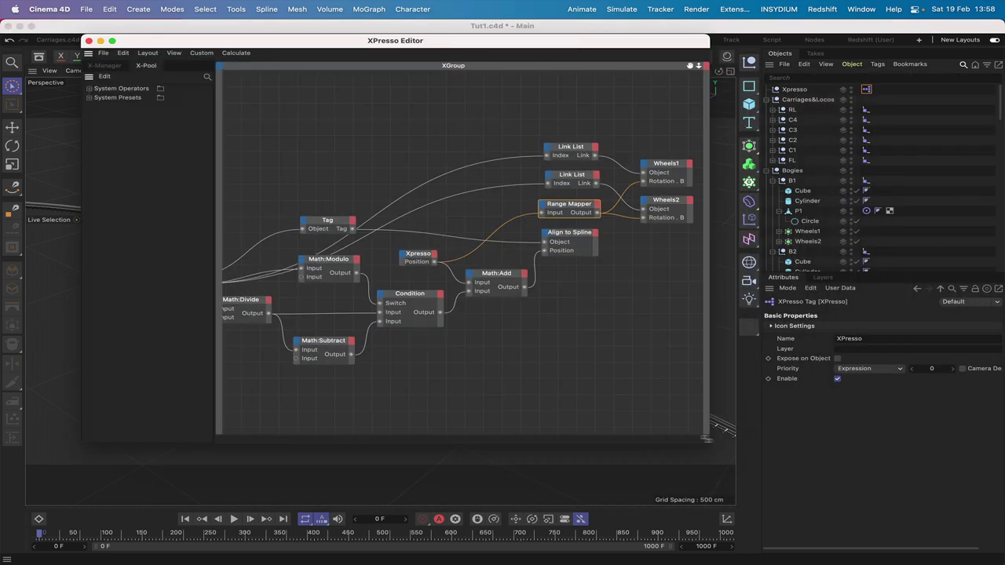
{"action": "left_click_drag", "start_coordinate": [706, 438], "coordinate": [1000, 512]}
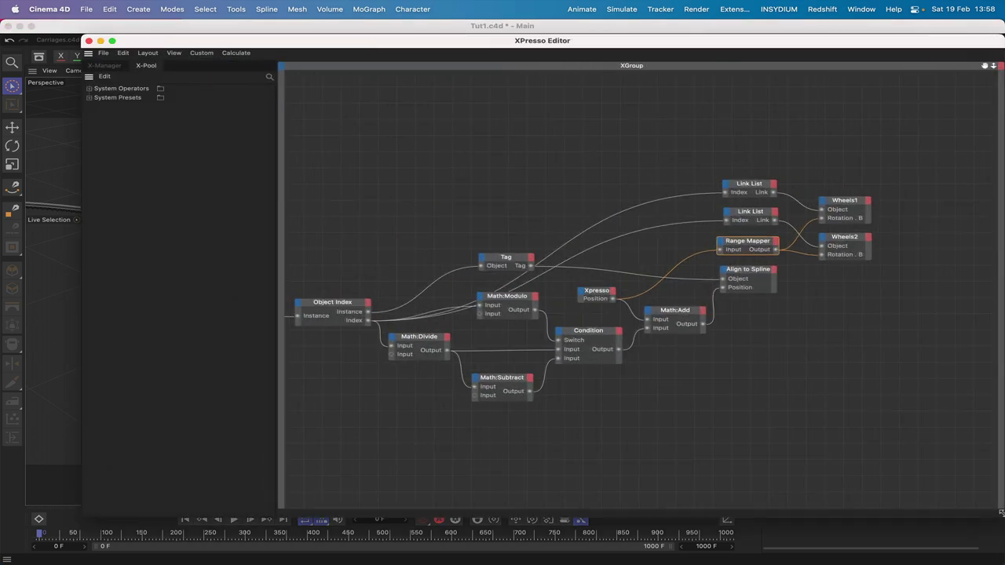
{"action": "left_click", "coordinate": [987, 68]}
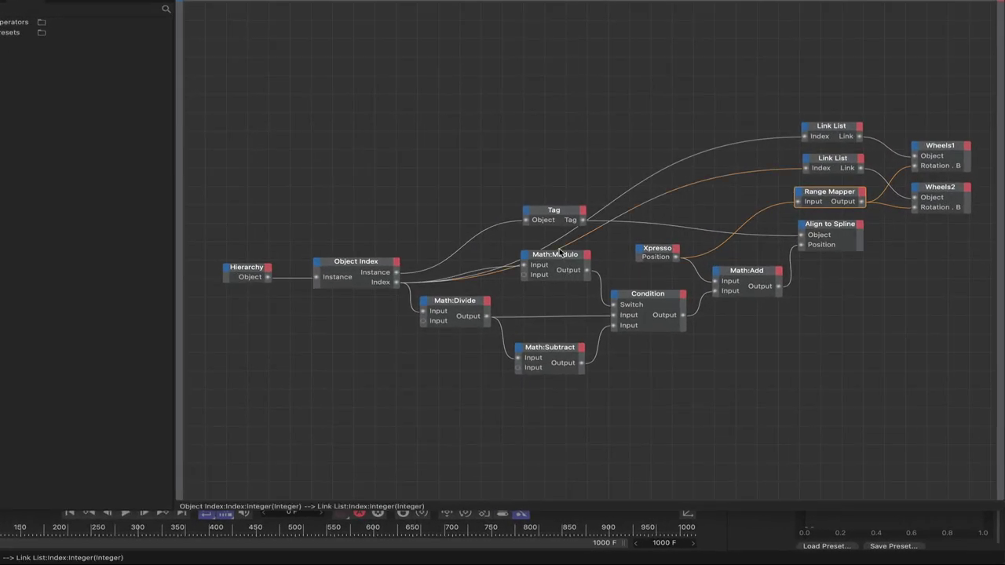
- Duplicate the Math:Modulo node above the Tag node, feeding it Object Index's Index output and using 6 as Input [2]
{"action": "left_click", "coordinate": [559, 254]}
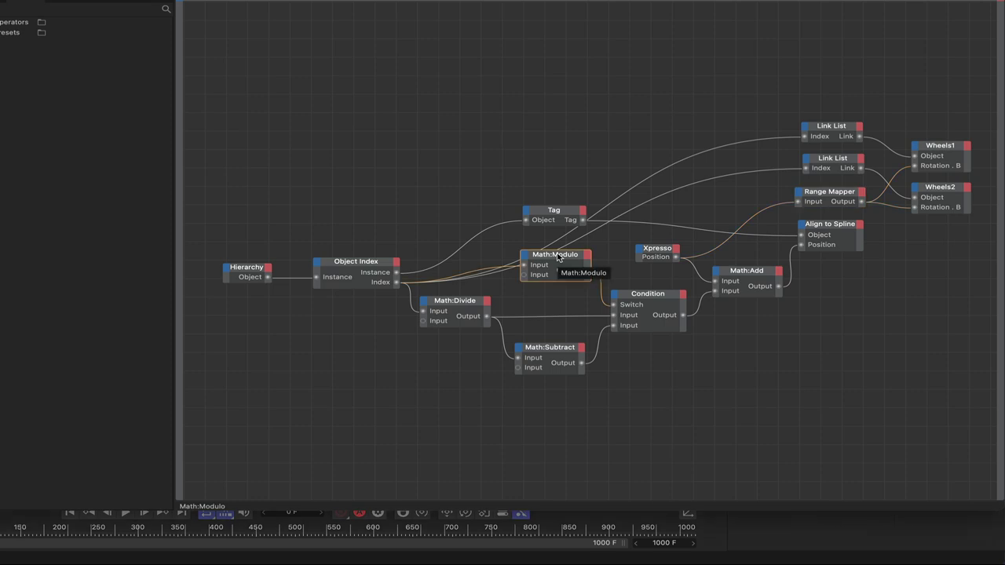
{"action": "left_click_drag", "start_coordinate": [558, 257], "coordinate": [475, 122], "text": "ctrl"}
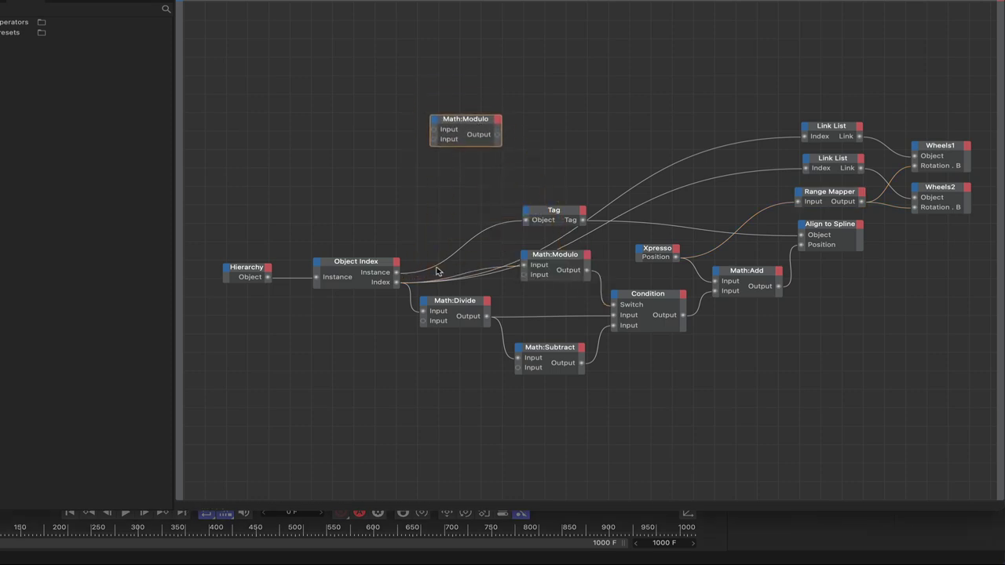
{"action": "left_click_drag", "start_coordinate": [396, 284], "coordinate": [434, 131]}
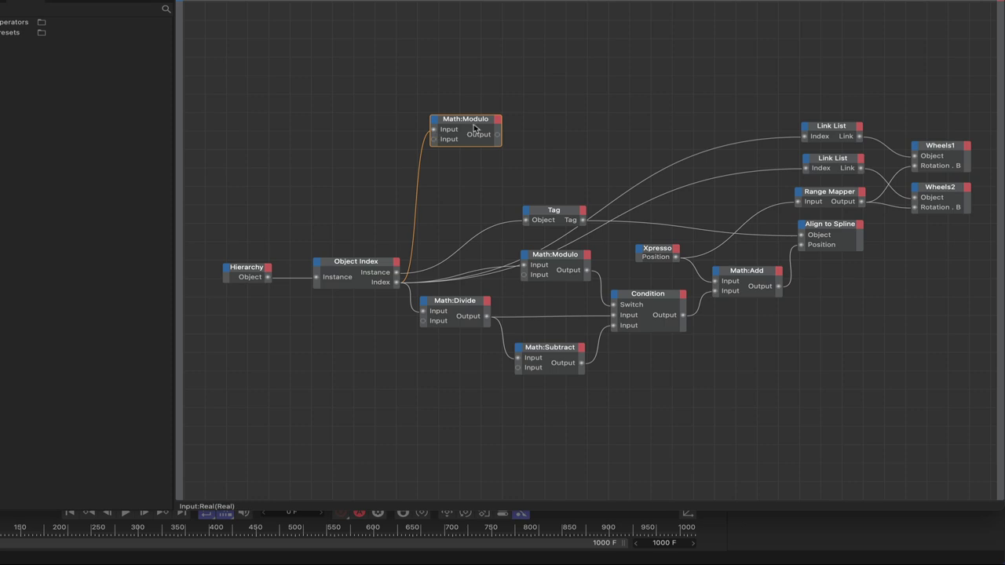
{"action": "left_click_drag", "start_coordinate": [503, 1], "coordinate": [216, 0]}
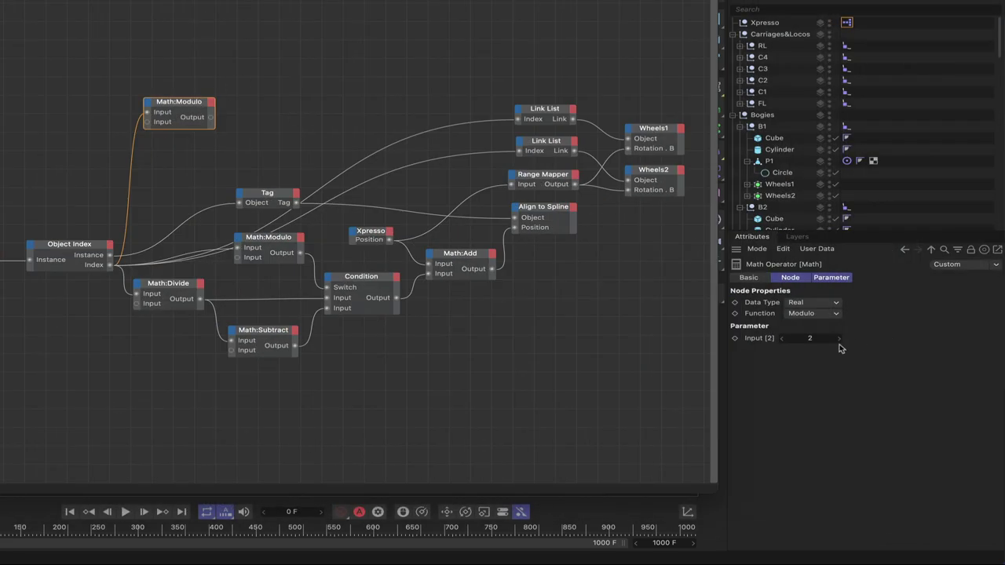
{"action": "double_click", "coordinate": [809, 339]}
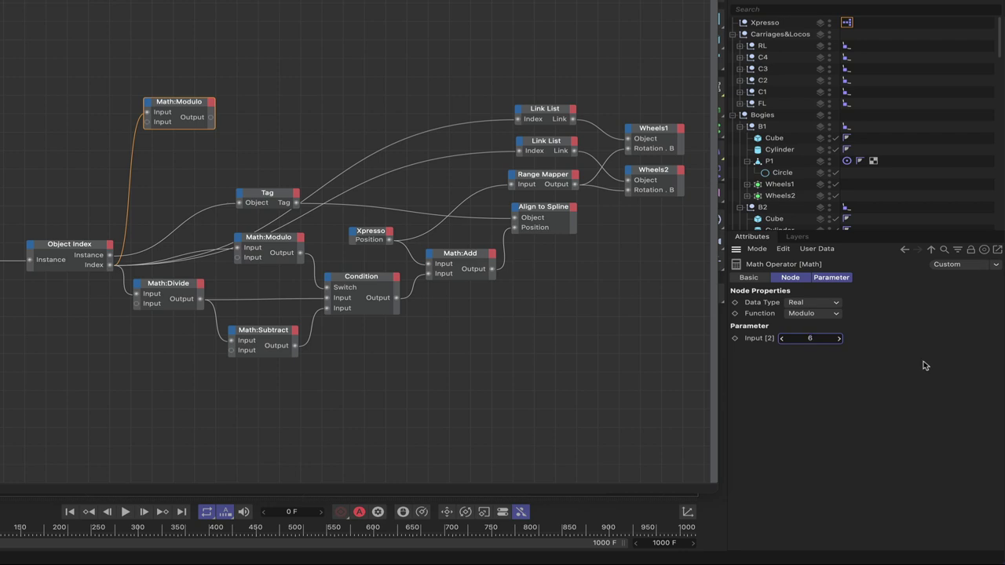
- Set the upper Math:Modulo node's second input to 6 and shift the node slightly up
{"action": "key", "text": "Return"}
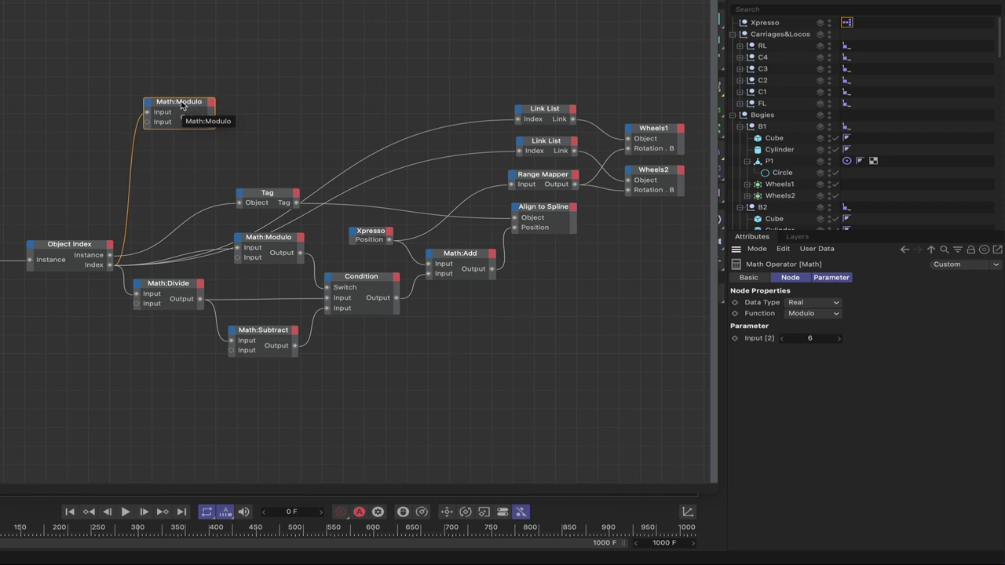
{"action": "left_click_drag", "start_coordinate": [182, 105], "coordinate": [171, 88]}
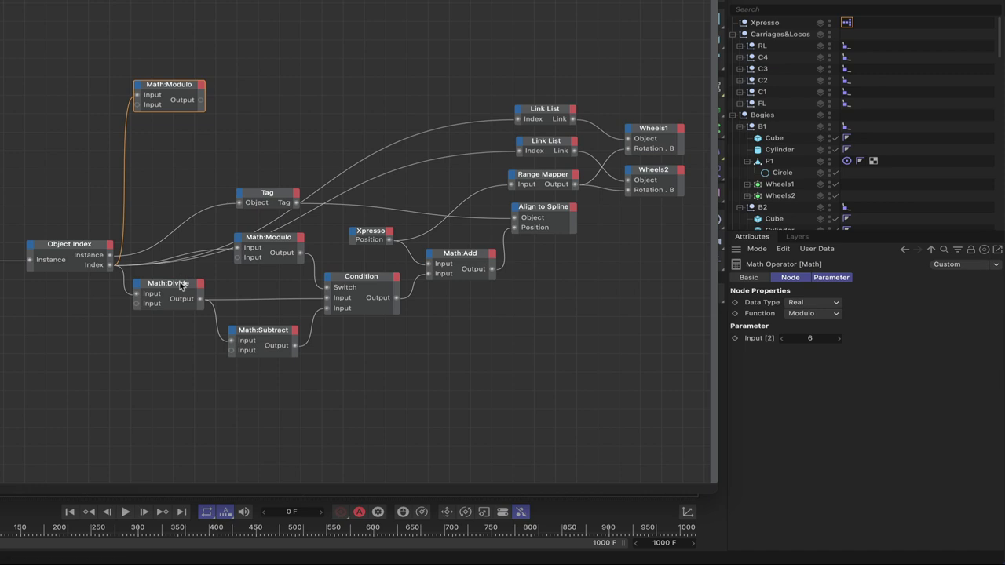
- Duplicate the Math:Divide node, feed it from the upper Math:Modulo's output and set its second input to 90
{"action": "left_click_drag", "start_coordinate": [180, 286], "coordinate": [287, 114]}
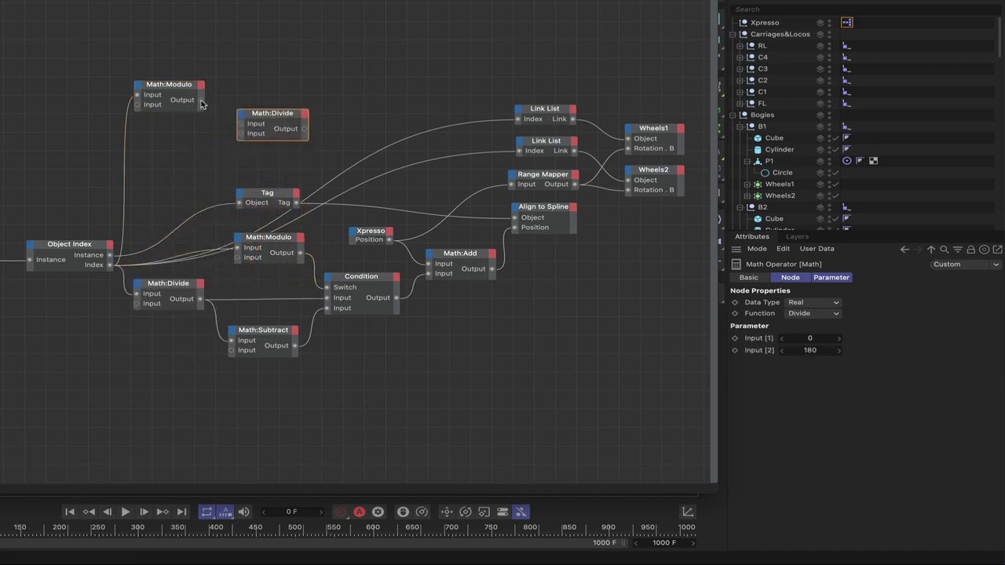
{"action": "left_click_drag", "start_coordinate": [201, 100], "coordinate": [268, 119]}
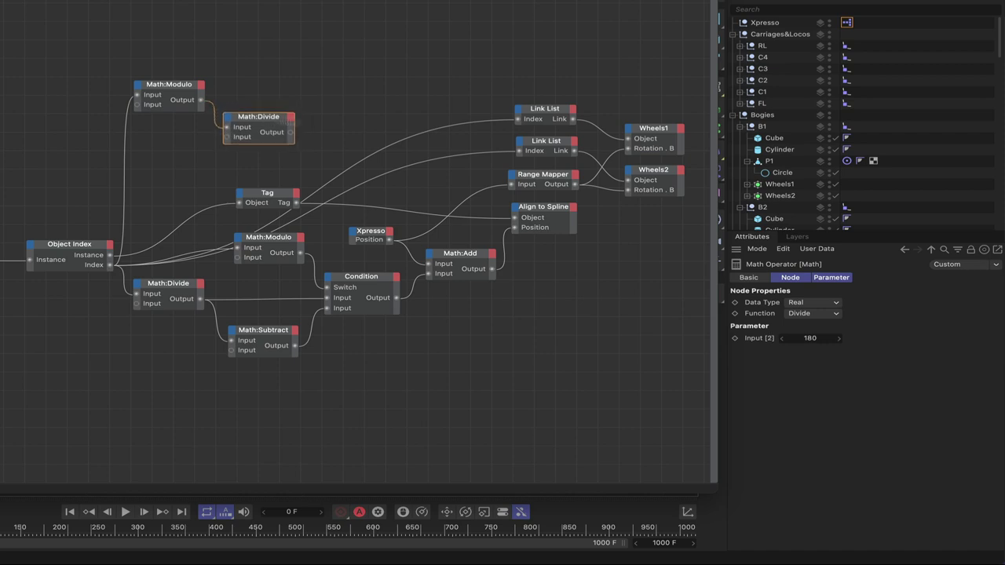
{"action": "left_click", "coordinate": [812, 338]}
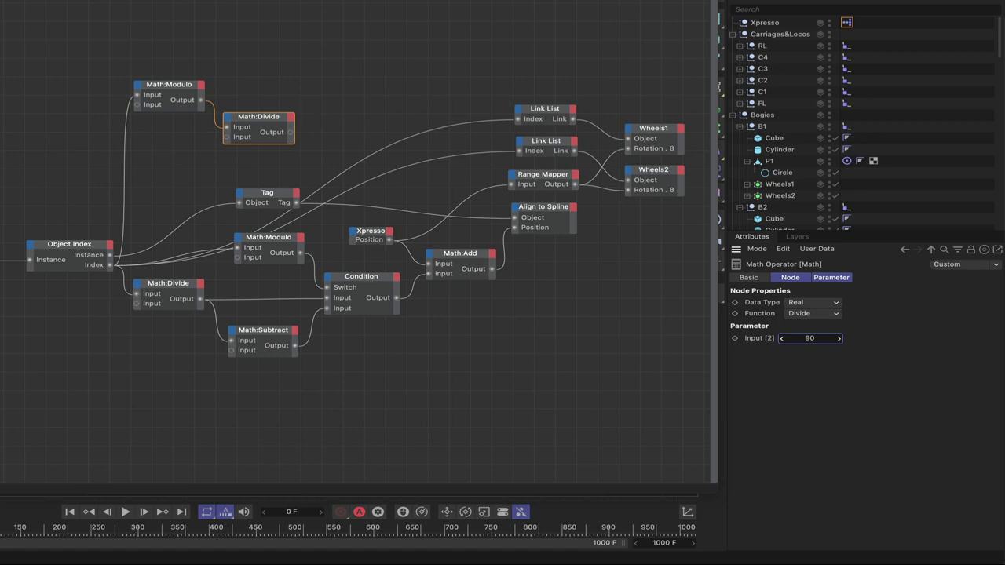
- Add a Link List node near the upper Math:Modulo and connect the Modulo's output to its Index
{"action": "left_click_drag", "start_coordinate": [606, 0], "coordinate": [577, 249]}
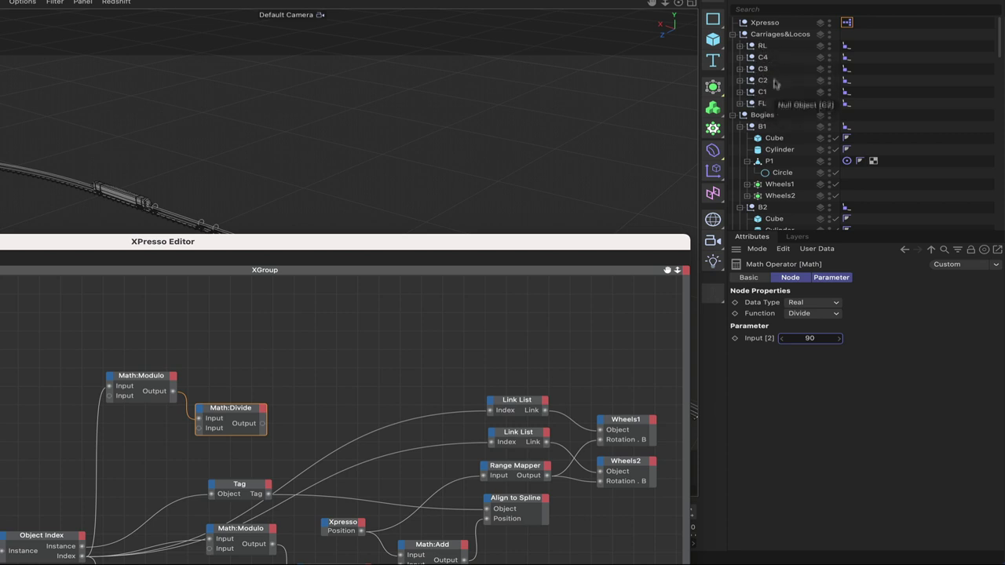
{"action": "right_click", "coordinate": [265, 353]}
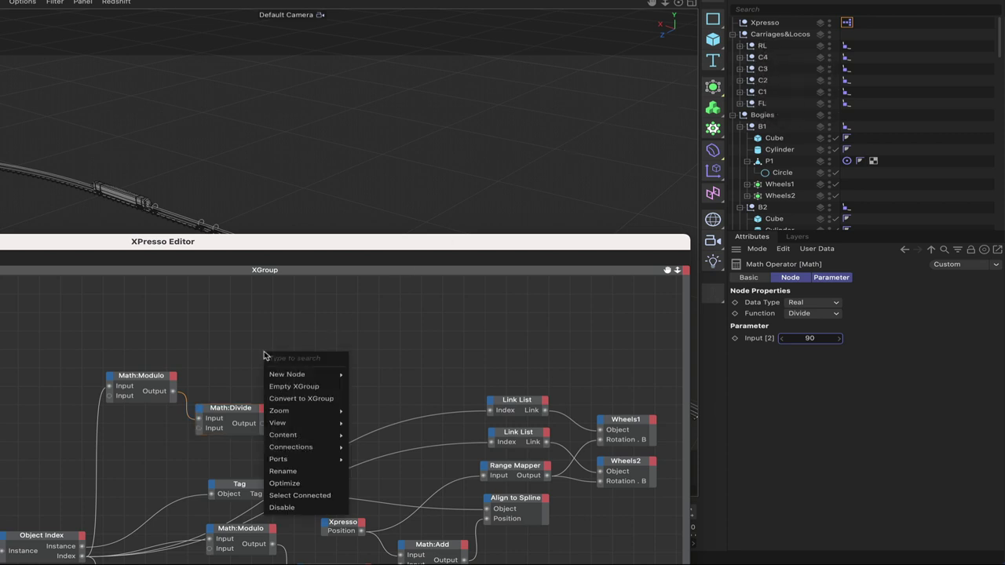
{"action": "mouse_move", "coordinate": [325, 375]}
{"action": "mouse_move", "coordinate": [422, 377]}
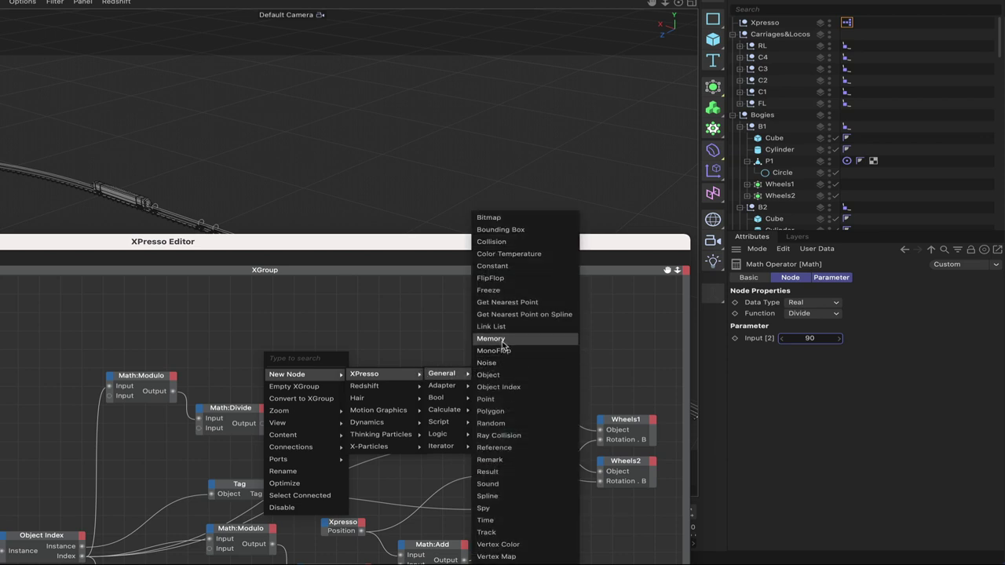
{"action": "left_click", "coordinate": [501, 325]}
{"action": "left_click_drag", "start_coordinate": [274, 354], "coordinate": [340, 366]}
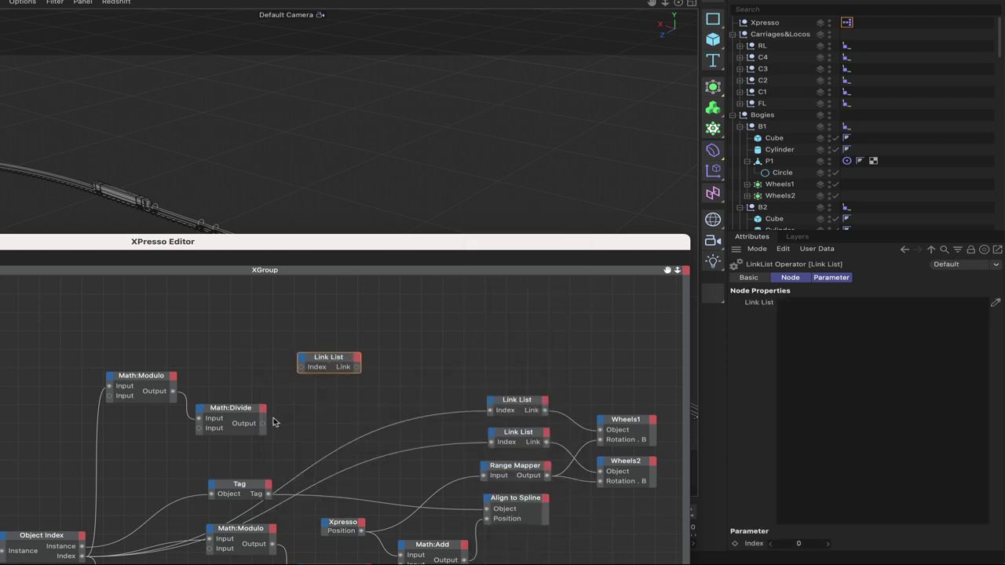
{"action": "left_click_drag", "start_coordinate": [326, 362], "coordinate": [338, 374]}
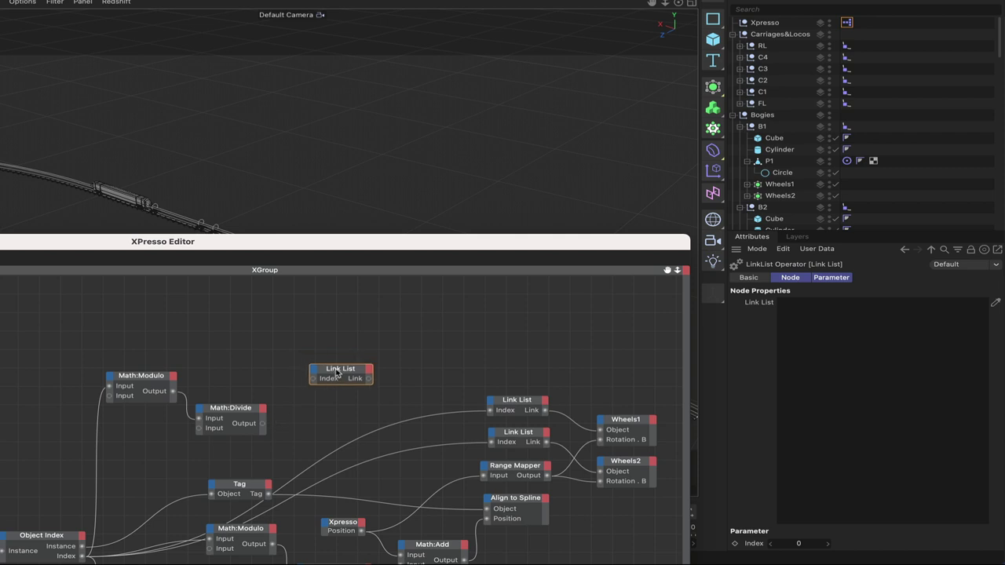
{"action": "left_click_drag", "start_coordinate": [174, 394], "coordinate": [318, 369]}
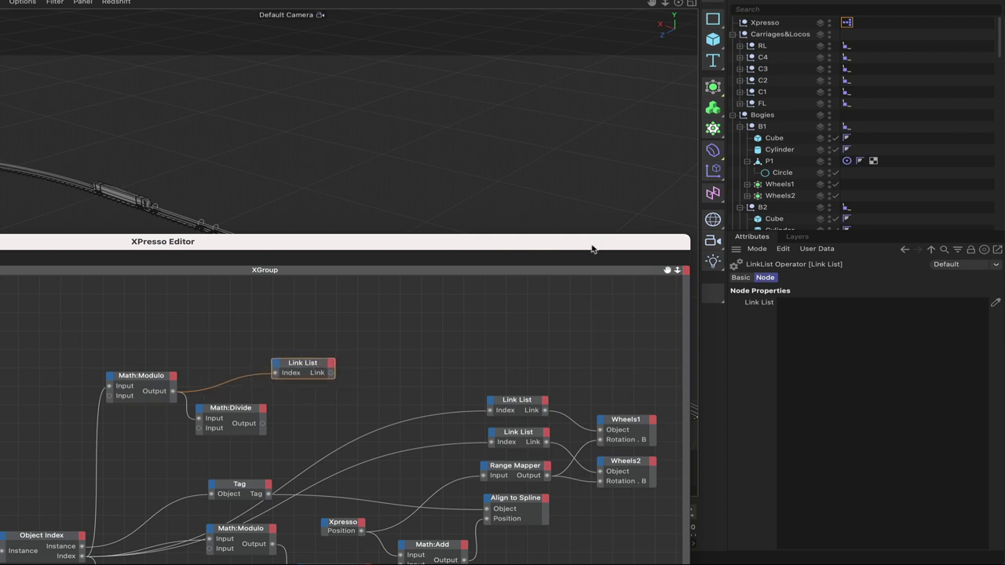
- Fill the new Link List with the carriage and loco nulls RL, C4, C3, C2, C1 and FL
{"action": "left_click", "coordinate": [995, 303]}
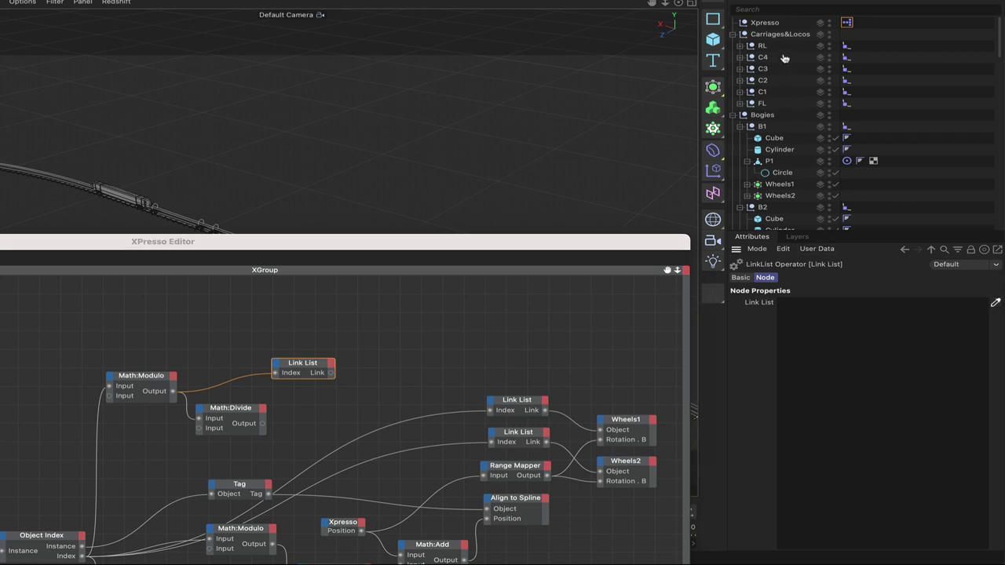
{"action": "left_click_drag", "start_coordinate": [765, 45], "coordinate": [762, 109]}
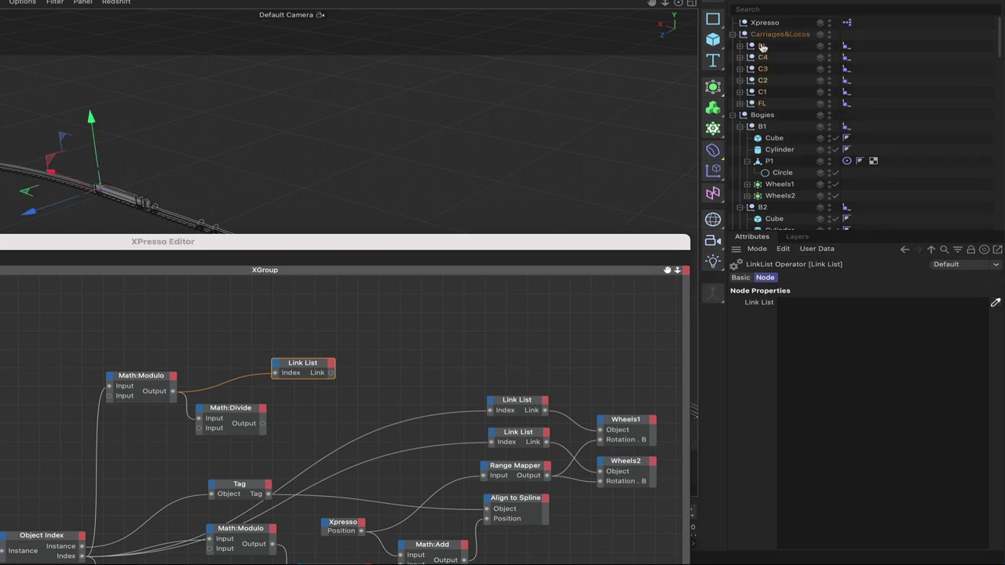
{"action": "left_click_drag", "start_coordinate": [762, 45], "coordinate": [809, 322]}
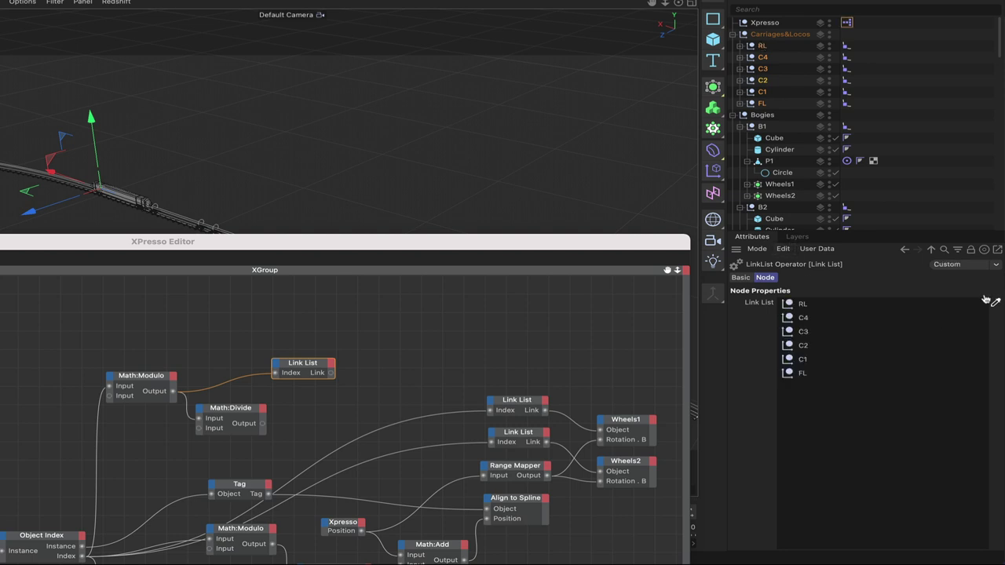
- Add a Tag node beside the new Link List and connect the list's Link output to the node's Object input
{"action": "left_click_drag", "start_coordinate": [320, 366], "coordinate": [297, 356]}
{"action": "right_click", "coordinate": [328, 348]}
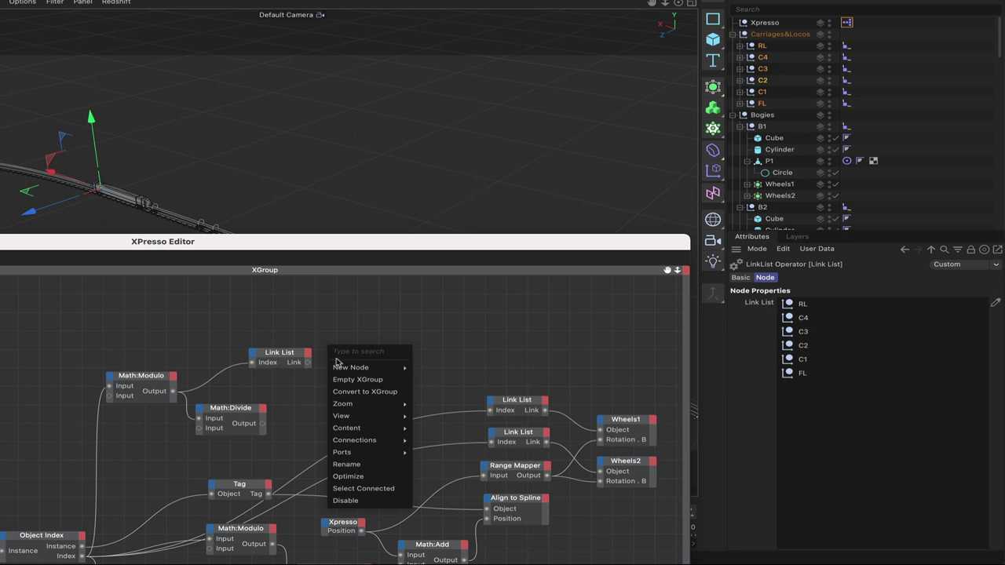
{"action": "mouse_move", "coordinate": [352, 367]}
{"action": "mouse_move", "coordinate": [429, 367]}
{"action": "mouse_move", "coordinate": [518, 431]}
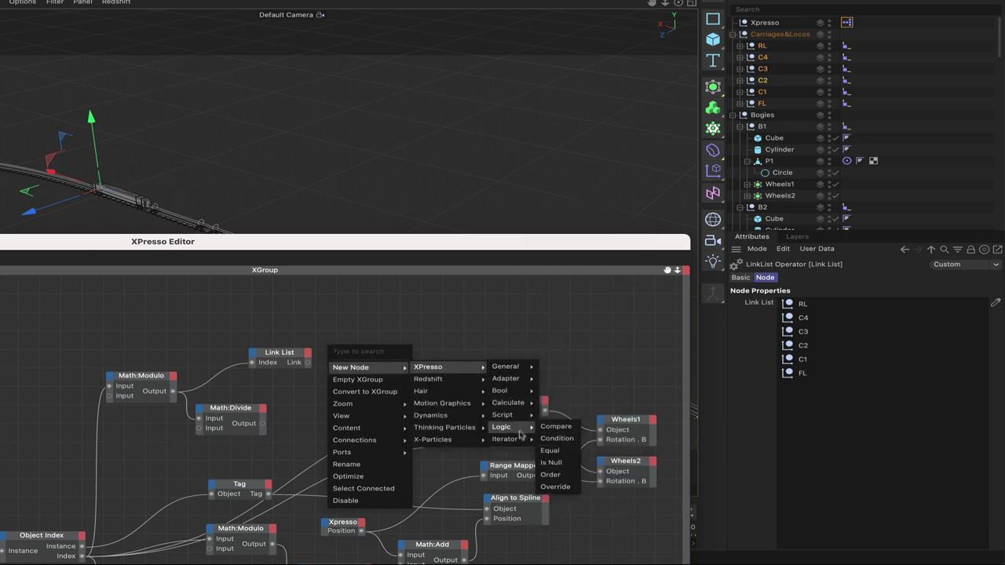
{"action": "left_click", "coordinate": [560, 498]}
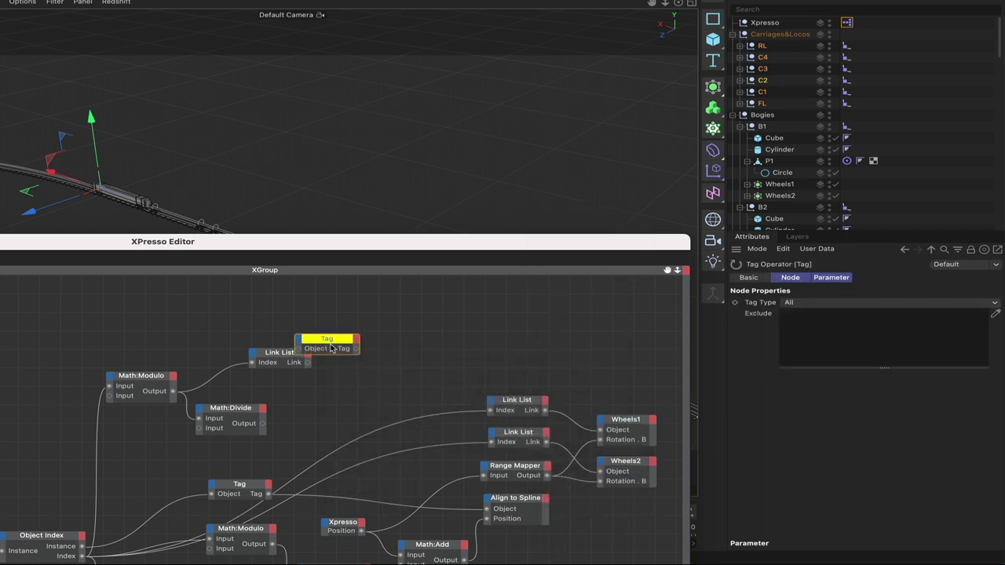
{"action": "left_click_drag", "start_coordinate": [332, 348], "coordinate": [385, 353]}
{"action": "left_click_drag", "start_coordinate": [308, 362], "coordinate": [395, 336]}
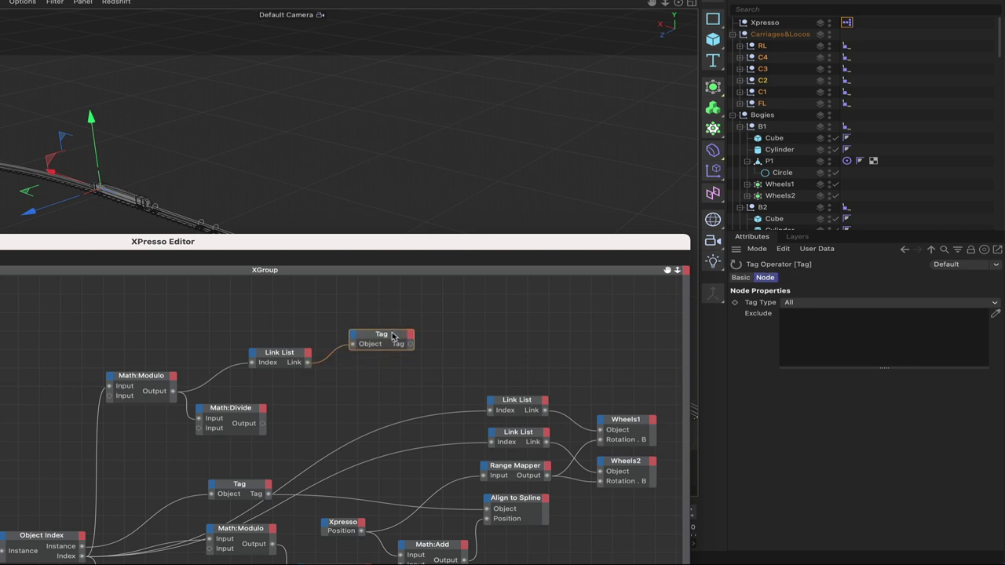
- Set the new Tag node's tag type to Align to Spline and move the node further along the graph
{"action": "left_click", "coordinate": [821, 302]}
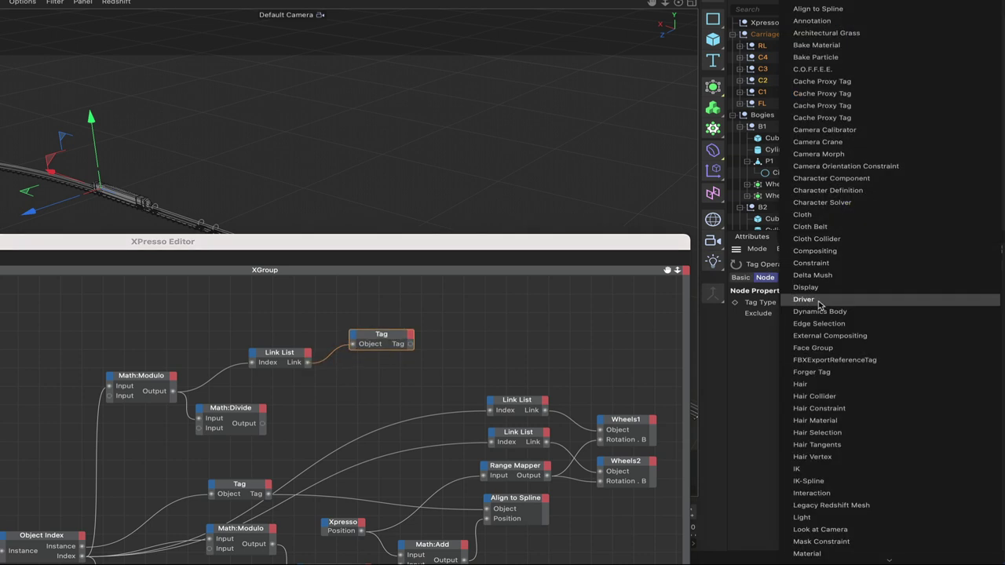
{"action": "left_click", "coordinate": [818, 9]}
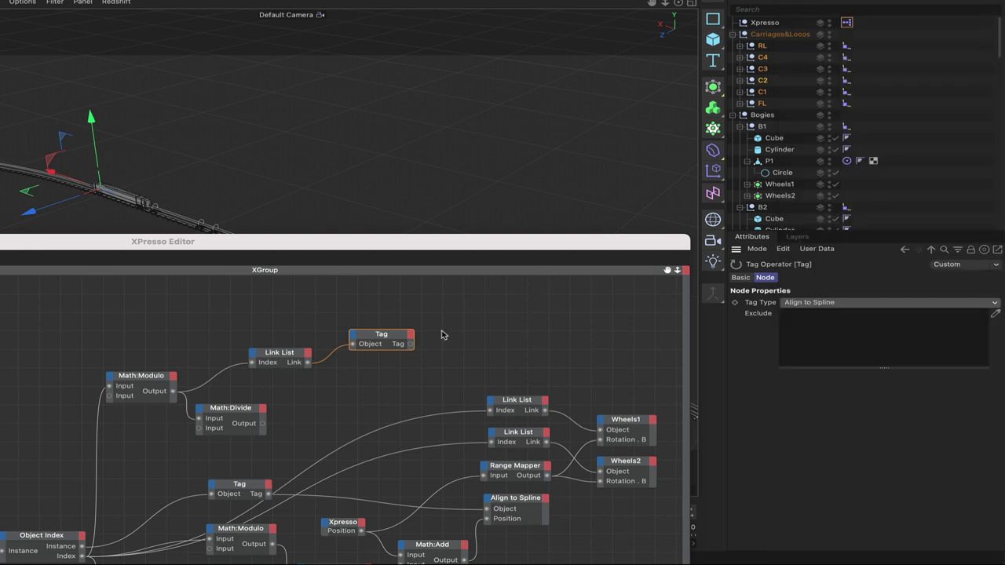
{"action": "left_click_drag", "start_coordinate": [398, 342], "coordinate": [493, 328]}
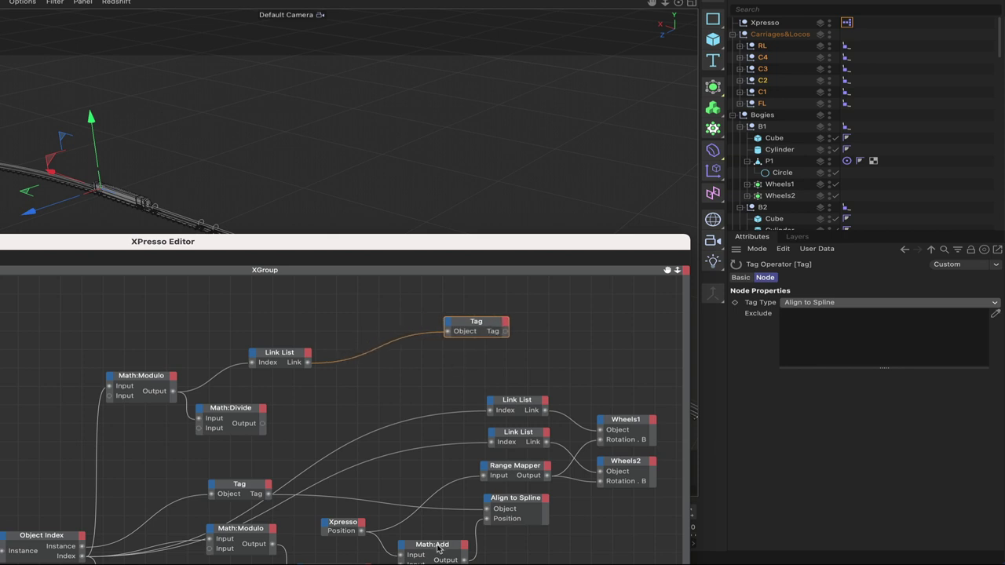
- Duplicate the Math:Add node, feed it the upper Math:Divide output and the Xpresso Position, and align the upper Tag node above it
{"action": "left_click_drag", "start_coordinate": [438, 549], "coordinate": [445, 367], "text": "ctrl"}
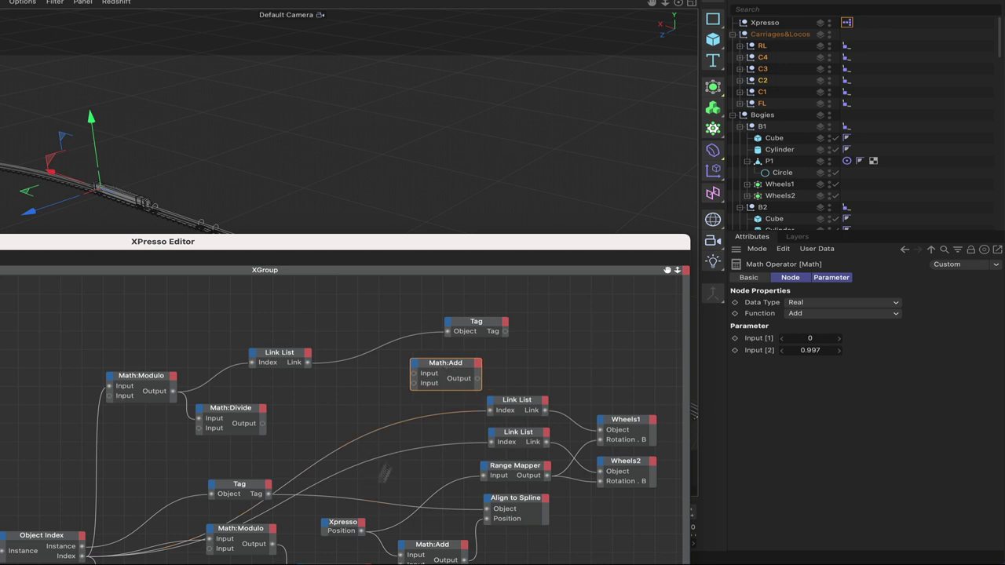
{"action": "left_click_drag", "start_coordinate": [361, 532], "coordinate": [416, 378]}
{"action": "mouse_move", "coordinate": [416, 378]}
{"action": "left_mouse_down"}
{"action": "mouse_move", "coordinate": [471, 361]}
{"action": "mouse_move", "coordinate": [408, 393]}
{"action": "mouse_move", "coordinate": [422, 379]}
{"action": "left_mouse_up"}
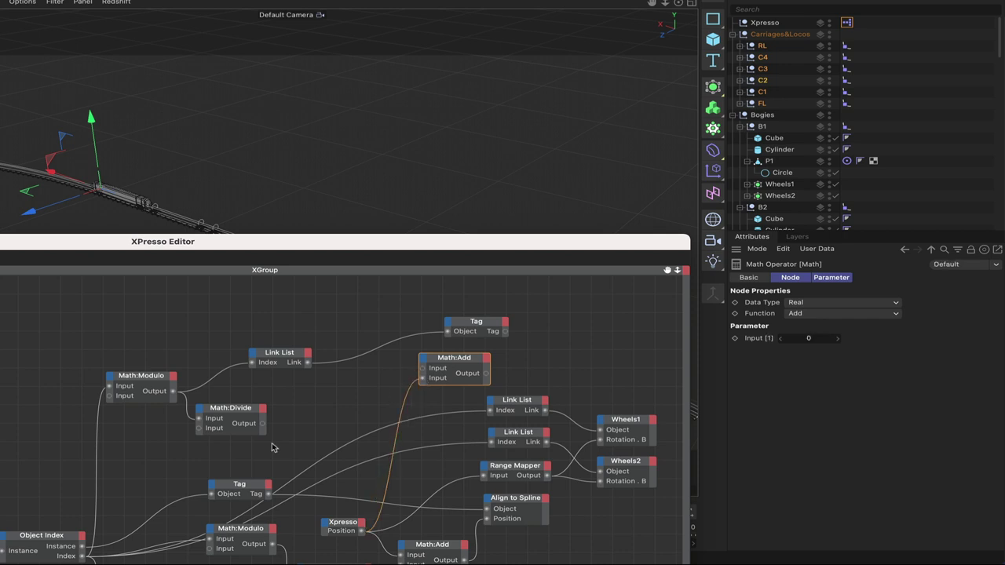
{"action": "left_click_drag", "start_coordinate": [264, 426], "coordinate": [550, 363]}
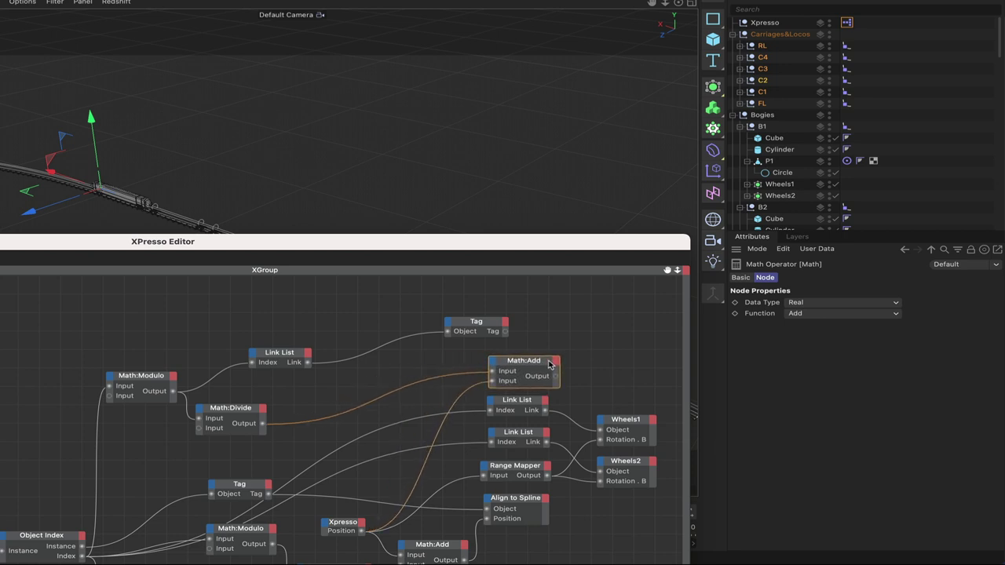
{"action": "double_click", "coordinate": [493, 323]}
{"action": "double_click", "coordinate": [460, 323]}
{"action": "left_click_drag", "start_coordinate": [467, 323], "coordinate": [513, 324]}
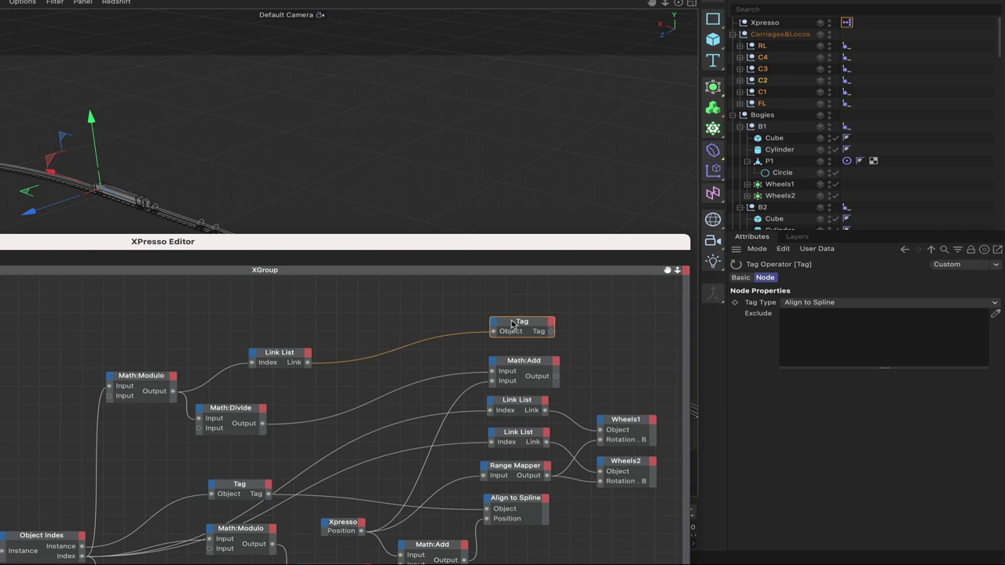
- Add RL's Align to Spline tag to the graph as a node with Object and Position input ports
{"action": "left_click", "coordinate": [846, 48]}
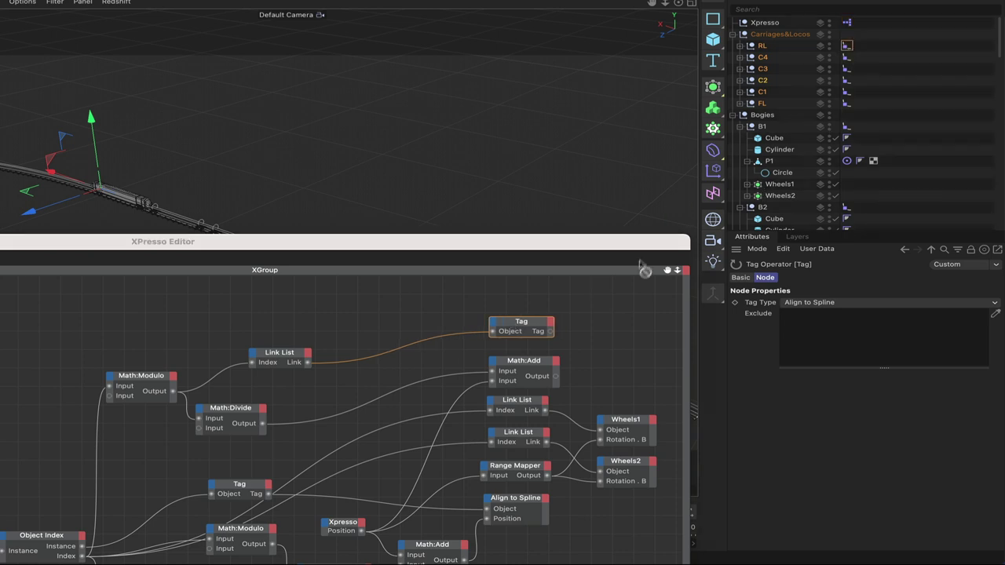
{"action": "left_click_drag", "start_coordinate": [614, 358], "coordinate": [612, 355]}
{"action": "left_click", "coordinate": [594, 351]}
{"action": "left_click", "coordinate": [605, 369]}
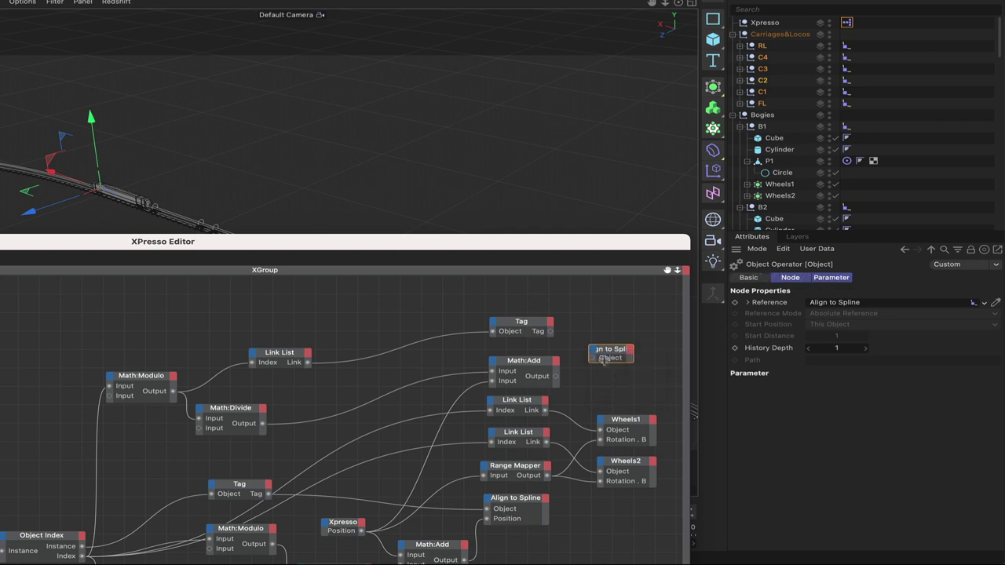
{"action": "left_click", "coordinate": [592, 350]}
{"action": "mouse_move", "coordinate": [629, 392]}
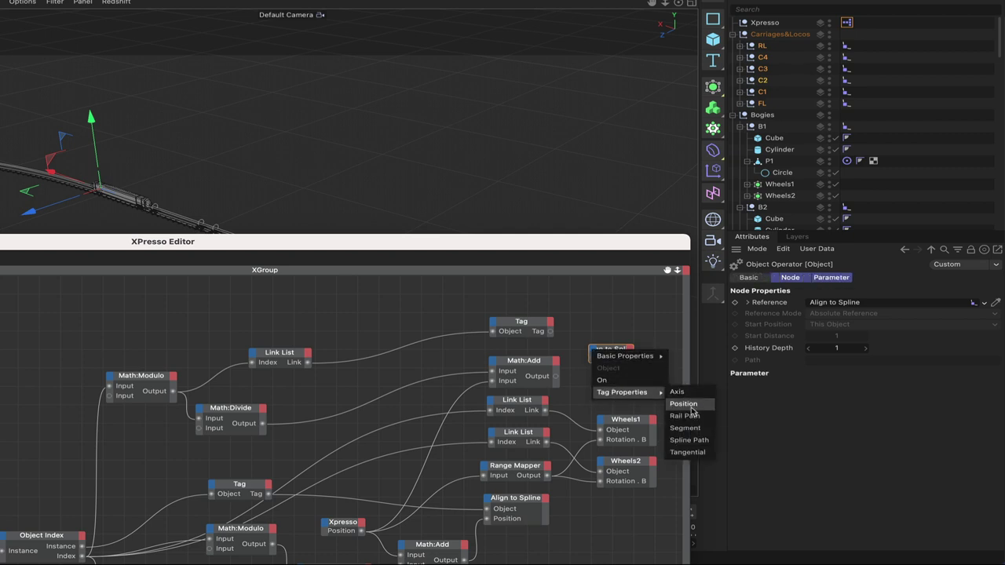
{"action": "left_click", "coordinate": [692, 406]}
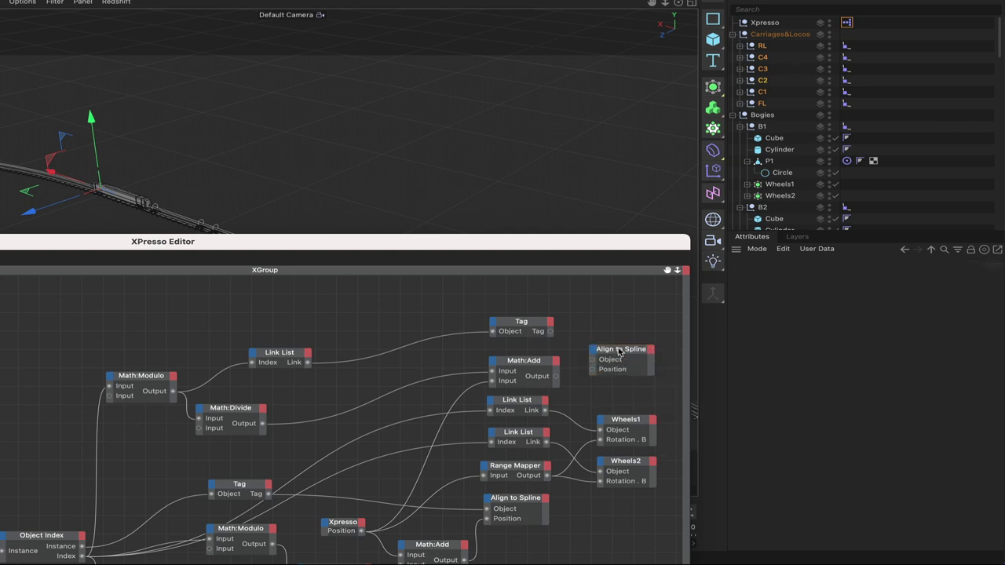
- Connect the upper Tag output to the new Align to Spline's Object and the upper Math:Add output to its Position, keeping the train in view
{"action": "left_click_drag", "start_coordinate": [628, 248], "coordinate": [588, 298]}
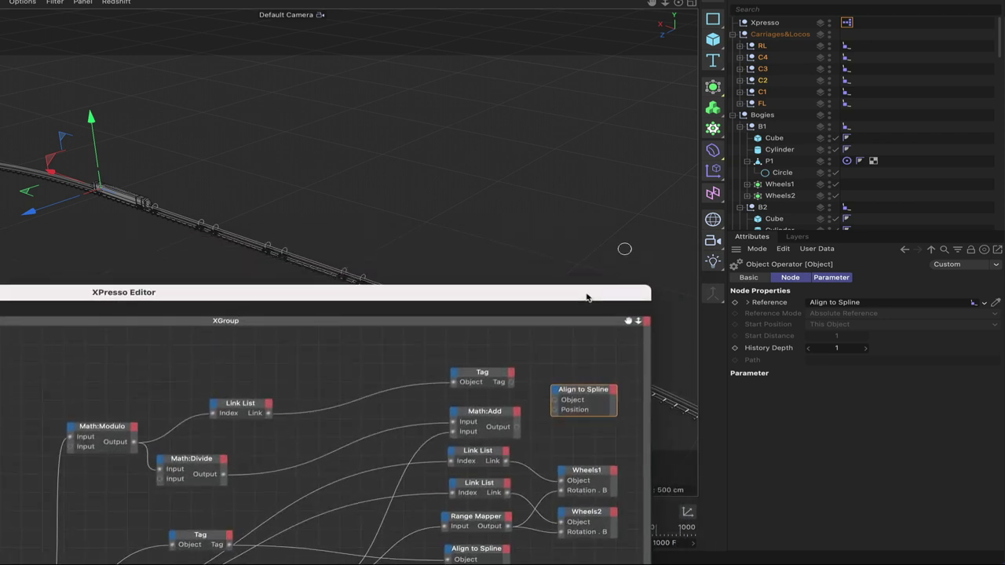
{"action": "left_click_drag", "start_coordinate": [510, 384], "coordinate": [554, 410]}
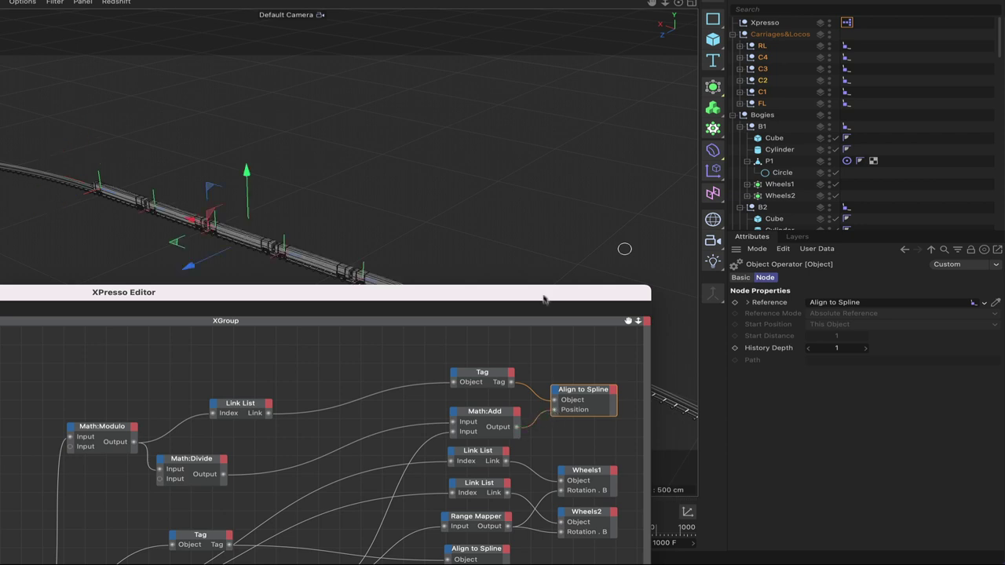
{"action": "left_click_drag", "start_coordinate": [565, 297], "coordinate": [395, 391]}
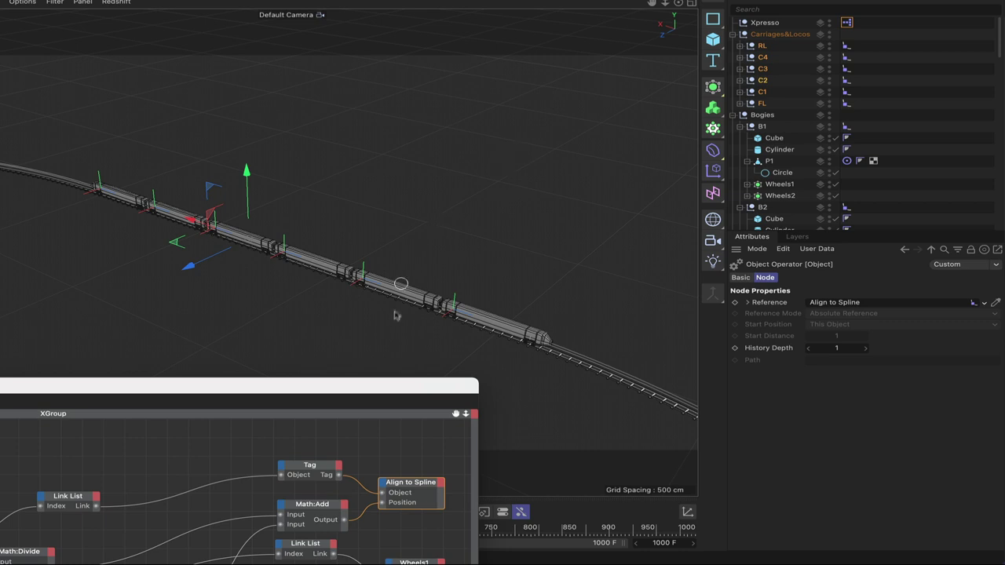
{"action": "left_click_drag", "start_coordinate": [399, 386], "coordinate": [446, 351]}
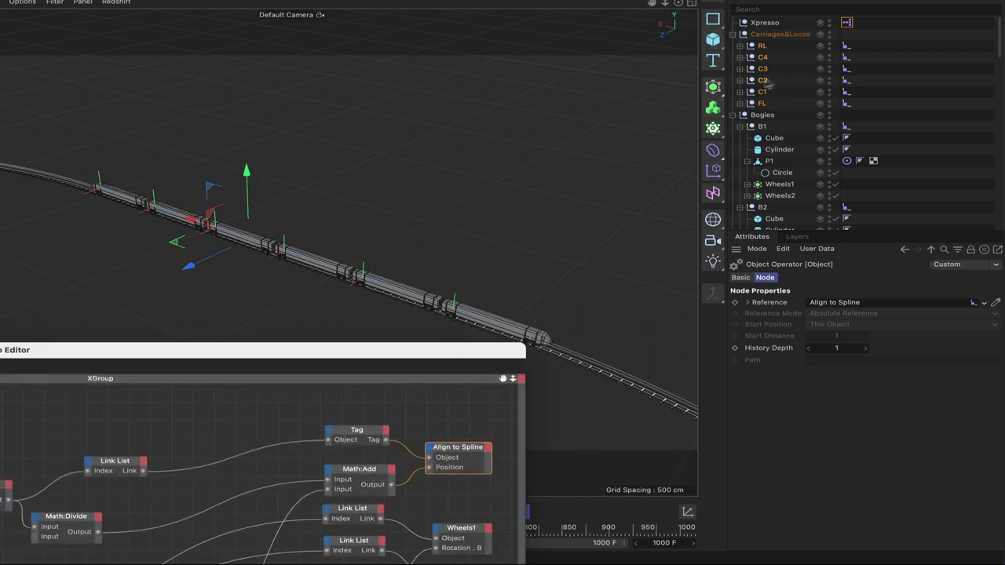
- Deselect the carriage and loco nulls and scrub the Xpresso null's Position user data to test the train's movement
{"action": "left_click_drag", "start_coordinate": [878, 42], "coordinate": [864, 95]}
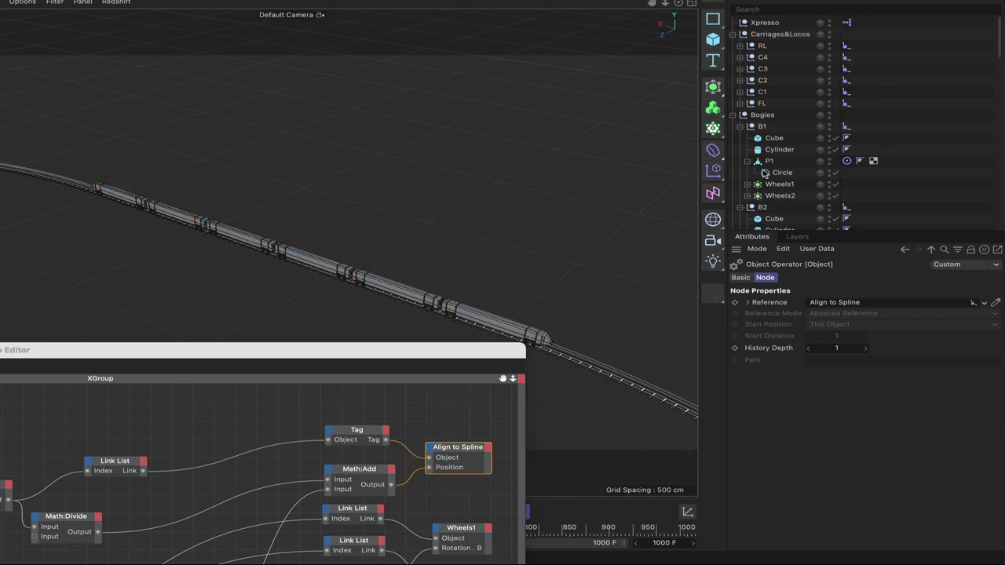
{"action": "left_click", "coordinate": [764, 24]}
{"action": "left_click", "coordinate": [872, 278]}
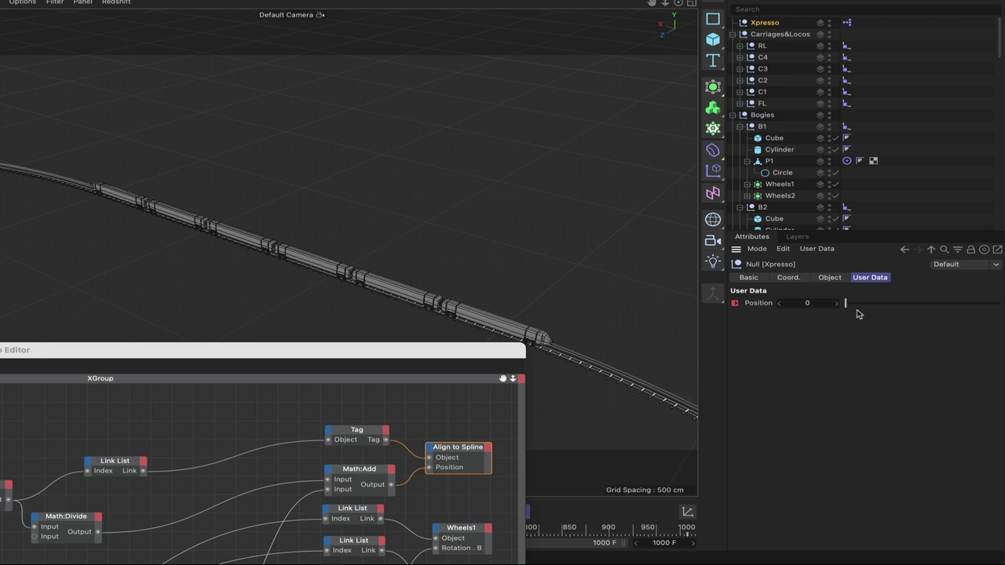
{"action": "left_click_drag", "start_coordinate": [847, 309], "coordinate": [840, 318]}
- Tidy the XPresso graph by placing the upper Link List above the upper Math:Divide and nudging the Xpresso node upward
{"action": "left_click_drag", "start_coordinate": [439, 360], "coordinate": [615, 73]}
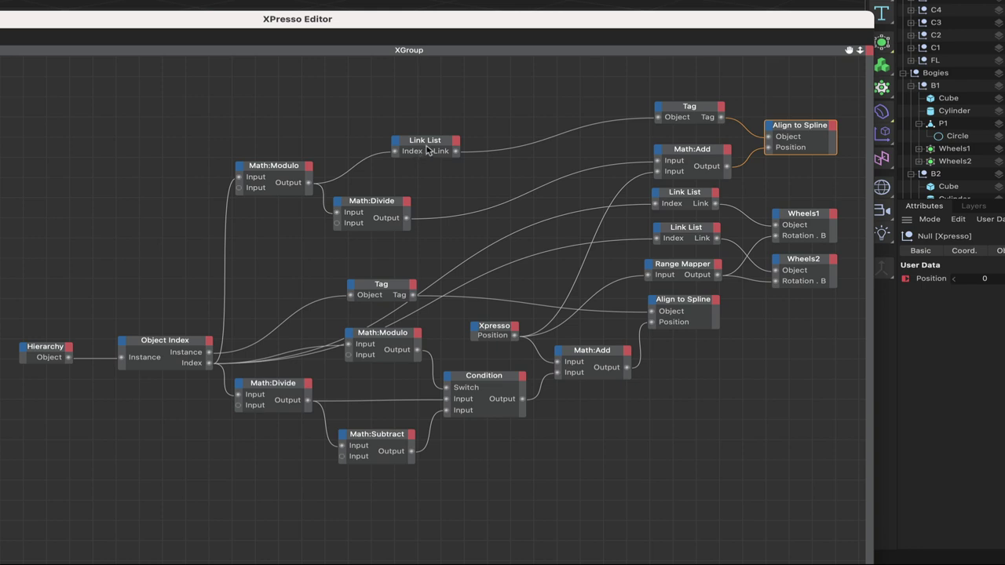
{"action": "left_click_drag", "start_coordinate": [428, 150], "coordinate": [377, 142]}
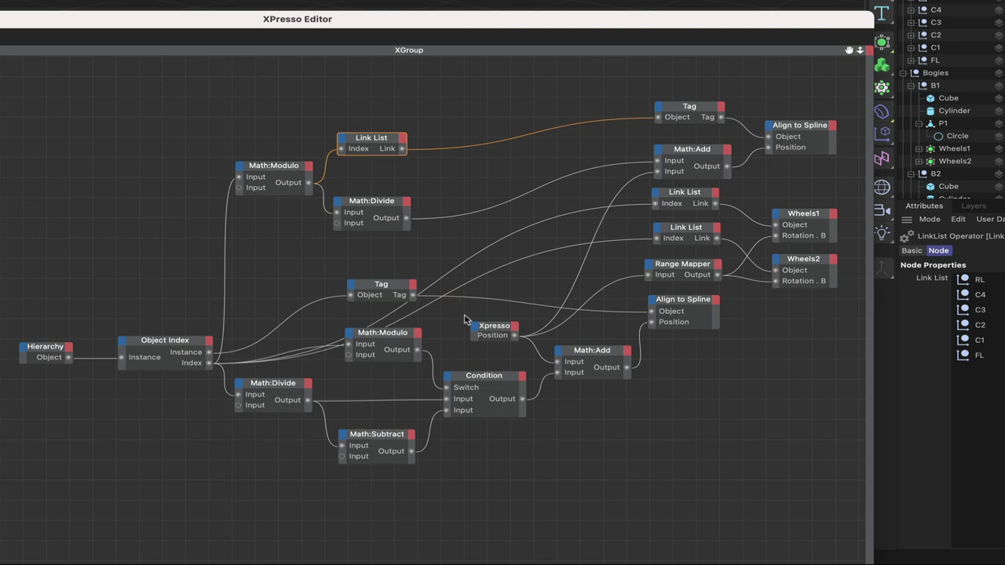
{"action": "left_click_drag", "start_coordinate": [489, 330], "coordinate": [492, 322]}
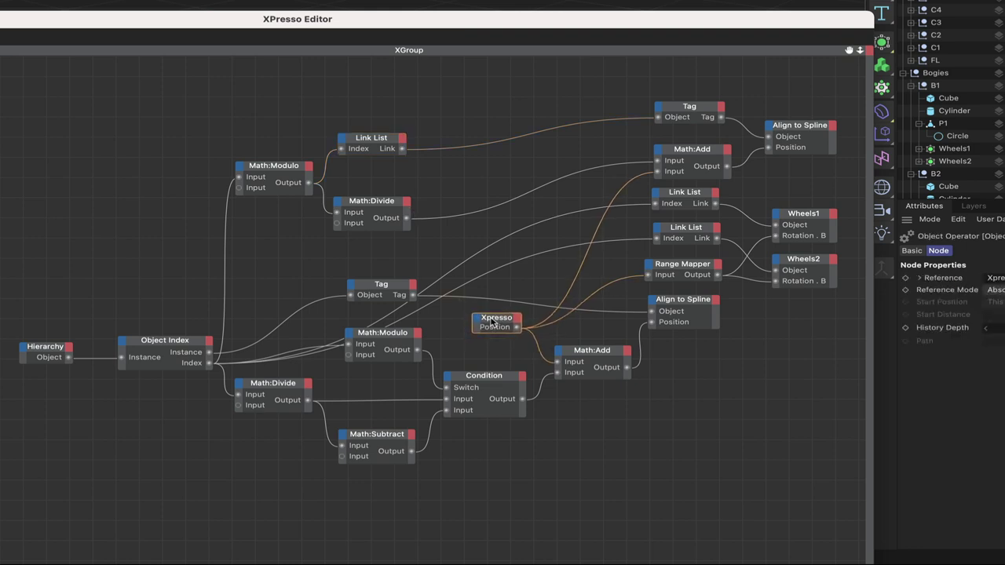
- Review the upper branch's Math:Modulo, Math:Divide, Link List, Tag and Math:Add nodes, and close the XPresso Editor
{"action": "left_click", "coordinate": [269, 172]}
{"action": "left_click", "coordinate": [375, 207]}
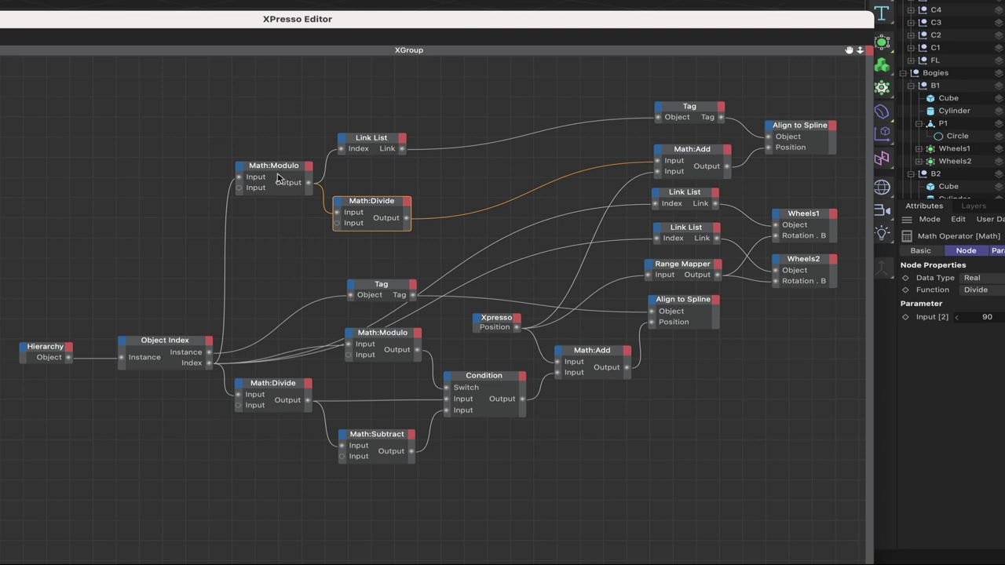
{"action": "left_click", "coordinate": [375, 142]}
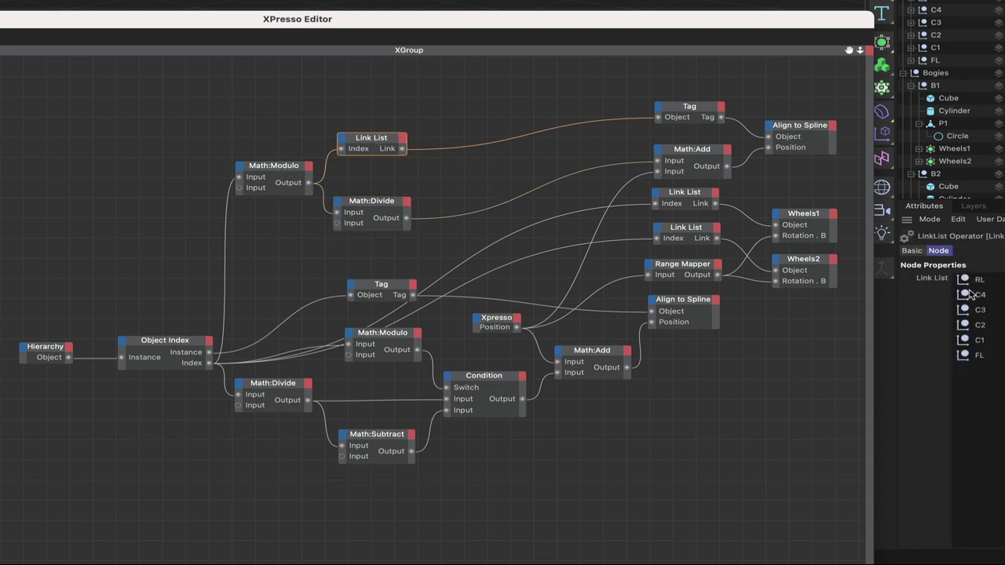
{"action": "left_click", "coordinate": [689, 110]}
{"action": "left_click", "coordinate": [684, 155]}
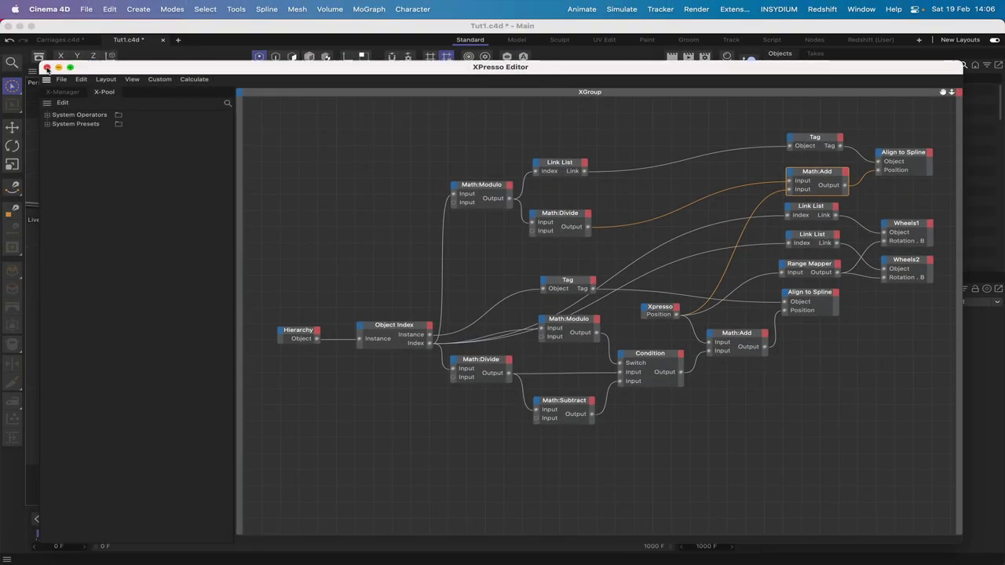
{"action": "left_click", "coordinate": [47, 68]}
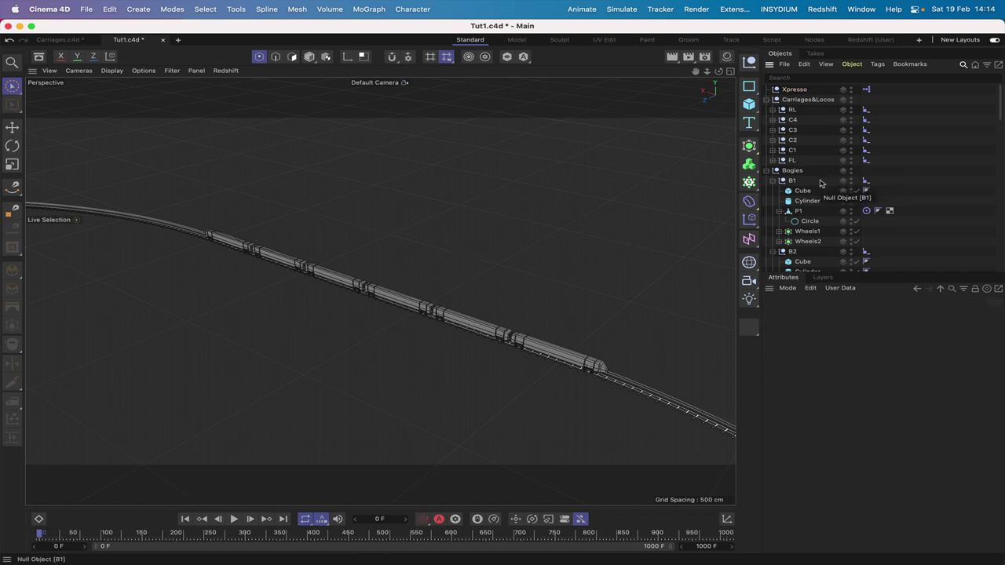
- Examine the circle under bogie B2's P2 and the RL null to compare their places on the train
{"action": "scroll", "coordinate": [817, 189], "scroll_direction": "down", "scroll_amount": 3}
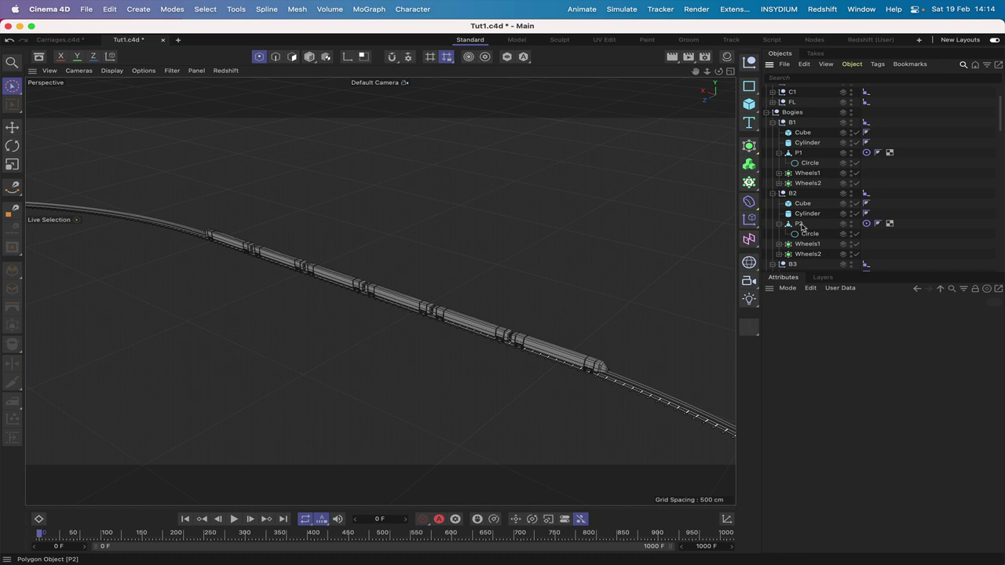
{"action": "left_click", "coordinate": [809, 234]}
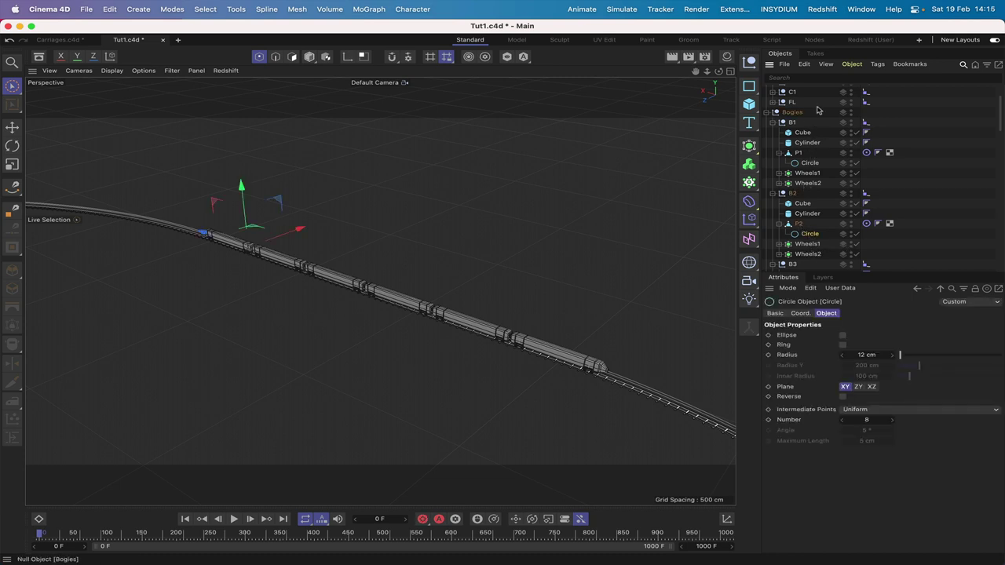
{"action": "scroll", "coordinate": [816, 110], "scroll_direction": "up", "scroll_amount": 3}
{"action": "left_click", "coordinate": [791, 110]}
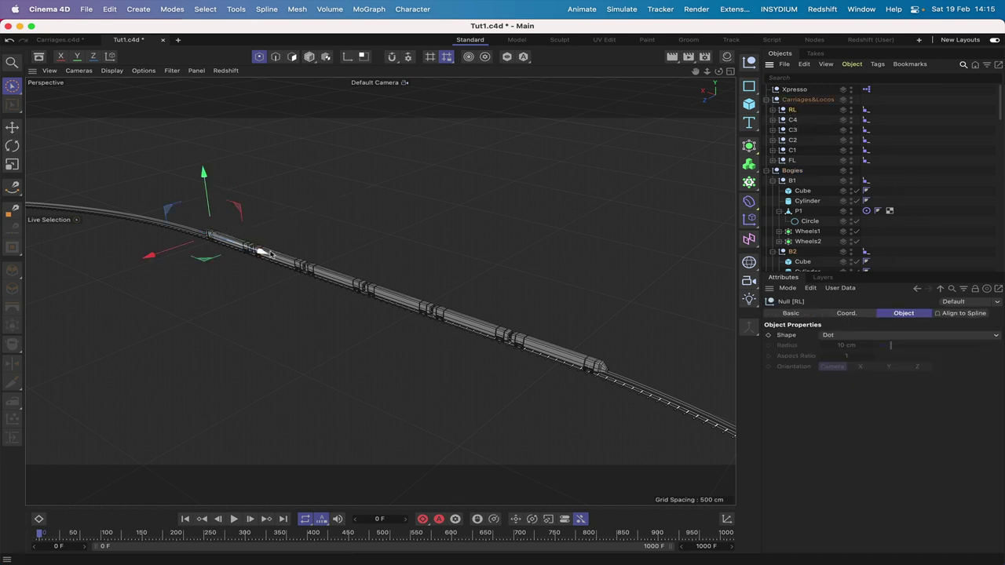
{"action": "scroll", "coordinate": [797, 204], "scroll_direction": "down", "scroll_amount": 3}
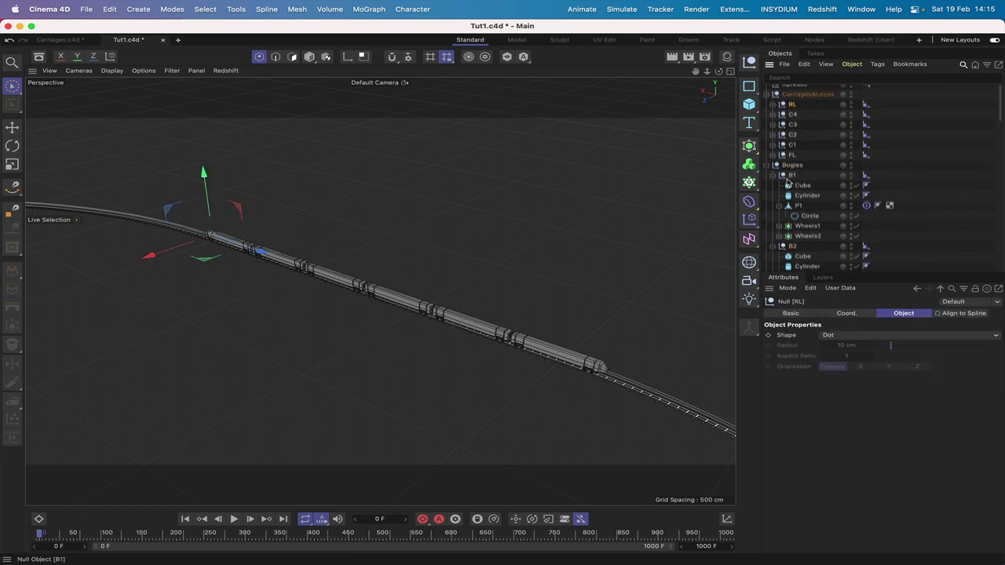
- Rename the circle under P2 in bogie B2 as T1
{"action": "left_click", "coordinate": [804, 251]}
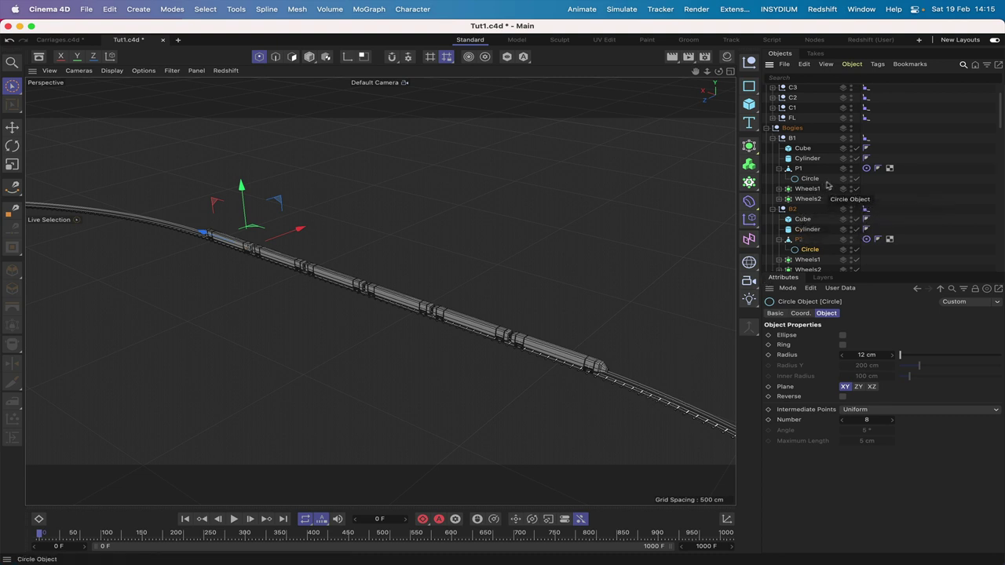
{"action": "double_click", "coordinate": [809, 248]}
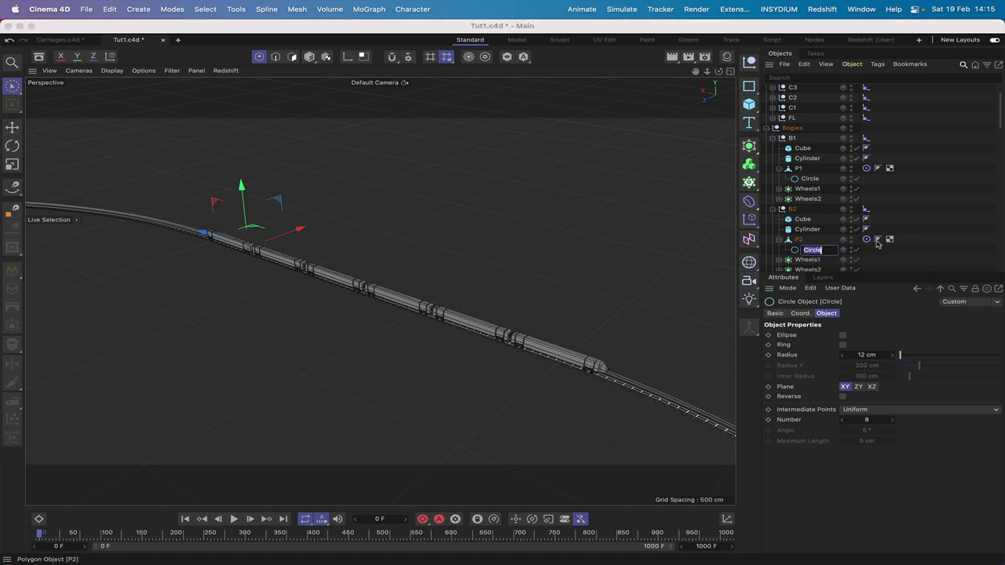
{"action": "type", "text": "1"}
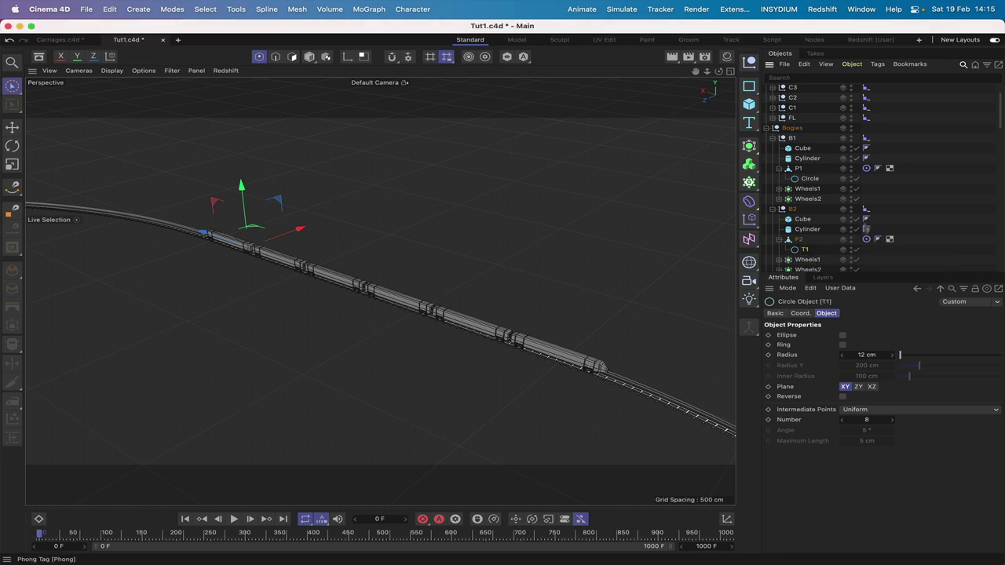
{"action": "key", "text": "Return"}
- Rename the circle under P4 in bogie B4 as T2
{"action": "scroll", "coordinate": [822, 216], "scroll_direction": "down", "scroll_amount": 3}
{"action": "scroll", "coordinate": [821, 216], "scroll_direction": "down", "scroll_amount": 2}
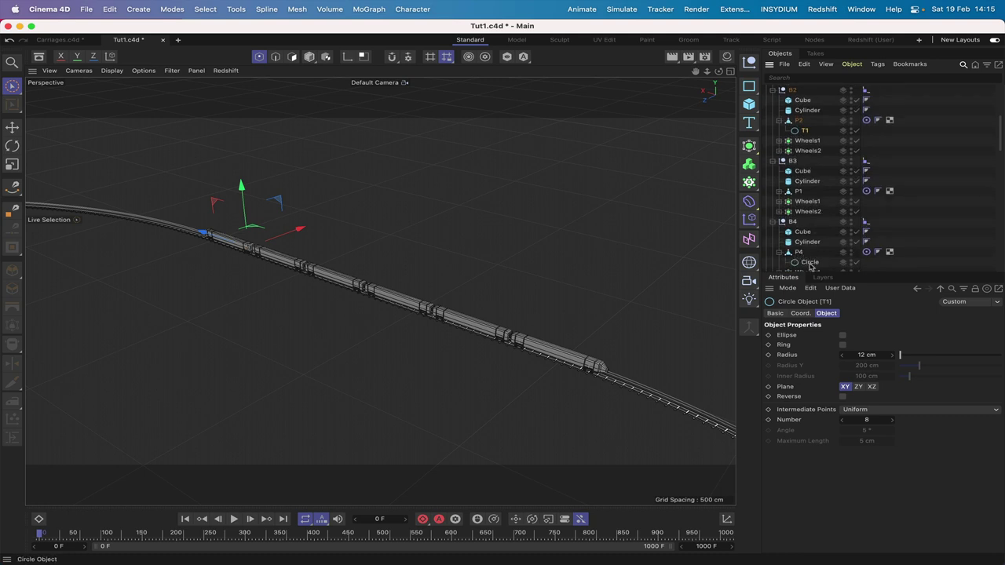
{"action": "double_click", "coordinate": [811, 263]}
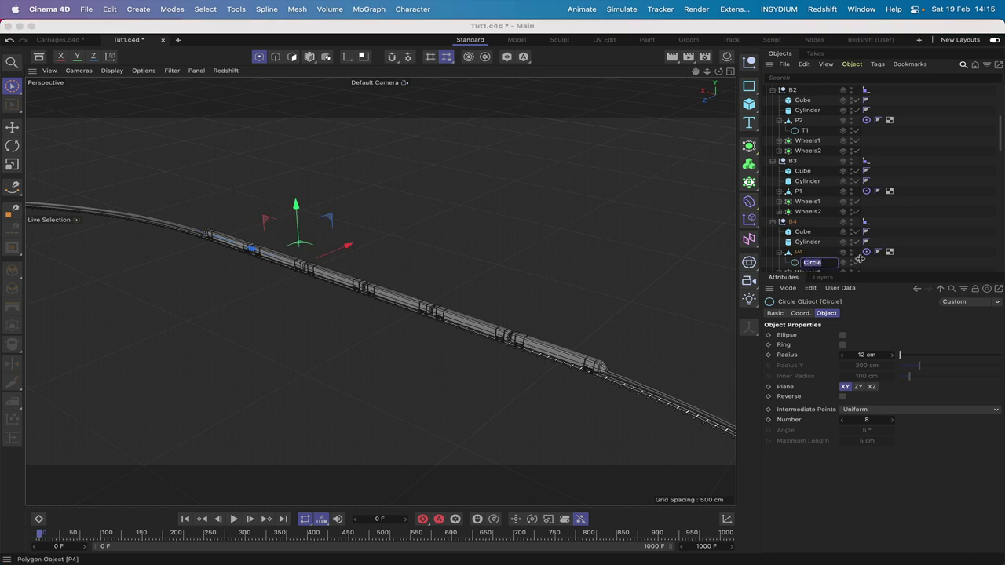
{"action": "type", "text": "T2"}
{"action": "key", "text": "Return"}
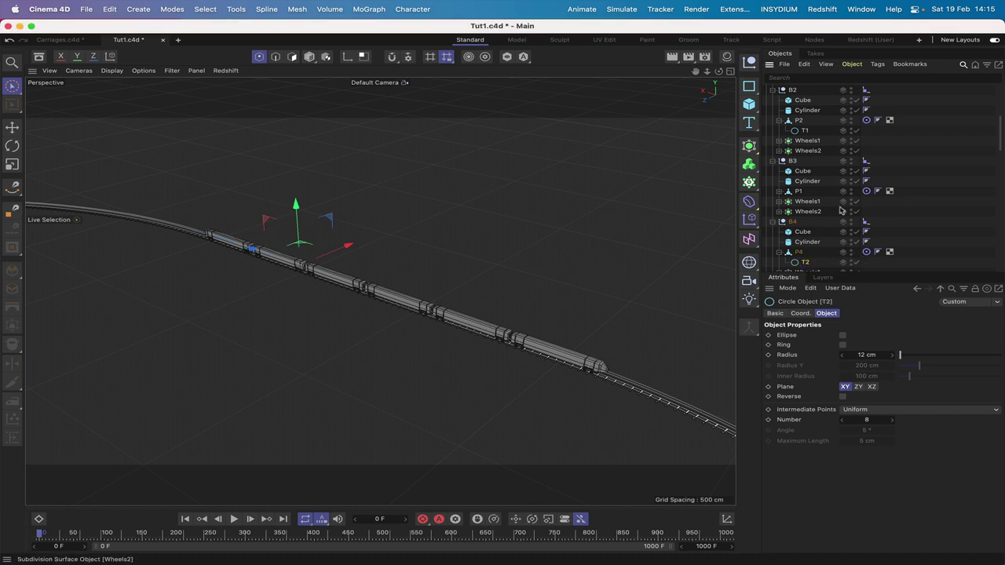
- Expand P6 in bogie B6 and rename its circle as T3
{"action": "scroll", "coordinate": [831, 215], "scroll_direction": "down", "scroll_amount": 10}
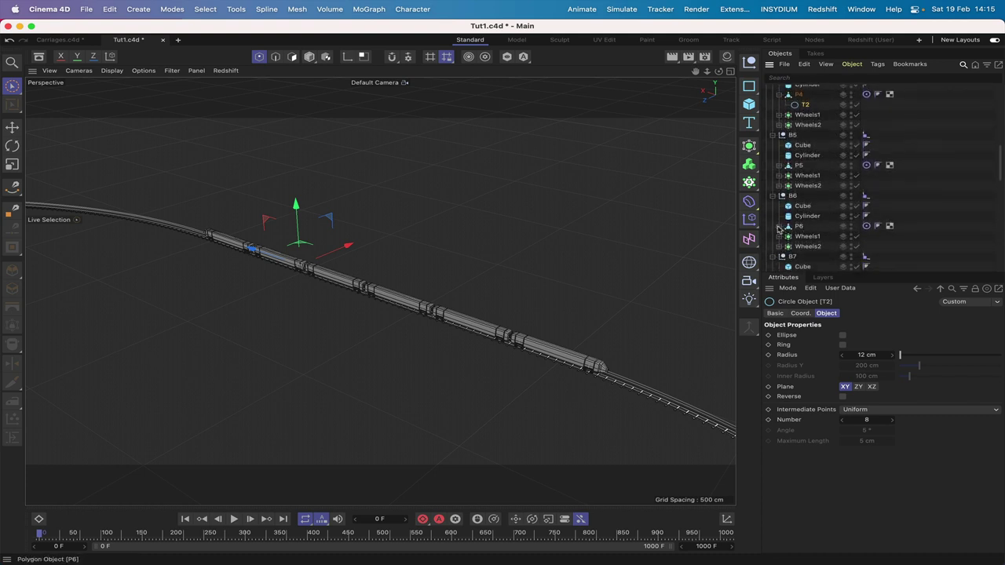
{"action": "left_click", "coordinate": [778, 227]}
{"action": "double_click", "coordinate": [812, 236]}
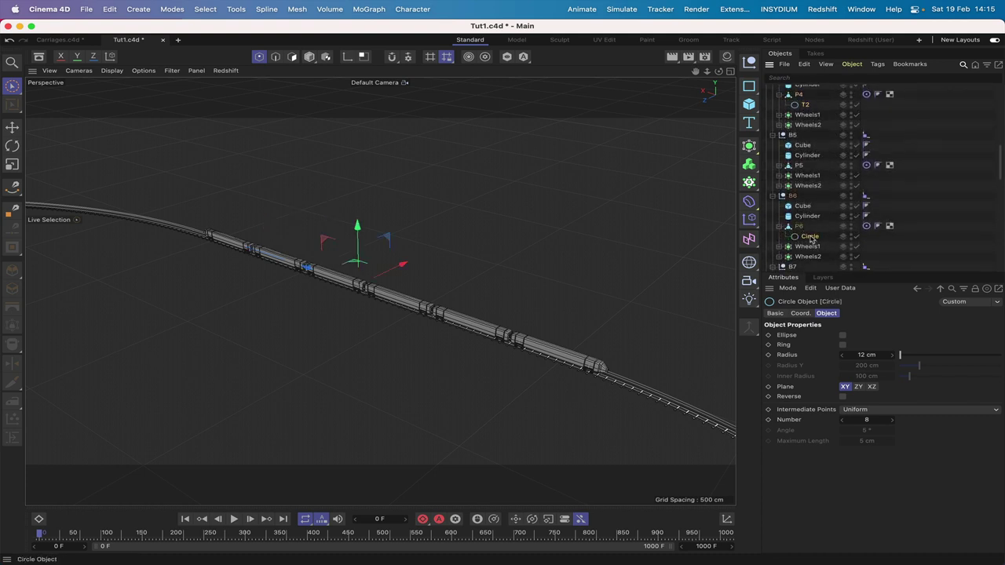
{"action": "type", "text": "T3"}
{"action": "key", "text": "Return"}
- Expand P8 in bogie B8 and rename its circle as T4
{"action": "scroll", "coordinate": [815, 199], "scroll_direction": "down", "scroll_amount": 5}
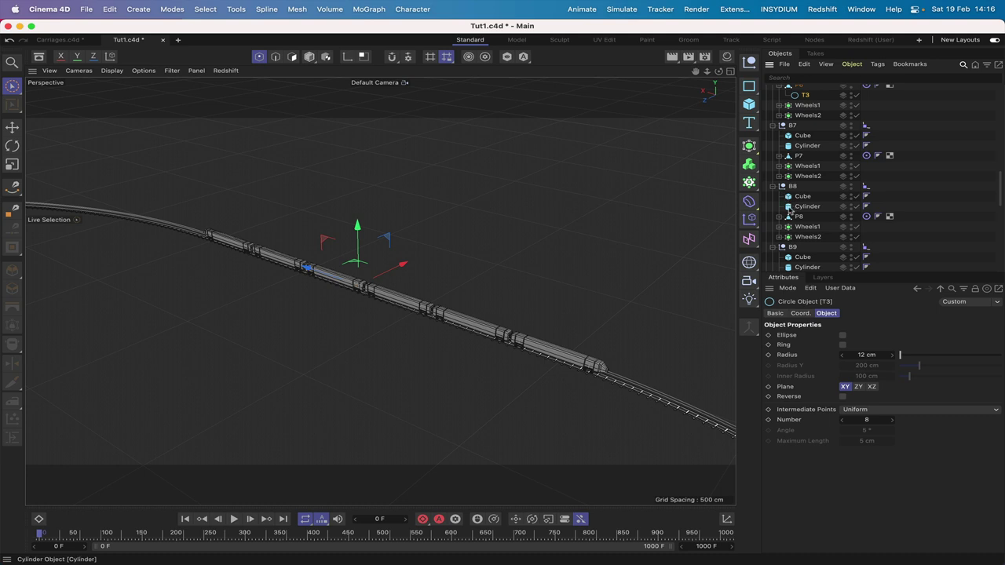
{"action": "left_click", "coordinate": [779, 216]}
{"action": "double_click", "coordinate": [809, 227]}
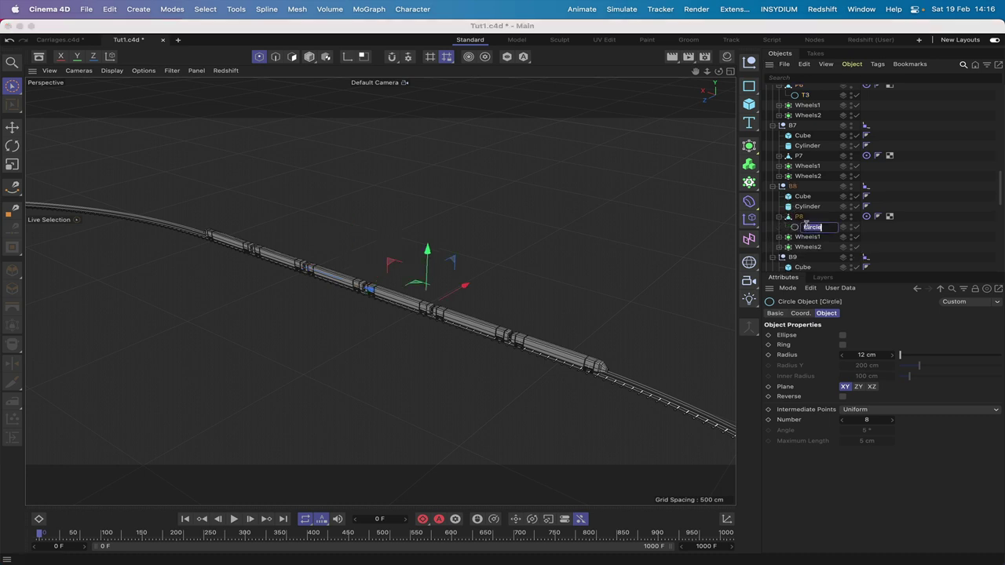
{"action": "type", "text": "T4"}
{"action": "key", "text": "Return"}
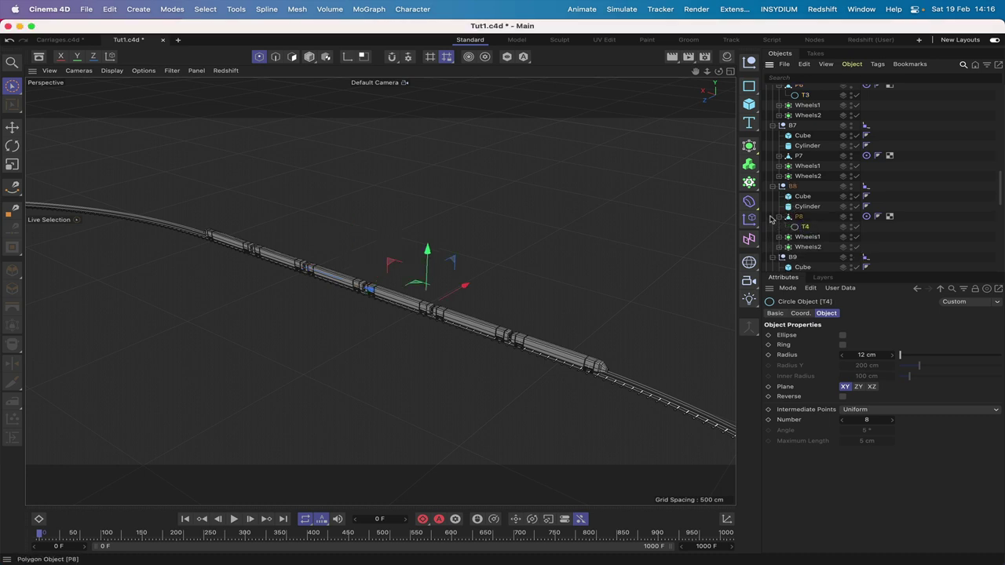
- Expand P10 in bogie B10 and rename its circle as T5
{"action": "scroll", "coordinate": [772, 219], "scroll_direction": "down", "scroll_amount": 4}
{"action": "scroll", "coordinate": [771, 219], "scroll_direction": "down", "scroll_amount": 2}
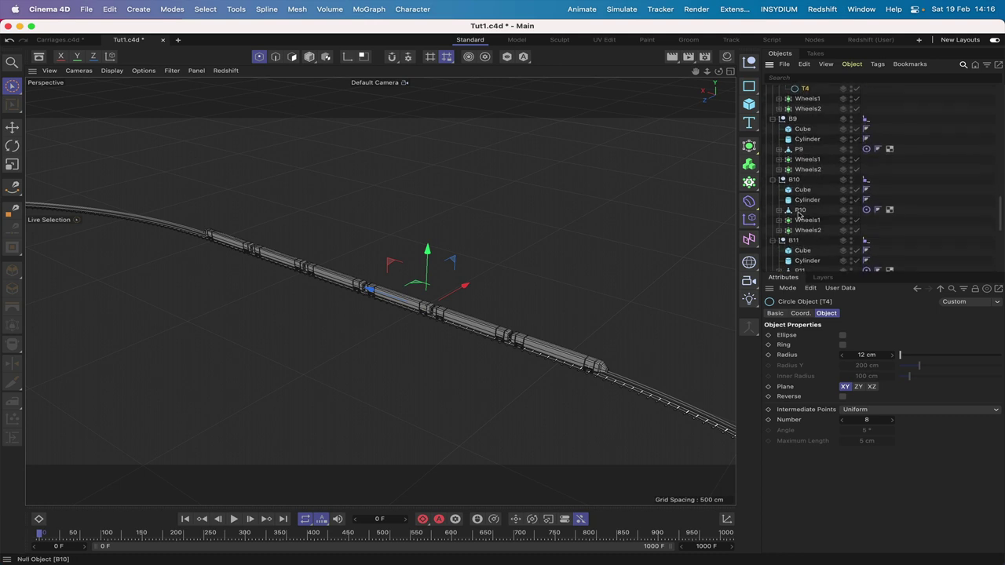
{"action": "left_click", "coordinate": [779, 210]}
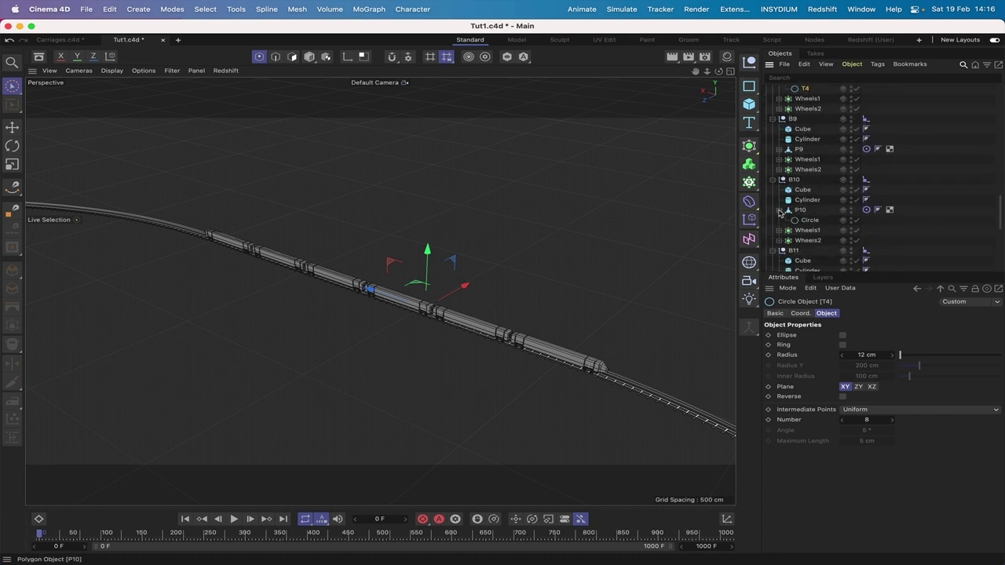
{"action": "double_click", "coordinate": [812, 221]}
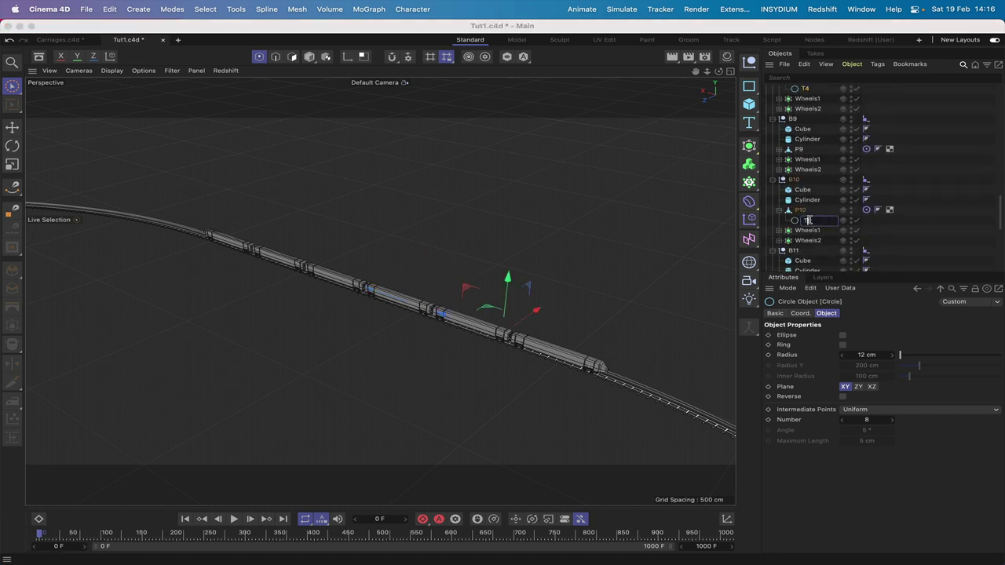
{"action": "type", "text": "T5"}
{"action": "key", "text": "Return"}
- Expand P12 in bogie B12 and rename its circle as T6
{"action": "scroll", "coordinate": [801, 204], "scroll_direction": "down", "scroll_amount": 6}
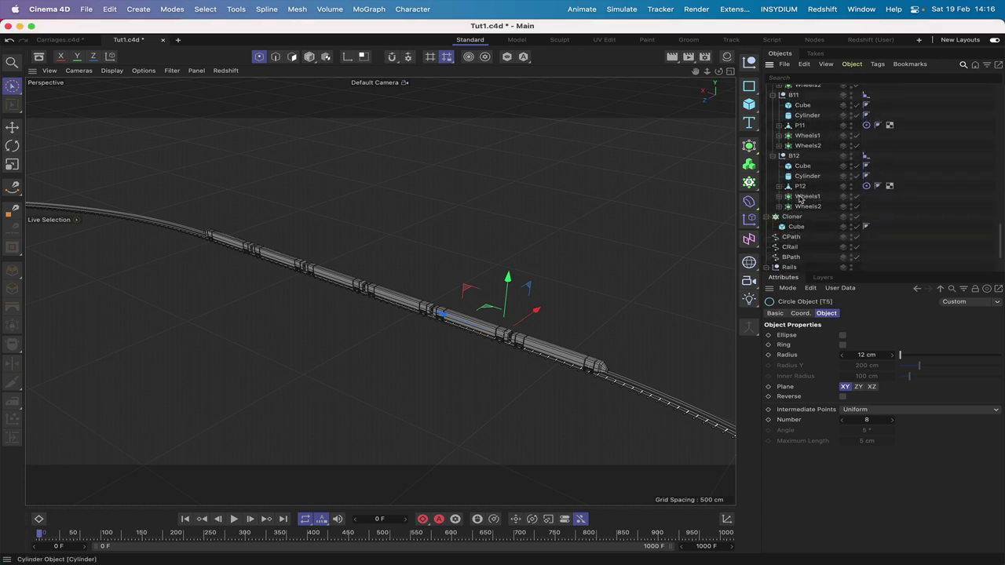
{"action": "left_click_drag", "start_coordinate": [797, 189], "coordinate": [798, 189]}
{"action": "double_click", "coordinate": [813, 196]}
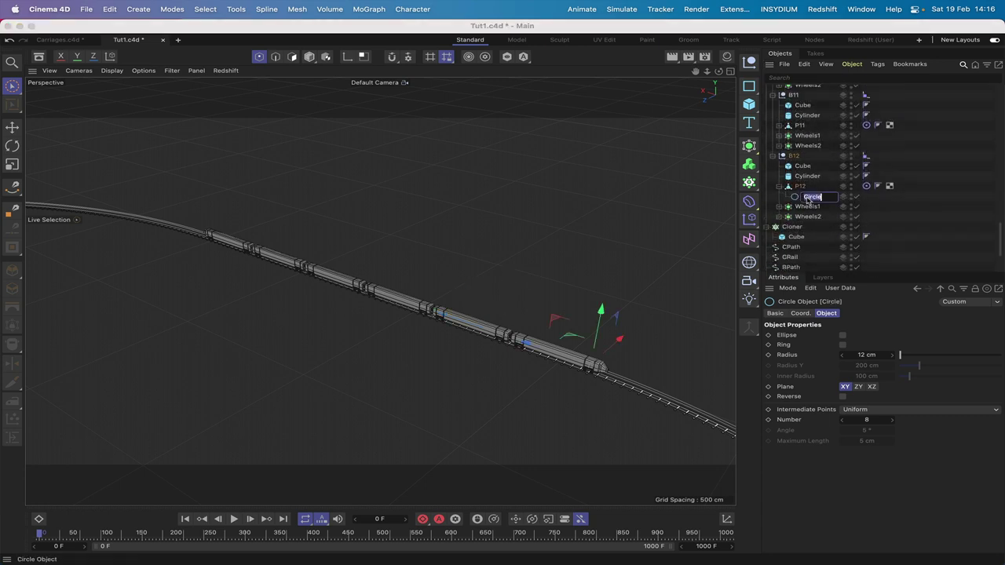
{"action": "type", "text": "T6"}
{"action": "key", "text": "Return"}
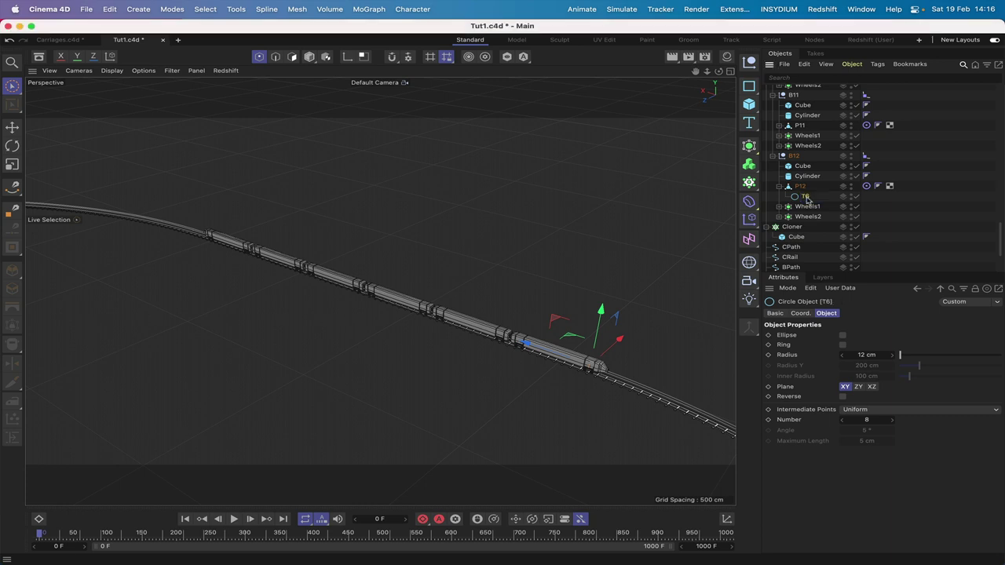
- Add a Target tag to the RL null and place it after its Align to Spline tag
{"action": "scroll", "coordinate": [809, 184], "scroll_direction": "up", "scroll_amount": 6}
{"action": "scroll", "coordinate": [808, 185], "scroll_direction": "up", "scroll_amount": 20}
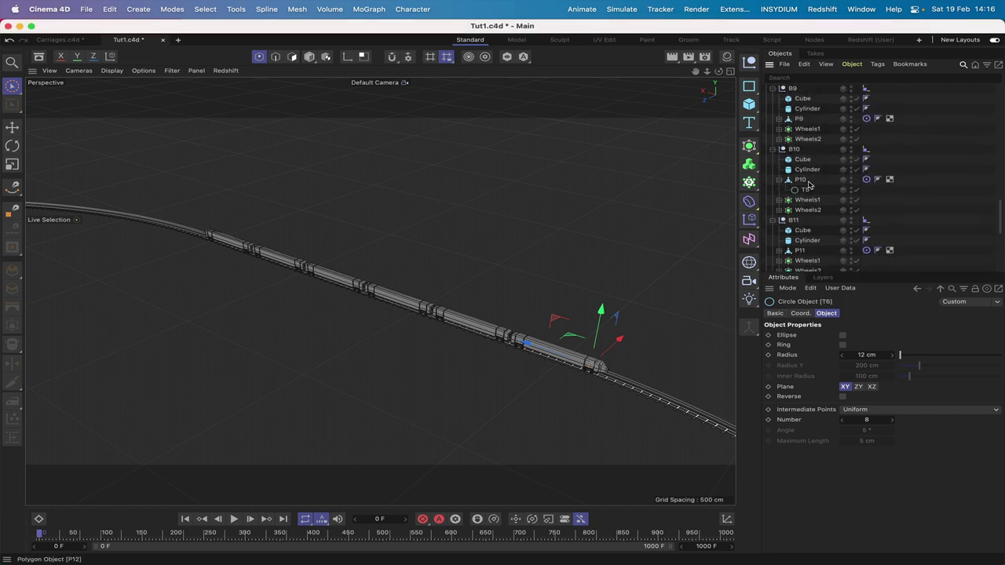
{"action": "scroll", "coordinate": [809, 184], "scroll_direction": "up", "scroll_amount": 4}
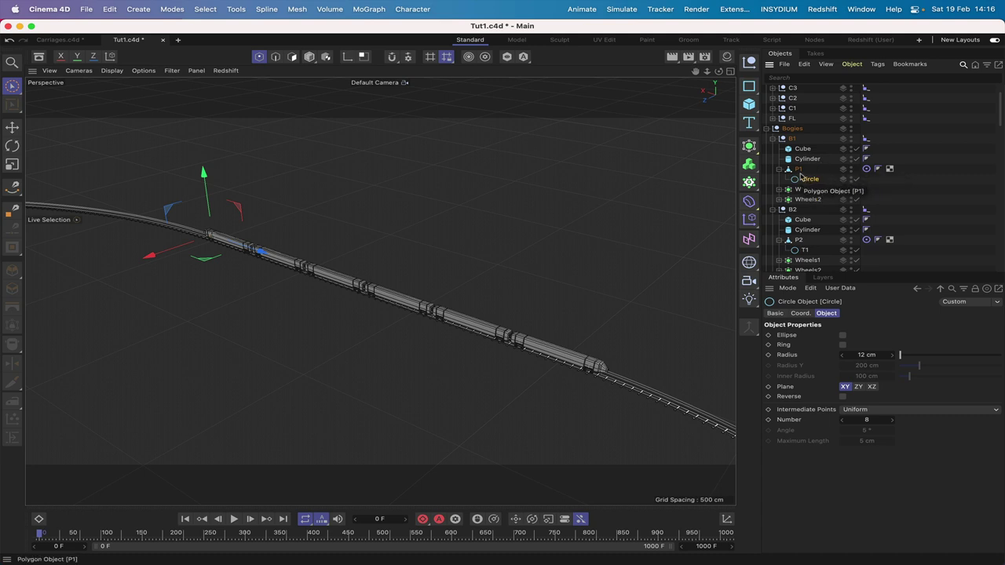
{"action": "scroll", "coordinate": [801, 180], "scroll_direction": "up", "scroll_amount": 2}
{"action": "scroll", "coordinate": [802, 183], "scroll_direction": "down", "scroll_amount": 2}
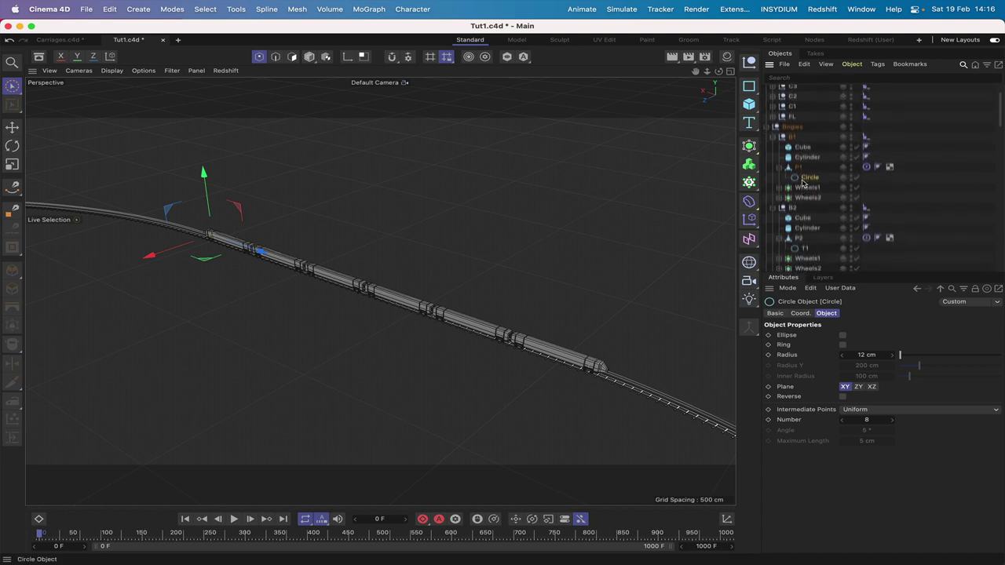
{"action": "scroll", "coordinate": [801, 161], "scroll_direction": "up", "scroll_amount": 2}
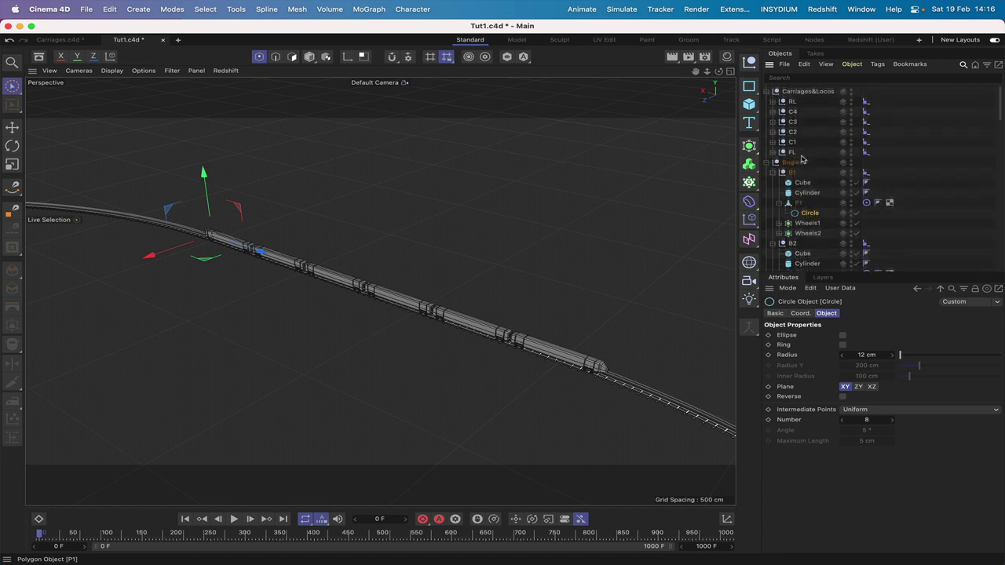
{"action": "left_click", "coordinate": [793, 111]}
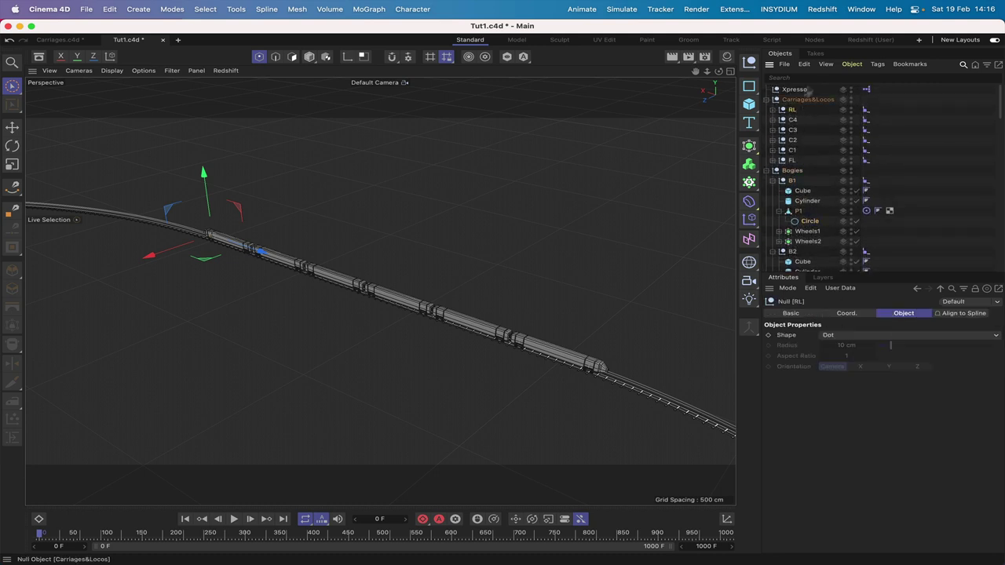
{"action": "left_click", "coordinate": [877, 63]}
{"action": "mouse_move", "coordinate": [893, 91]}
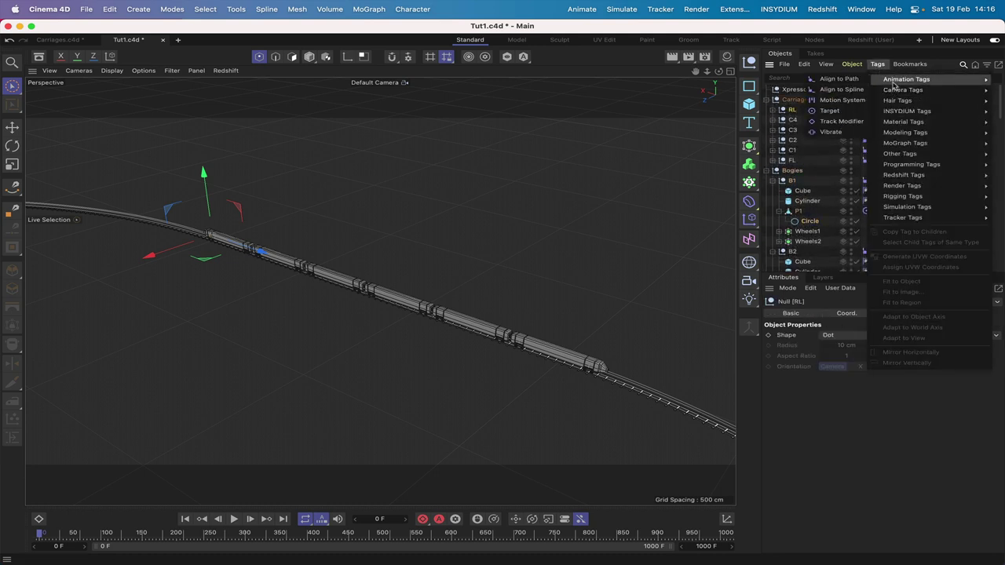
{"action": "left_click", "coordinate": [826, 110]}
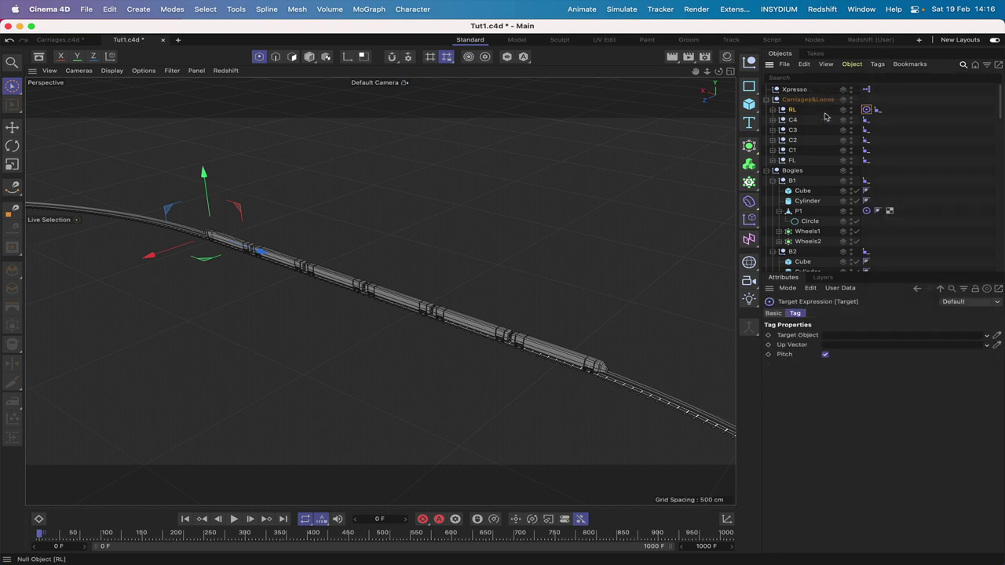
{"action": "left_click_drag", "start_coordinate": [884, 111], "coordinate": [882, 113]}
- Set circle T1 under P2 in bogie B2 as the target object of RL's Target tag
{"action": "scroll", "coordinate": [823, 162], "scroll_direction": "down", "scroll_amount": 2}
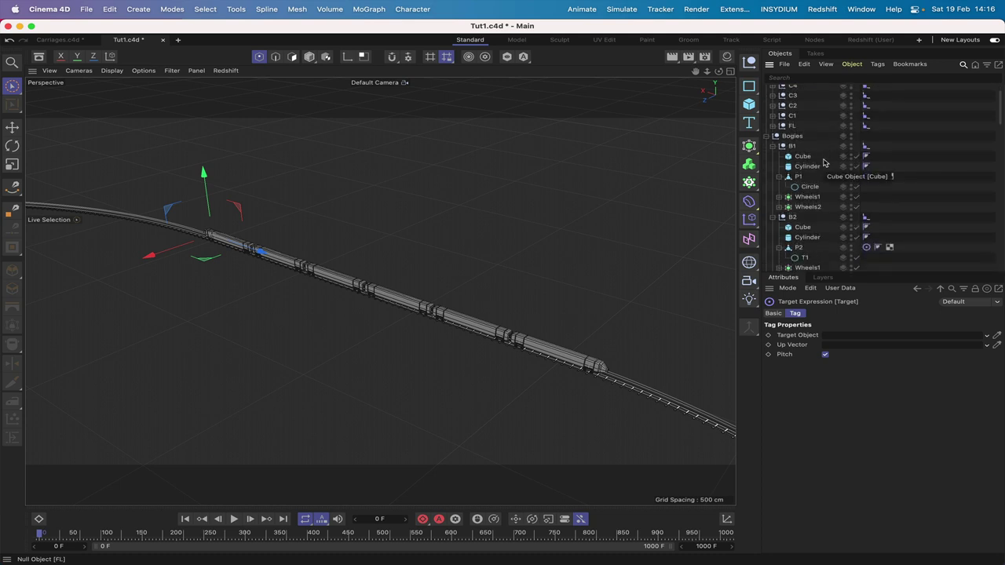
{"action": "scroll", "coordinate": [824, 163], "scroll_direction": "down", "scroll_amount": 3}
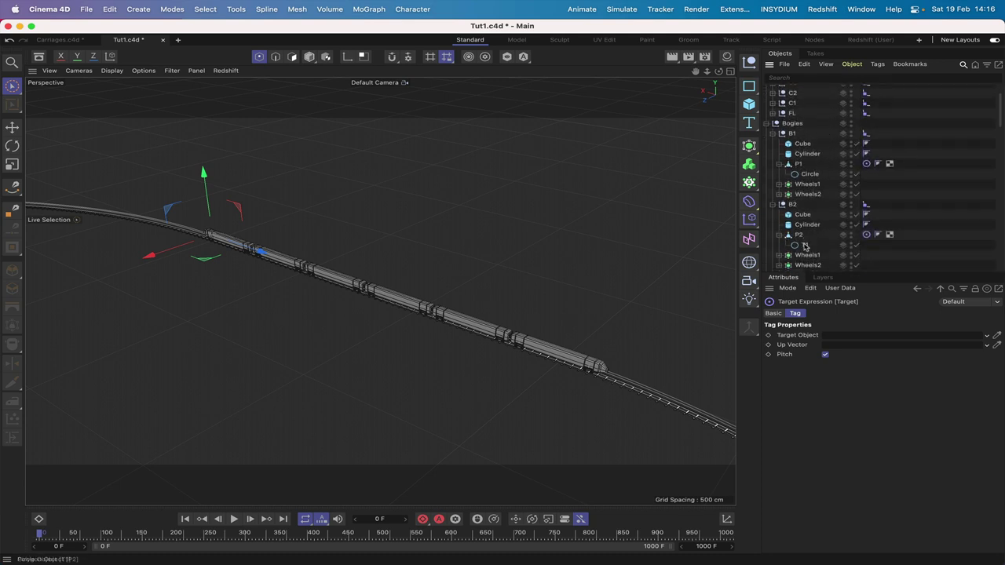
{"action": "left_click_drag", "start_coordinate": [805, 245], "coordinate": [837, 338]}
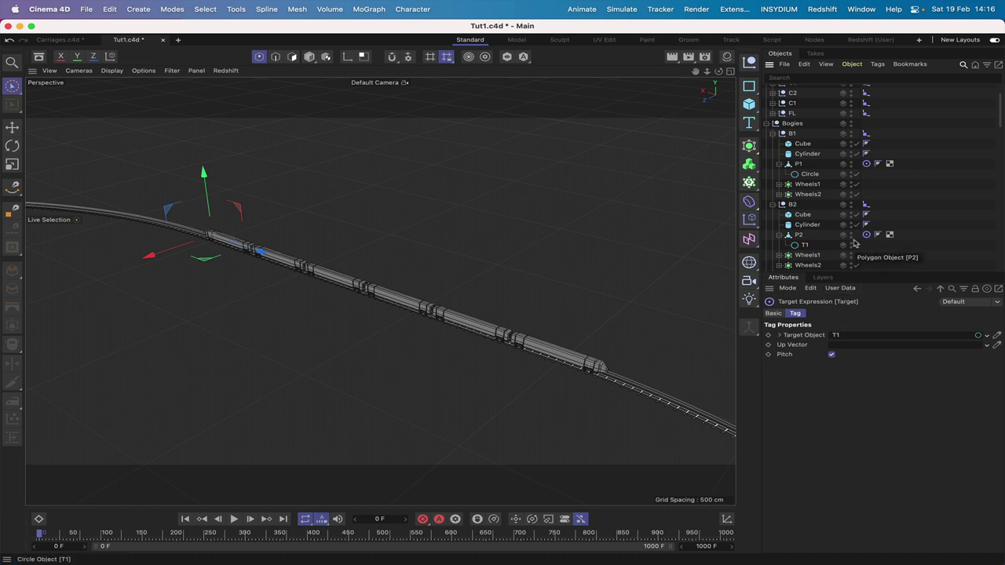
- Test the train's motion by raising the Xpresso null's Position to about 0.066, and return it to 0
{"action": "scroll", "coordinate": [824, 163], "scroll_direction": "up", "scroll_amount": 2}
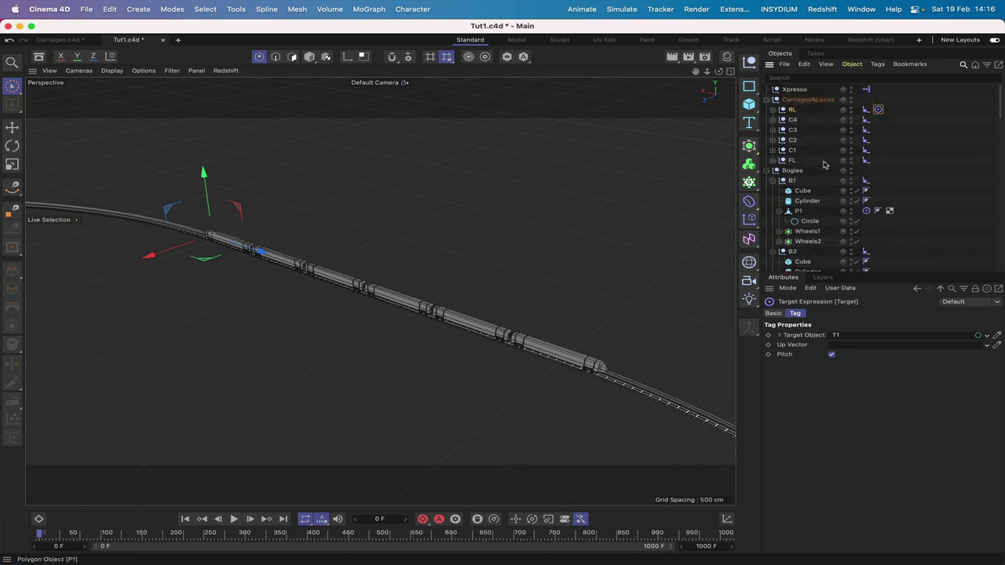
{"action": "left_click", "coordinate": [797, 90]}
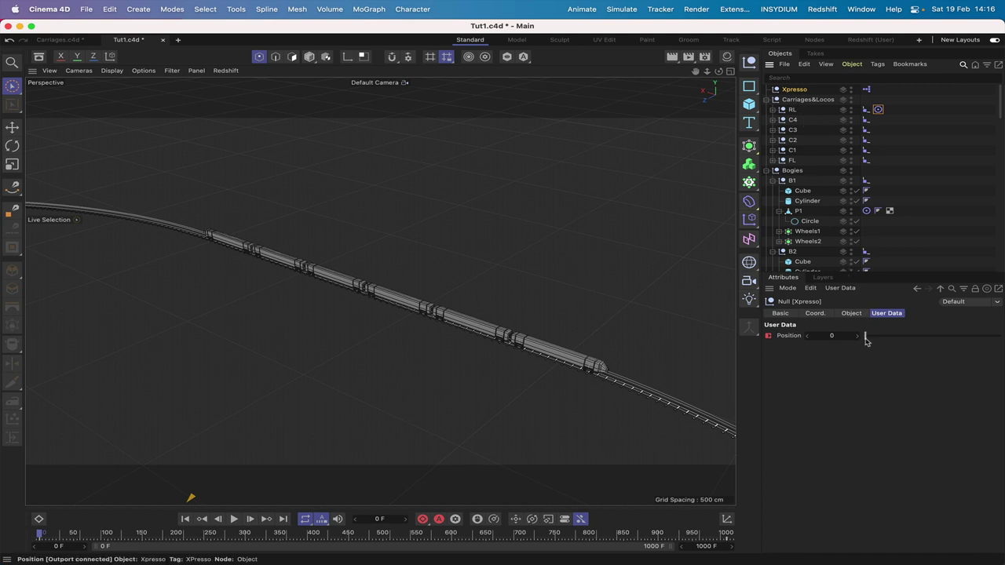
{"action": "left_click_drag", "start_coordinate": [866, 339], "coordinate": [874, 340]}
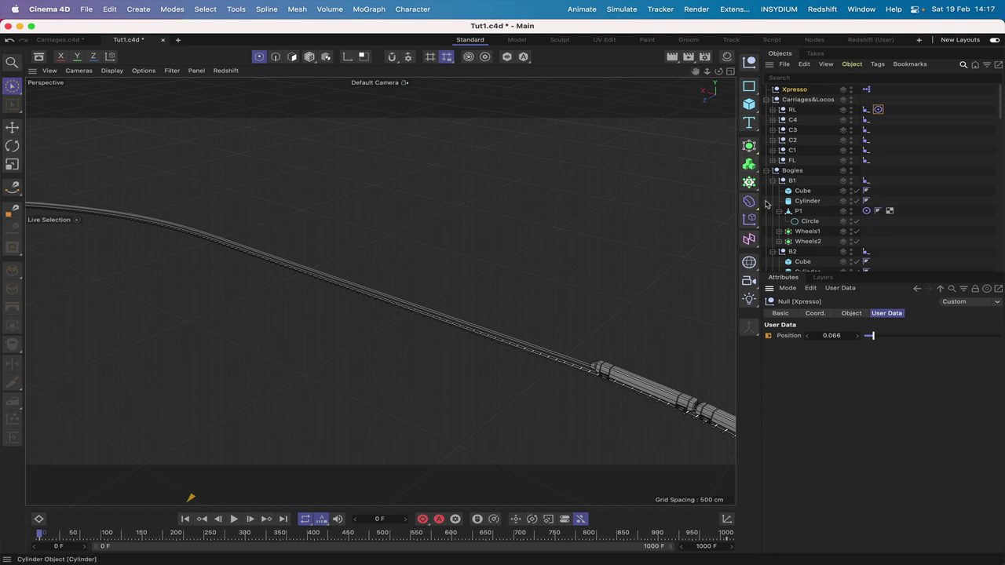
{"action": "mouse_move", "coordinate": [870, 335]}
{"action": "left_mouse_down"}
{"action": "mouse_move", "coordinate": [877, 341]}
{"action": "mouse_move", "coordinate": [859, 340]}
{"action": "left_mouse_up"}
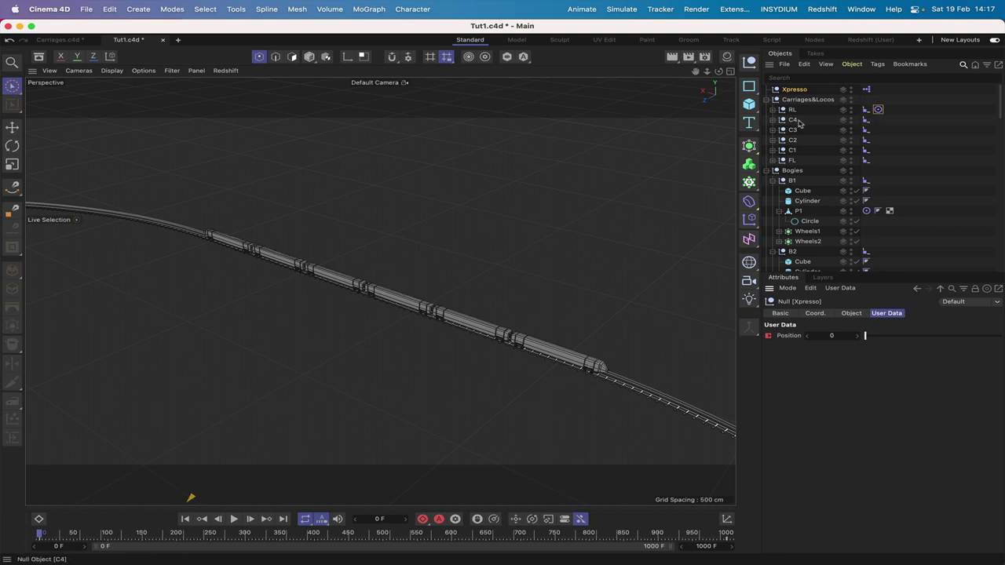
- Add Target tags to the nulls C4, C3, C2, C1 and FL together
{"action": "left_click_drag", "start_coordinate": [808, 120], "coordinate": [794, 164]}
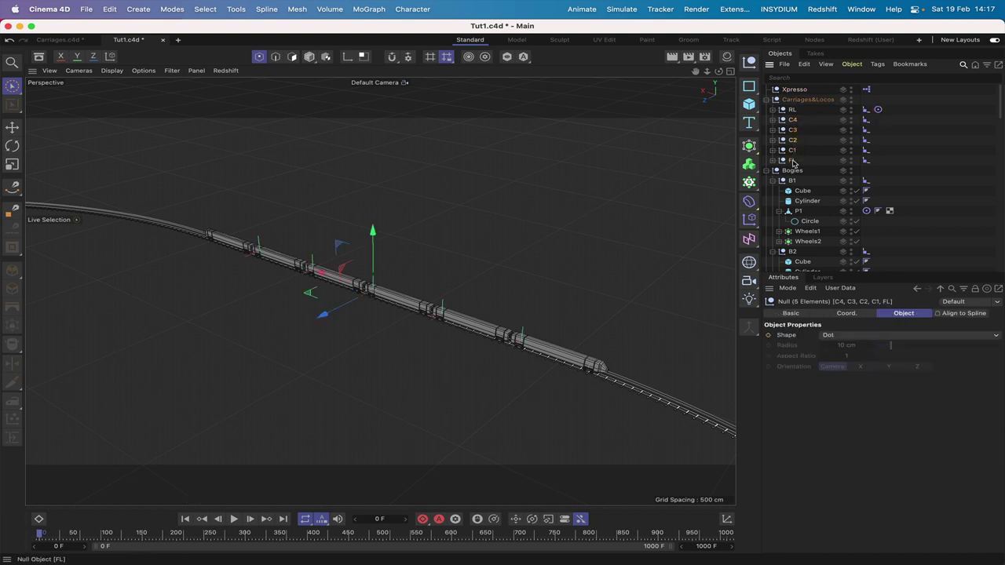
{"action": "left_click", "coordinate": [877, 67]}
{"action": "mouse_move", "coordinate": [884, 83]}
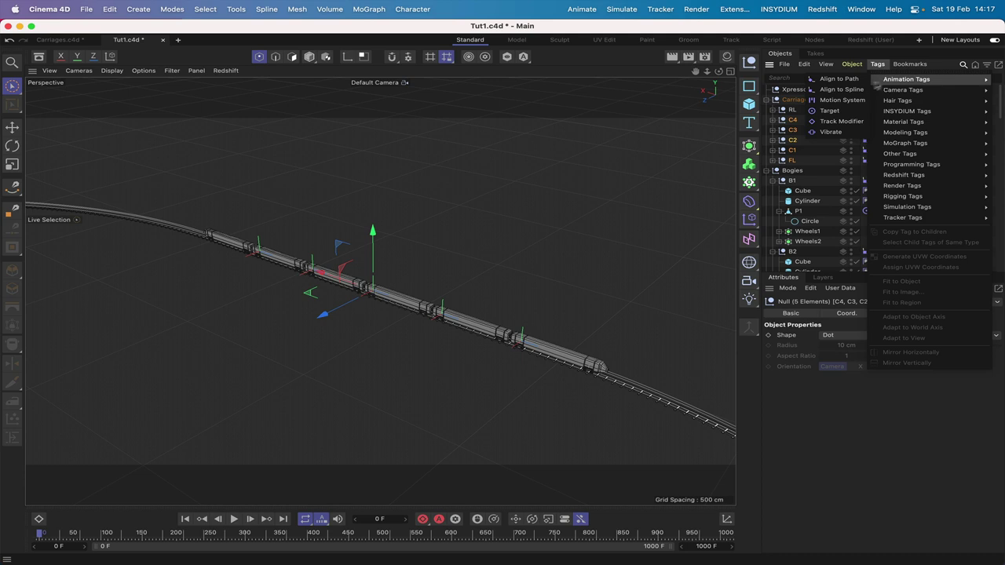
{"action": "left_click", "coordinate": [854, 111]}
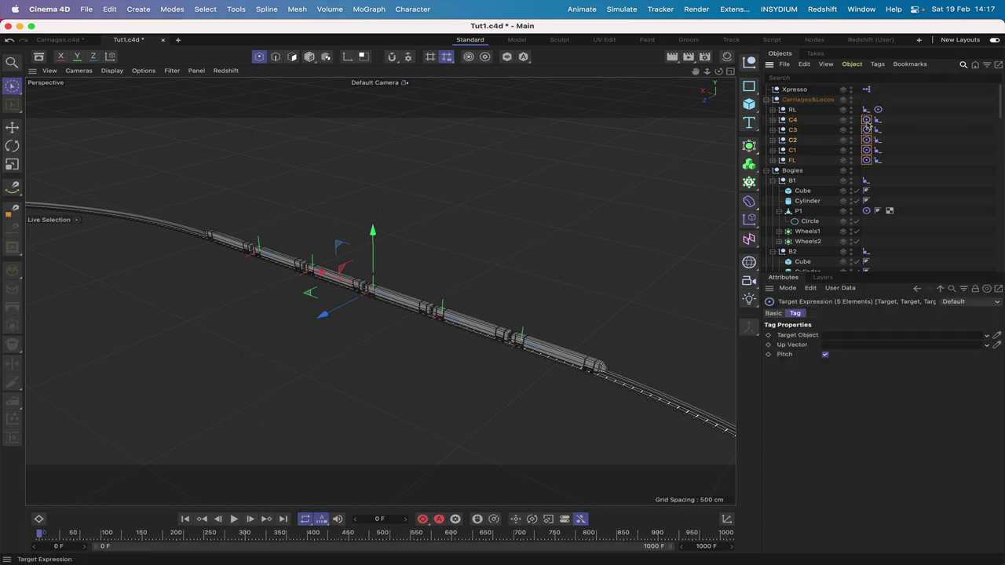
- Move the Target tags of C4, C3, C2, C1 and FL one by one behind their Align to Spline tags
{"action": "left_click_drag", "start_coordinate": [877, 131], "coordinate": [878, 123]}
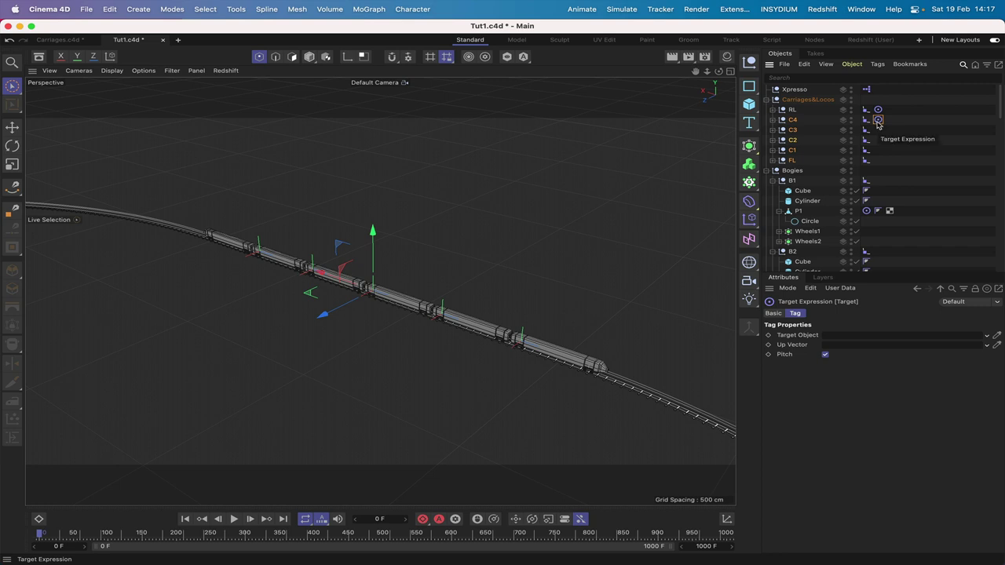
{"action": "key", "text": "super+z"}
{"action": "left_click", "coordinate": [893, 122]}
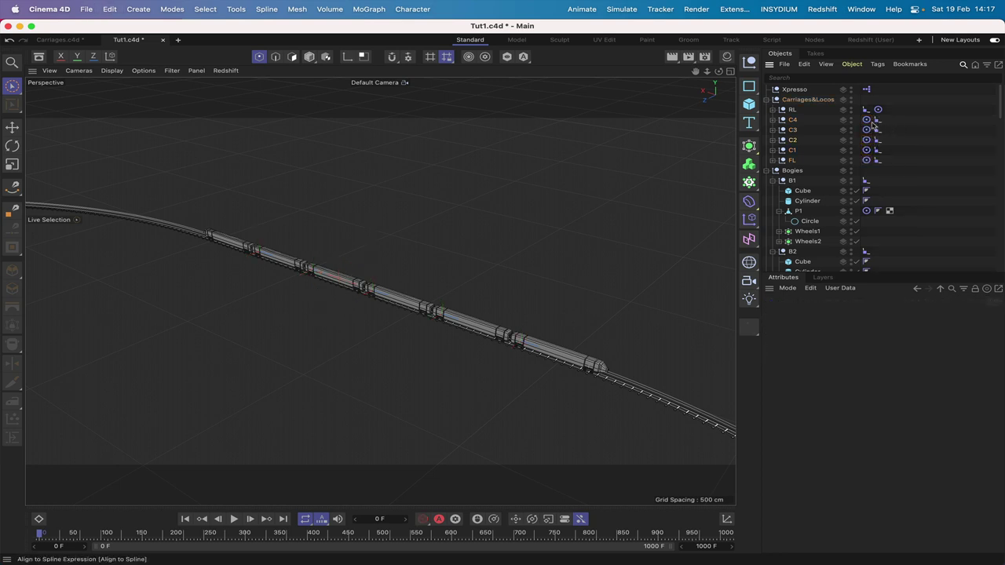
{"action": "left_click_drag", "start_coordinate": [883, 122], "coordinate": [881, 129]}
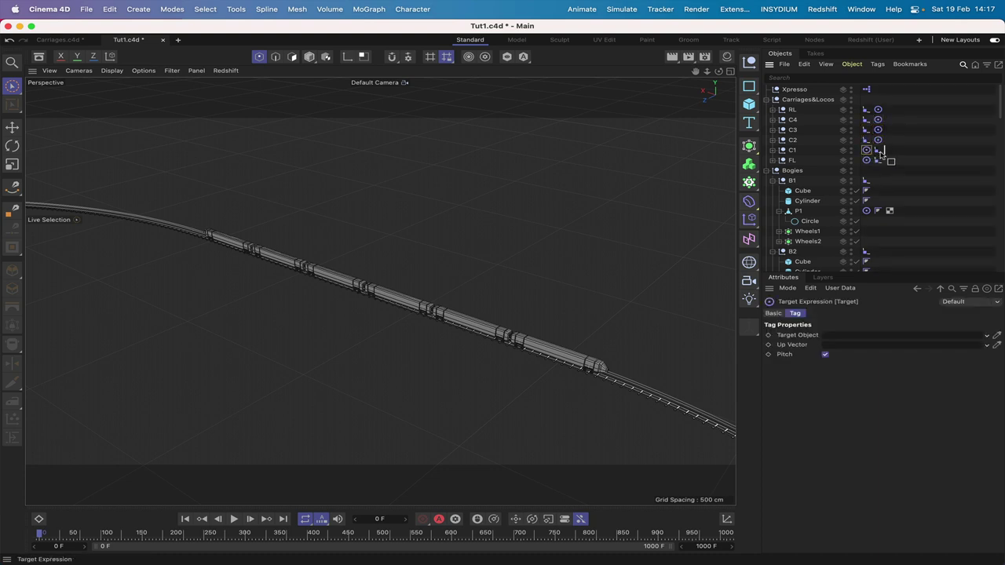
{"action": "left_click_drag", "start_coordinate": [880, 153], "coordinate": [881, 160]}
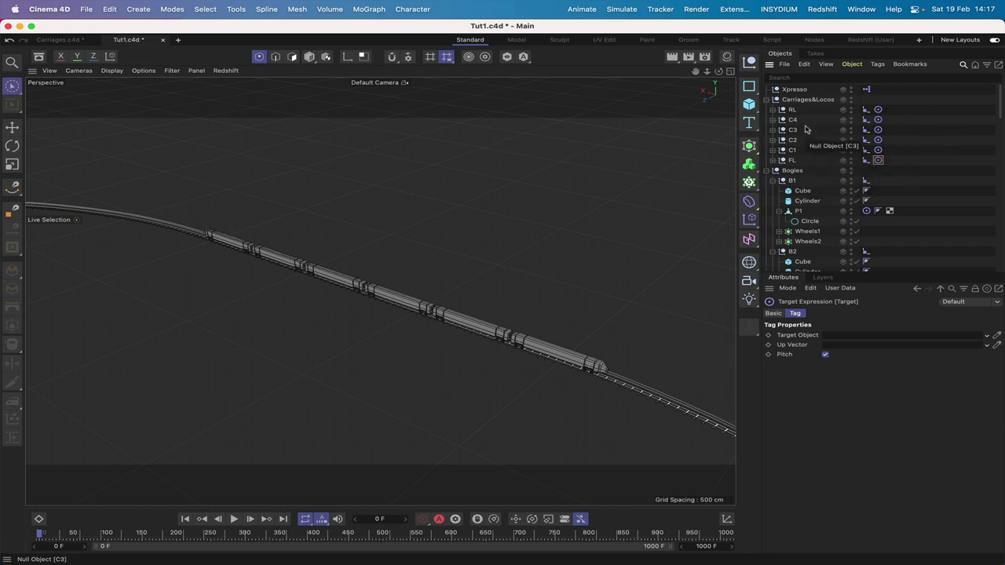
- Set circle T2 under P4 in bogie B4 as the target object of C4's Target tag
{"action": "left_click", "coordinate": [878, 120]}
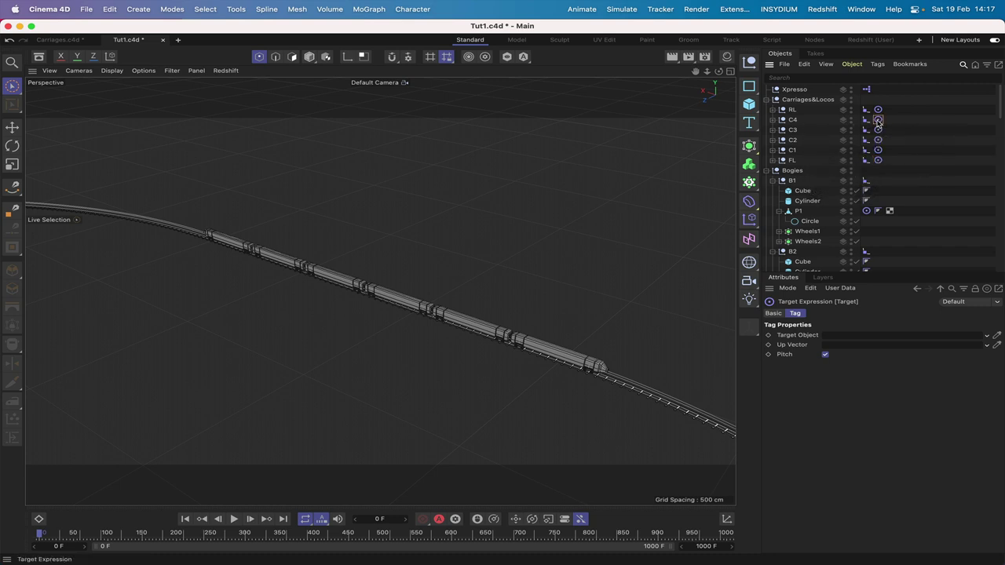
{"action": "scroll", "coordinate": [825, 141], "scroll_direction": "down", "scroll_amount": 5}
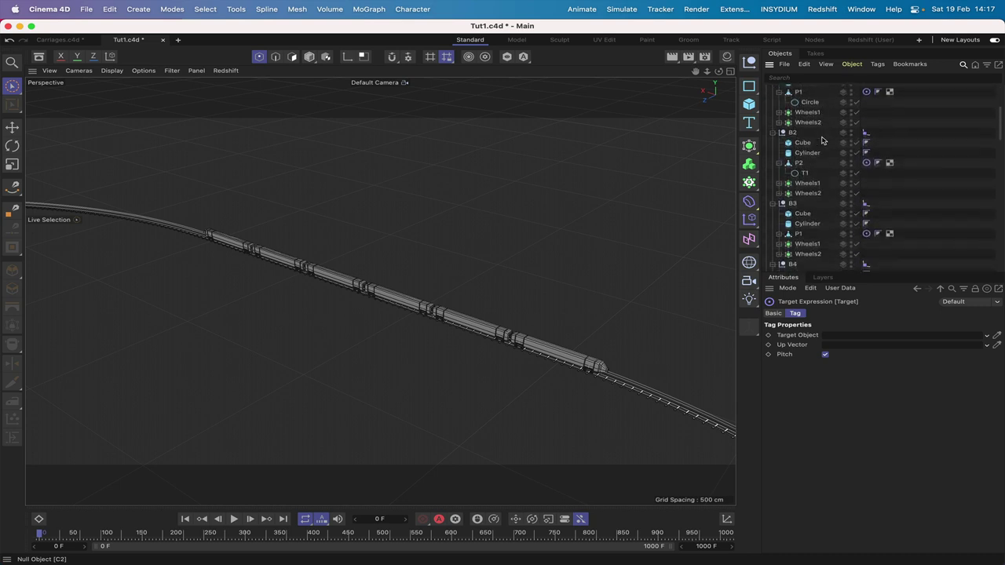
{"action": "scroll", "coordinate": [822, 140], "scroll_direction": "down", "scroll_amount": 4}
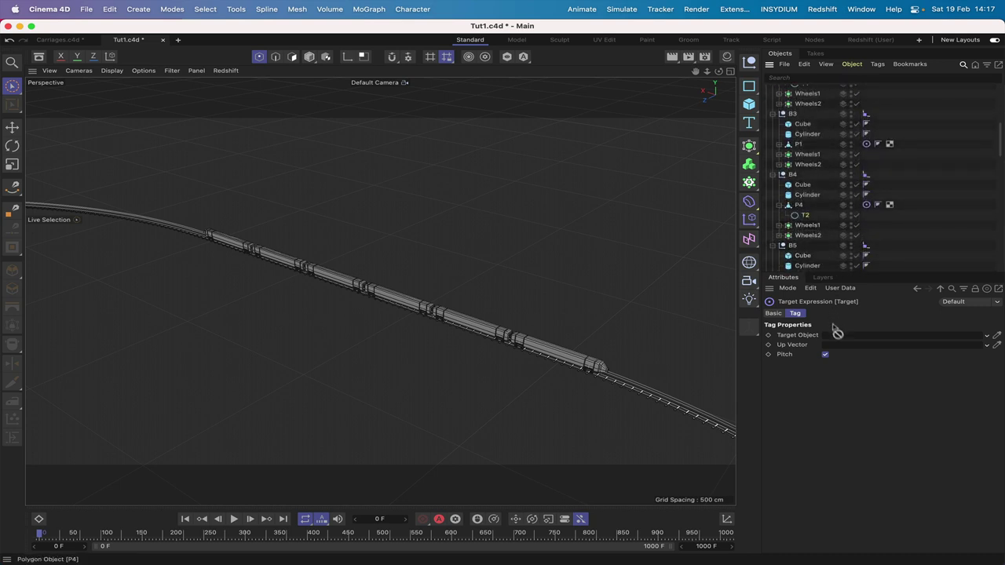
{"action": "left_click_drag", "start_coordinate": [837, 334], "coordinate": [856, 335]}
- Collapse bogies B1 to B5 and set circle T3 in bogie B6 as the target object of C3's Target tag
{"action": "scroll", "coordinate": [824, 204], "scroll_direction": "up", "scroll_amount": 5}
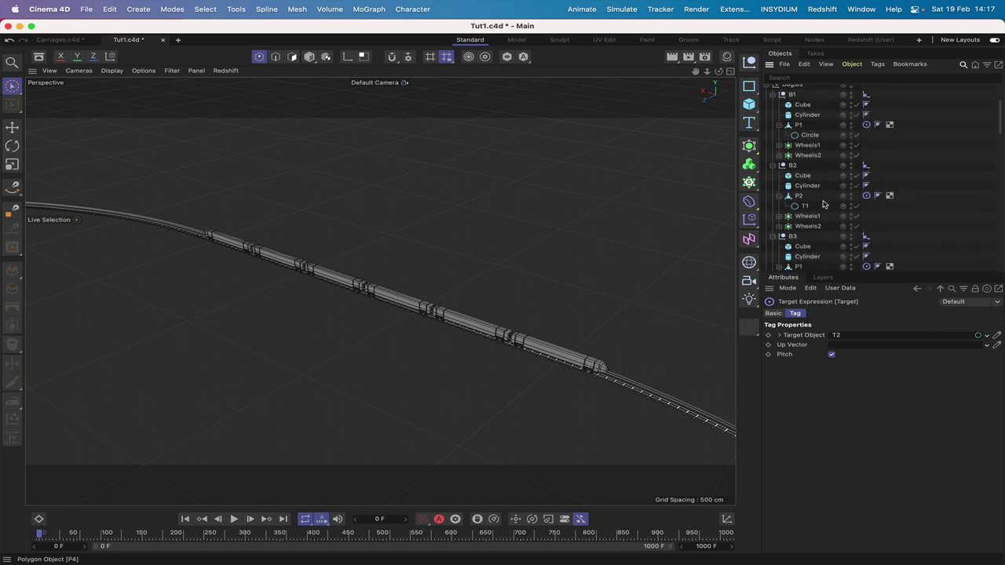
{"action": "scroll", "coordinate": [823, 204], "scroll_direction": "up", "scroll_amount": 3}
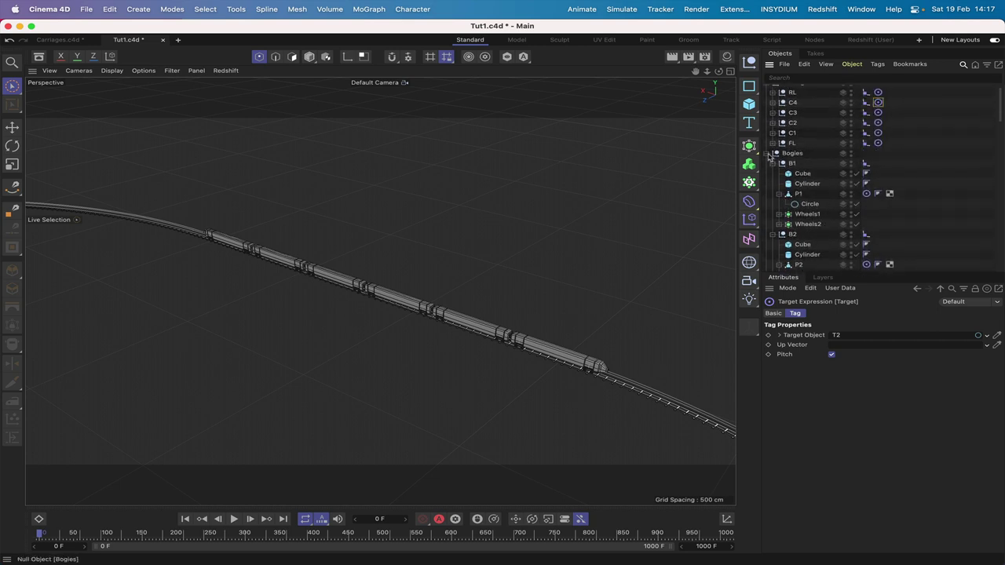
{"action": "left_click", "coordinate": [773, 164]}
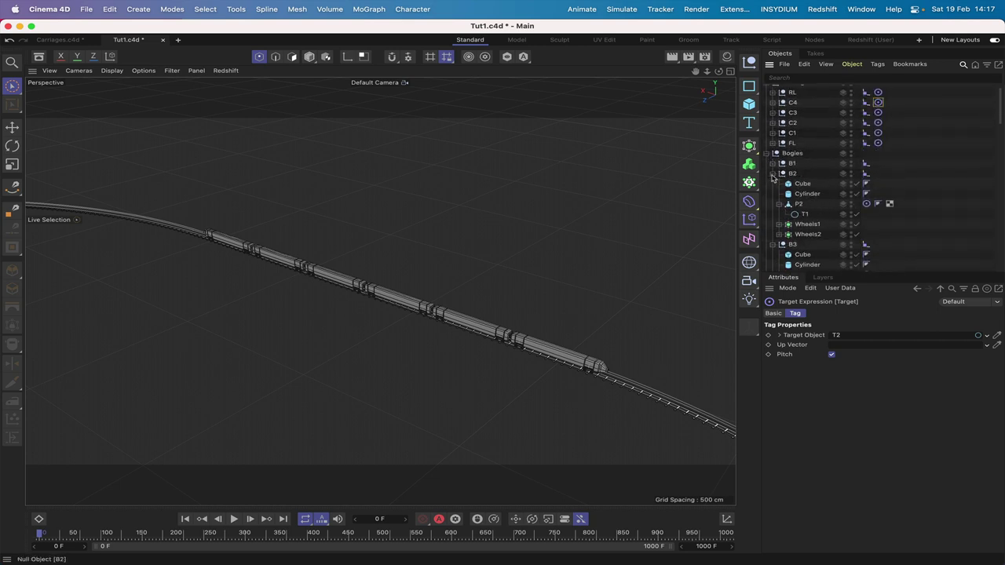
{"action": "left_click", "coordinate": [772, 175]}
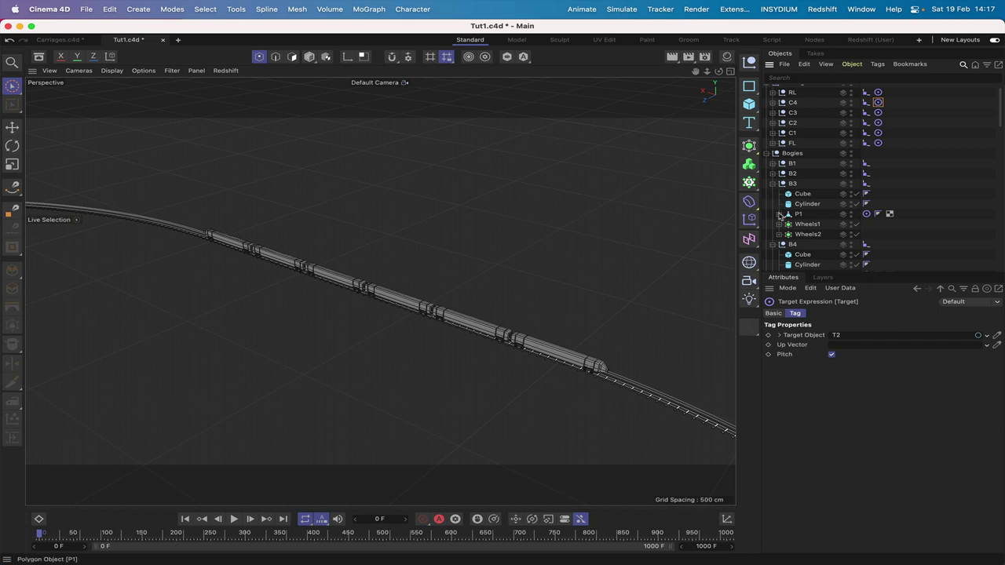
{"action": "left_click", "coordinate": [772, 184]}
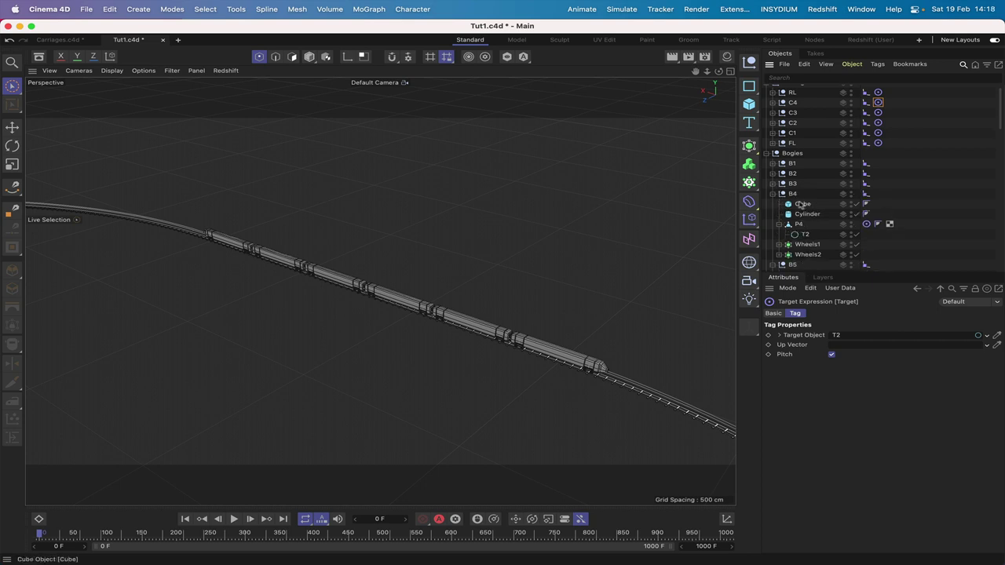
{"action": "left_click", "coordinate": [773, 194]}
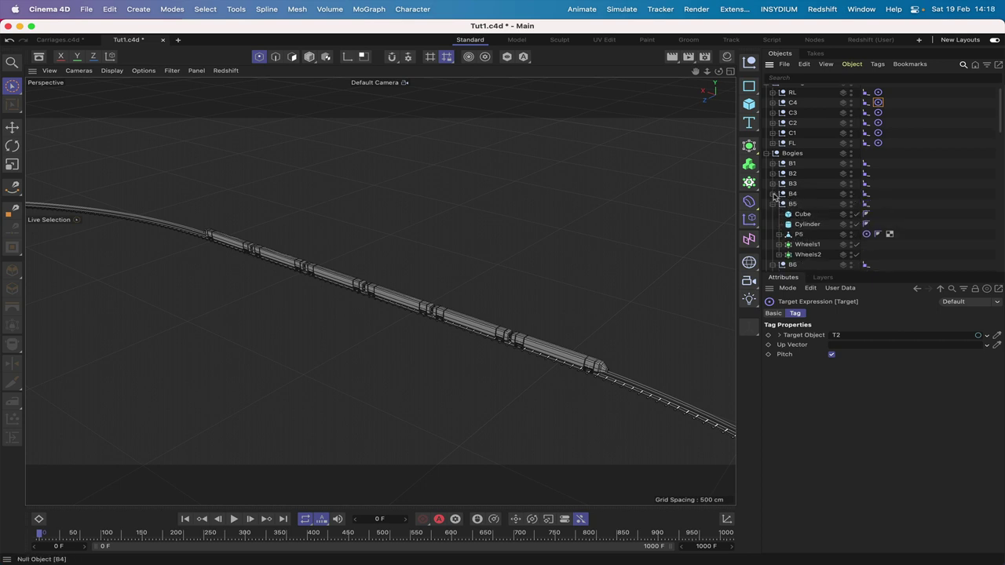
{"action": "left_click", "coordinate": [773, 204]}
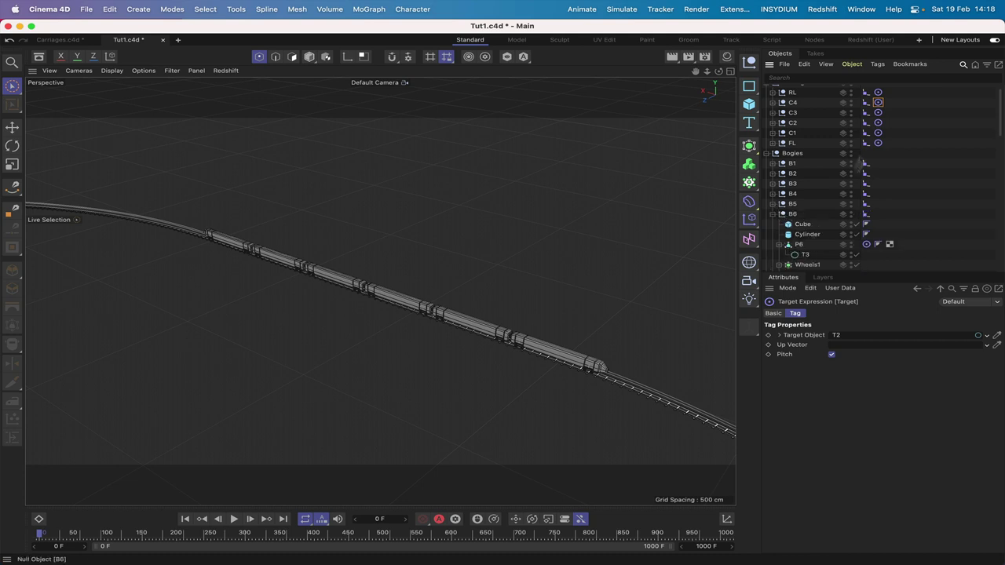
{"action": "left_click", "coordinate": [878, 114]}
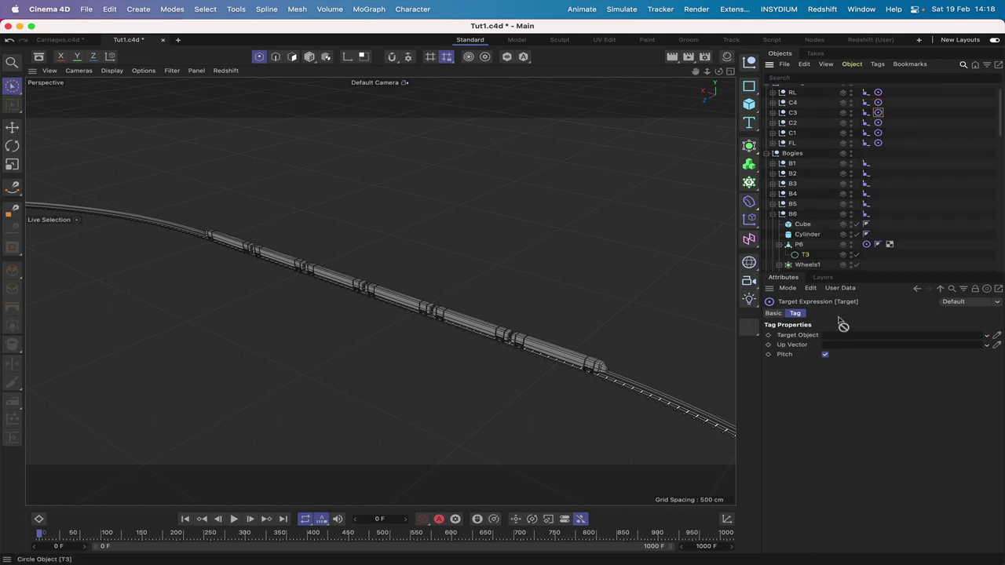
{"action": "left_click_drag", "start_coordinate": [843, 325], "coordinate": [845, 336]}
- Collapse bogies B6 and B7 and set circle T4 in bogie B8 as the target object of C2's Target tag
{"action": "left_click", "coordinate": [773, 214]}
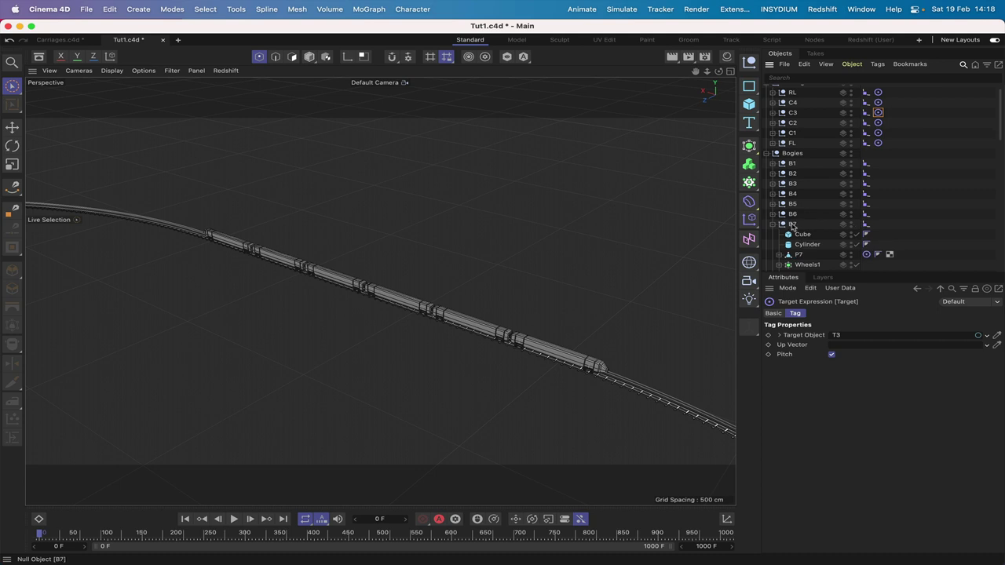
{"action": "left_click", "coordinate": [773, 225]}
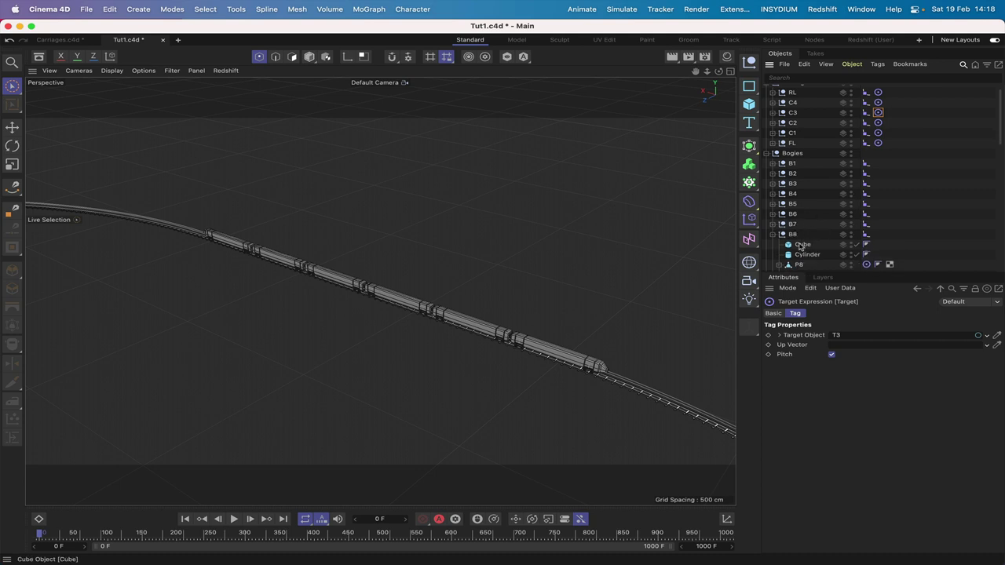
{"action": "scroll", "coordinate": [819, 229], "scroll_direction": "down", "scroll_amount": 2}
{"action": "left_click", "coordinate": [878, 96]}
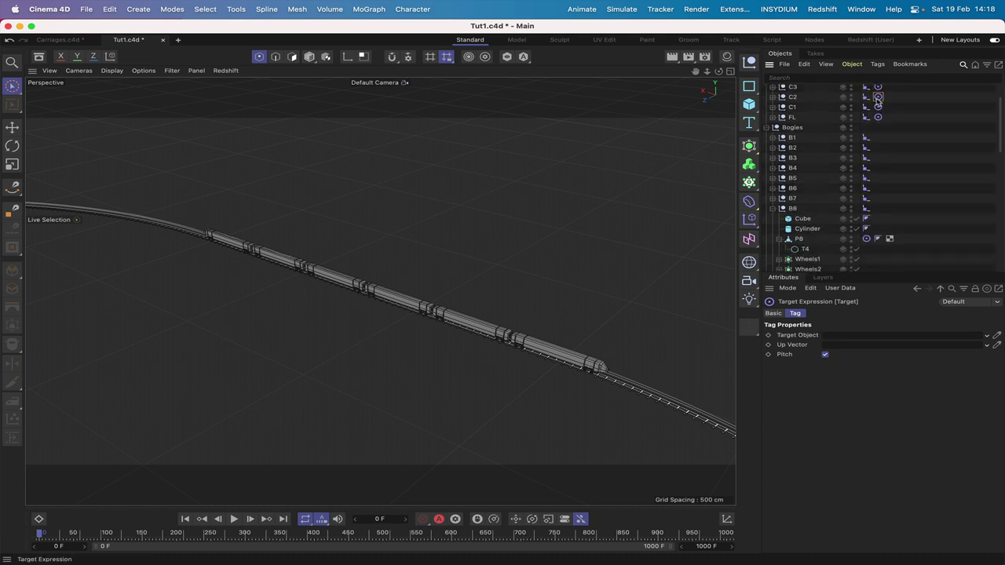
{"action": "left_click_drag", "start_coordinate": [805, 249], "coordinate": [831, 334]}
- Collapse bogies B8 and B9 and set circle T5 in bogie B10 as the target object of C1's Target tag
{"action": "left_click", "coordinate": [773, 209]}
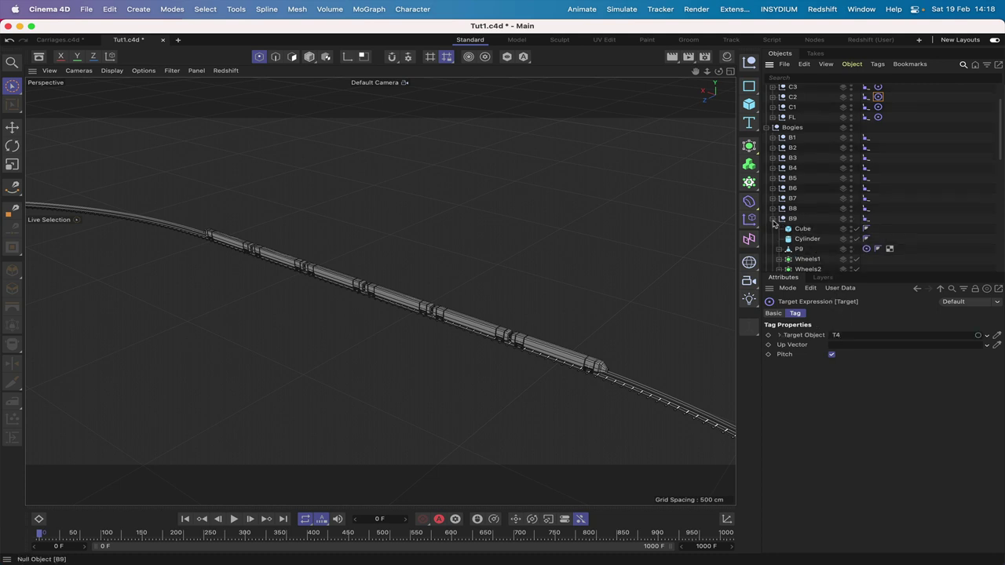
{"action": "left_click", "coordinate": [773, 219]}
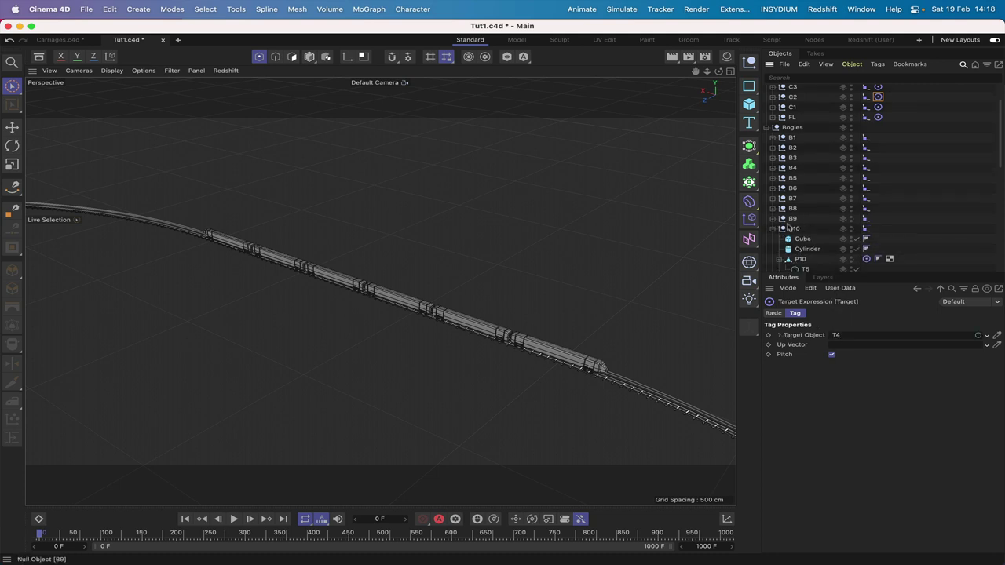
{"action": "left_click", "coordinate": [878, 107]}
{"action": "left_click_drag", "start_coordinate": [805, 271], "coordinate": [842, 338]}
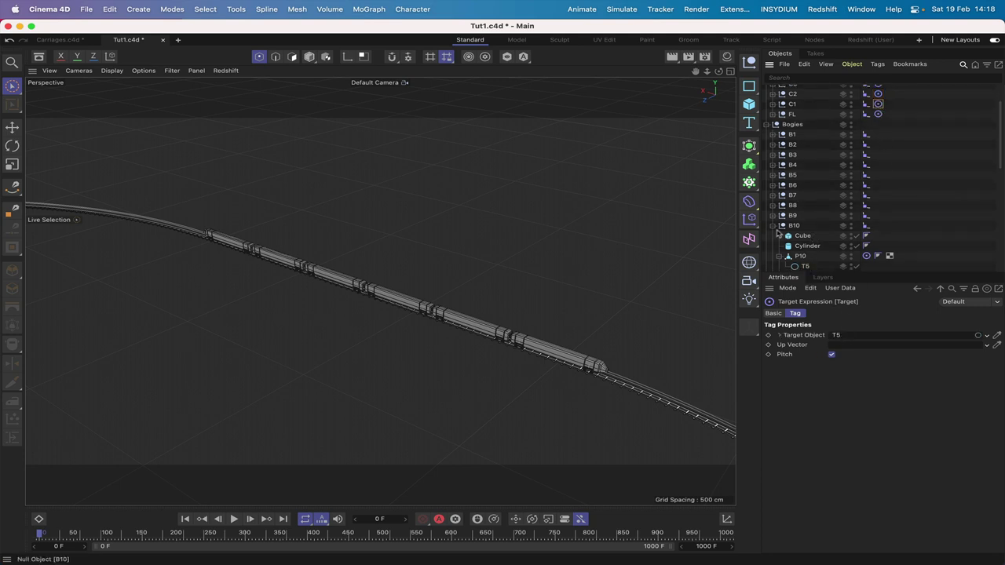
- Set circle T6 in bogie B12 as the target object of FL's Target tag, collapsing bogies B10 to B12
{"action": "left_click", "coordinate": [773, 225]}
{"action": "scroll", "coordinate": [817, 180], "scroll_direction": "down", "scroll_amount": 3}
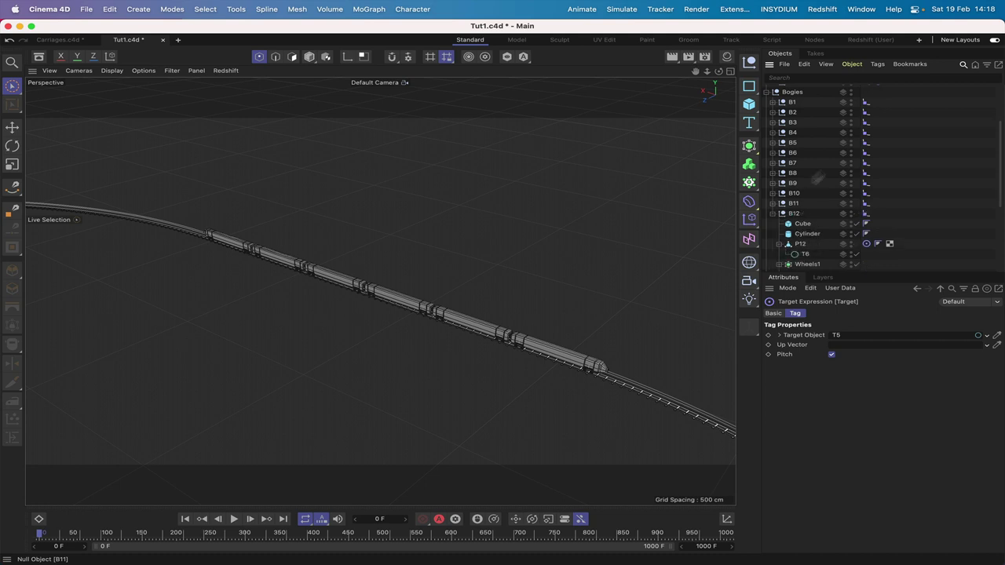
{"action": "scroll", "coordinate": [844, 136], "scroll_direction": "up", "scroll_amount": 2}
{"action": "left_click", "coordinate": [877, 102]}
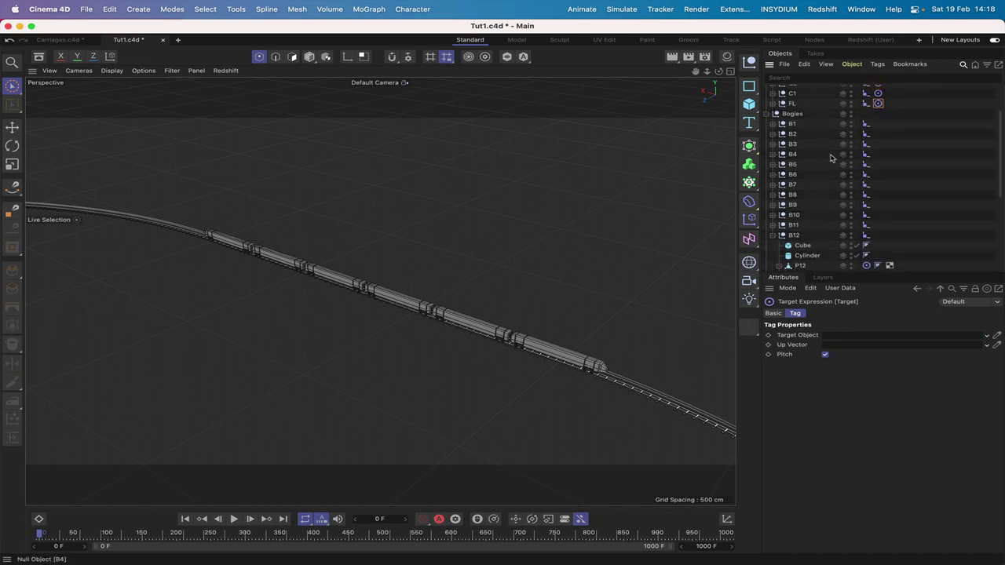
{"action": "scroll", "coordinate": [831, 157], "scroll_direction": "down", "scroll_amount": 3}
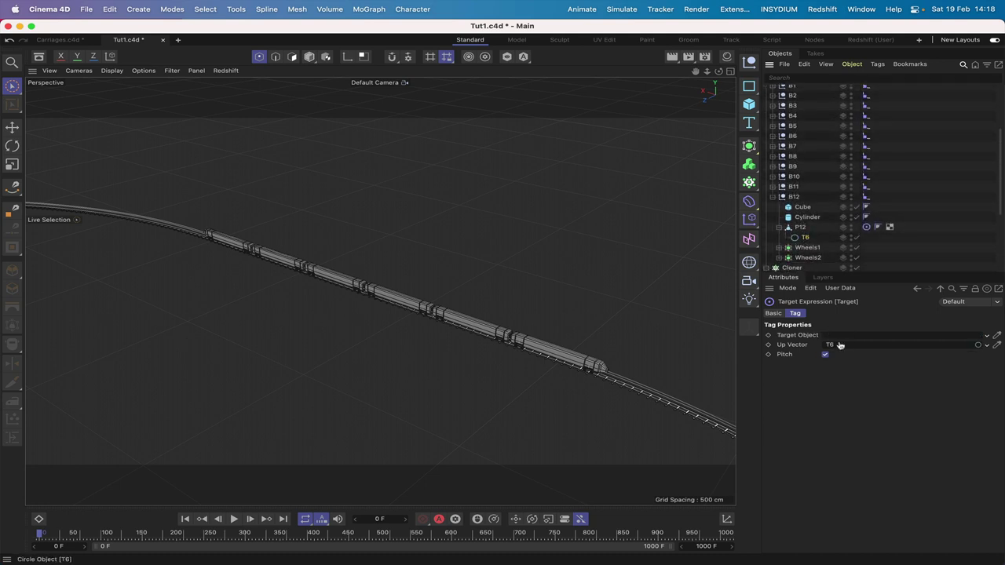
{"action": "left_click_drag", "start_coordinate": [838, 338], "coordinate": [839, 336]}
{"action": "left_click", "coordinate": [773, 198]}
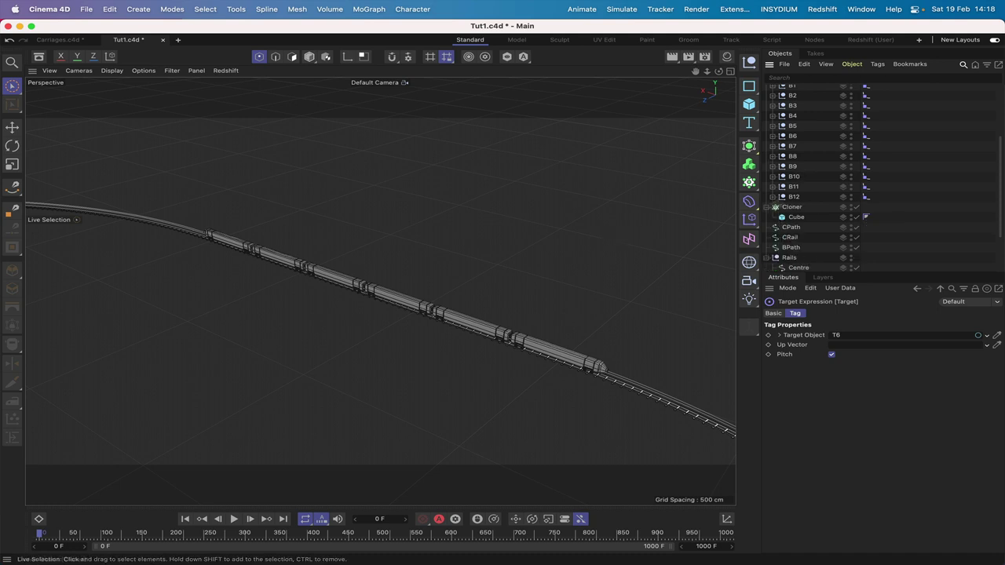
- Test the train's movement along the track with the Xpresso null's Position user data, ending at 0
{"action": "scroll", "coordinate": [807, 180], "scroll_direction": "up", "scroll_amount": 3}
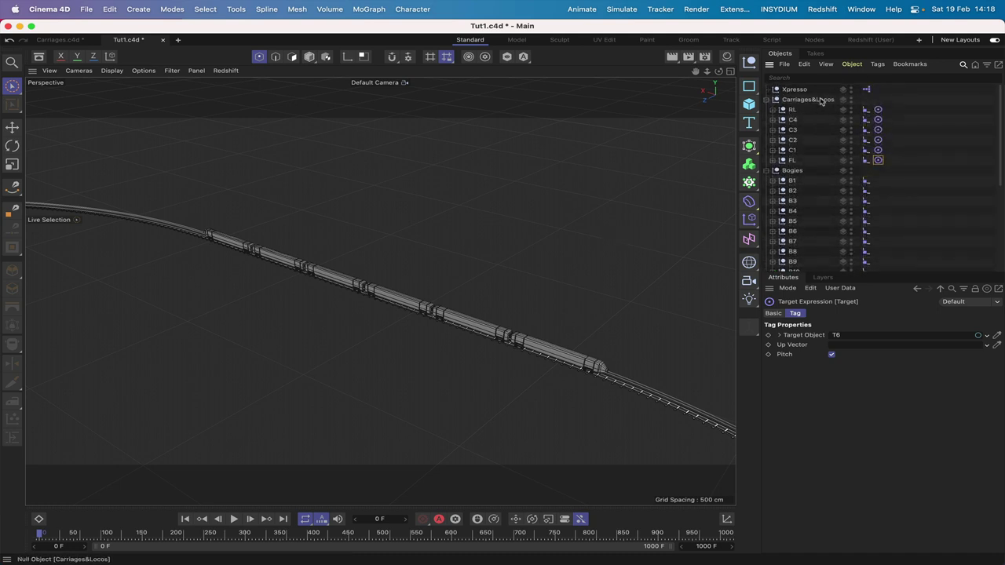
{"action": "left_click", "coordinate": [794, 89]}
{"action": "left_click_drag", "start_coordinate": [865, 340], "coordinate": [857, 341]}
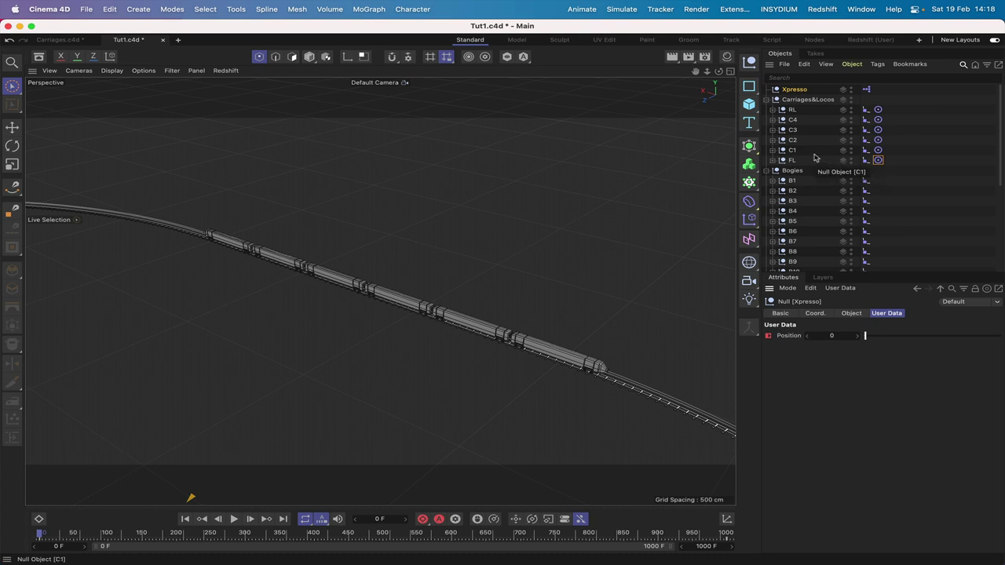
- Select three neighbouring points of the CRail spline in the top view, on the first bend behind the train's rear
{"action": "scroll", "coordinate": [817, 169], "scroll_direction": "down", "scroll_amount": 5}
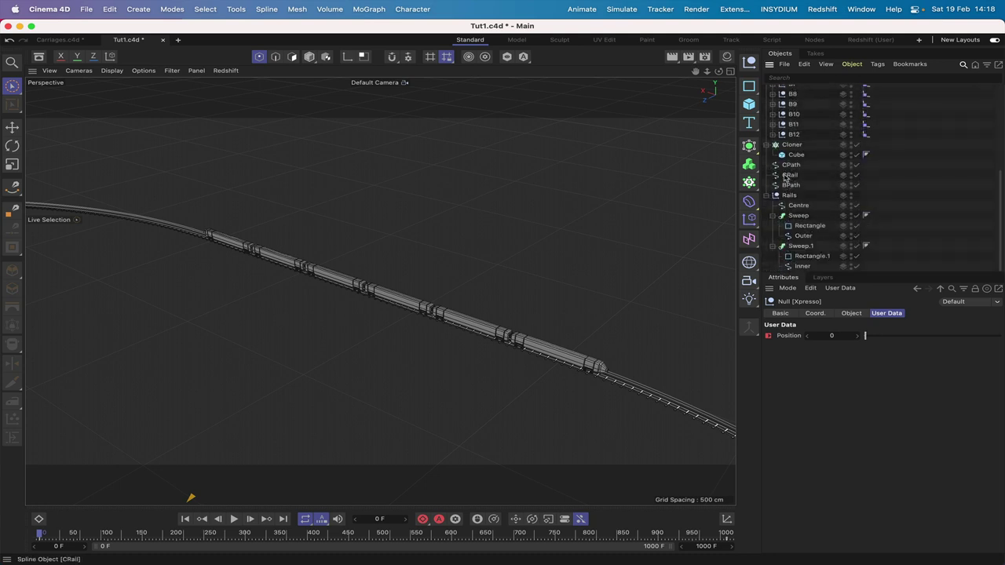
{"action": "left_click", "coordinate": [788, 175]}
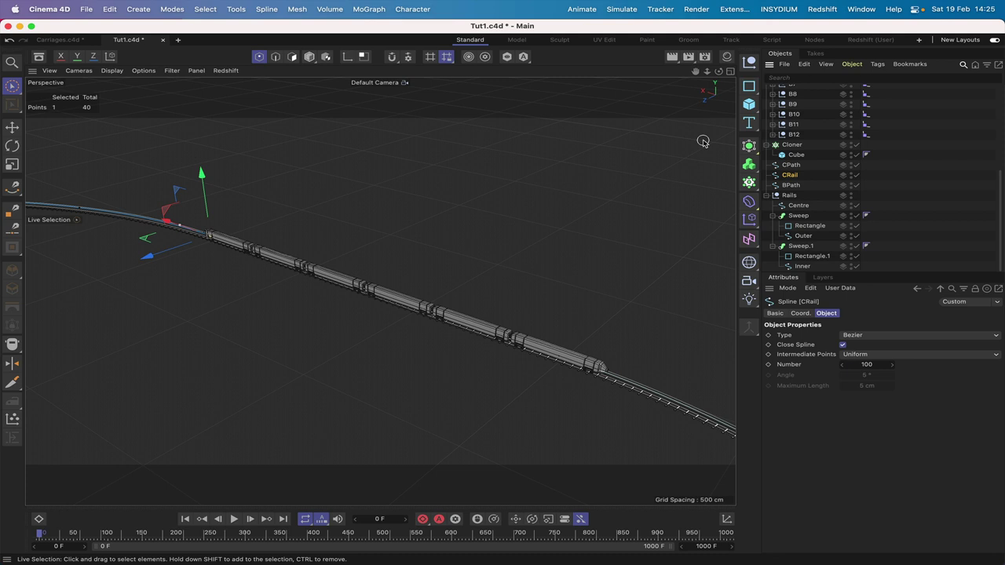
{"action": "key", "text": "F2"}
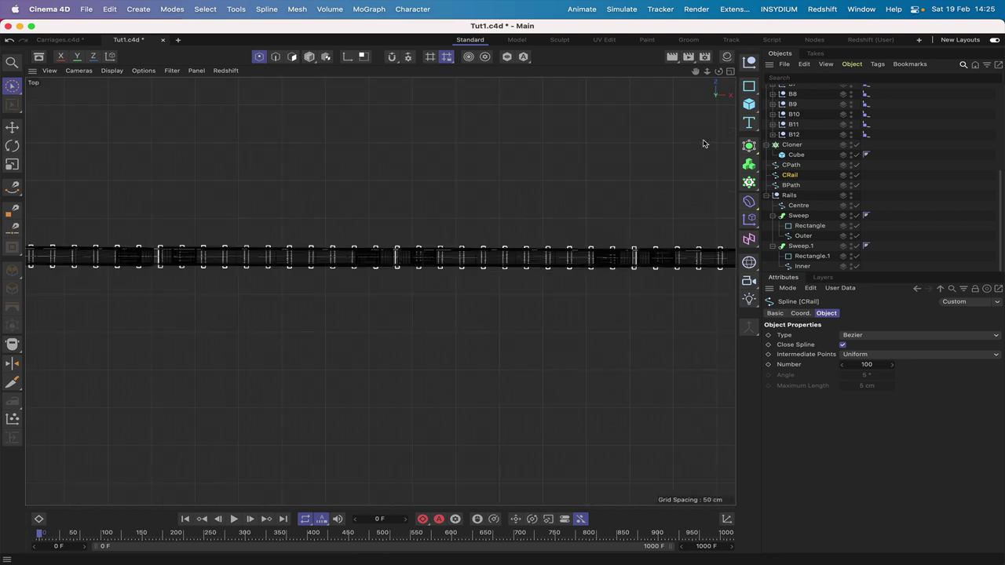
{"action": "key", "text": "o"}
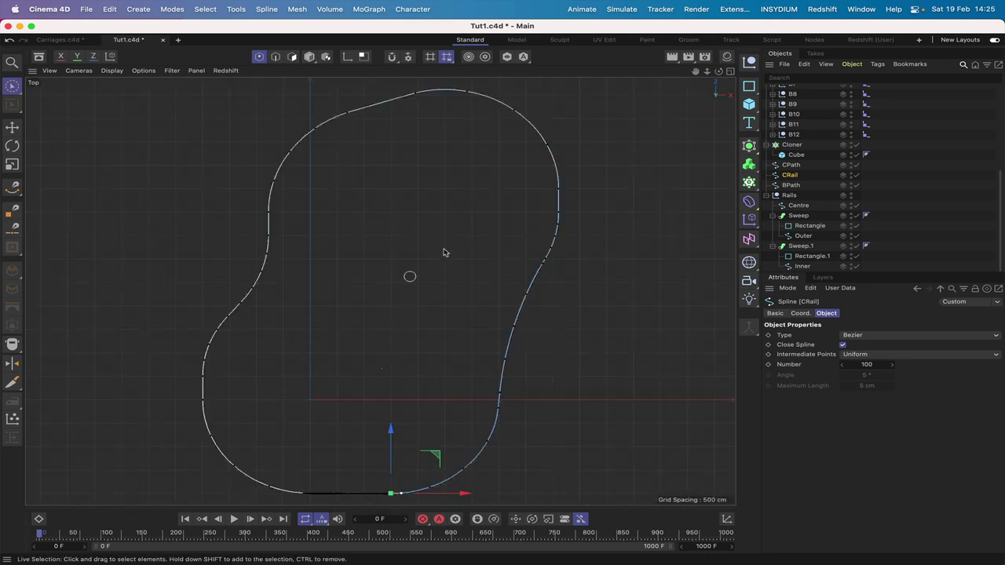
{"action": "left_click_drag", "start_coordinate": [695, 71], "coordinate": [695, 73]}
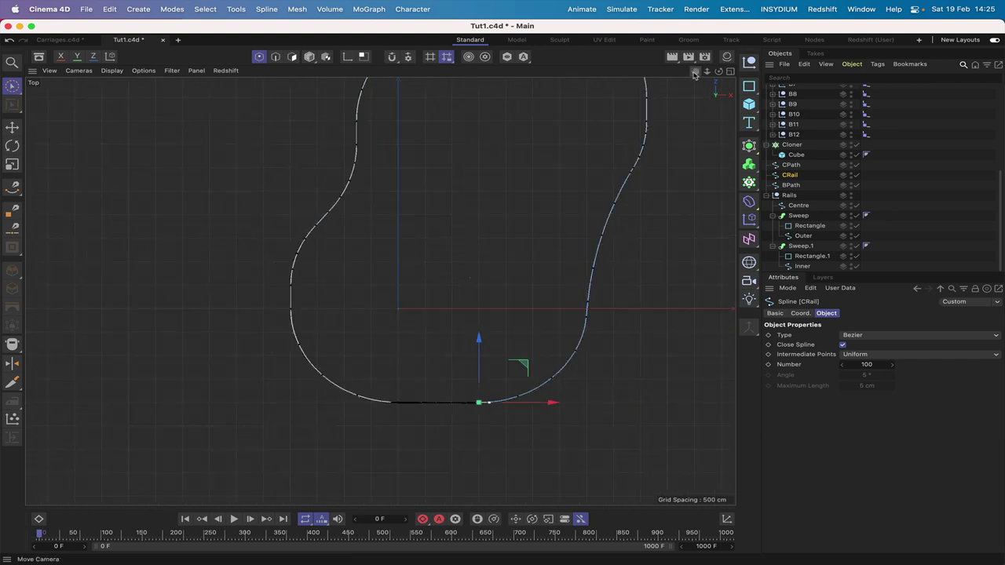
{"action": "right_click_drag", "start_coordinate": [694, 72], "coordinate": [754, 73]}
{"action": "left_click_drag", "start_coordinate": [695, 72], "coordinate": [700, 27]}
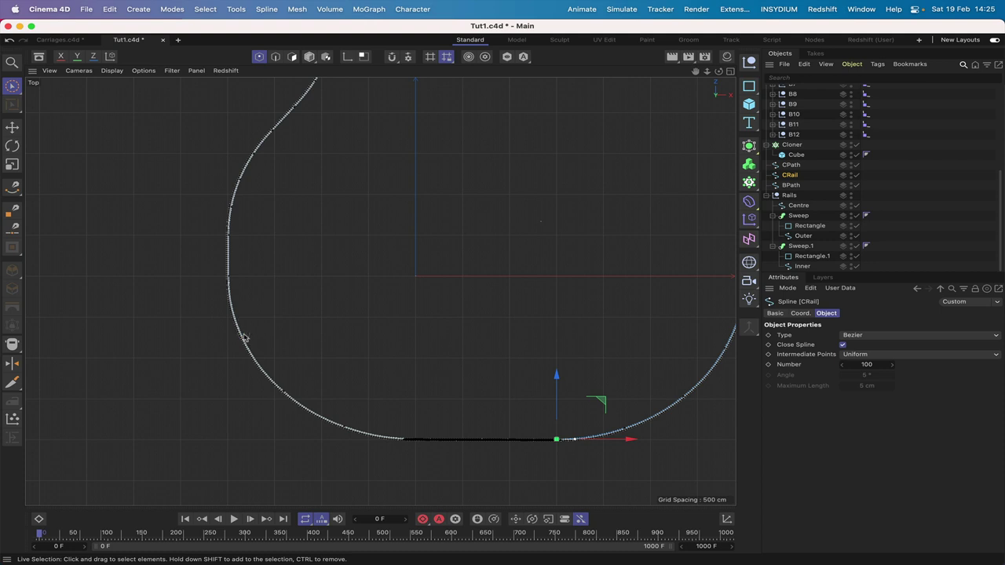
{"action": "left_click", "coordinate": [344, 426]}
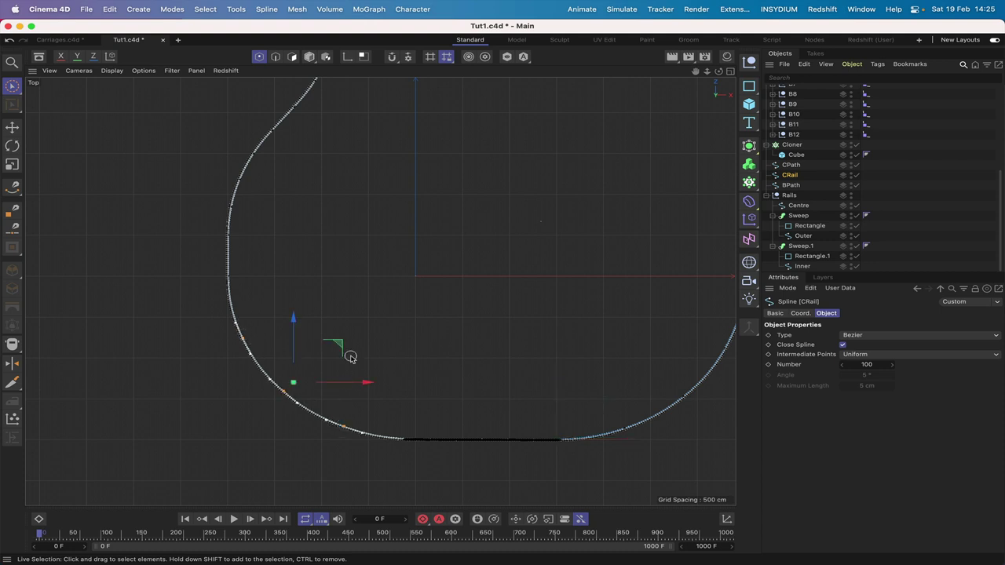
- Lower the three selected CRail points slightly along the Y axis in the front view
{"action": "key", "text": "F4"}
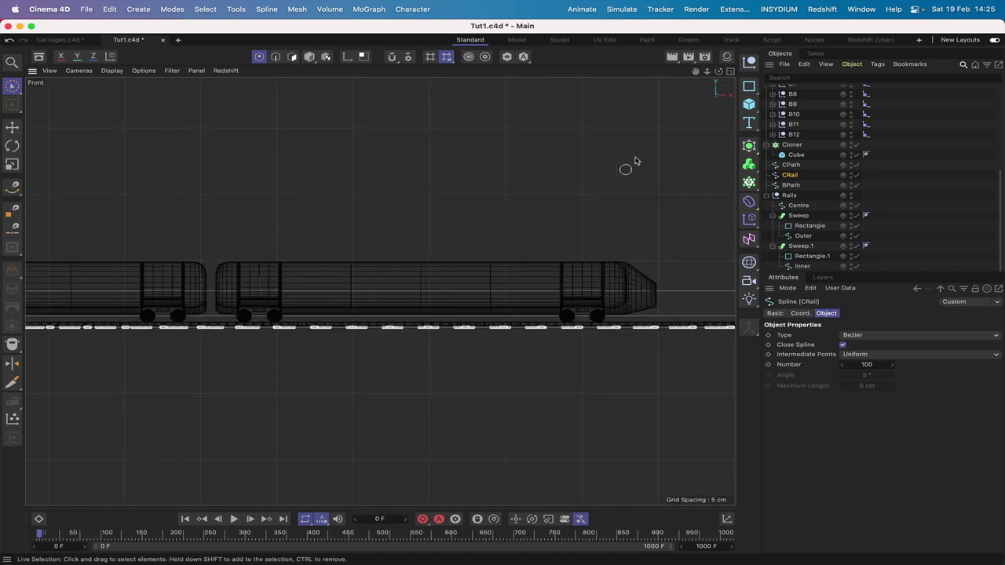
{"action": "right_click_drag", "start_coordinate": [695, 72], "coordinate": [597, 72]}
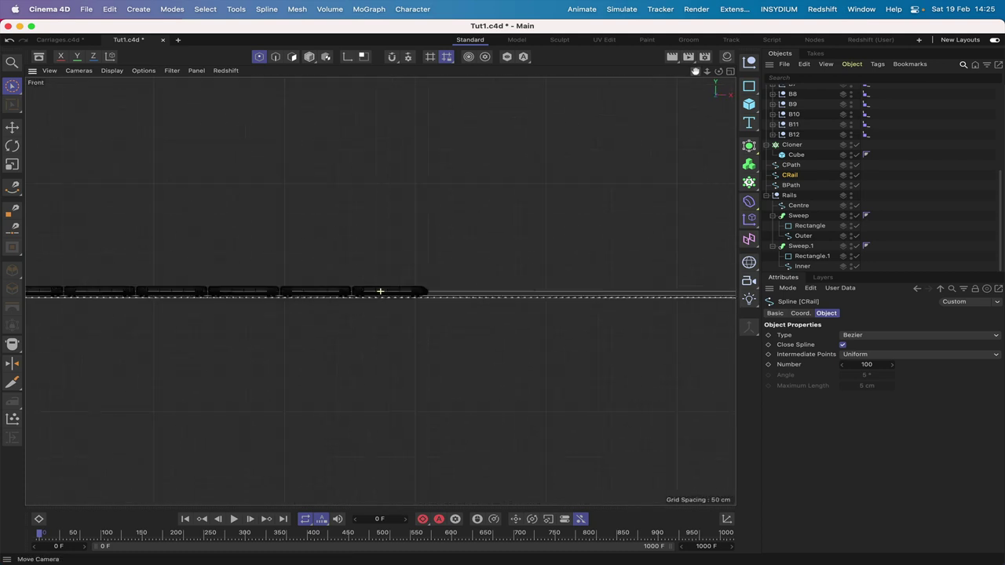
{"action": "scroll", "coordinate": [380, 292], "scroll_direction": "down", "scroll_amount": 5}
{"action": "scroll", "coordinate": [380, 292], "scroll_direction": "up", "scroll_amount": 5}
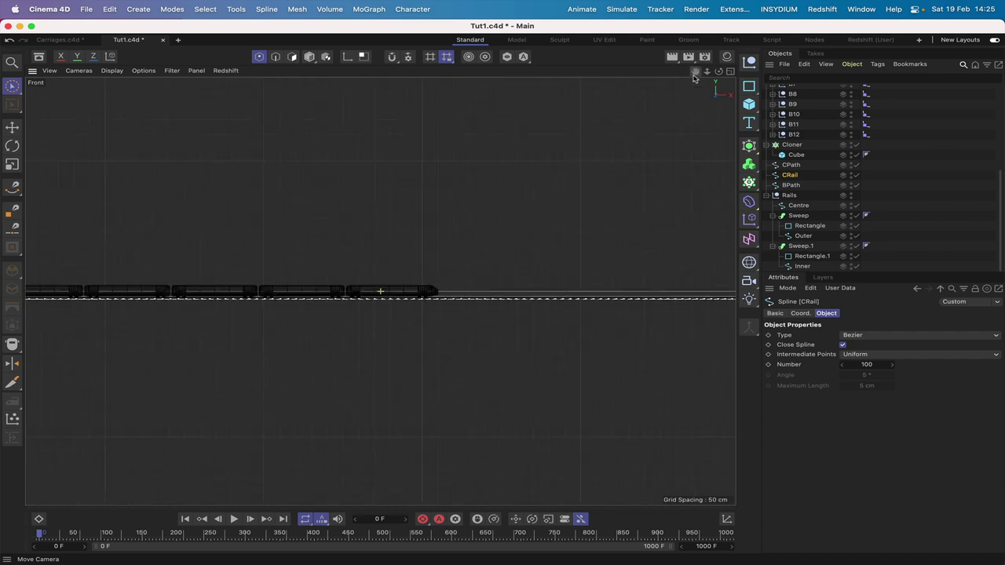
{"action": "left_click_drag", "start_coordinate": [695, 71], "coordinate": [999, 64]}
{"action": "right_click_drag", "start_coordinate": [695, 71], "coordinate": [750, 71]}
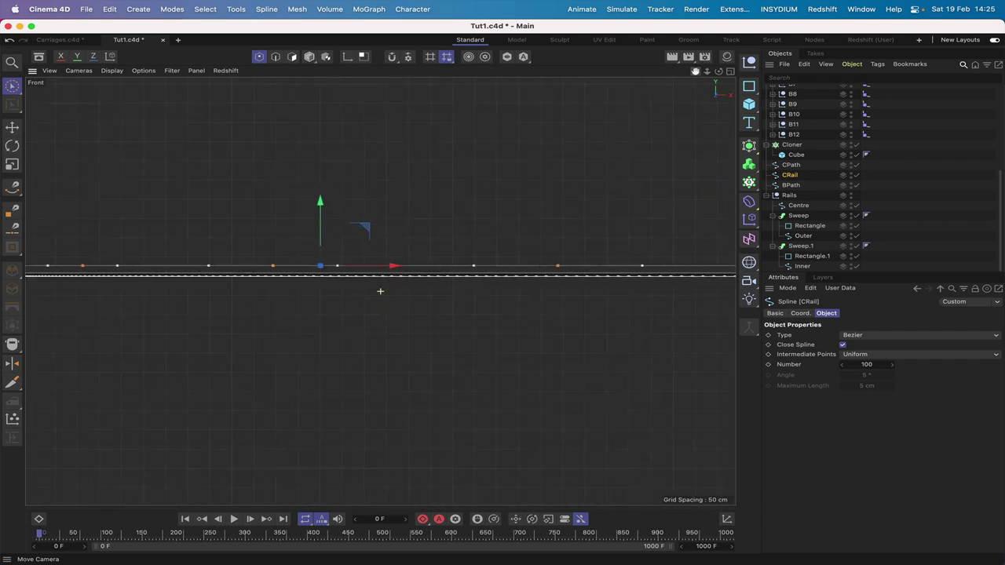
{"action": "left_click_drag", "start_coordinate": [694, 74], "coordinate": [769, 73]}
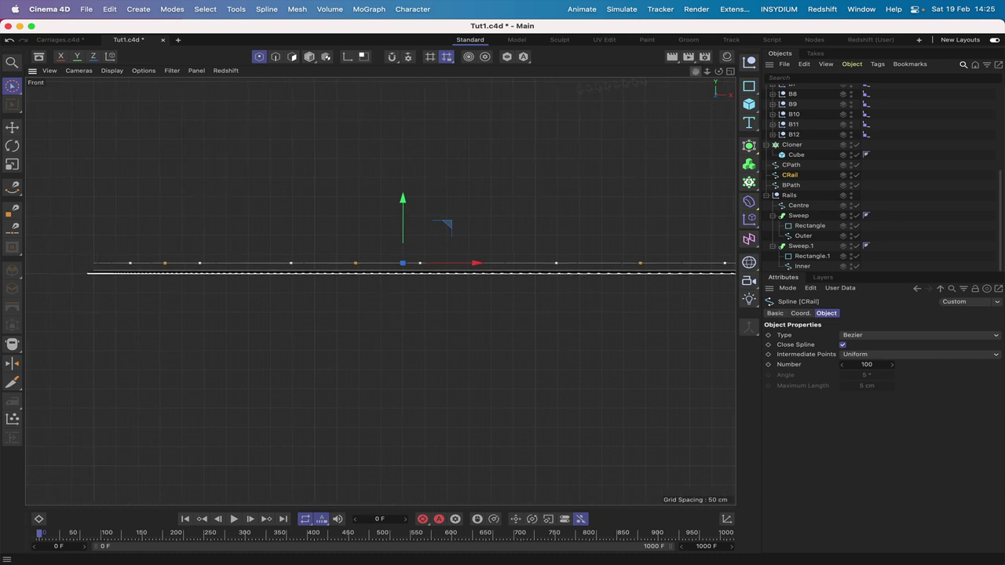
{"action": "left_click_drag", "start_coordinate": [401, 199], "coordinate": [402, 203]}
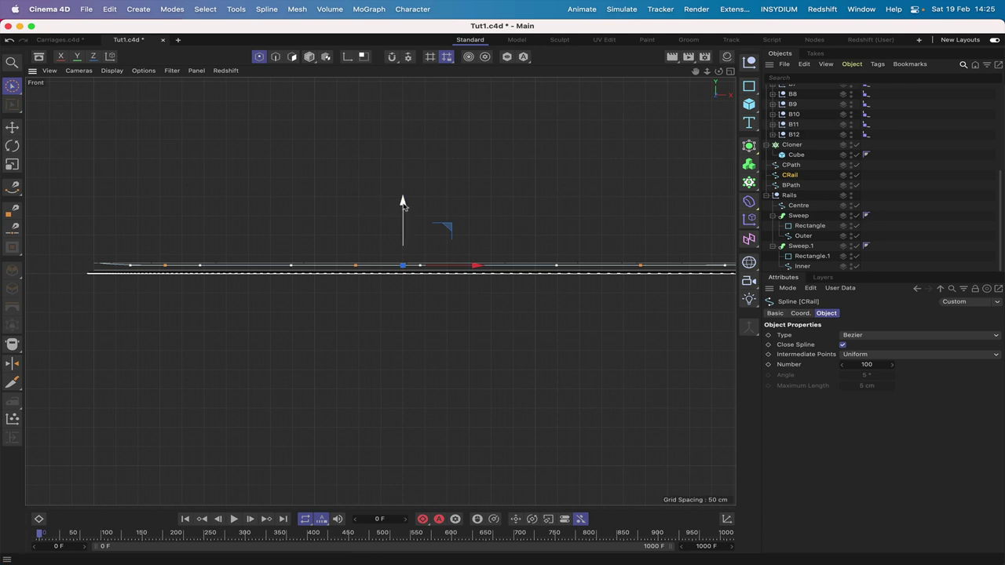
{"action": "left_click_drag", "start_coordinate": [403, 204], "coordinate": [403, 203]}
- Lower only the middle of the three CRail points a little further along Y, then clear the selection
{"action": "left_click", "coordinate": [354, 221]}
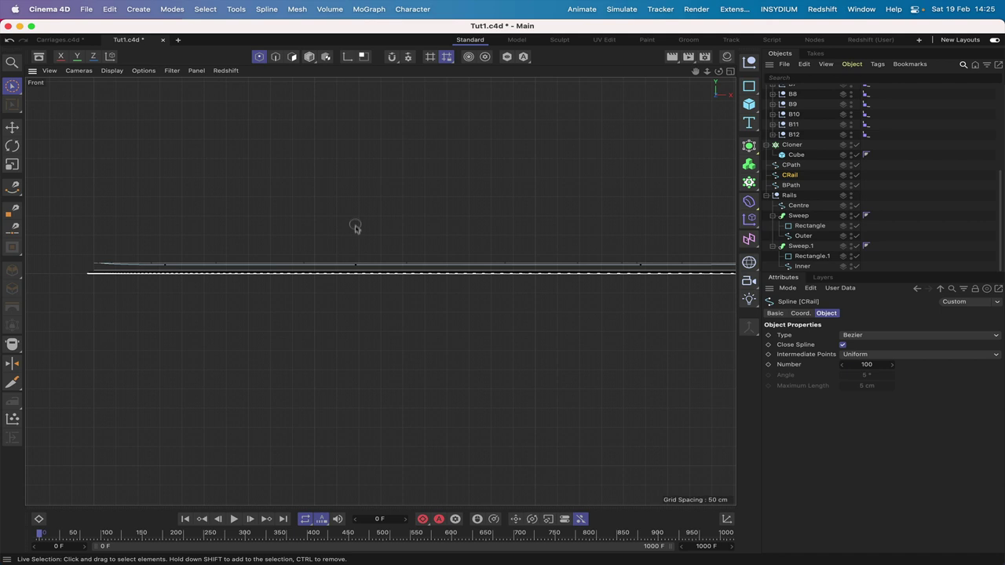
{"action": "left_click", "coordinate": [355, 265]}
{"action": "left_click_drag", "start_coordinate": [356, 202], "coordinate": [356, 202]}
{"action": "left_click", "coordinate": [460, 157]}
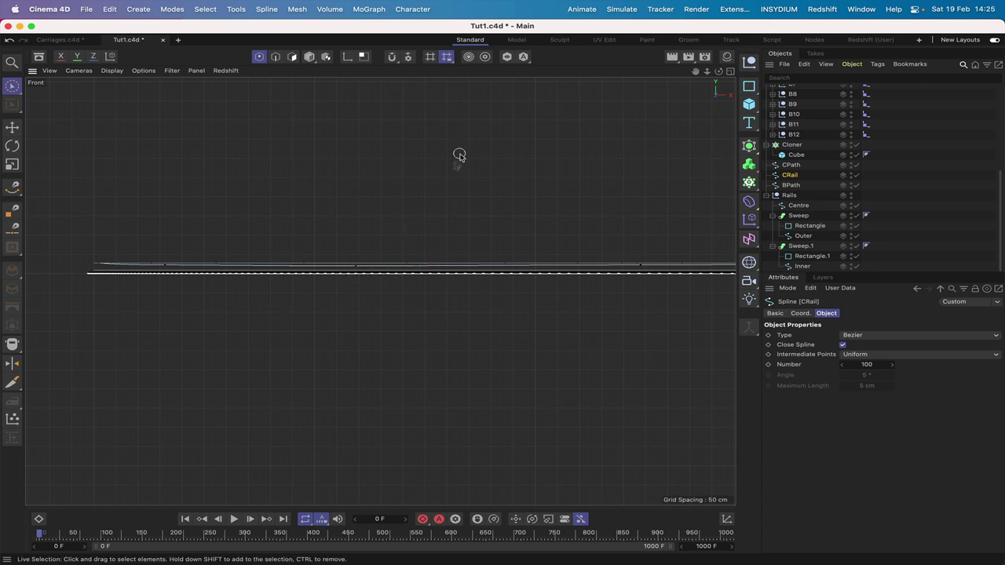
- Check the train's run over the lowered CRail in the perspective view by varying the Xpresso null's Position, ending at 0
{"action": "key", "text": "F1"}
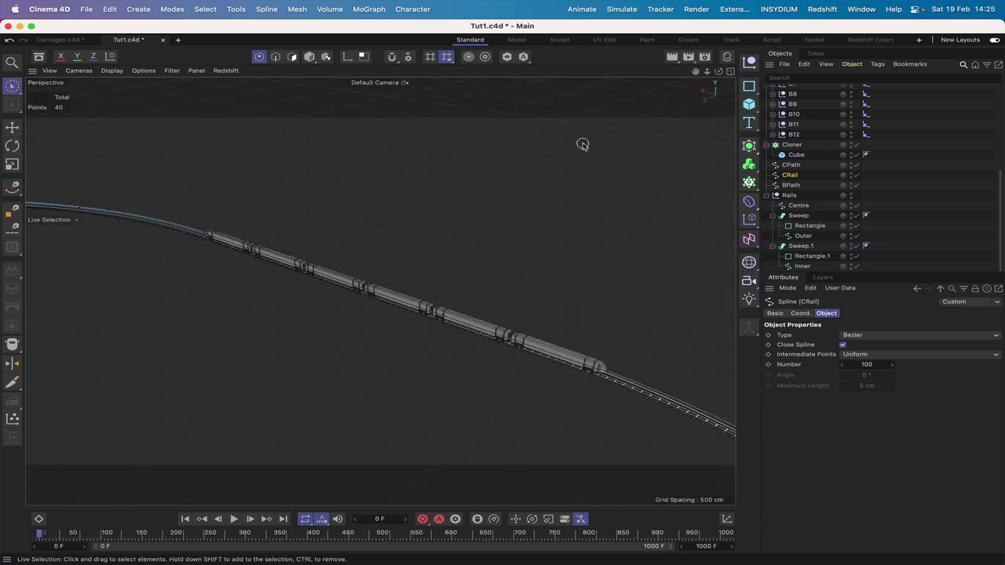
{"action": "left_click_drag", "start_coordinate": [695, 71], "coordinate": [505, 0]}
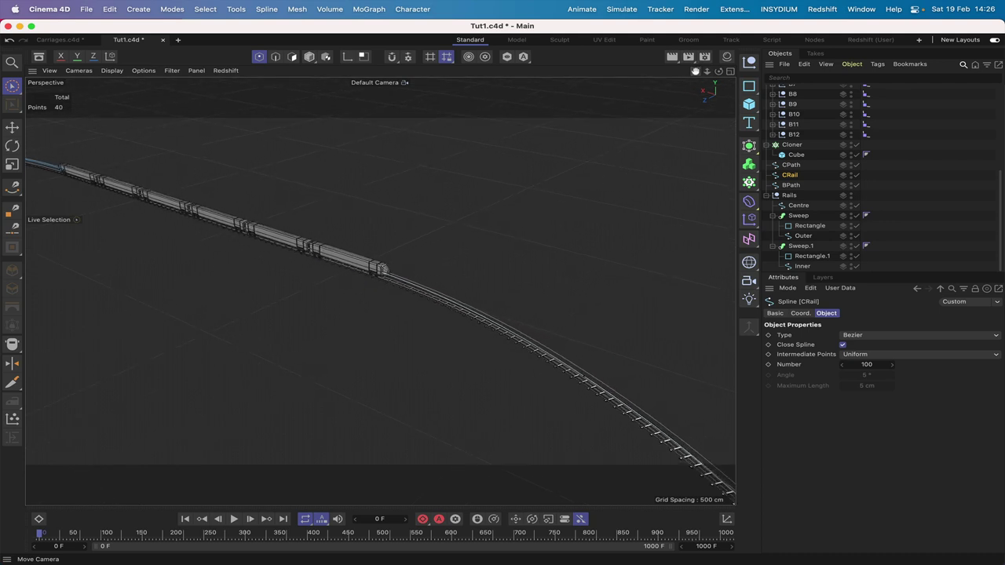
{"action": "middle_click_drag", "start_coordinate": [380, 290], "coordinate": [380, 291]}
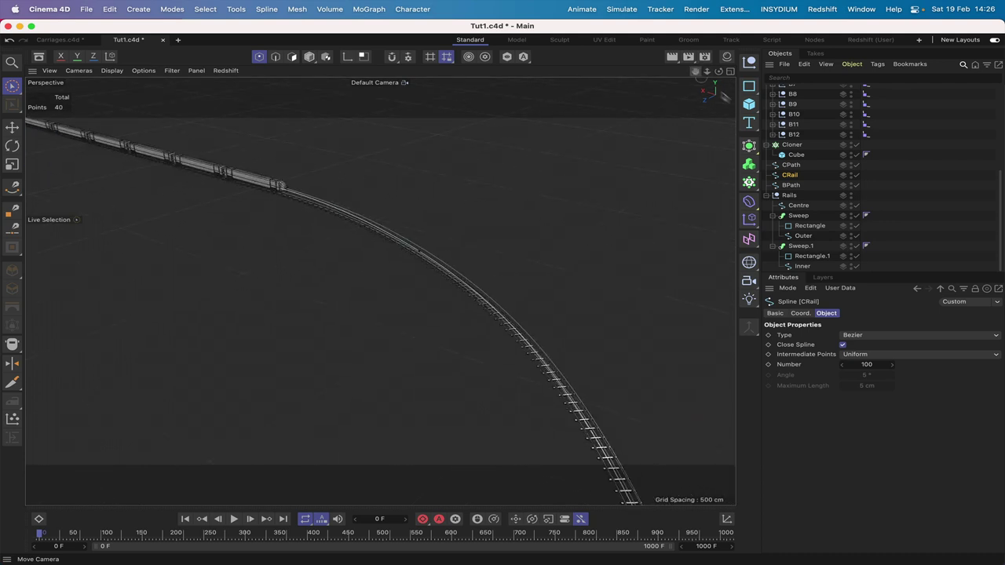
{"action": "left_click", "coordinate": [815, 106]}
{"action": "scroll", "coordinate": [815, 116], "scroll_direction": "up", "scroll_amount": 5}
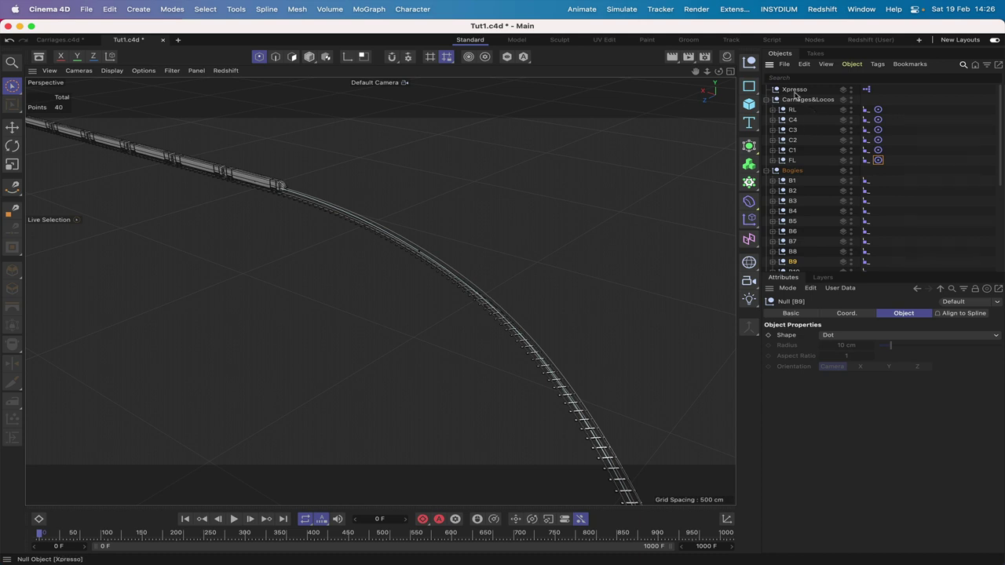
{"action": "left_click", "coordinate": [794, 89]}
{"action": "mouse_move", "coordinate": [866, 338]}
{"action": "left_mouse_down"}
{"action": "mouse_move", "coordinate": [878, 344]}
{"action": "mouse_move", "coordinate": [863, 343]}
{"action": "left_mouse_up"}
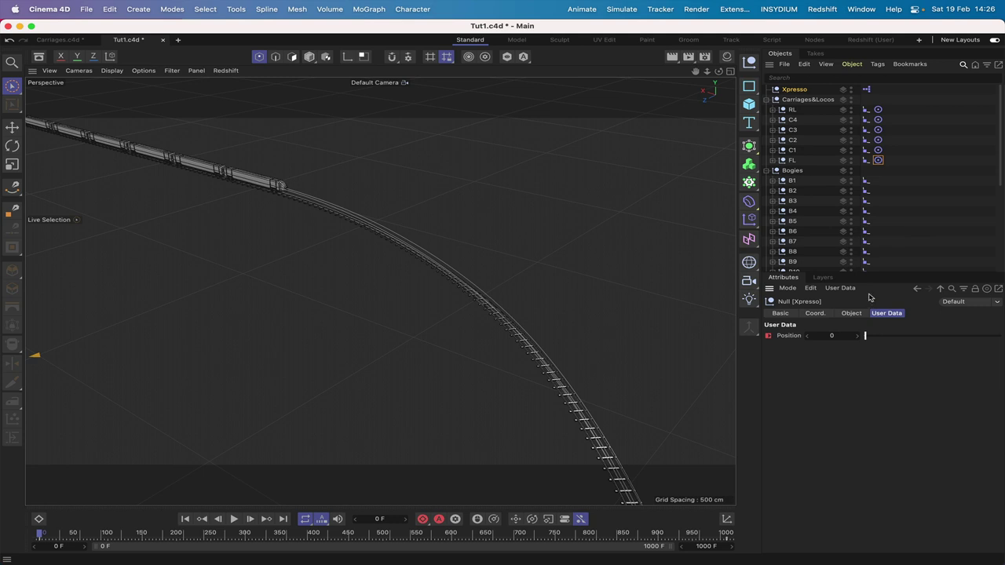
- Select the CRail spline for point editing in the front view
{"action": "key", "text": "F4"}
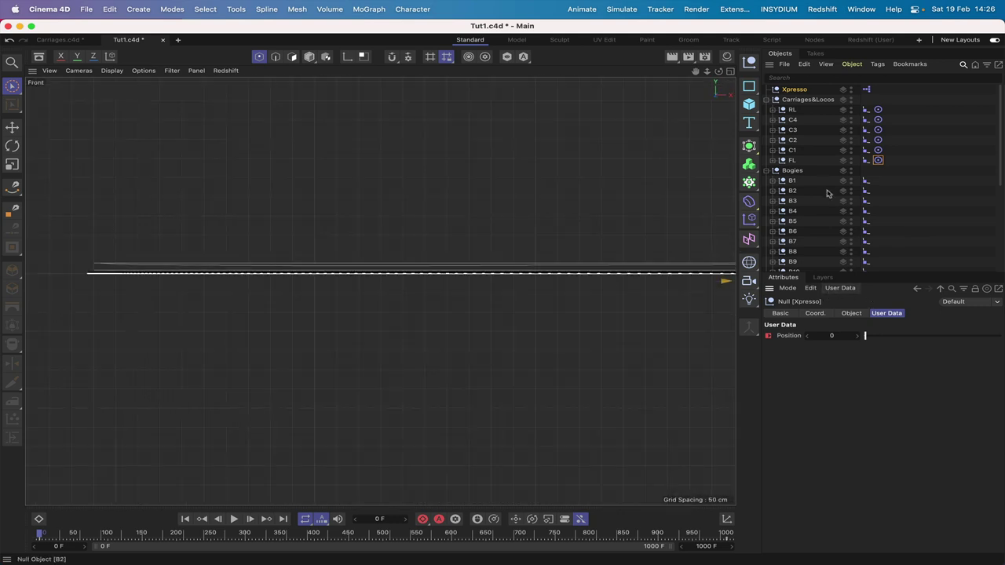
{"action": "scroll", "coordinate": [805, 203], "scroll_direction": "down", "scroll_amount": 5}
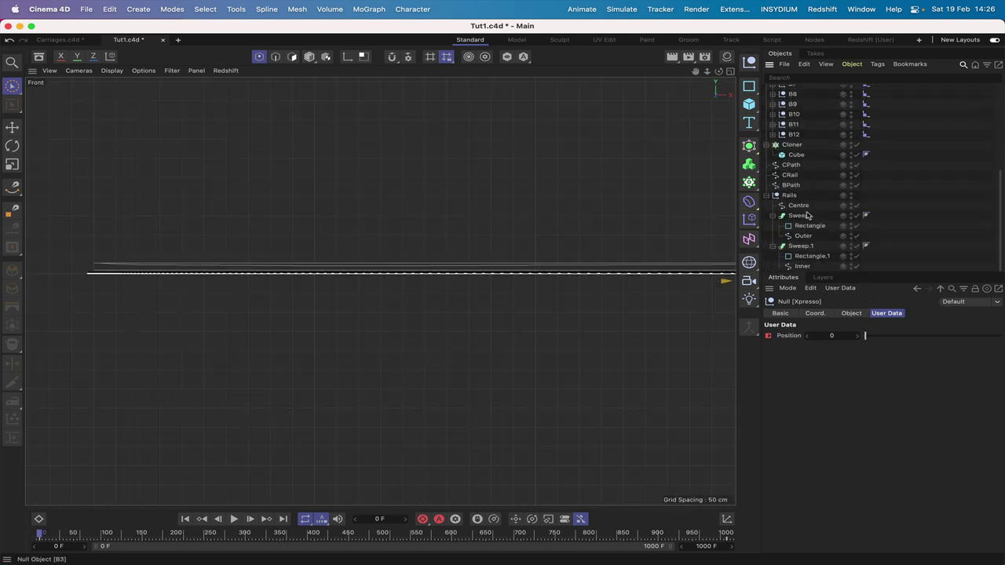
{"action": "left_click", "coordinate": [790, 175]}
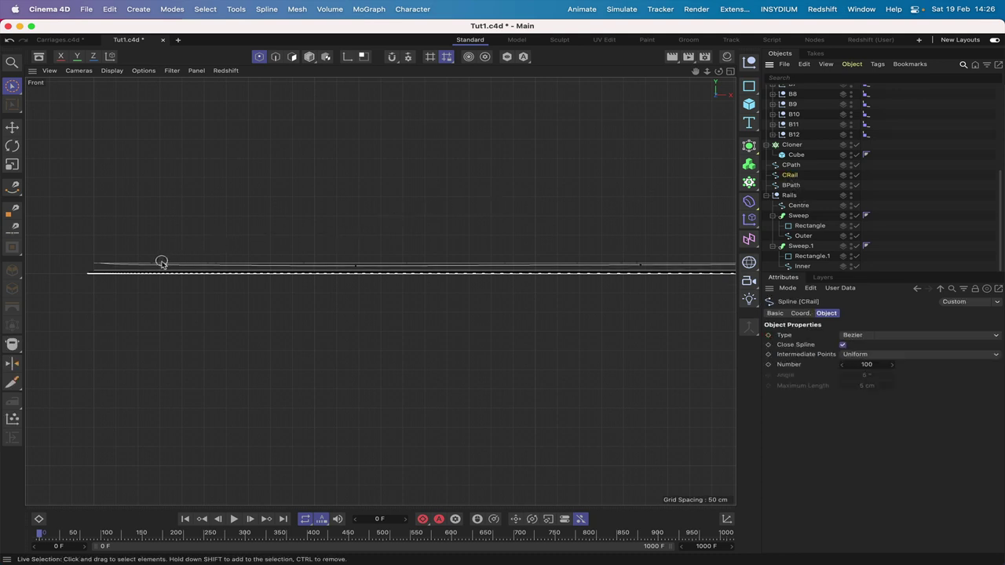
{"action": "left_click_drag", "start_coordinate": [161, 261], "coordinate": [365, 271]}
{"action": "left_click_drag", "start_coordinate": [614, 267], "coordinate": [571, 268]}
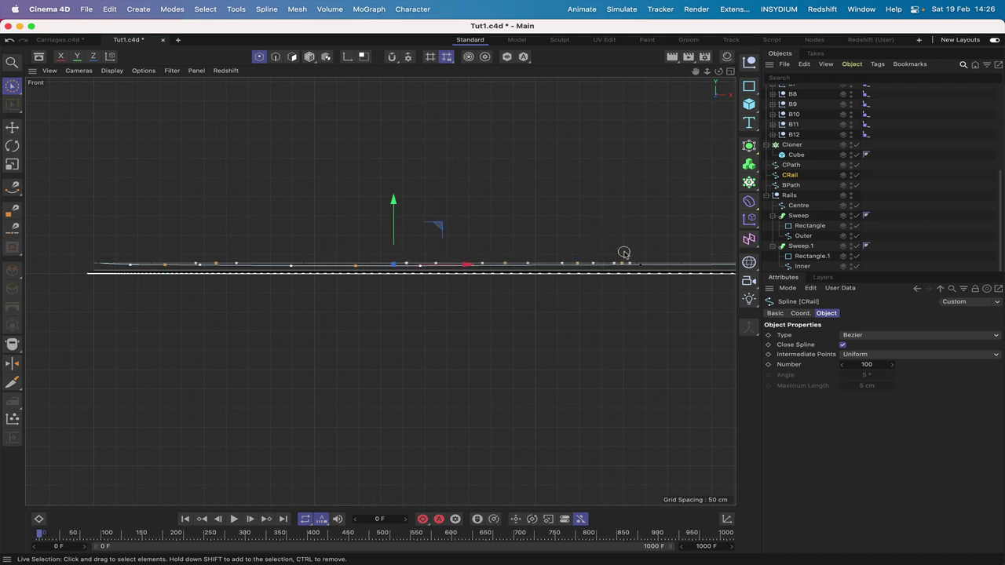
{"action": "left_click_drag", "start_coordinate": [577, 264], "coordinate": [654, 263], "text": "ctrl"}
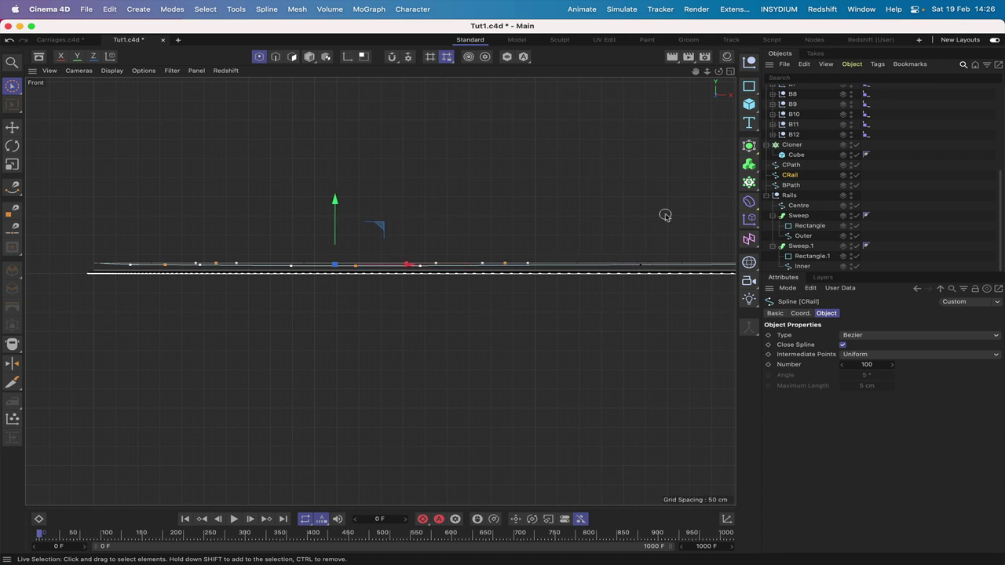
- Clear the point selection and select three neighbouring CRail points around the first bend in the top view, checking them in the other views
{"action": "key", "text": "F2"}
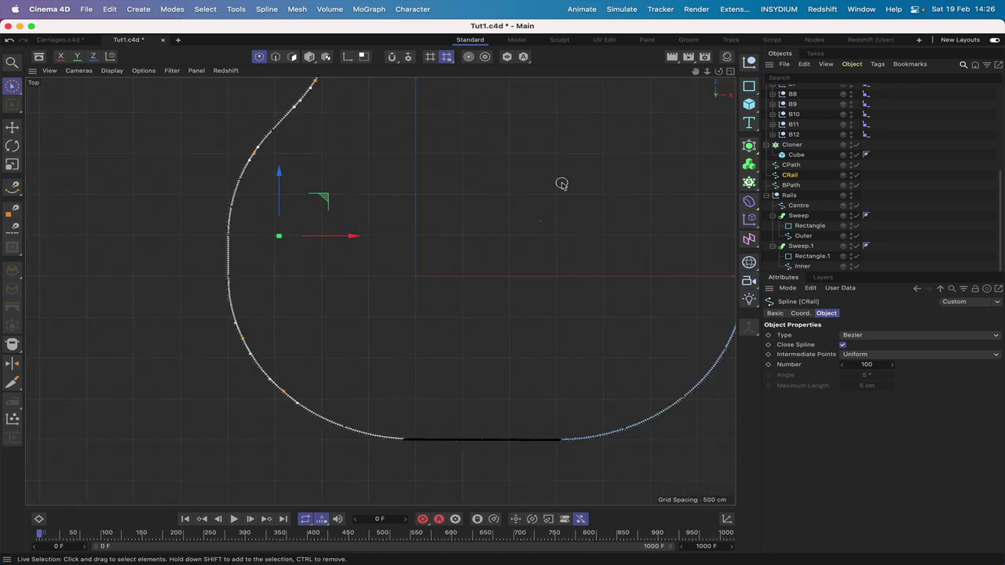
{"action": "left_click", "coordinate": [287, 291]}
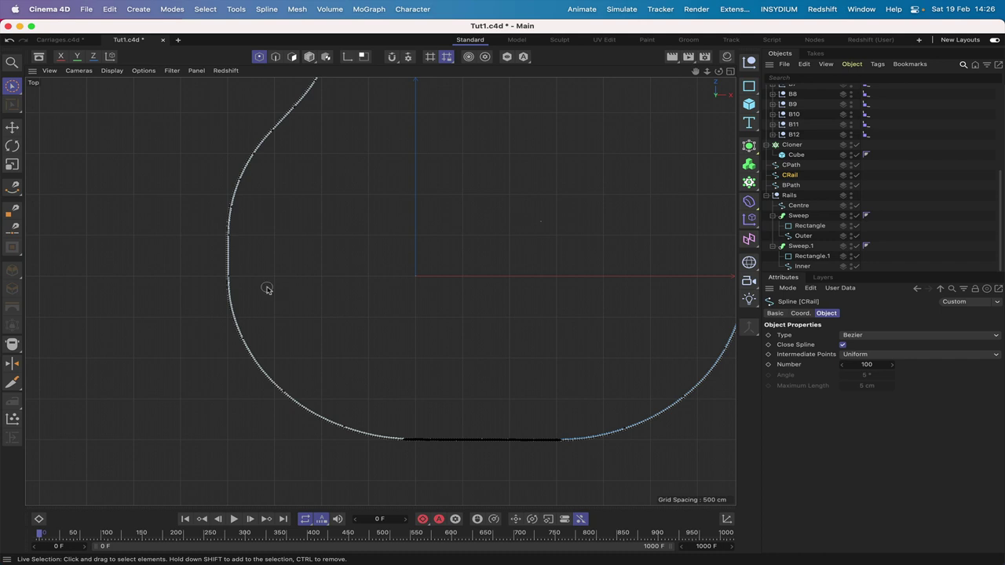
{"action": "left_click", "coordinate": [243, 337]}
{"action": "key", "text": "F1"}
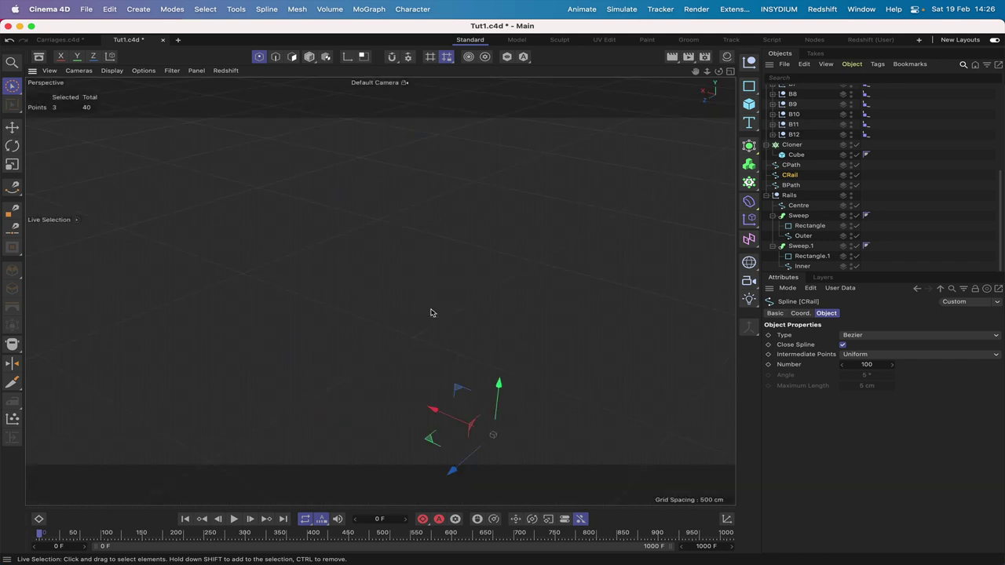
{"action": "key", "text": "F3"}
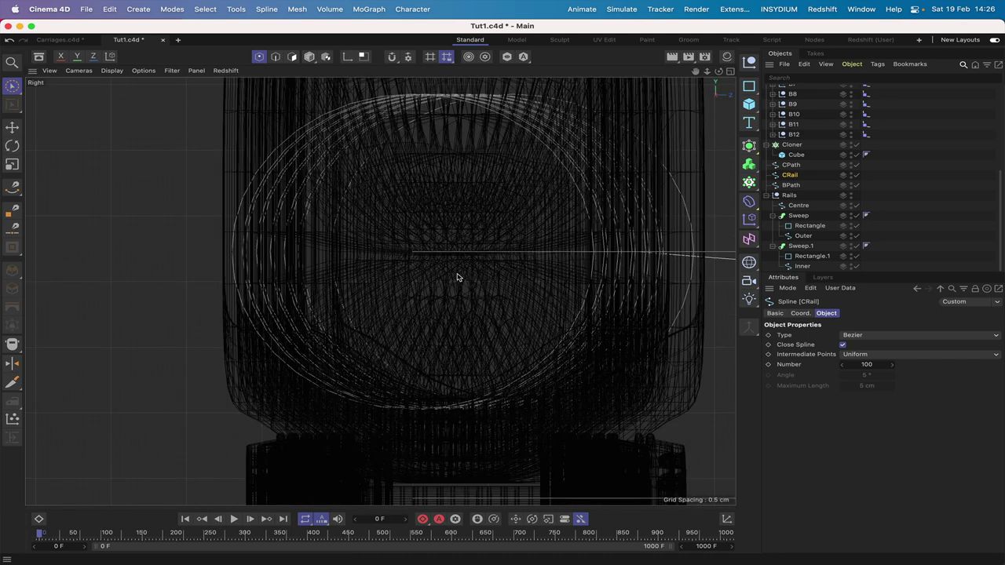
{"action": "key", "text": "F4"}
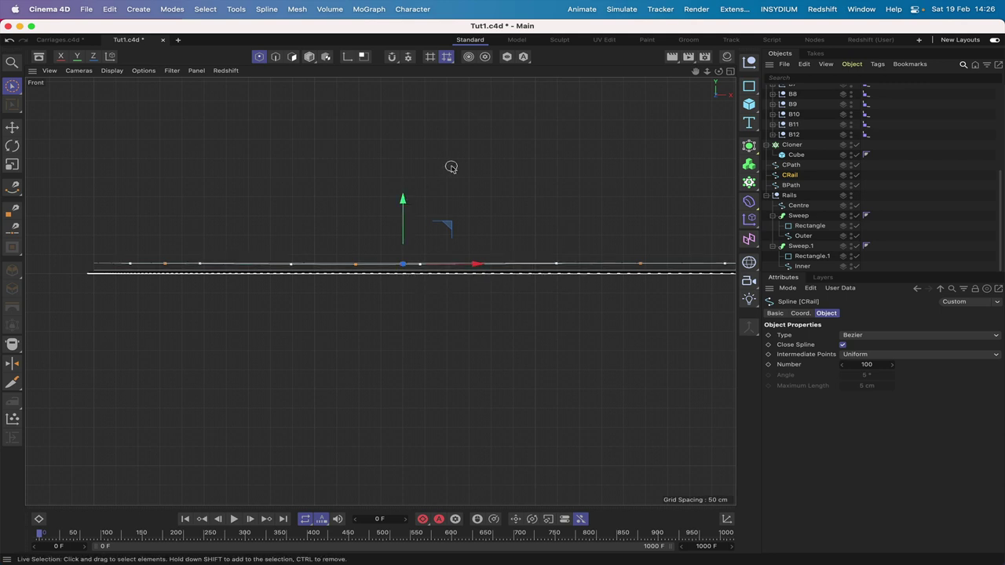
{"action": "key", "text": "F1"}
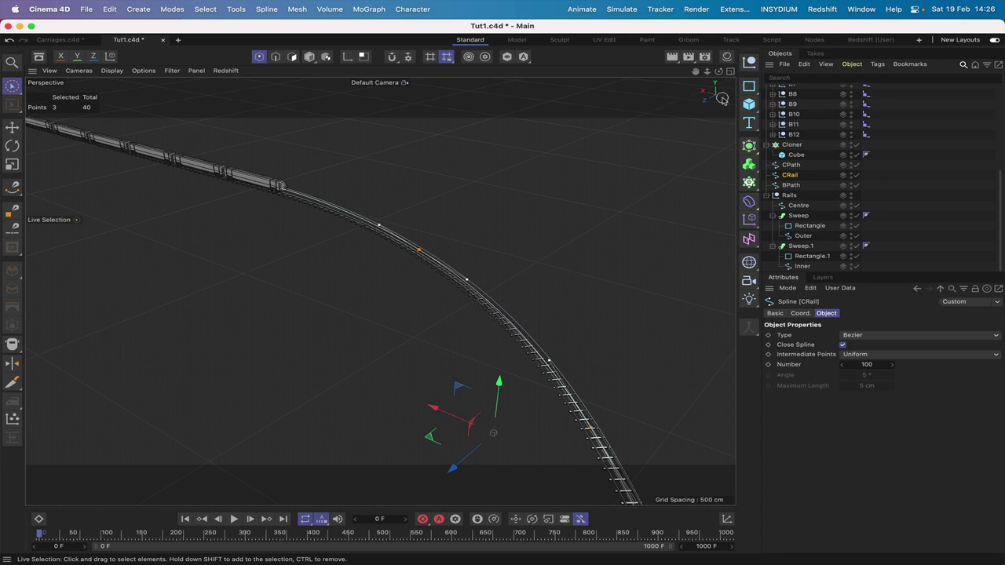
- Check the train's banking on the first bend in the perspective view with the Xpresso null's Position at 0.087
{"action": "scroll", "coordinate": [817, 134], "scroll_direction": "up", "scroll_amount": 5}
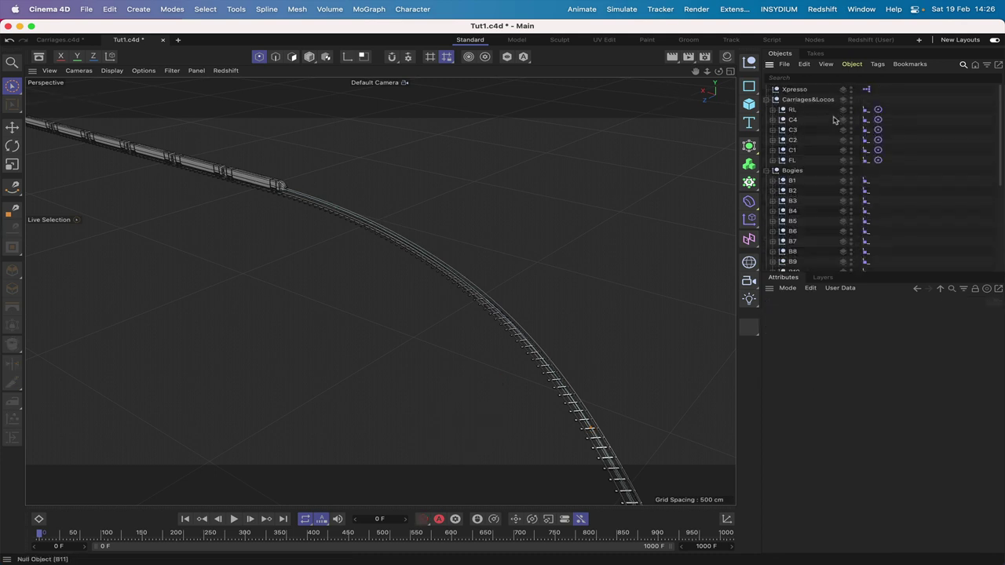
{"action": "left_click", "coordinate": [794, 89]}
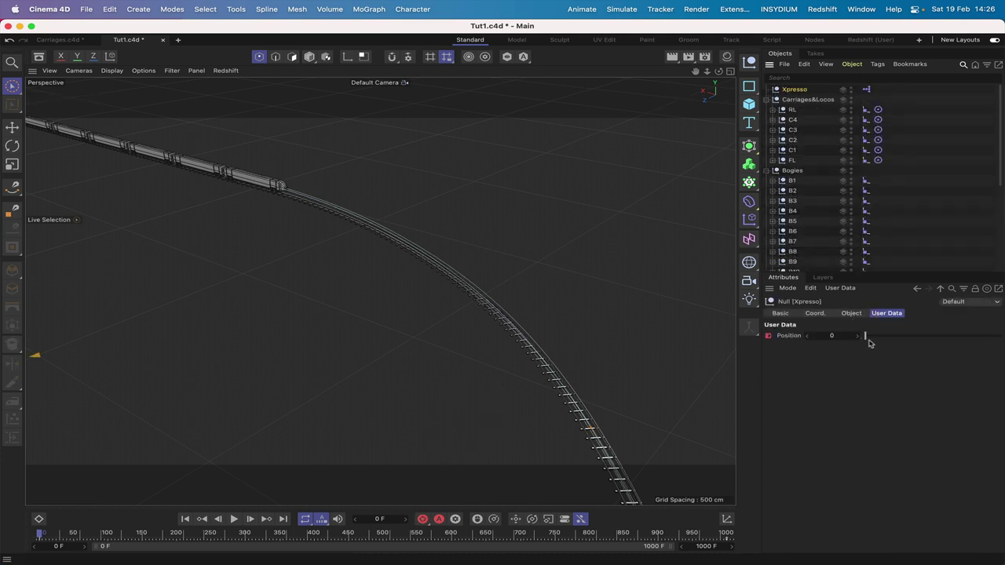
{"action": "left_click_drag", "start_coordinate": [866, 337], "coordinate": [870, 341]}
{"action": "left_click_drag", "start_coordinate": [874, 341], "coordinate": [876, 340]}
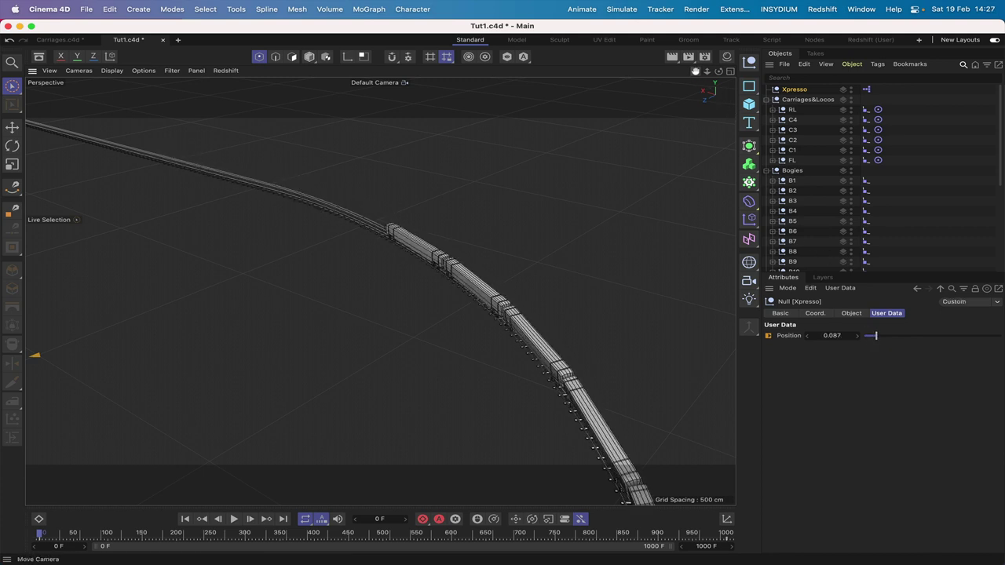
{"action": "mouse_move", "coordinate": [695, 72]}
{"action": "left_mouse_down"}
{"action": "mouse_move", "coordinate": [719, 72]}
{"action": "mouse_move", "coordinate": [691, 79]}
{"action": "mouse_move", "coordinate": [698, 75]}
{"action": "left_mouse_up"}
{"action": "scroll", "coordinate": [636, 97], "scroll_direction": "up", "scroll_amount": 1}
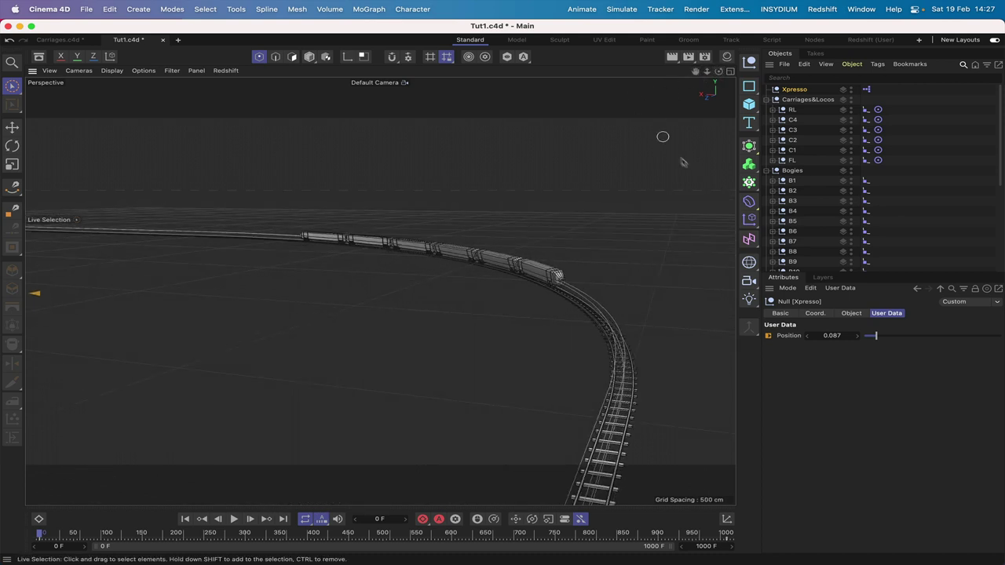
- Fine-tune the height of the three selected CRail points slightly along the Y axis in the perspective view
{"action": "scroll", "coordinate": [839, 181], "scroll_direction": "down", "scroll_amount": 5}
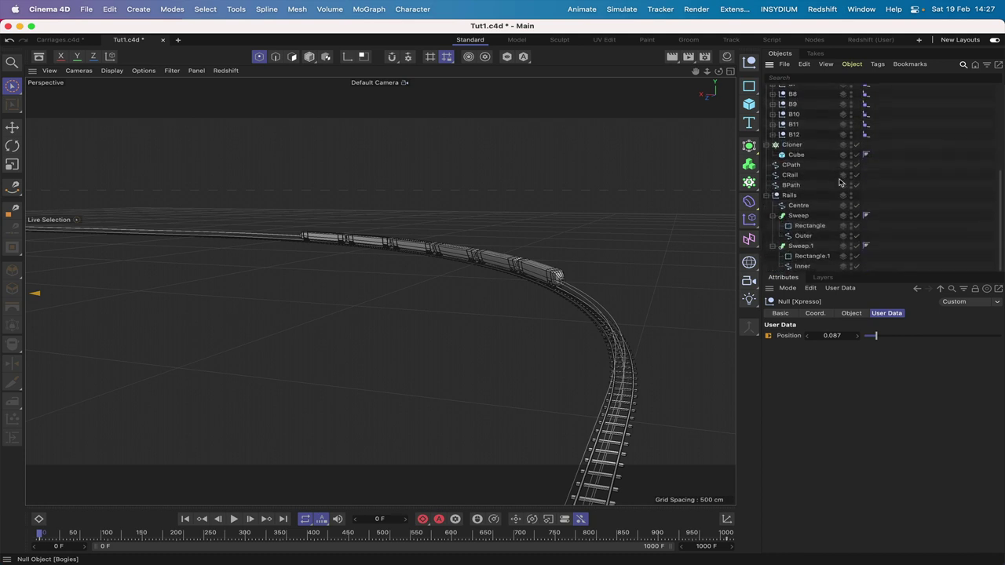
{"action": "left_click", "coordinate": [793, 176]}
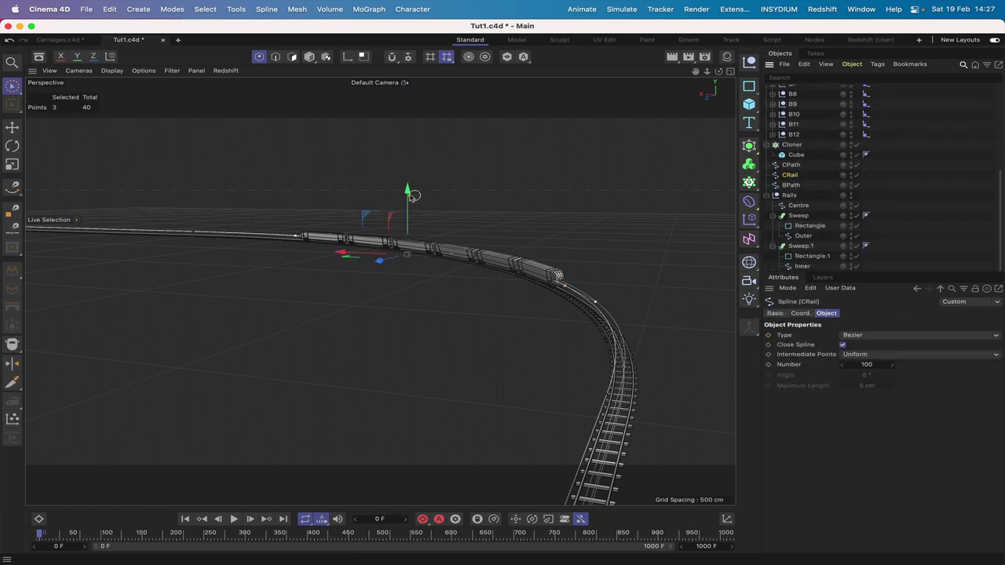
{"action": "left_click_drag", "start_coordinate": [407, 193], "coordinate": [408, 191]}
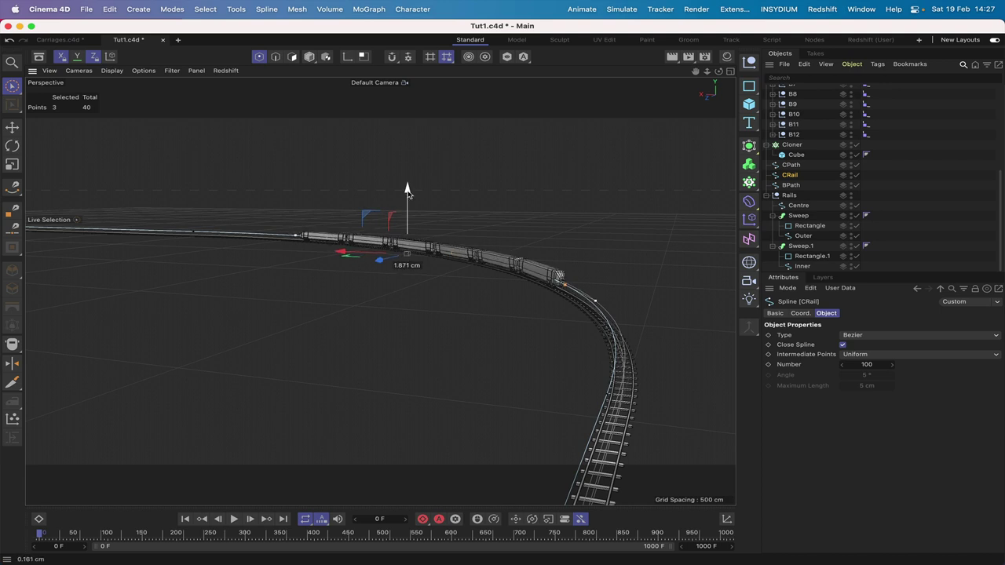
{"action": "left_click_drag", "start_coordinate": [407, 192], "coordinate": [408, 192]}
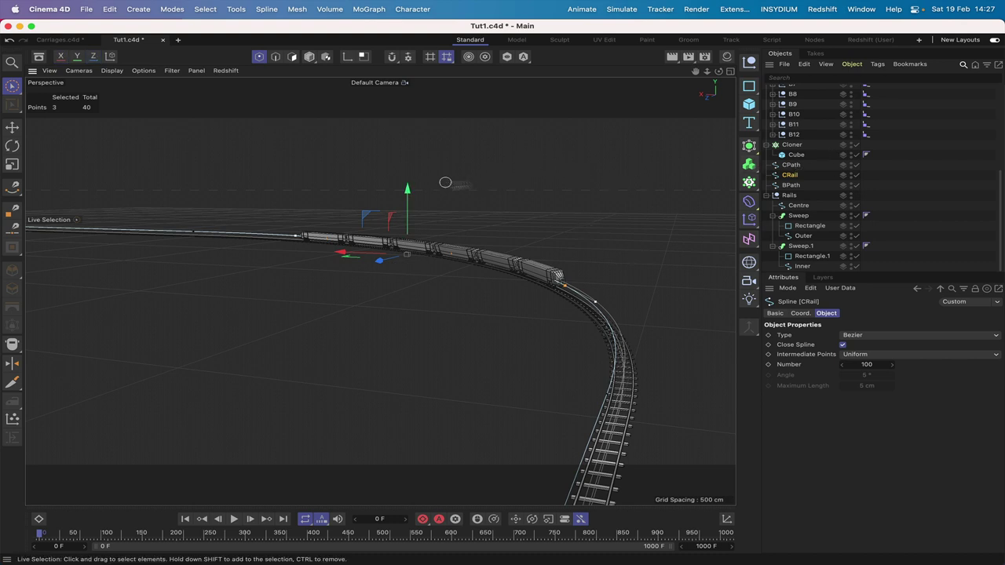
{"action": "left_click", "coordinate": [801, 313]}
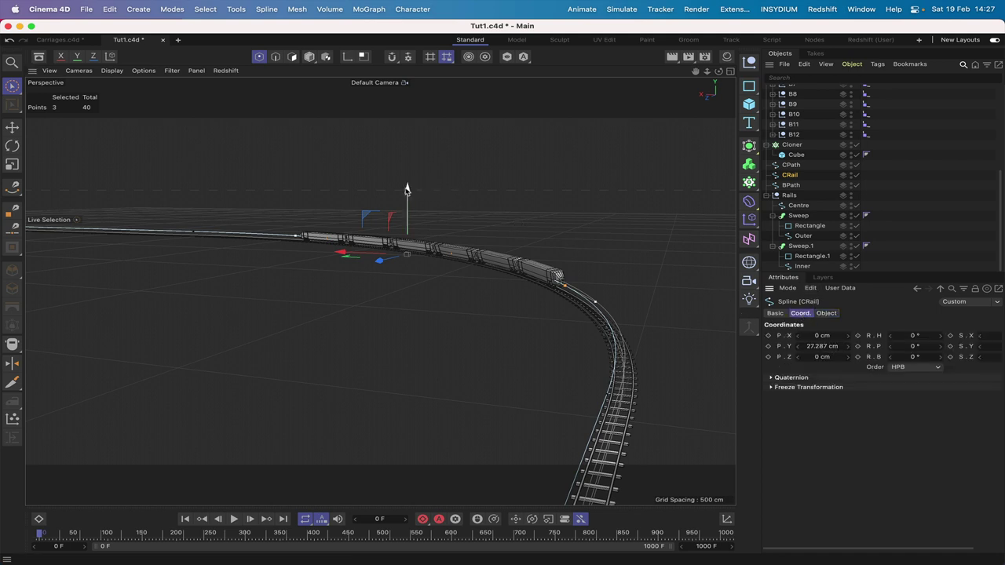
{"action": "left_click_drag", "start_coordinate": [408, 189], "coordinate": [407, 190]}
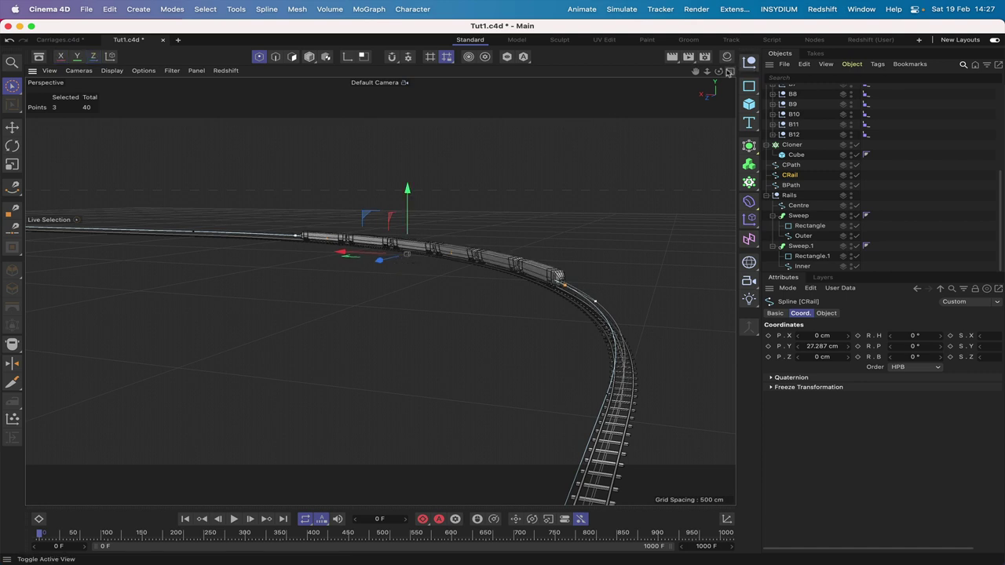
- Check the train's banking around the bend from a lower angle, advancing the Xpresso null's Position to 0.098
{"action": "left_click_drag", "start_coordinate": [717, 71], "coordinate": [769, 79]}
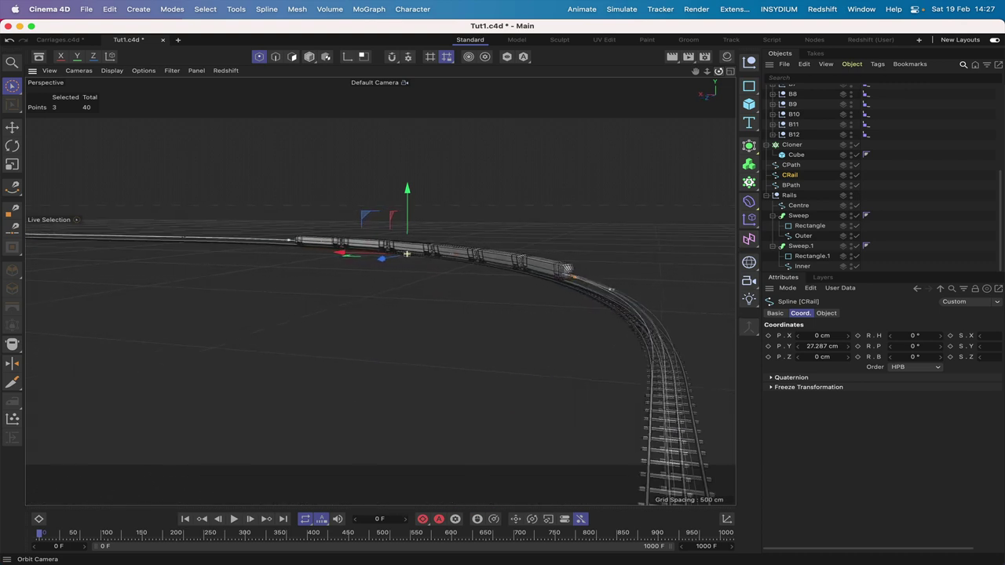
{"action": "left_click_drag", "start_coordinate": [686, 85], "coordinate": [683, 86]}
{"action": "scroll", "coordinate": [812, 98], "scroll_direction": "up", "scroll_amount": 5}
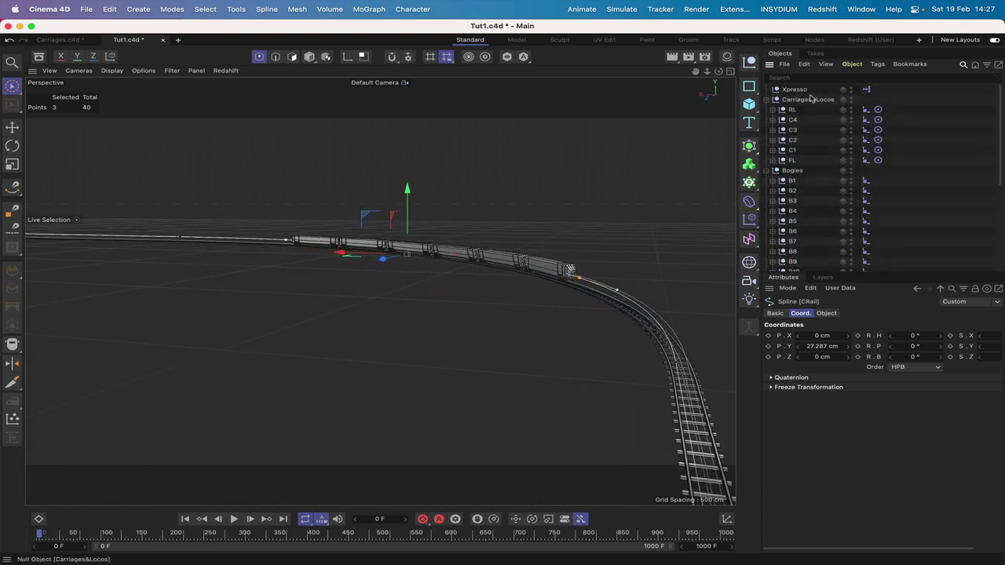
{"action": "left_click", "coordinate": [809, 90]}
{"action": "left_click", "coordinate": [879, 409]}
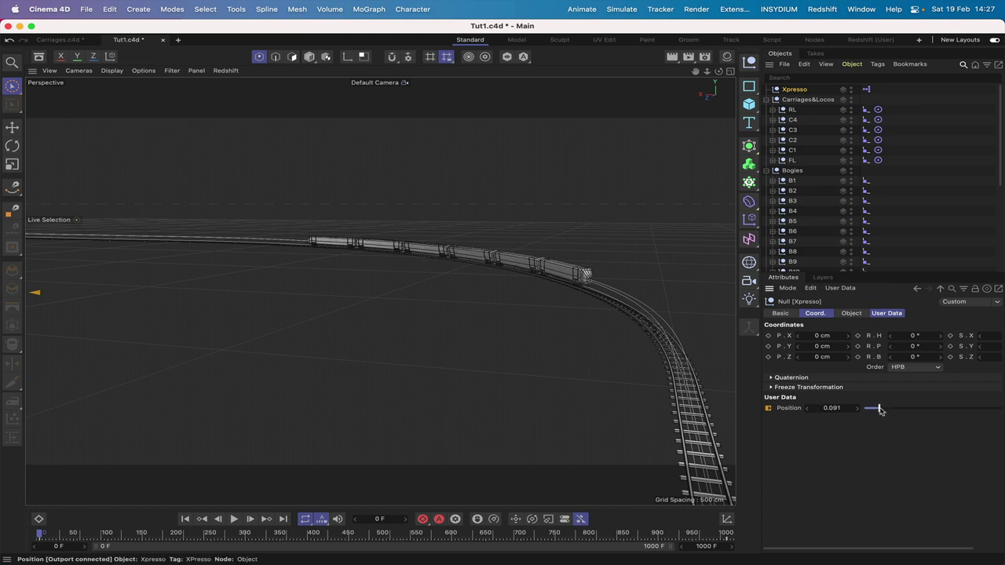
{"action": "mouse_move", "coordinate": [879, 409]}
{"action": "left_mouse_down"}
{"action": "mouse_move", "coordinate": [869, 410]}
{"action": "mouse_move", "coordinate": [881, 409]}
{"action": "left_mouse_up"}
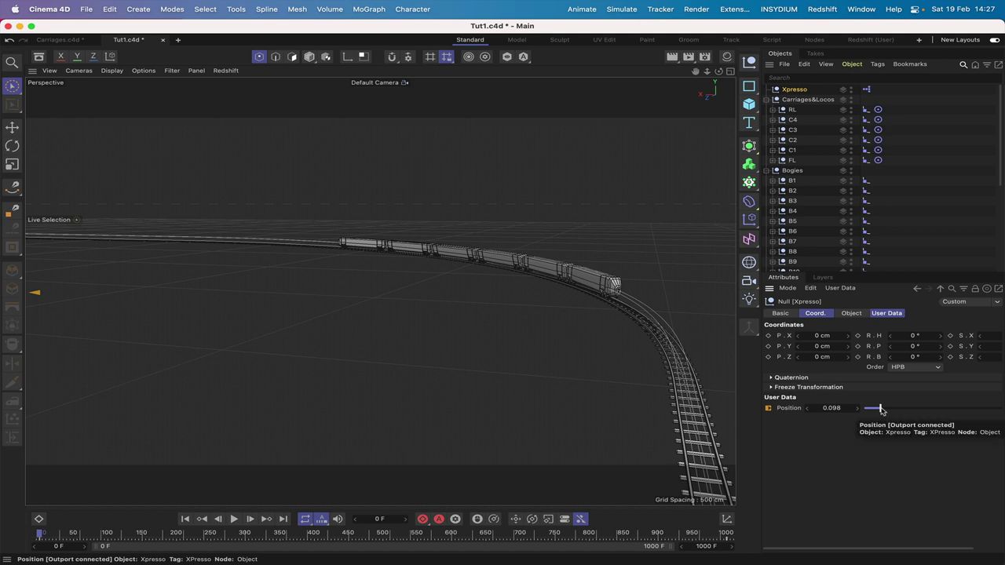
- Select three neighbouring CRail points on the next bend ahead of the train in the top view
{"action": "key", "text": "F2"}
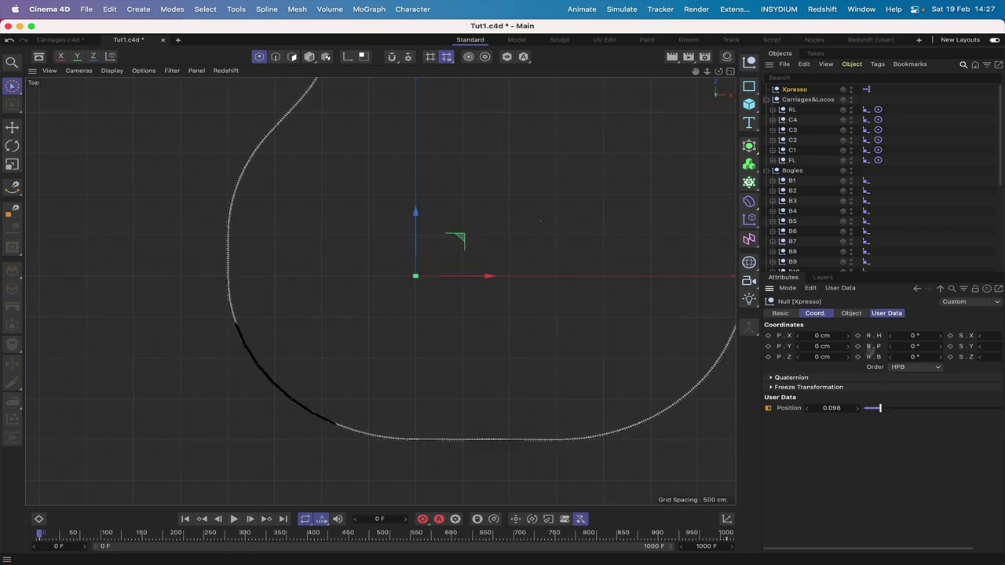
{"action": "left_click_drag", "start_coordinate": [696, 72], "coordinate": [726, 202]}
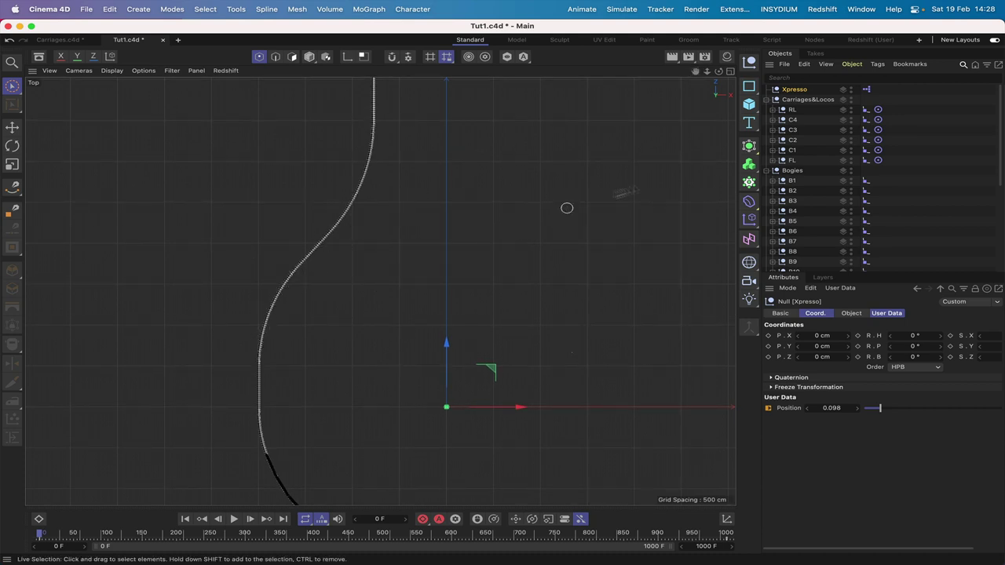
{"action": "scroll", "coordinate": [827, 174], "scroll_direction": "down", "scroll_amount": 5}
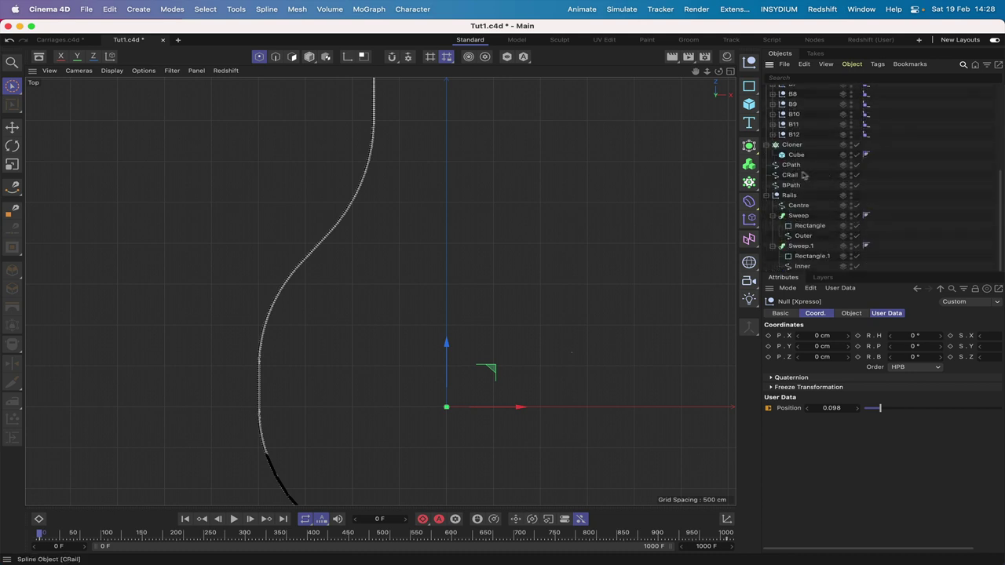
{"action": "left_click", "coordinate": [791, 175]}
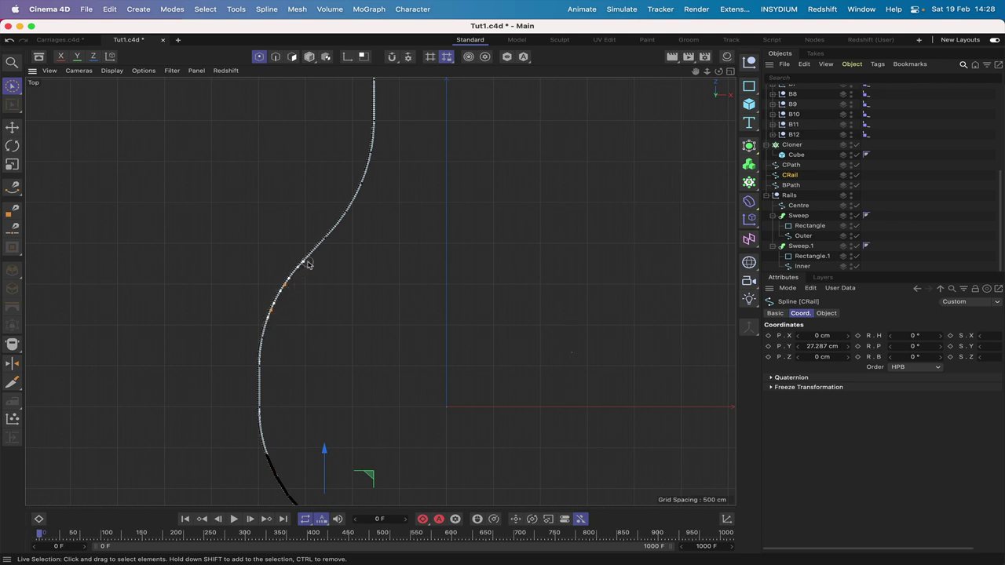
{"action": "left_click", "coordinate": [287, 286]}
- Set the perspective view's camera navigation to Center Mode
{"action": "key", "text": "F1"}
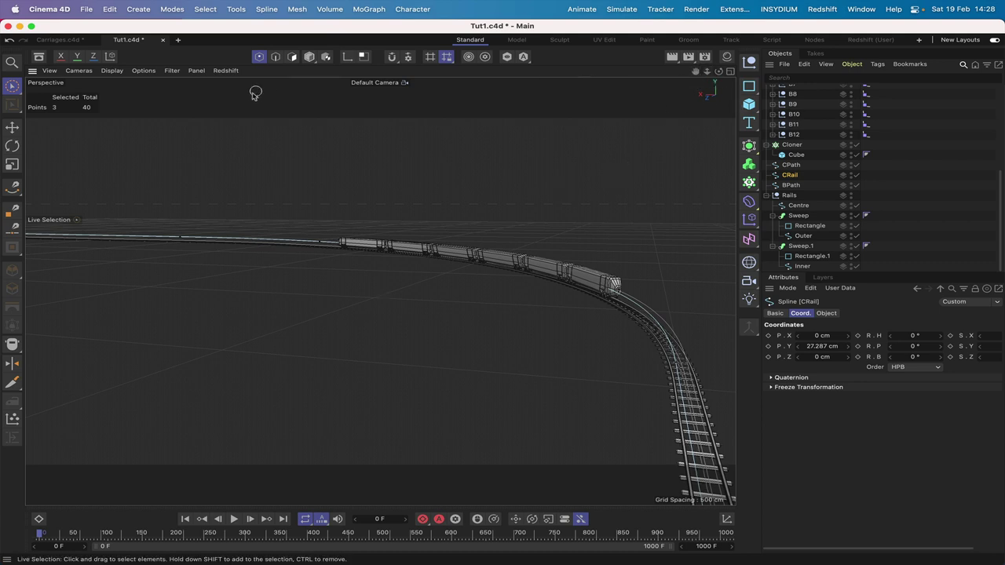
{"action": "left_click", "coordinate": [86, 73]}
{"action": "mouse_move", "coordinate": [102, 86]}
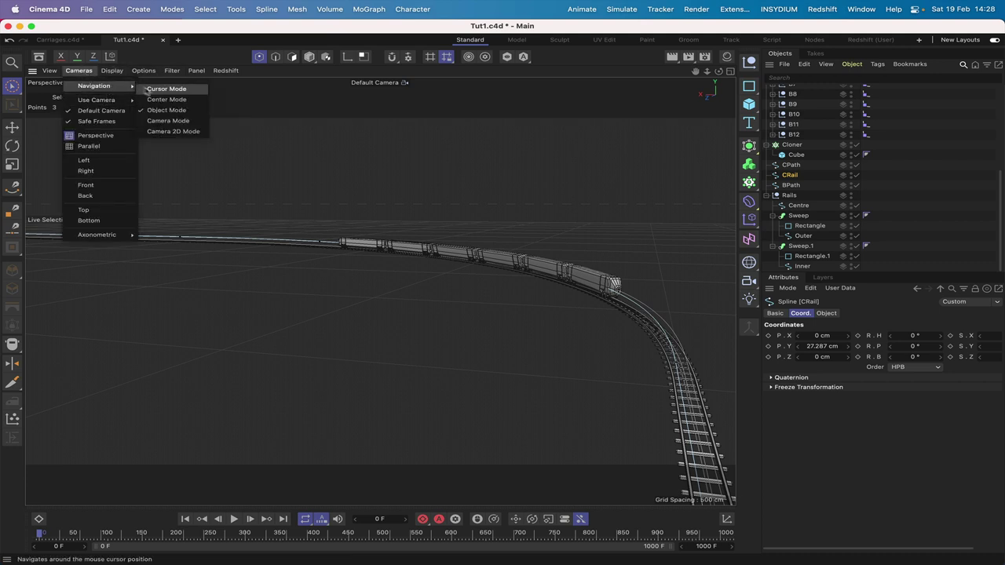
{"action": "left_click", "coordinate": [159, 102]}
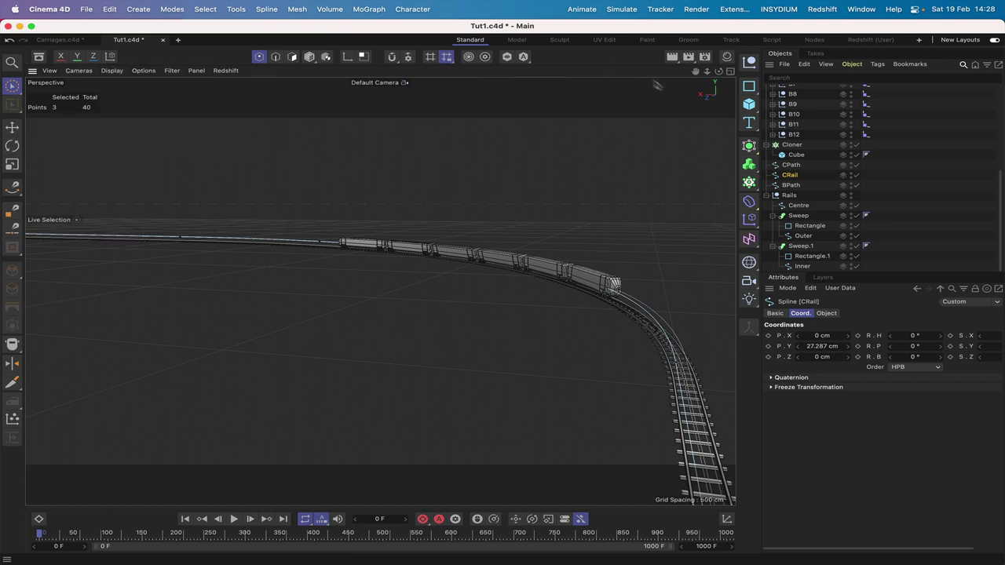
{"action": "left_click", "coordinate": [89, 72]}
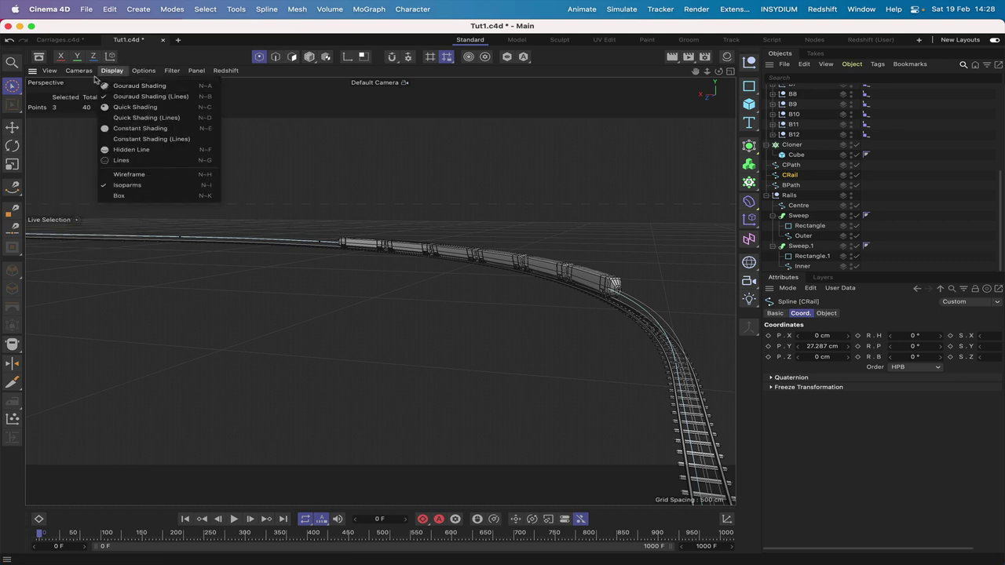
{"action": "mouse_move", "coordinate": [102, 86]}
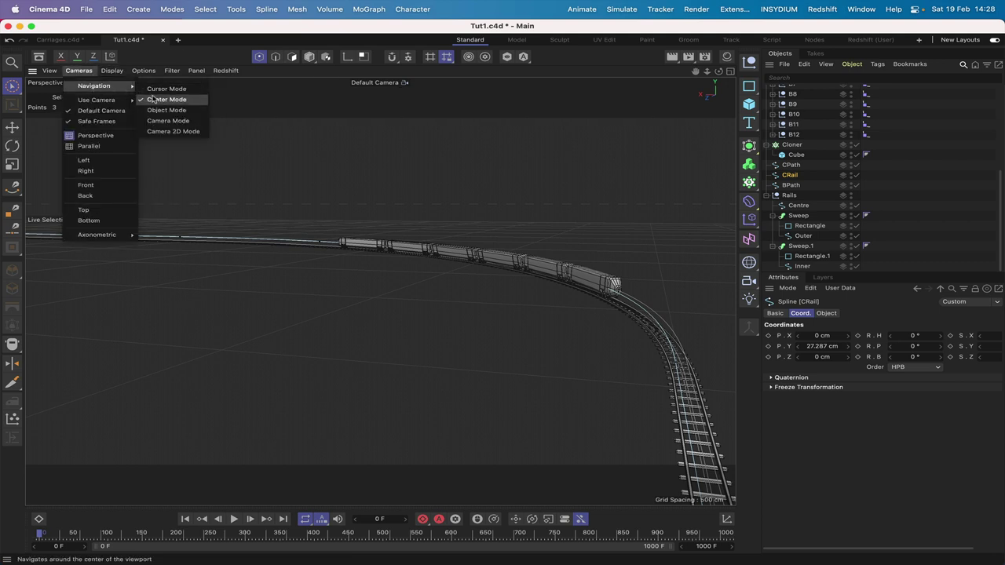
{"action": "left_click", "coordinate": [156, 100]}
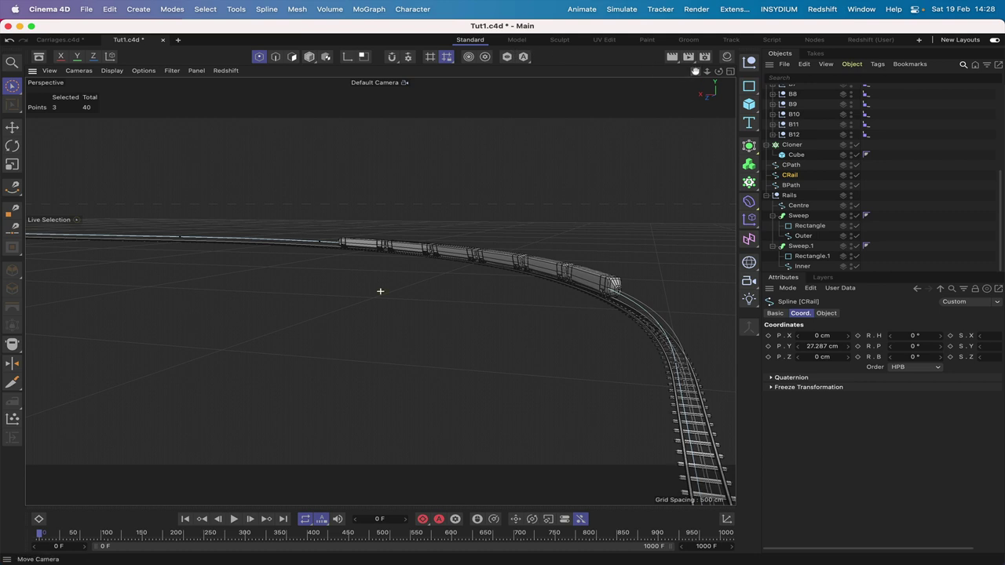
- Set the perspective view's camera navigation to Object Mode and frame the train and the bend ahead around the selected CRail points
{"action": "left_click_drag", "start_coordinate": [720, 72], "coordinate": [718, 73]}
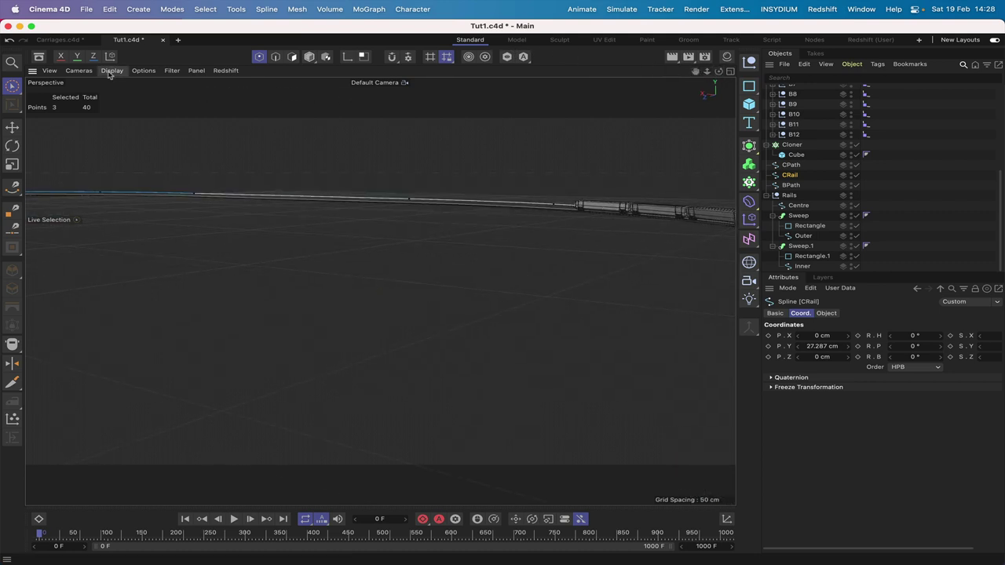
{"action": "left_click", "coordinate": [79, 71]}
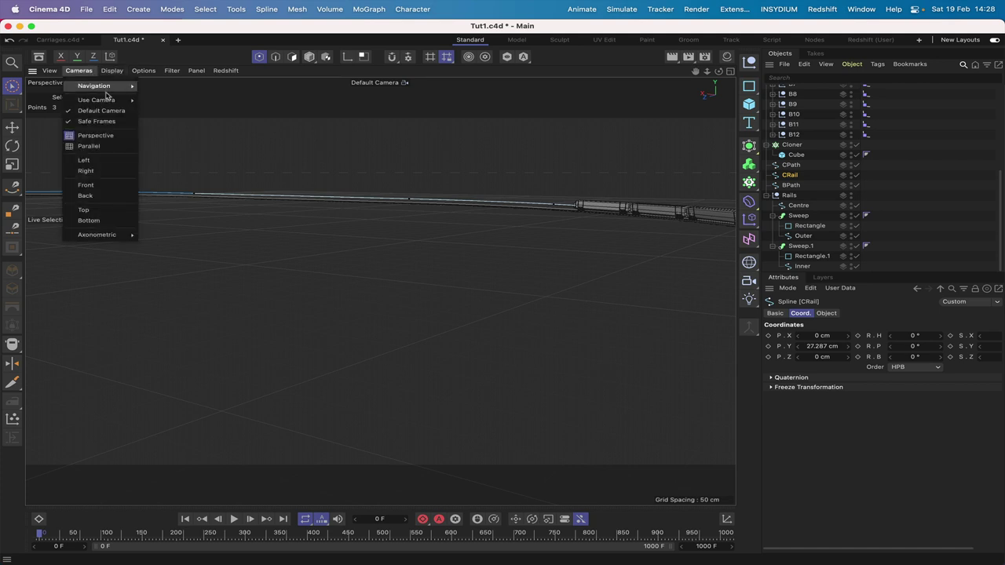
{"action": "mouse_move", "coordinate": [98, 86]}
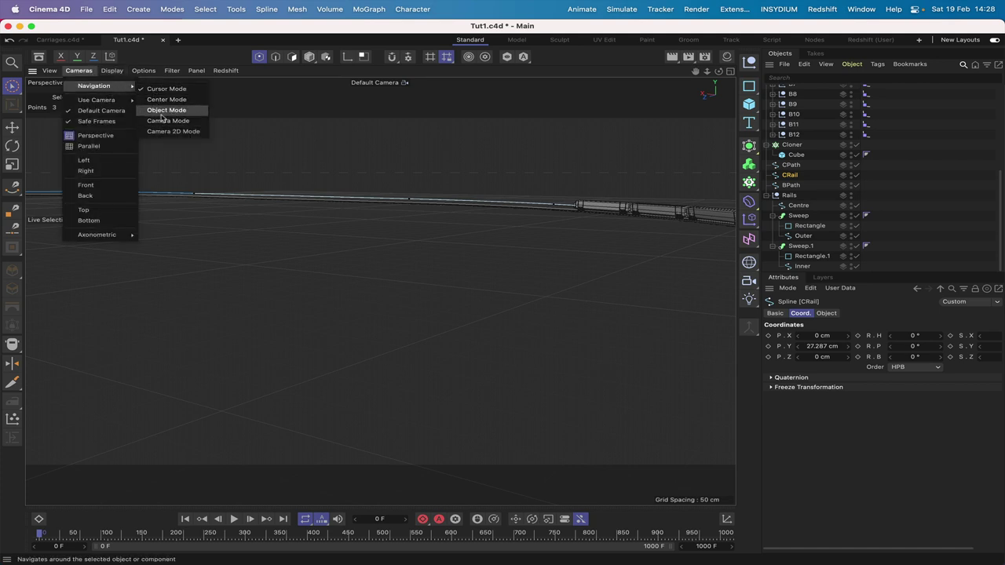
{"action": "left_click", "coordinate": [161, 110]}
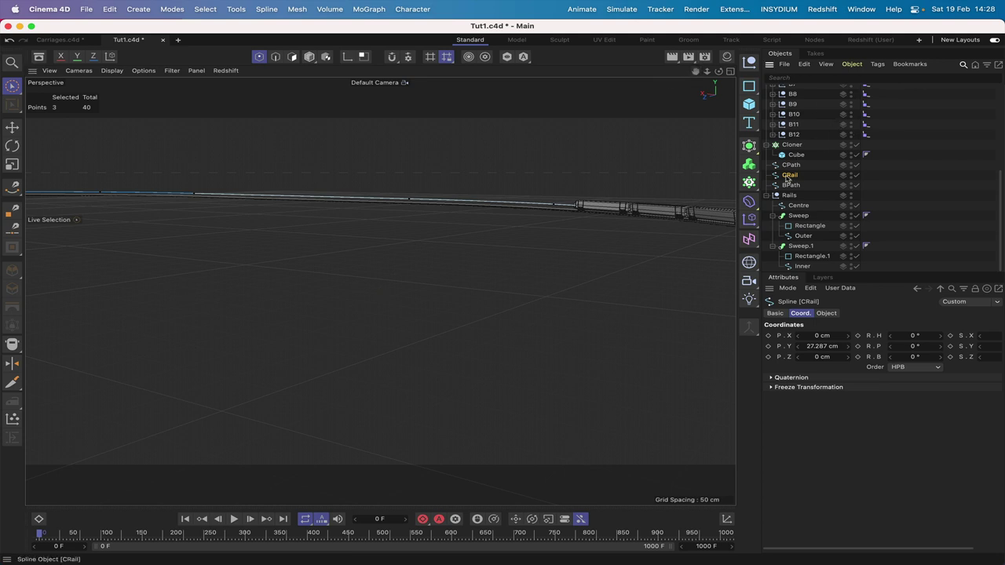
{"action": "left_click_drag", "start_coordinate": [719, 71], "coordinate": [832, 67]}
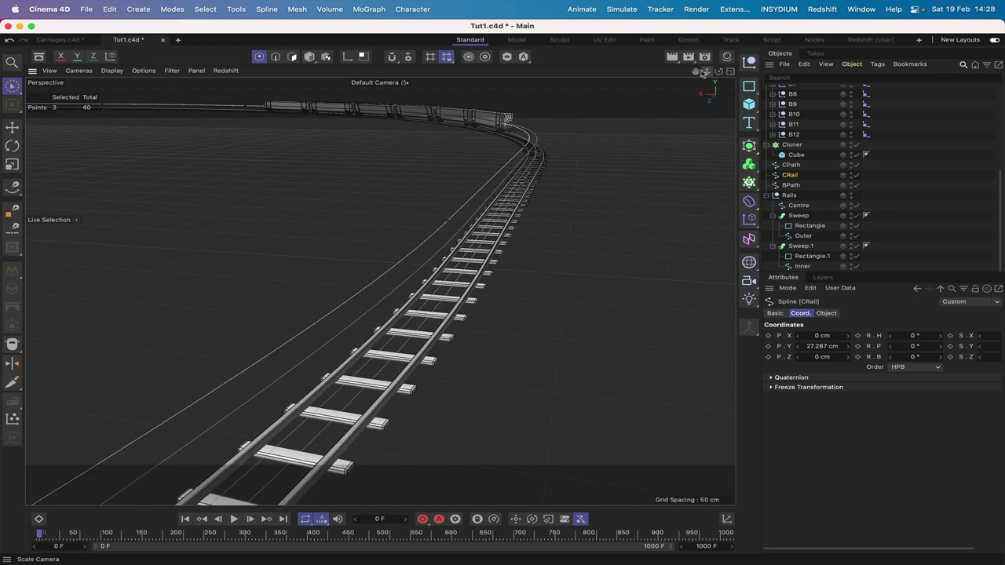
{"action": "left_click_drag", "start_coordinate": [697, 74], "coordinate": [715, 82]}
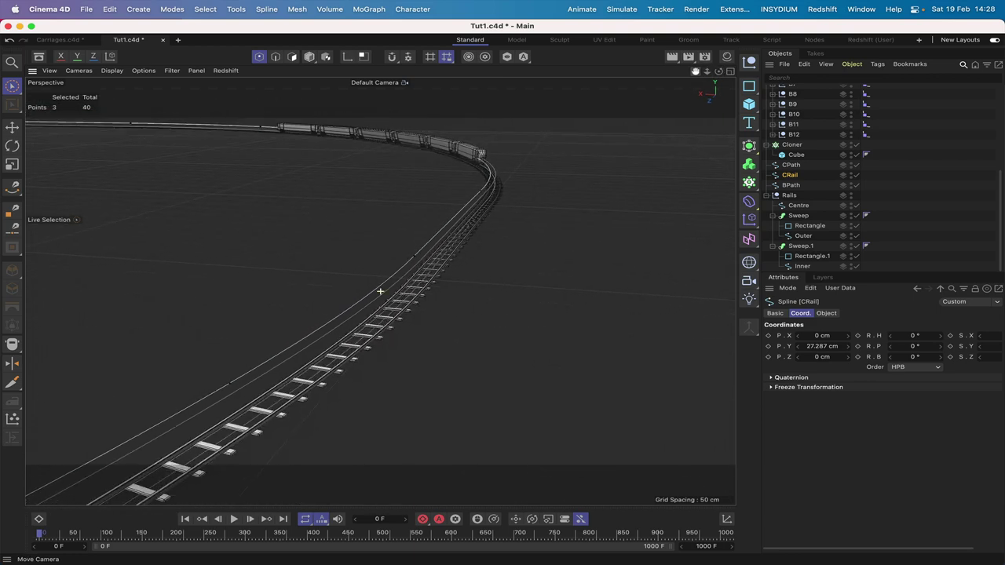
{"action": "right_click_drag", "start_coordinate": [696, 72], "coordinate": [657, 72]}
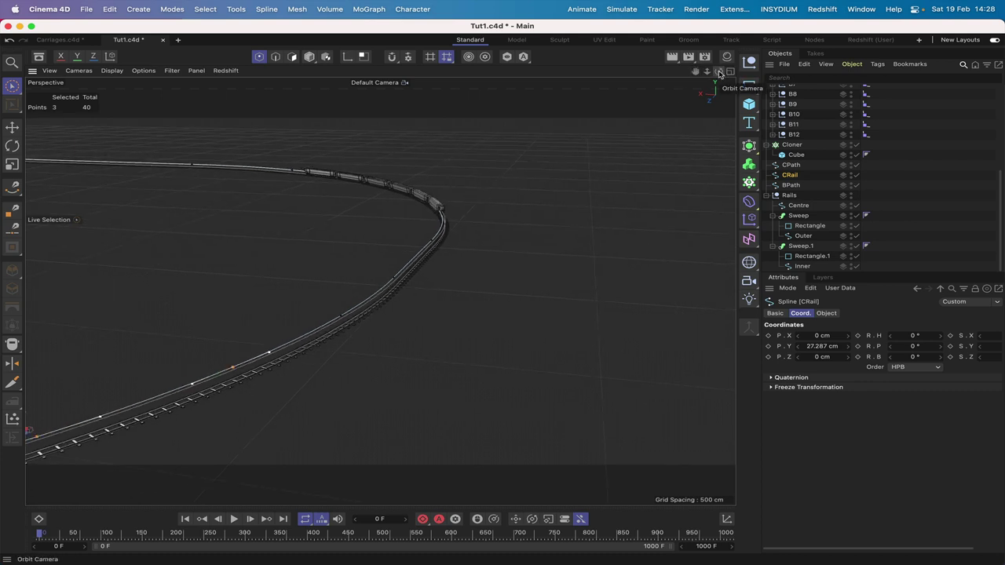
- Lower the three selected CRail points slightly along the Y axis in the Right view
{"action": "key", "text": "F4"}
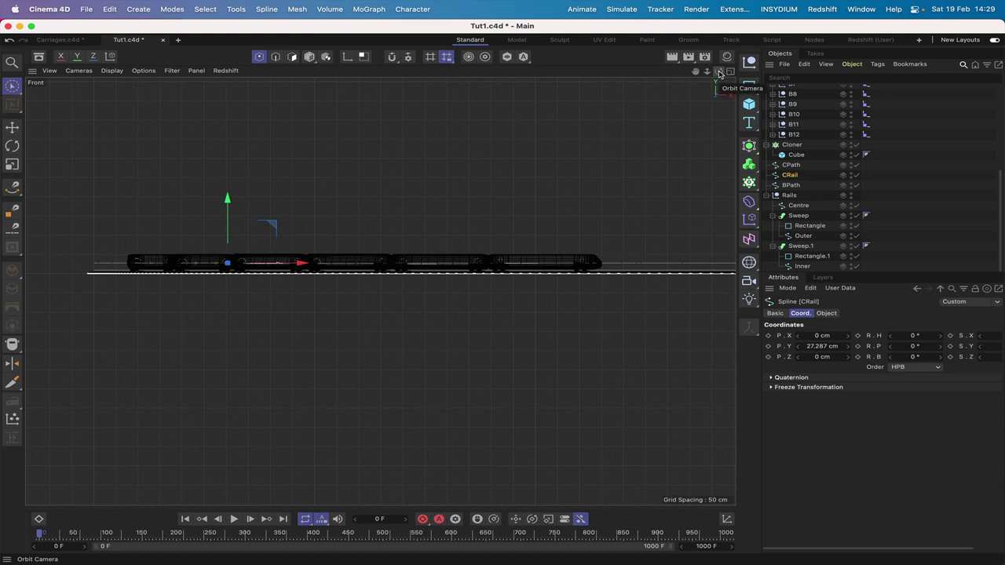
{"action": "left_click_drag", "start_coordinate": [695, 72], "coordinate": [380, 292]}
{"action": "key", "text": "F3"}
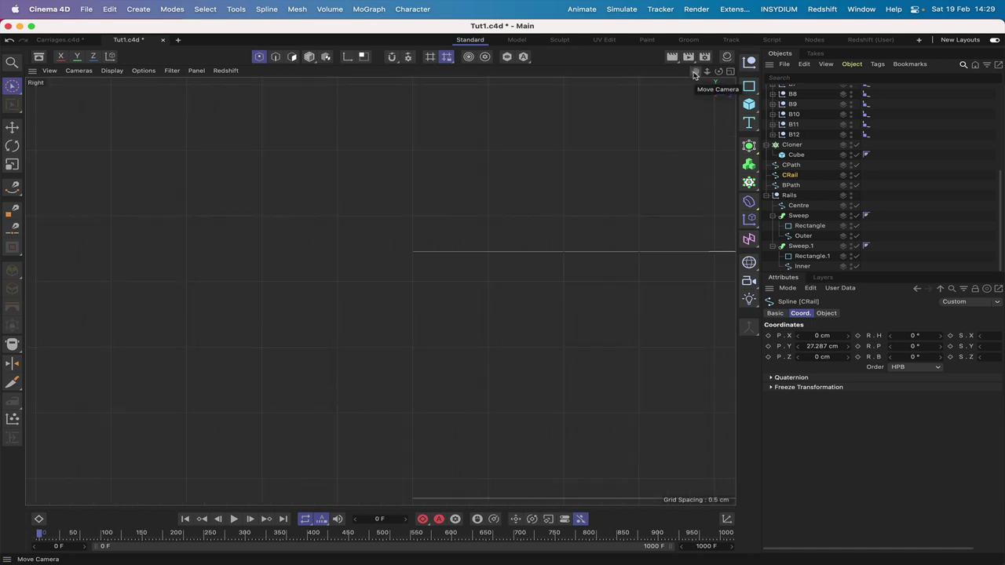
{"action": "key", "text": "h"}
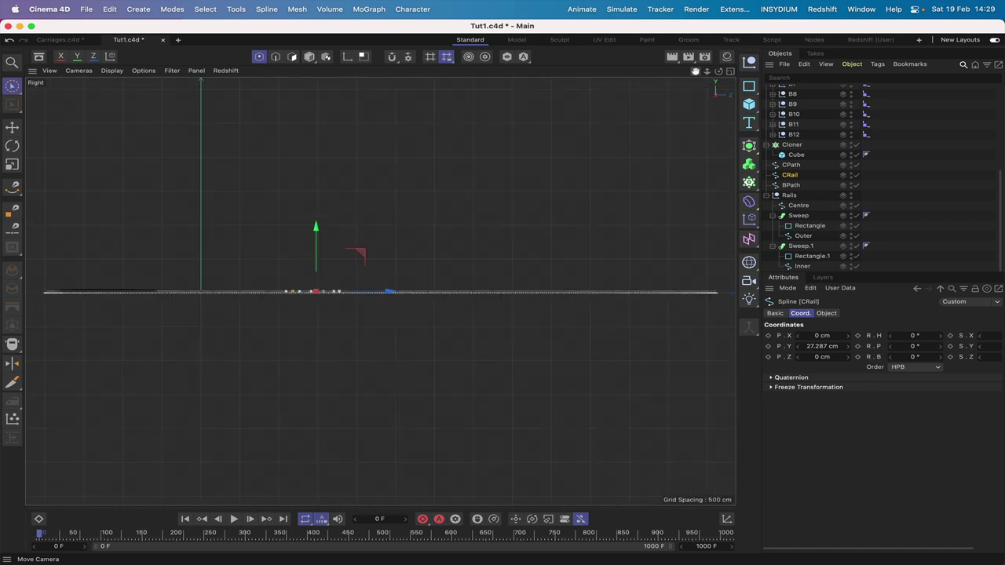
{"action": "left_click_drag", "start_coordinate": [695, 72], "coordinate": [380, 291]}
{"action": "mouse_move", "coordinate": [695, 72]}
{"action": "right_mouse_down"}
{"action": "mouse_move", "coordinate": [381, 292]}
{"action": "mouse_move", "coordinate": [696, 73]}
{"action": "right_mouse_up"}
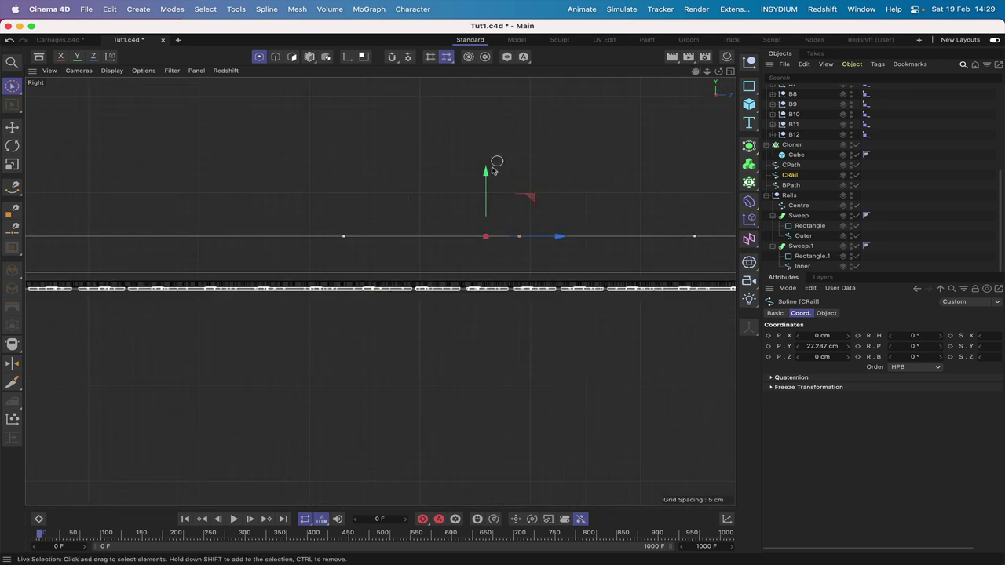
{"action": "left_click_drag", "start_coordinate": [486, 174], "coordinate": [486, 173]}
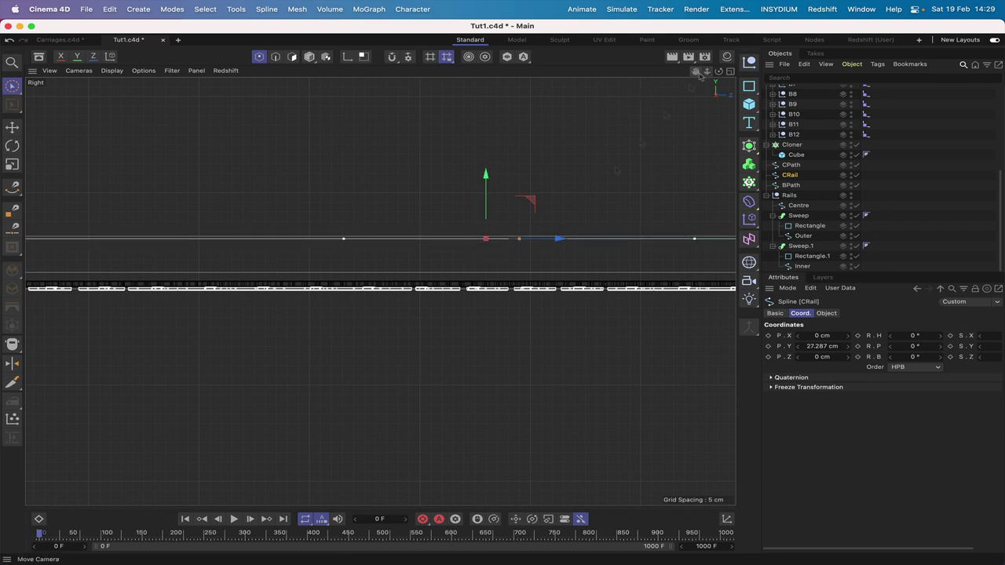
- Select two further CRail points along the track in the Right view
{"action": "left_click_drag", "start_coordinate": [706, 71], "coordinate": [694, 73]}
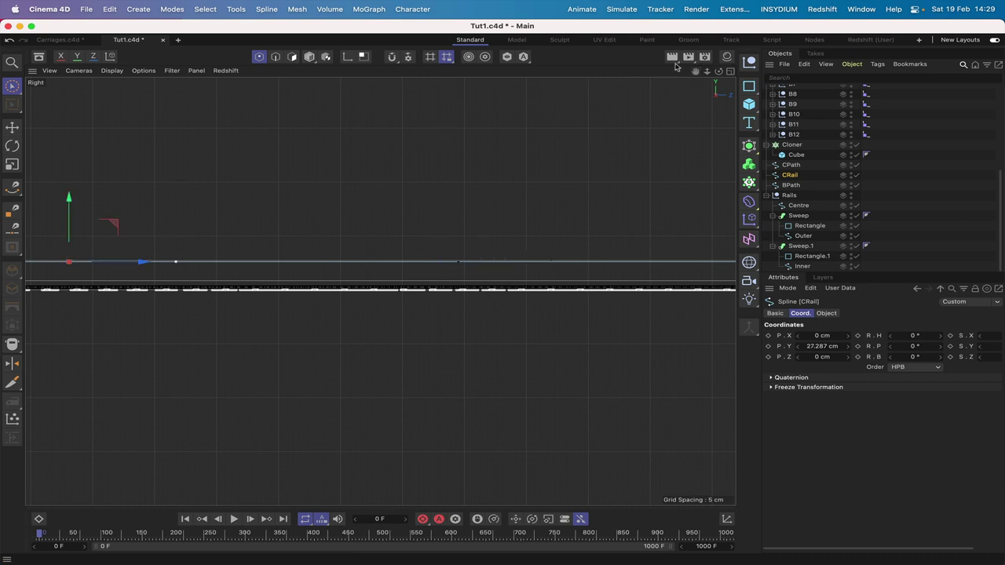
{"action": "right_click_drag", "start_coordinate": [695, 71], "coordinate": [688, 72]}
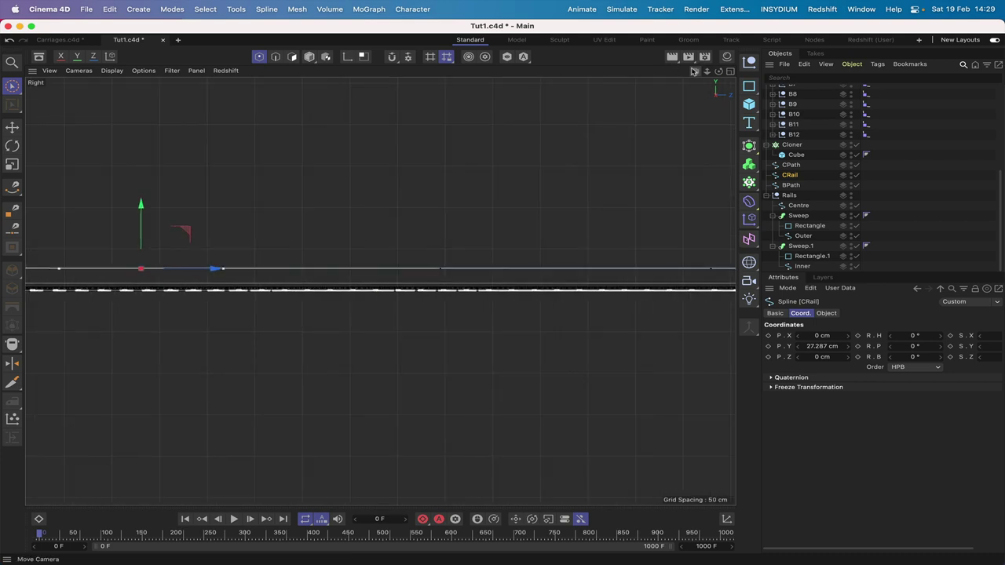
{"action": "scroll", "coordinate": [677, 199], "scroll_direction": "down", "scroll_amount": 2}
{"action": "right_click", "coordinate": [677, 199]}
{"action": "left_click", "coordinate": [638, 192]}
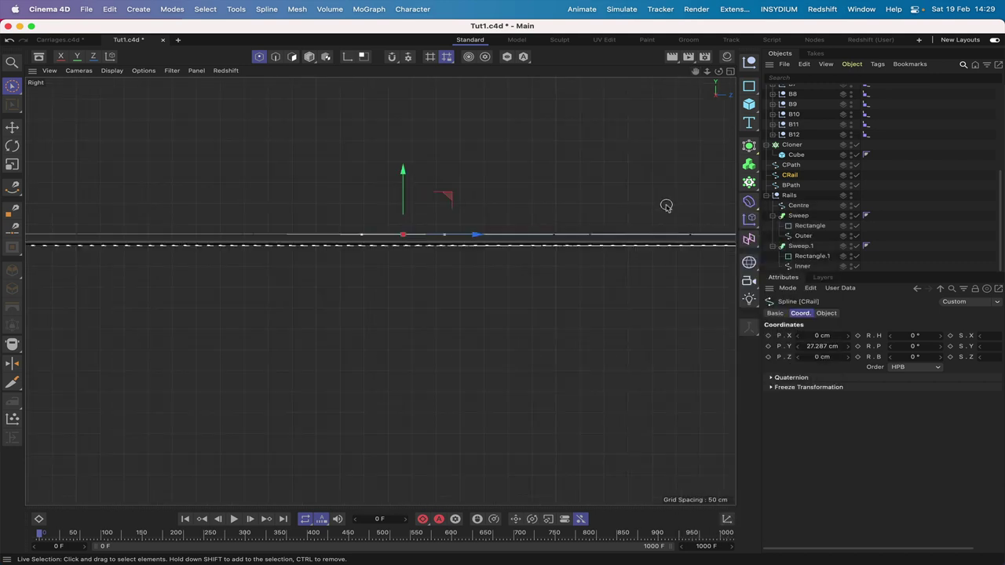
{"action": "right_click", "coordinate": [685, 213]}
{"action": "left_click", "coordinate": [657, 216]}
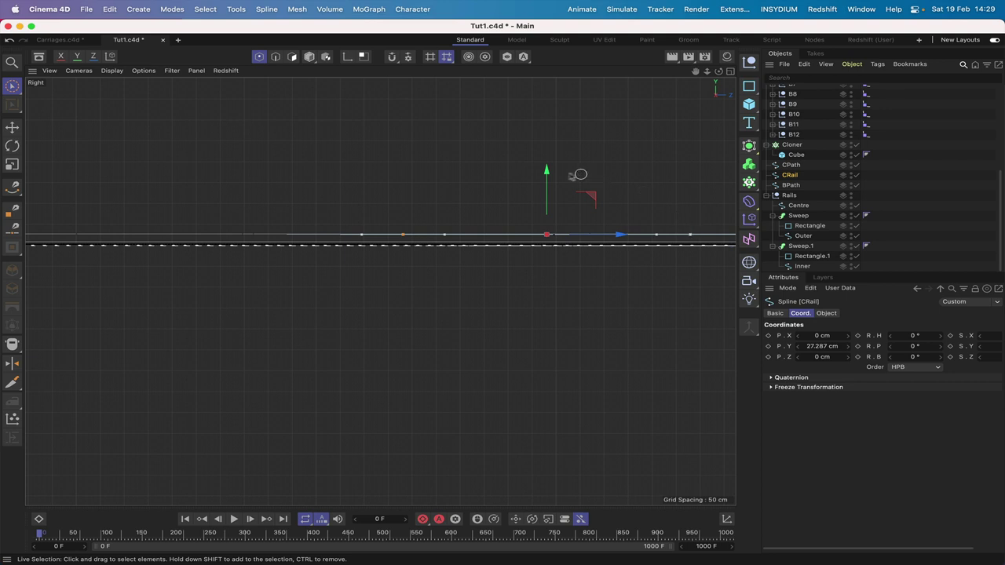
{"action": "scroll", "coordinate": [381, 291], "scroll_direction": "up", "scroll_amount": 5}
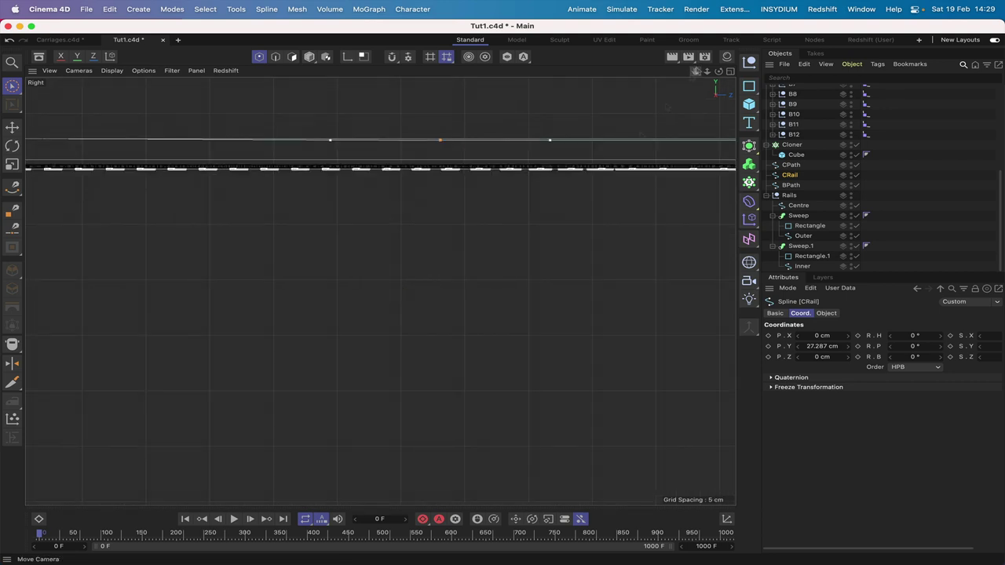
{"action": "left_click_drag", "start_coordinate": [696, 71], "coordinate": [614, 72]}
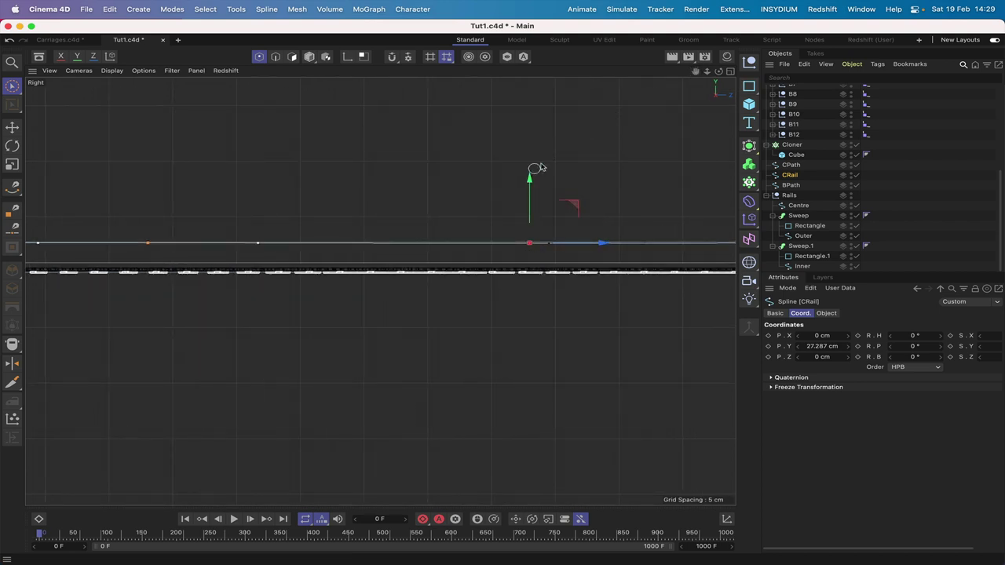
- Check the train's banking through the bend in the perspective view, advancing the Xpresso null's Position to 0.219
{"action": "key", "text": "F1"}
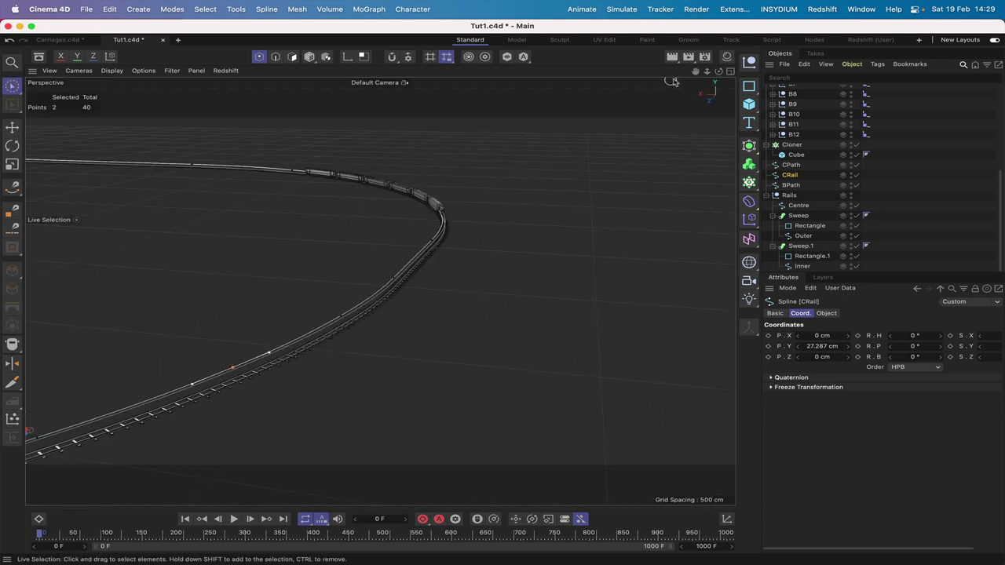
{"action": "left_click_drag", "start_coordinate": [718, 71], "coordinate": [696, 74]}
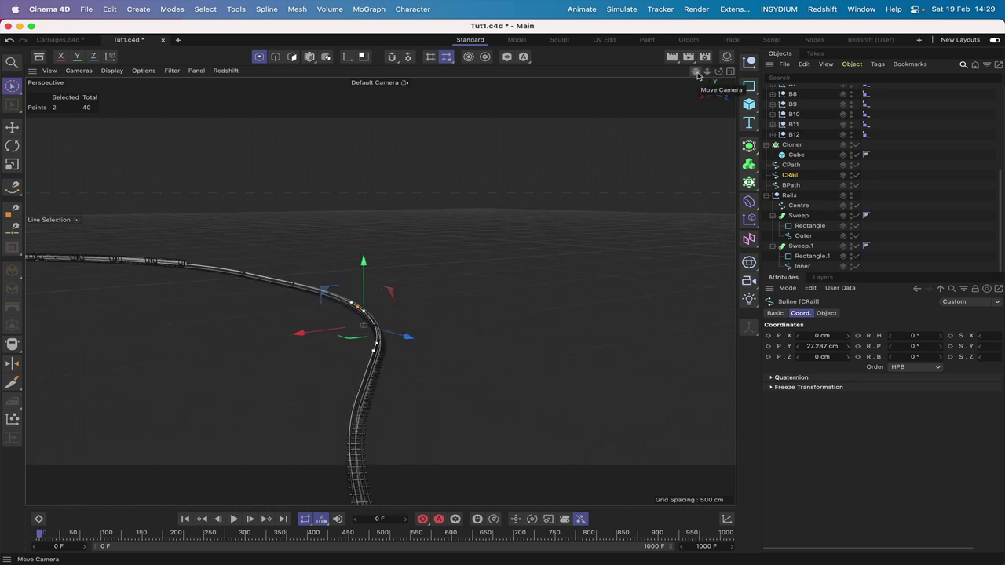
{"action": "scroll", "coordinate": [811, 179], "scroll_direction": "up", "scroll_amount": 5}
{"action": "left_click", "coordinate": [794, 90]}
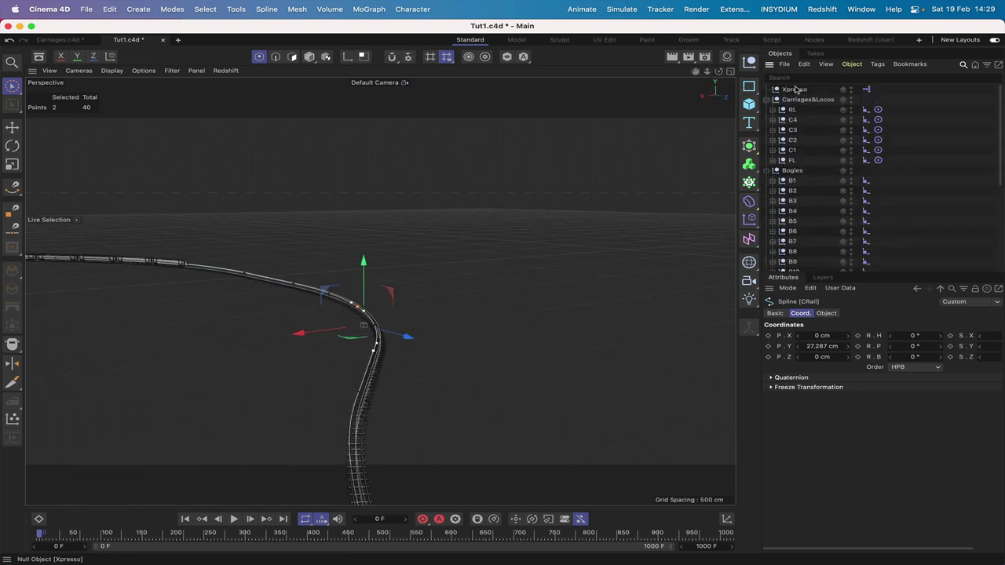
{"action": "left_click_drag", "start_coordinate": [883, 417], "coordinate": [898, 415]}
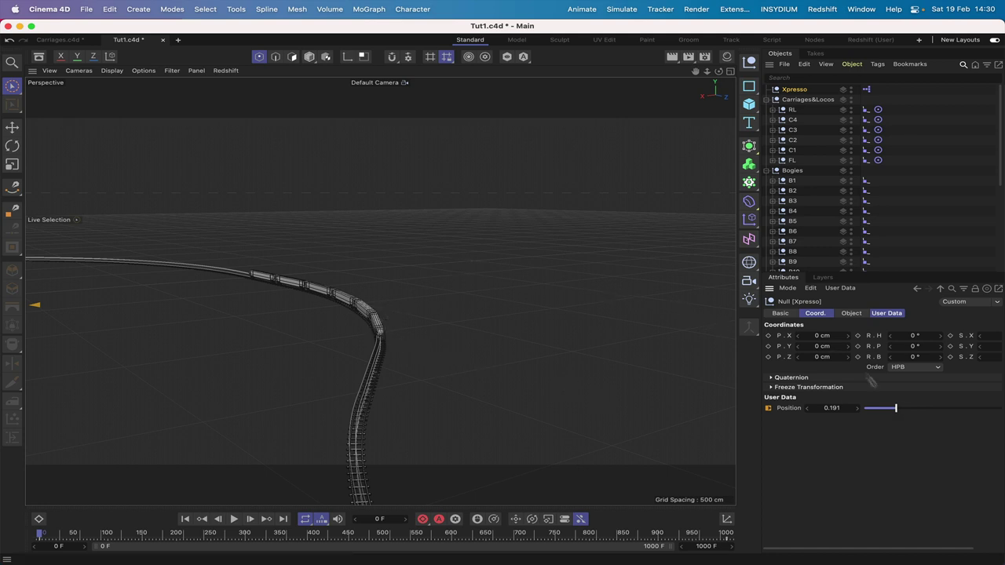
{"action": "left_click_drag", "start_coordinate": [896, 407], "coordinate": [902, 407]}
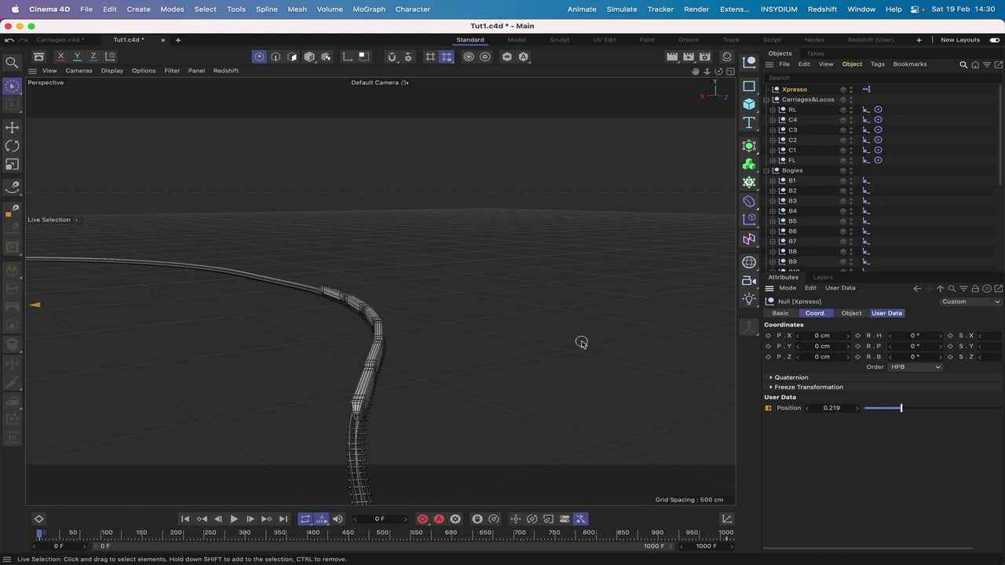
- Select three CRail points on the next curve ahead of the train in the Top view
{"action": "key", "text": "F2"}
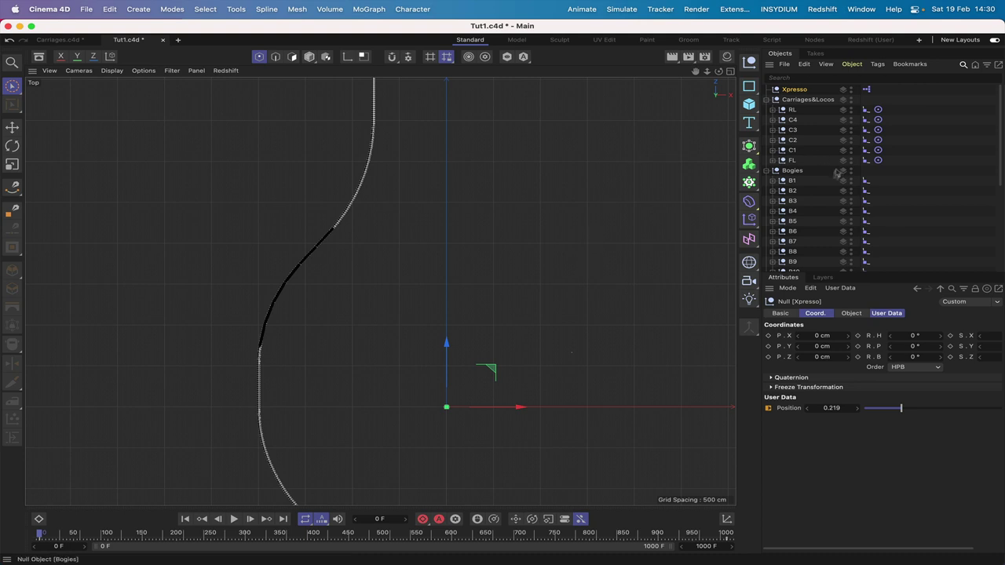
{"action": "scroll", "coordinate": [837, 174], "scroll_direction": "down", "scroll_amount": 5}
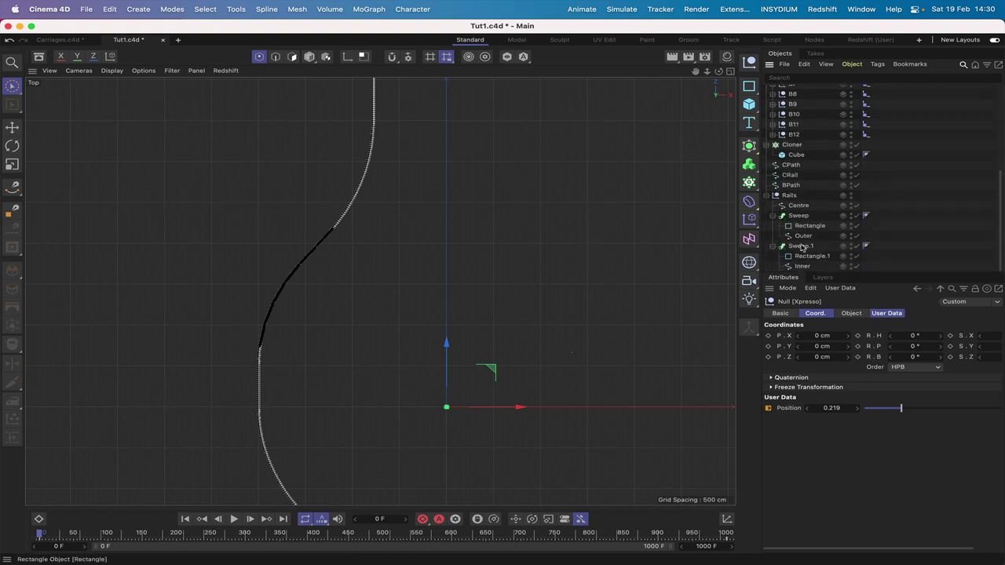
{"action": "left_click", "coordinate": [791, 175]}
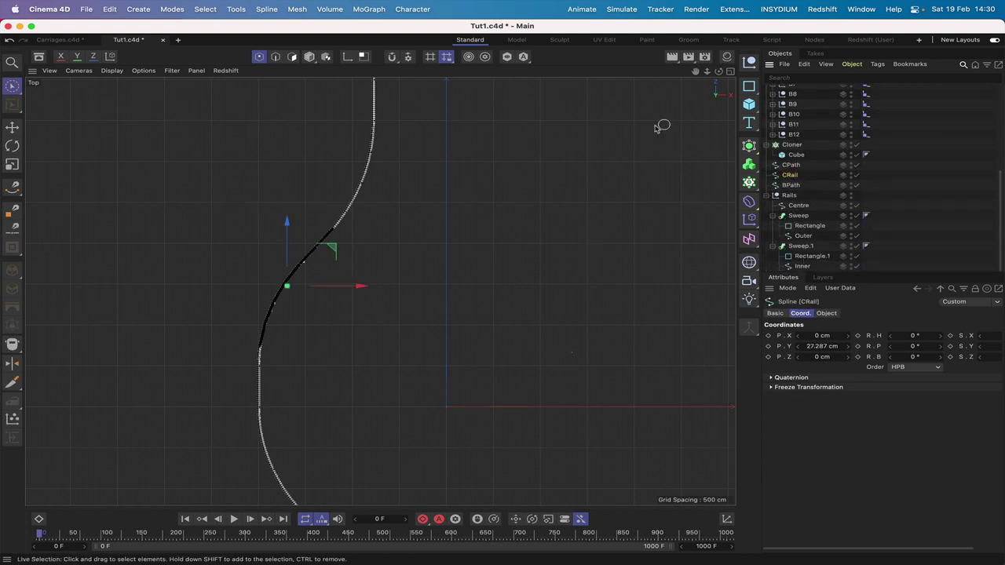
{"action": "left_click_drag", "start_coordinate": [696, 71], "coordinate": [690, 165]}
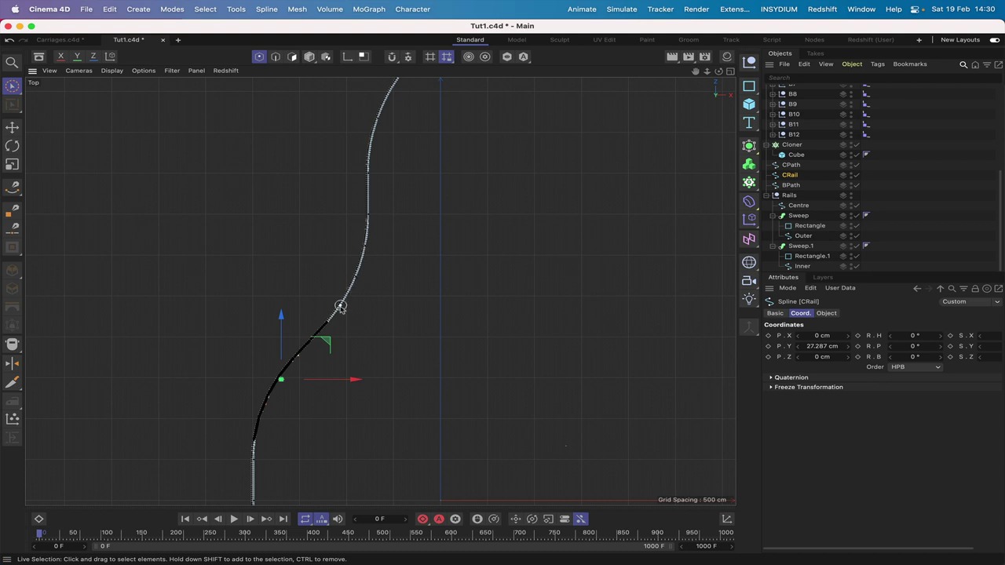
{"action": "left_click", "coordinate": [365, 248]}
- Reduce the CRail selection to its two outer points and lower them slightly along the Y axis in the Front view
{"action": "key", "text": "F3"}
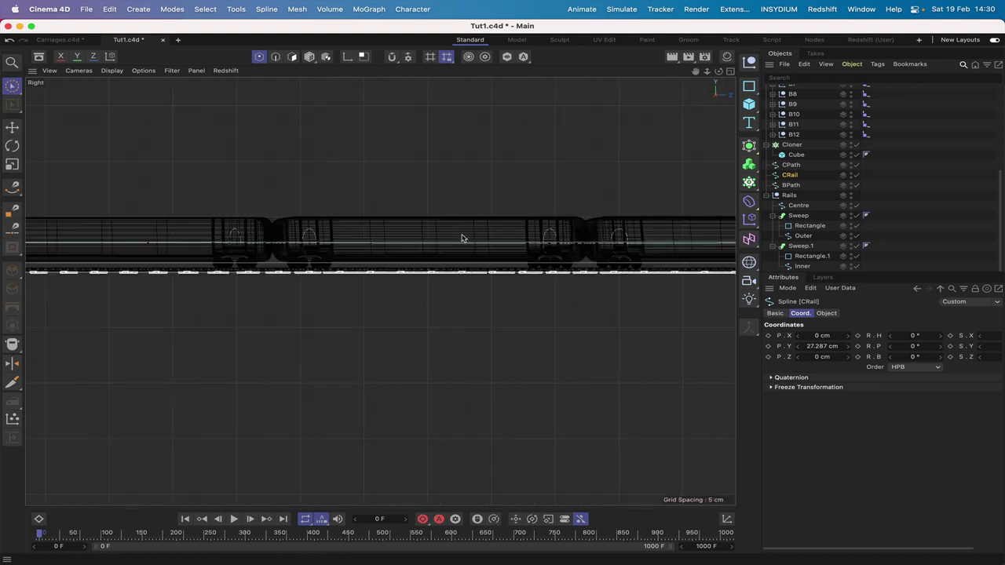
{"action": "key", "text": "F4"}
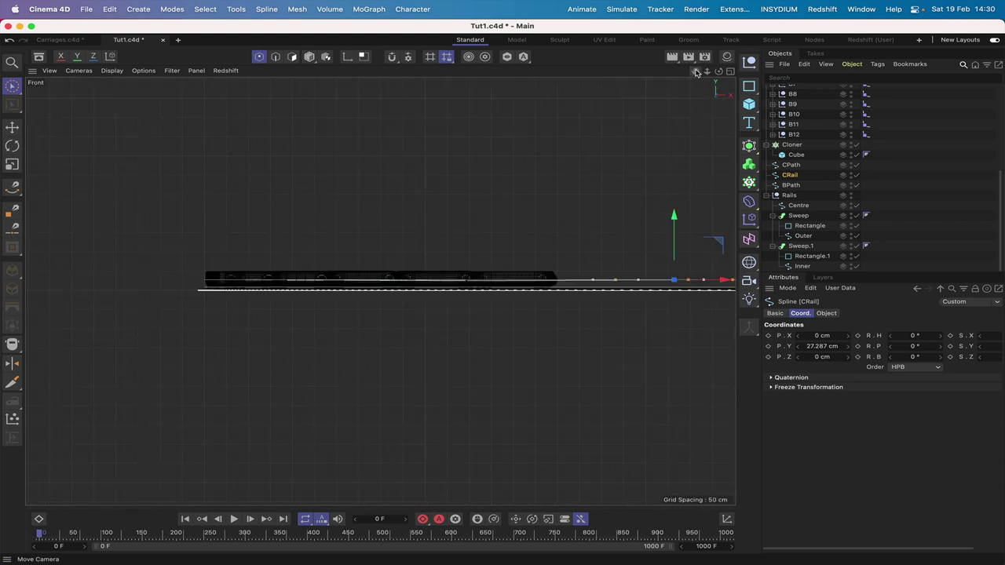
{"action": "left_click_drag", "start_coordinate": [694, 75], "coordinate": [447, 62]}
{"action": "key", "text": "F1"}
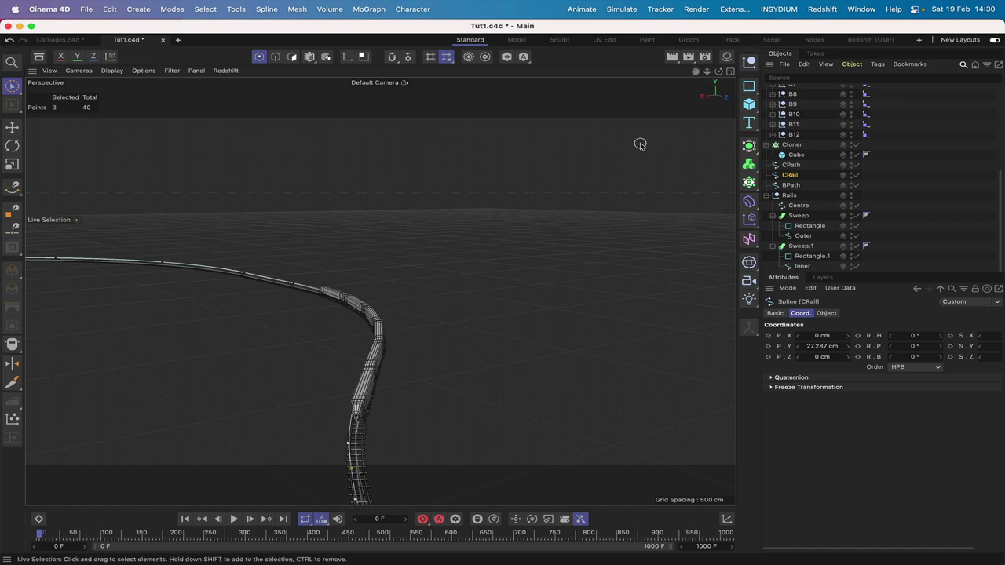
{"action": "key", "text": "F4"}
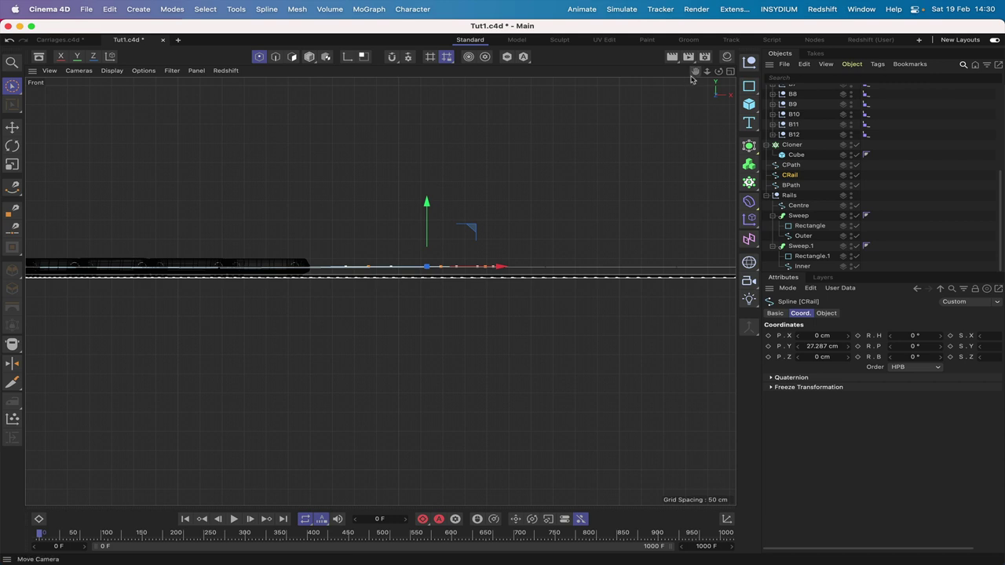
{"action": "scroll", "coordinate": [380, 291], "scroll_direction": "up", "scroll_amount": 5}
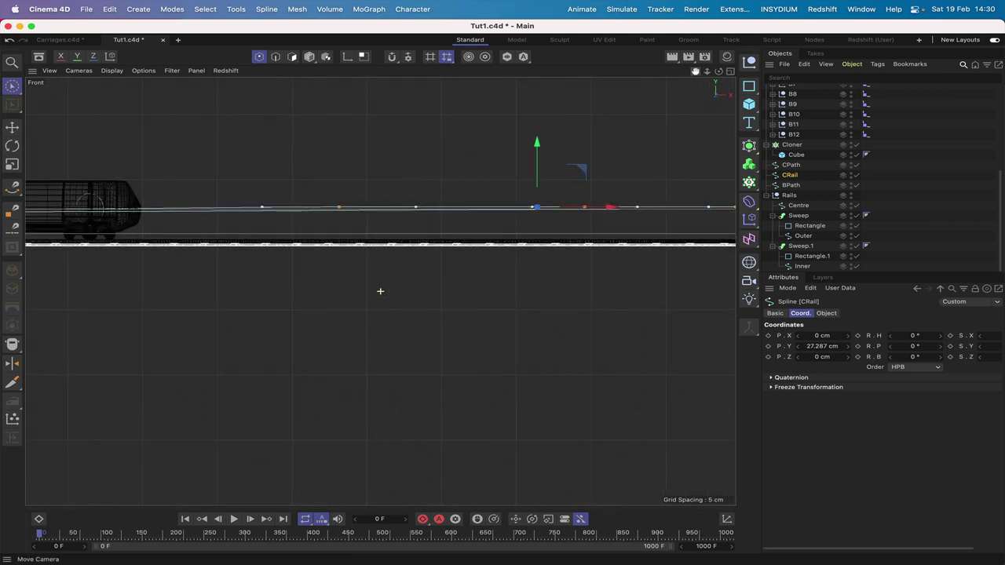
{"action": "left_click_drag", "start_coordinate": [695, 71], "coordinate": [376, 293]}
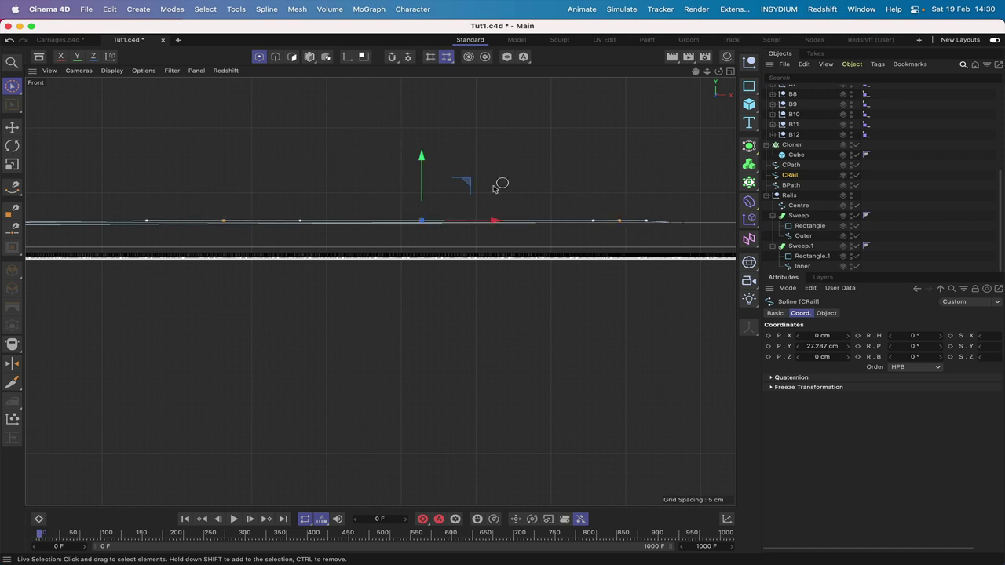
{"action": "left_click_drag", "start_coordinate": [421, 157], "coordinate": [419, 162]}
{"action": "key", "text": "F1"}
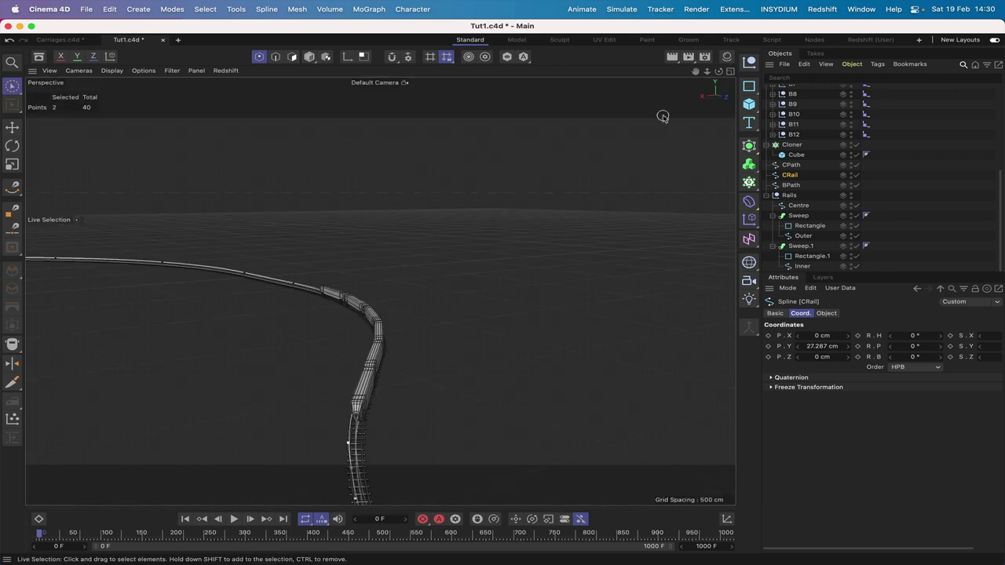
{"action": "left_click_drag", "start_coordinate": [695, 71], "coordinate": [695, 12]}
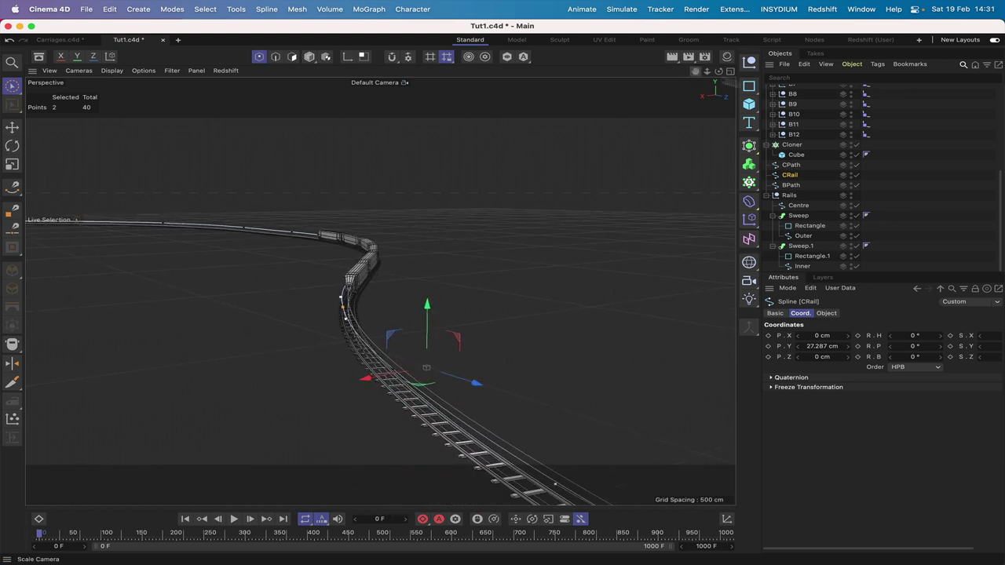
- Advance the Xpresso null's Position to 0.257 and examine the train's banking through the bend from several perspective angles
{"action": "scroll", "coordinate": [814, 99], "scroll_direction": "up", "scroll_amount": 8}
{"action": "left_click", "coordinate": [801, 89]}
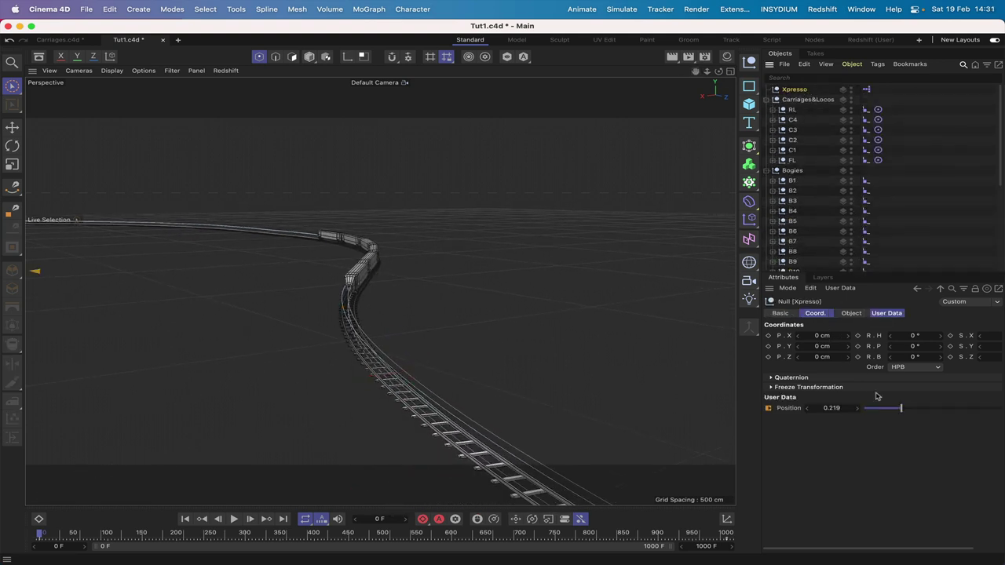
{"action": "left_click_drag", "start_coordinate": [901, 408], "coordinate": [908, 411]}
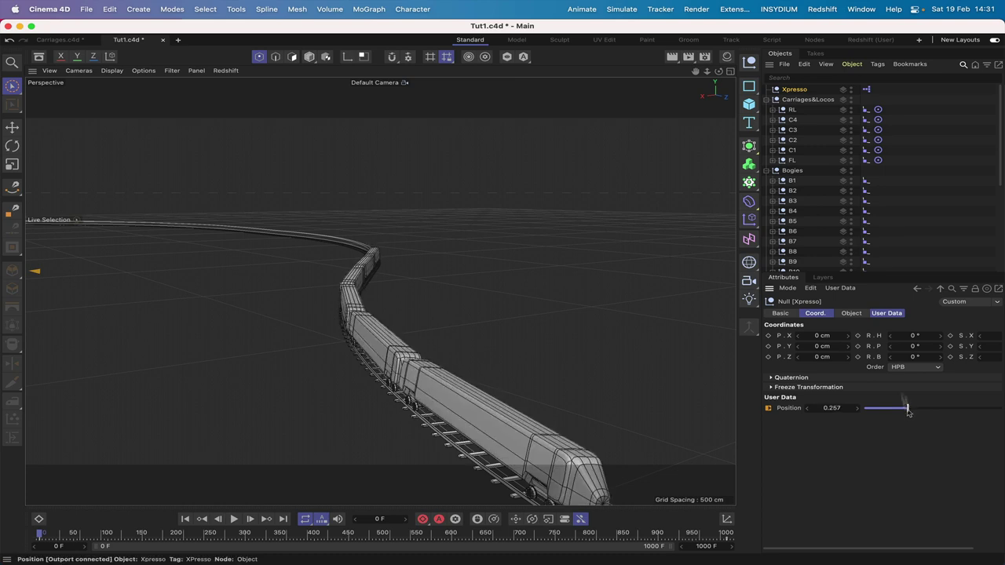
{"action": "mouse_move", "coordinate": [719, 71]}
{"action": "left_mouse_down"}
{"action": "mouse_move", "coordinate": [683, 75]}
{"action": "mouse_move", "coordinate": [730, 74]}
{"action": "mouse_move", "coordinate": [706, 74]}
{"action": "left_mouse_up"}
{"action": "left_click_drag", "start_coordinate": [644, 77], "coordinate": [617, 78]}
{"action": "left_click_drag", "start_coordinate": [718, 70], "coordinate": [687, 69]}
{"action": "left_click_drag", "start_coordinate": [559, 105], "coordinate": [554, 111]}
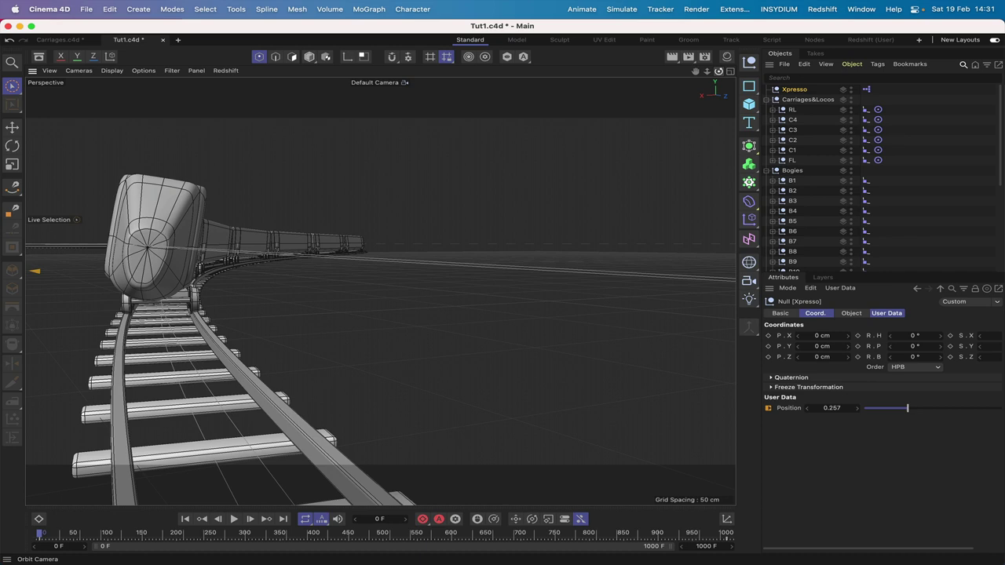
{"action": "left_click_drag", "start_coordinate": [719, 70], "coordinate": [754, 77]}
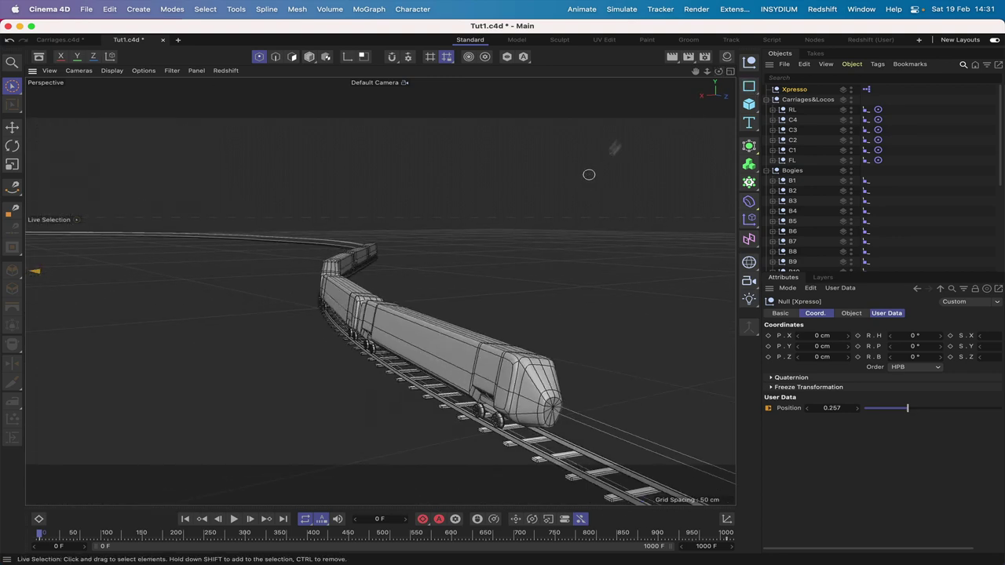
{"action": "left_click_drag", "start_coordinate": [695, 71], "coordinate": [696, 74]}
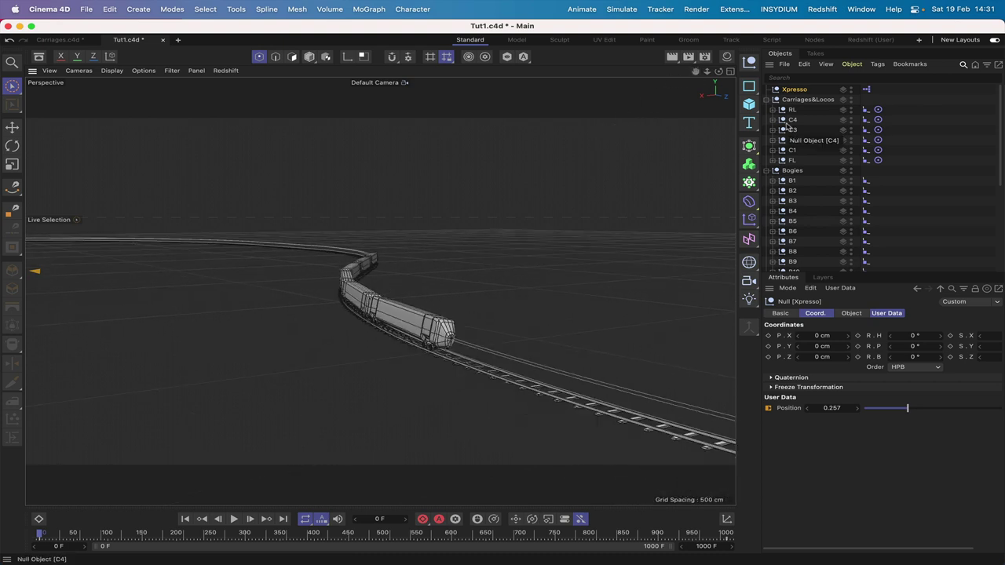
- Move the train back to Position 0.212 and adjust three CRail points slightly along the Y axis in the Front view
{"action": "key", "text": "F3"}
{"action": "key", "text": "F4"}
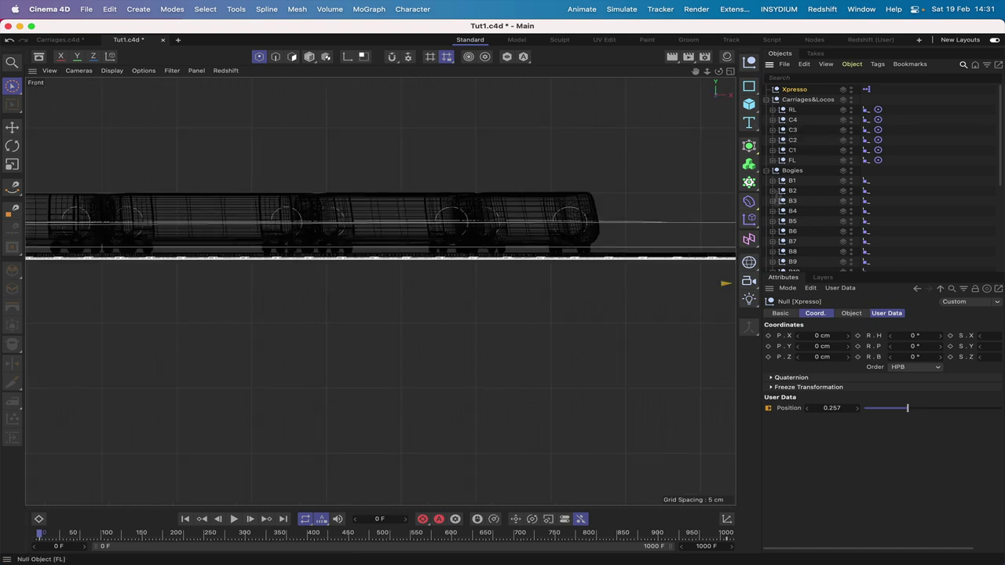
{"action": "left_click_drag", "start_coordinate": [908, 409], "coordinate": [901, 409]}
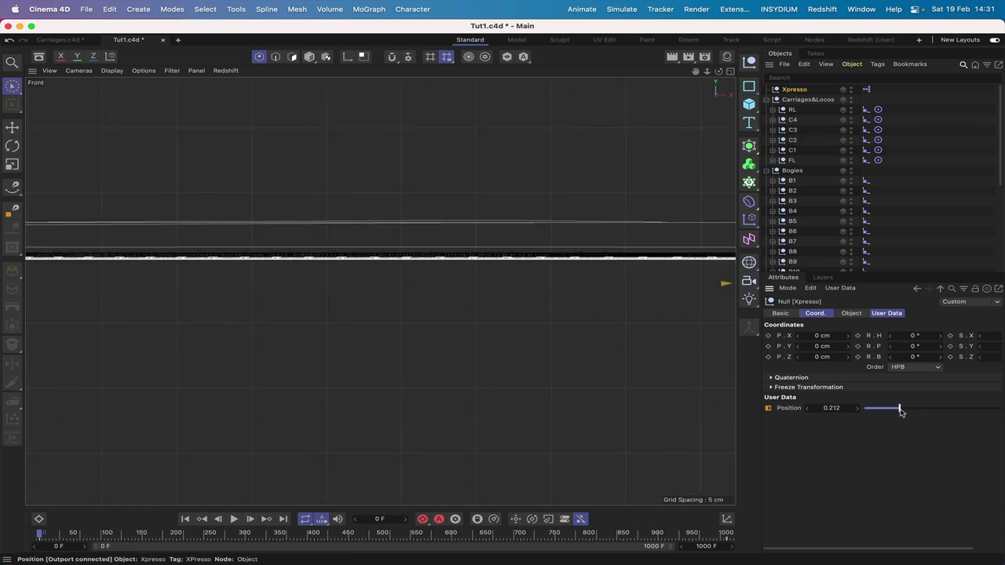
{"action": "scroll", "coordinate": [816, 192], "scroll_direction": "down", "scroll_amount": 8}
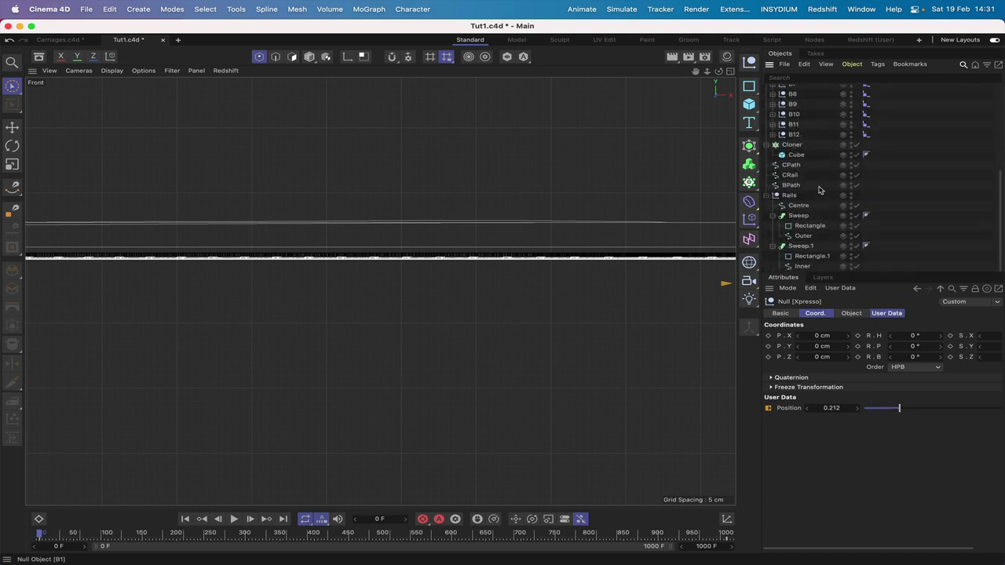
{"action": "left_click", "coordinate": [791, 175]}
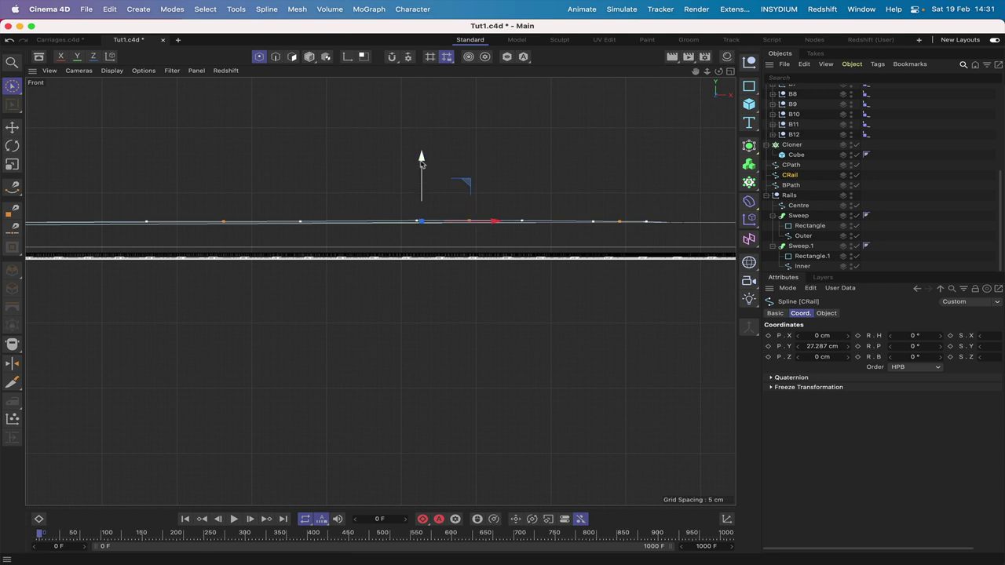
{"action": "left_click_drag", "start_coordinate": [422, 163], "coordinate": [423, 163]}
- Recheck the banking through the adjusted bend in the perspective view, advancing the Xpresso null's Position to 0.264 and 0.281
{"action": "key", "text": "F1"}
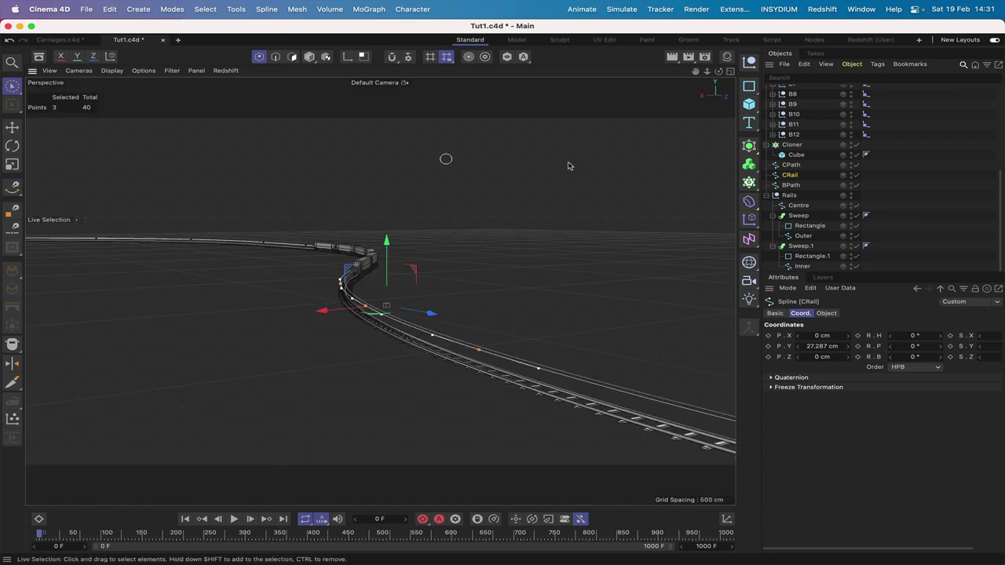
{"action": "scroll", "coordinate": [805, 136], "scroll_direction": "up", "scroll_amount": 10}
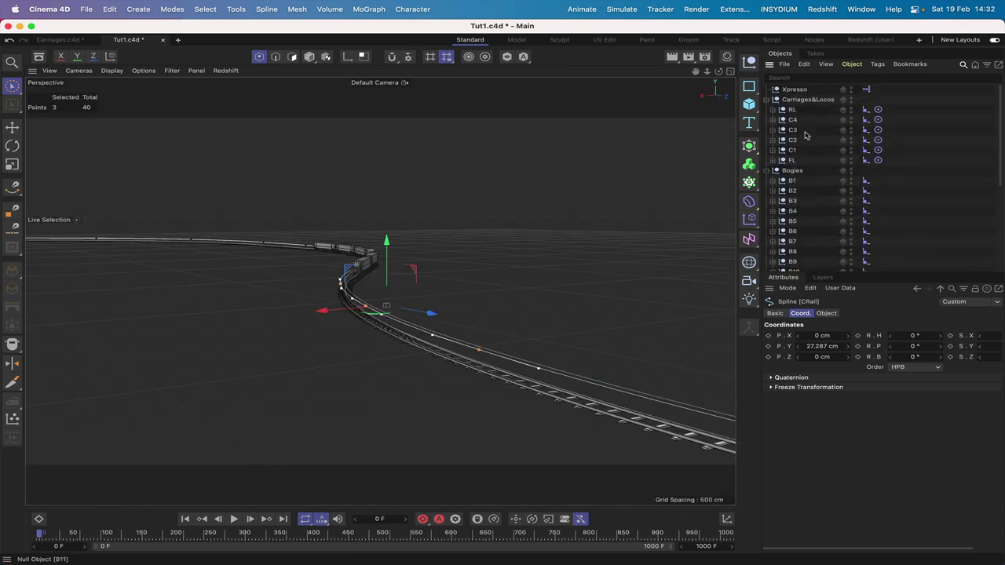
{"action": "left_click", "coordinate": [794, 89]}
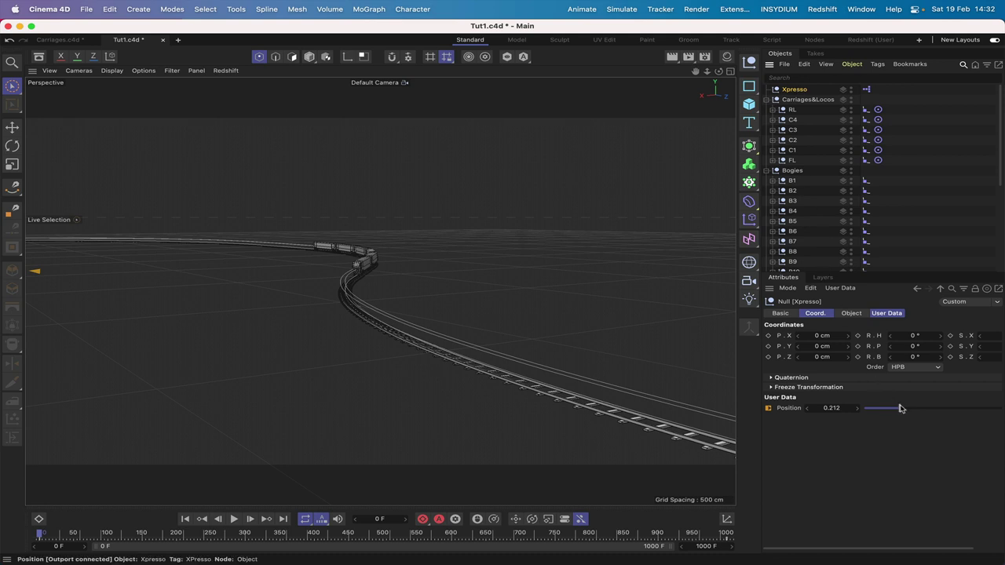
{"action": "left_click_drag", "start_coordinate": [899, 409], "coordinate": [909, 408]}
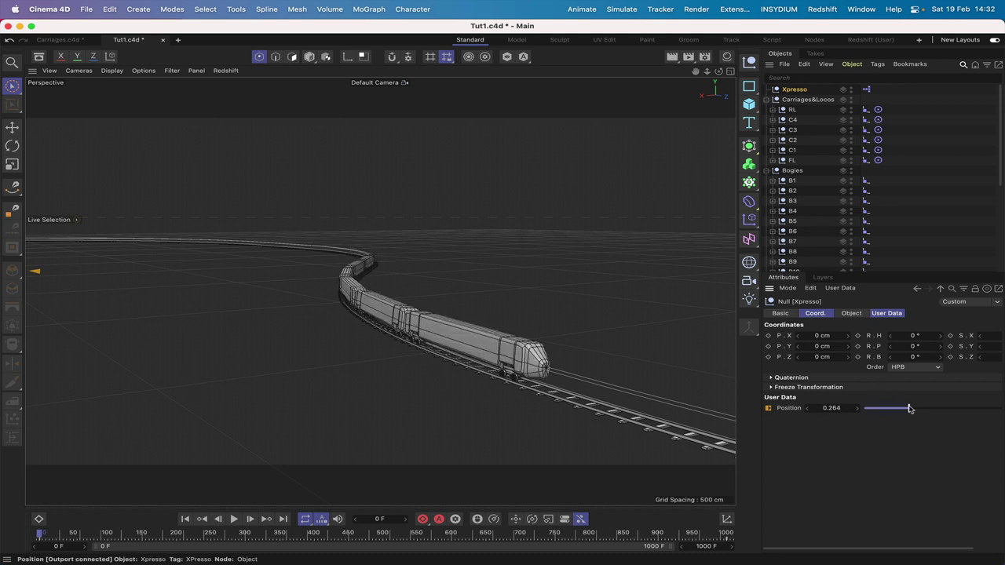
{"action": "left_click_drag", "start_coordinate": [719, 71], "coordinate": [697, 124]}
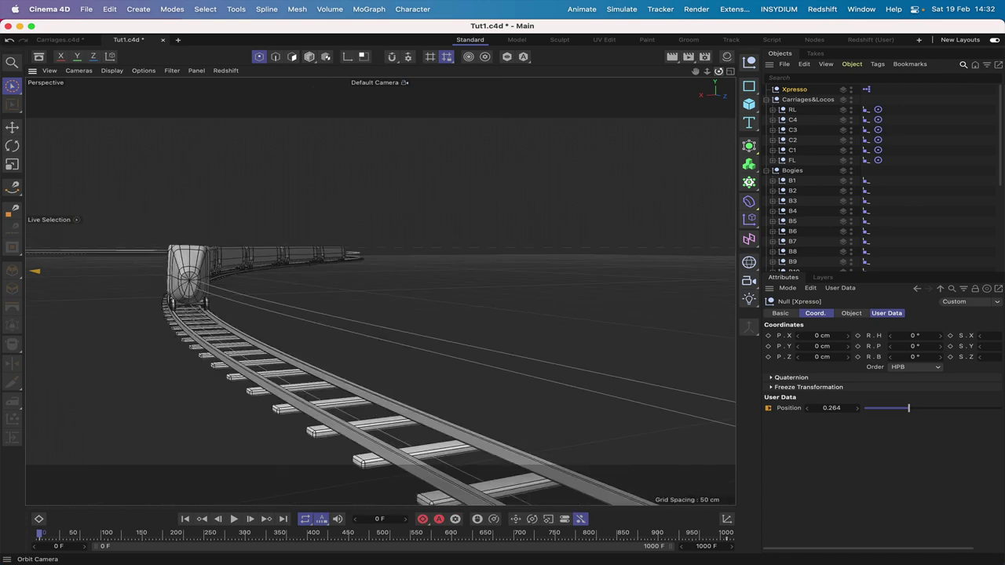
{"action": "left_click_drag", "start_coordinate": [719, 71], "coordinate": [700, 96]}
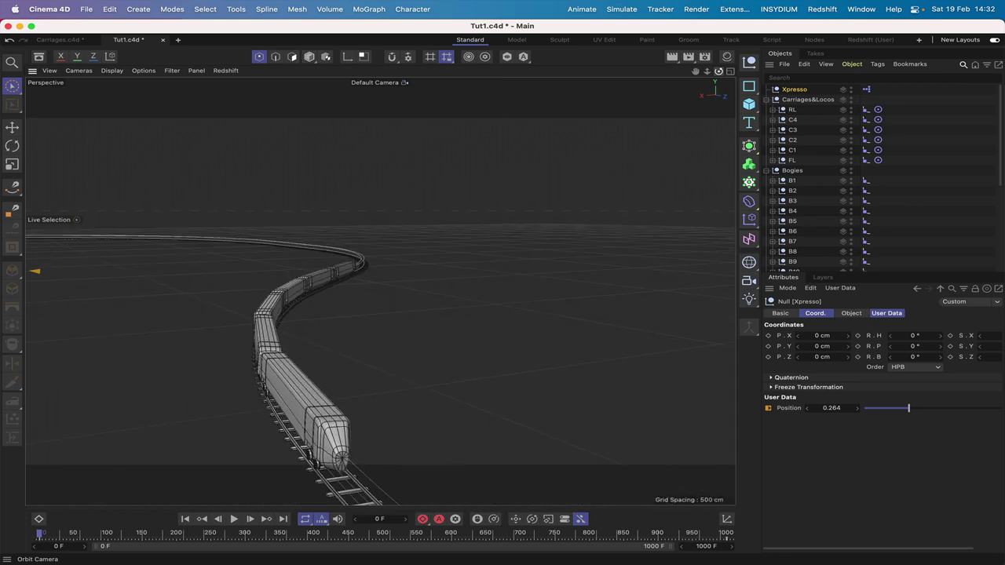
{"action": "mouse_move", "coordinate": [908, 408]}
{"action": "left_mouse_down"}
{"action": "mouse_move", "coordinate": [895, 409]}
{"action": "mouse_move", "coordinate": [911, 409]}
{"action": "left_mouse_up"}
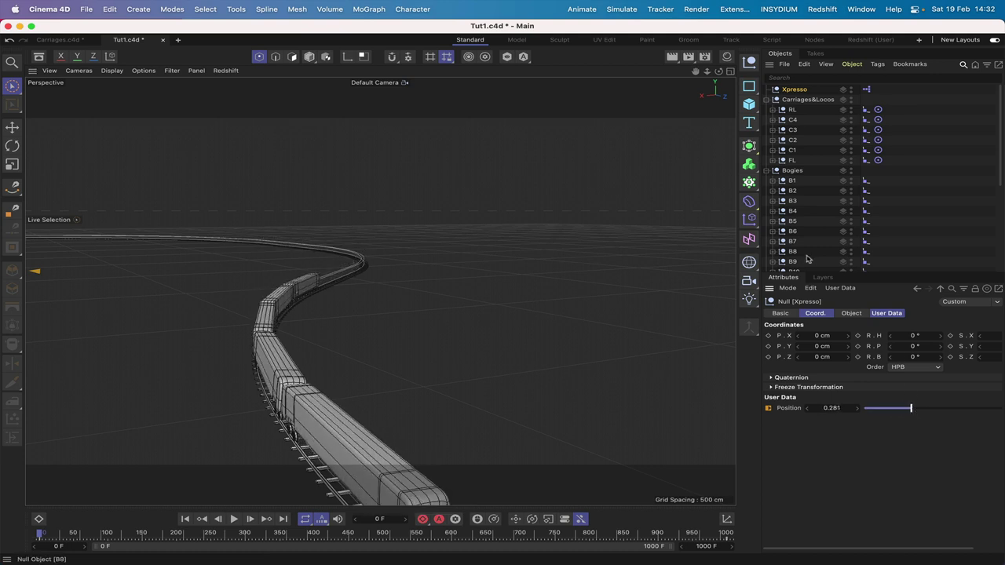
- Review the whole track layout in the Top view and select the CRail spline
{"action": "key", "text": "F2"}
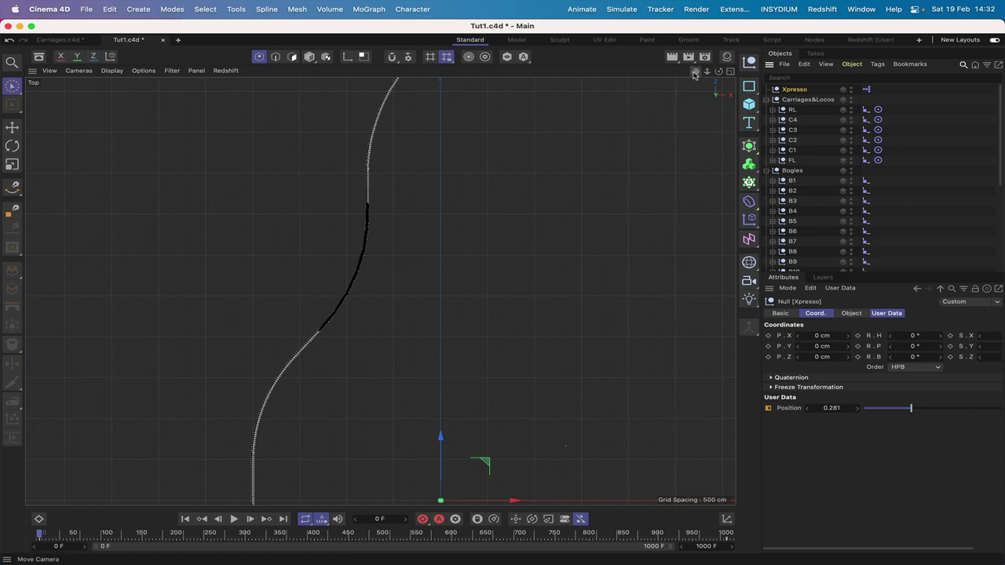
{"action": "right_click_drag", "start_coordinate": [695, 73], "coordinate": [636, 73]}
{"action": "left_click_drag", "start_coordinate": [695, 73], "coordinate": [652, 74]}
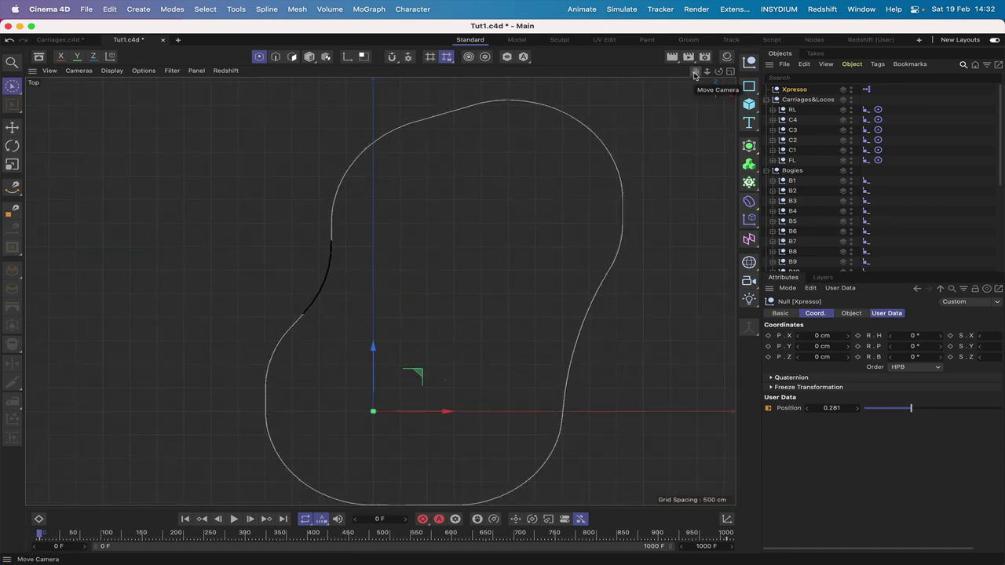
{"action": "left_click_drag", "start_coordinate": [694, 75], "coordinate": [697, 68]}
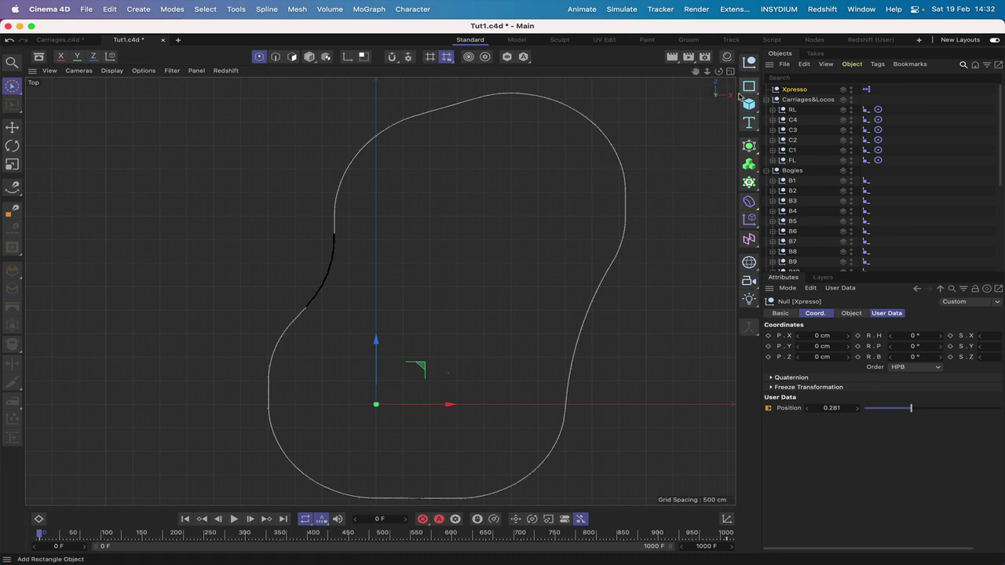
{"action": "key", "text": "F1"}
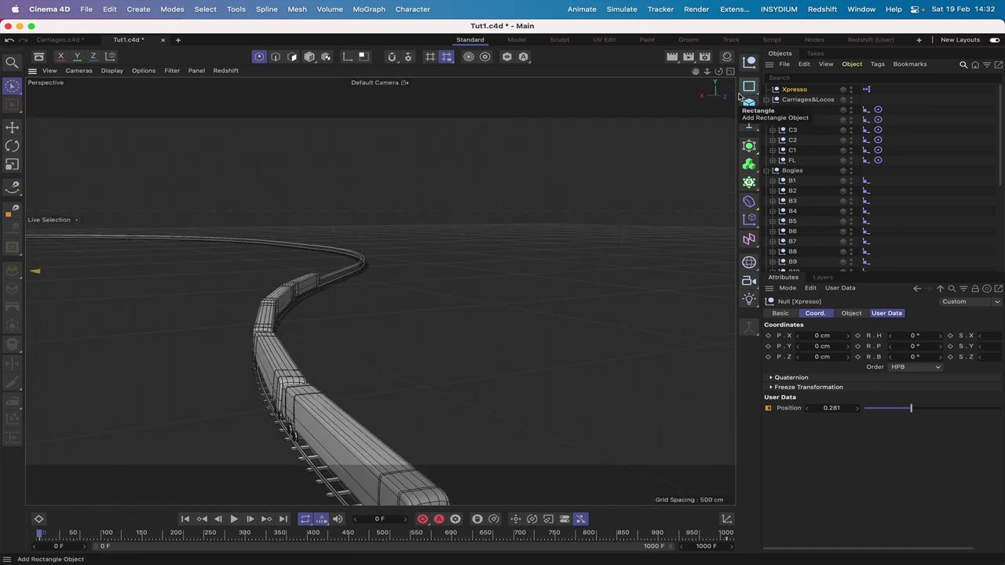
{"action": "key", "text": "F2"}
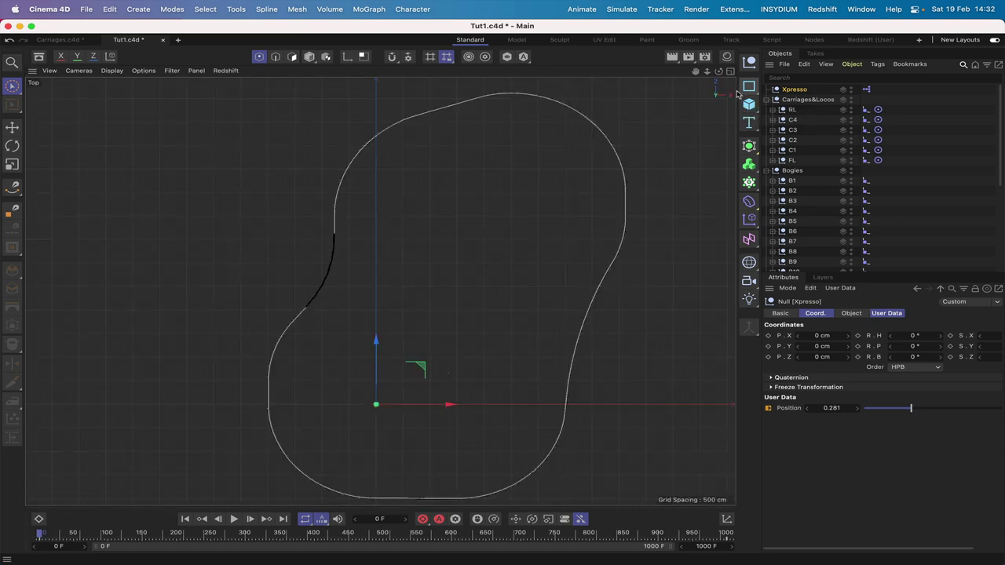
{"action": "left_click_drag", "start_coordinate": [694, 71], "coordinate": [680, 105]}
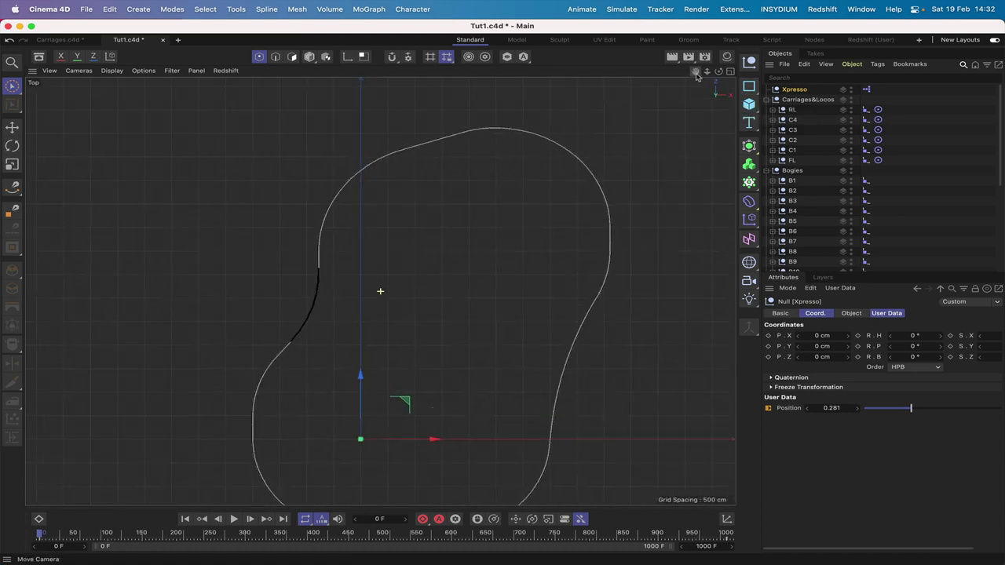
{"action": "scroll", "coordinate": [809, 157], "scroll_direction": "down", "scroll_amount": 5}
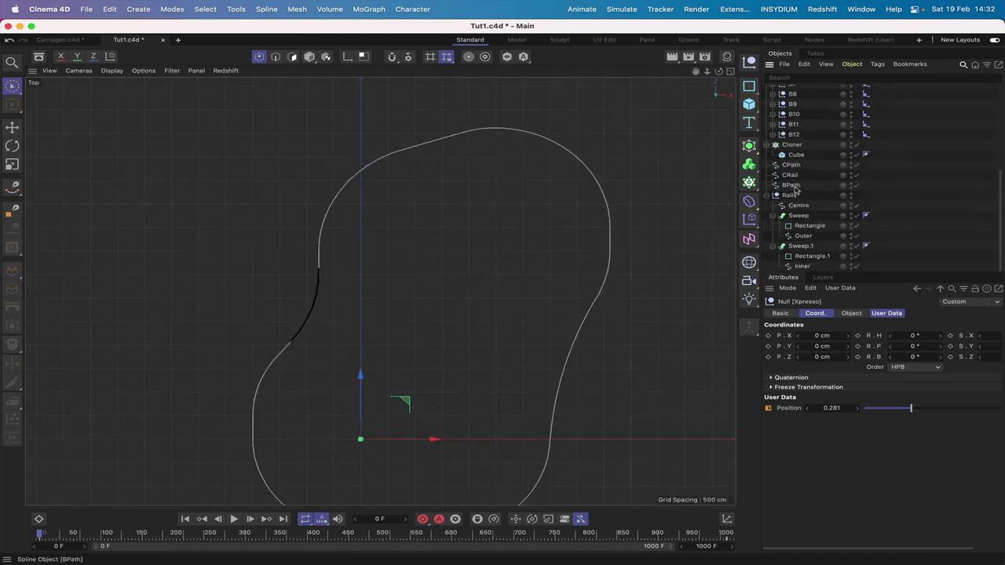
{"action": "left_click", "coordinate": [791, 176]}
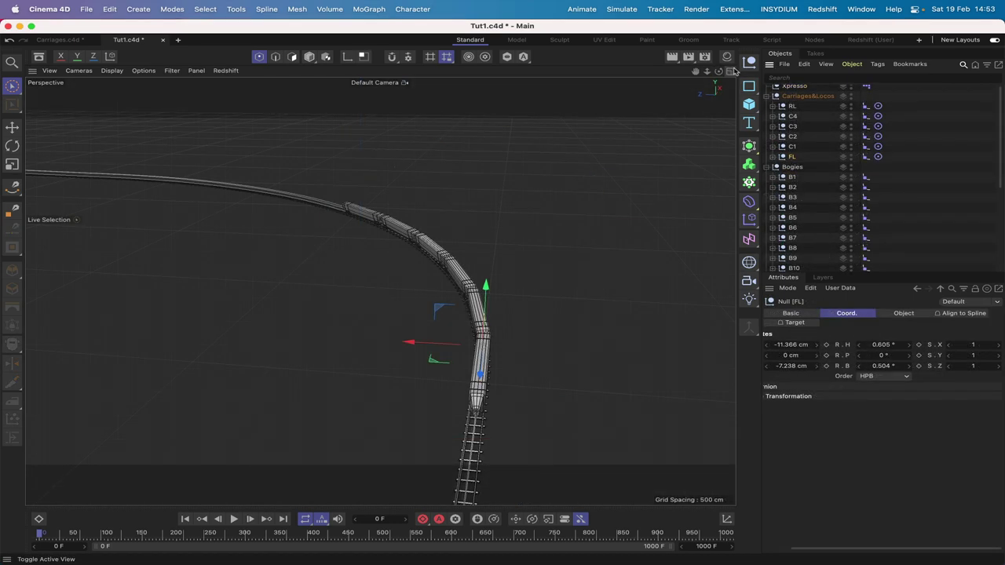
- Set the Xpresso null's Position to 1 and inspect the front loco's tilt on the track in the perspective view
{"action": "left_click_drag", "start_coordinate": [719, 71], "coordinate": [718, 50]}
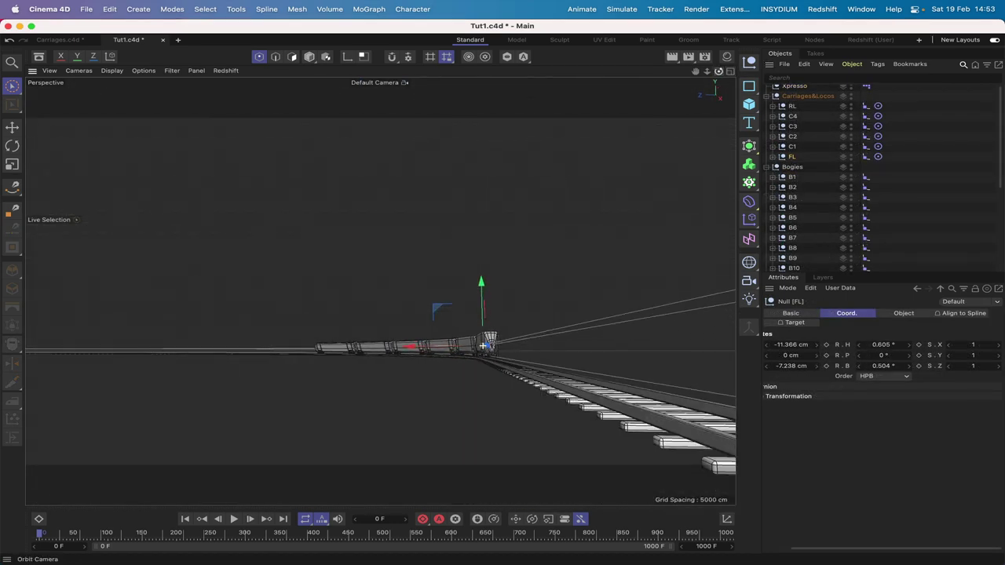
{"action": "left_click", "coordinate": [794, 85]}
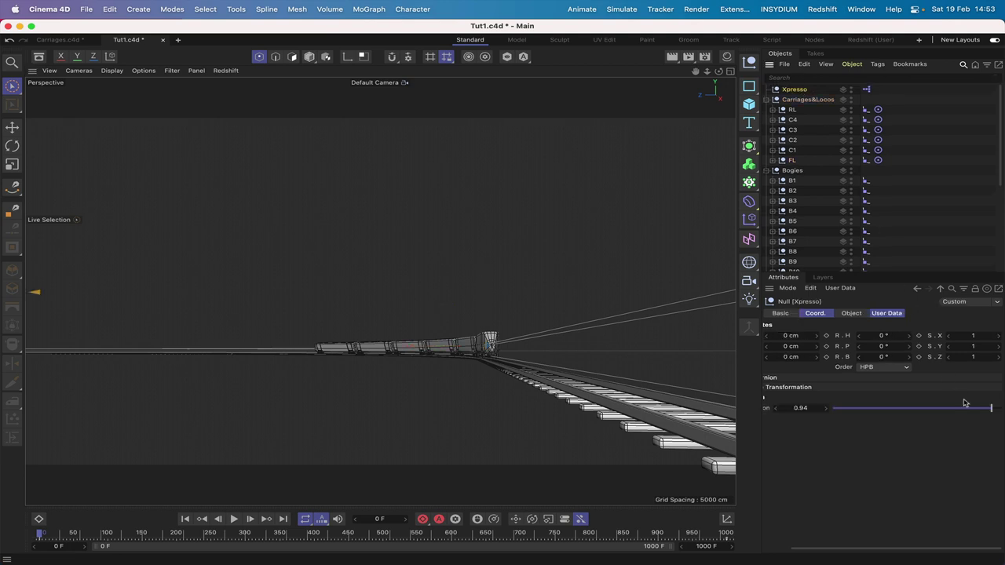
{"action": "left_click_drag", "start_coordinate": [991, 409], "coordinate": [1002, 409]}
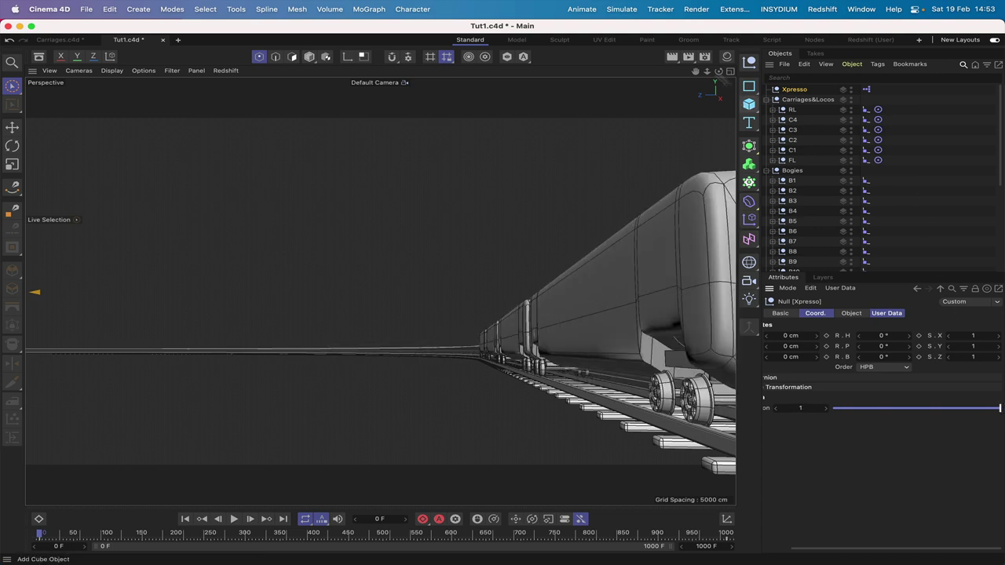
{"action": "left_click_drag", "start_coordinate": [696, 71], "coordinate": [695, 72]}
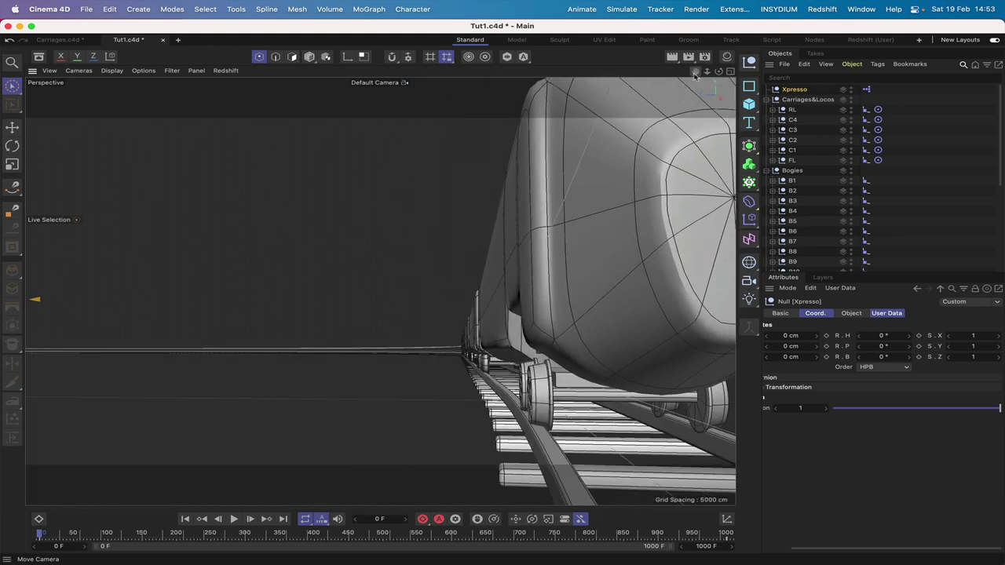
{"action": "right_click_drag", "start_coordinate": [696, 71], "coordinate": [695, 72]}
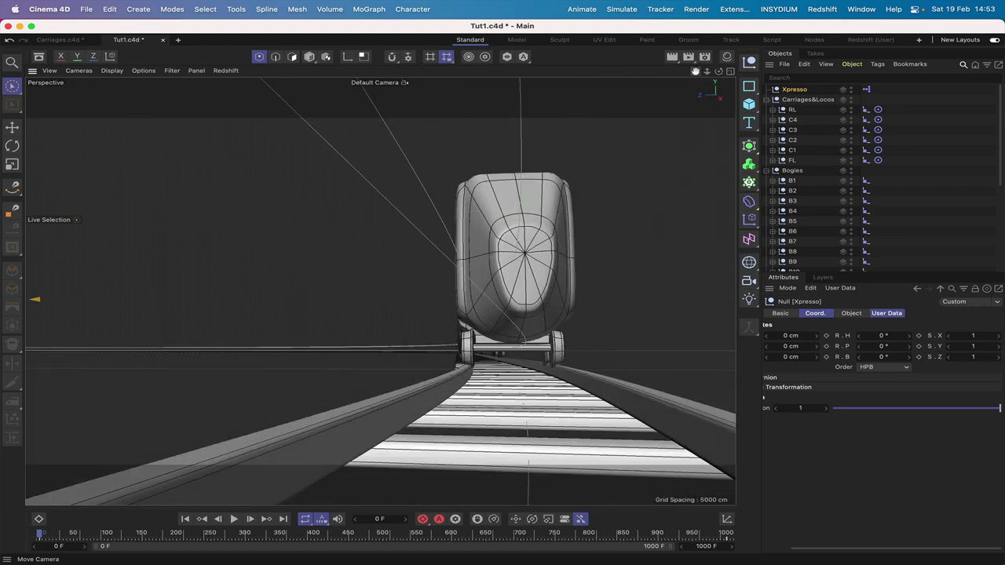
{"action": "left_click_drag", "start_coordinate": [695, 76], "coordinate": [694, 76]}
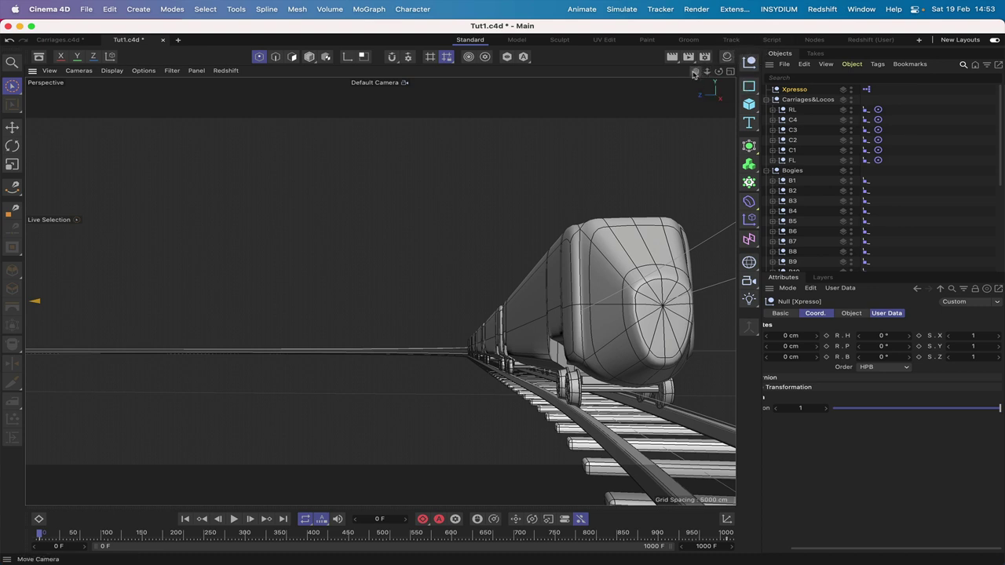
{"action": "mouse_move", "coordinate": [694, 71]}
{"action": "left_mouse_down"}
{"action": "mouse_move", "coordinate": [380, 292]}
{"action": "mouse_move", "coordinate": [694, 73]}
{"action": "left_mouse_up"}
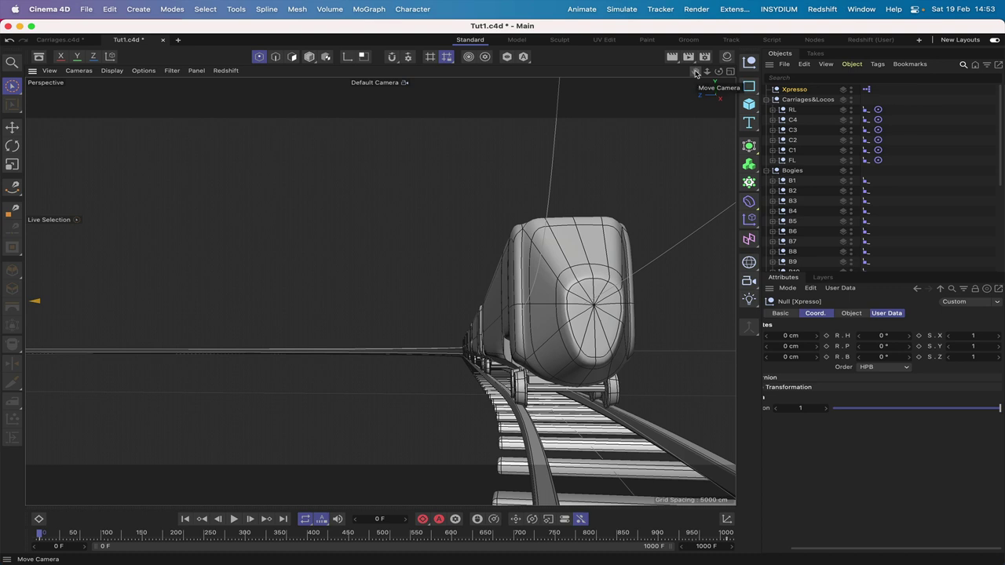
- Copy the Stage object and the Cameras group from Carriages.c4d into Tut1.c4d
{"action": "left_click", "coordinate": [69, 40]}
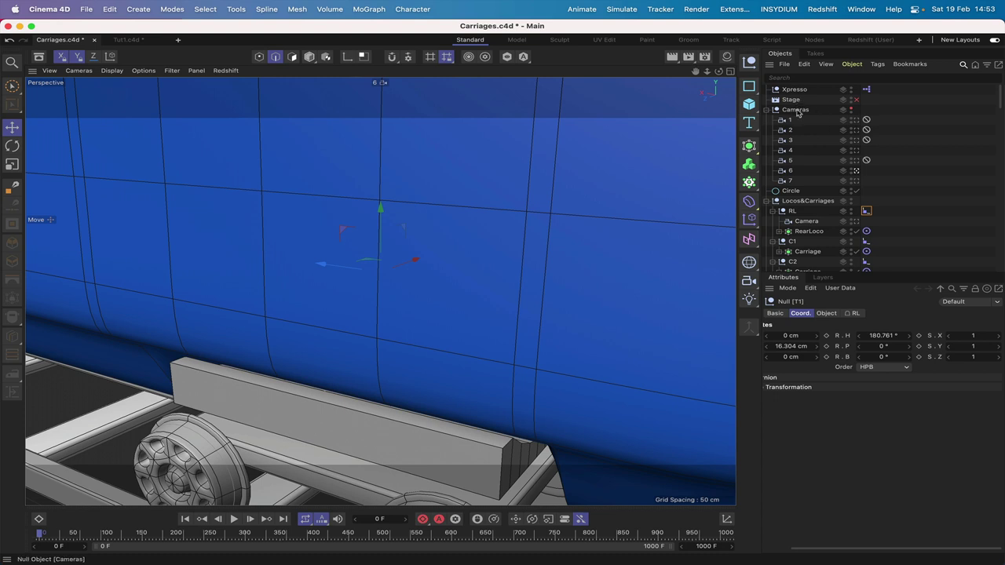
{"action": "left_click_drag", "start_coordinate": [818, 101], "coordinate": [795, 103]}
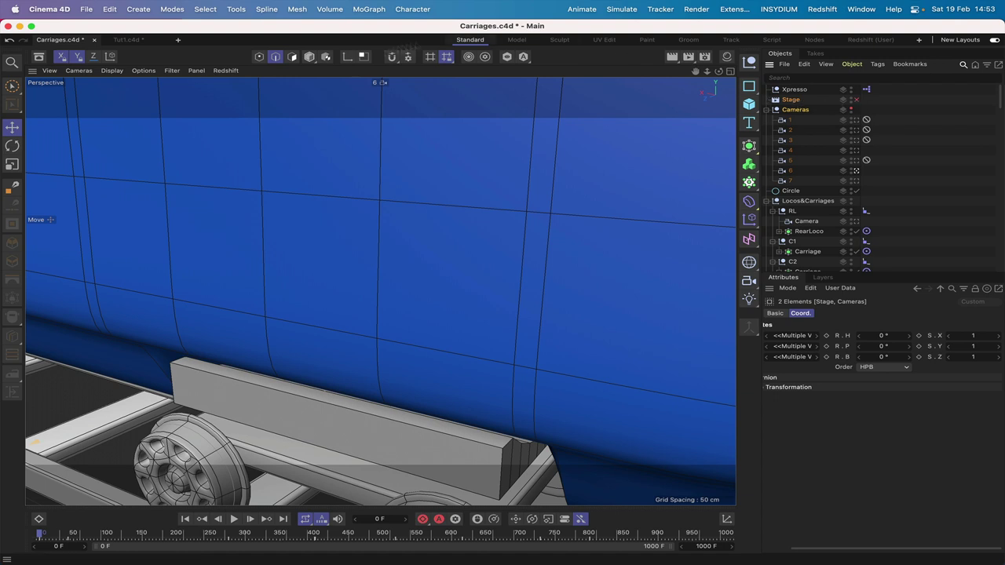
{"action": "left_click", "coordinate": [131, 40]}
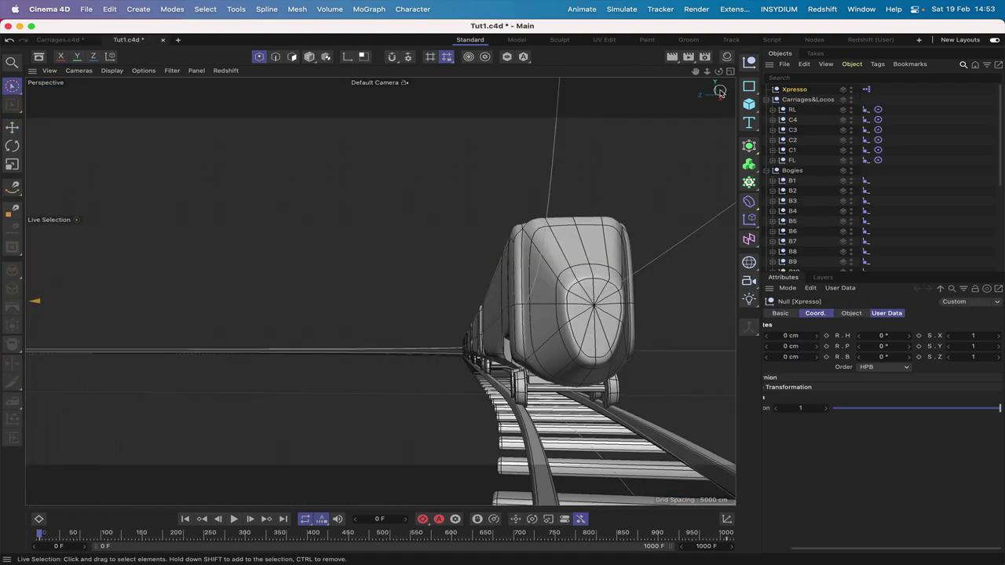
{"action": "key", "text": "super+v"}
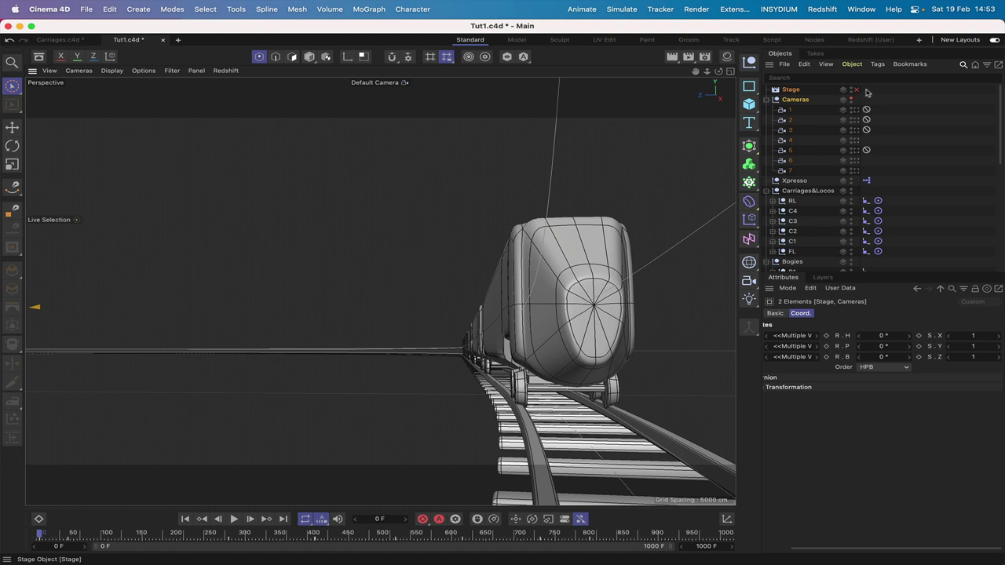
- Enable the Stage object, preview the opening frames of the animation through its camera and return to frame 0
{"action": "left_click", "coordinate": [856, 90]}
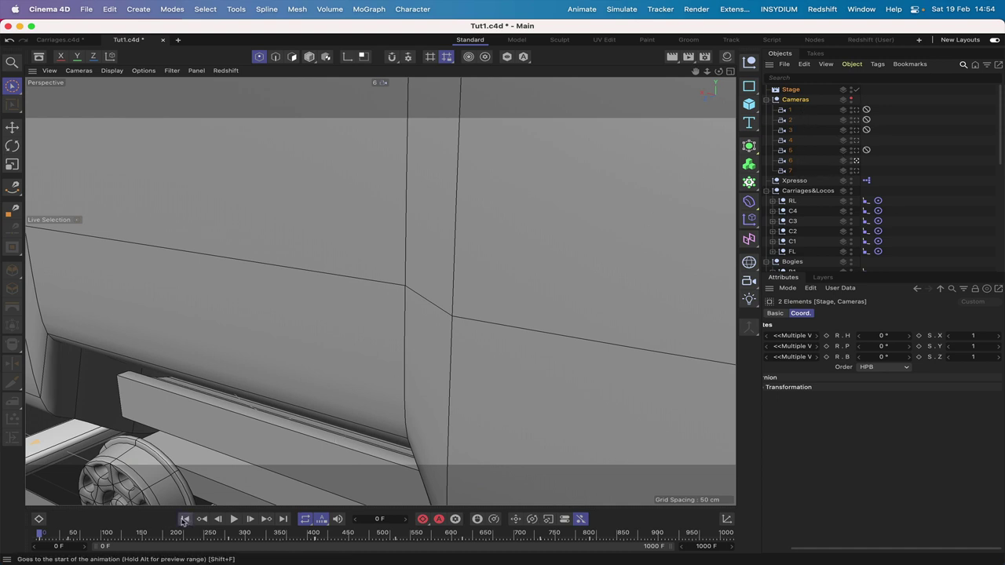
{"action": "left_click", "coordinate": [234, 520]}
{"action": "left_click", "coordinate": [234, 519]}
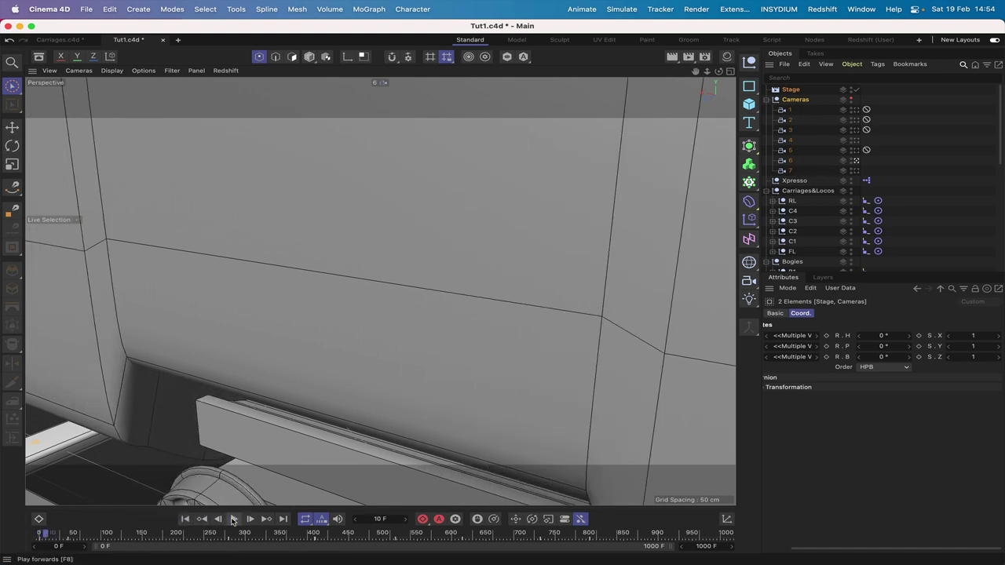
{"action": "left_click", "coordinate": [185, 520]}
{"action": "left_click", "coordinate": [185, 519]}
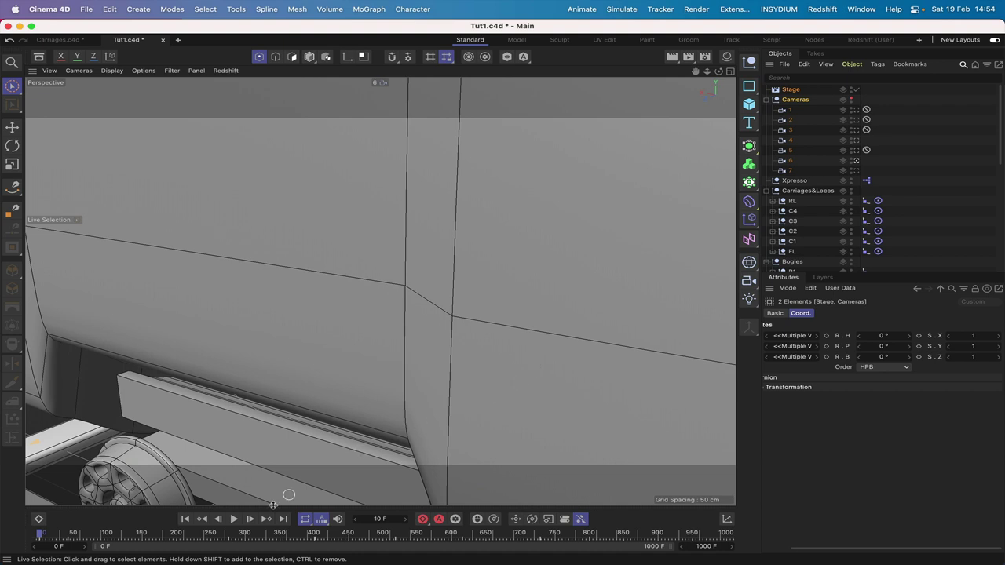
- Show the Cameras group in the Top view and check where the individual cameras up to camera 5 sit along the track
{"action": "key", "text": "F2"}
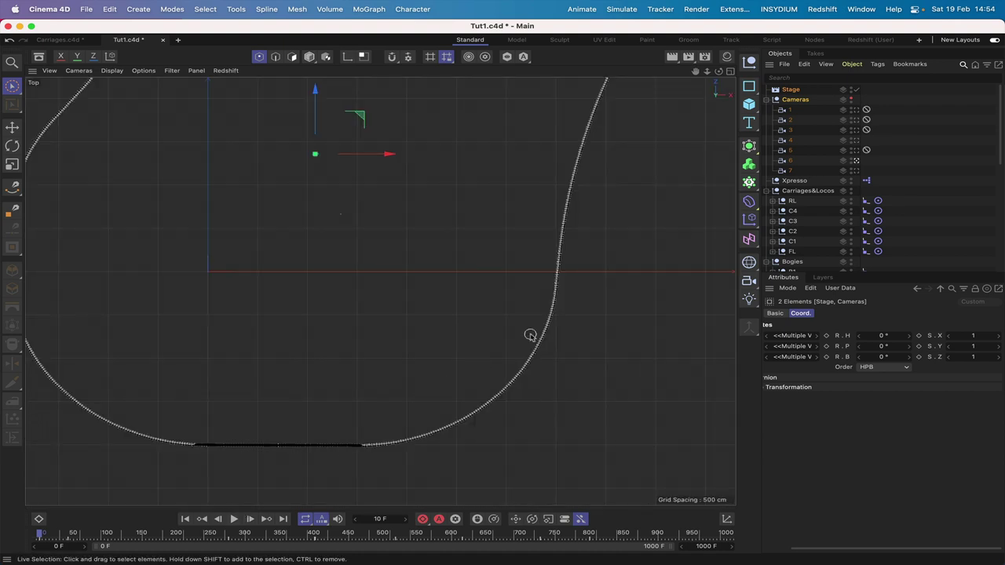
{"action": "left_click", "coordinate": [853, 99]}
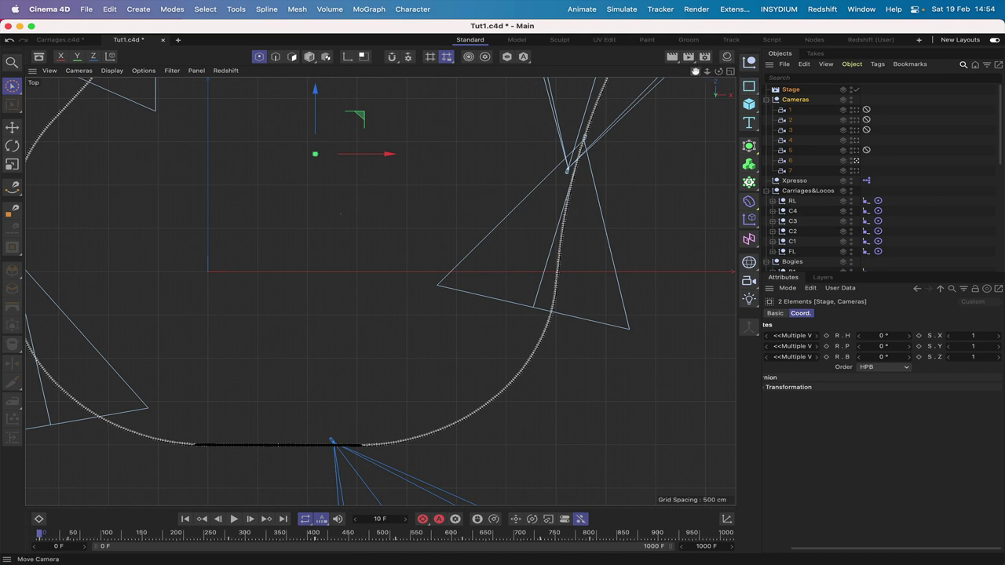
{"action": "left_click_drag", "start_coordinate": [695, 70], "coordinate": [696, 76]}
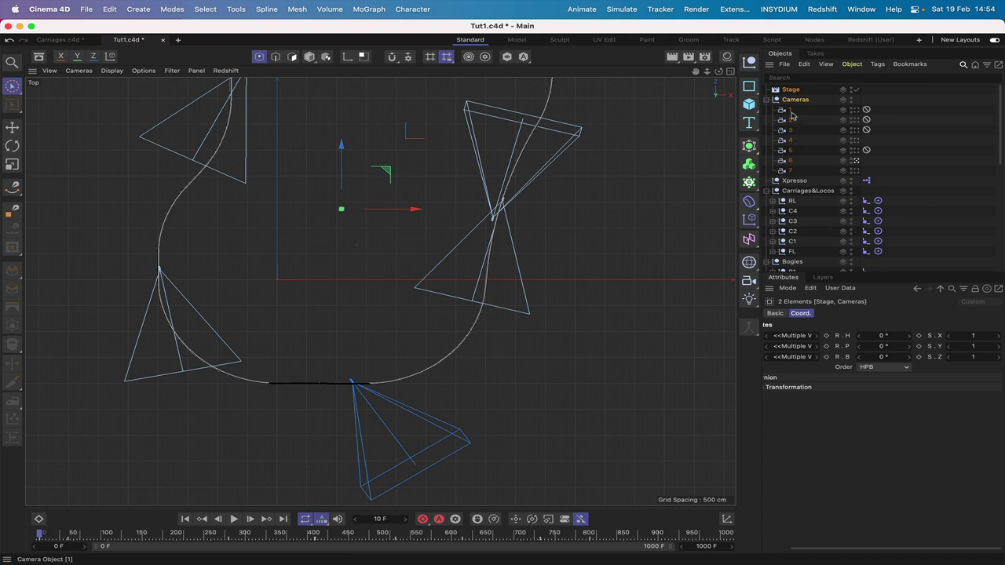
{"action": "left_click", "coordinate": [792, 113]}
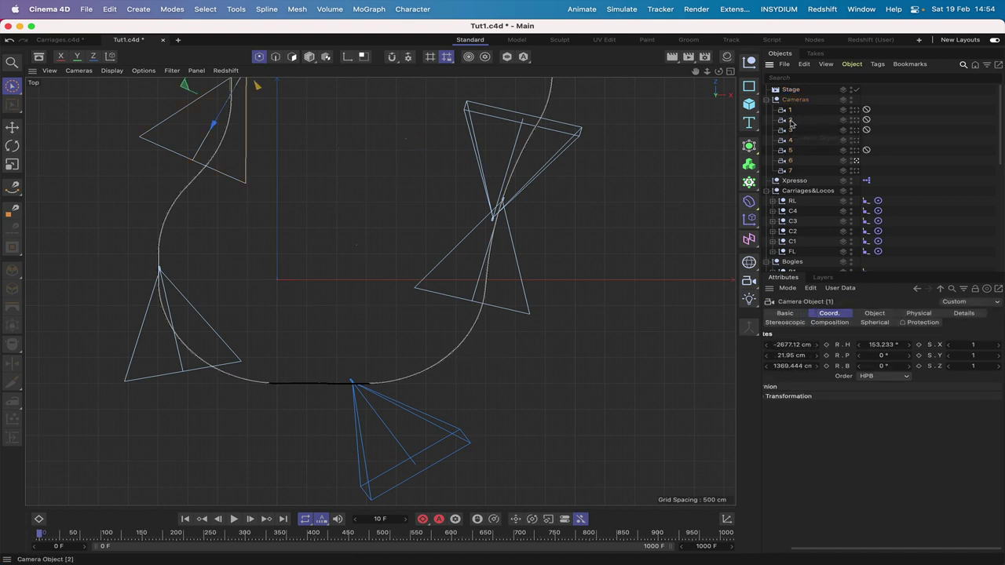
{"action": "left_click", "coordinate": [791, 121]}
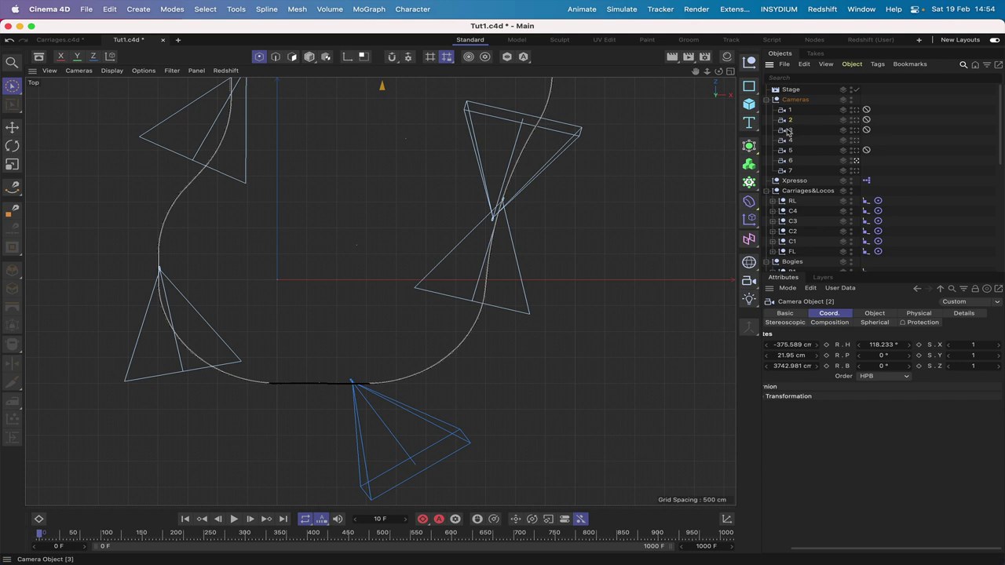
{"action": "left_click", "coordinate": [790, 139]}
{"action": "left_click", "coordinate": [791, 151]}
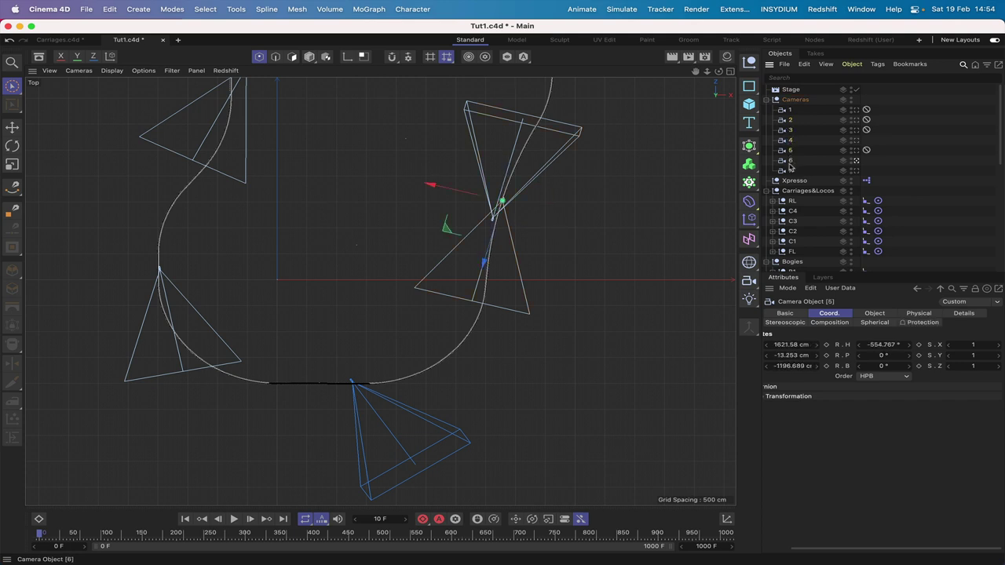
- Set camera 6's pitch rotation to 0° and its heading rotation to -90°
{"action": "left_click", "coordinate": [791, 163]}
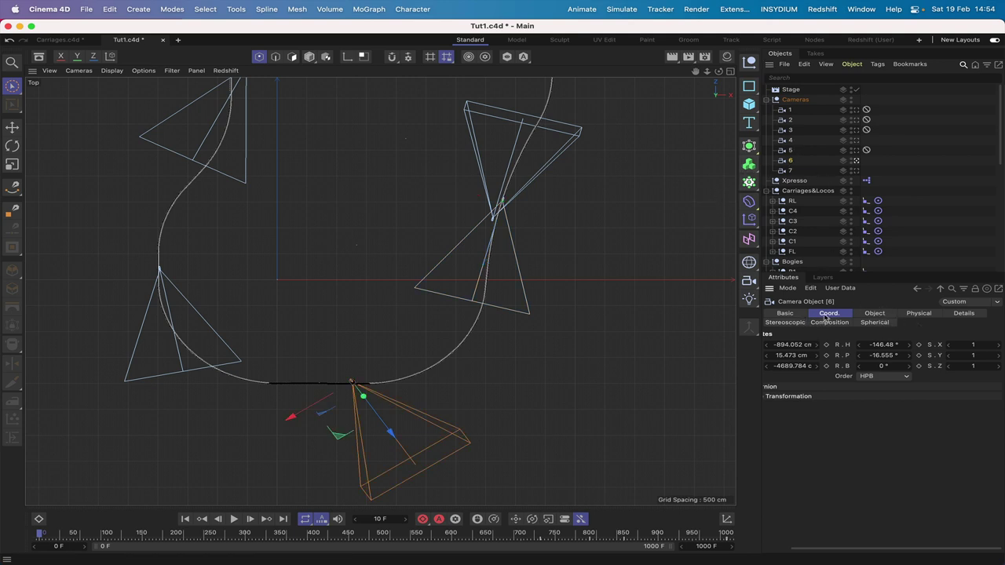
{"action": "type", "text": "0"}
{"action": "key", "text": "Return"}
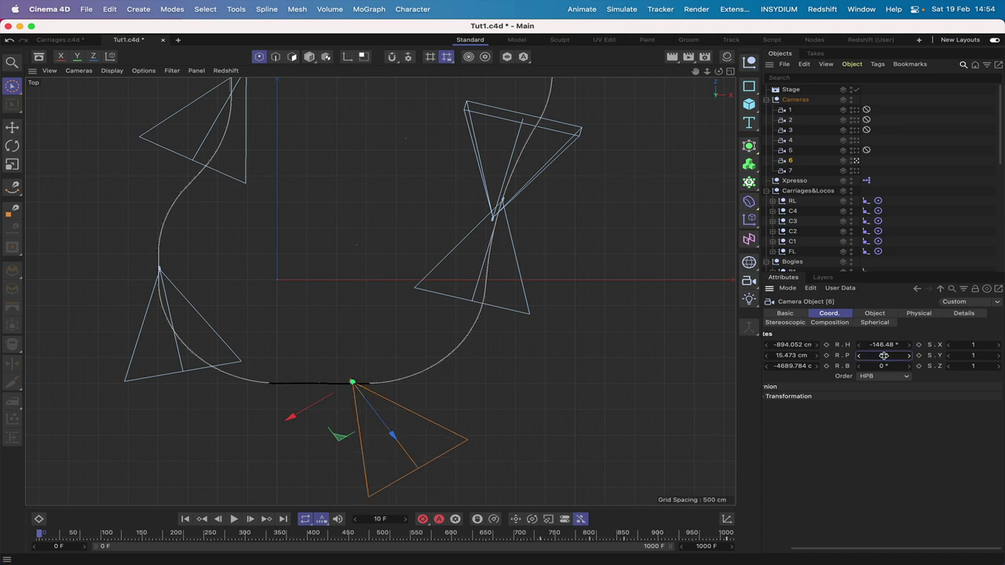
{"action": "left_click", "coordinate": [885, 346]}
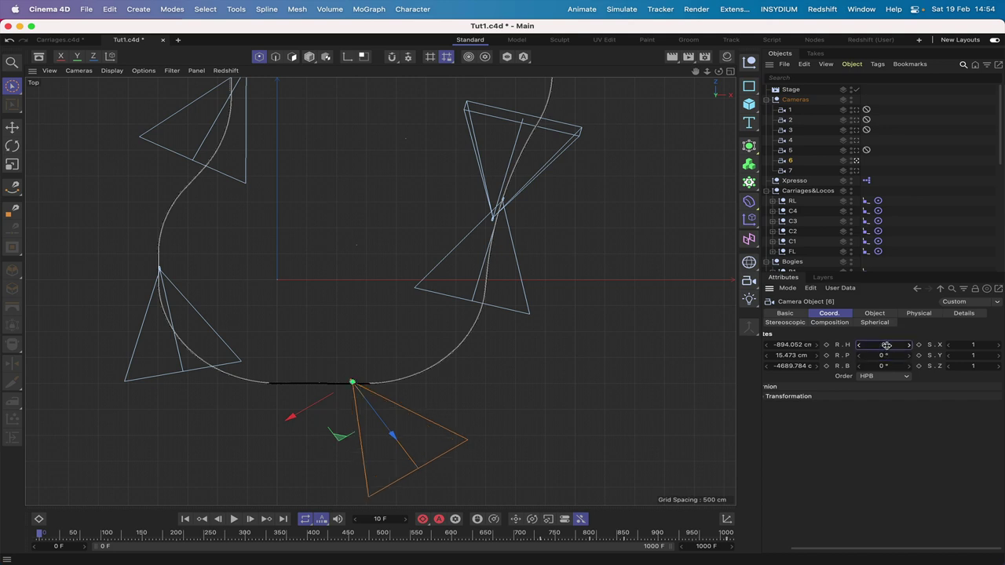
{"action": "type", "text": "0"}
{"action": "key", "text": "Return"}
{"action": "left_click_drag", "start_coordinate": [881, 344], "coordinate": [826, 344]}
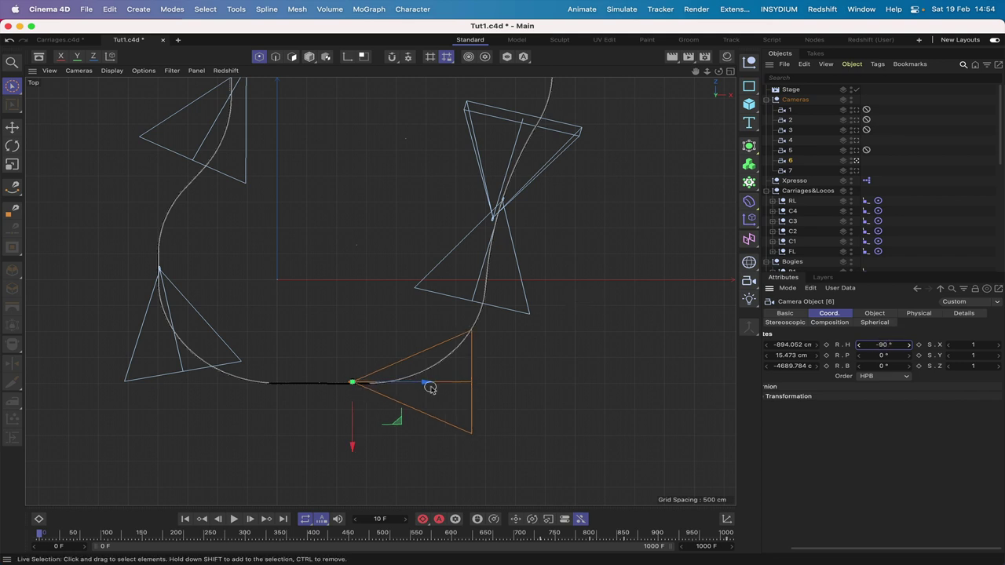
- Move camera 6 along its viewing axis in the Top view to an X position of about -2392.5 cm, facing the front loco
{"action": "left_click_drag", "start_coordinate": [424, 385], "coordinate": [328, 392]}
{"action": "key", "text": "F1"}
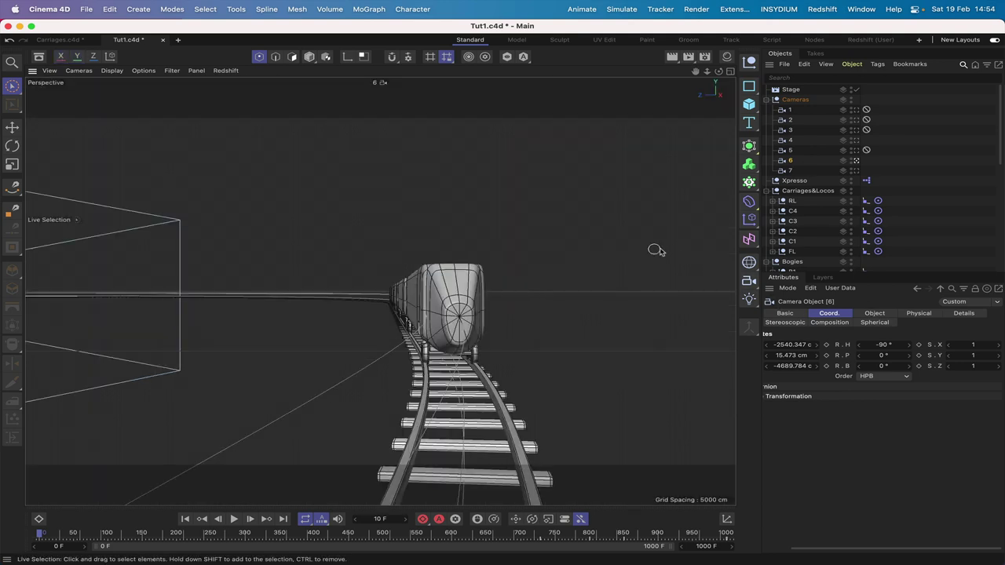
{"action": "right_click", "coordinate": [693, 72]}
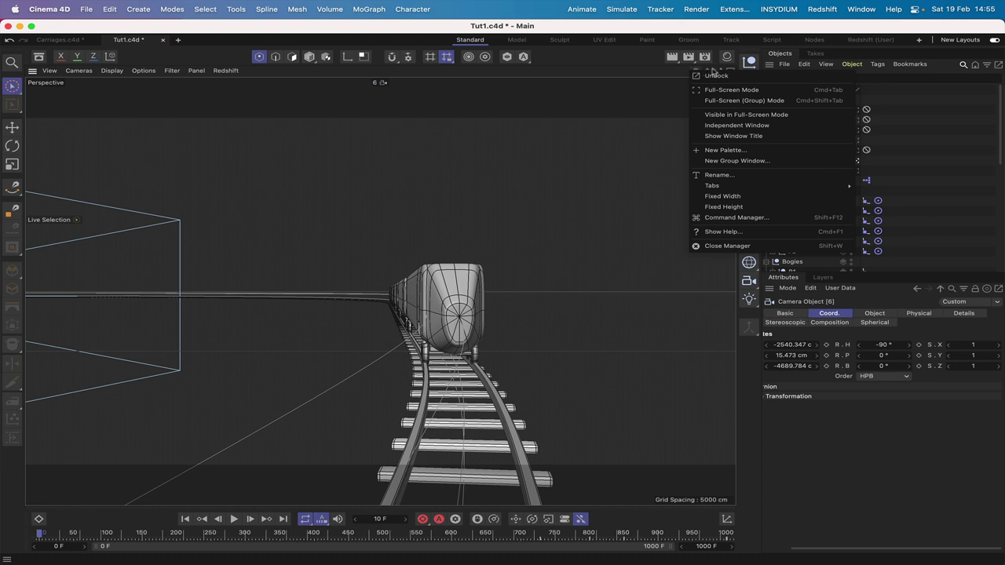
{"action": "left_click", "coordinate": [713, 68]}
{"action": "left_click_drag", "start_coordinate": [696, 72], "coordinate": [694, 73]}
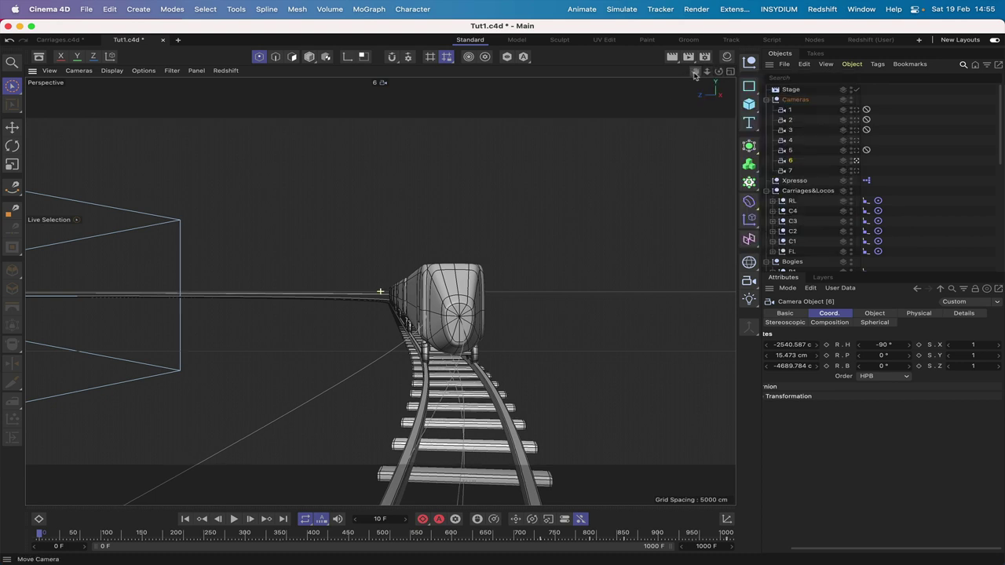
{"action": "key", "text": "F2"}
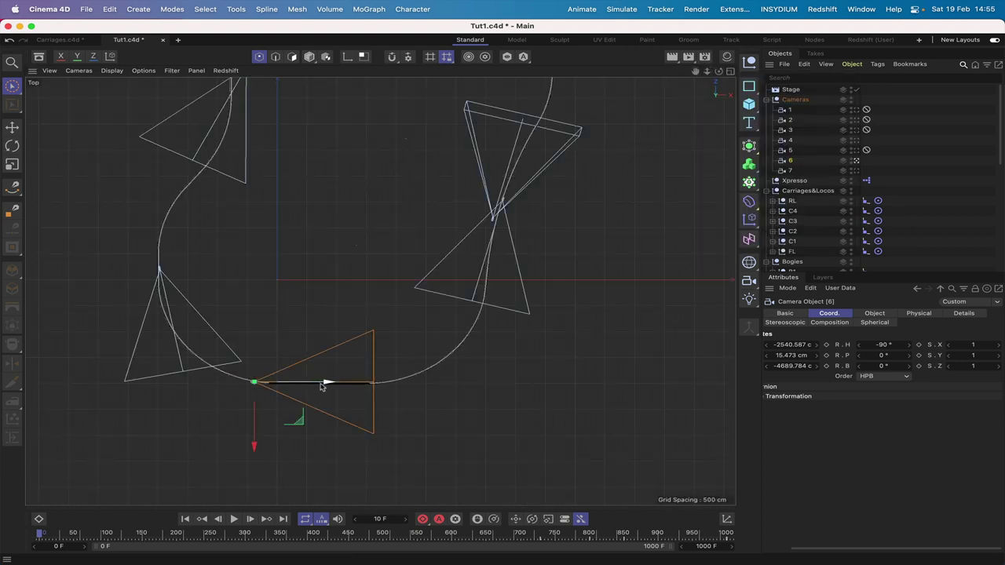
{"action": "left_click_drag", "start_coordinate": [324, 384], "coordinate": [332, 385]}
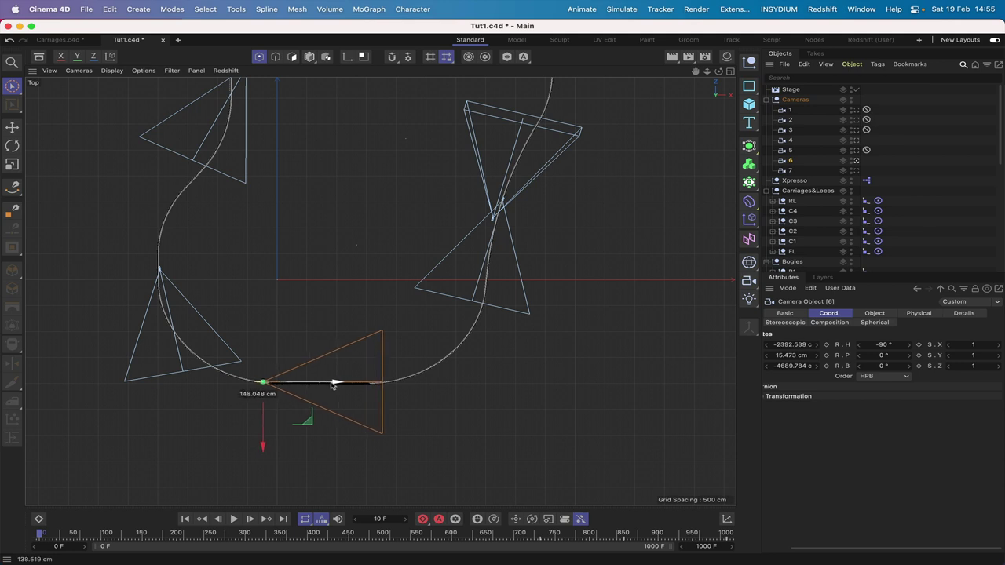
{"action": "key", "text": "F1"}
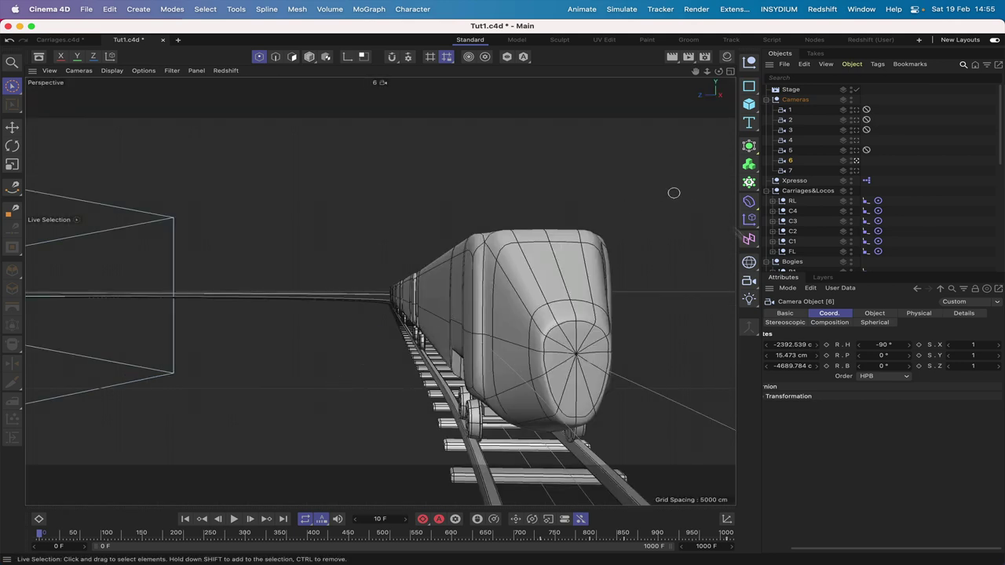
- Set camera 6's Y position to 0 cm and hide the Cameras group in the viewport
{"action": "double_click", "coordinate": [794, 355]}
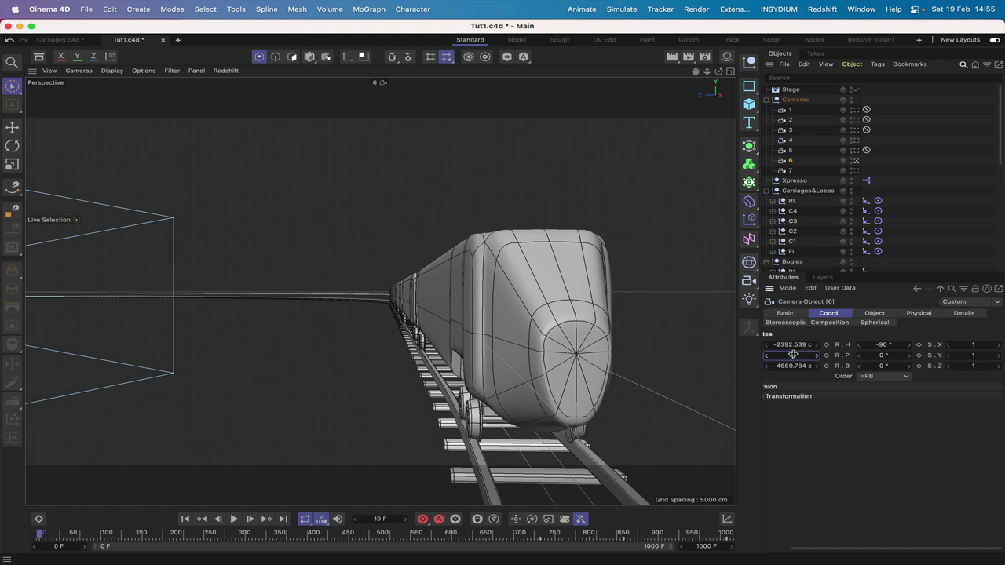
{"action": "type", "text": "0"}
{"action": "key", "text": "Return"}
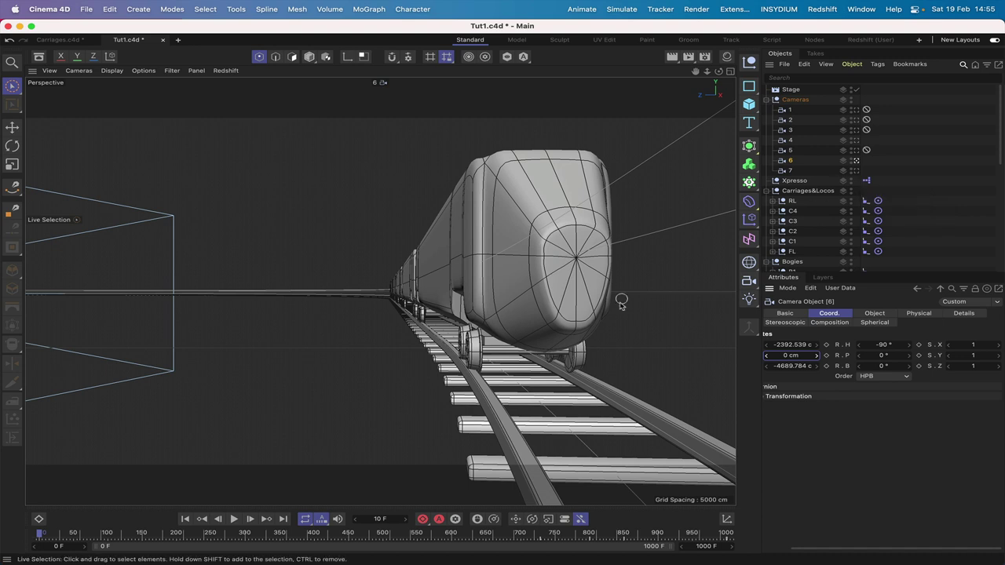
{"action": "left_click", "coordinate": [851, 99]}
{"action": "left_click", "coordinate": [851, 99]}
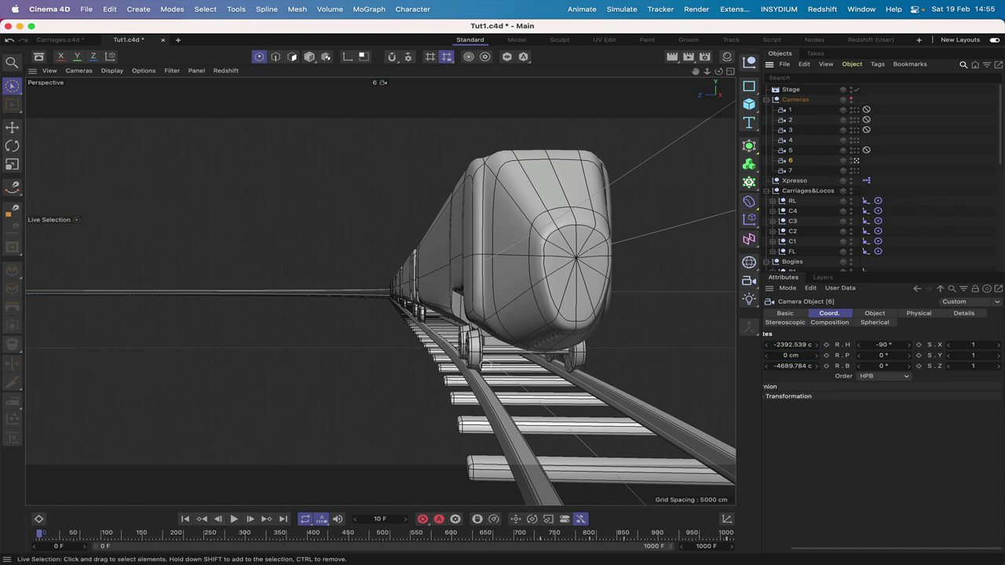
- Turn on Geometry Only Playback for the viewport and preview the opening frames through camera 6
{"action": "left_click", "coordinate": [177, 73]}
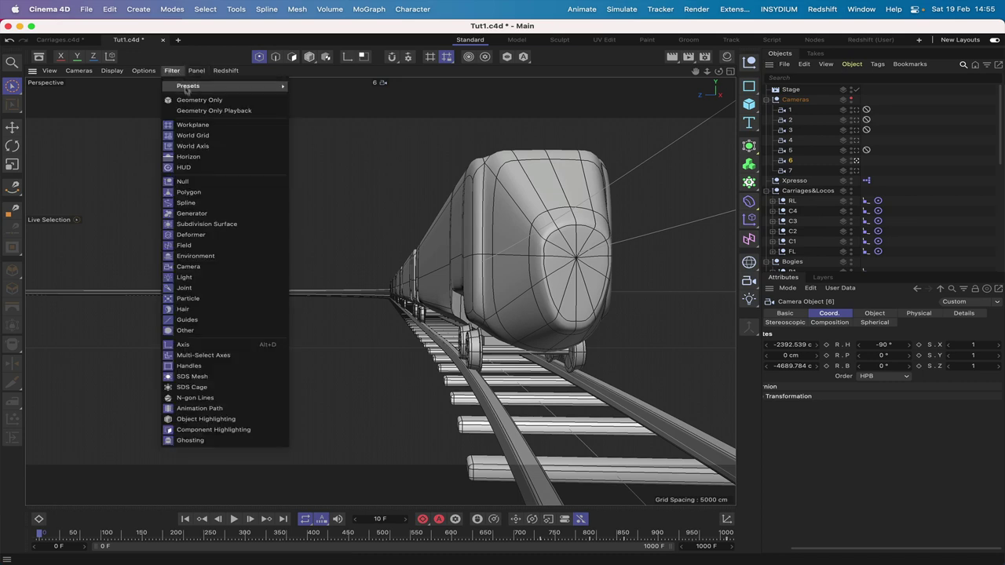
{"action": "left_click", "coordinate": [190, 111]}
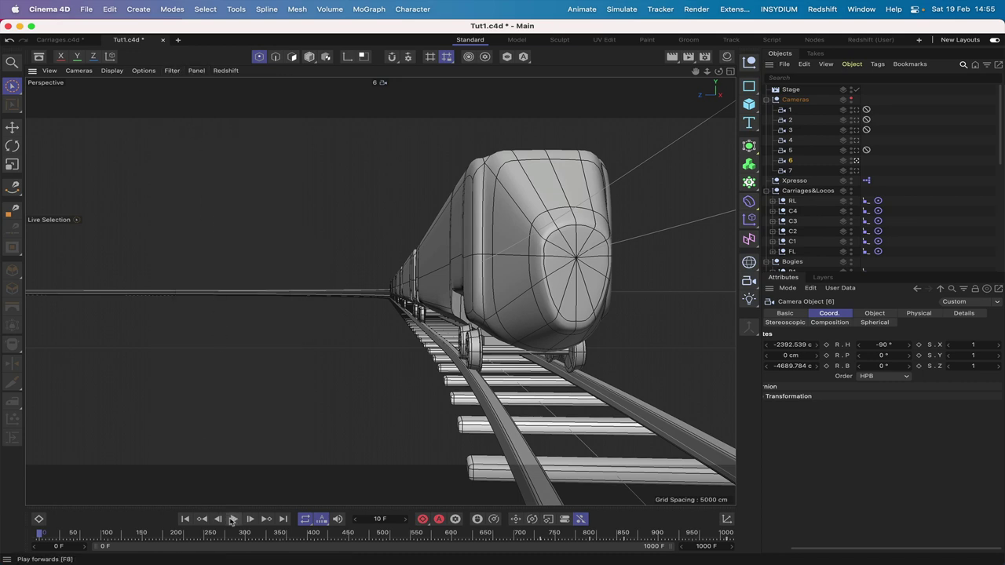
{"action": "left_click", "coordinate": [232, 519]}
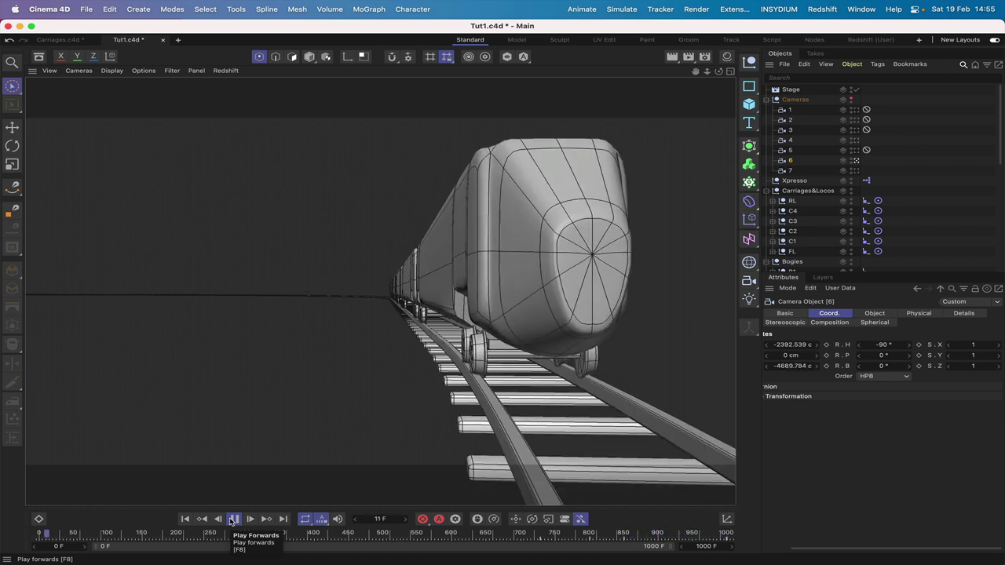
{"action": "left_click", "coordinate": [233, 519]}
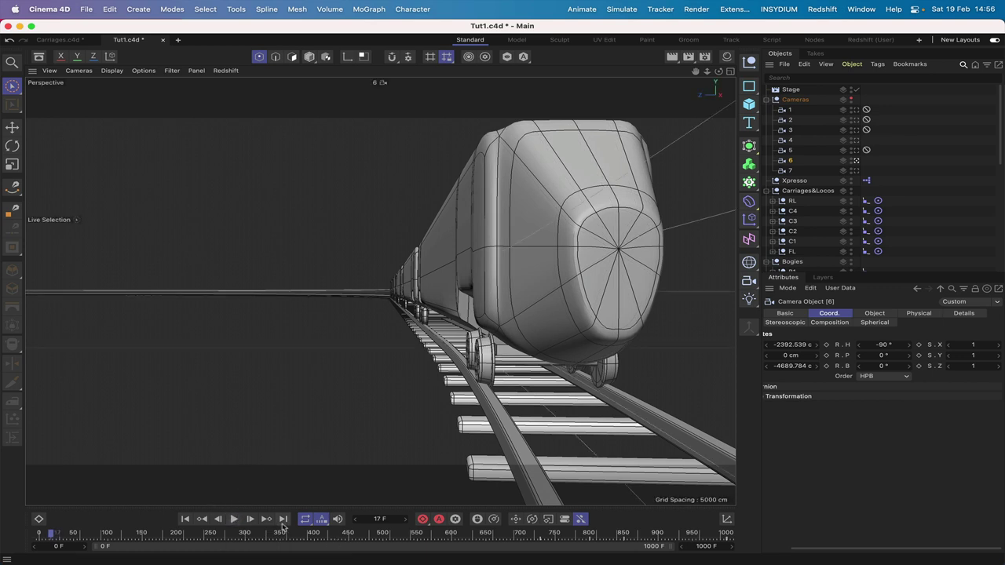
- At the last frame, pull camera 6 back in the Top view to an X position of about -2451.4 cm, and return to frame 0
{"action": "left_click", "coordinate": [284, 519]}
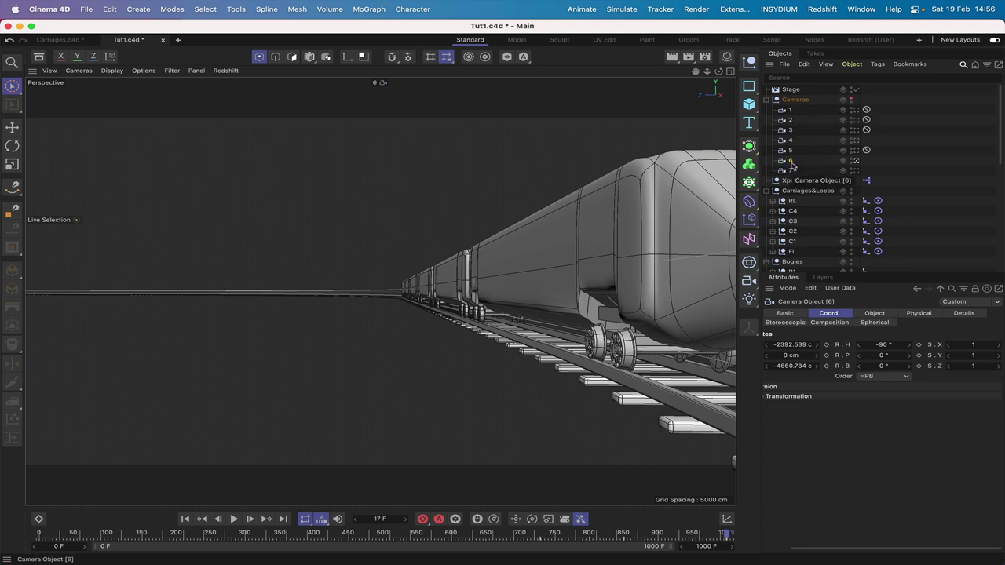
{"action": "key", "text": "F2"}
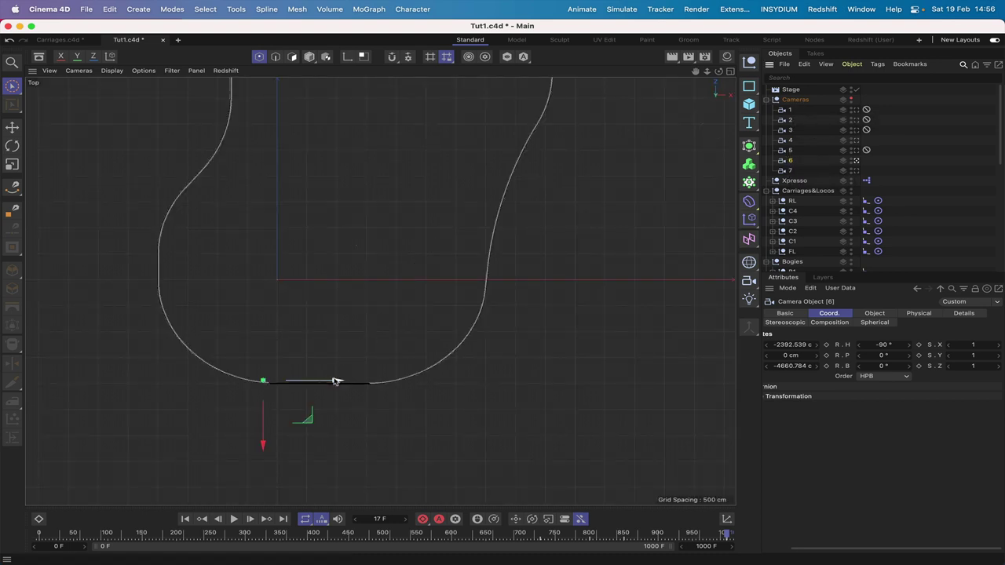
{"action": "left_click_drag", "start_coordinate": [332, 381], "coordinate": [331, 382]}
{"action": "key", "text": "F1"}
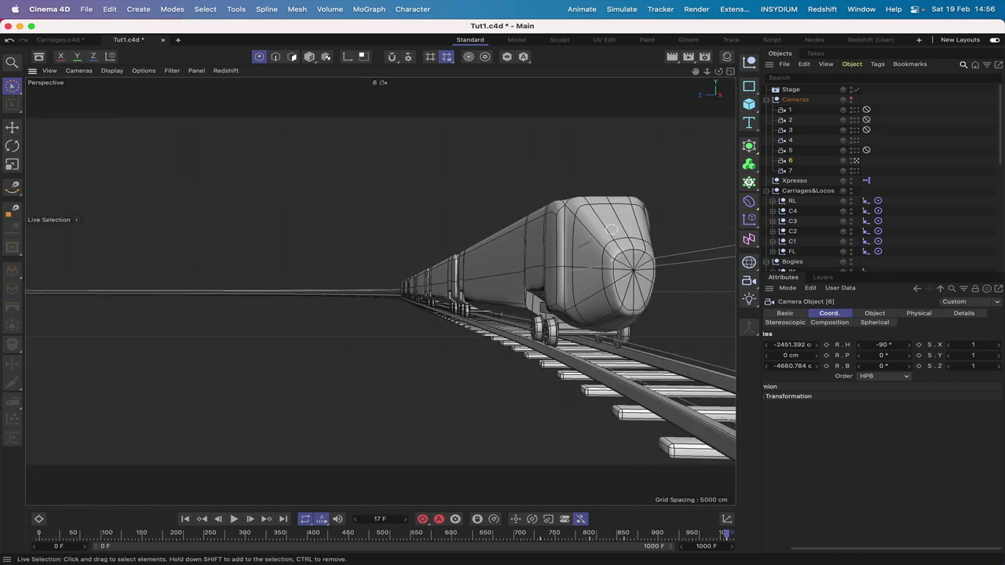
{"action": "left_click", "coordinate": [185, 519]}
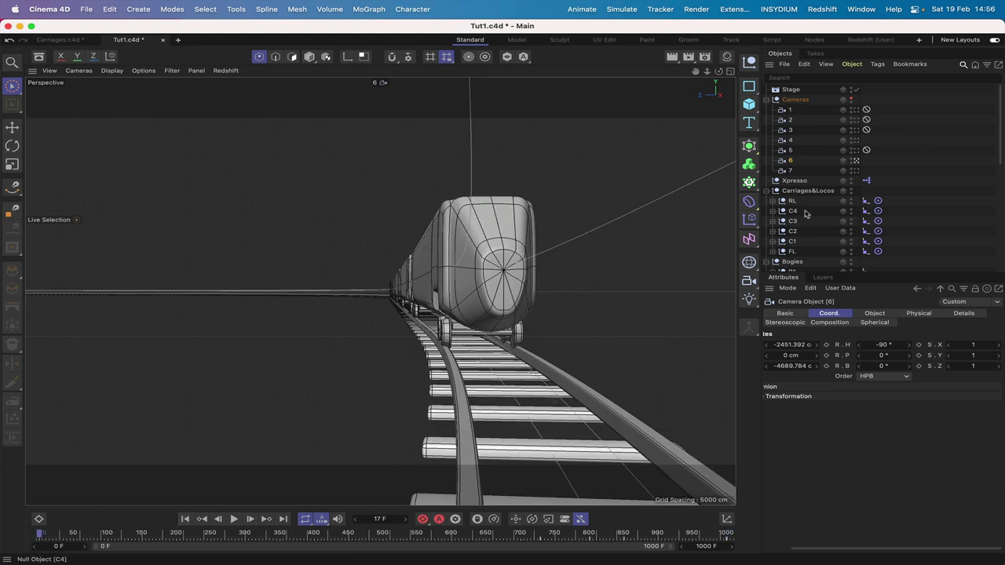
- Review the scene's object hierarchy and the Xpresso null's node network in the XPresso Editor
{"action": "scroll", "coordinate": [805, 213], "scroll_direction": "down", "scroll_amount": 10}
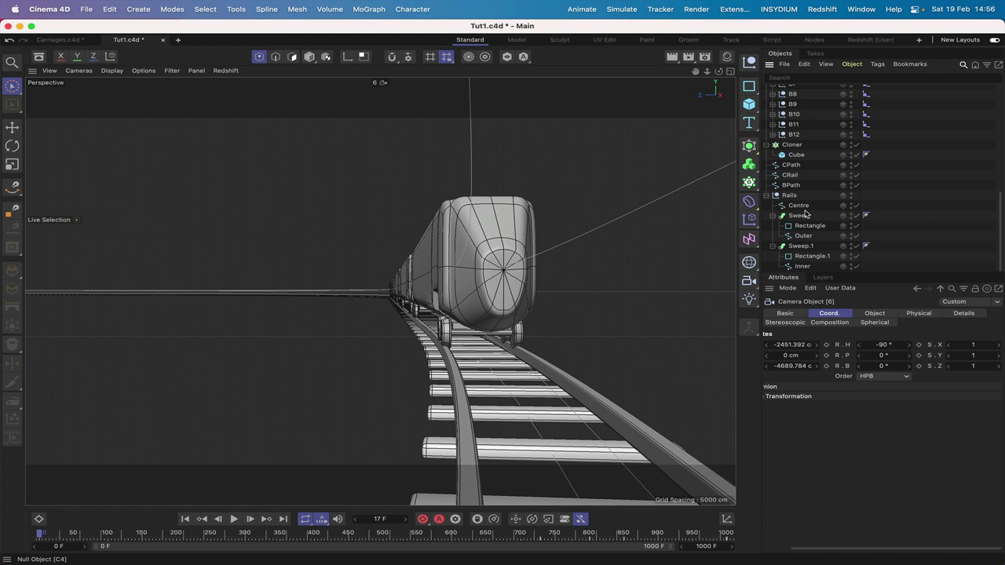
{"action": "scroll", "coordinate": [805, 213], "scroll_direction": "up", "scroll_amount": 10}
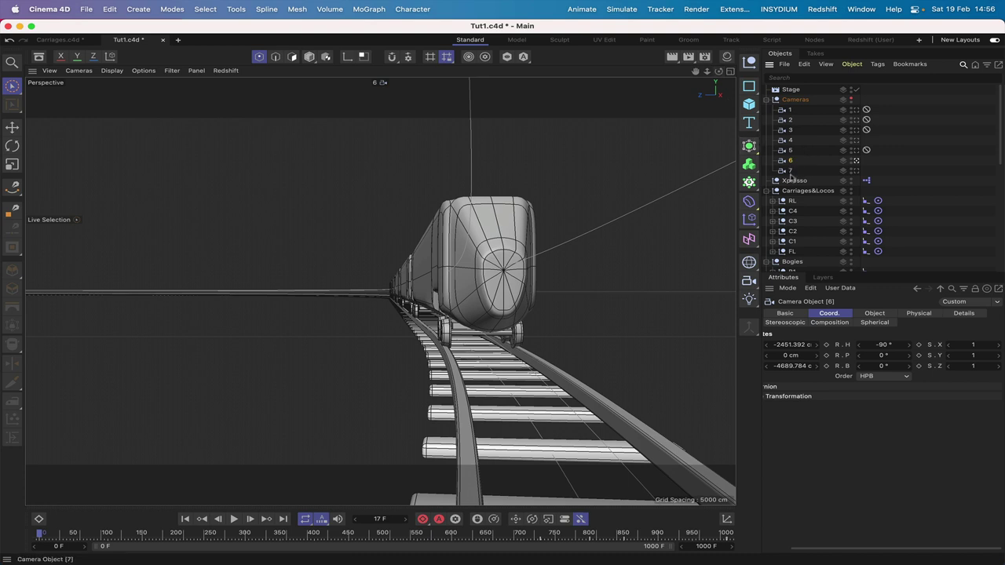
{"action": "scroll", "coordinate": [794, 197], "scroll_direction": "down", "scroll_amount": 5}
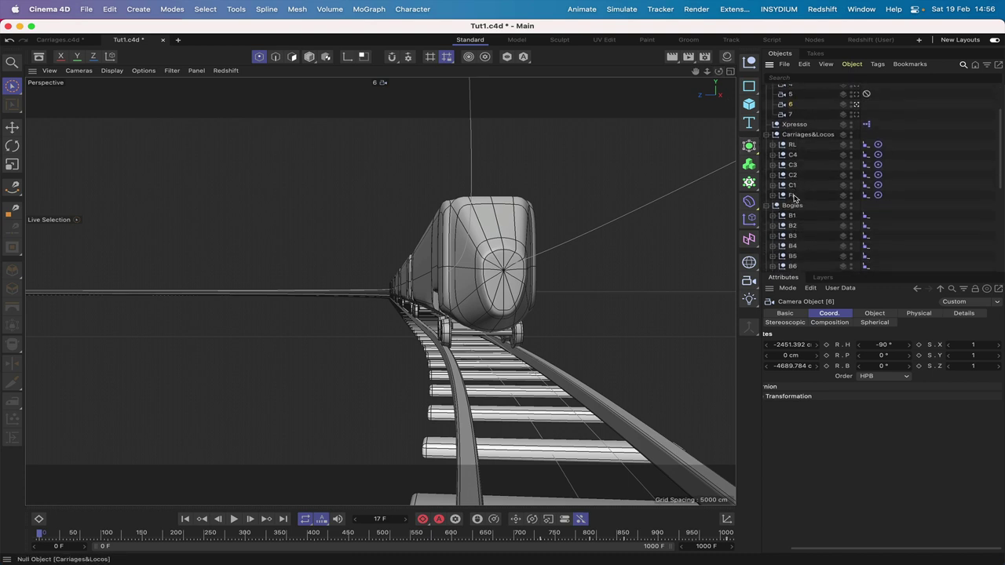
{"action": "scroll", "coordinate": [794, 197], "scroll_direction": "up", "scroll_amount": 5}
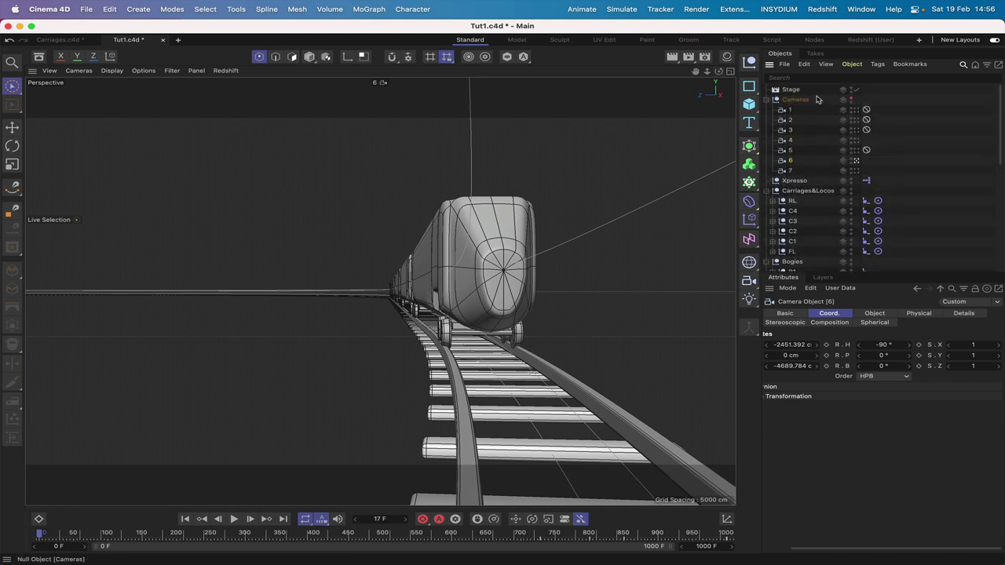
{"action": "double_click", "coordinate": [794, 181]}
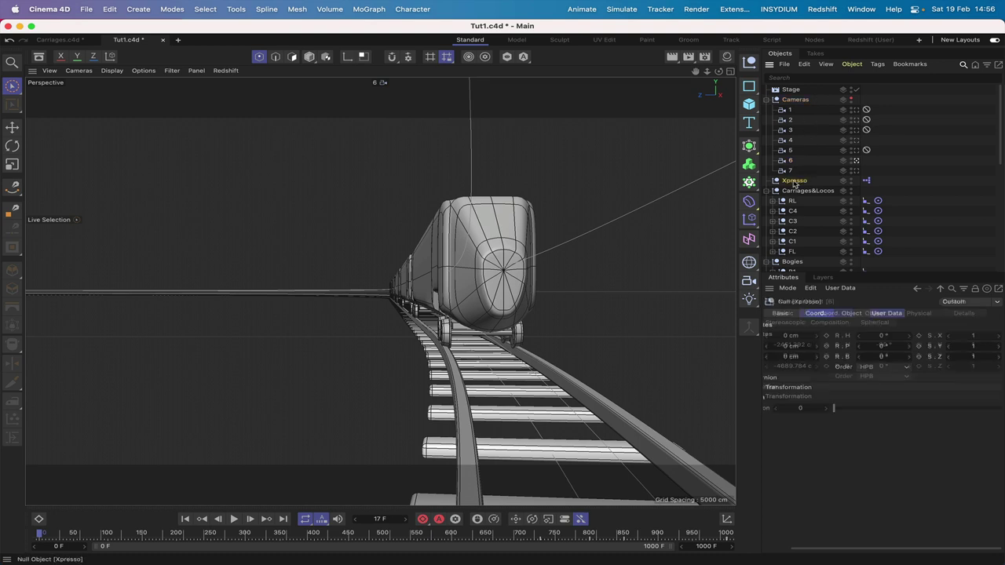
{"action": "left_click", "coordinate": [823, 171]}
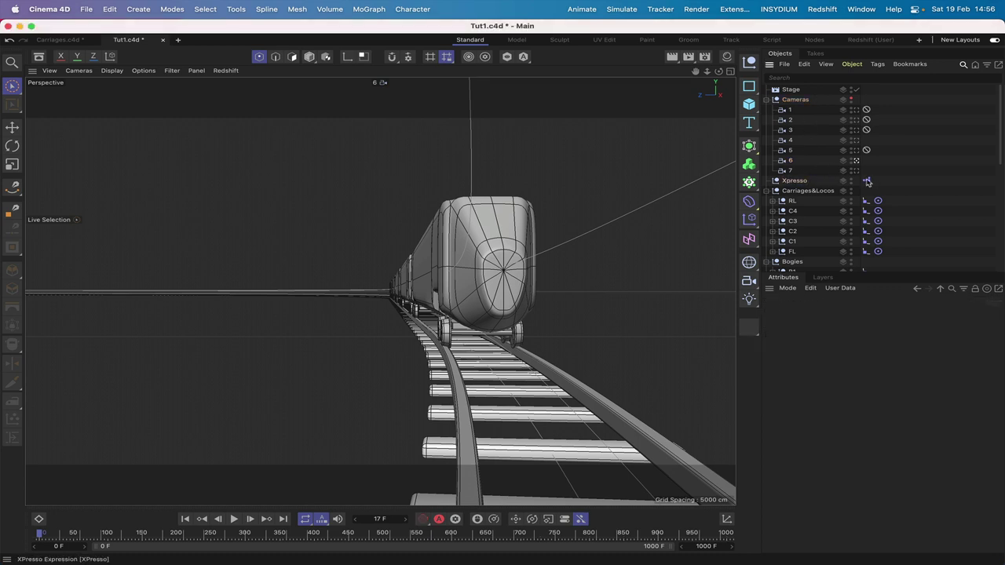
{"action": "double_click", "coordinate": [866, 180]}
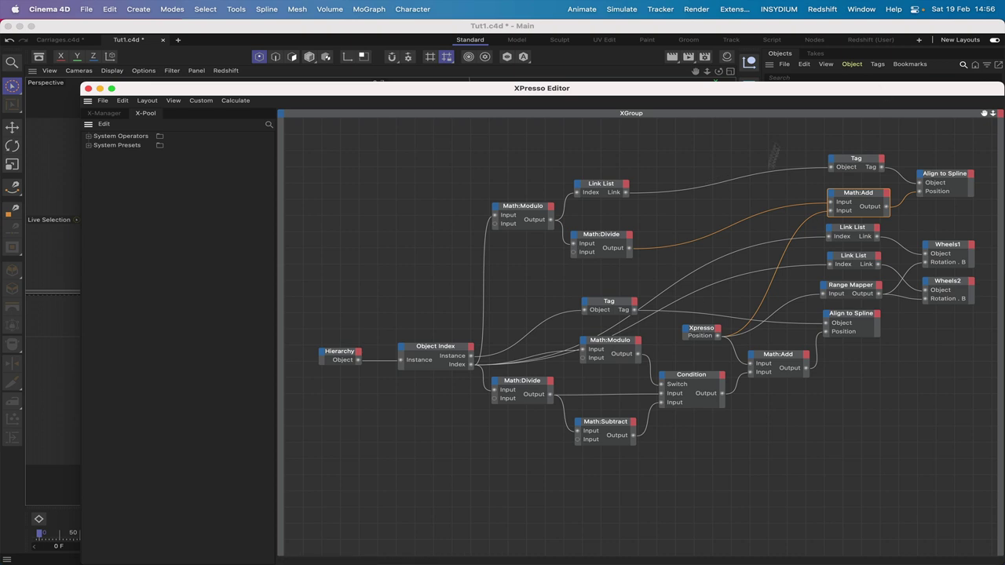
{"action": "left_click", "coordinate": [88, 88]}
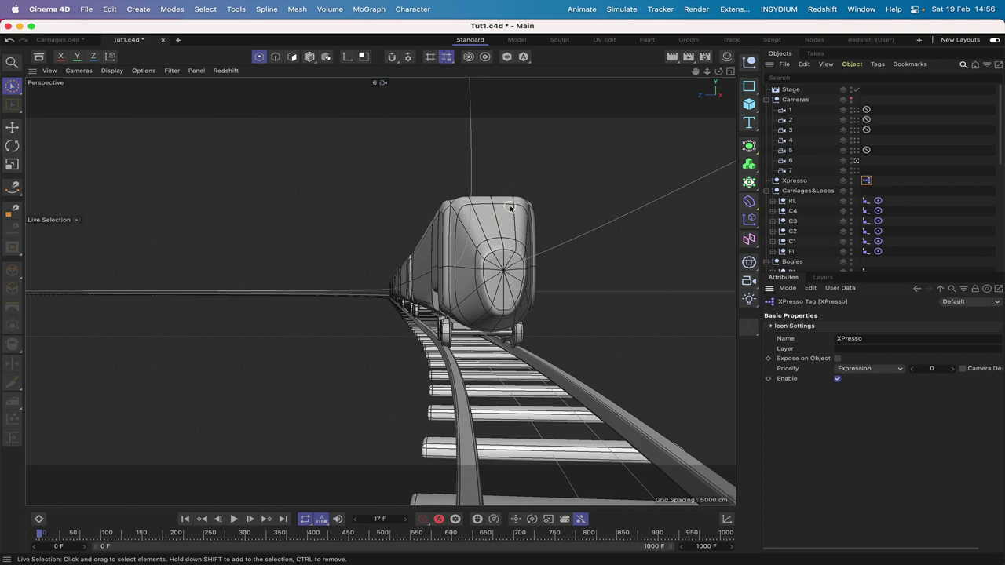
- Play the whole animation from frame 0 through the Stage's cameras
{"action": "left_click", "coordinate": [236, 522]}
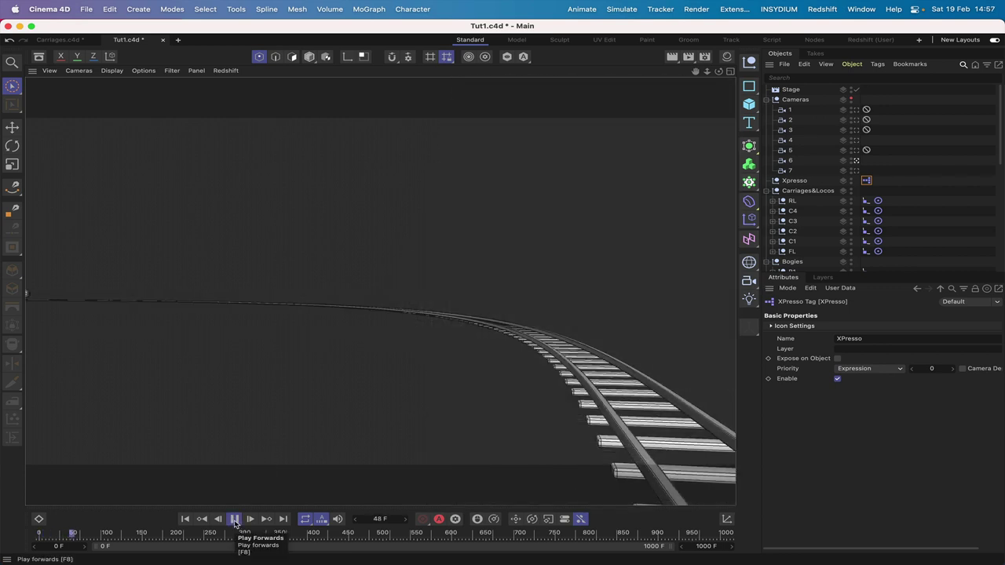